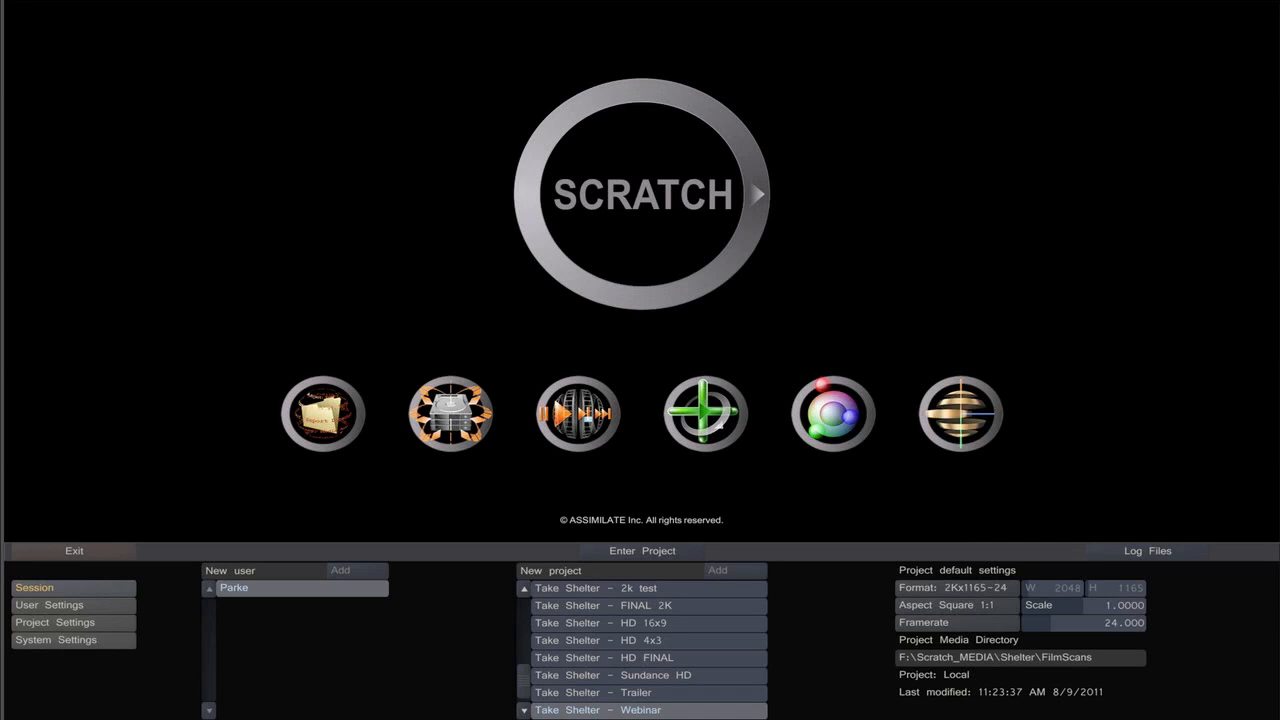
Enter the Take Shelter - Webinar project and look at the Group's Webinar_clip - CC src construct before returning to Source footage.
click(634, 546)
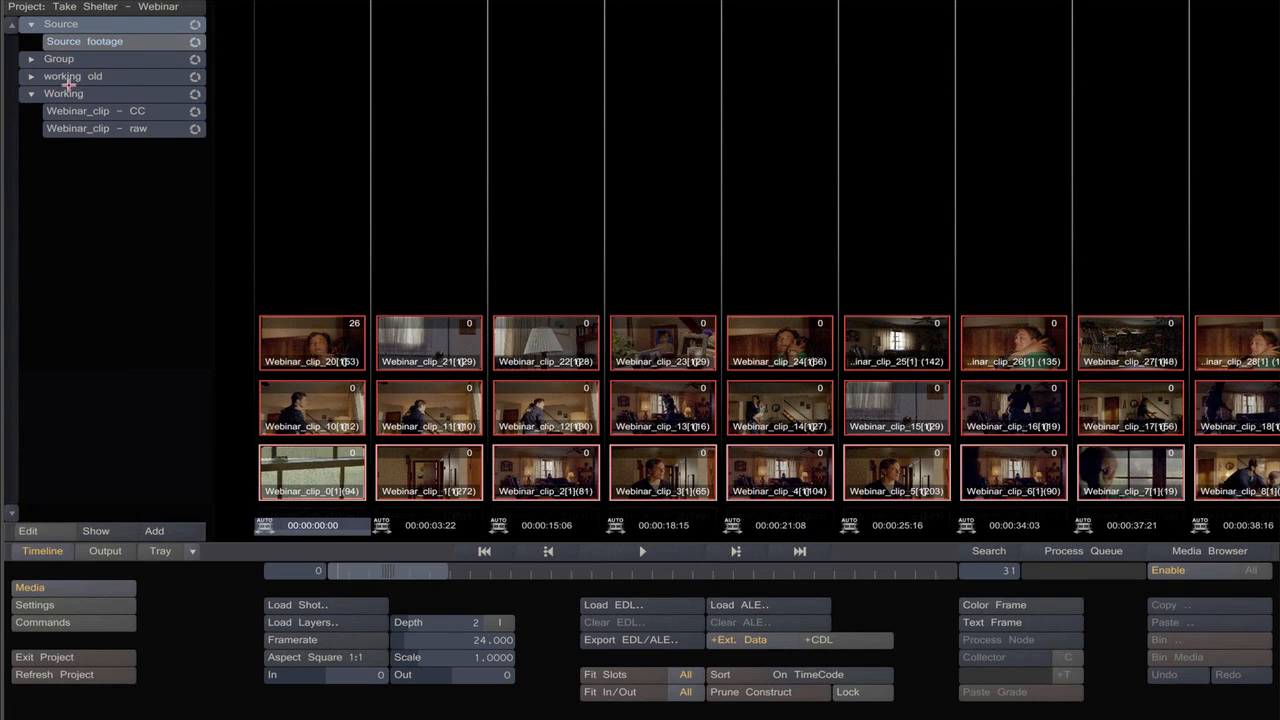
click(32, 59)
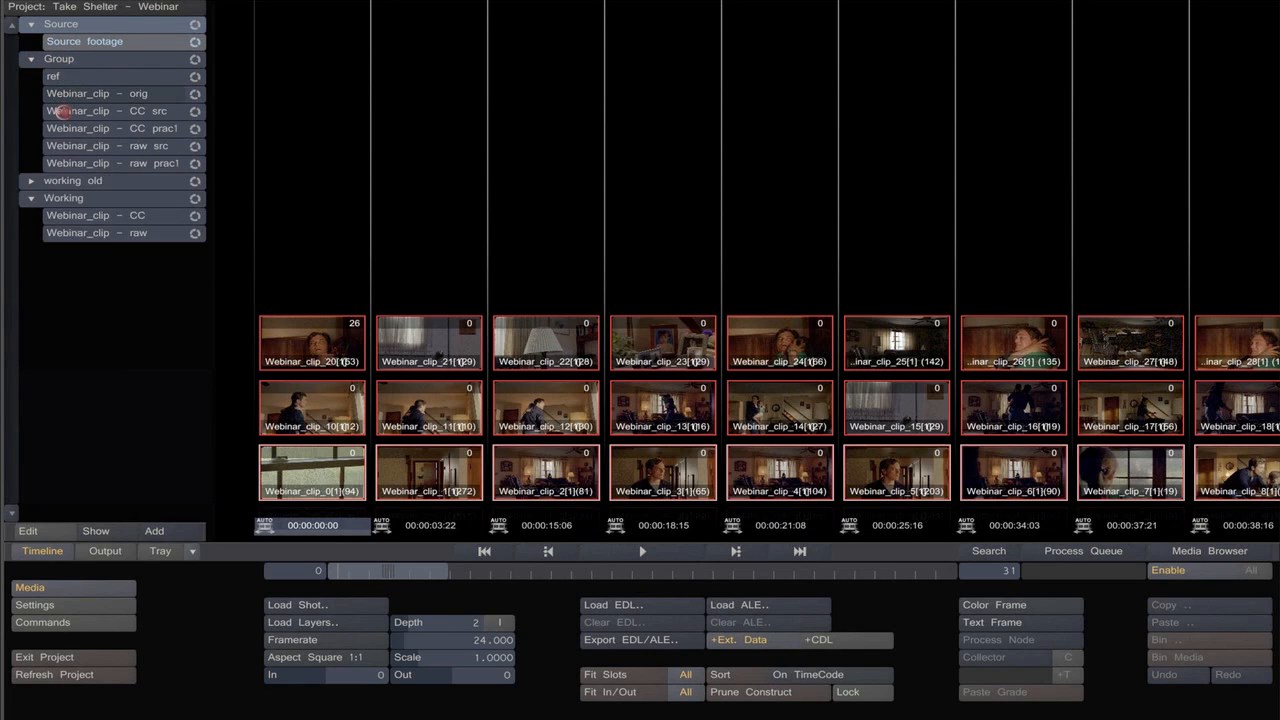
click(60, 111)
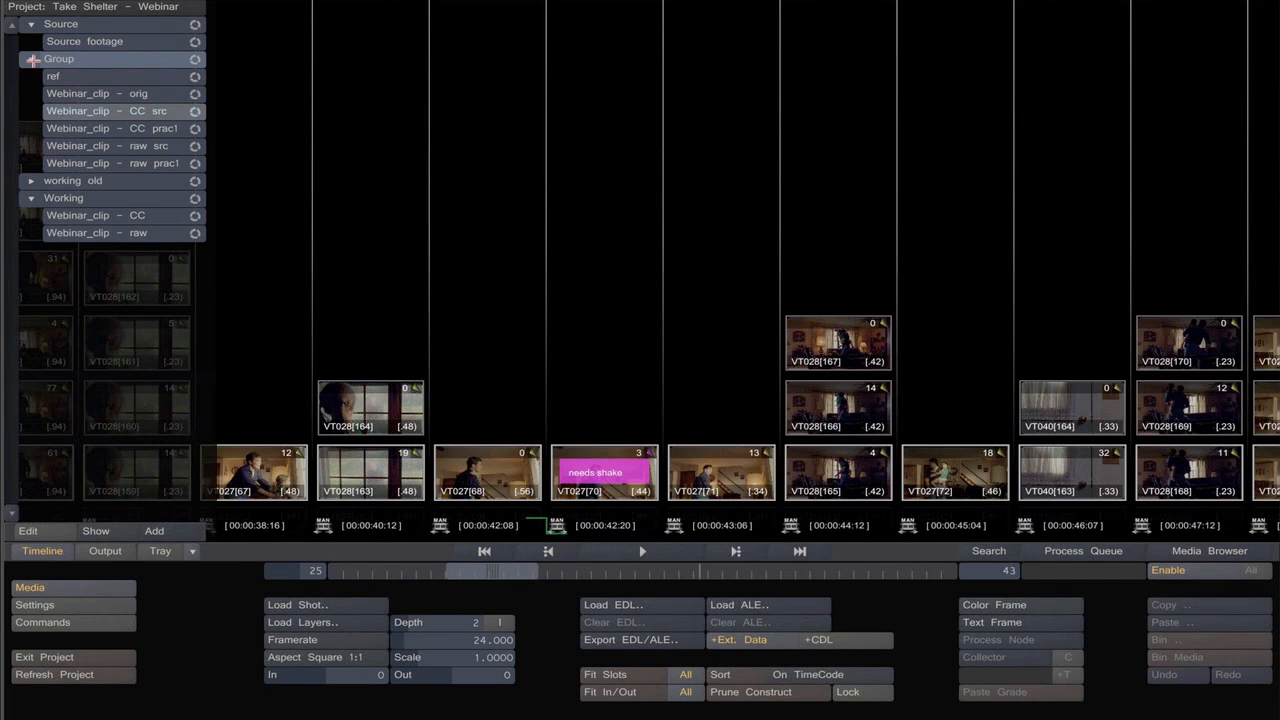
click(32, 60)
click(64, 41)
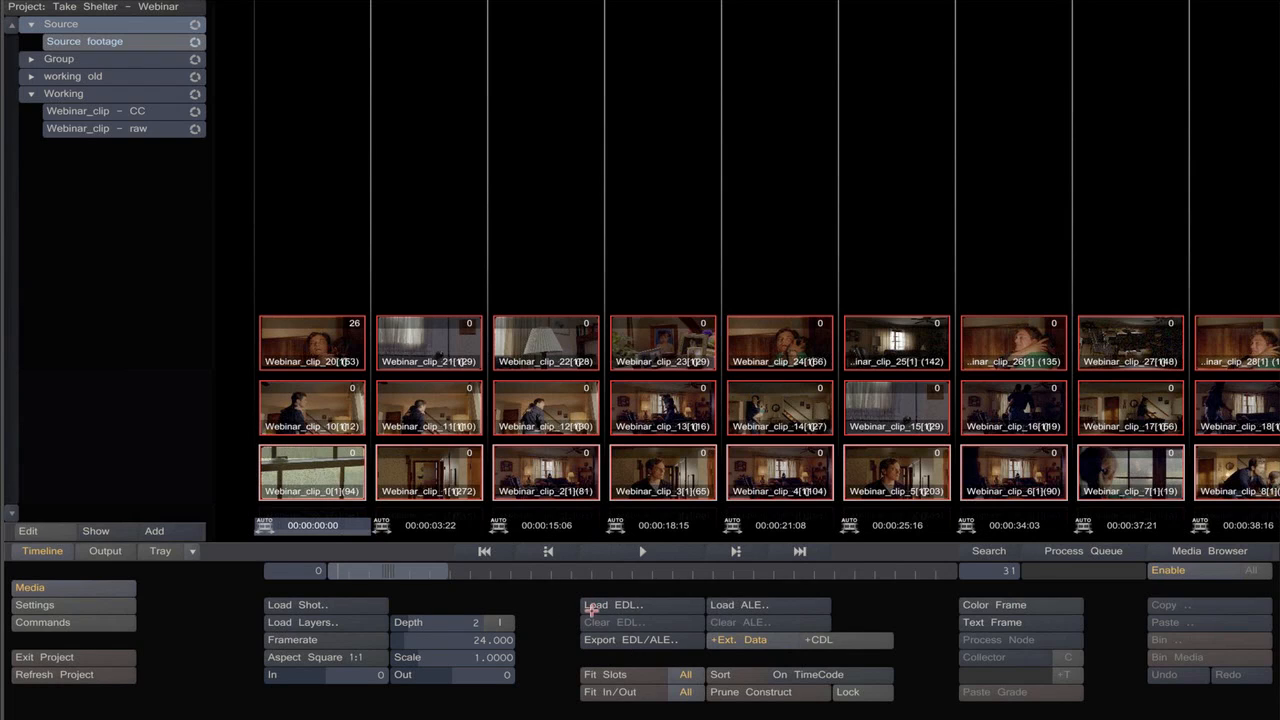
Load the EDL file Webinar_clip-sample.edl from the project's edl folder.
click(594, 607)
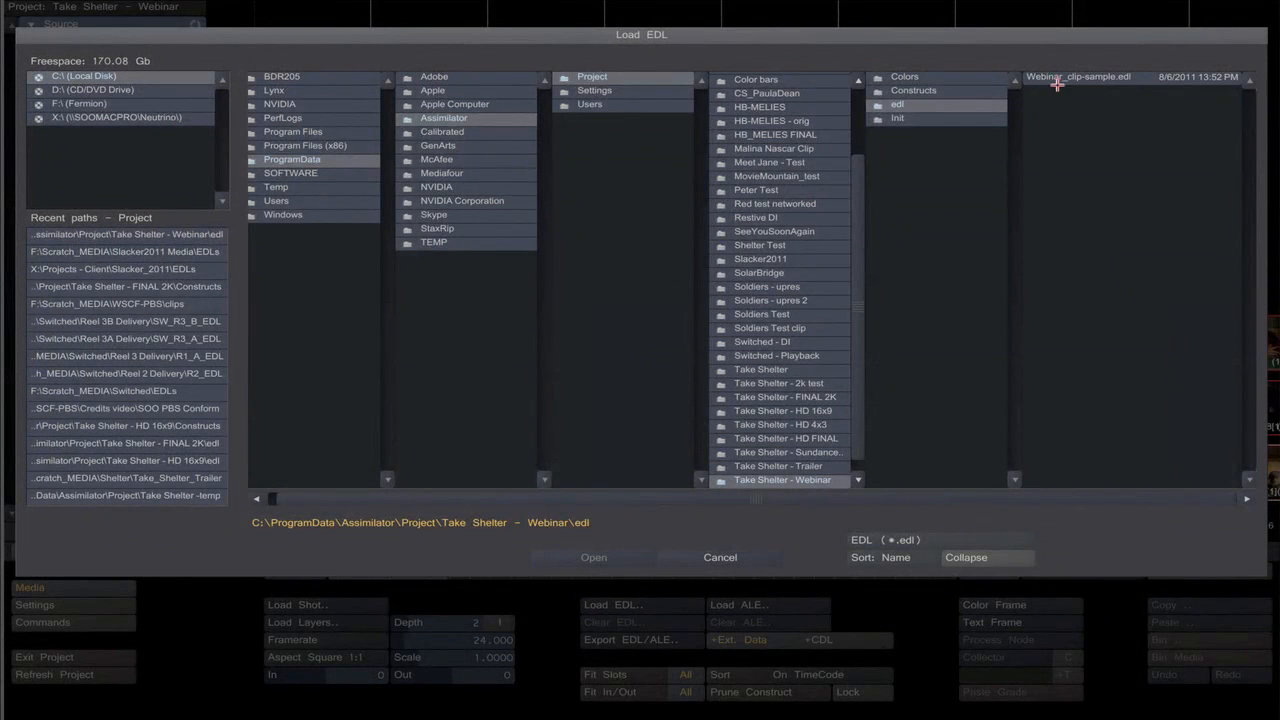
click(1056, 80)
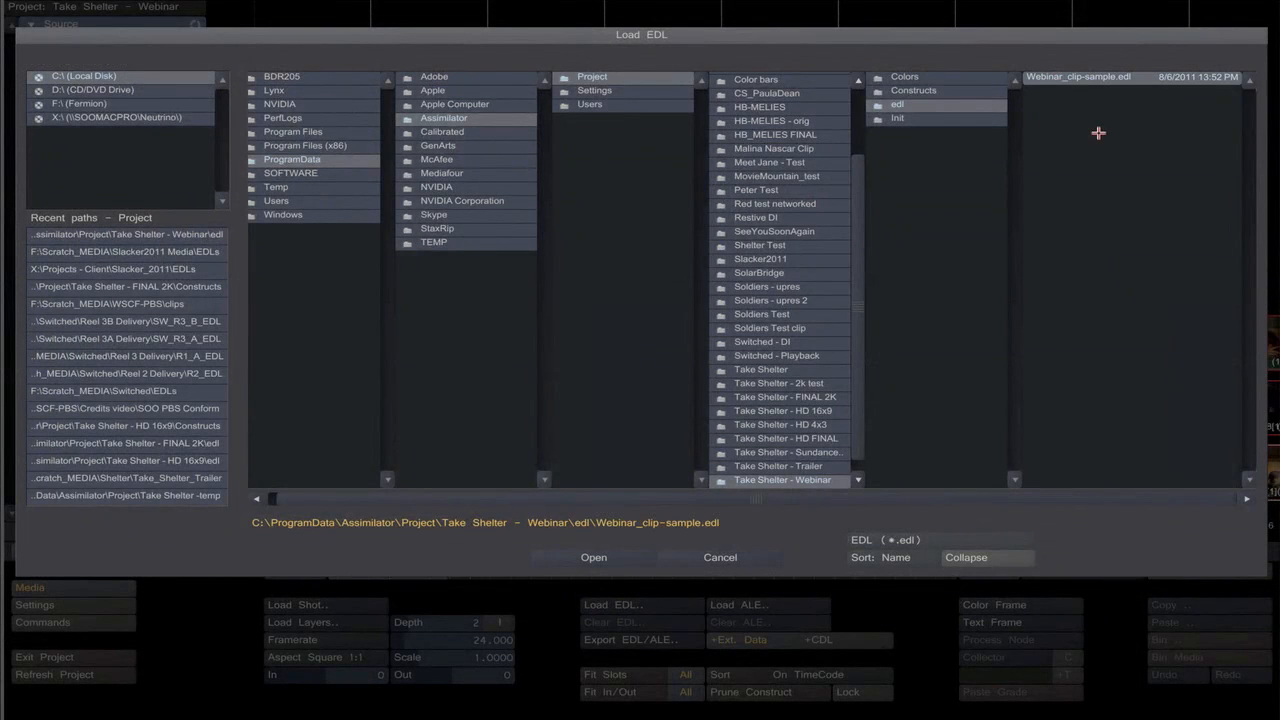
click(567, 558)
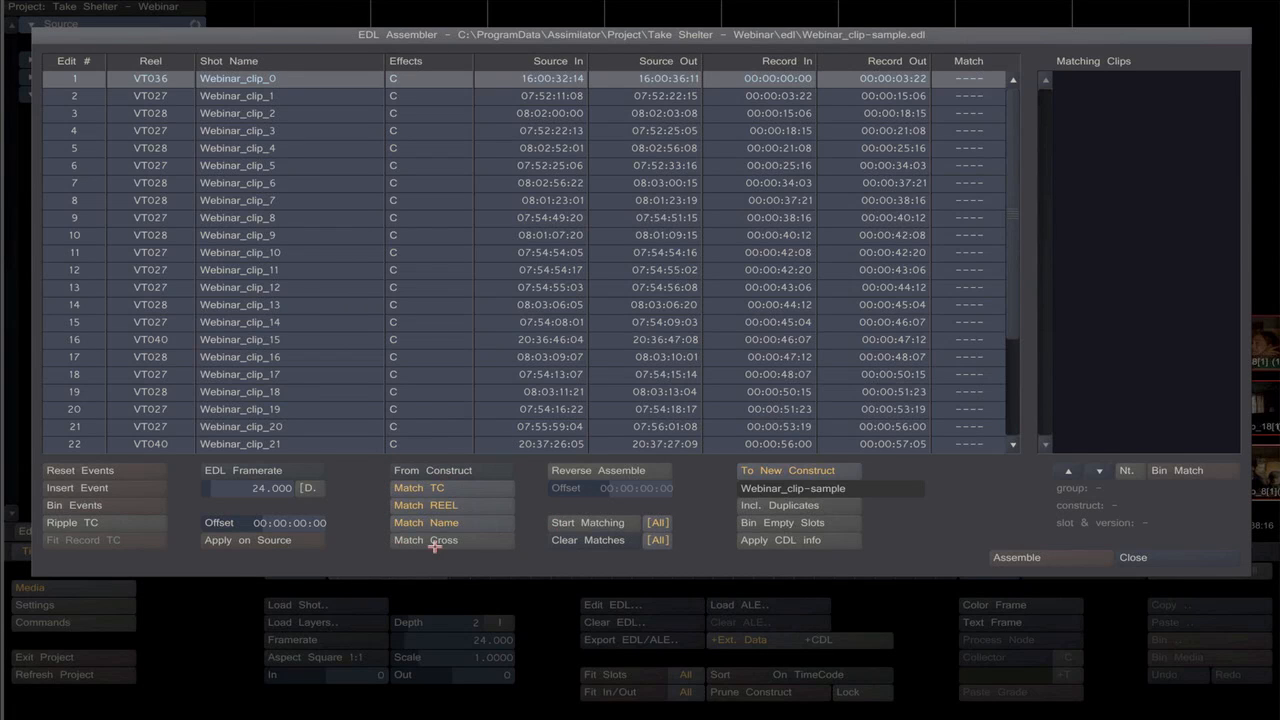
Match all EDL events against the source construct by timecode, reel and name.
click(395, 490)
click(570, 527)
click(562, 524)
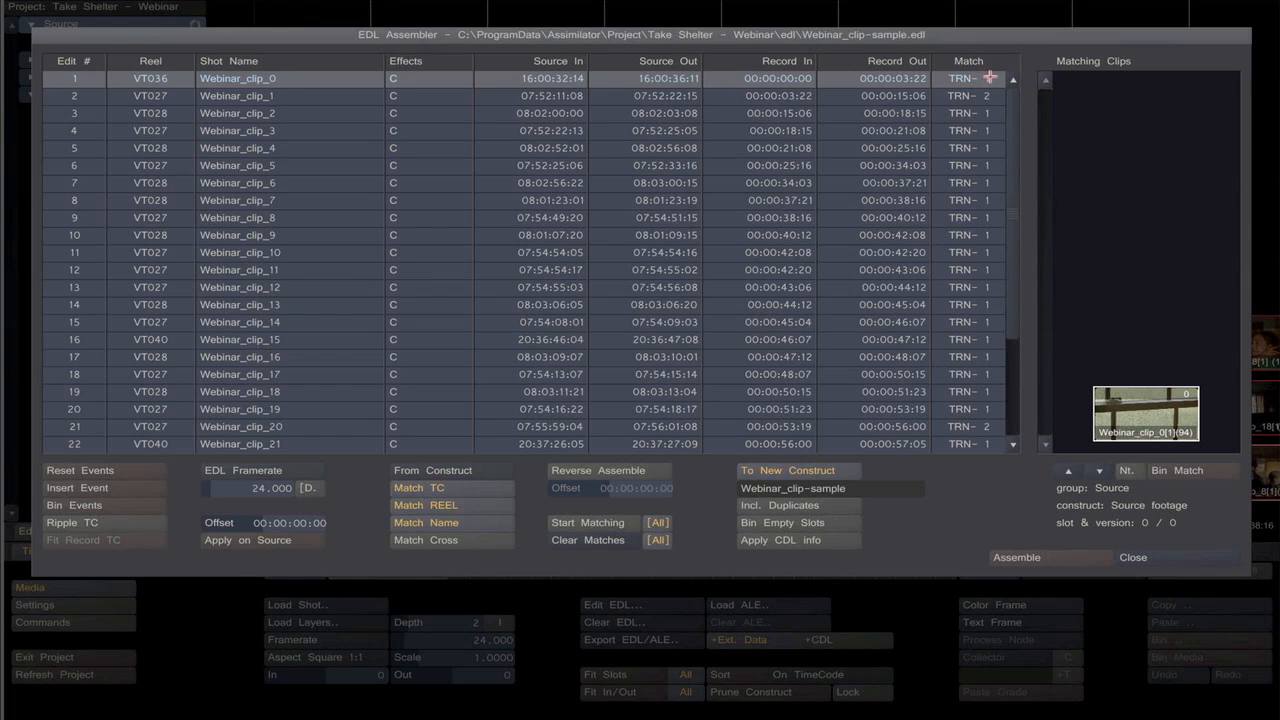
Compare the matching clips of the first edits and make Webinar_clip_1 the primary match for edit 2, ahead of Webinar_clip_3.
click(969, 116)
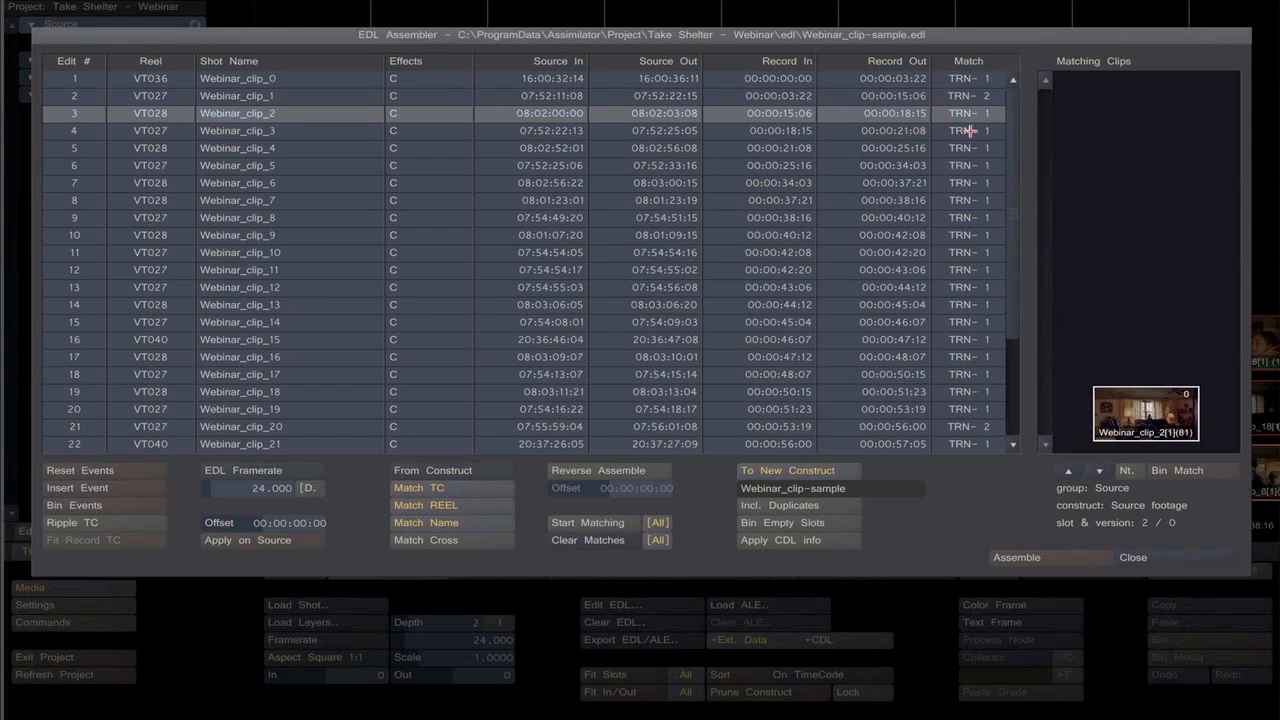
click(969, 130)
click(967, 97)
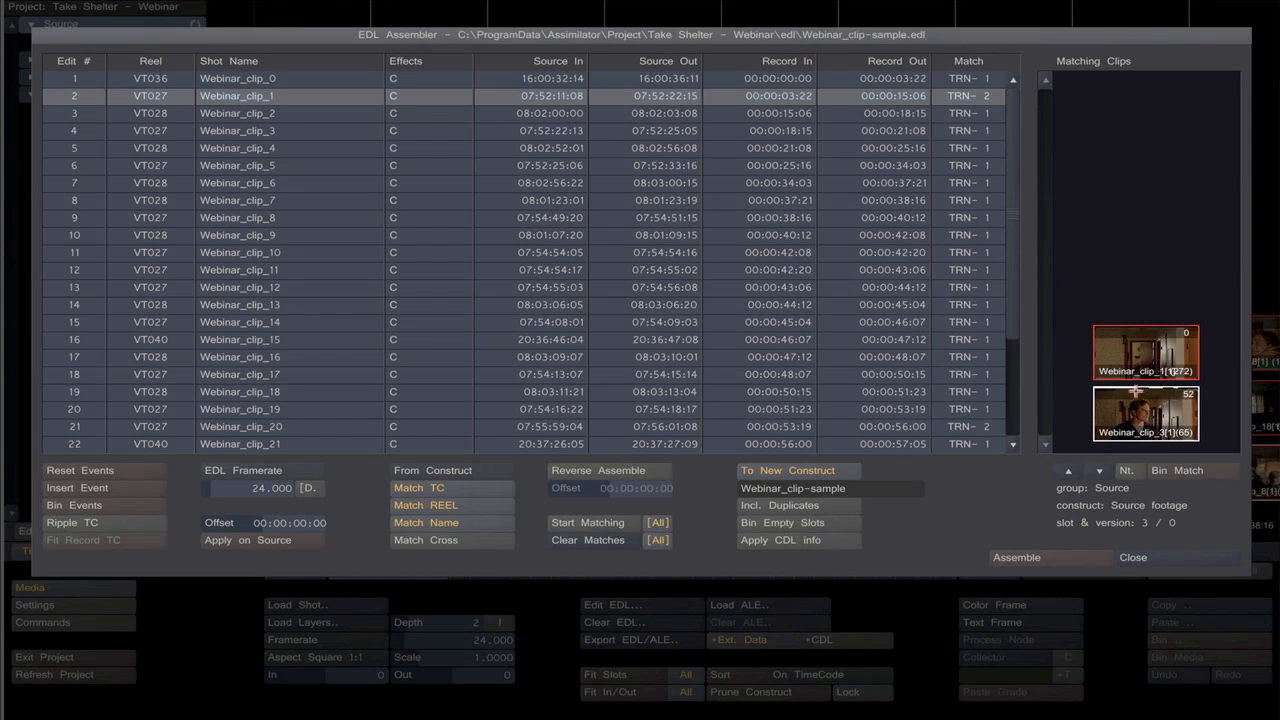
click(1108, 328)
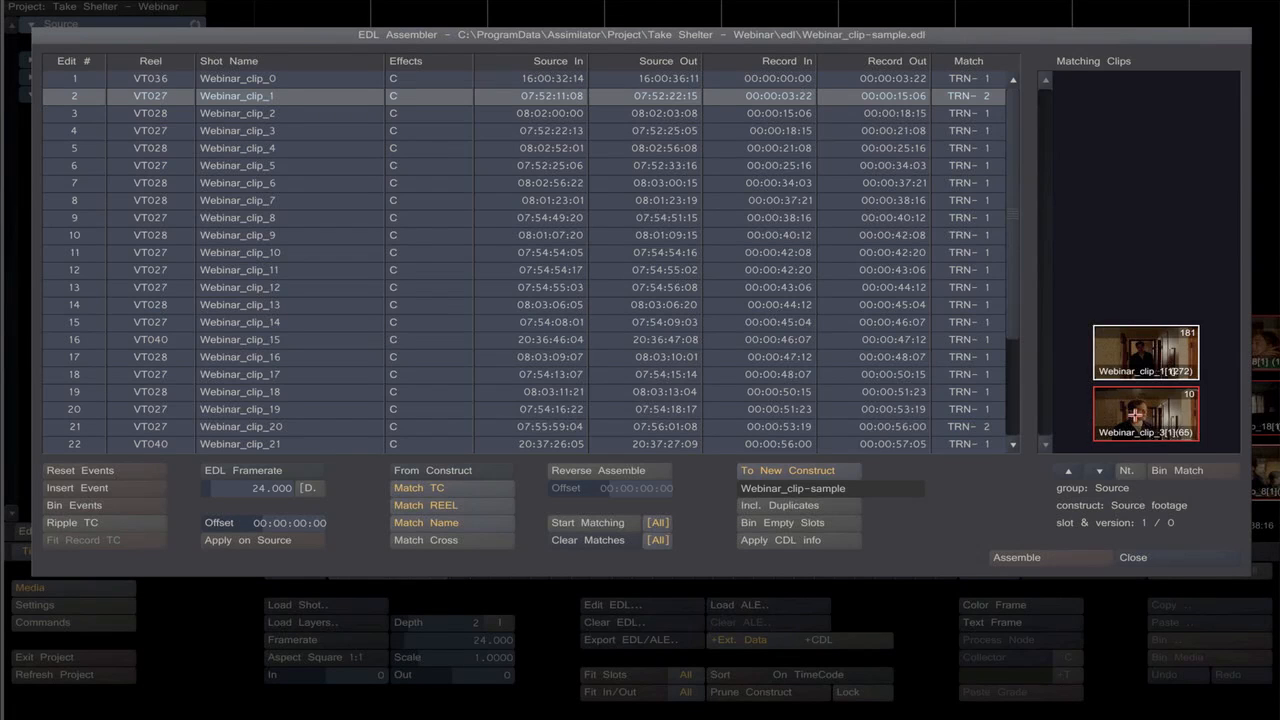
click(1094, 430)
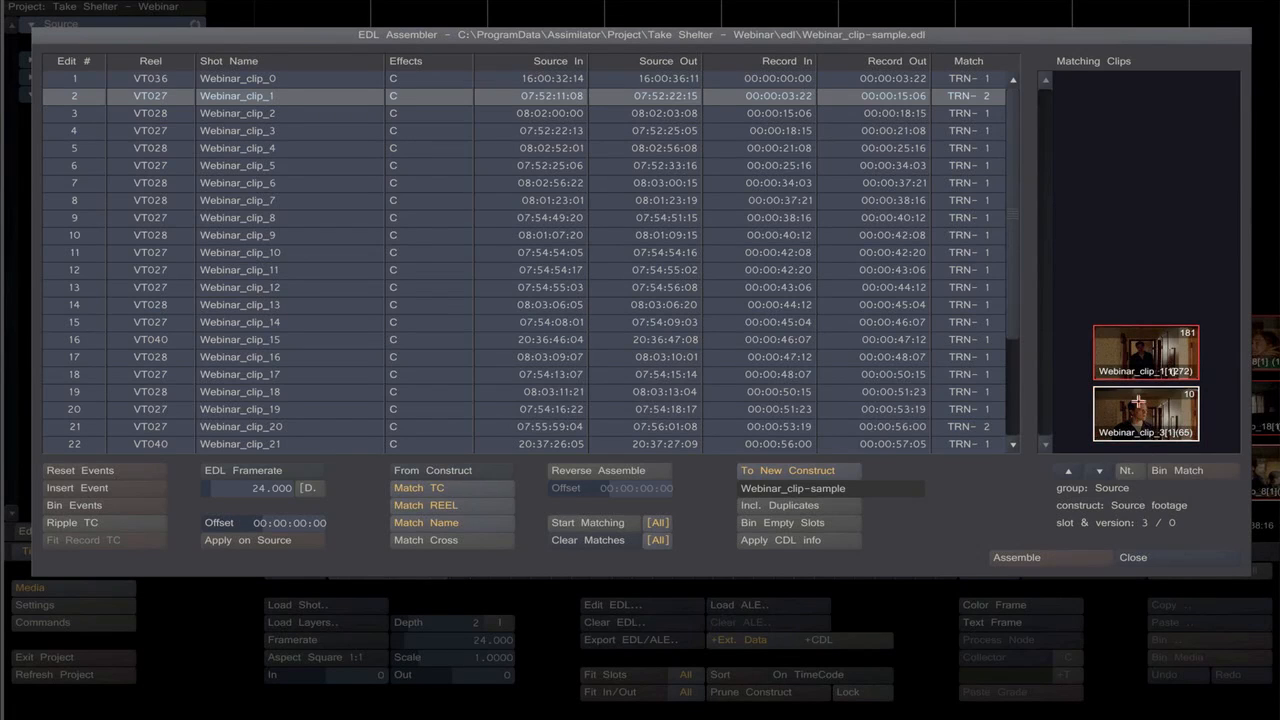
click(1137, 354)
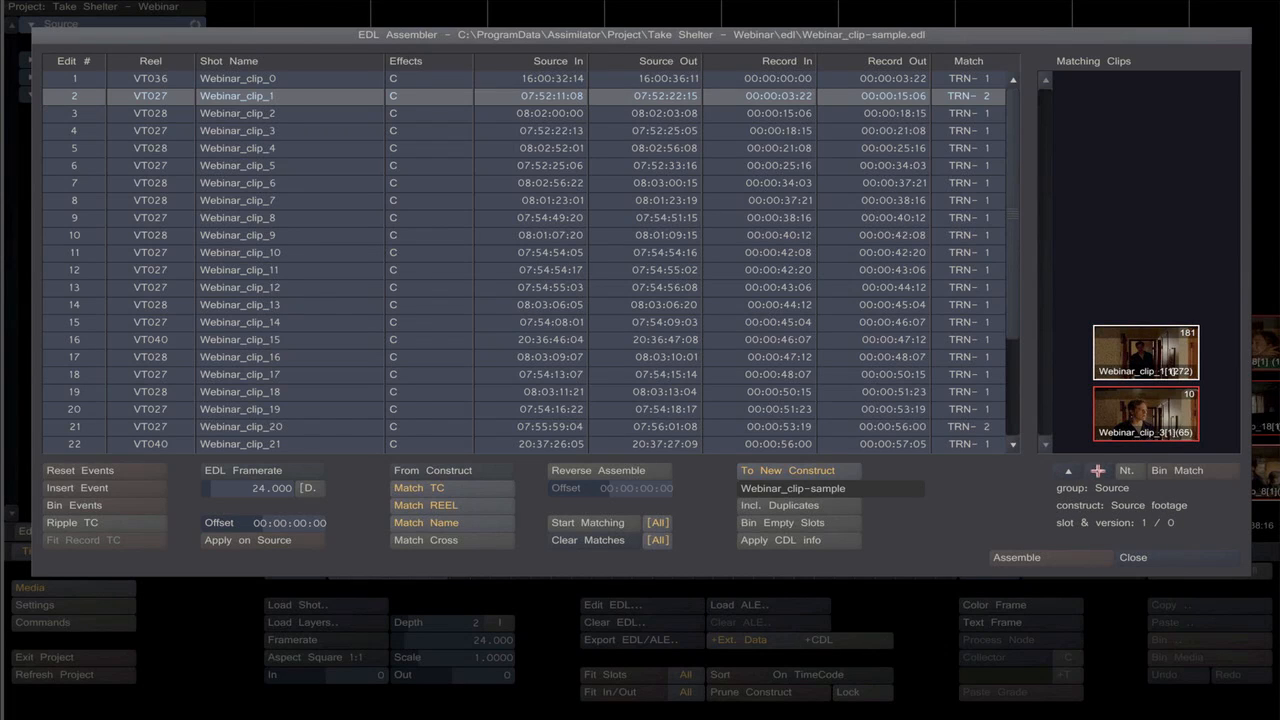
click(1097, 470)
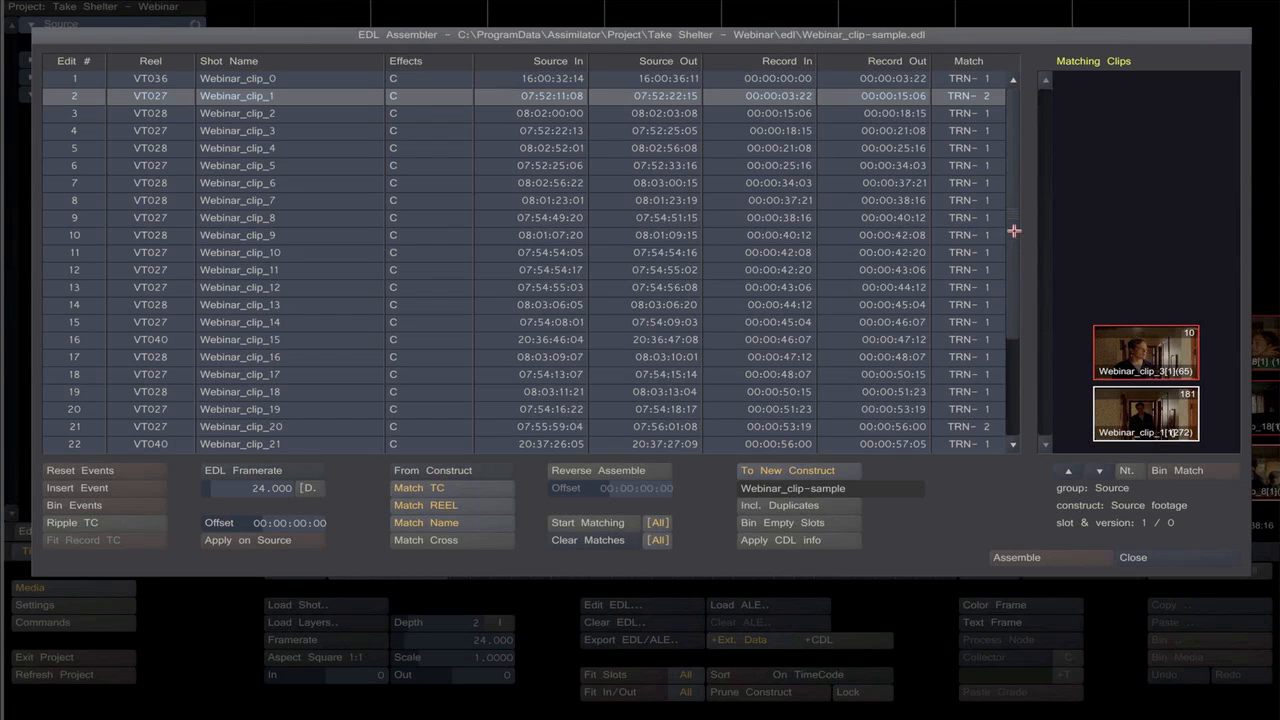
Make Webinar_clip_20 the primary match for edit 21, ahead of Webinar_clip_24.
drag(1014, 238, 1018, 368)
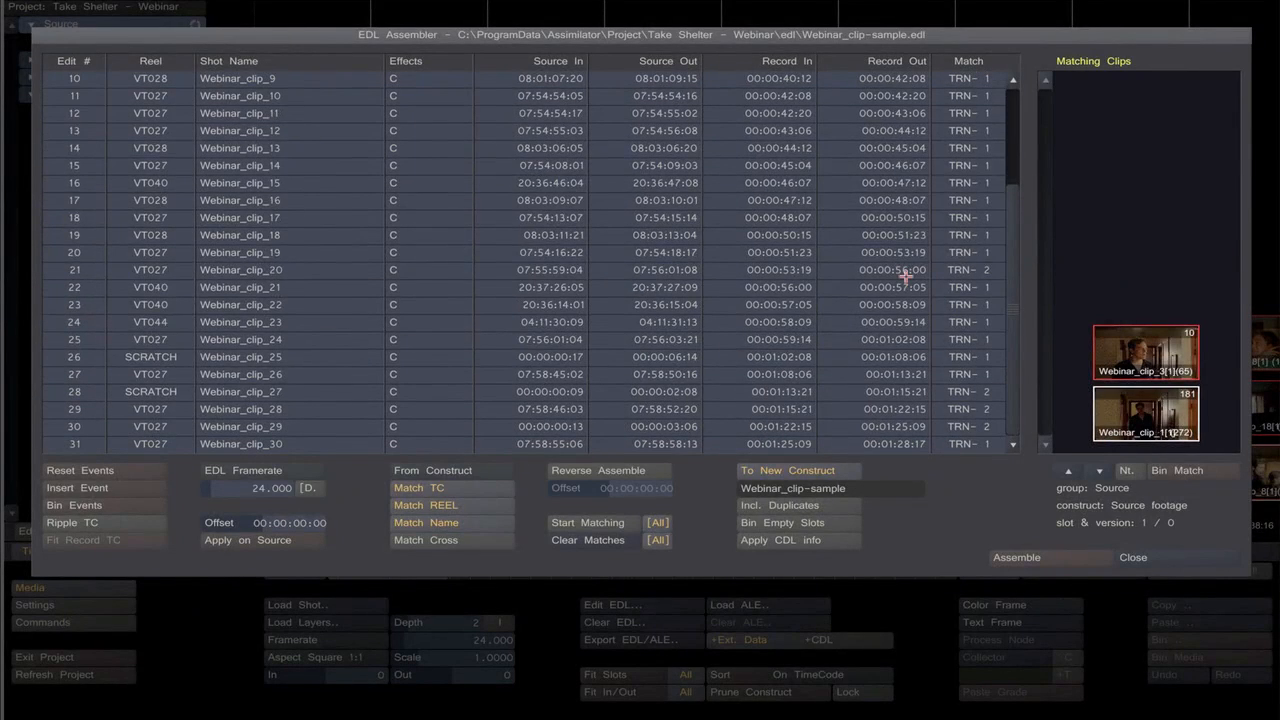
click(906, 270)
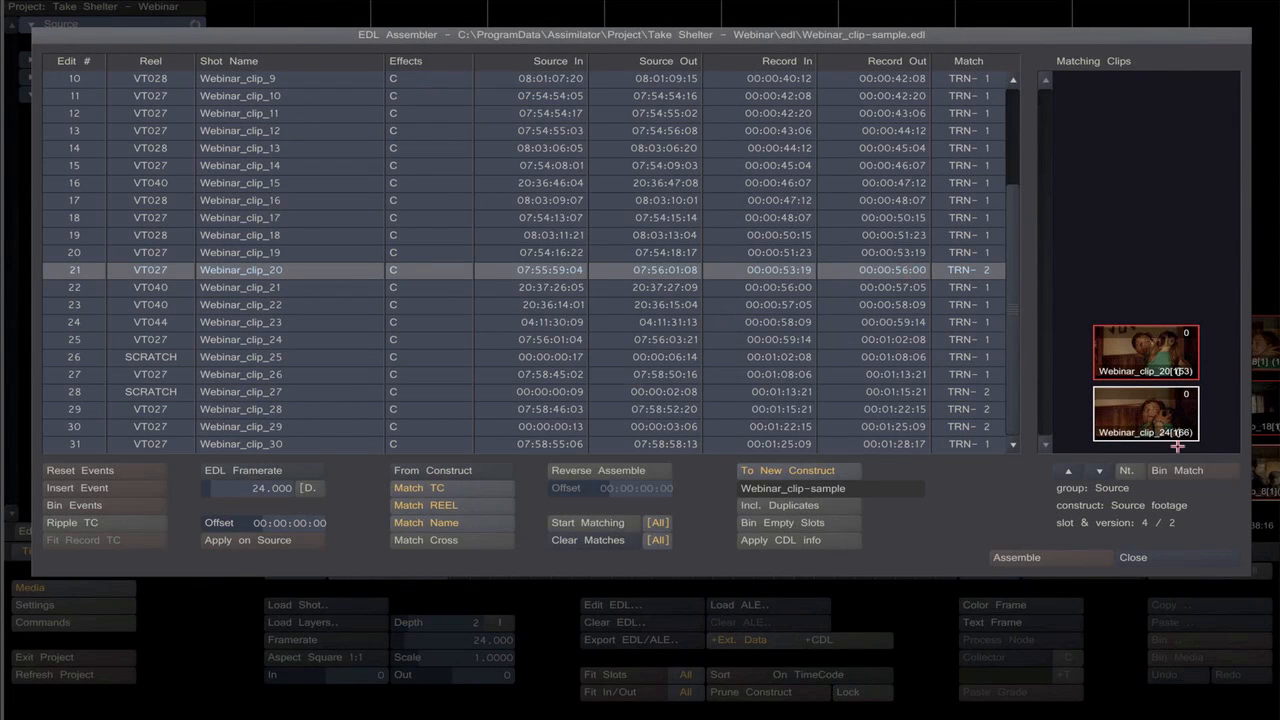
click(1130, 350)
click(1099, 470)
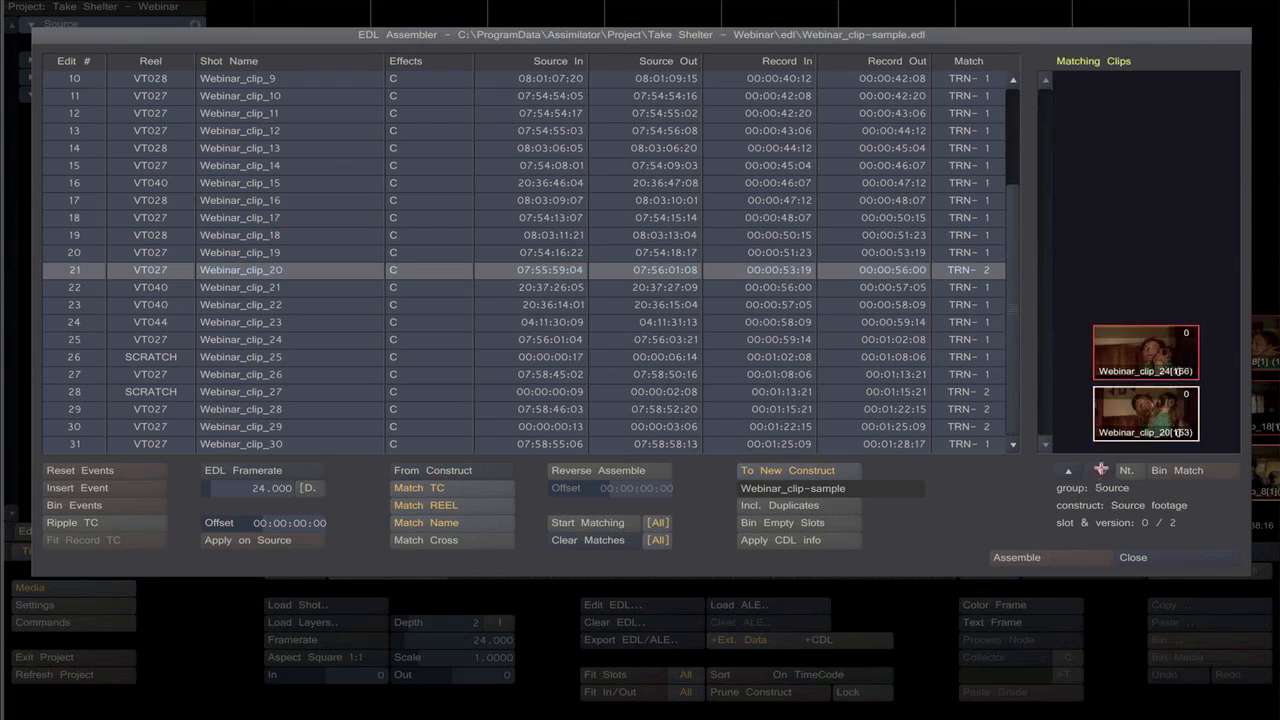
Make Webinar_clip_27, Webinar_clip_28 and Webinar_clip_29 the primary matches for edits 28, 29 and 30 respectively.
click(890, 393)
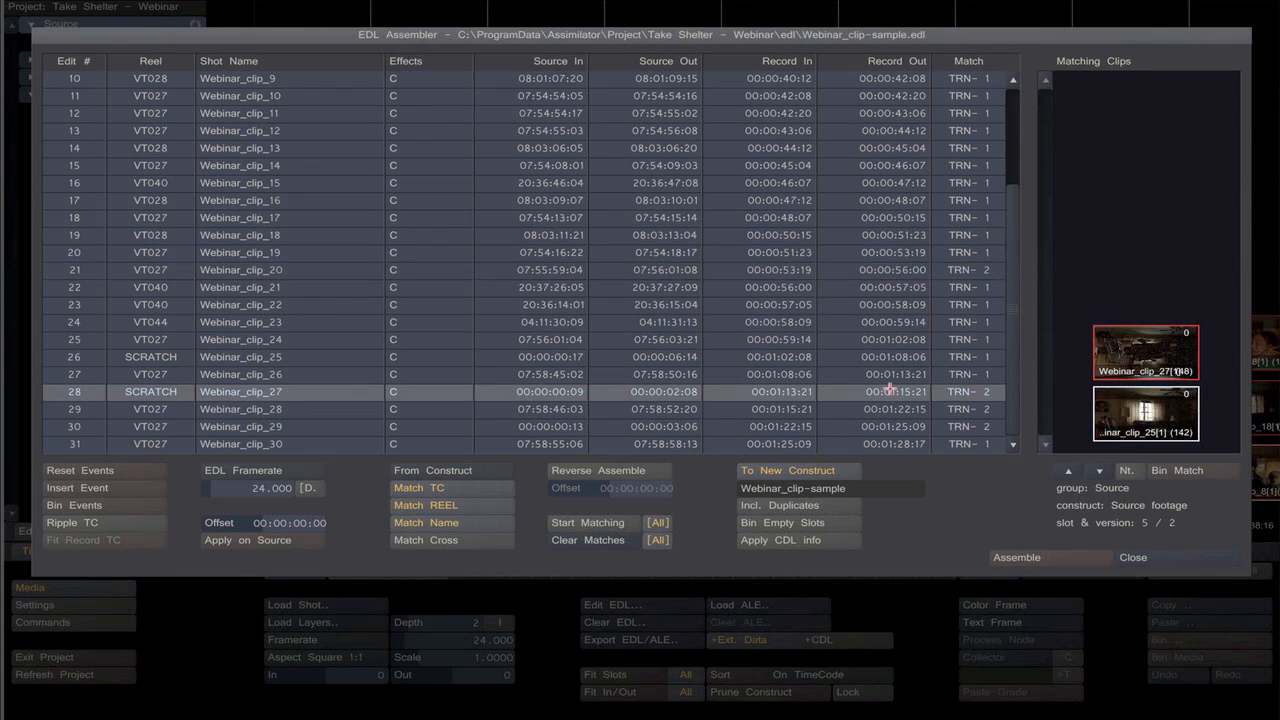
click(1115, 412)
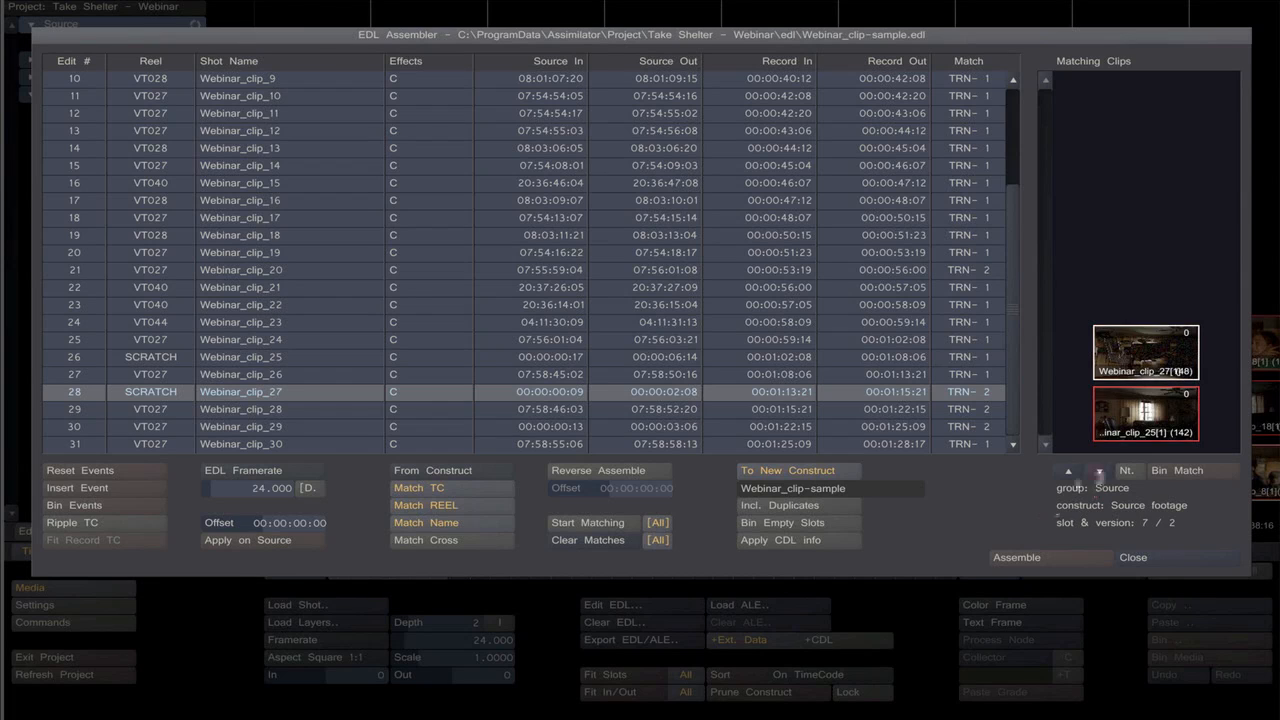
click(938, 410)
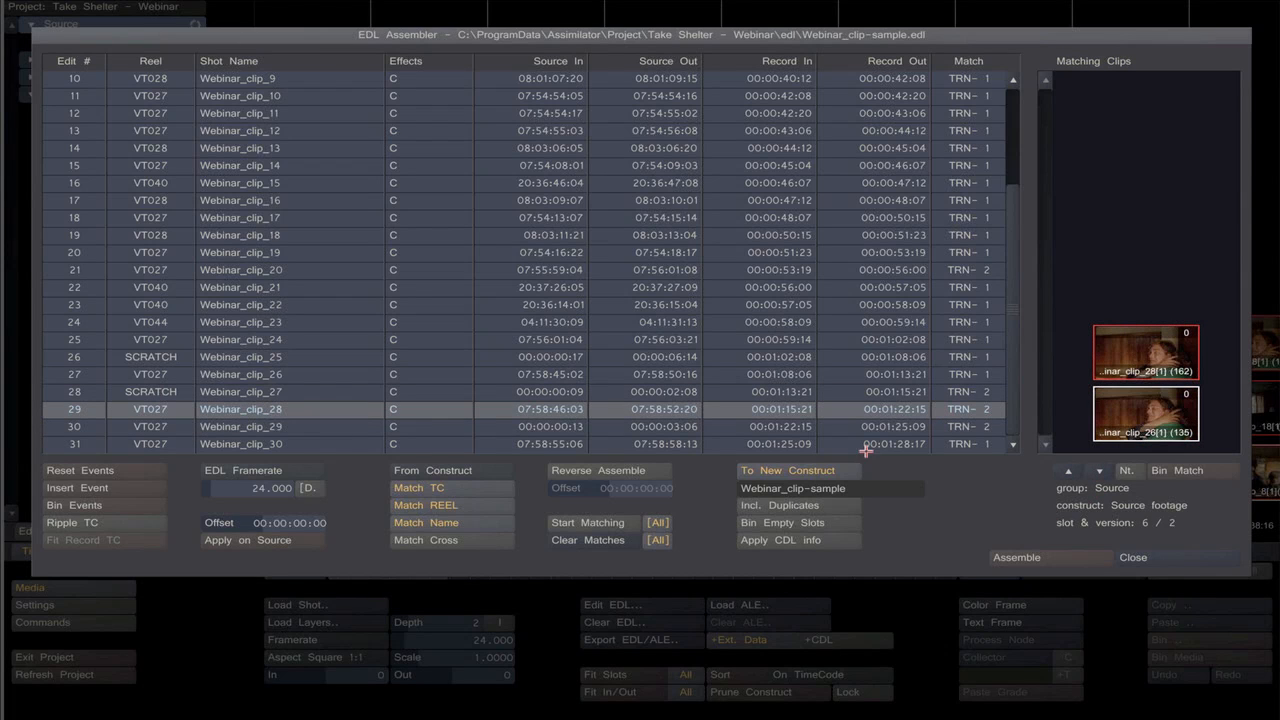
click(1113, 418)
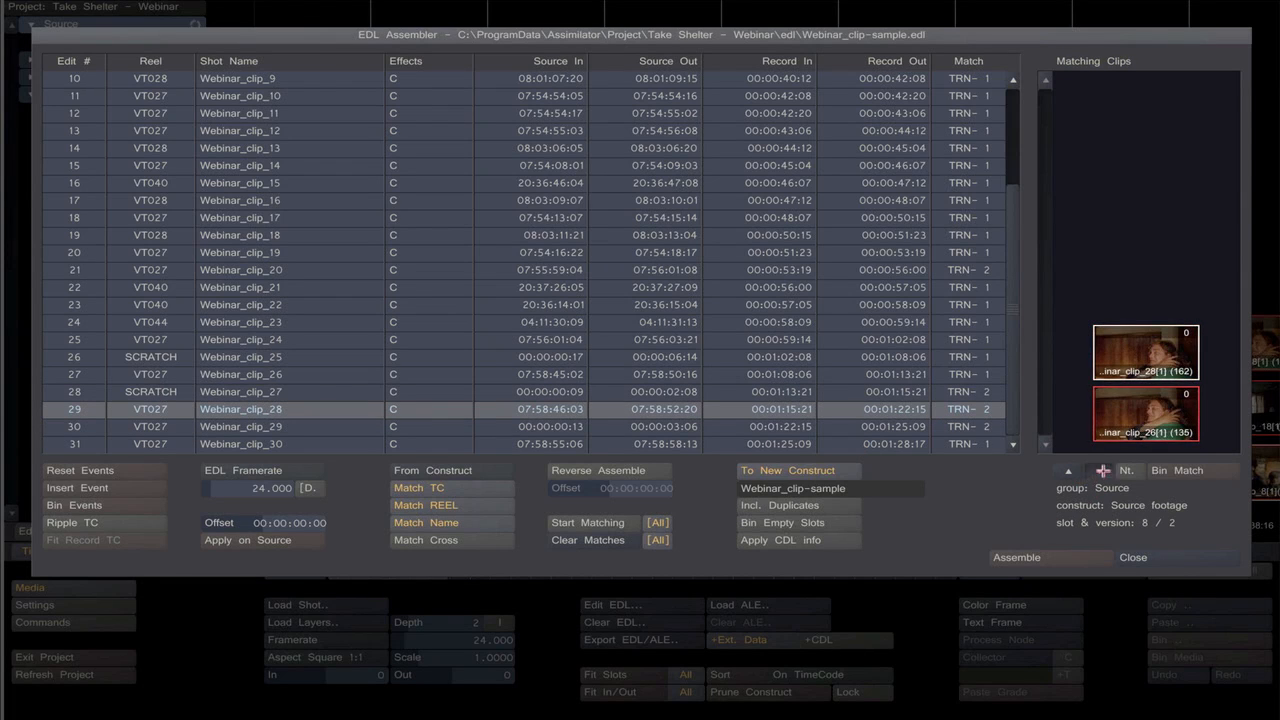
click(924, 426)
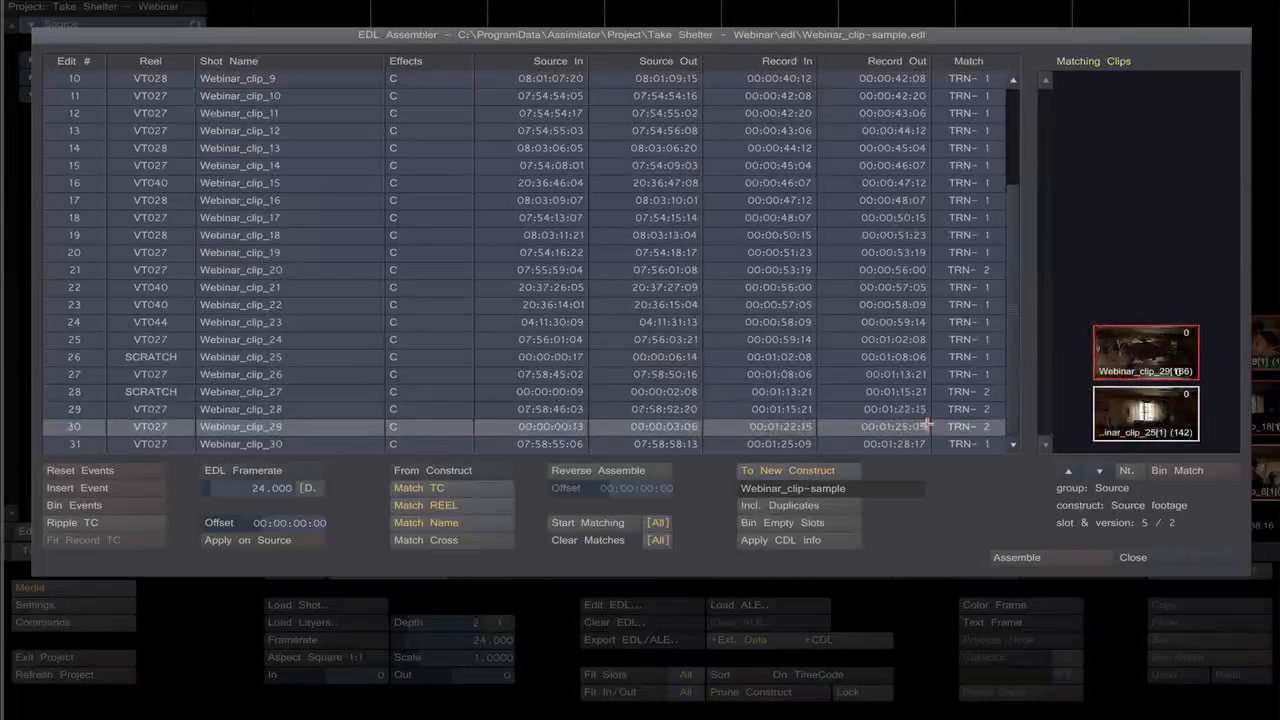
click(1100, 470)
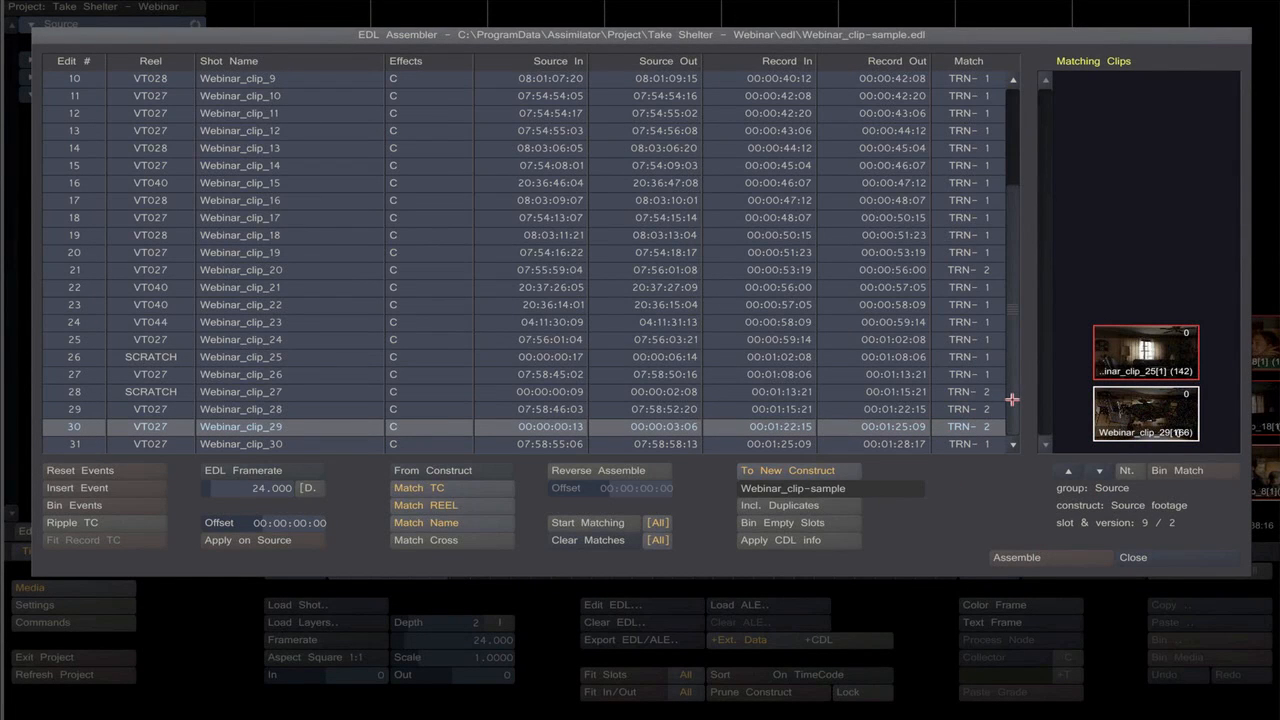
Assemble the matched EDL into the new construct Webinar_clip-sample with duplicate matches included.
scroll(1012, 399, up, 3)
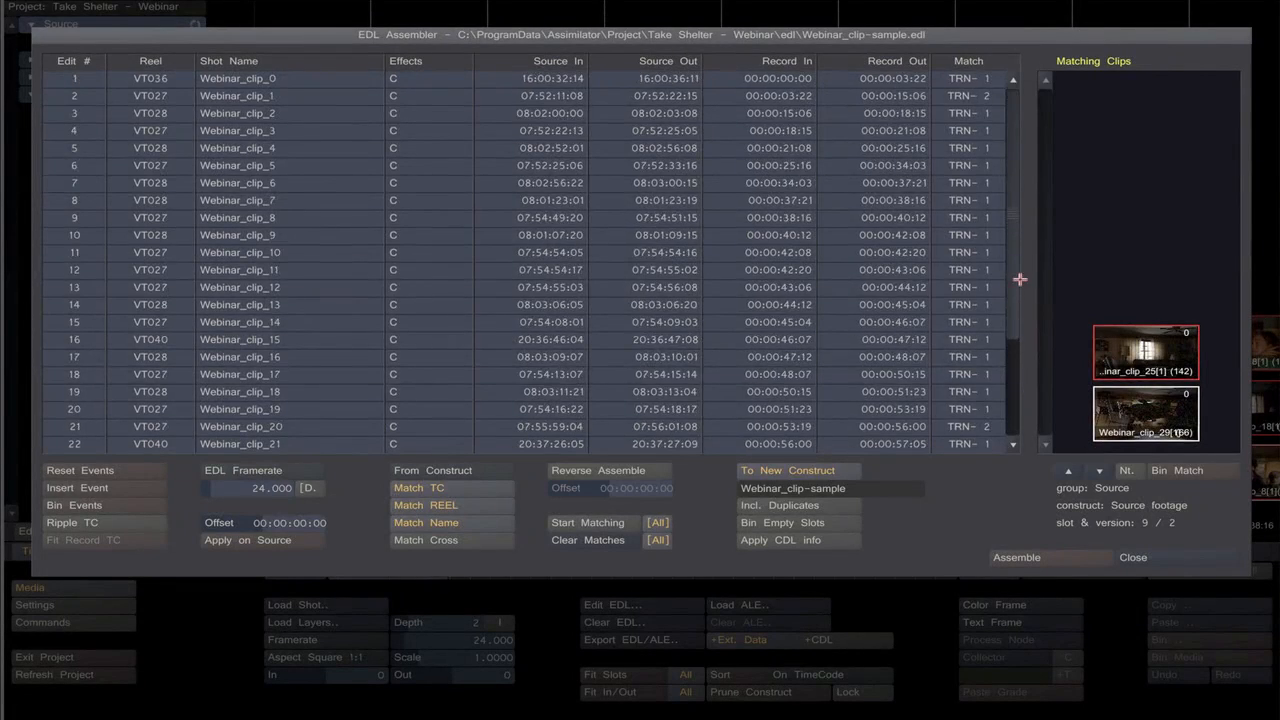
scroll(1020, 279, down, 3)
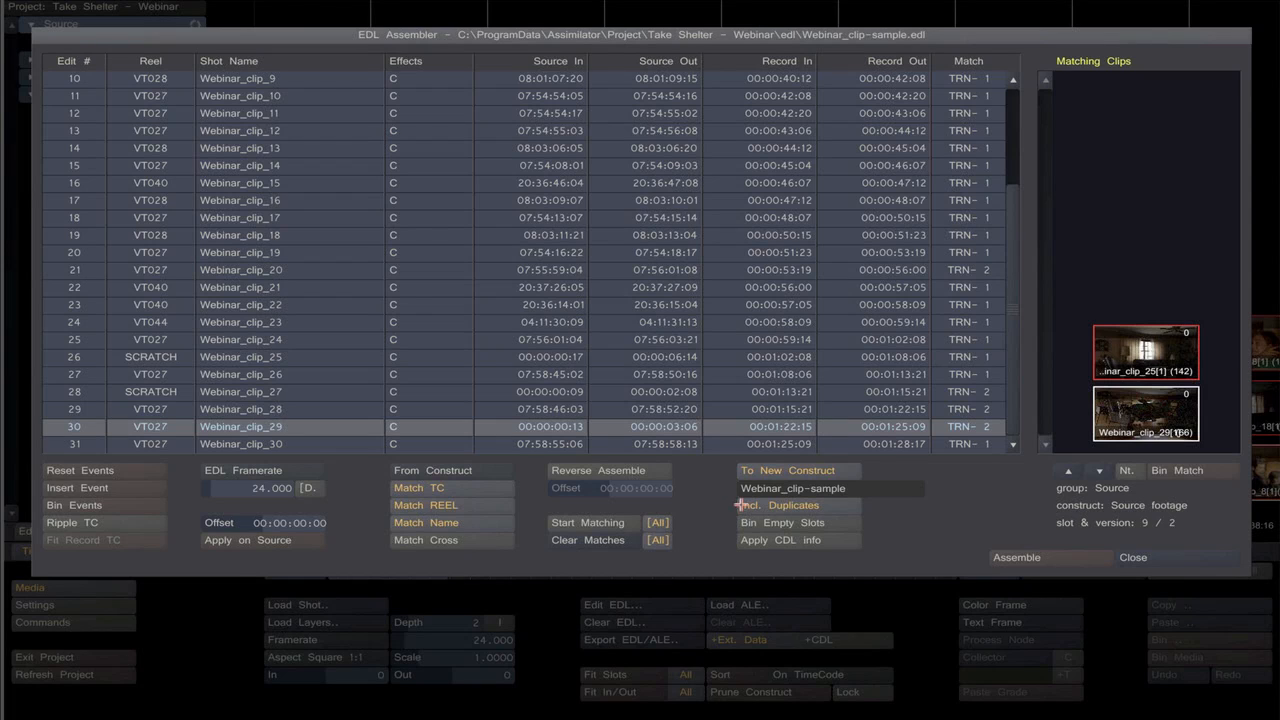
click(1003, 562)
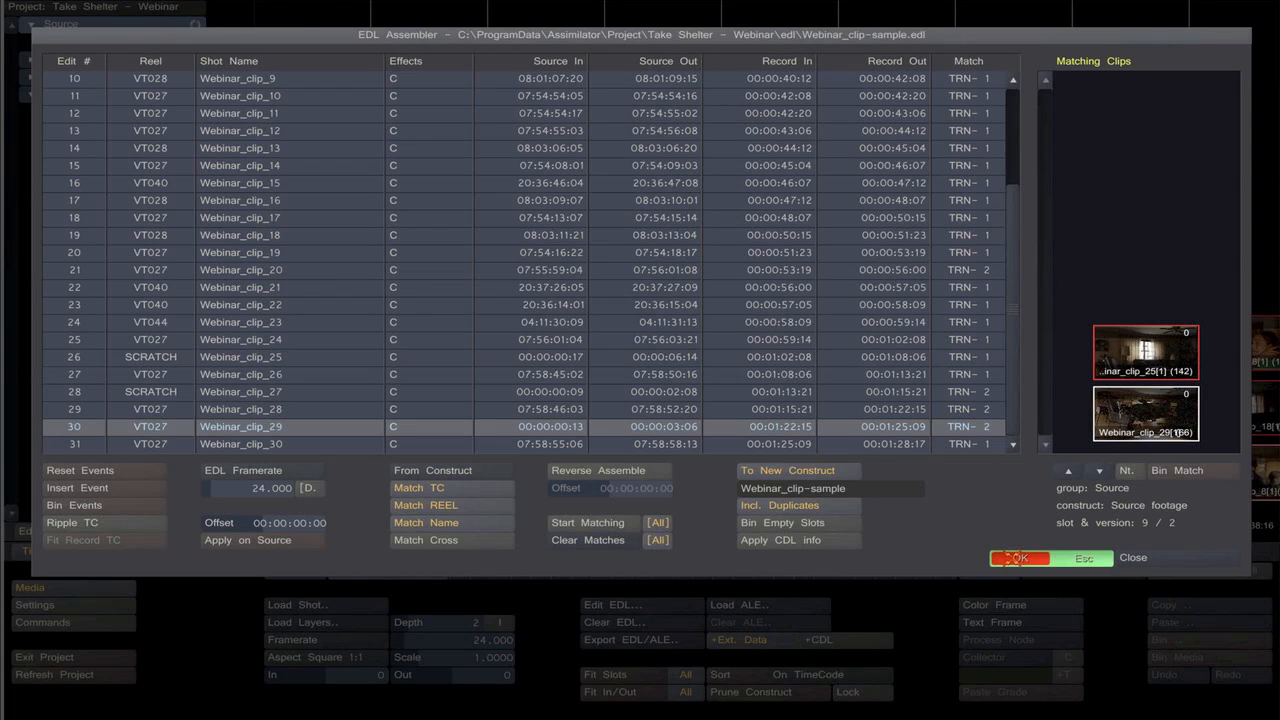
click(1012, 558)
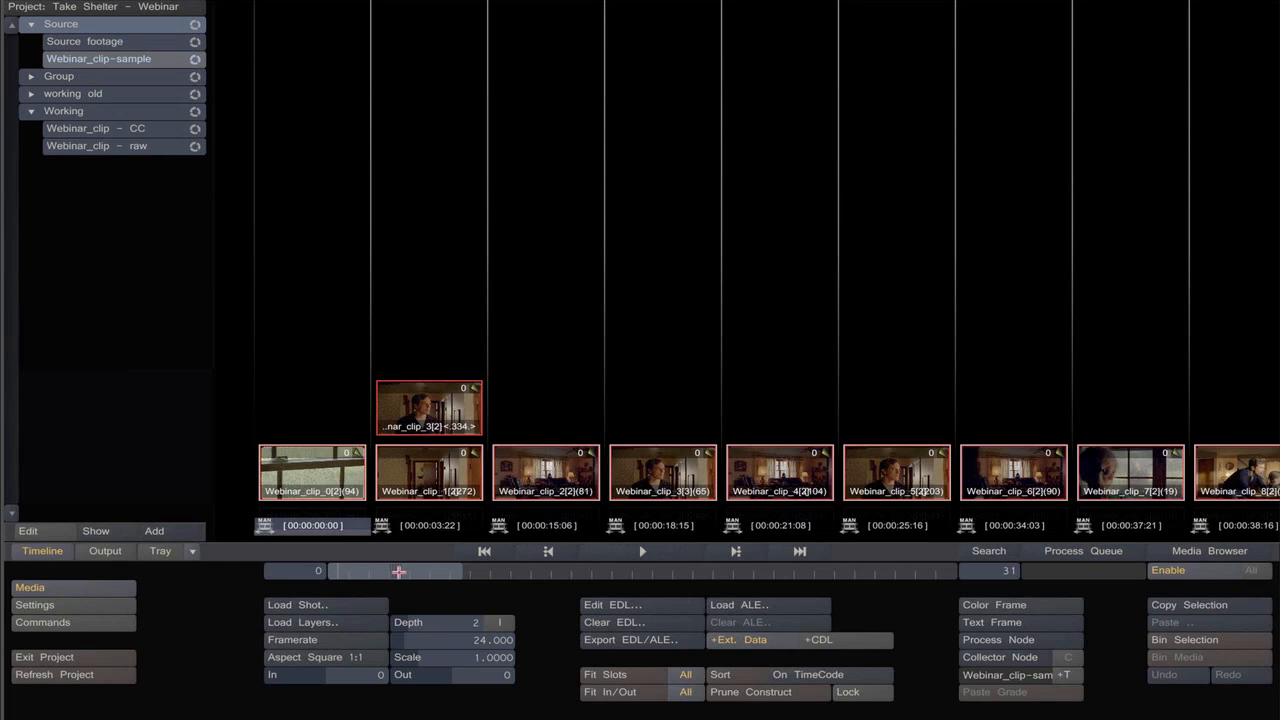
Look over the assembled timeline's clips and open the Working group's Webinar_clip - raw construct in the player.
drag(391, 570, 768, 543)
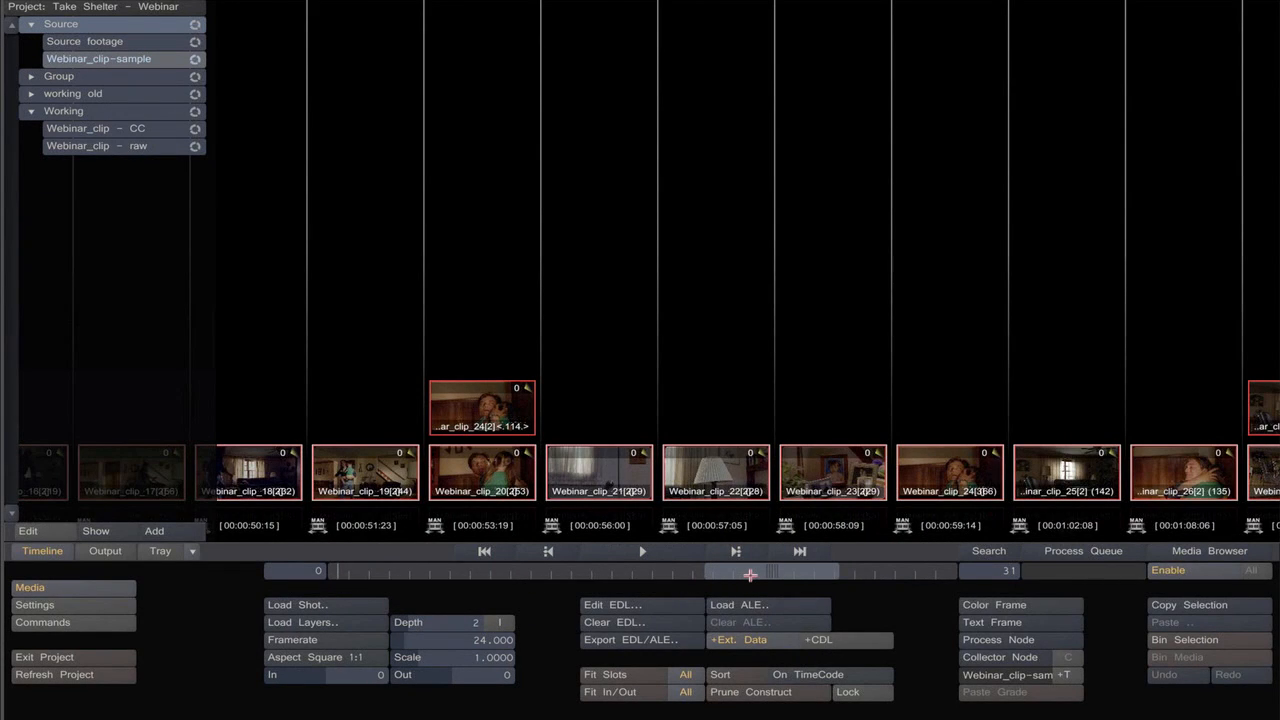
drag(750, 574, 403, 560)
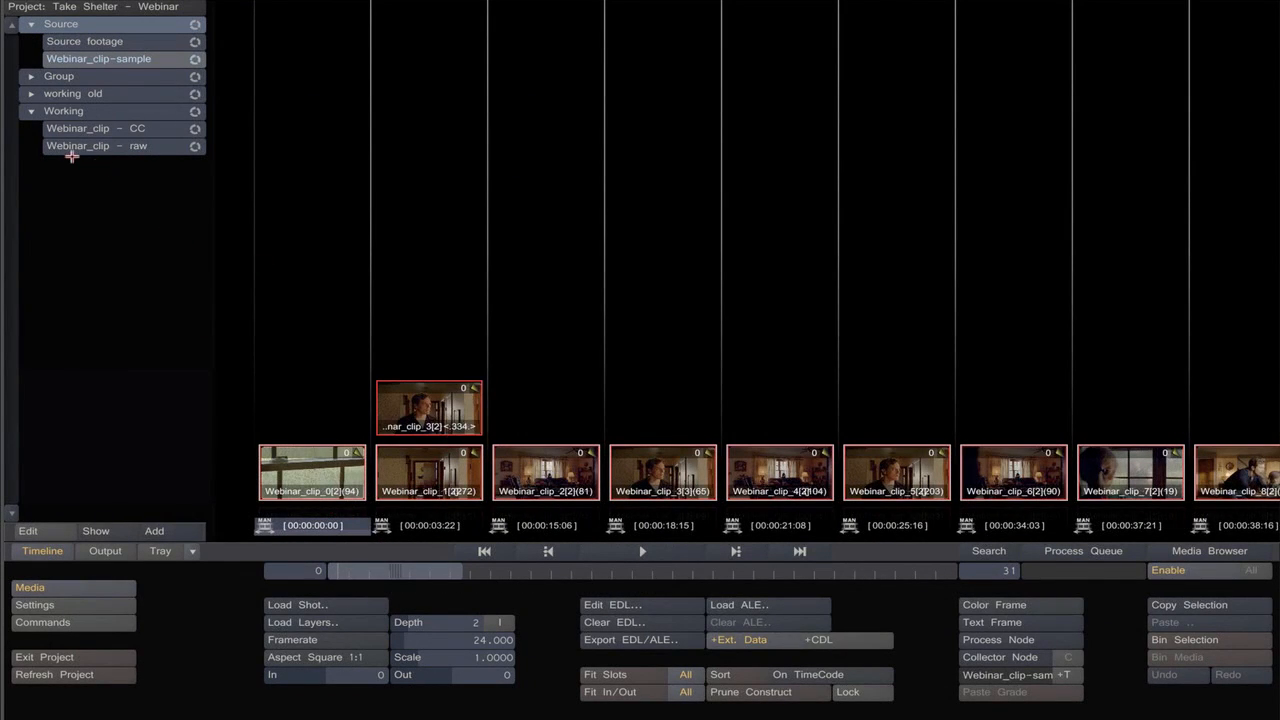
click(60, 146)
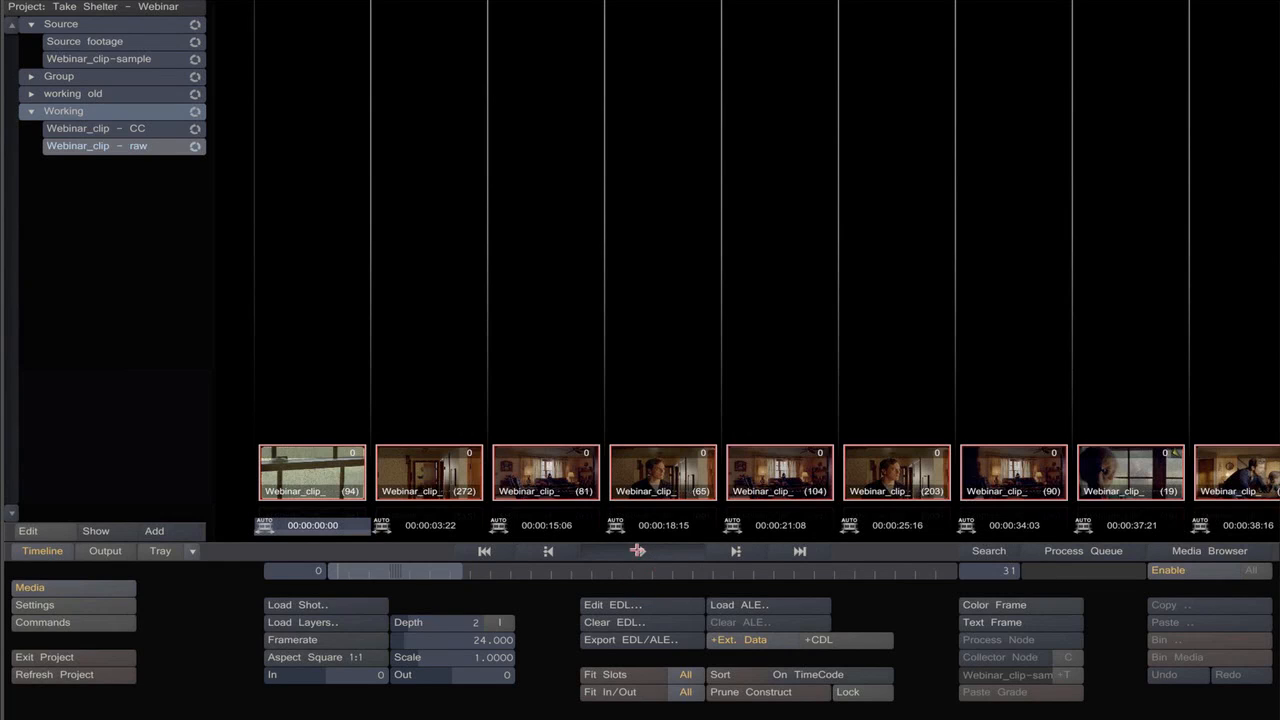
click(659, 567)
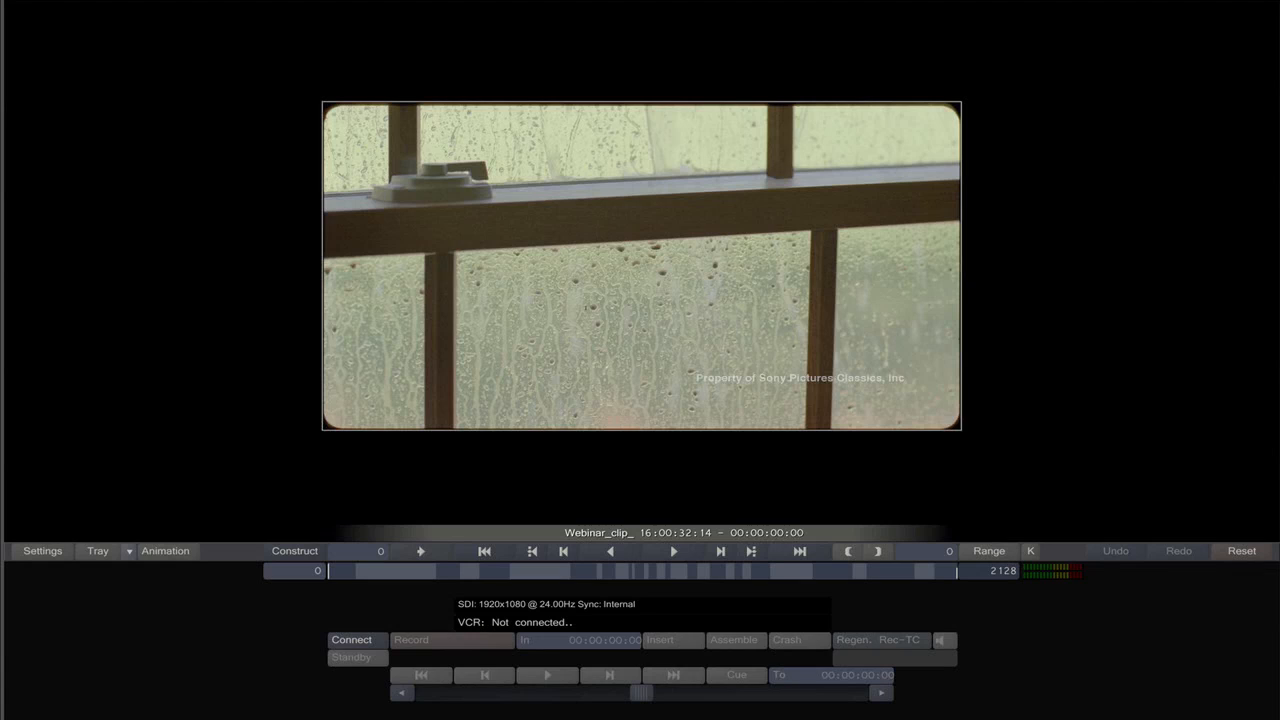
Open the player's Guides settings and view the 1.78:1 HDTV and 1.66:1 Europe 35mm aspect ratio presets.
right_click(265, 426)
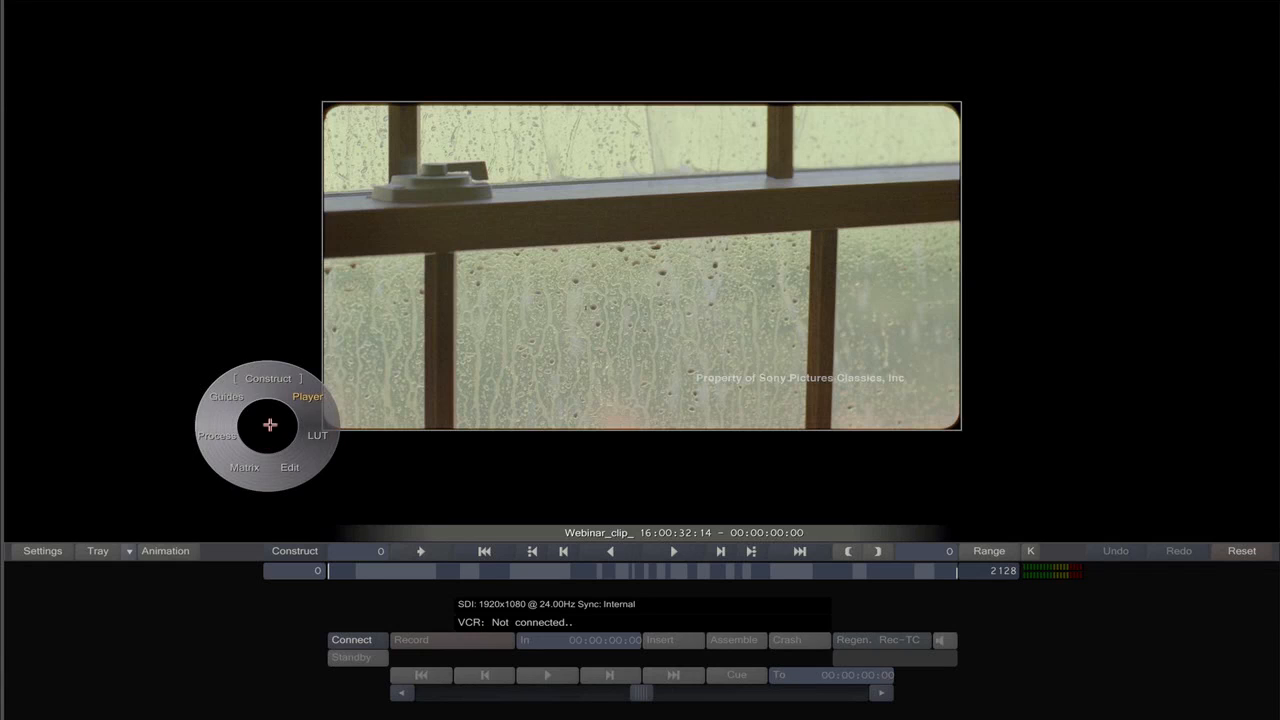
click(222, 400)
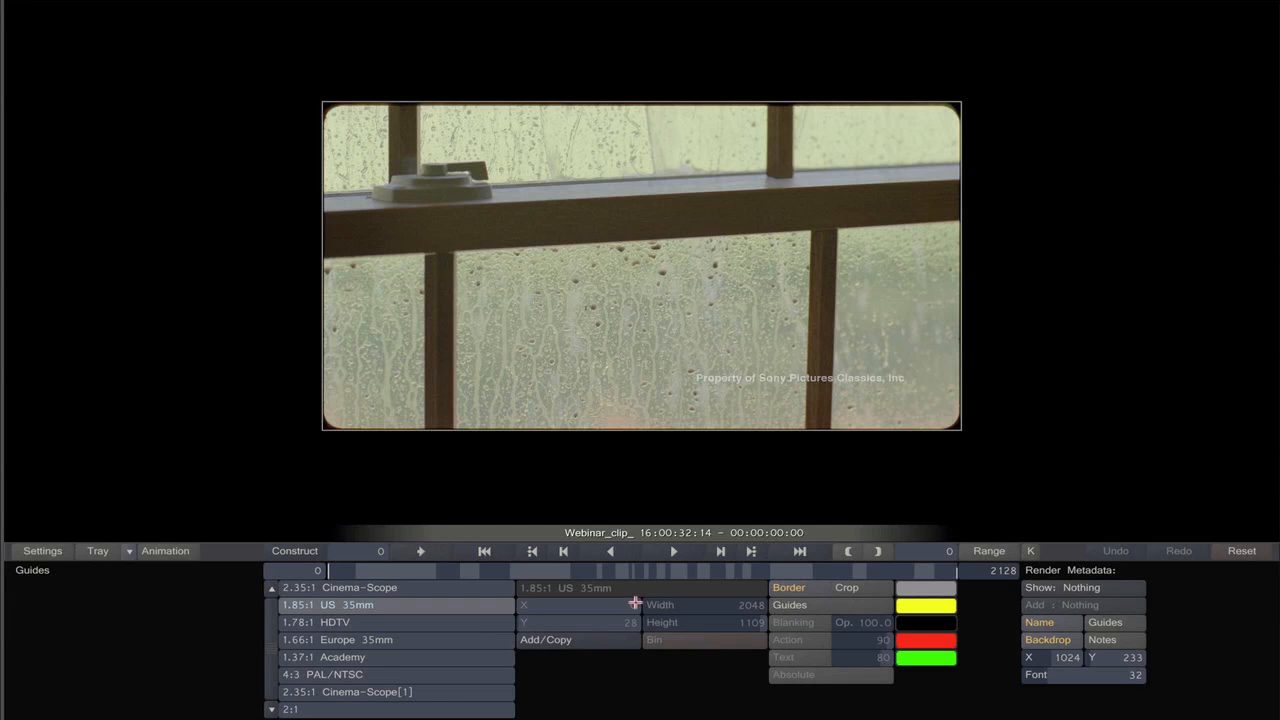
right_click(221, 461)
click(181, 436)
click(296, 622)
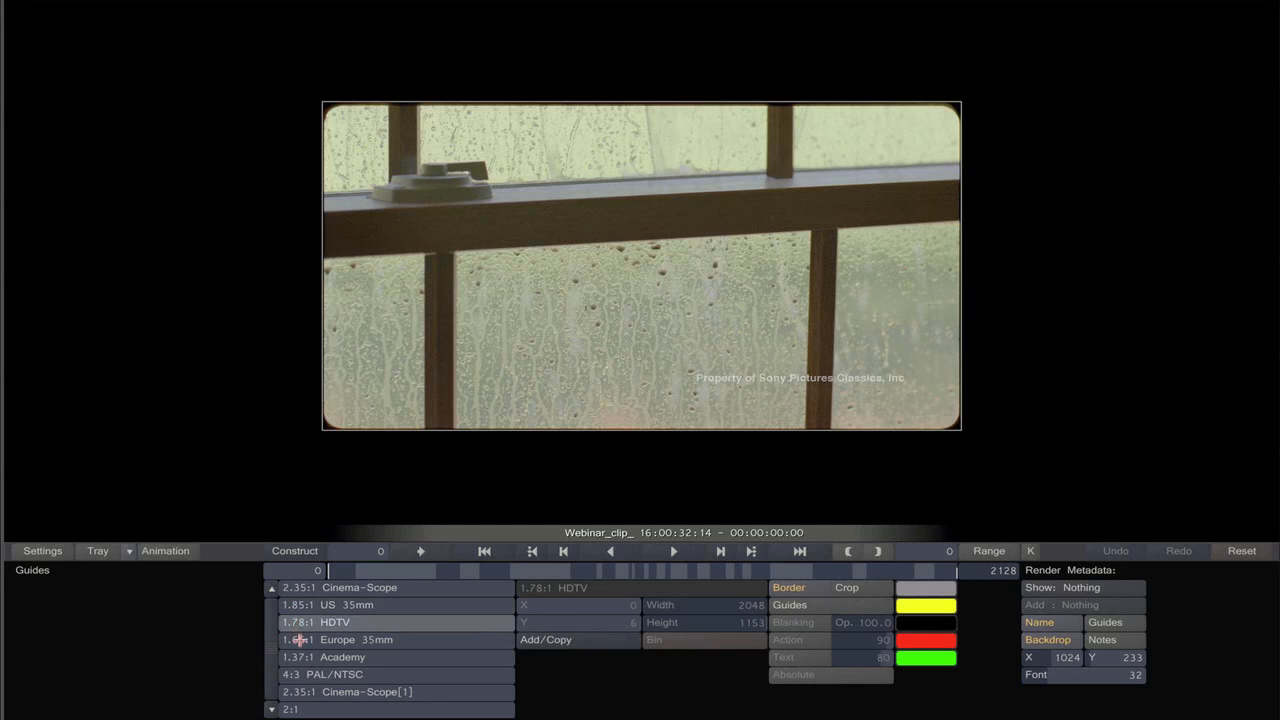
click(298, 640)
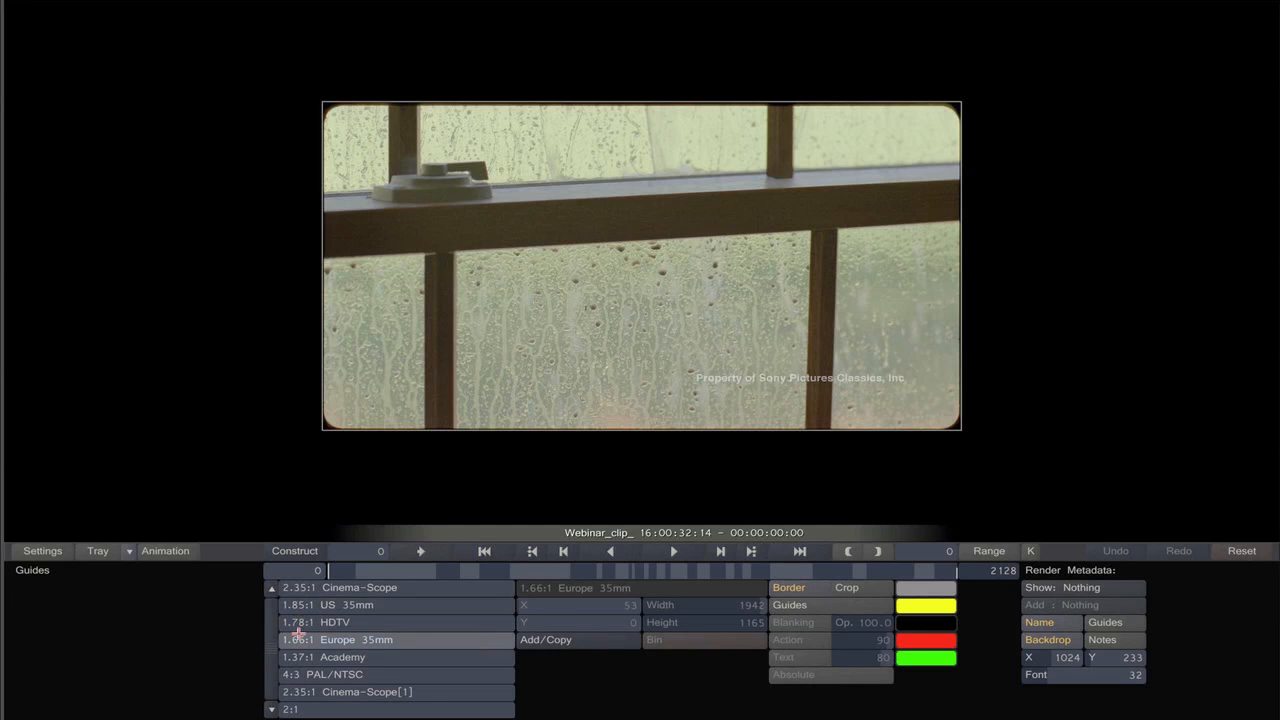
Apply the 2.35:1 Cinema-Scope preset with guides and blanking enabled, and scrub through the construct's opening frames.
click(296, 590)
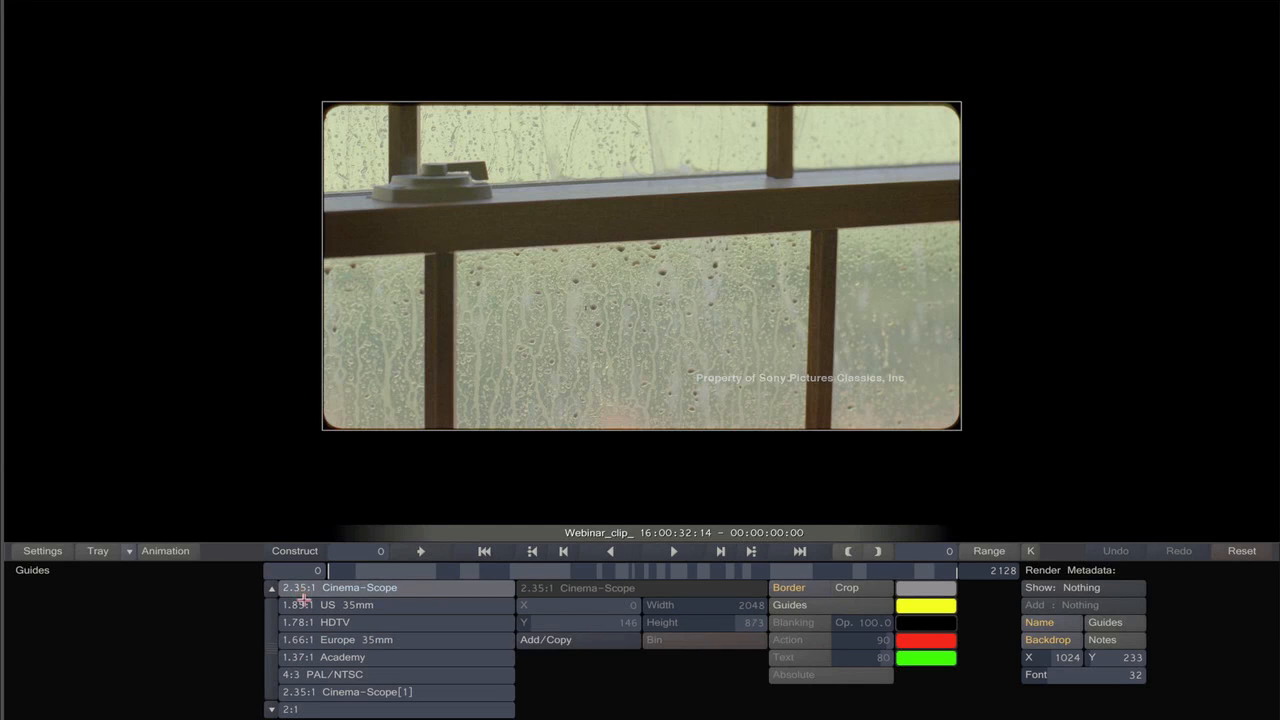
click(786, 605)
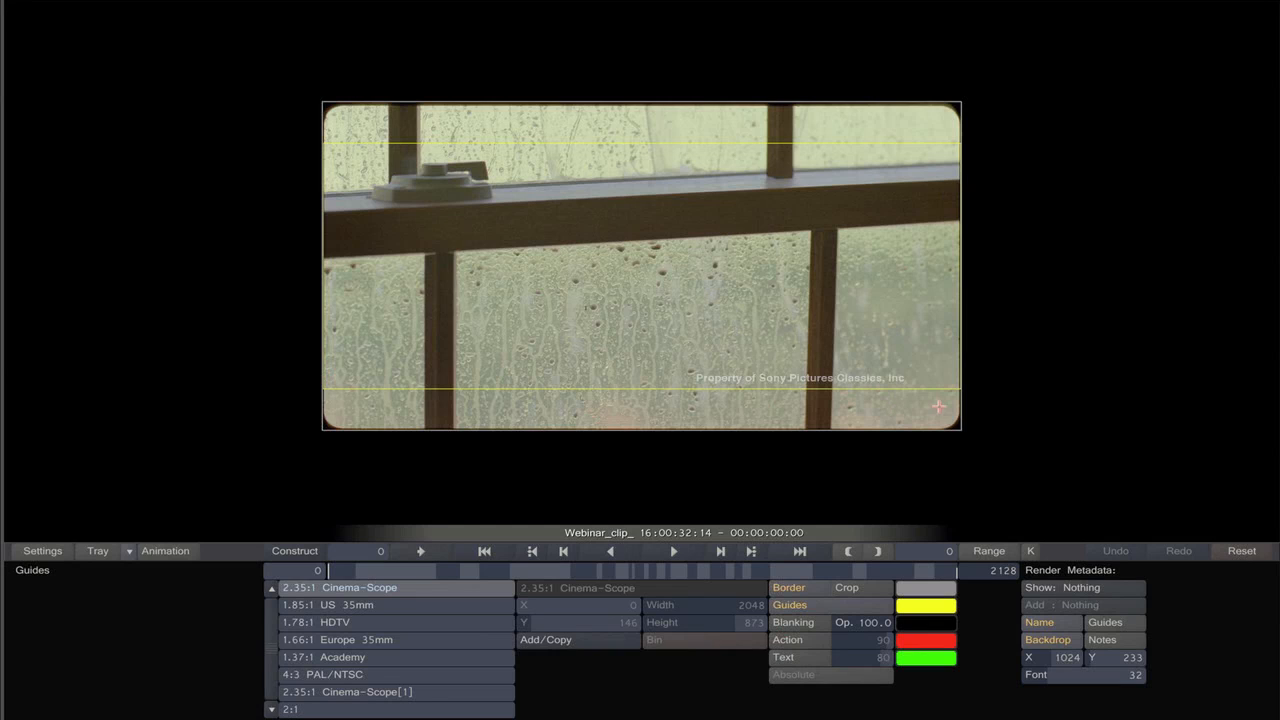
click(788, 626)
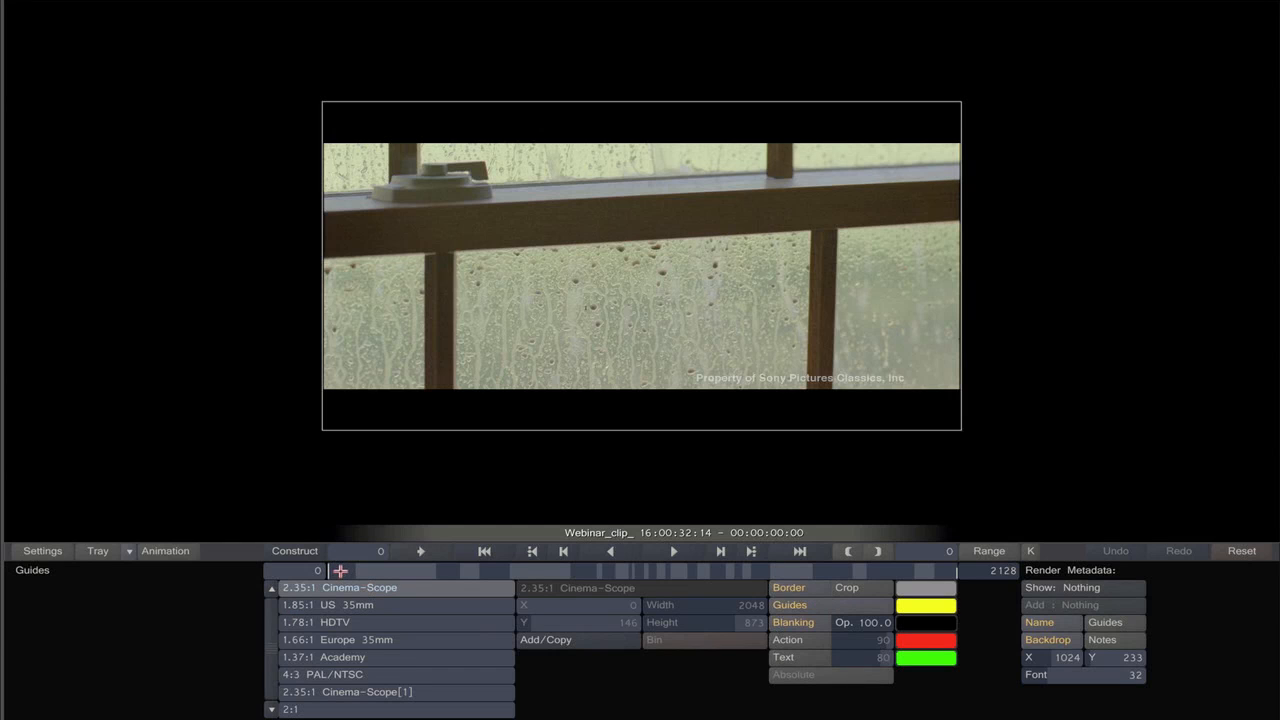
mouse_move(343, 570)
mouse_down()
mouse_move(529, 566)
mouse_move(328, 572)
mouse_up()
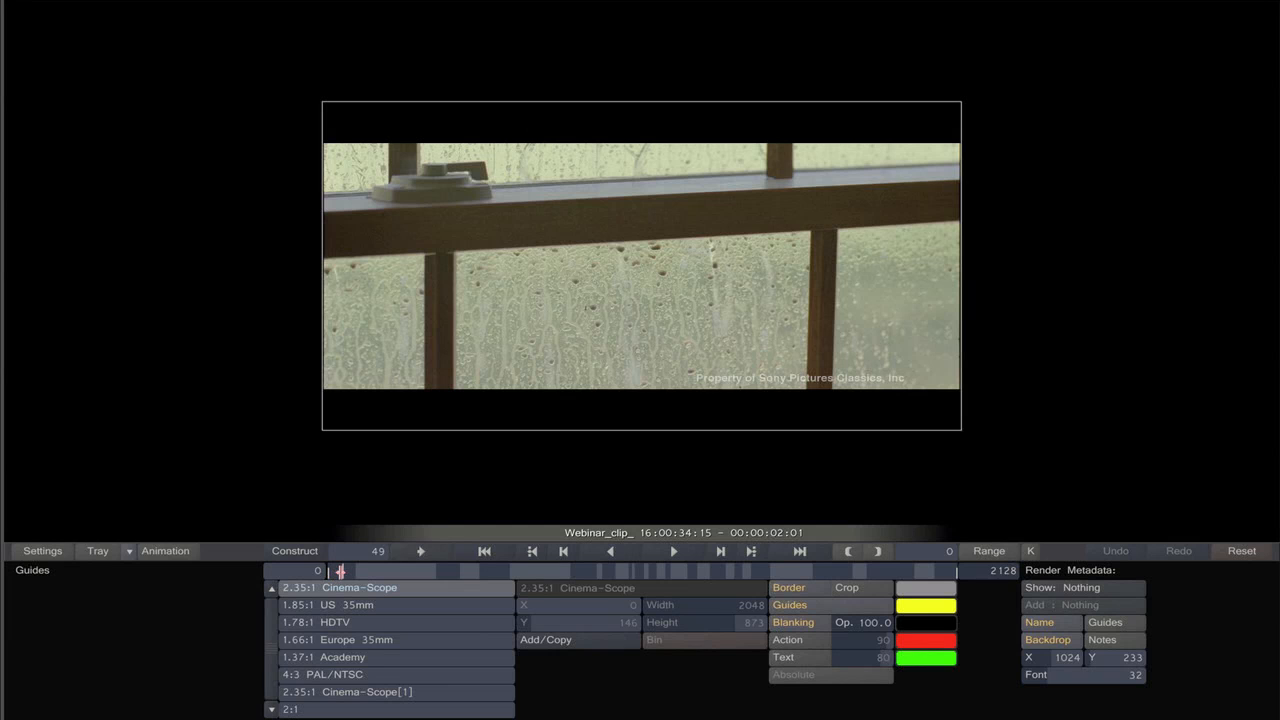
mouse_move(340, 571)
mouse_down()
mouse_move(500, 568)
mouse_move(322, 575)
mouse_up()
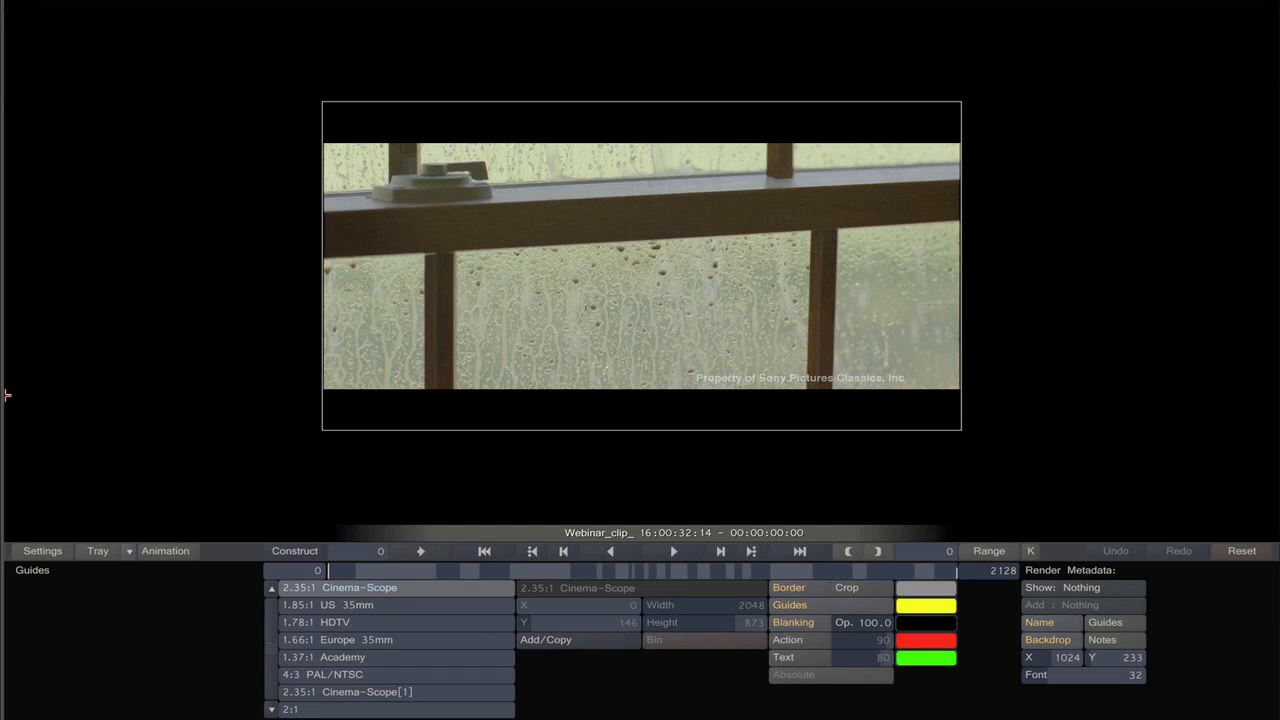
Show the player's scaffold list, create a primary scaffold and select it.
mouse_move(7, 366)
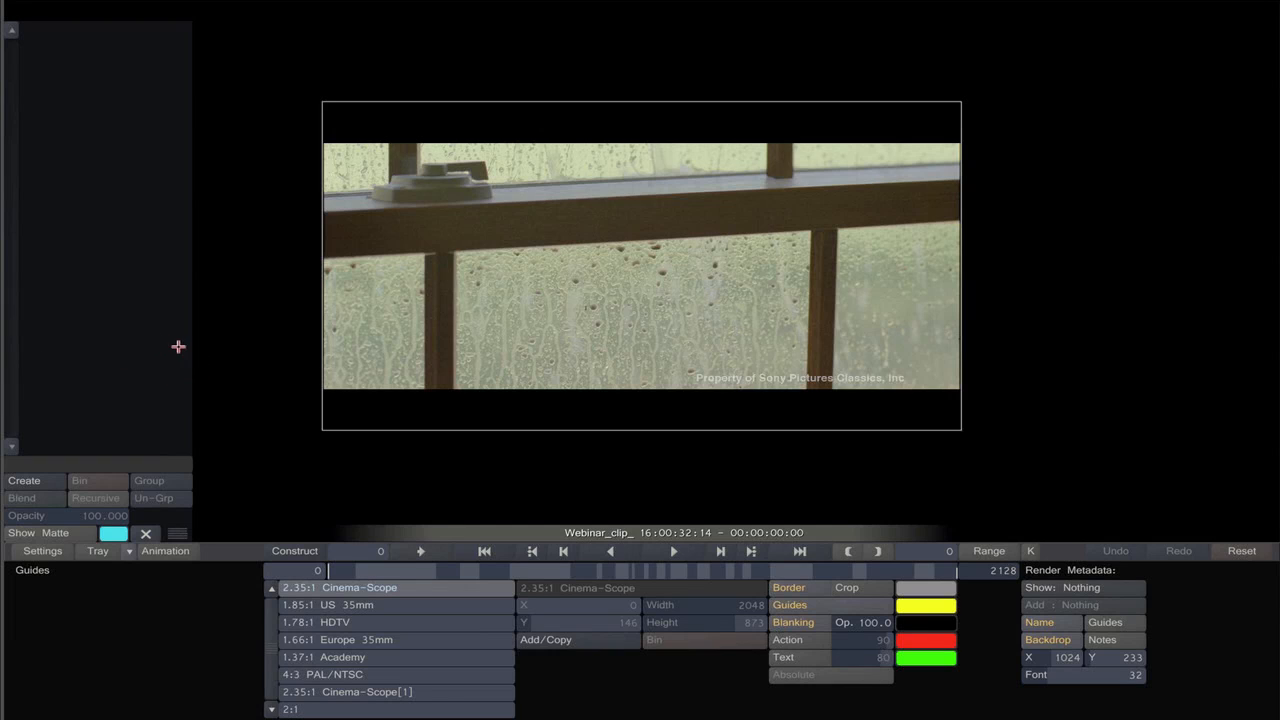
click(5, 337)
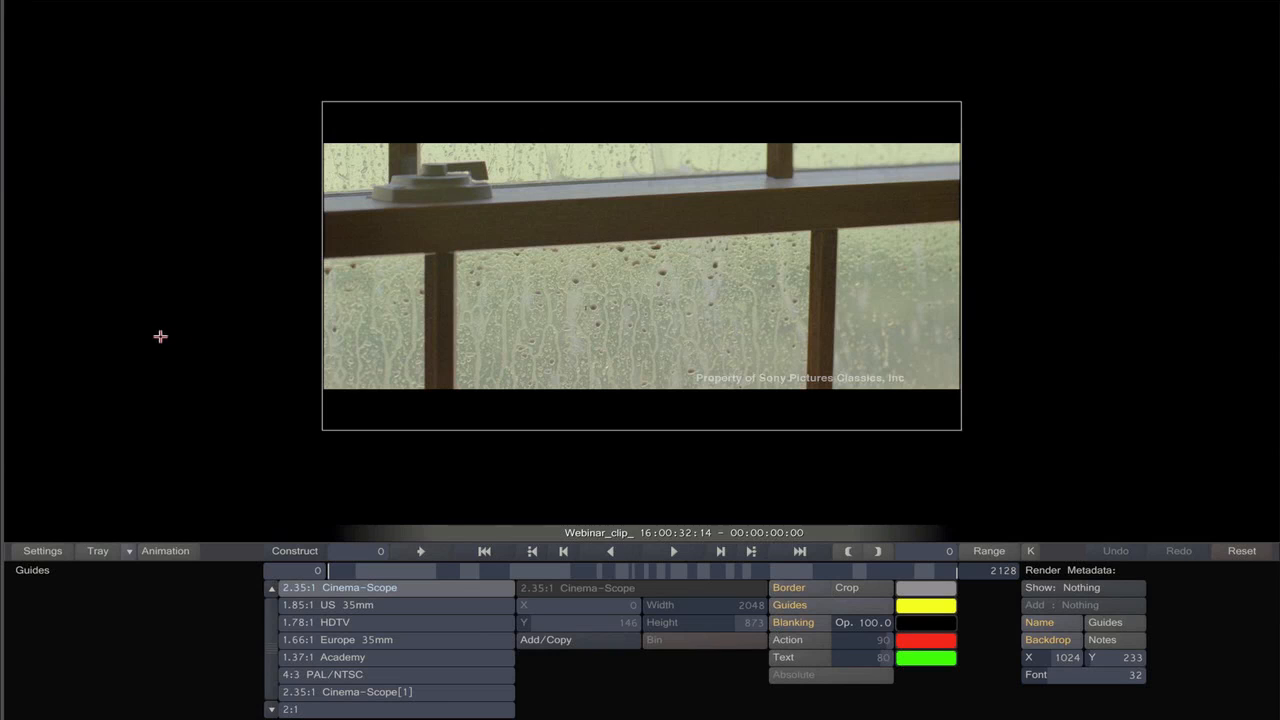
mouse_move(8, 306)
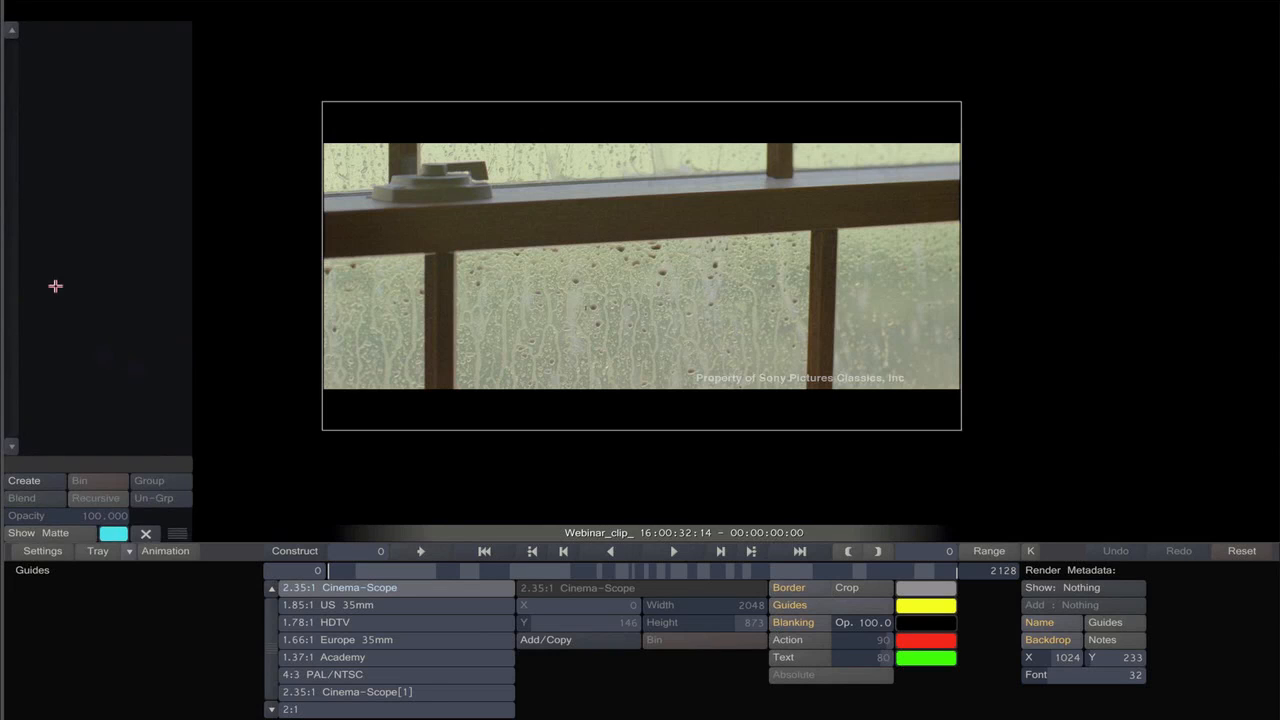
click(22, 482)
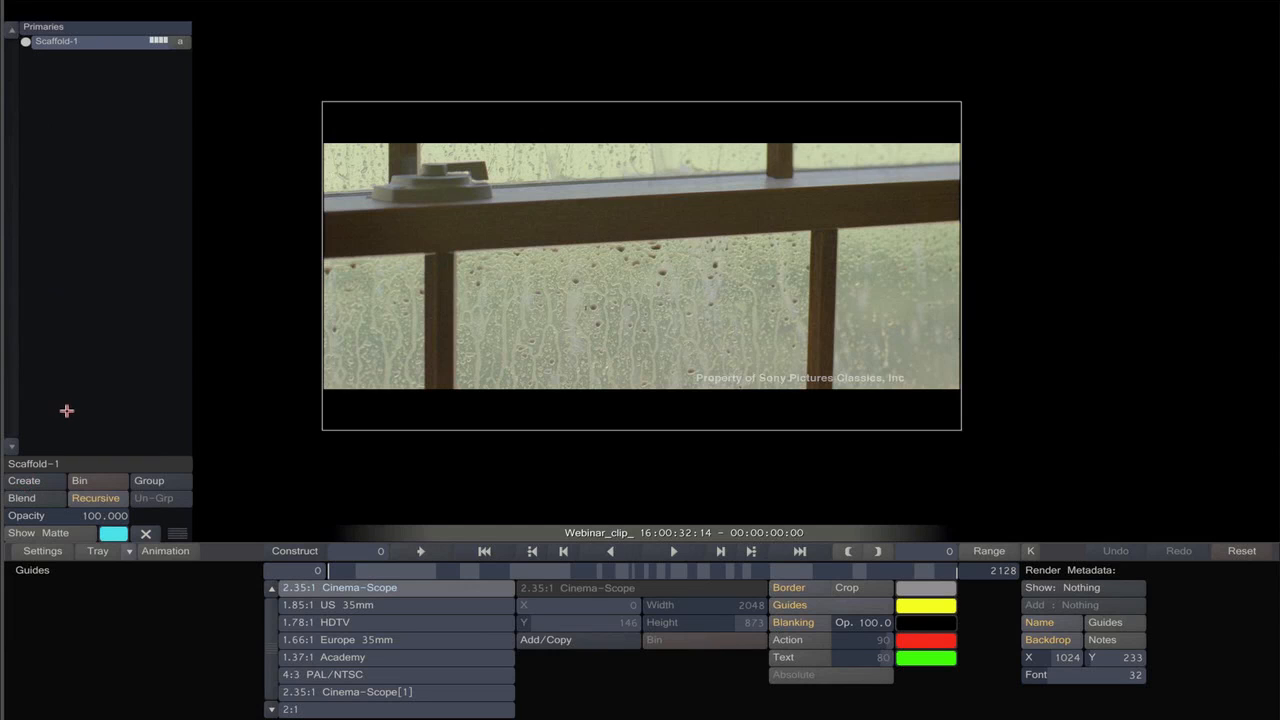
click(32, 27)
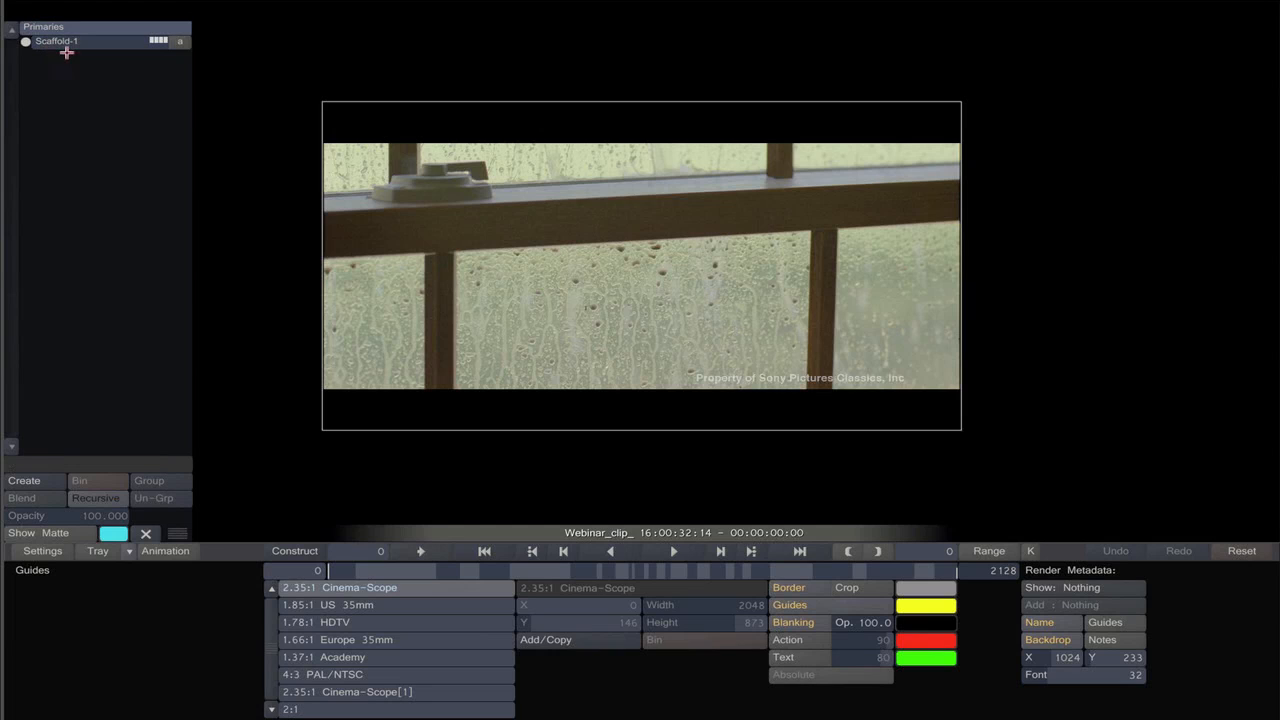
click(79, 51)
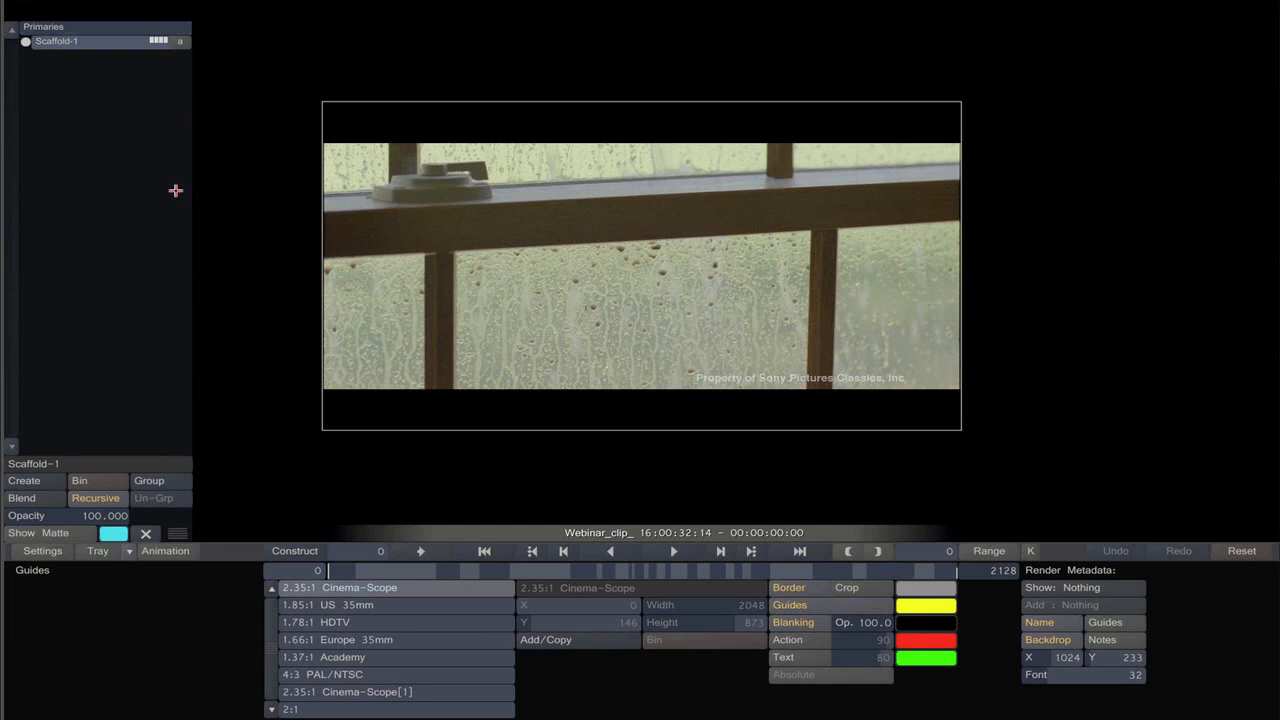
Add a second scaffold to the Primaries layer.
click(71, 464)
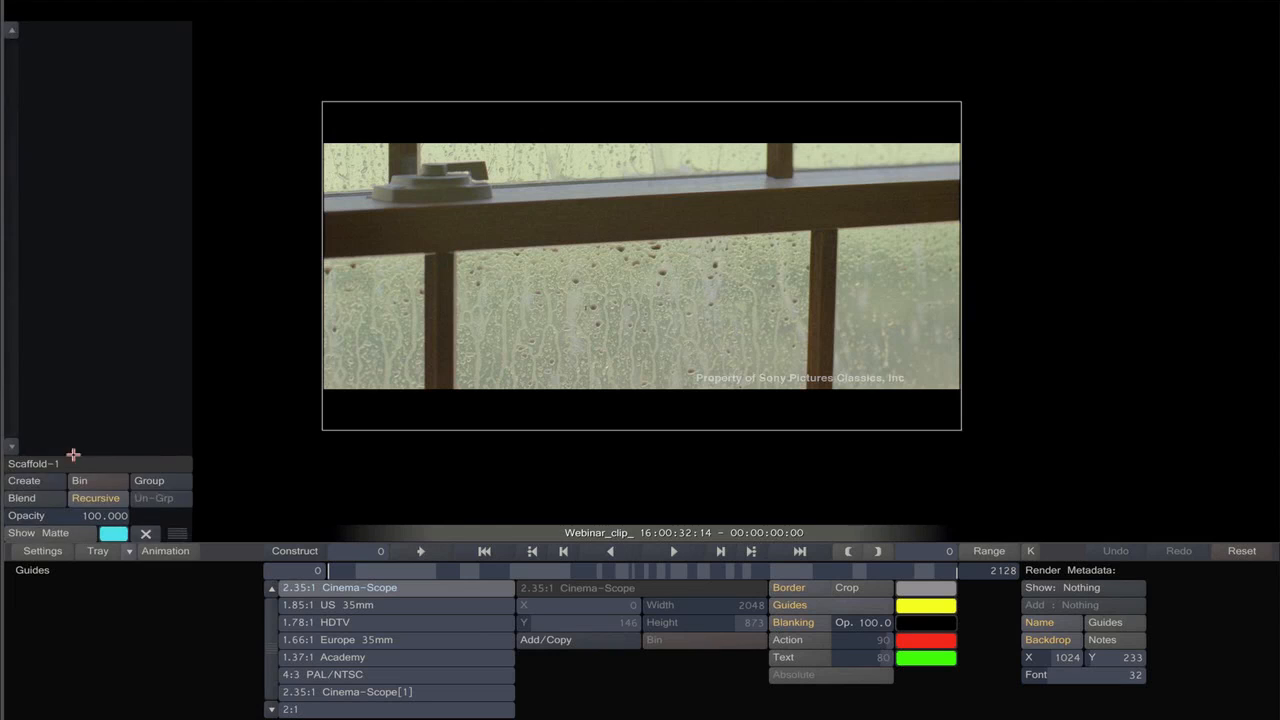
drag(67, 463, 16, 463)
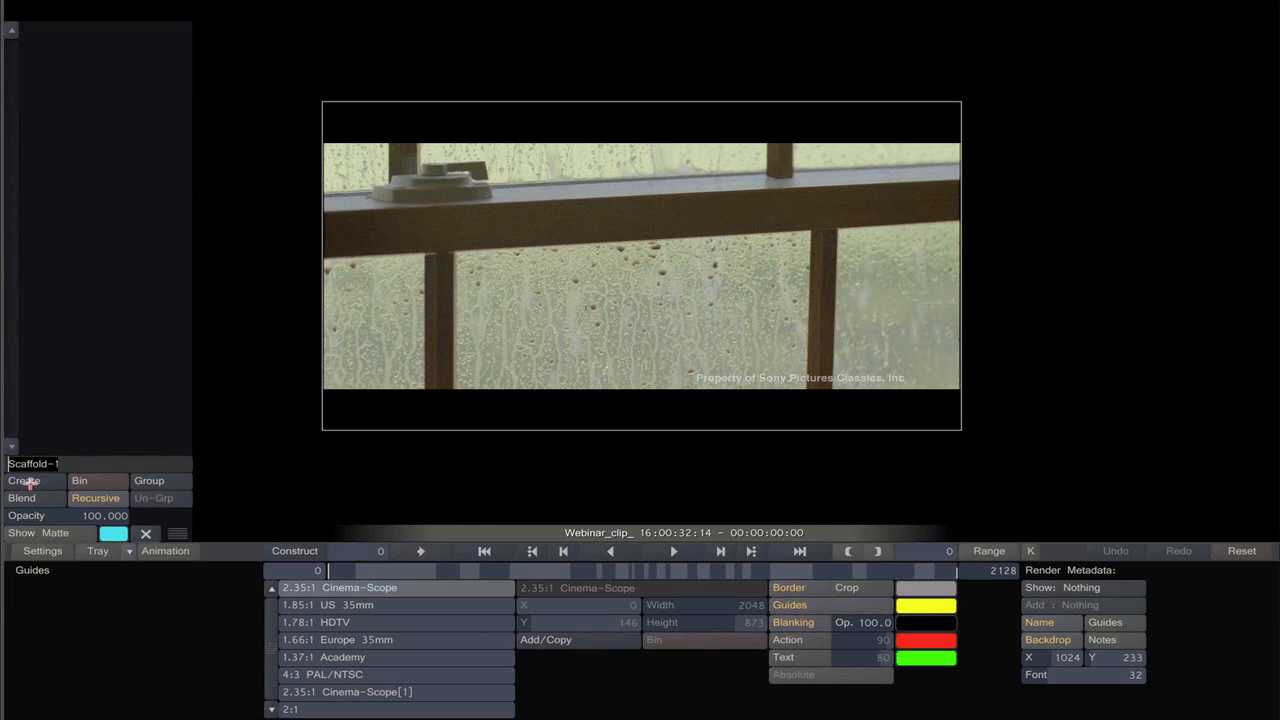
click(28, 483)
click(28, 483)
Rename the first scaffold in Primaries as high.
click(86, 41)
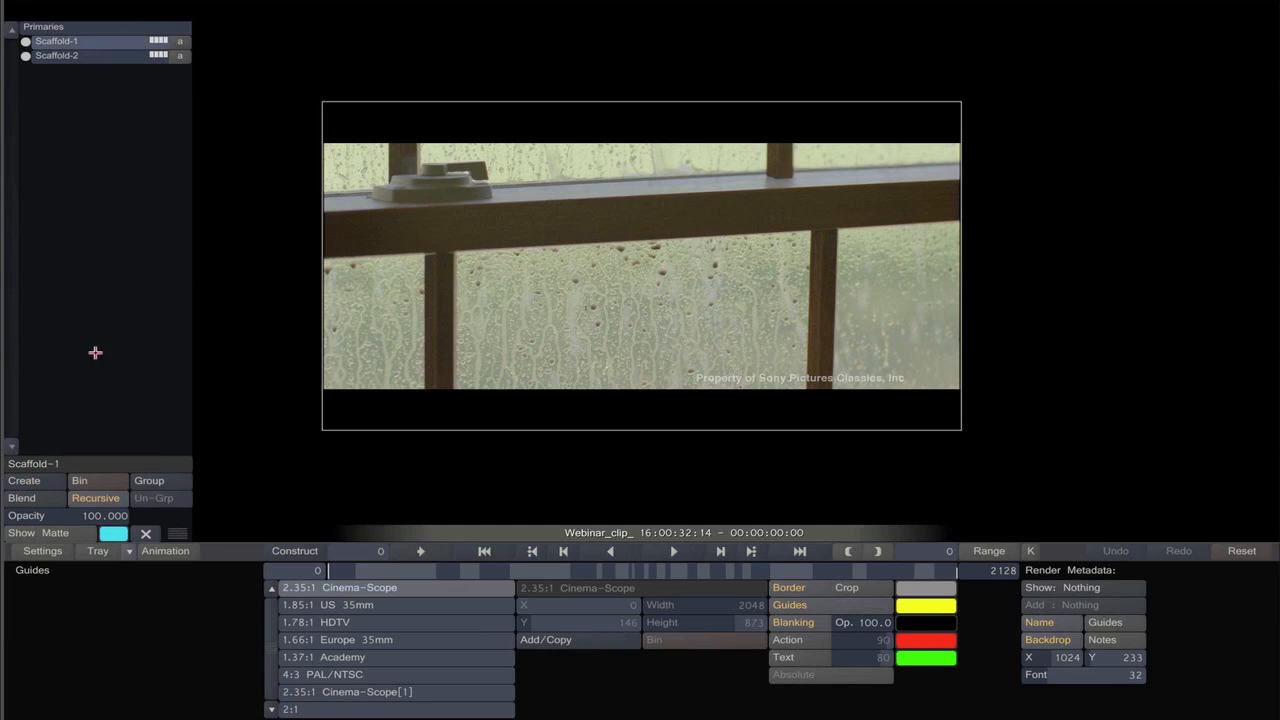
click(61, 464)
drag(62, 461, 14, 461)
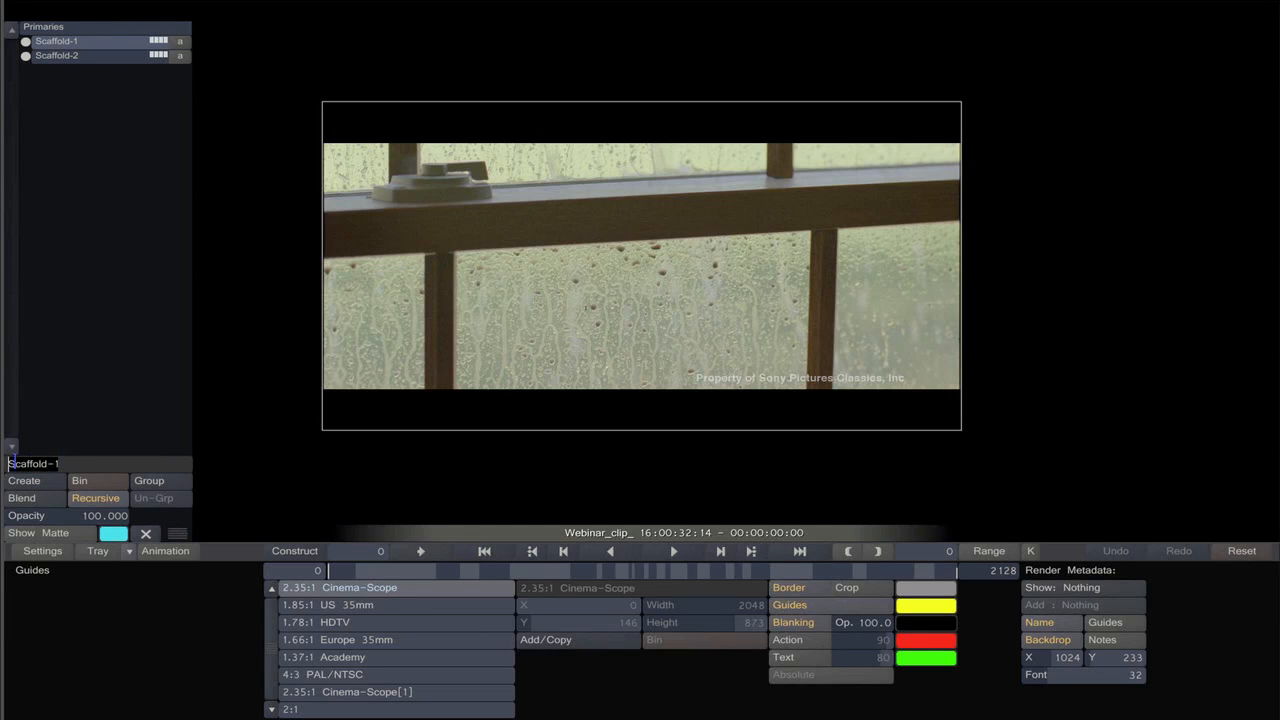
text(high)
key(Return)
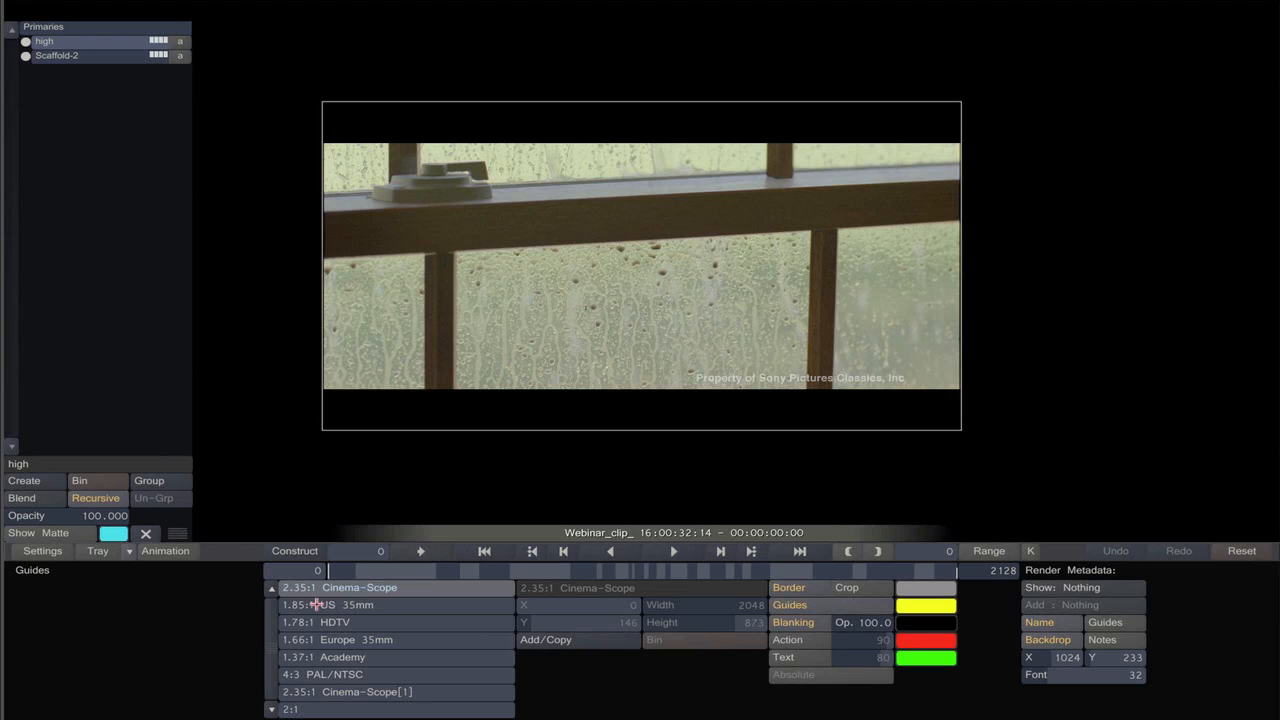
Set the high scaffold's Matrix qualifier to Highlights and hide its matte overlay.
right_click(334, 459)
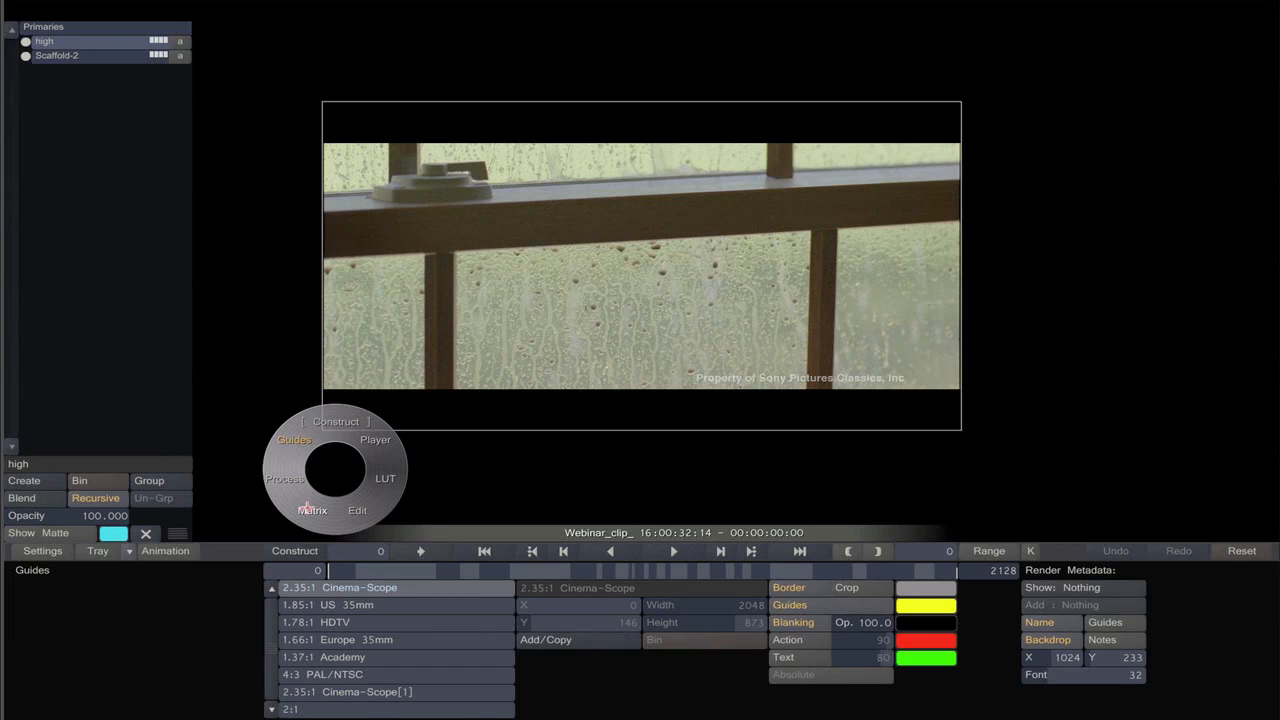
click(310, 508)
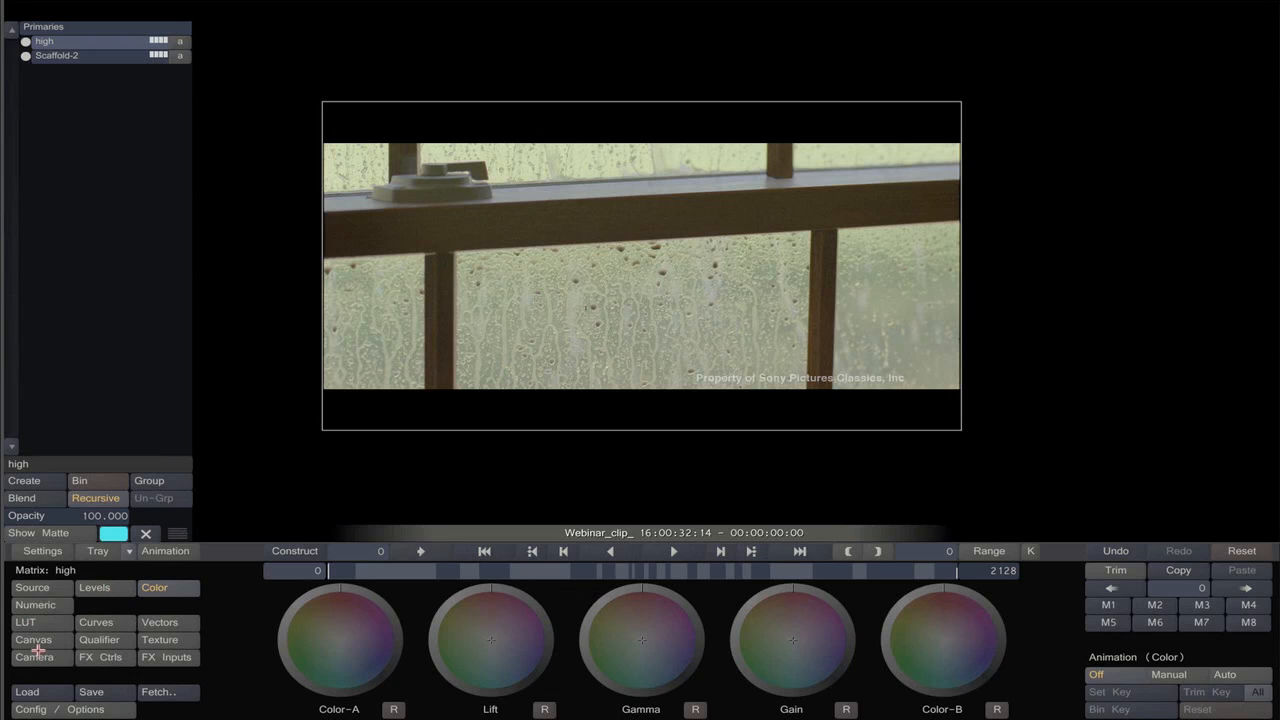
click(95, 642)
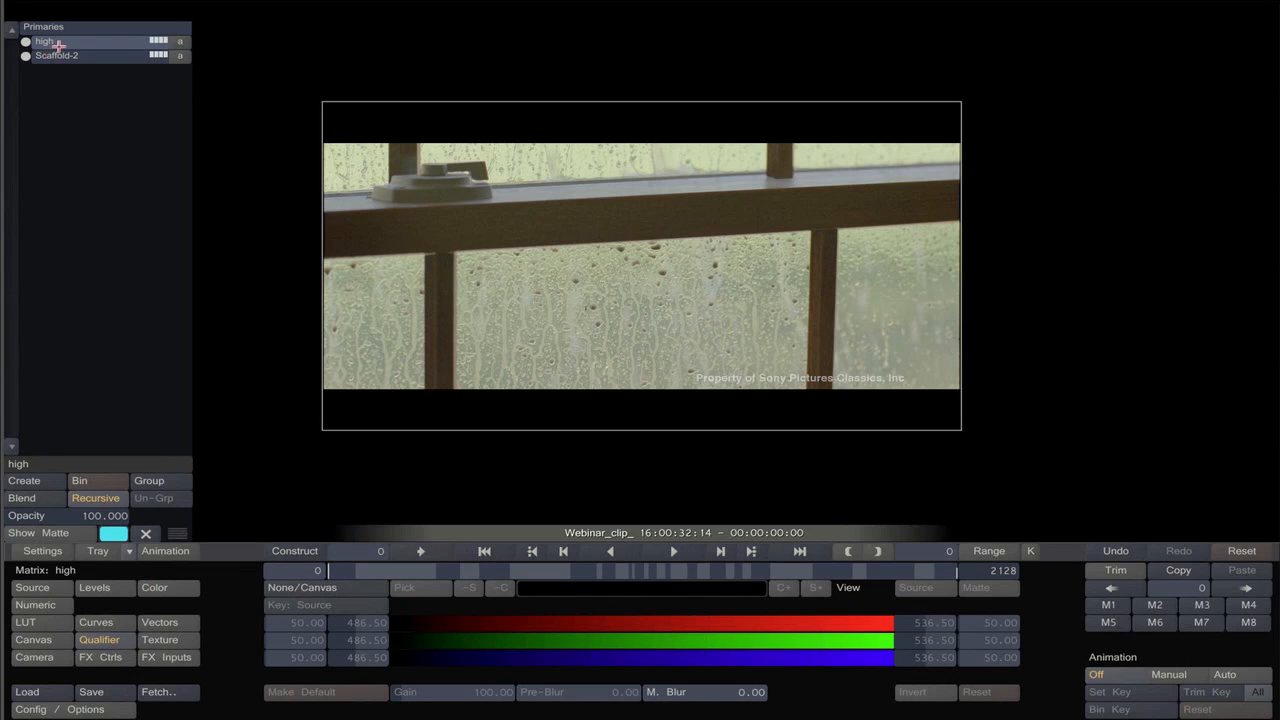
click(278, 590)
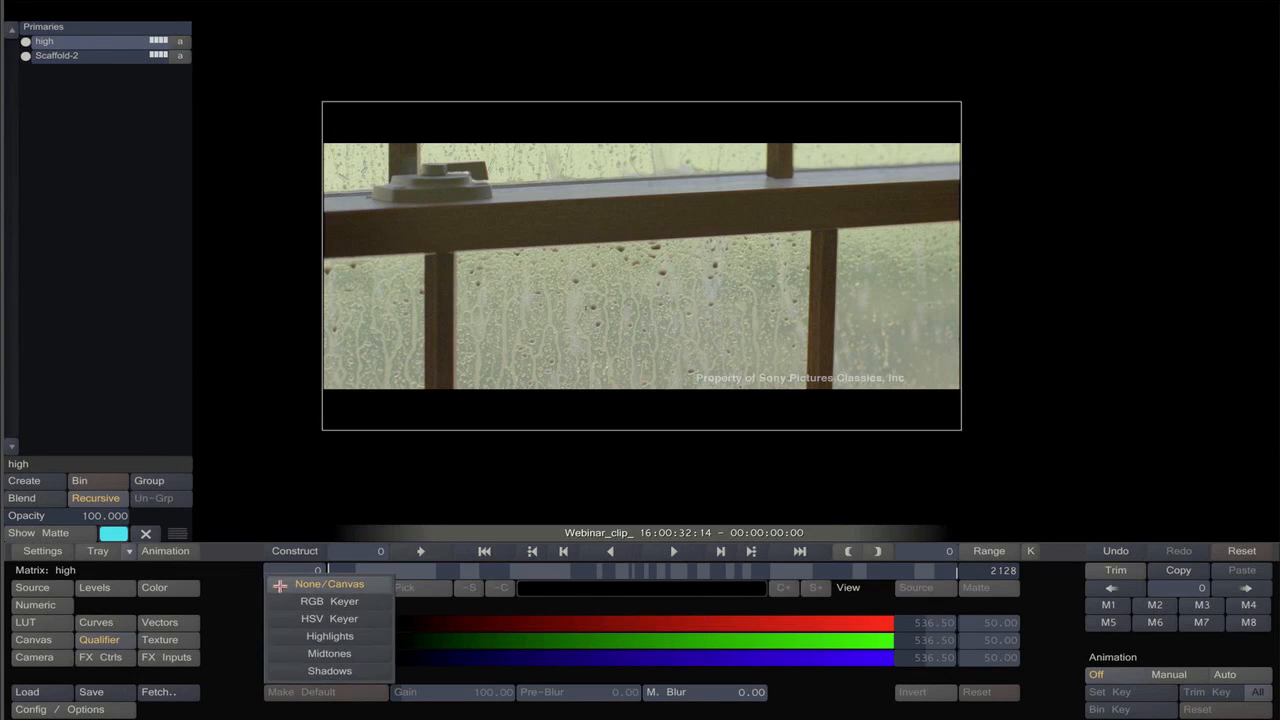
click(312, 636)
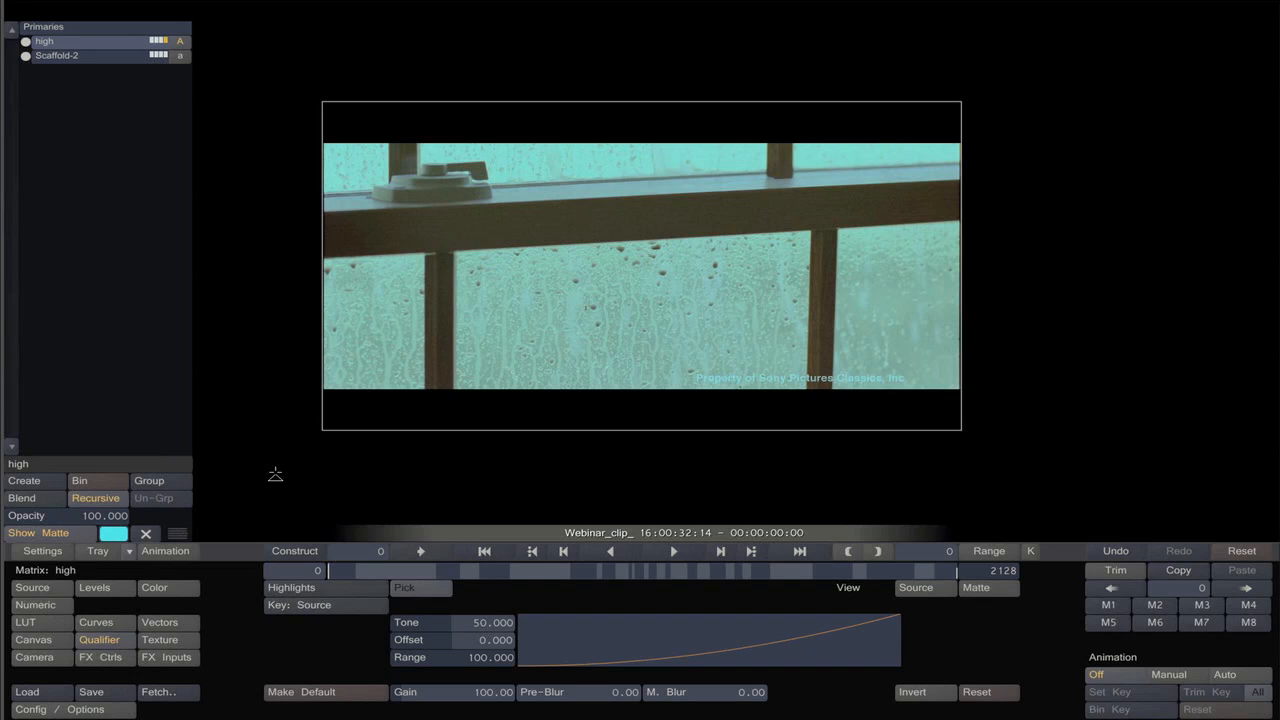
click(36, 535)
Rename the second scaffold in Primaries as mids.
click(57, 55)
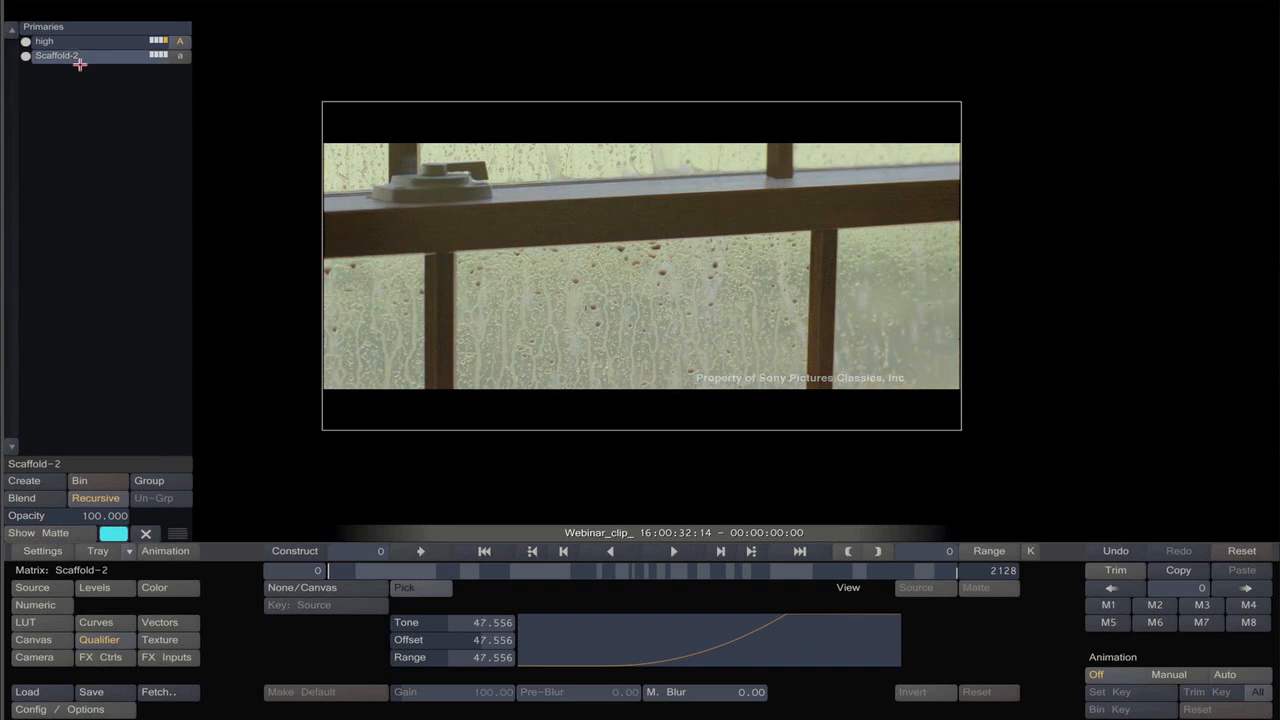
click(29, 464)
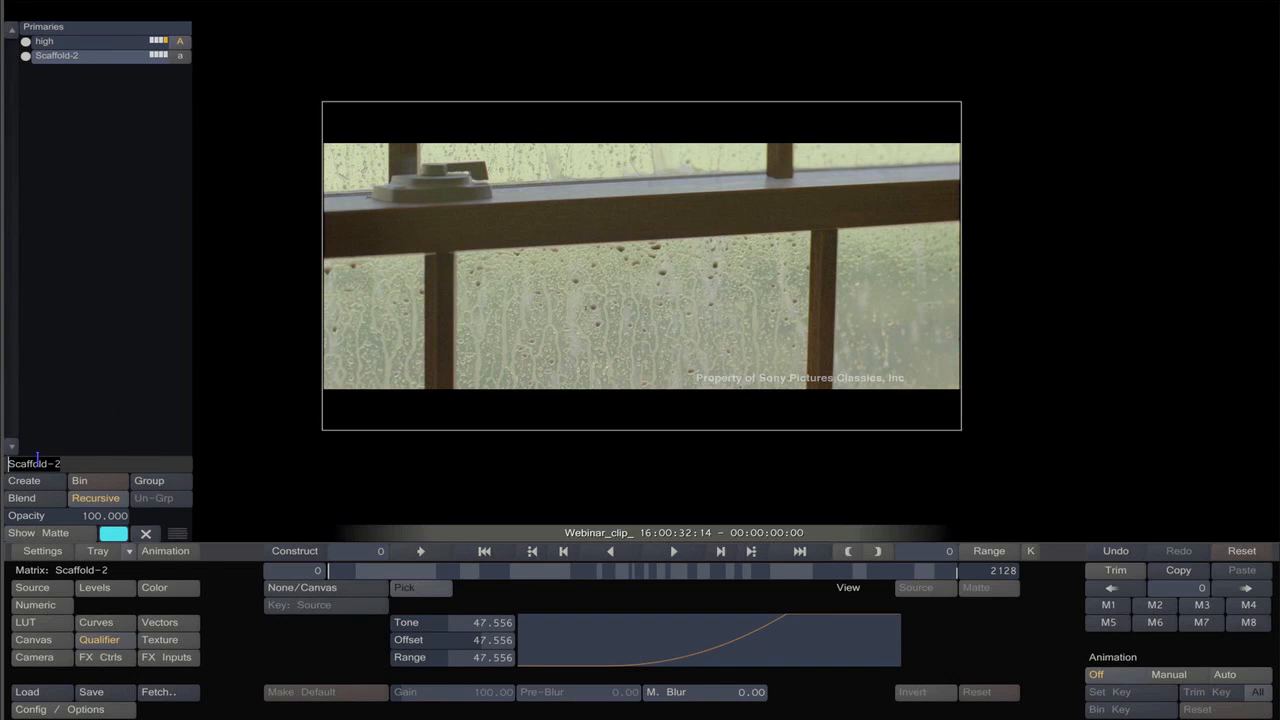
text(mids)
key(Return)
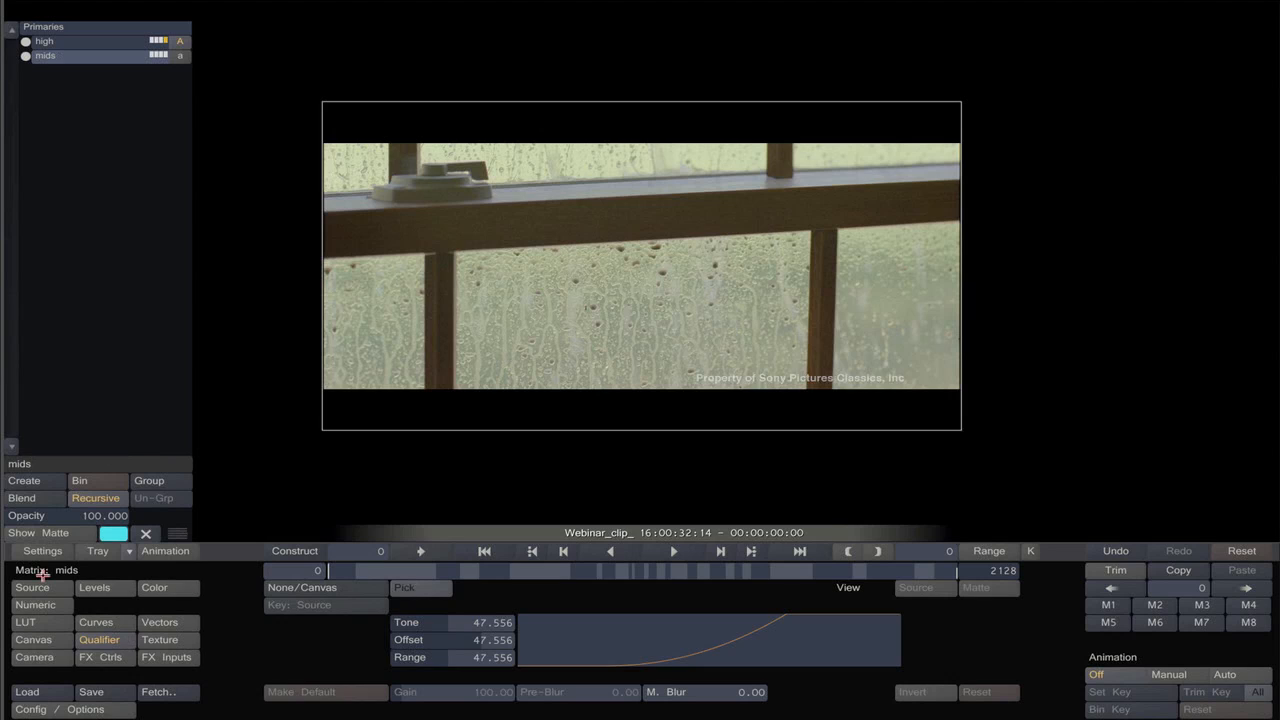
Create a third primary scaffold and name it shadows.
click(25, 479)
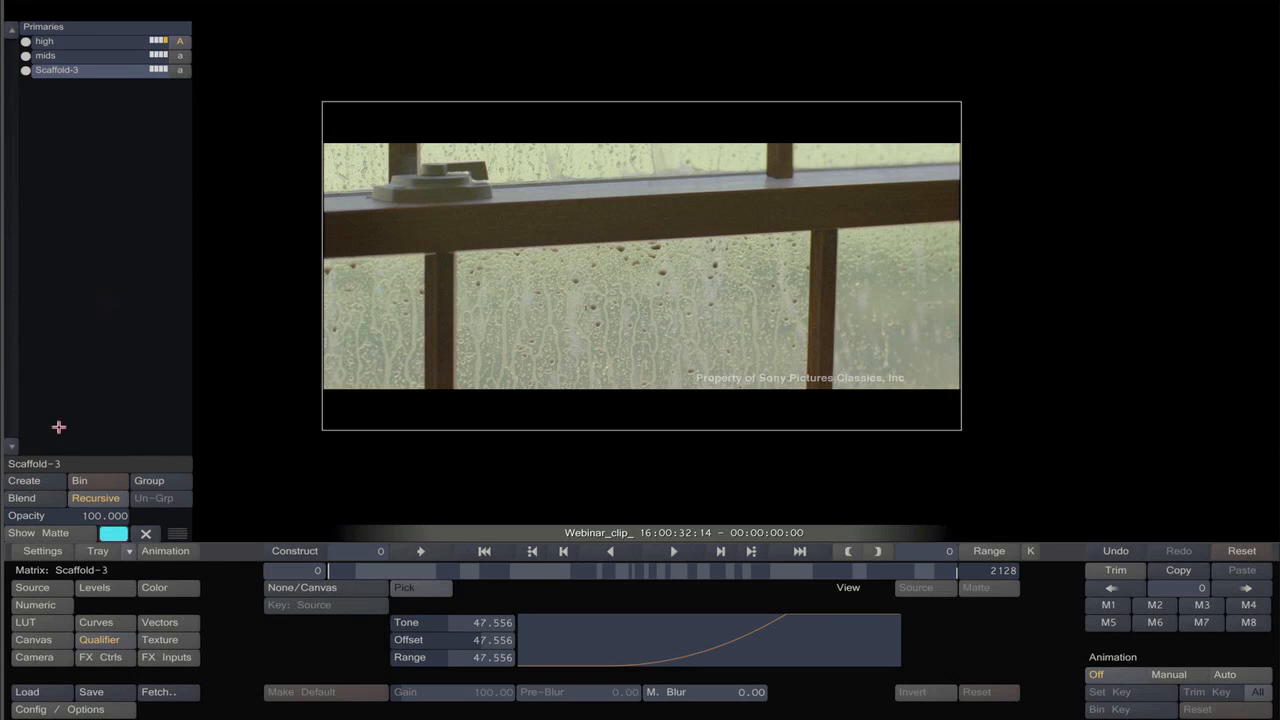
drag(69, 463, 8, 463)
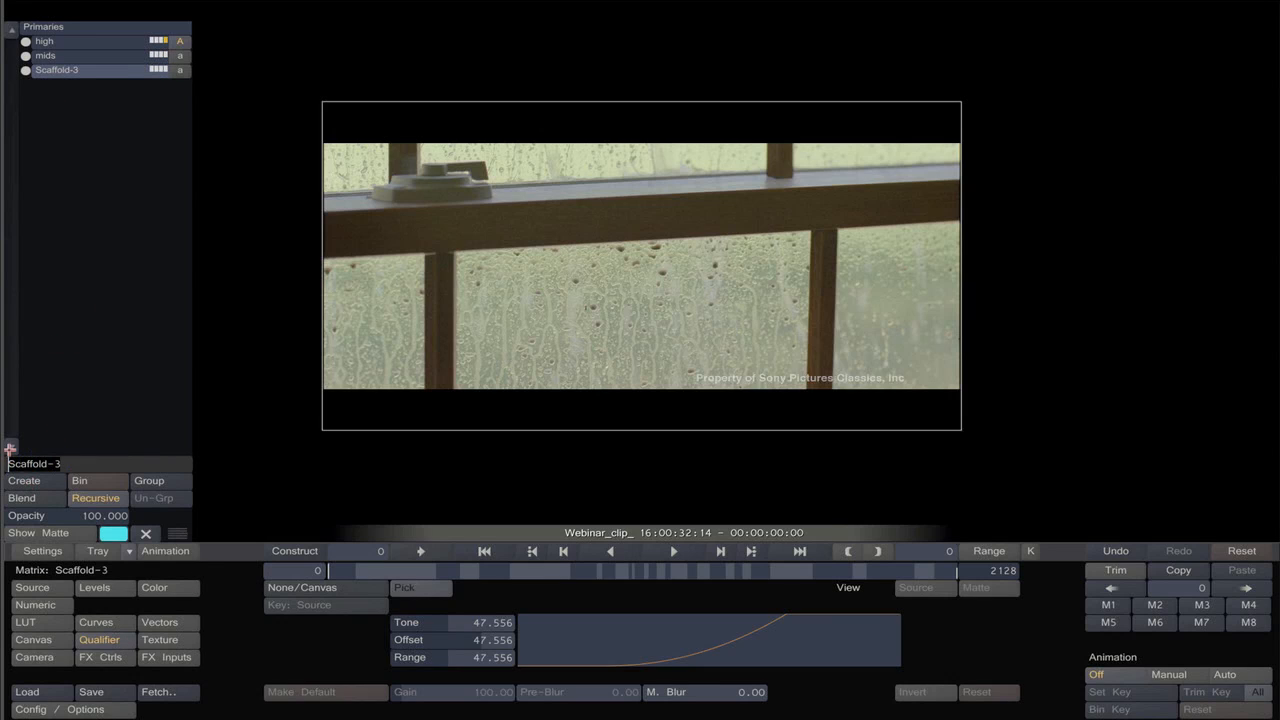
text(shadows)
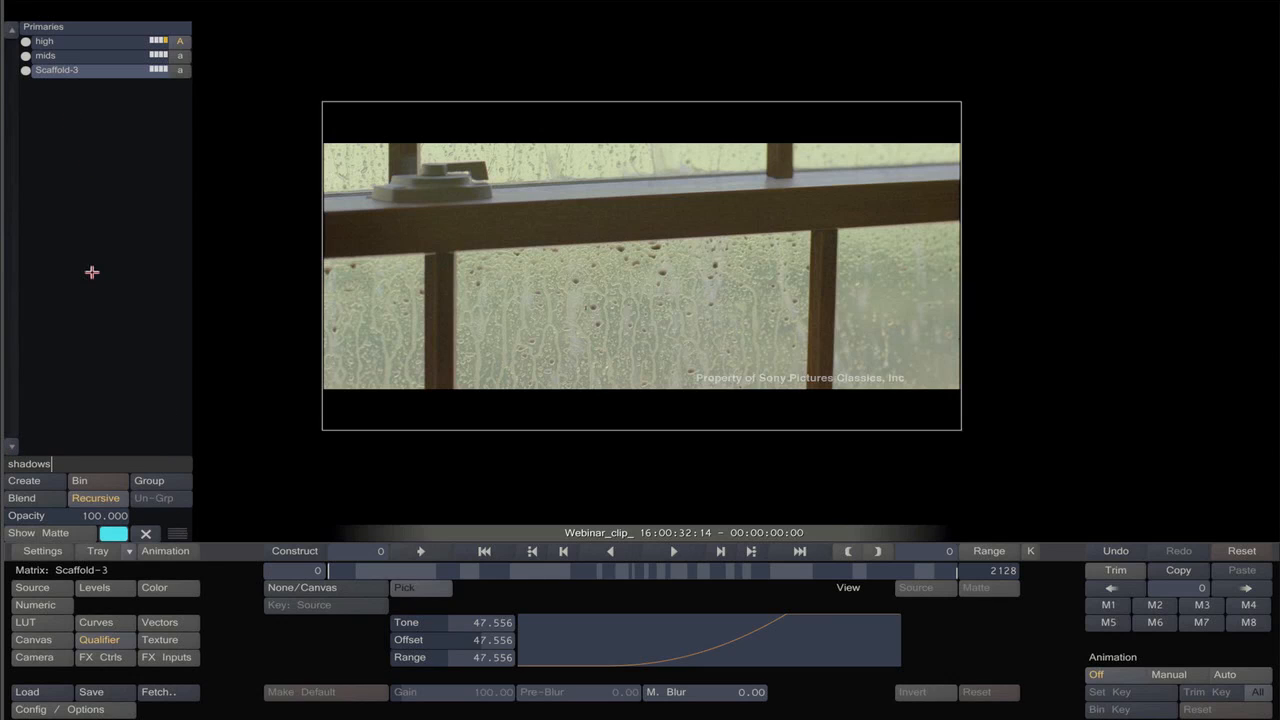
key(Return)
Set the mids scaffold's qualifier to Midtones and hide its matte overlay.
click(58, 55)
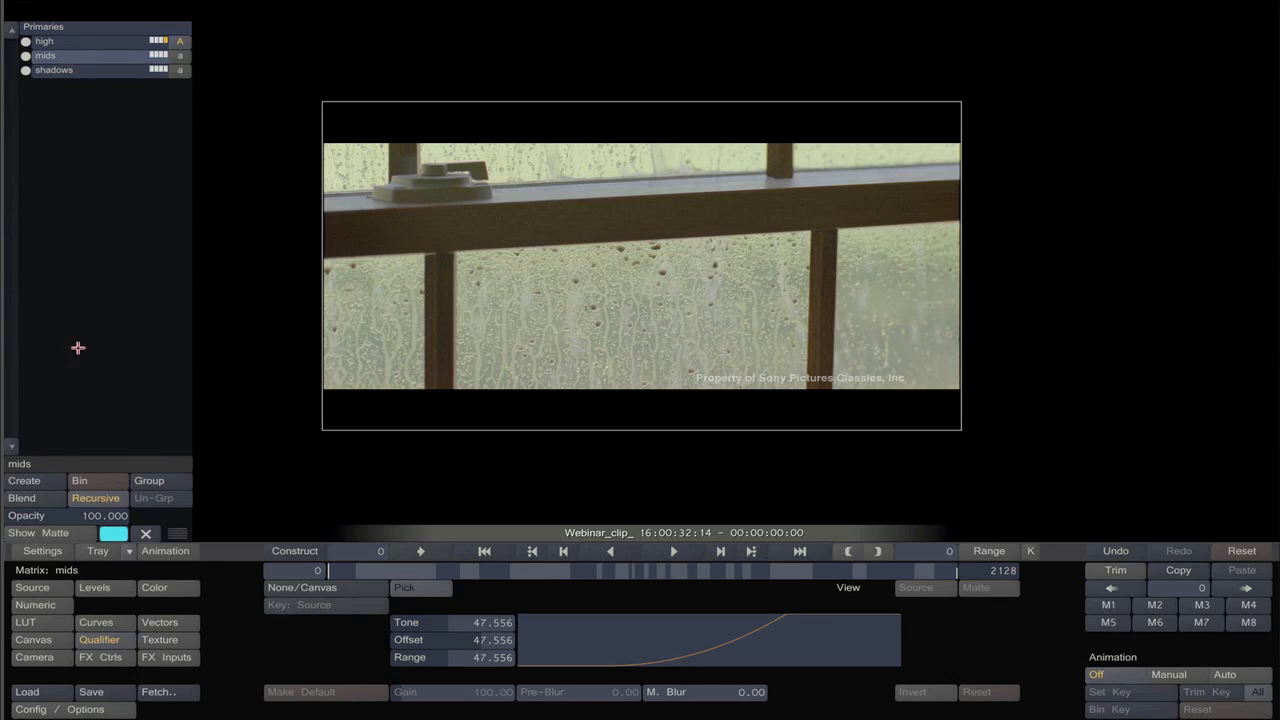
click(288, 589)
click(297, 653)
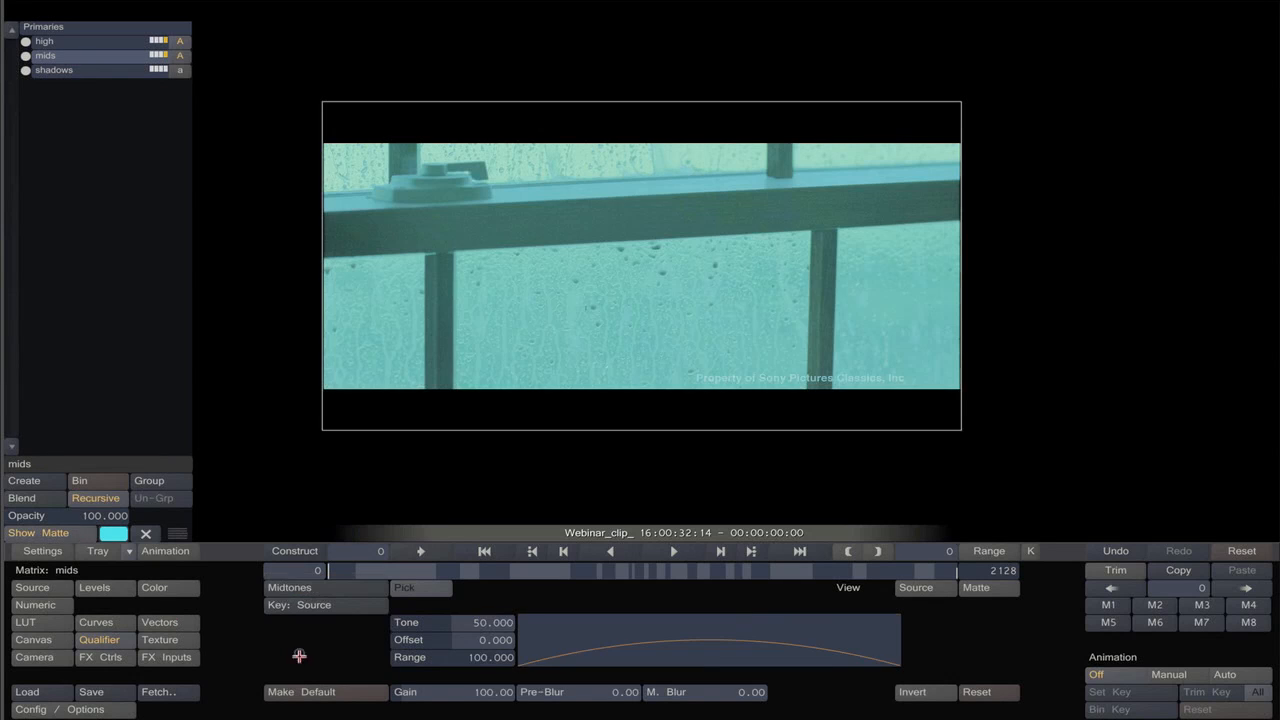
click(72, 533)
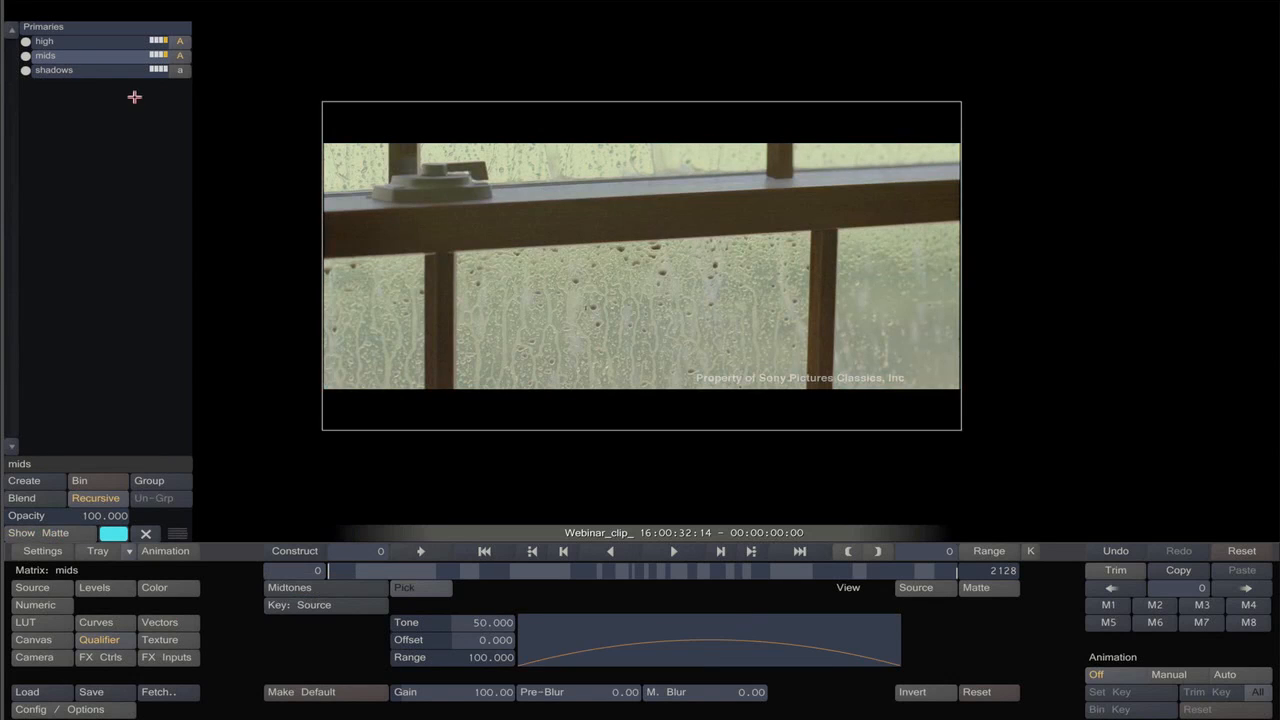
Set the shadows scaffold's qualifier to Shadows, and review the high, mids and shadows scaffolds in turn.
click(80, 70)
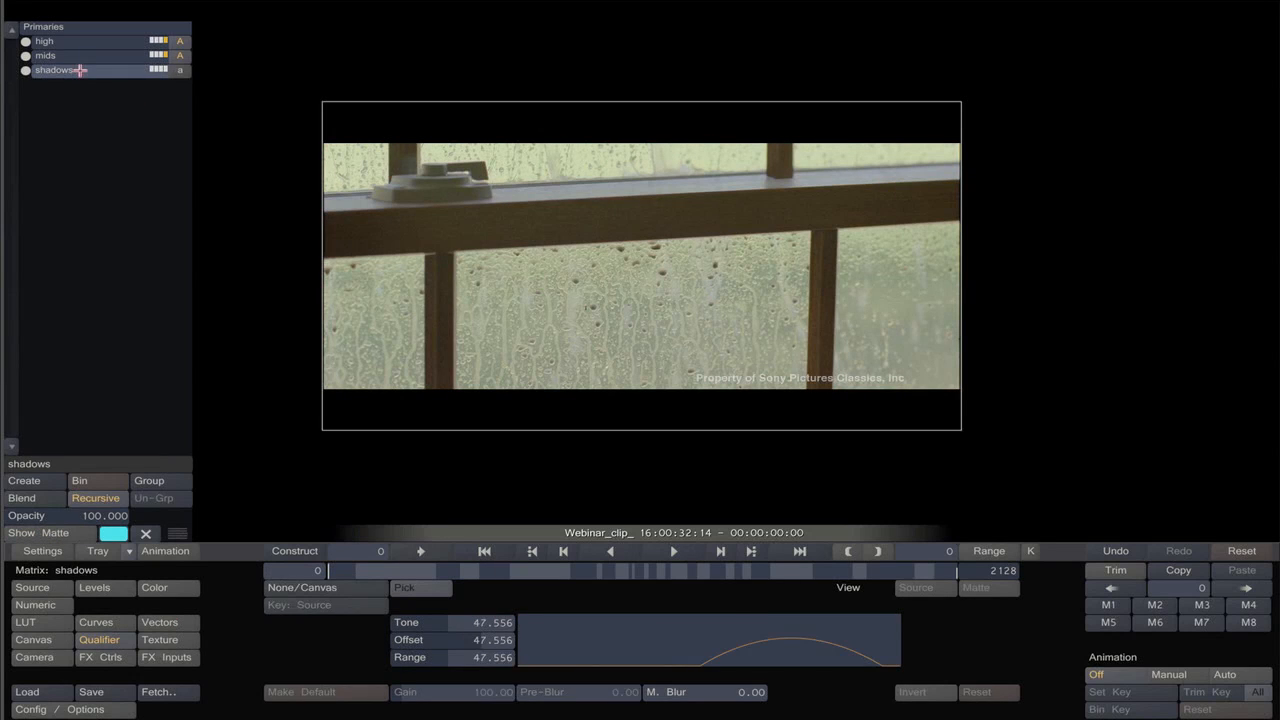
click(286, 588)
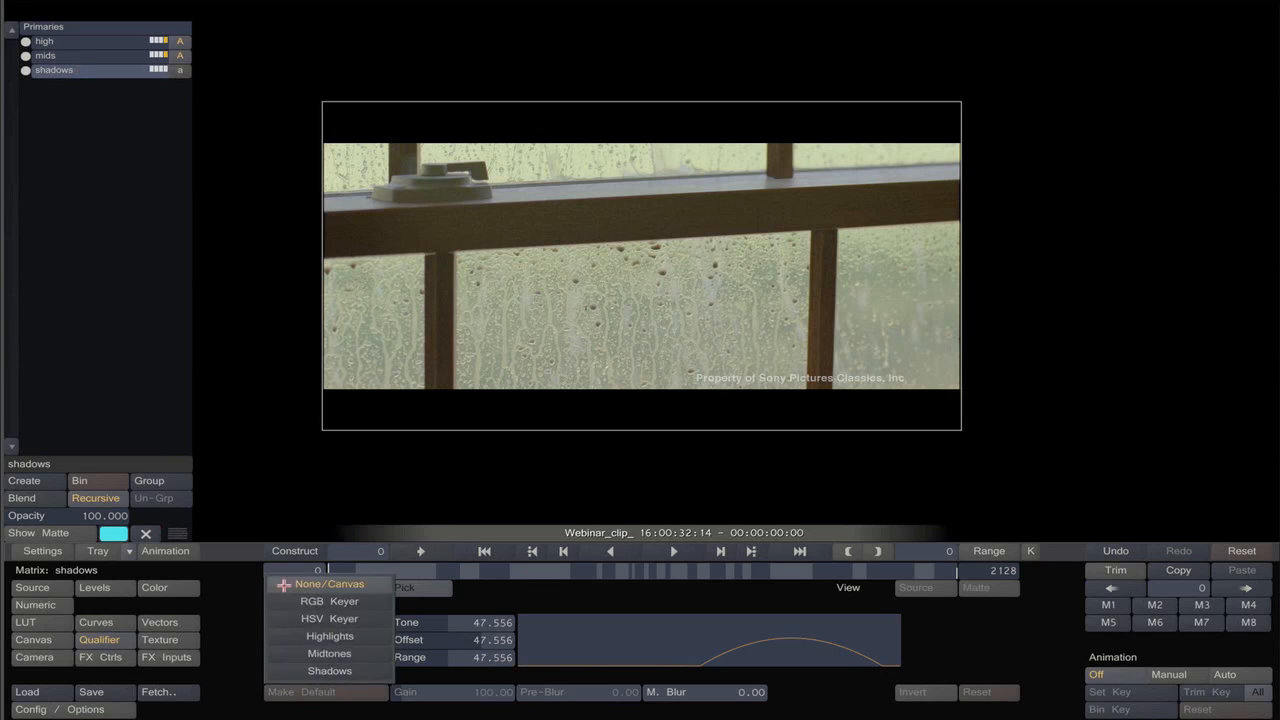
click(310, 669)
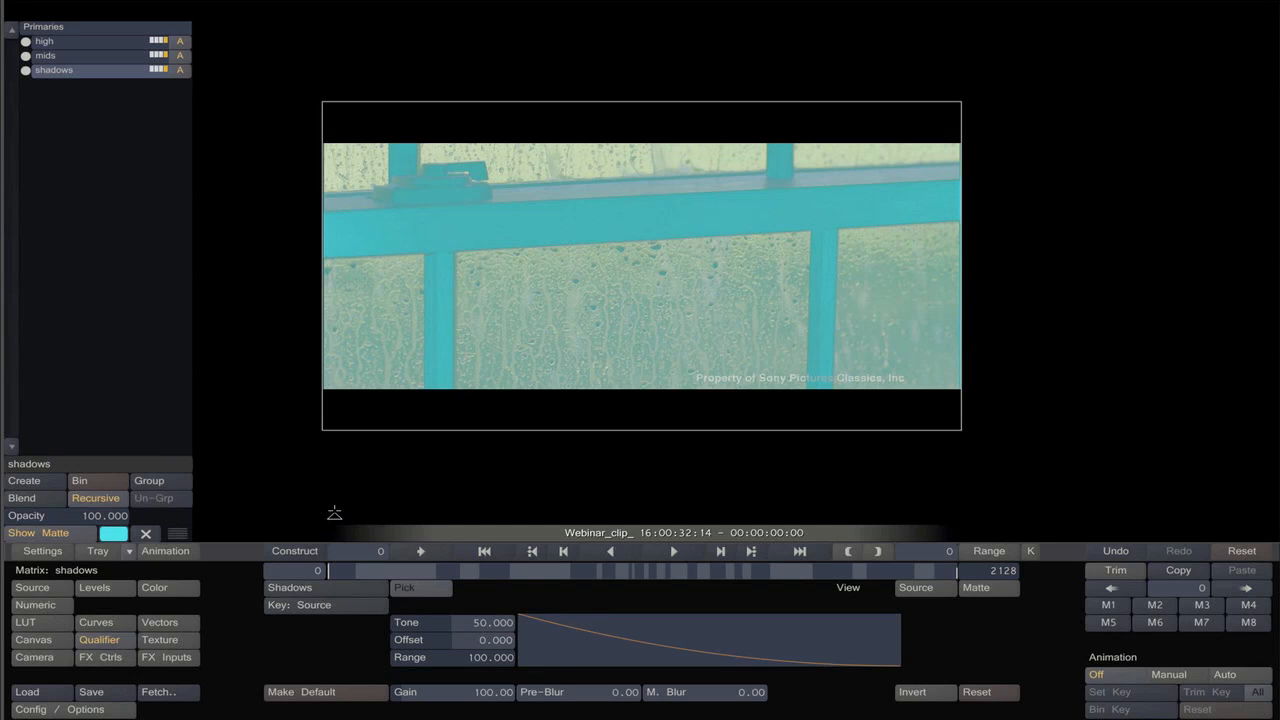
click(88, 42)
click(84, 56)
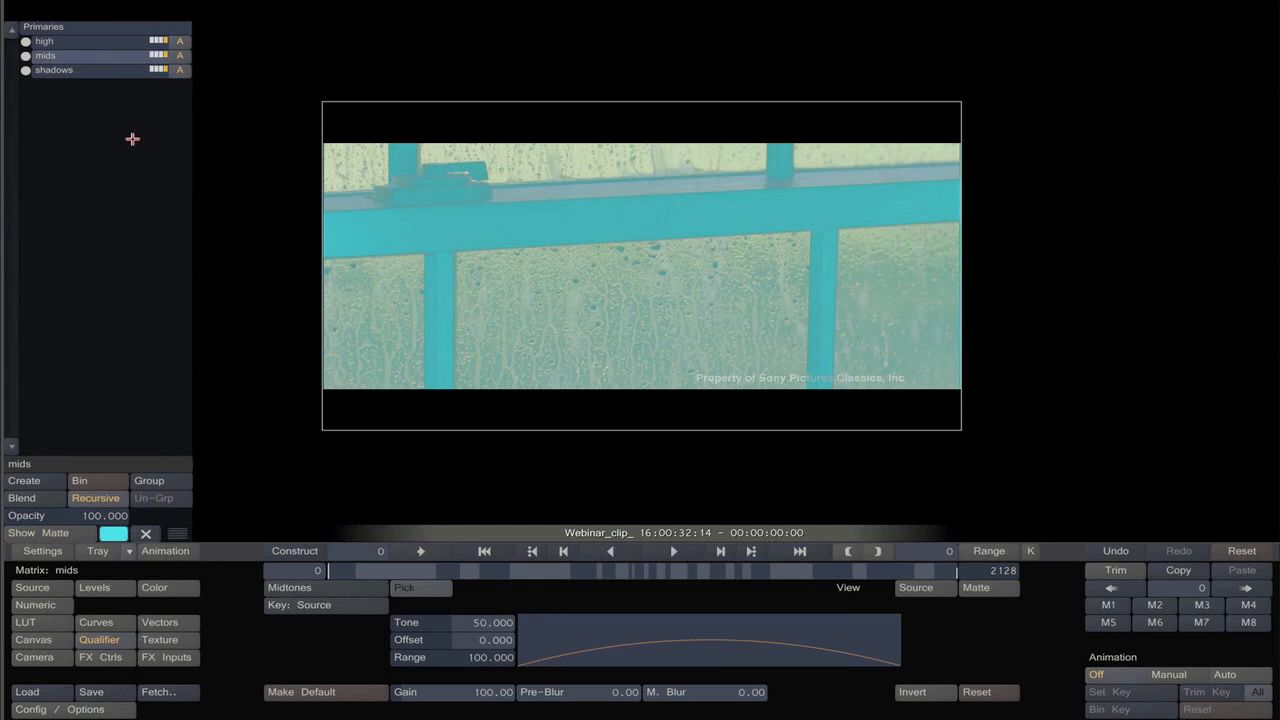
click(104, 72)
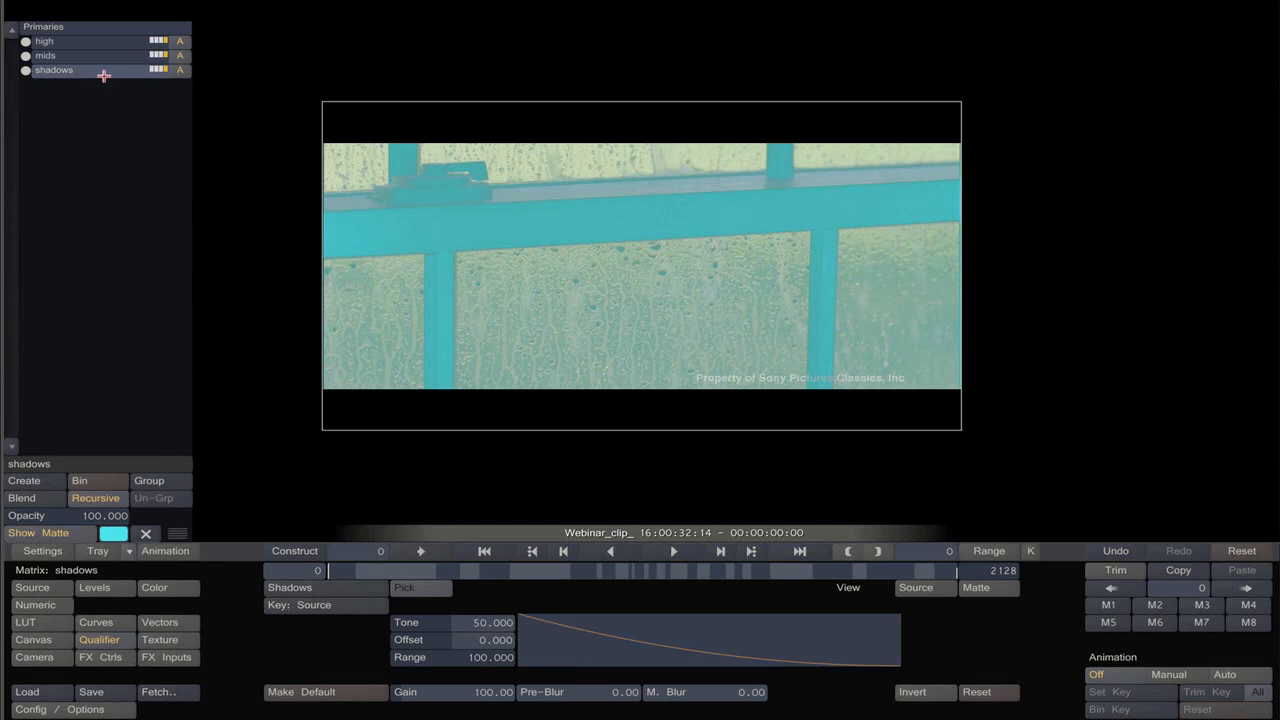
Select the high, mids and shadows scaffolds together and group them in Primaries.
click(88, 56)
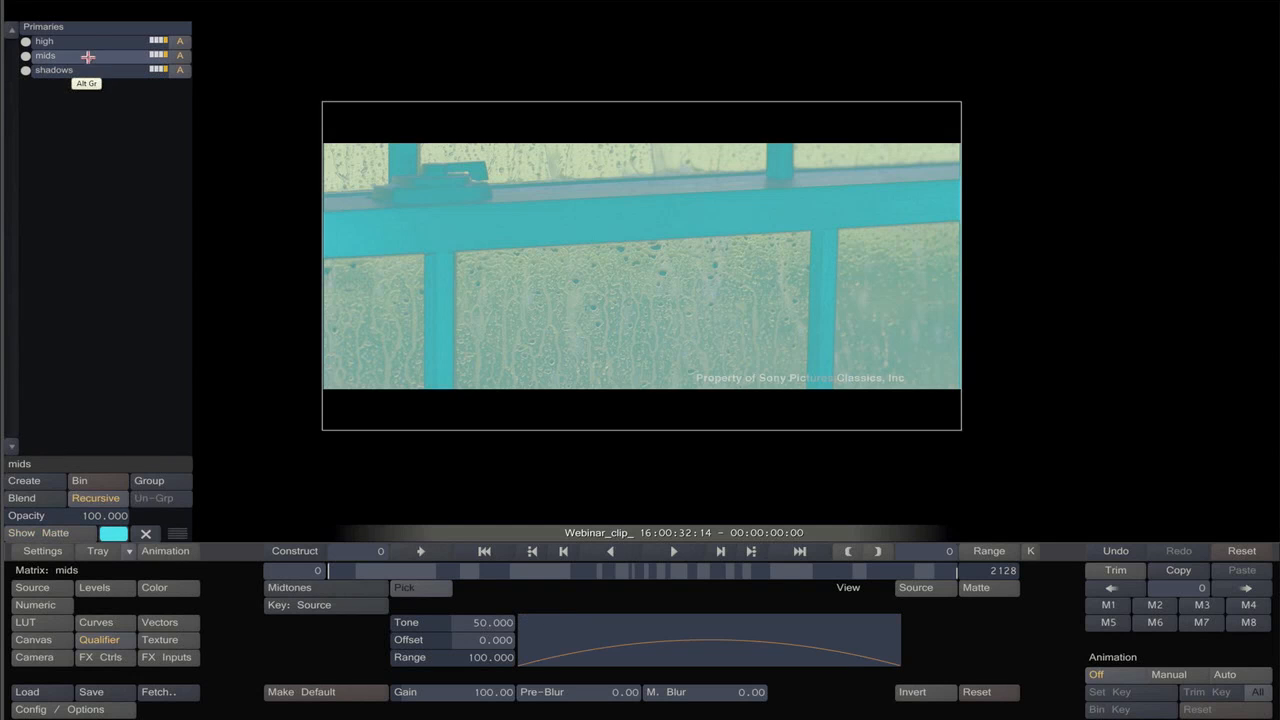
click(90, 43)
click(100, 71)
key(super)
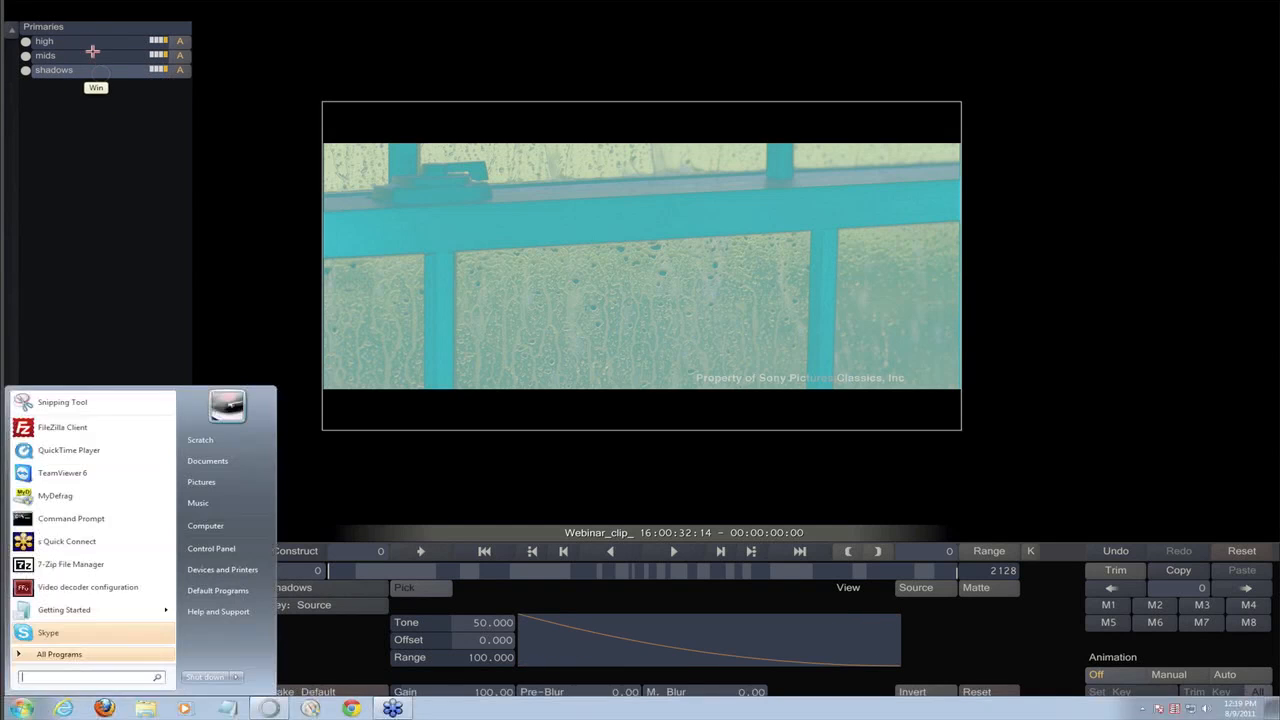
key(super)
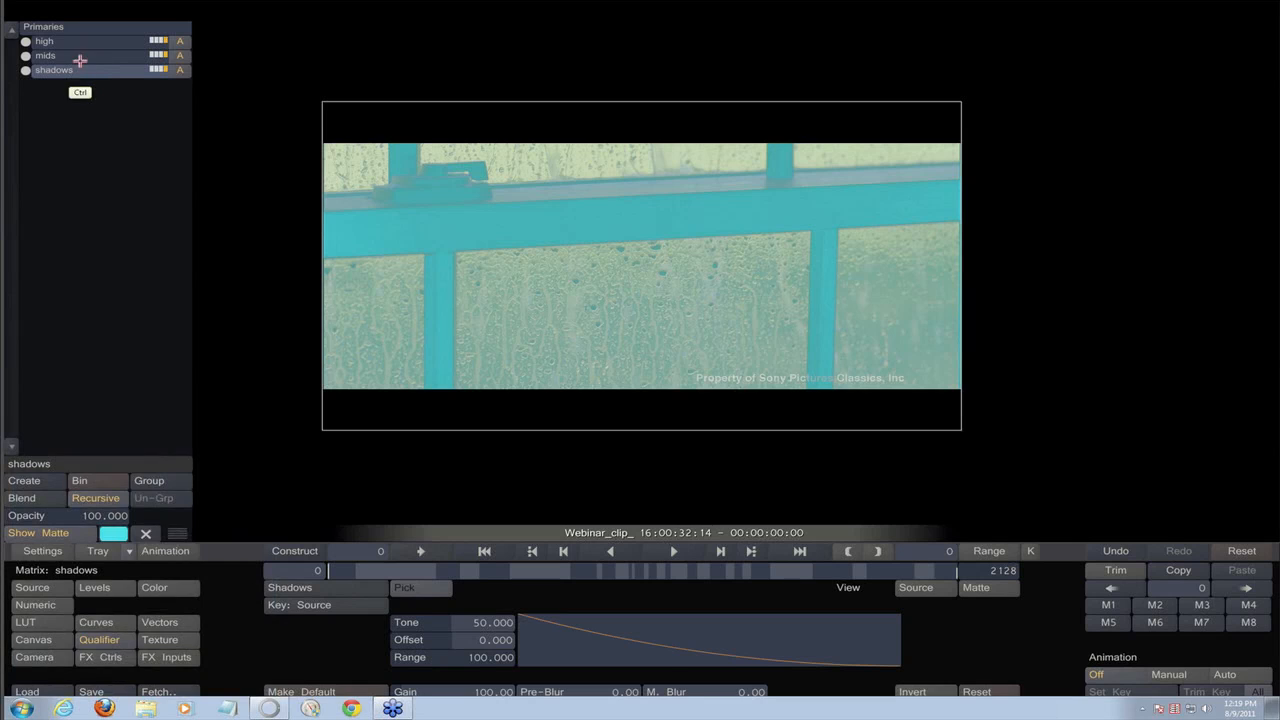
ctrl+click(83, 55)
ctrl+click(83, 43)
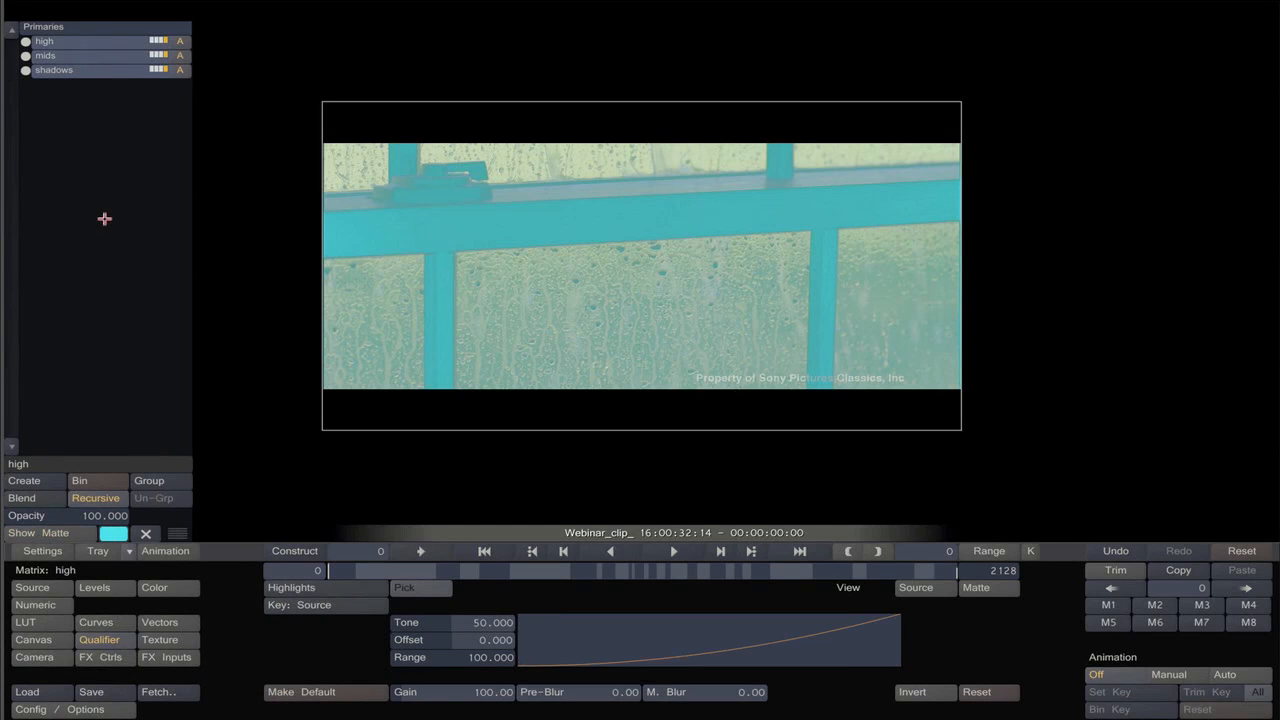
click(143, 481)
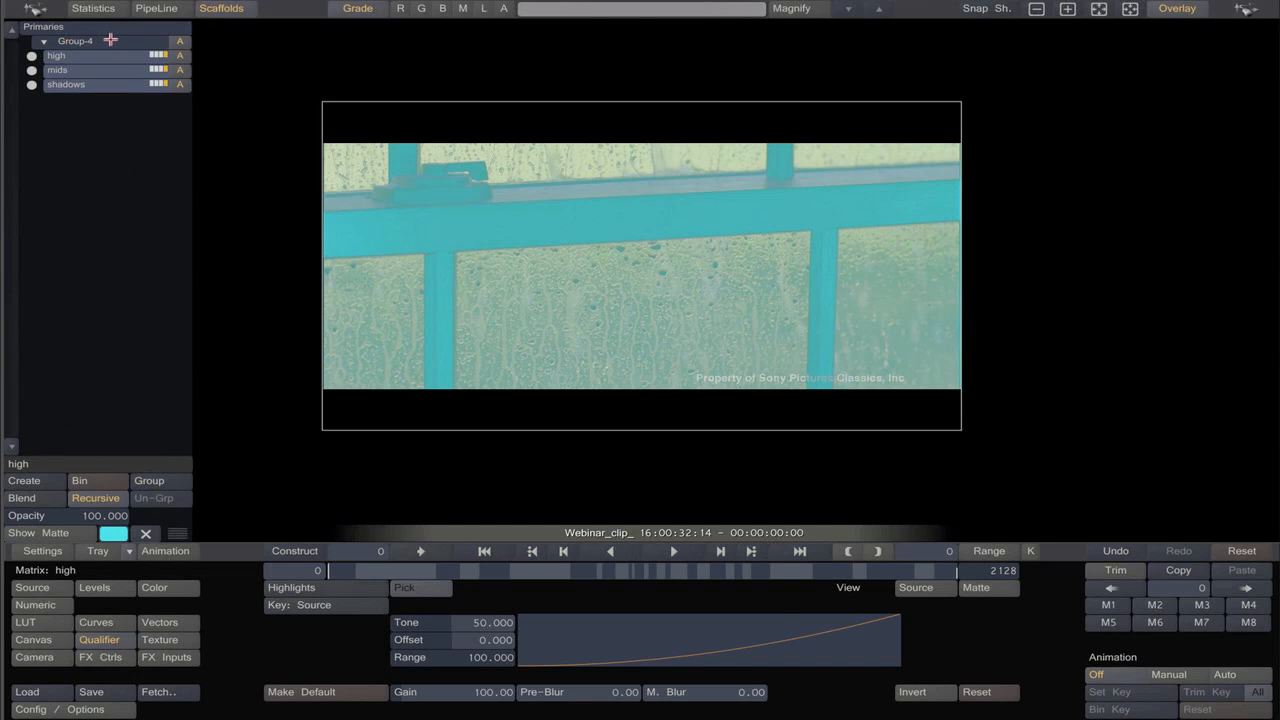
Rename the new scaffold group as Trio.
click(110, 40)
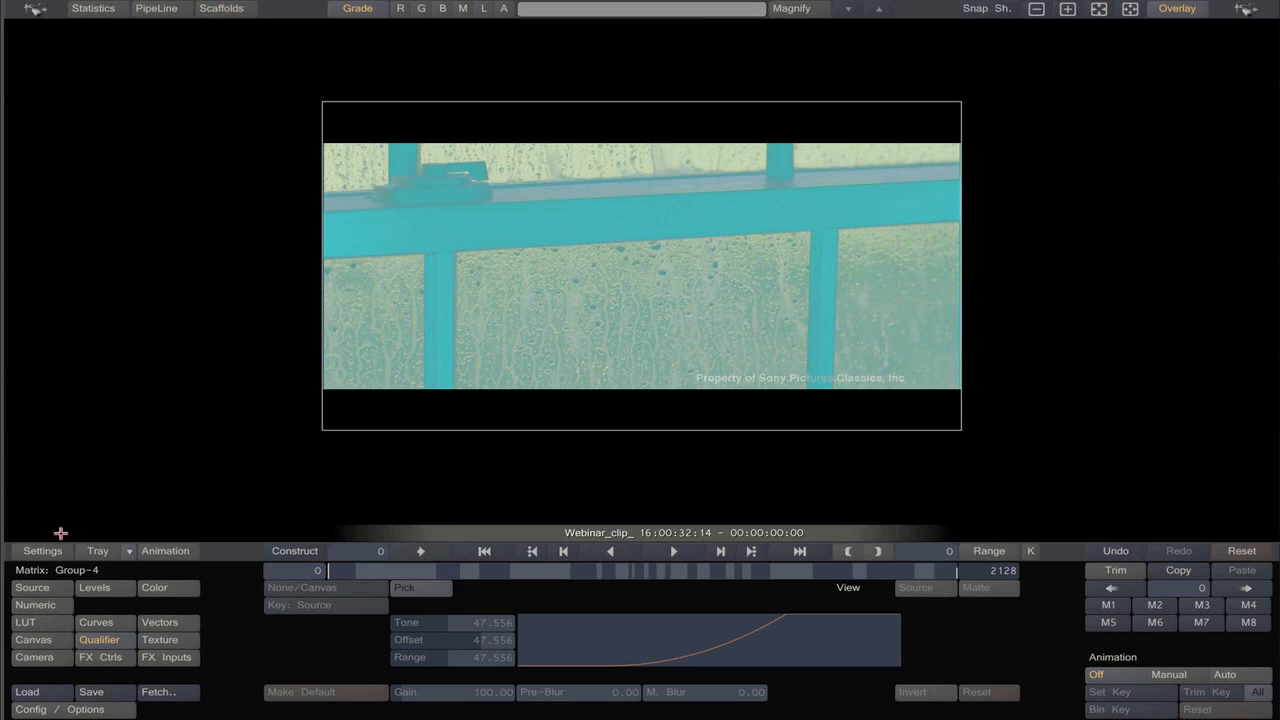
mouse_move(8, 404)
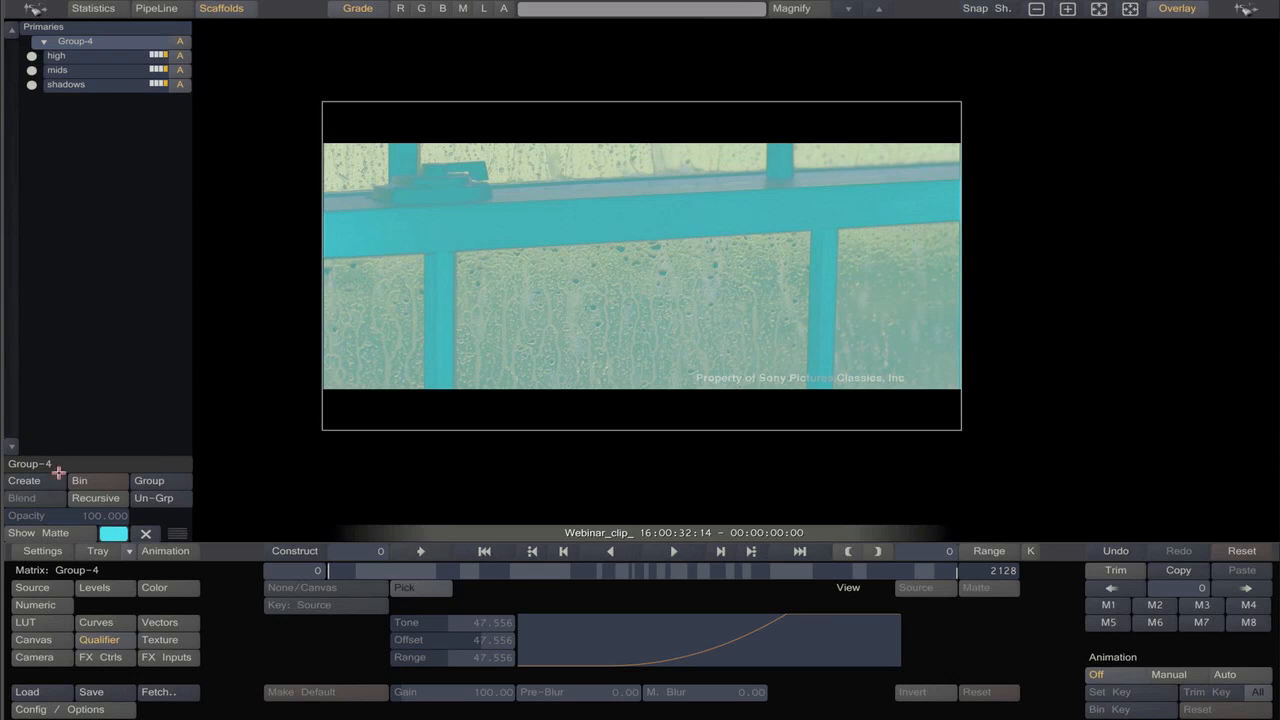
key(BackSpace)
key(BackSpace)
text(Trio)
key(Return)
Create two more primary scaffolds below the Trio group and name the second one Sat.
click(24, 480)
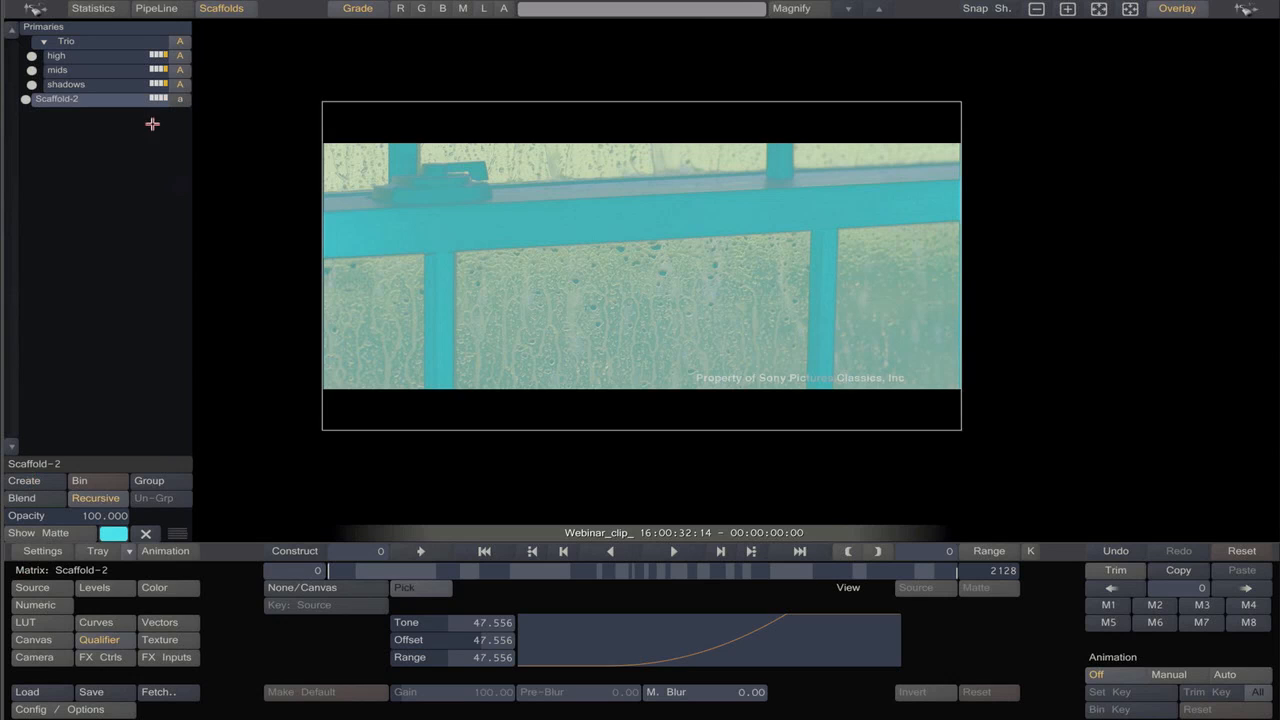
click(22, 482)
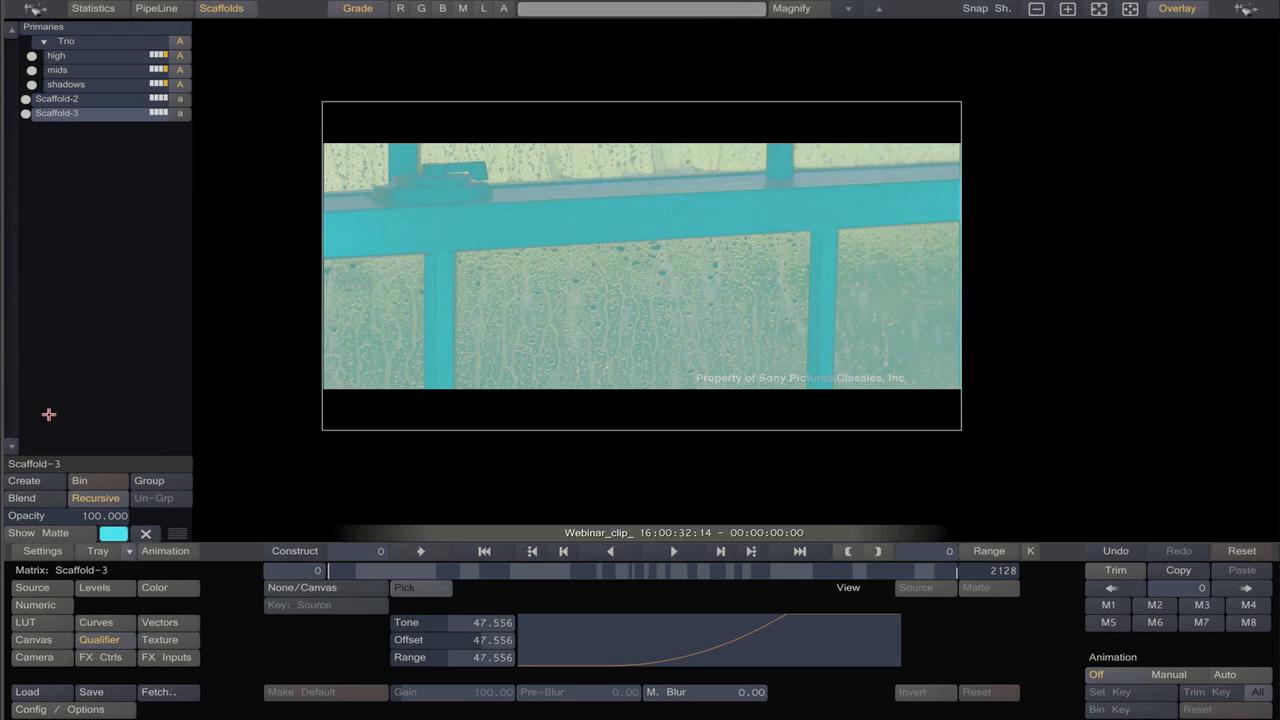
click(10, 463)
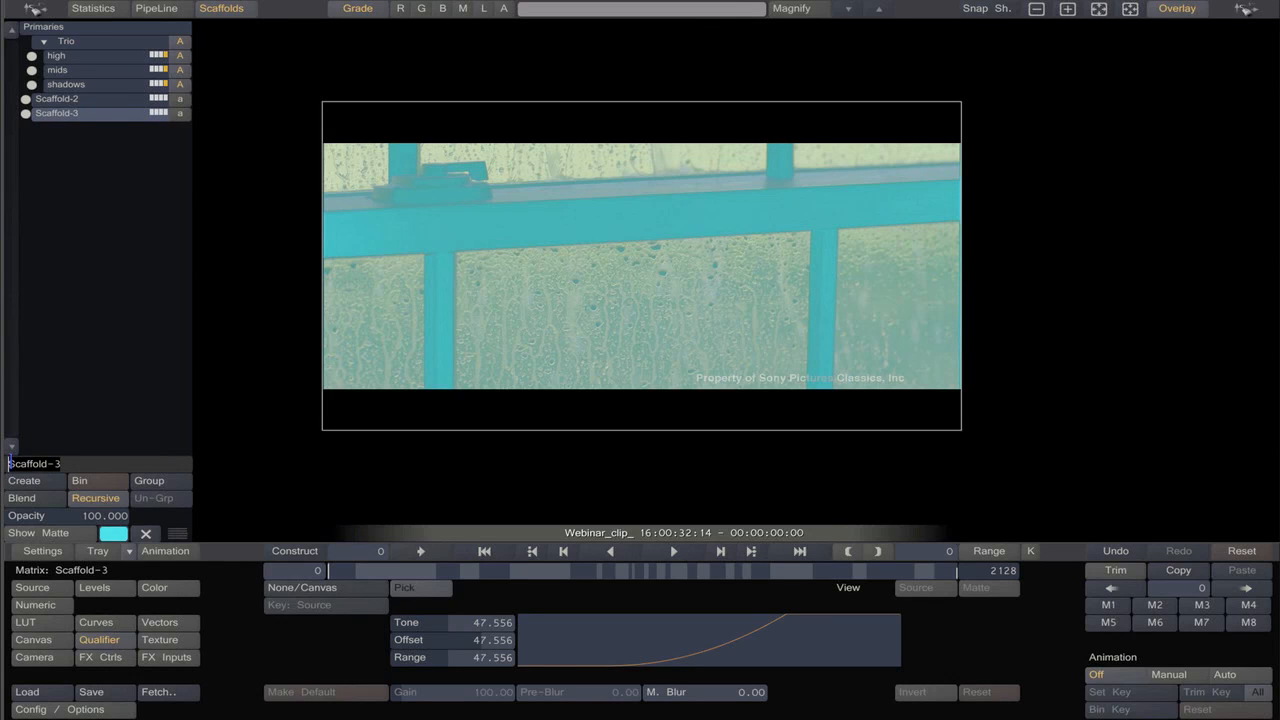
text(Sat)
key(Return)
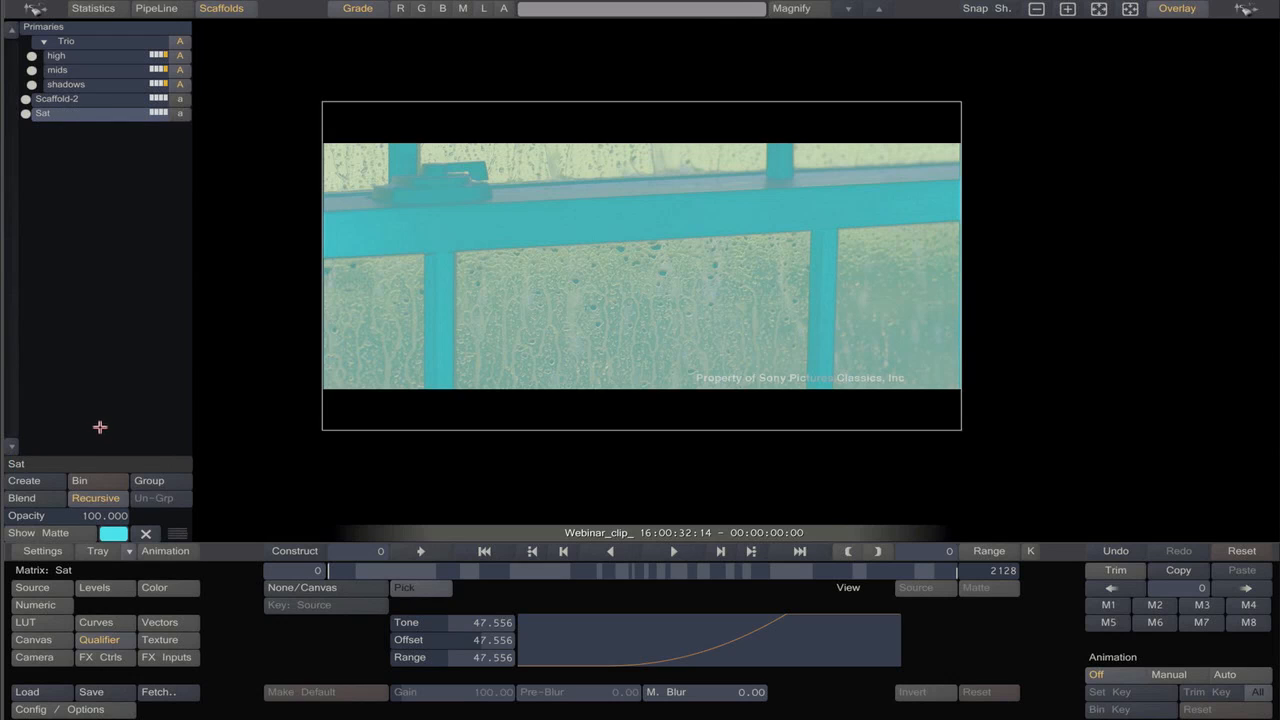
Review the Primaries layer and its high, mids, shadows, Scaffold-2 and Sat scaffolds in turn.
click(37, 26)
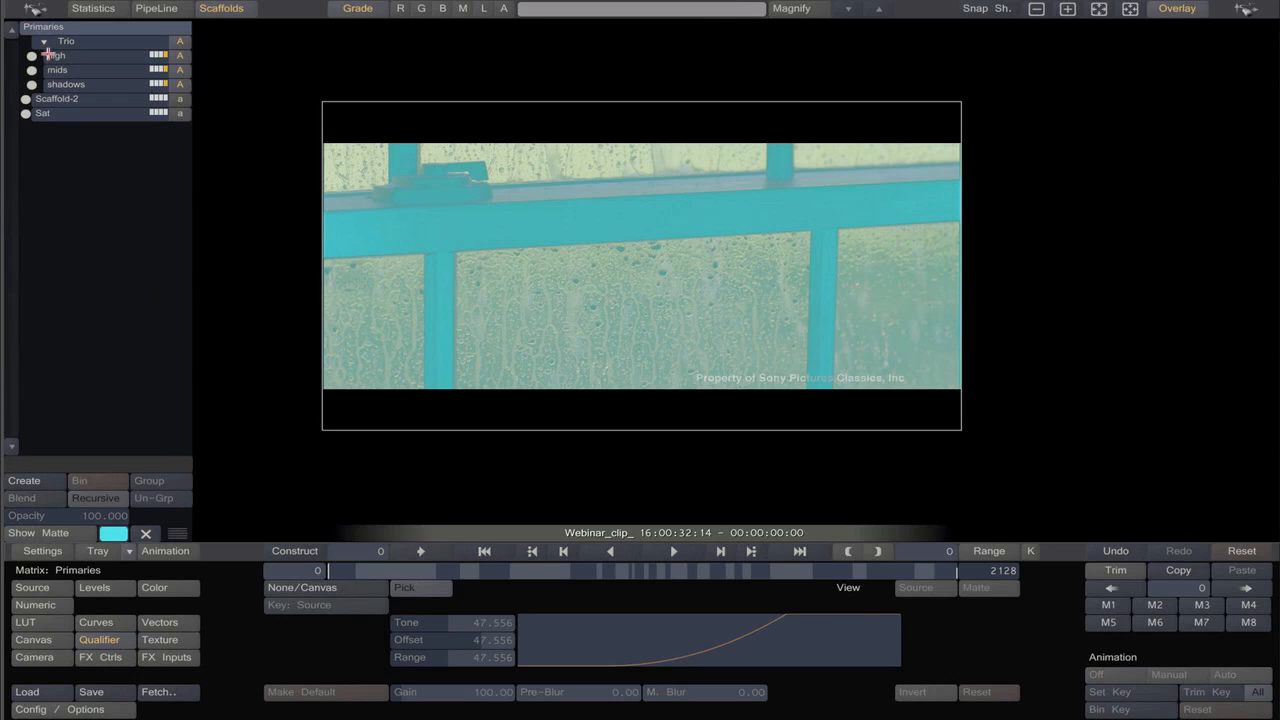
click(57, 56)
click(57, 70)
click(58, 84)
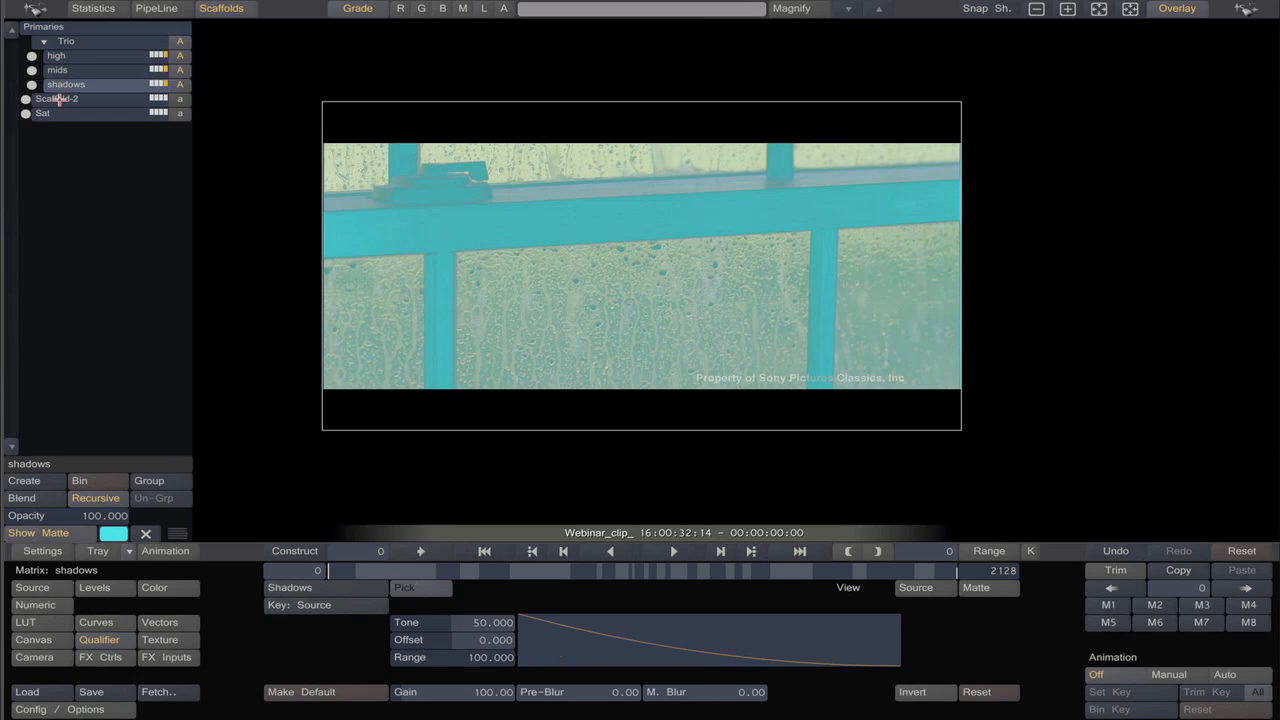
click(58, 99)
click(59, 113)
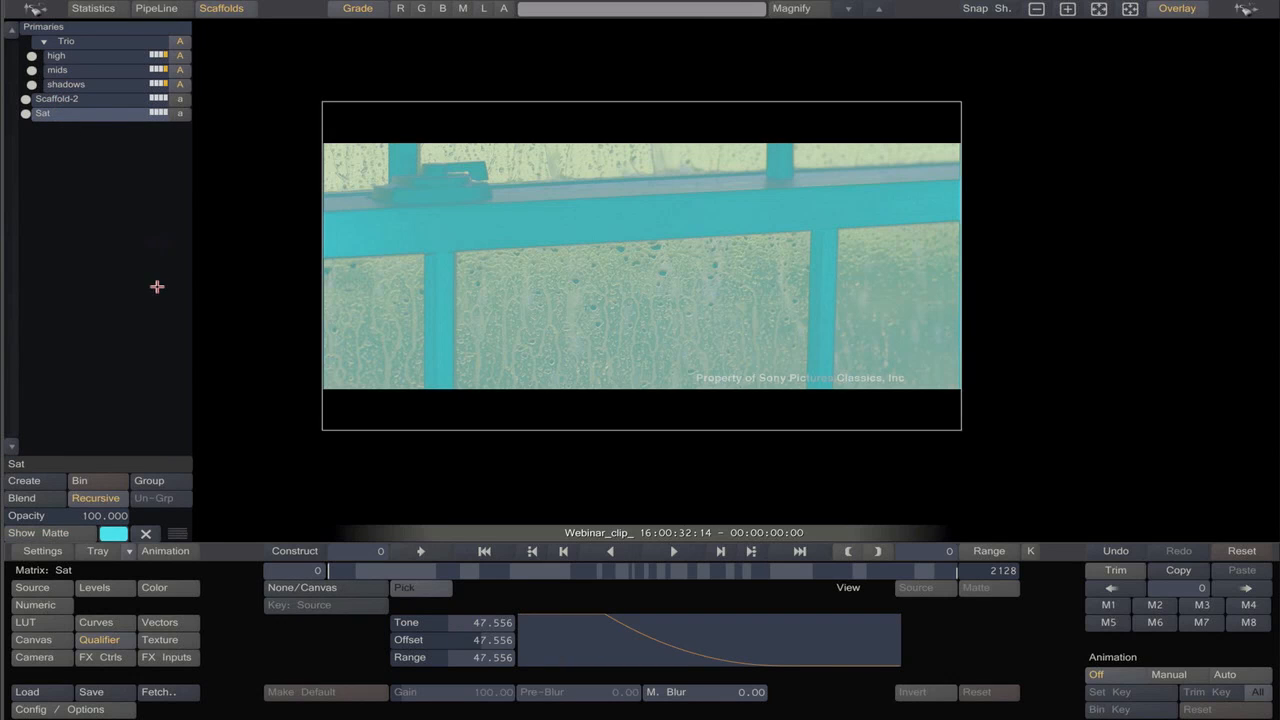
Create another primary scaffold, name it Vig and activate it.
click(23, 481)
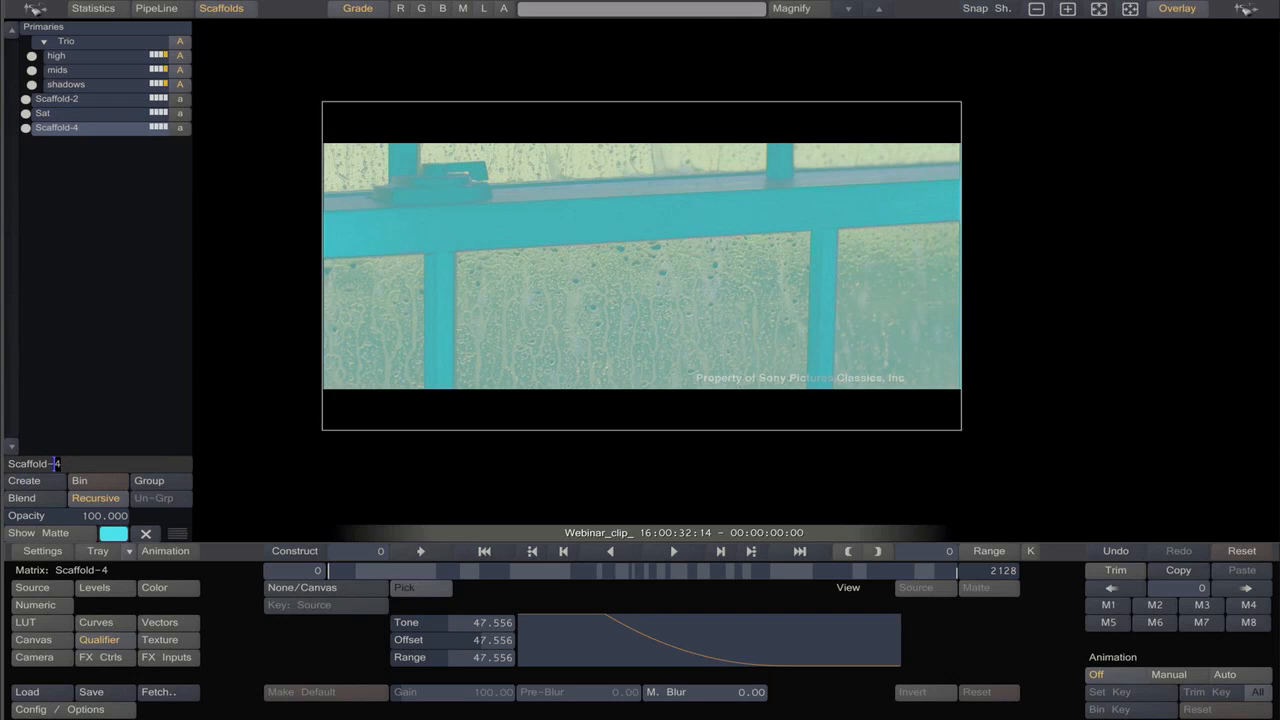
drag(54, 464, 7, 464)
text(Vig)
key(Return)
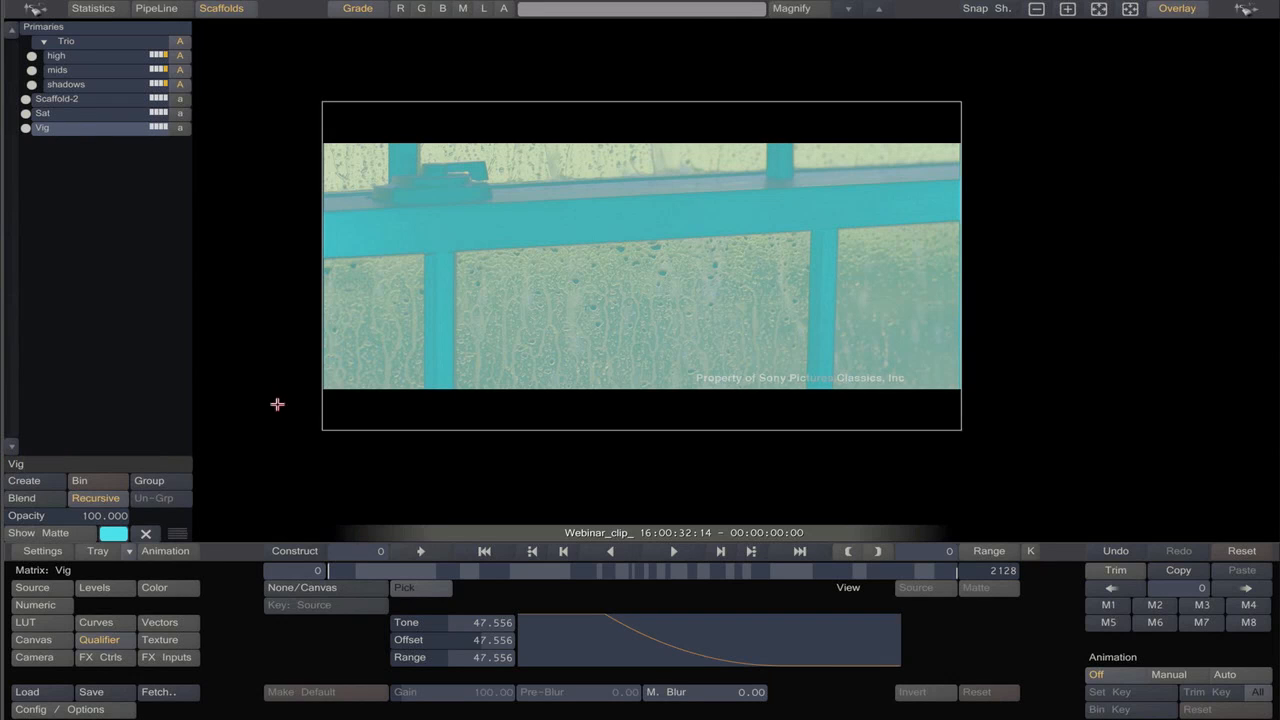
click(178, 128)
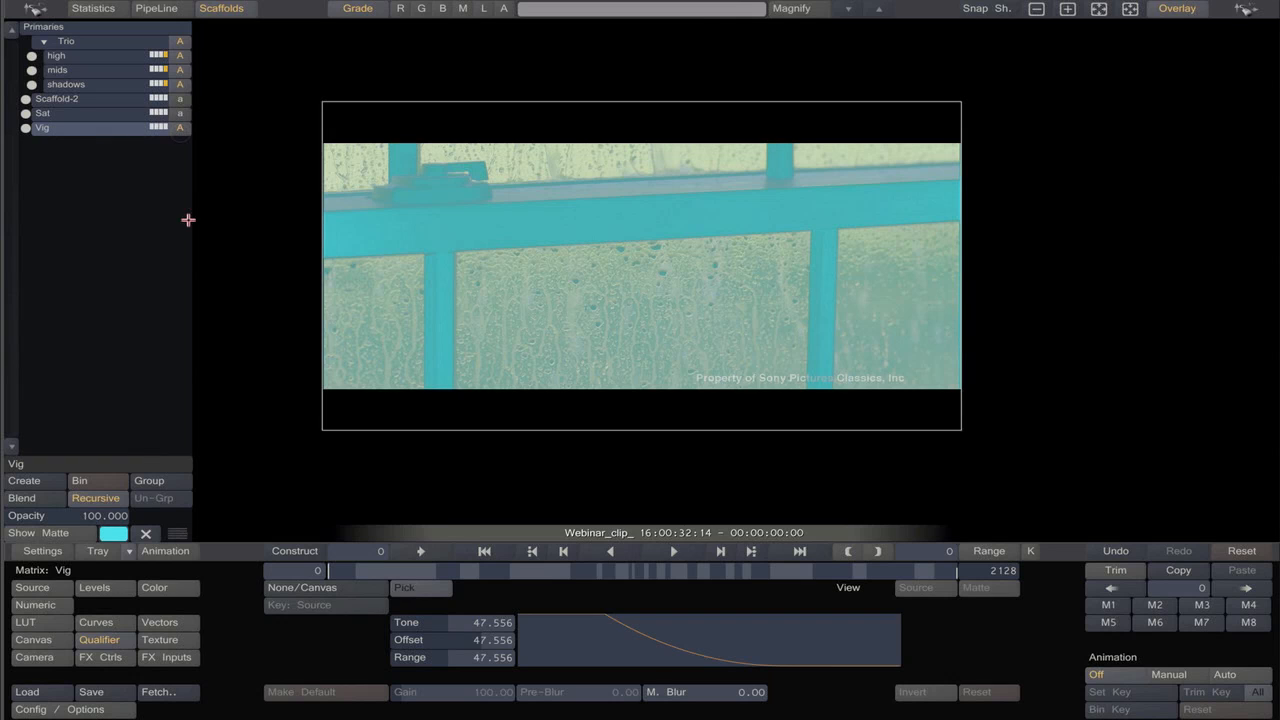
Add a circle shape to the Vig scaffold's canvas.
click(33, 642)
click(305, 588)
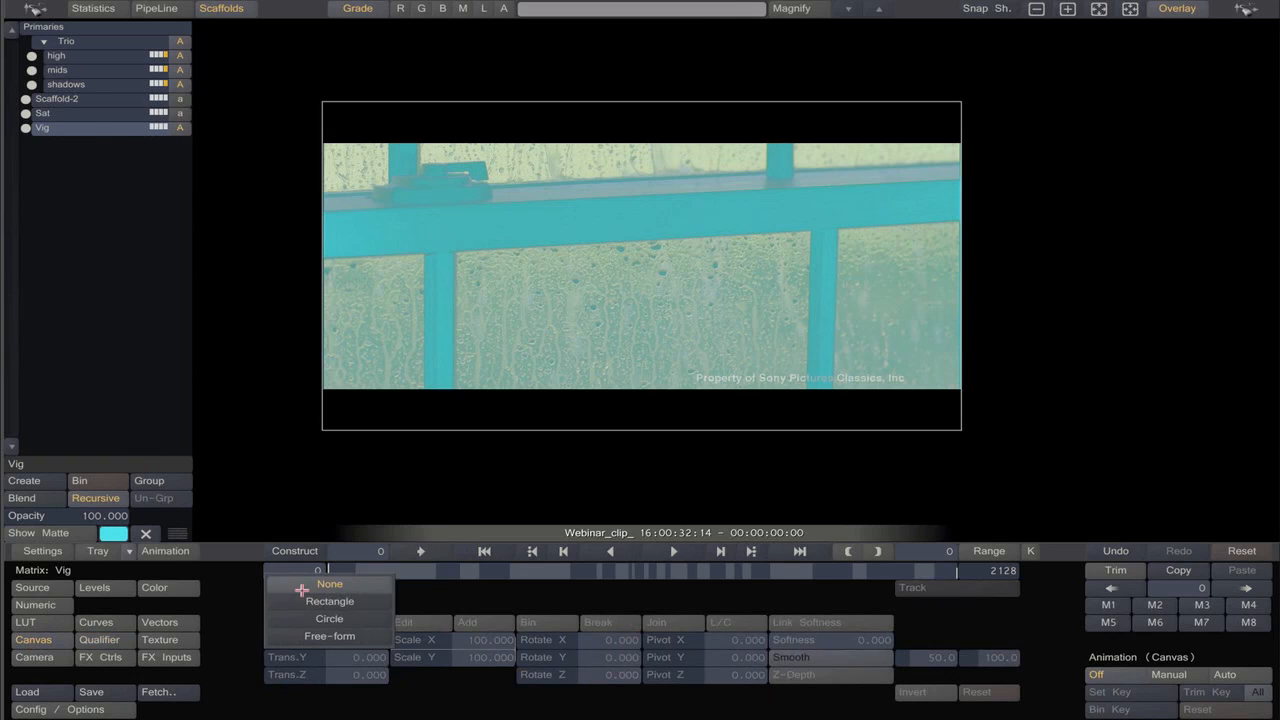
click(304, 617)
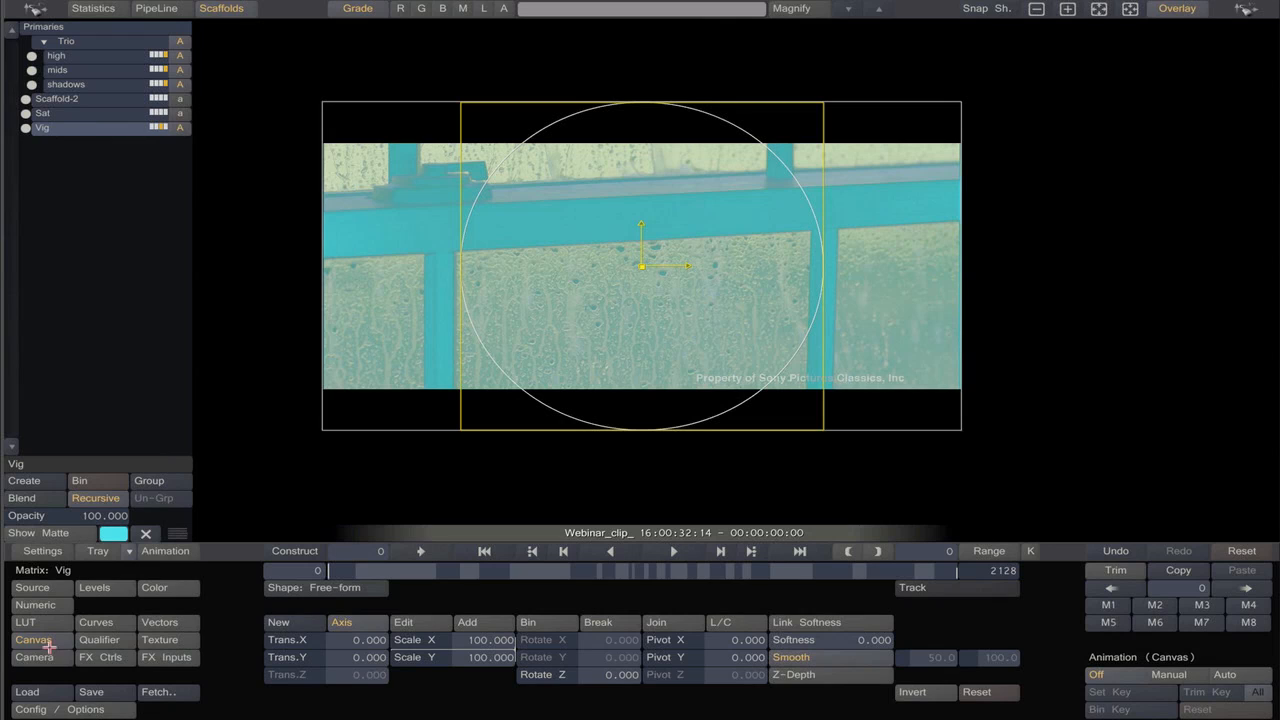
click(284, 588)
click(311, 566)
Scale the Vig circle into a wide ellipse, about 117 in X and 61 in Y.
click(476, 641)
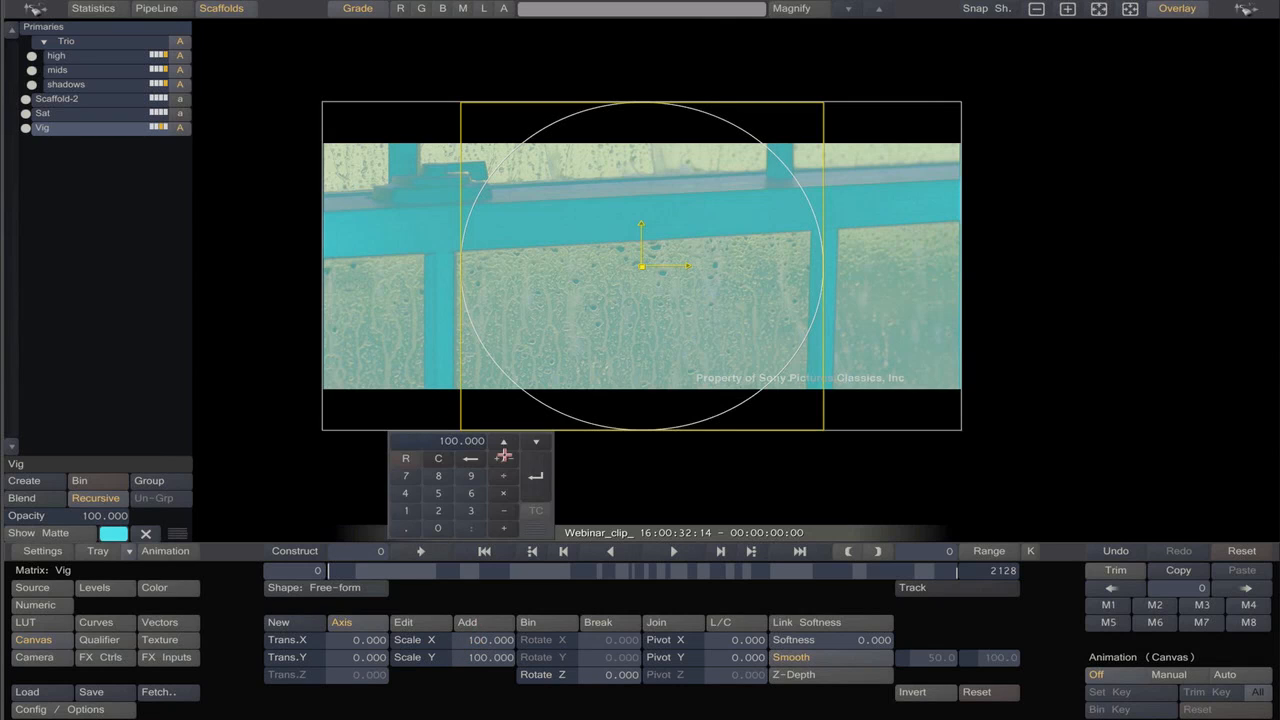
click(348, 467)
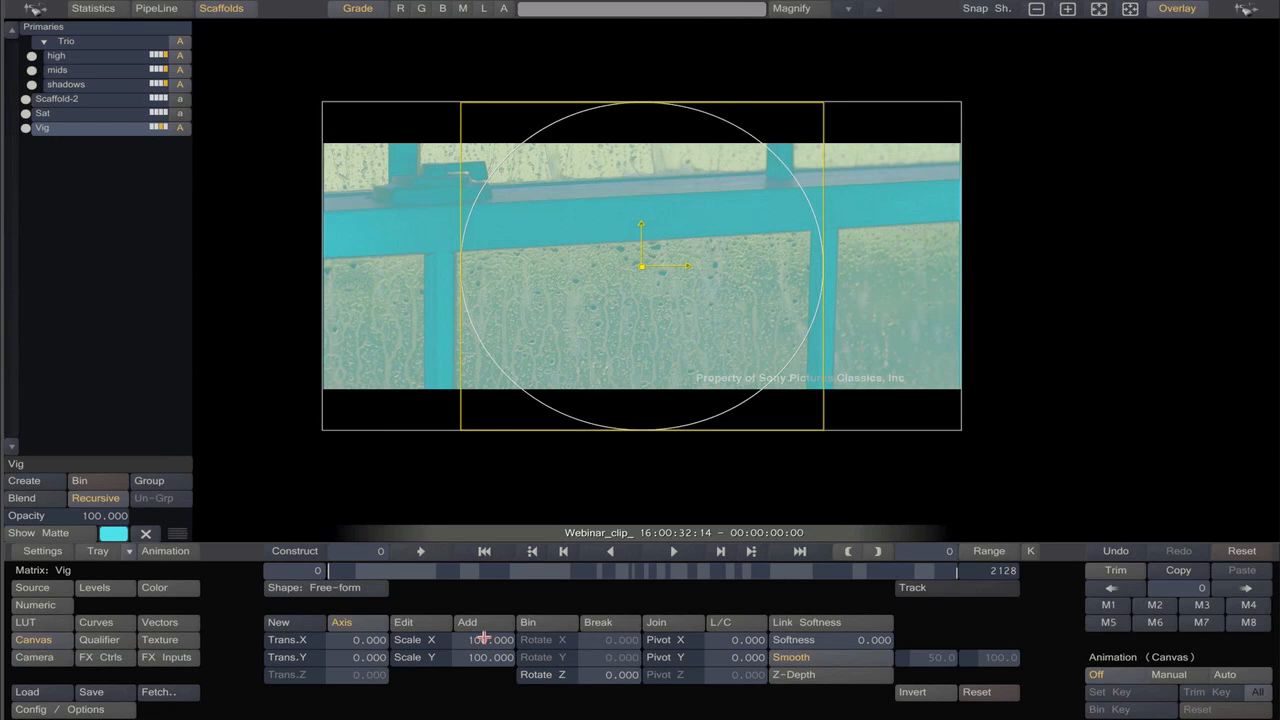
drag(481, 640, 477, 697)
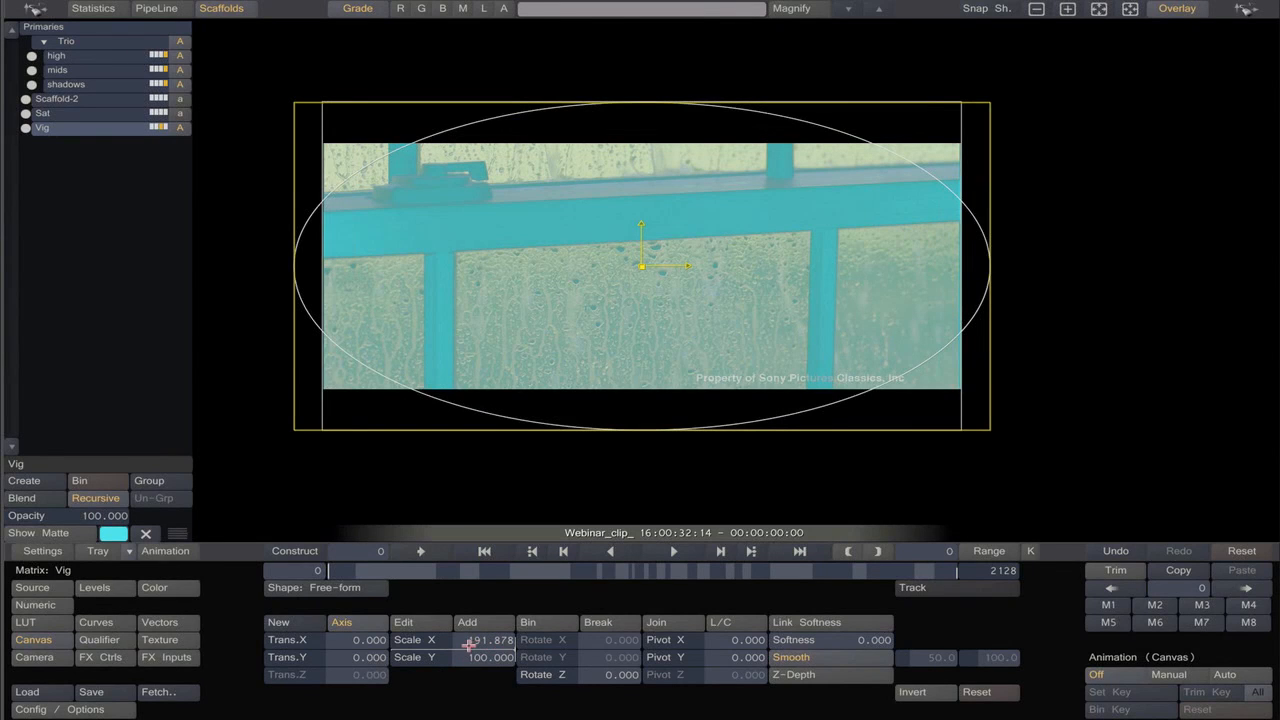
drag(468, 645, 492, 648)
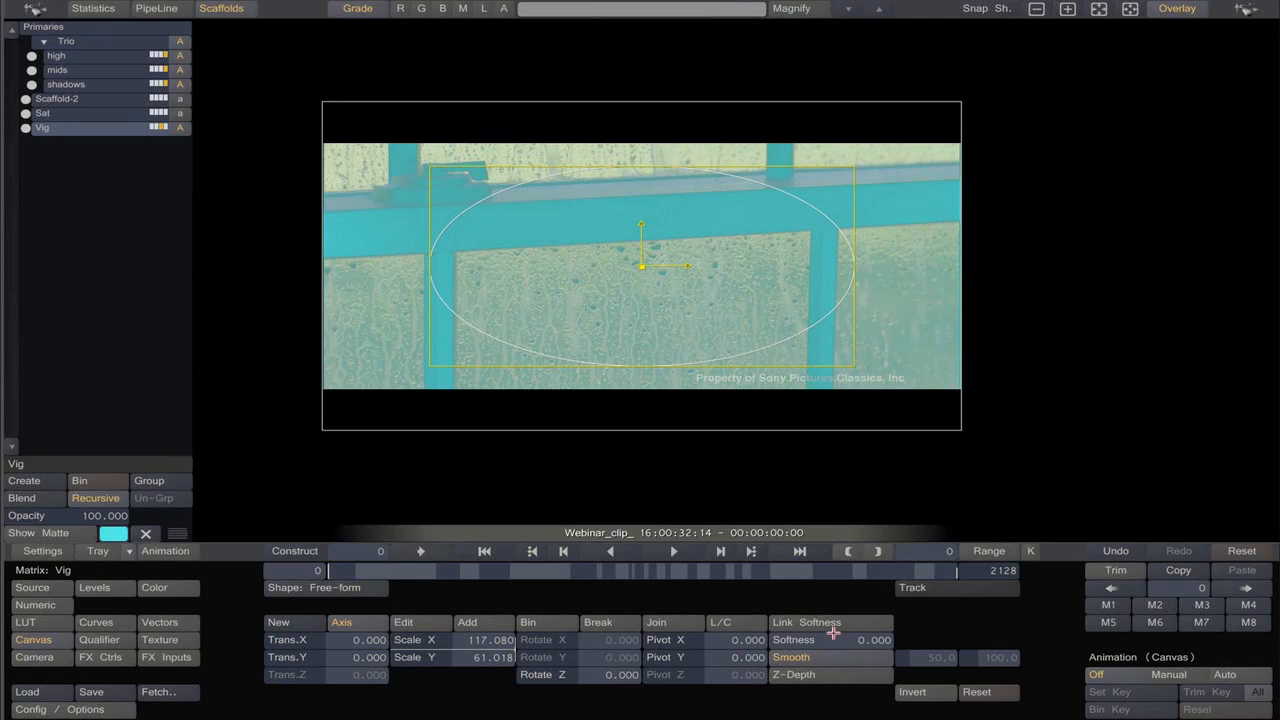
Set the Vig shape's softness to about 492 and invert the shape.
mouse_move(861, 640)
mouse_down()
mouse_move(891, 632)
mouse_move(831, 630)
mouse_move(826, 684)
mouse_move(790, 668)
mouse_move(847, 633)
mouse_up()
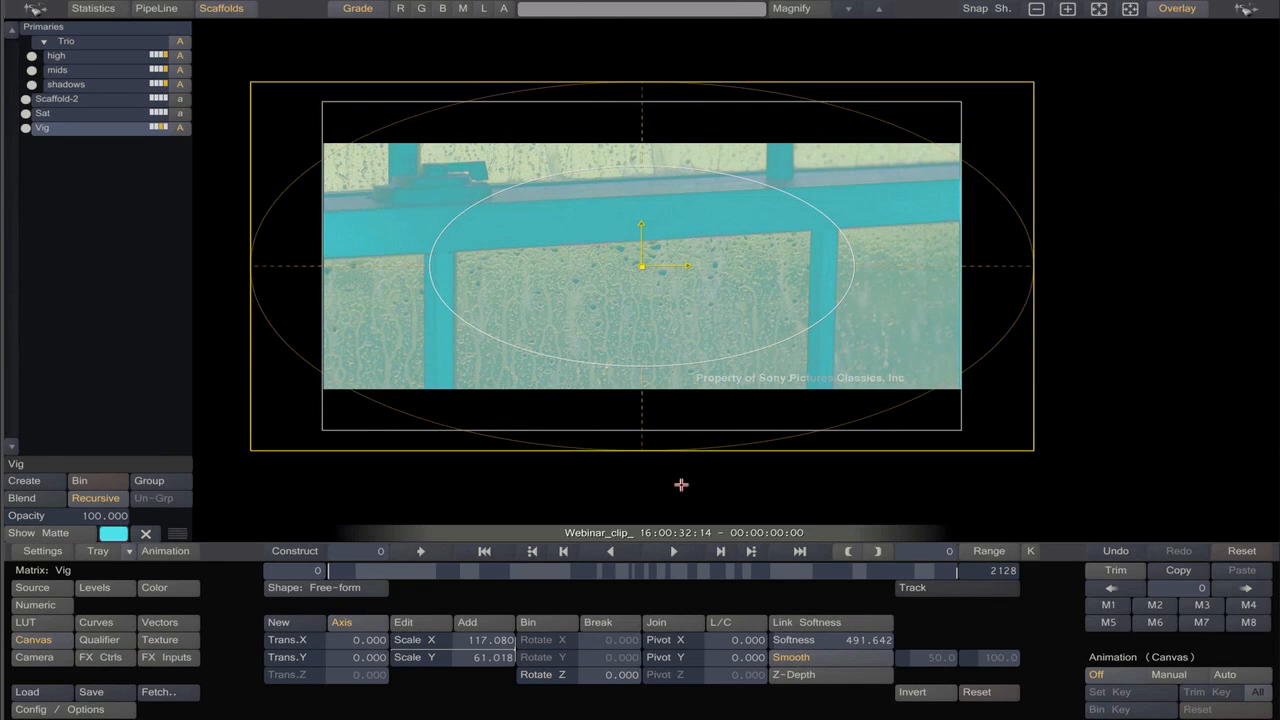
click(909, 700)
click(905, 694)
Hide the matte overlay of the shadows scaffold.
click(64, 112)
click(75, 83)
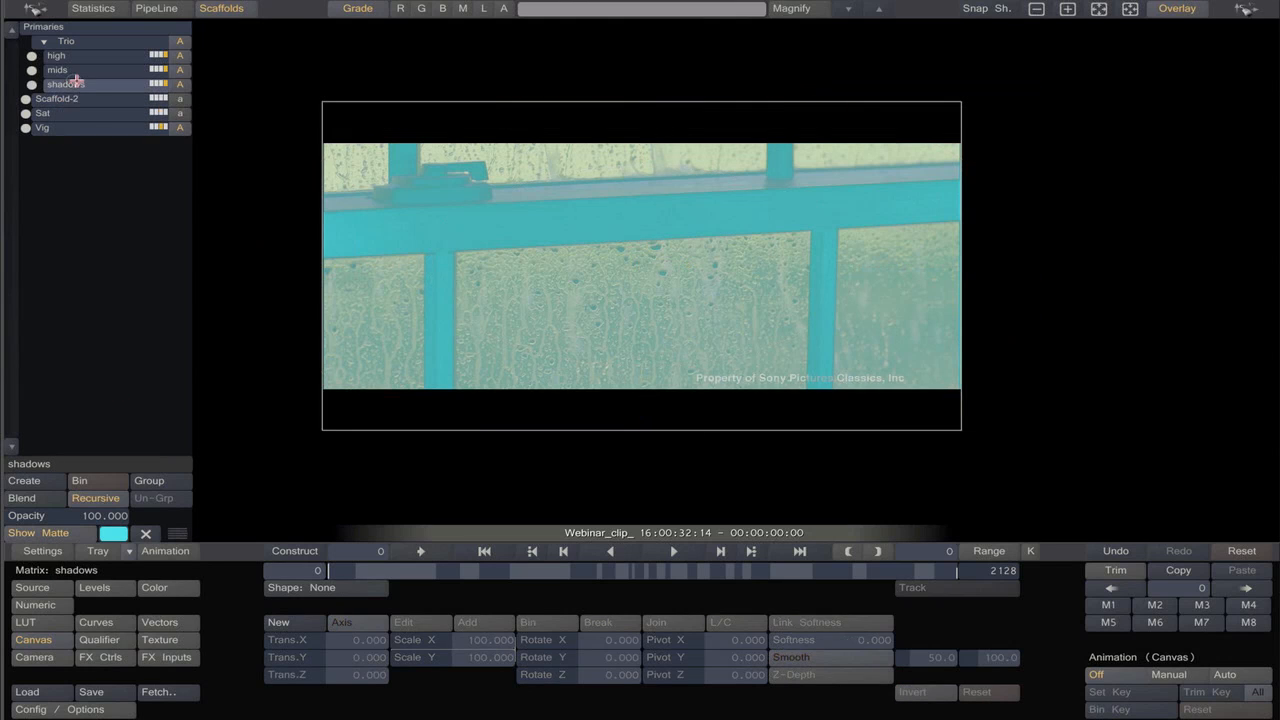
click(48, 532)
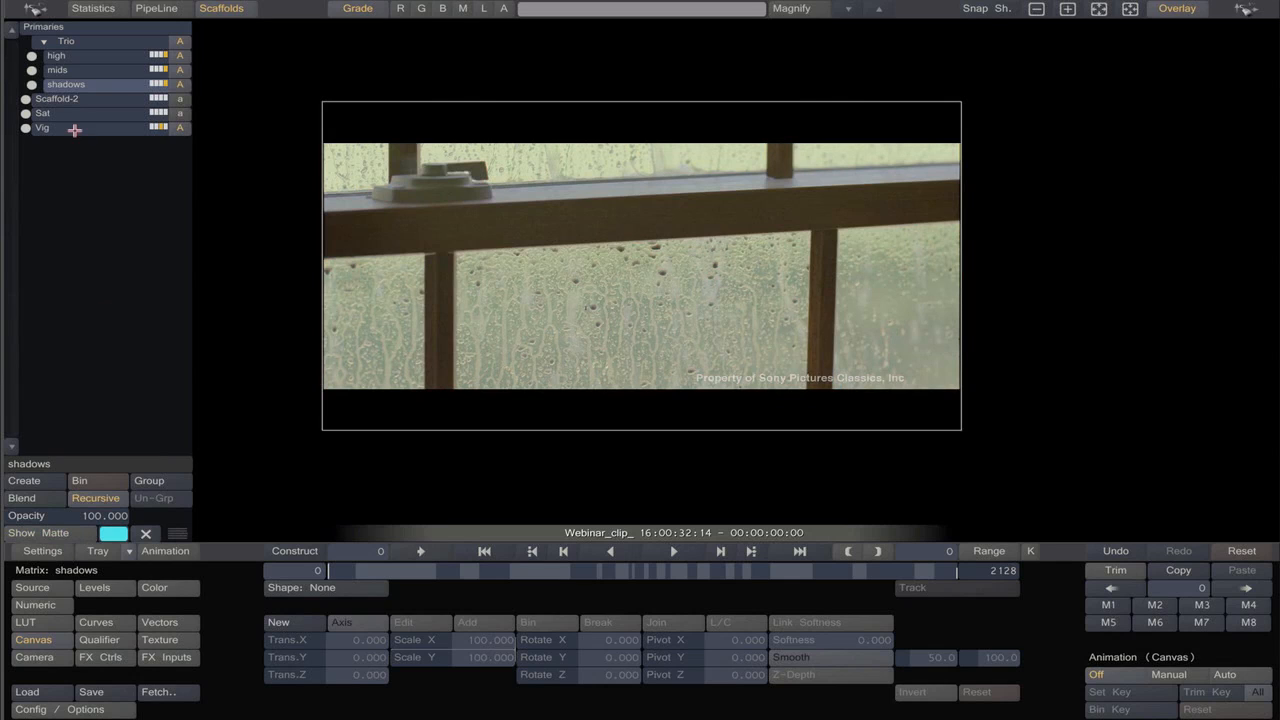
Toggle the Vig scaffold to compare the picture with and without the vignette, and leave it deactivated.
click(74, 129)
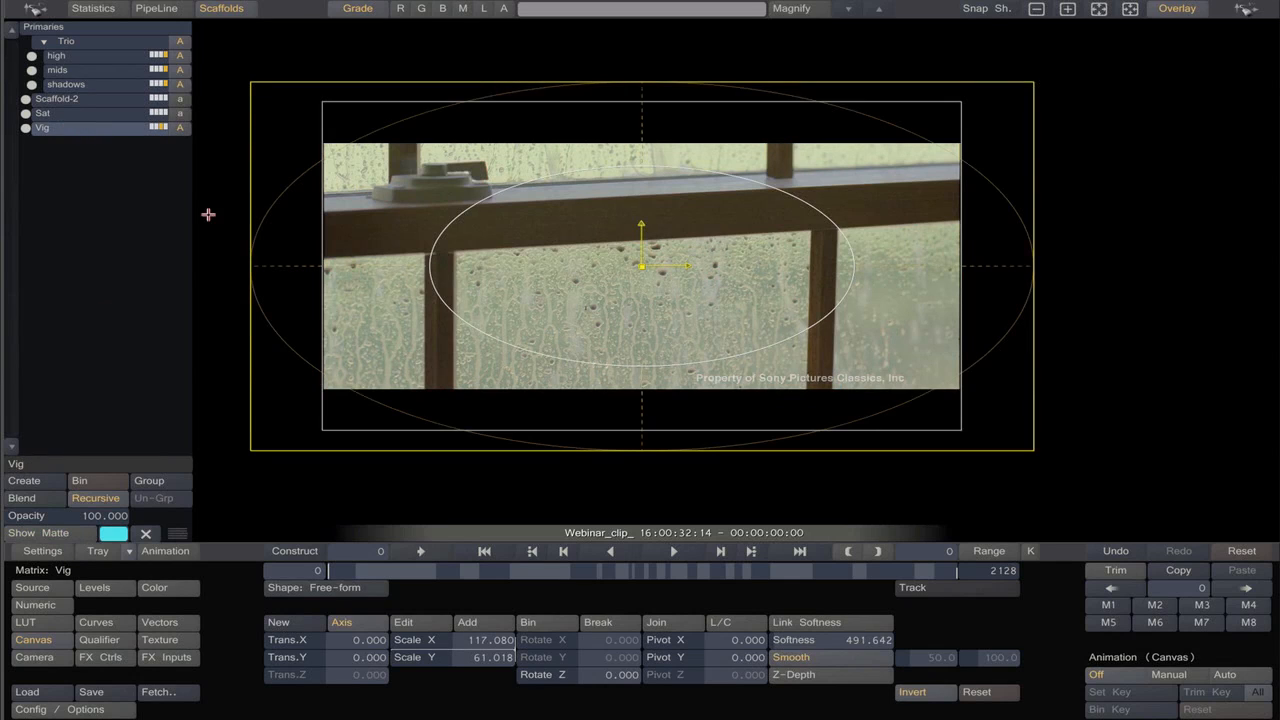
click(180, 127)
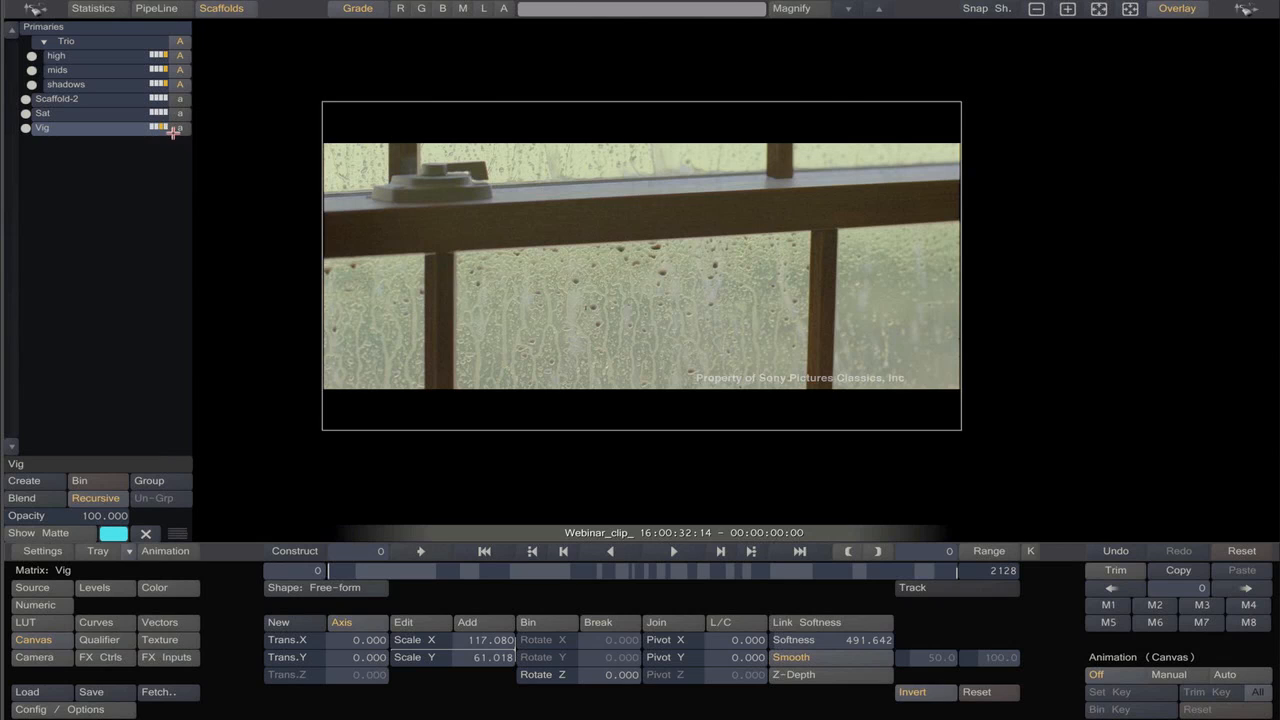
click(176, 129)
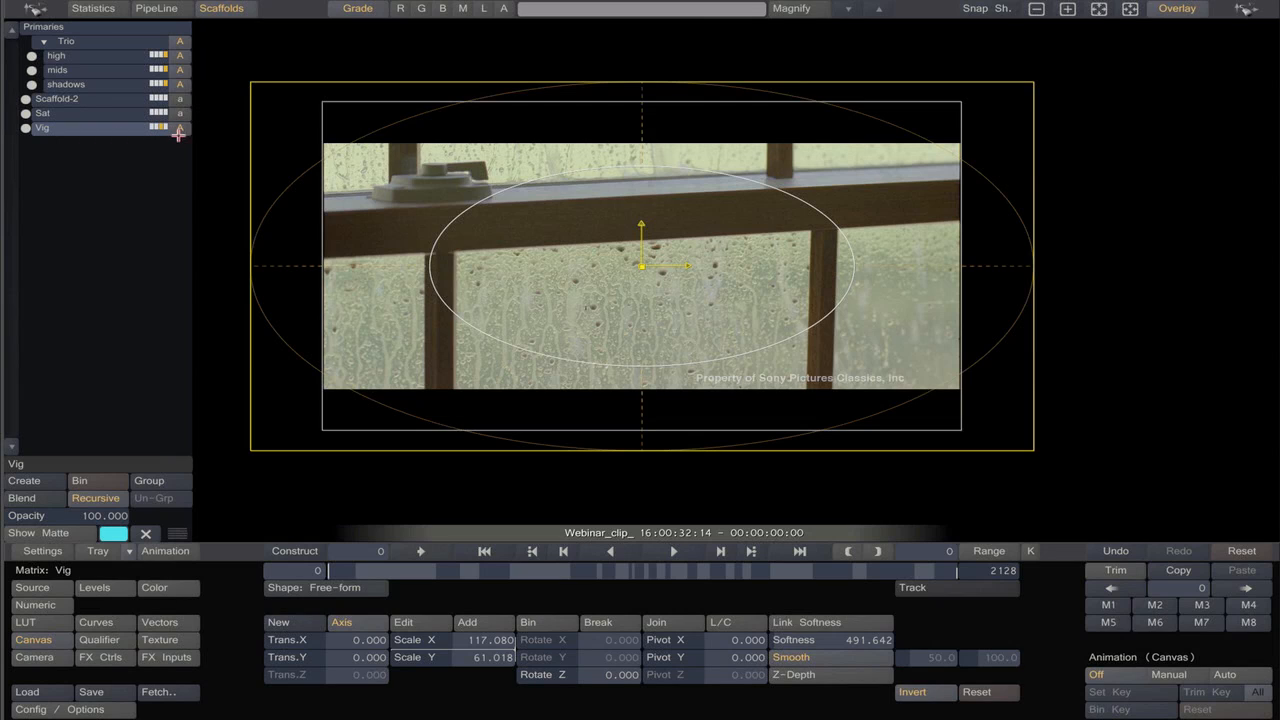
click(177, 129)
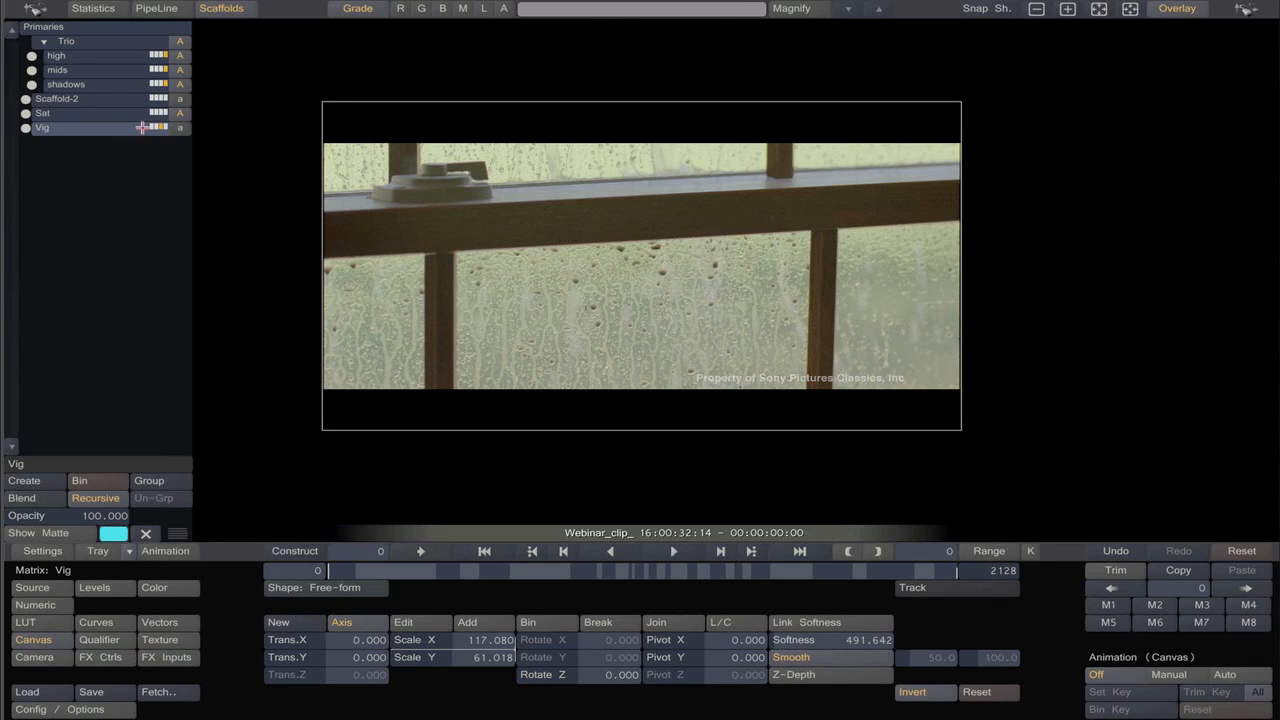
Load Kodak_2383_Rec709_Native_Assimilate17.3dl from the Kodak_2383_Rec709_Native folder as the grading LUT on the first shot's Primaries.
click(70, 56)
click(86, 72)
click(94, 84)
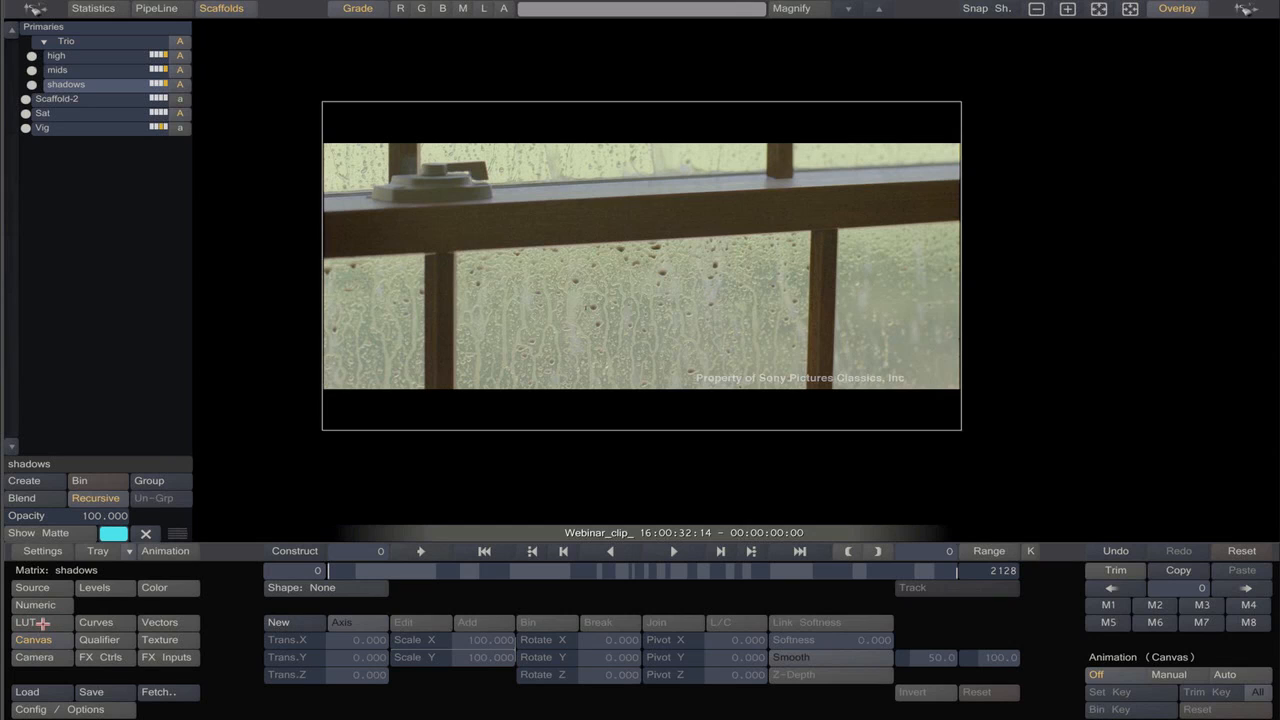
click(45, 622)
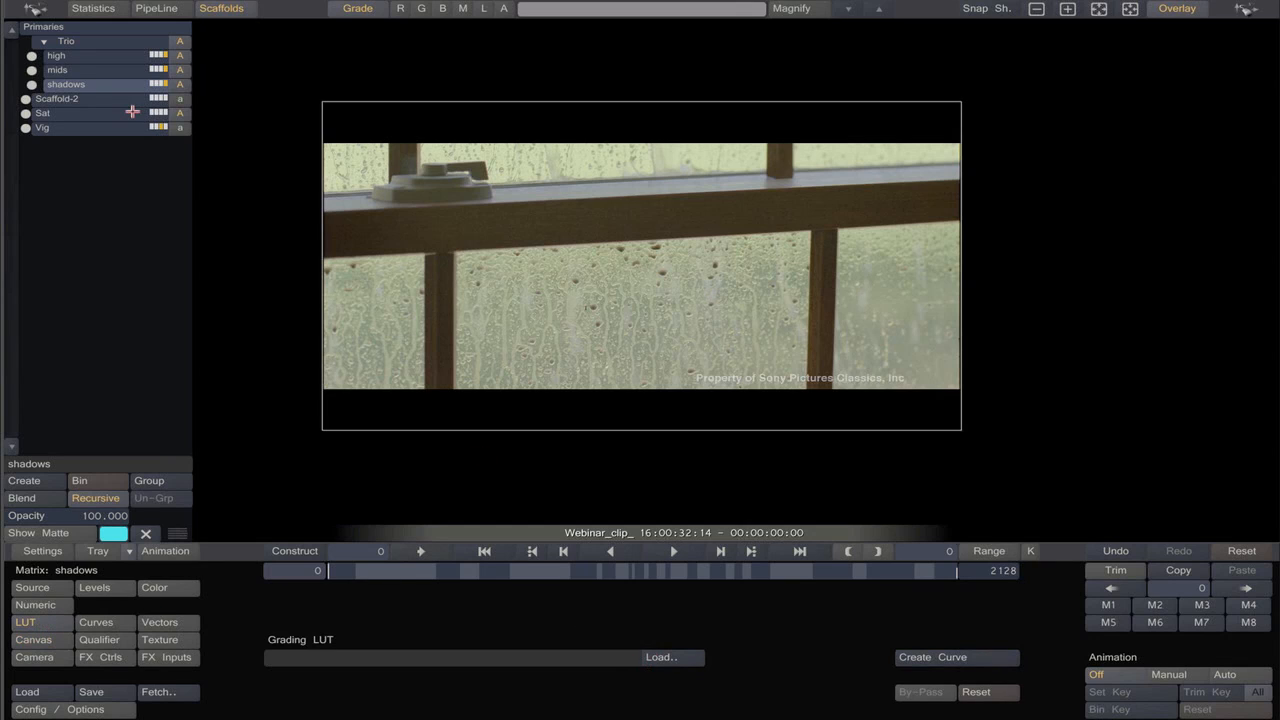
click(78, 25)
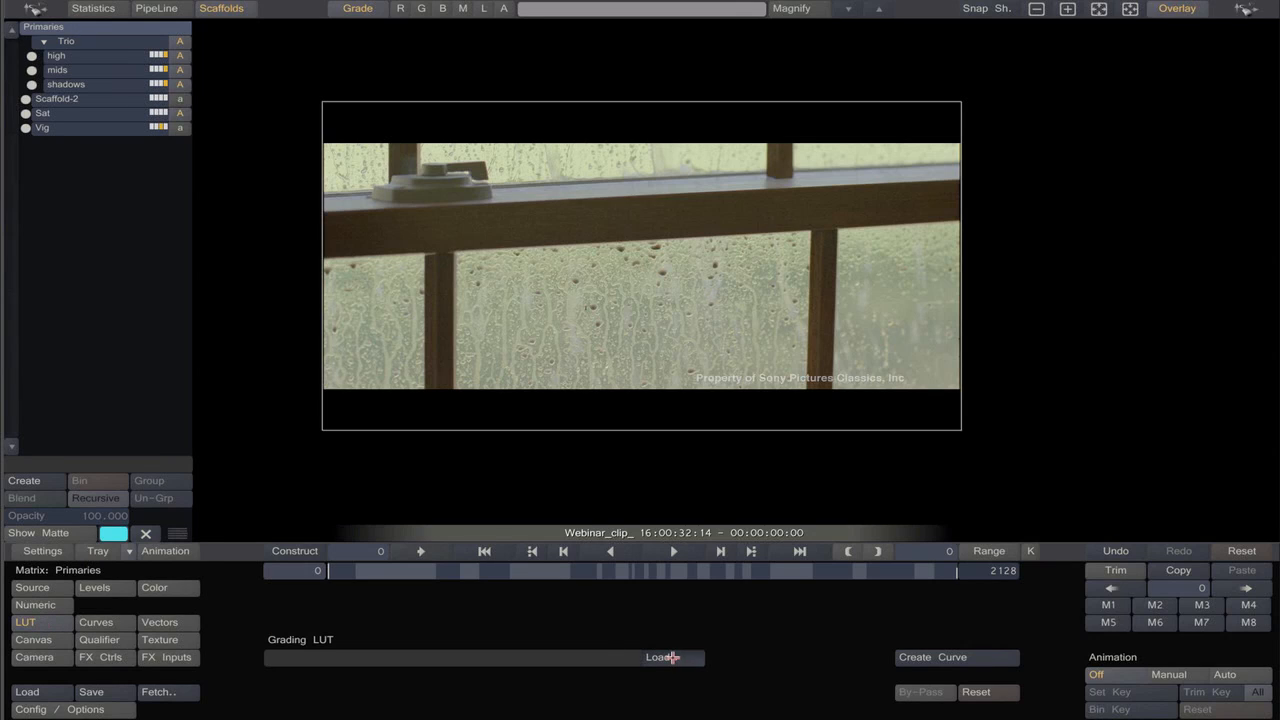
click(673, 659)
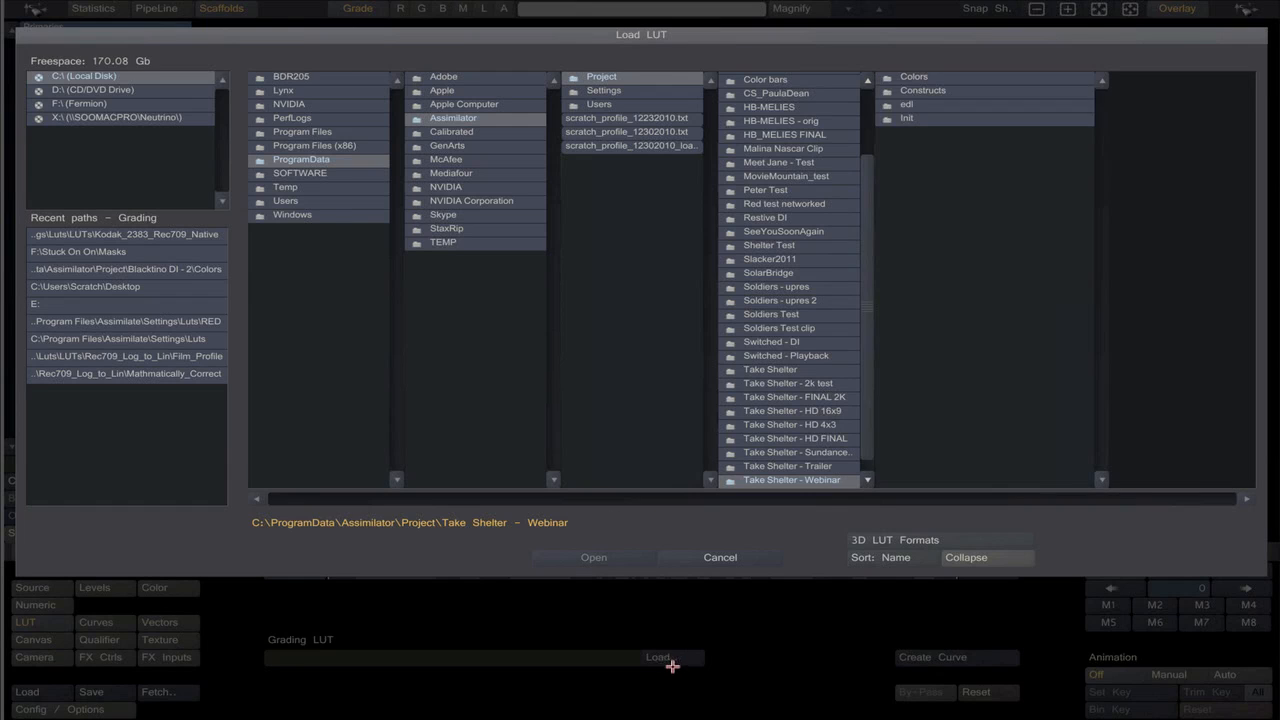
click(135, 236)
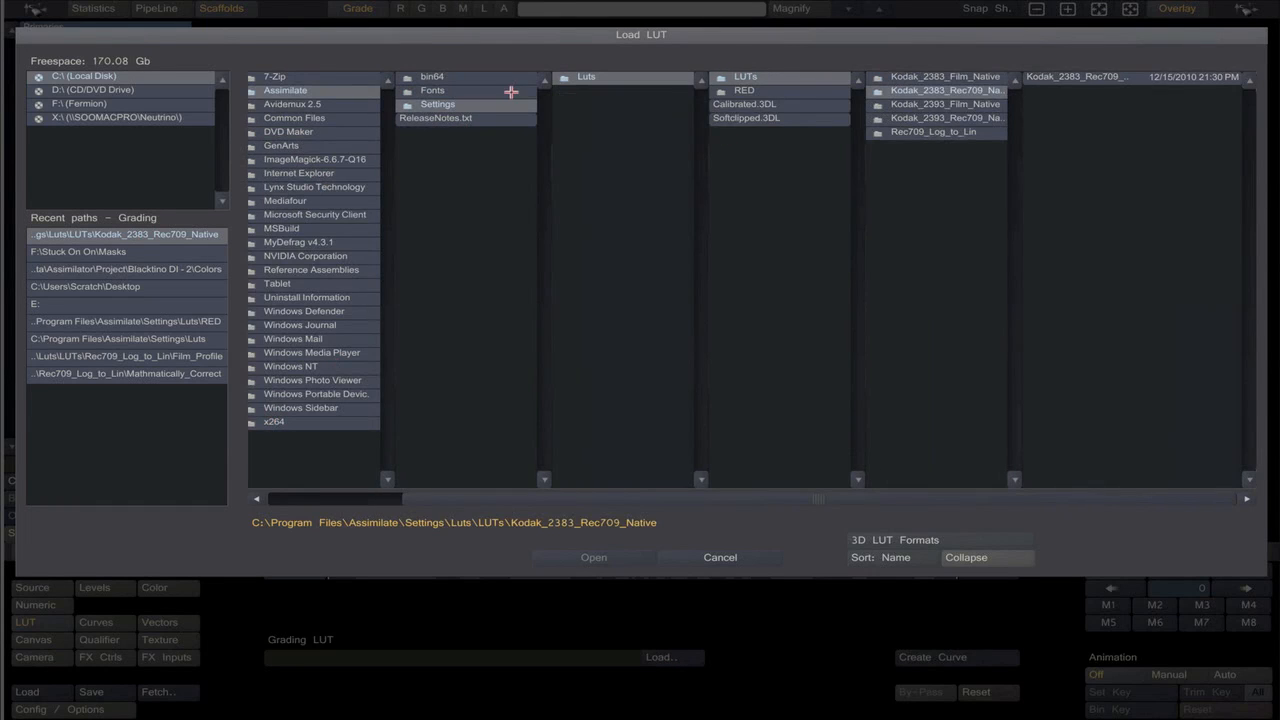
click(1046, 79)
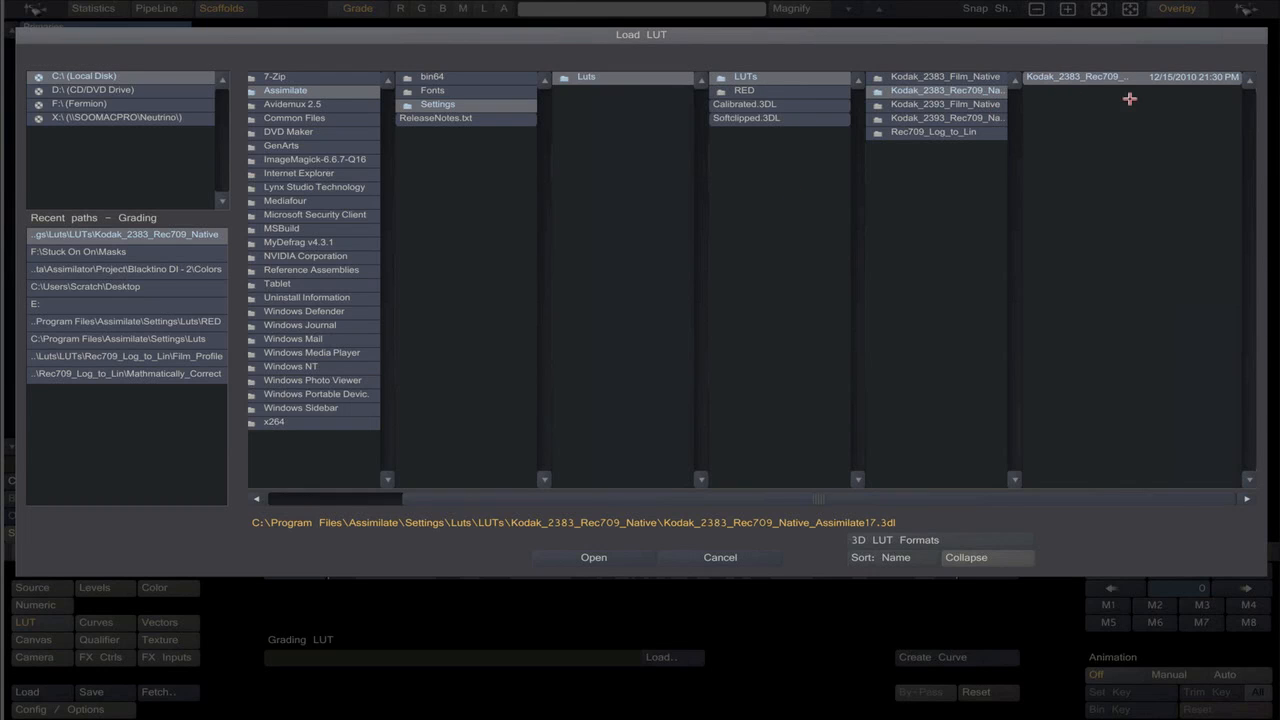
click(574, 560)
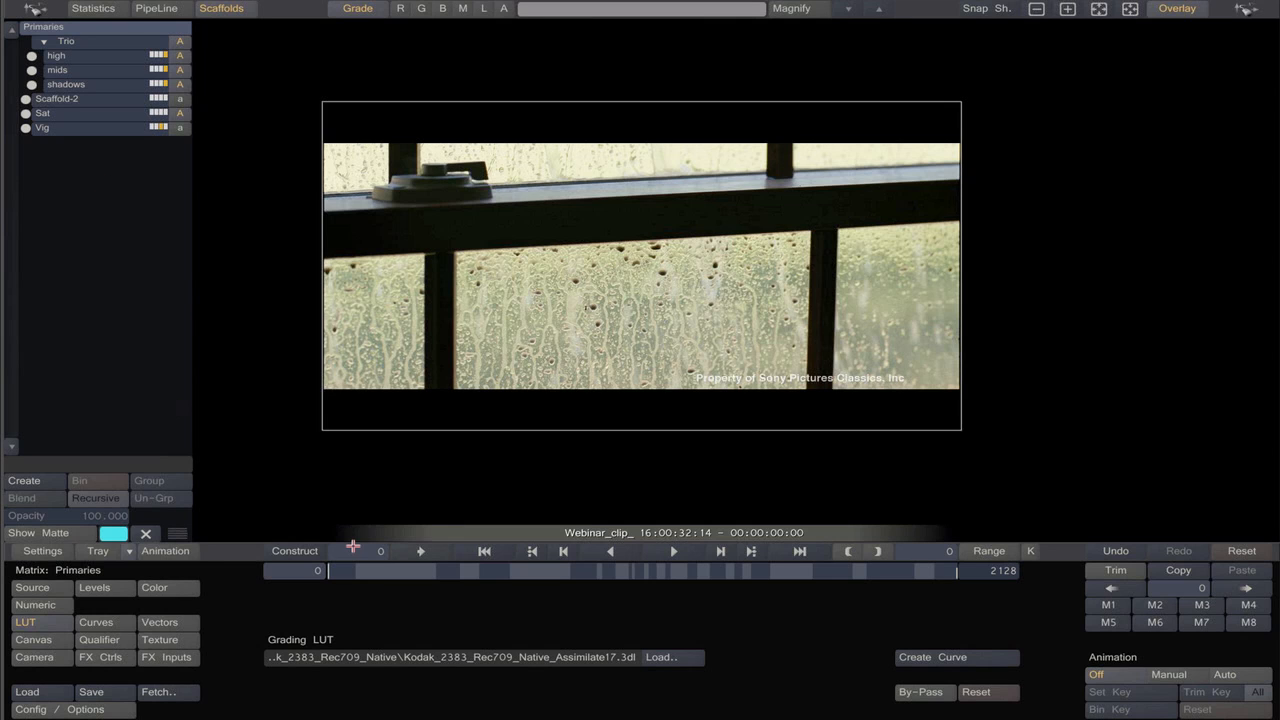
Go to the hallway shot at frame 184 and apply the grade from memory M4.
mouse_move(345, 572)
mouse_down()
mouse_move(482, 574)
mouse_move(338, 590)
mouse_move(370, 572)
mouse_move(334, 586)
mouse_move(364, 562)
mouse_up()
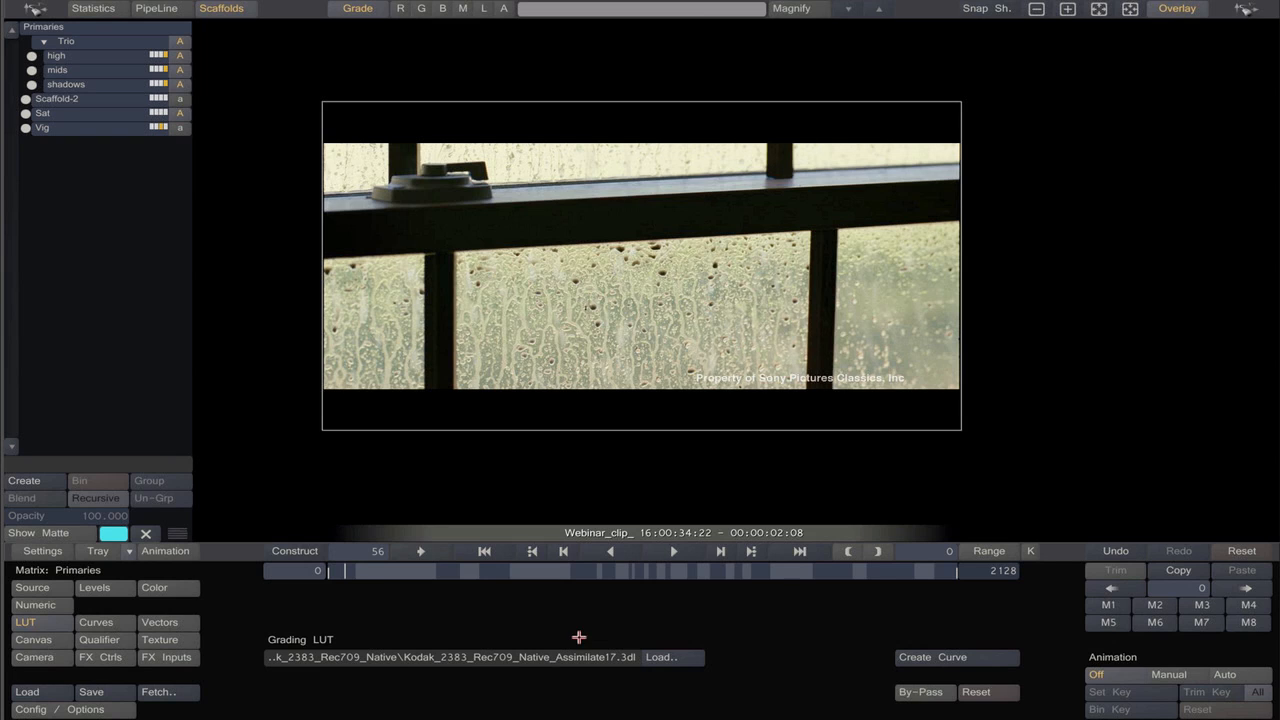
click(381, 570)
drag(381, 570, 383, 570)
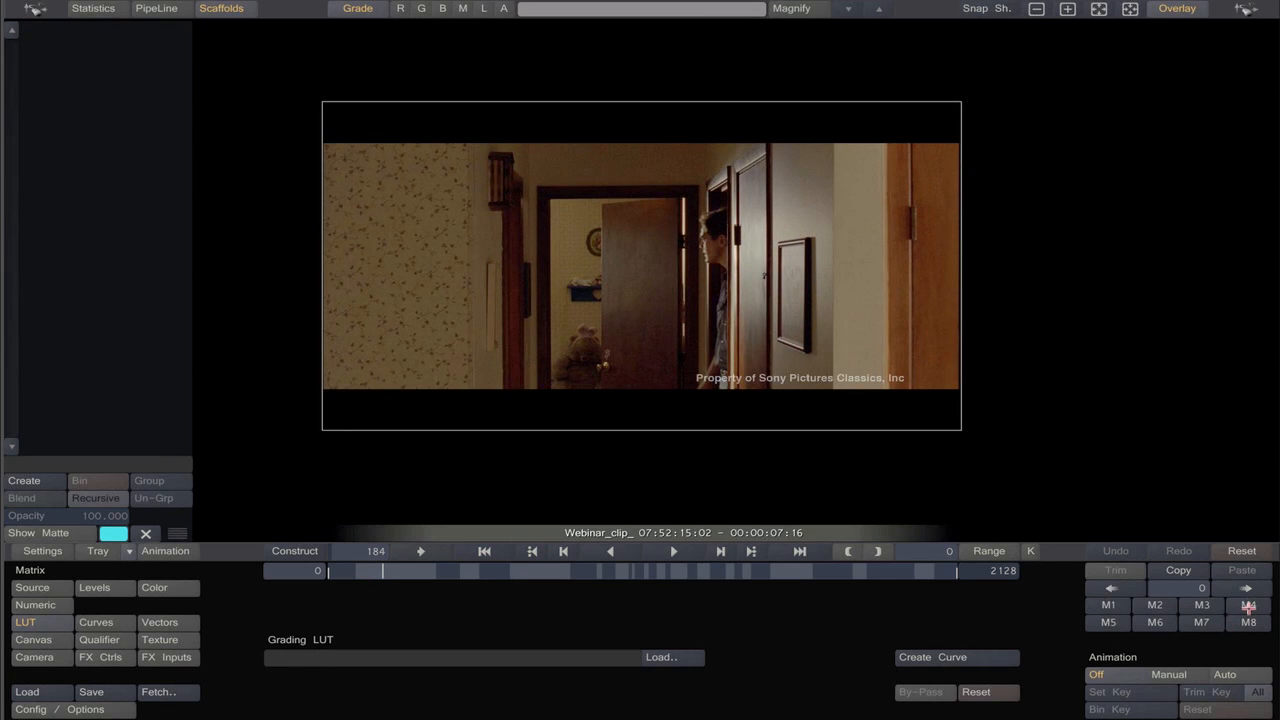
click(1247, 605)
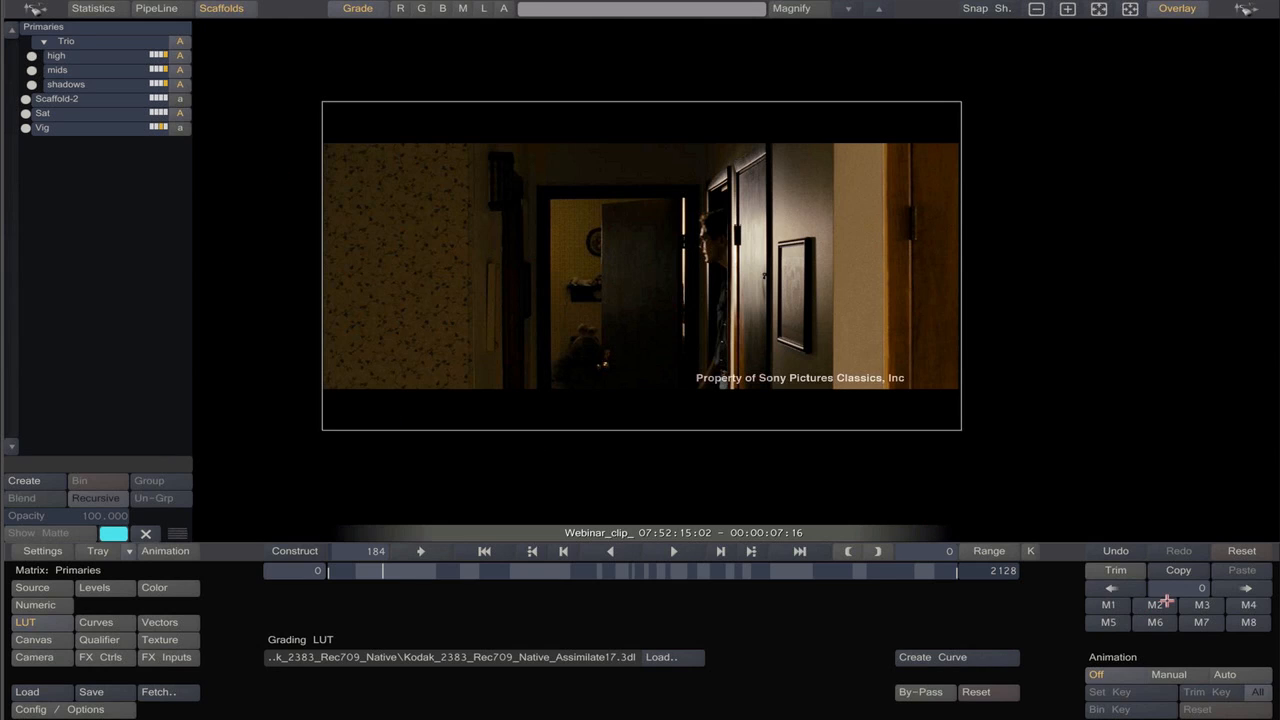
Copy the hallway shot's grade and paste Grade, LUT and Scaffolds forward onto all shots from the living-room shot at frame 407.
click(1169, 571)
click(446, 572)
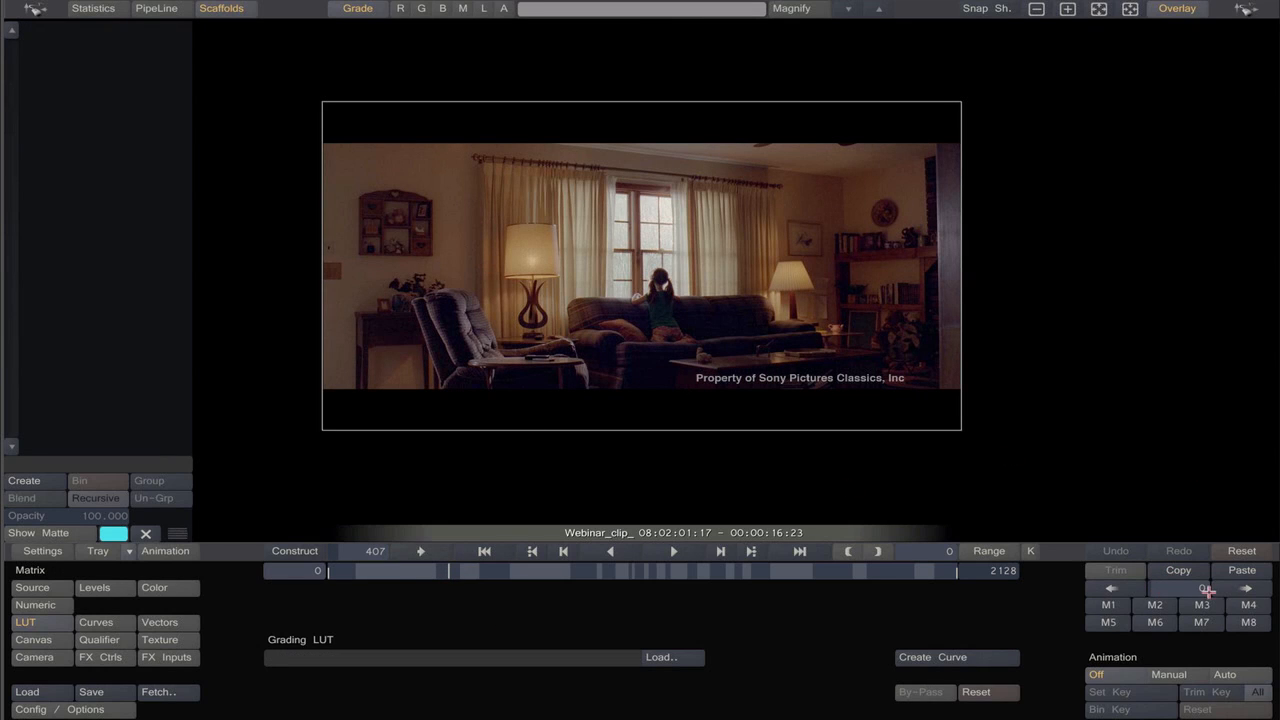
click(1232, 570)
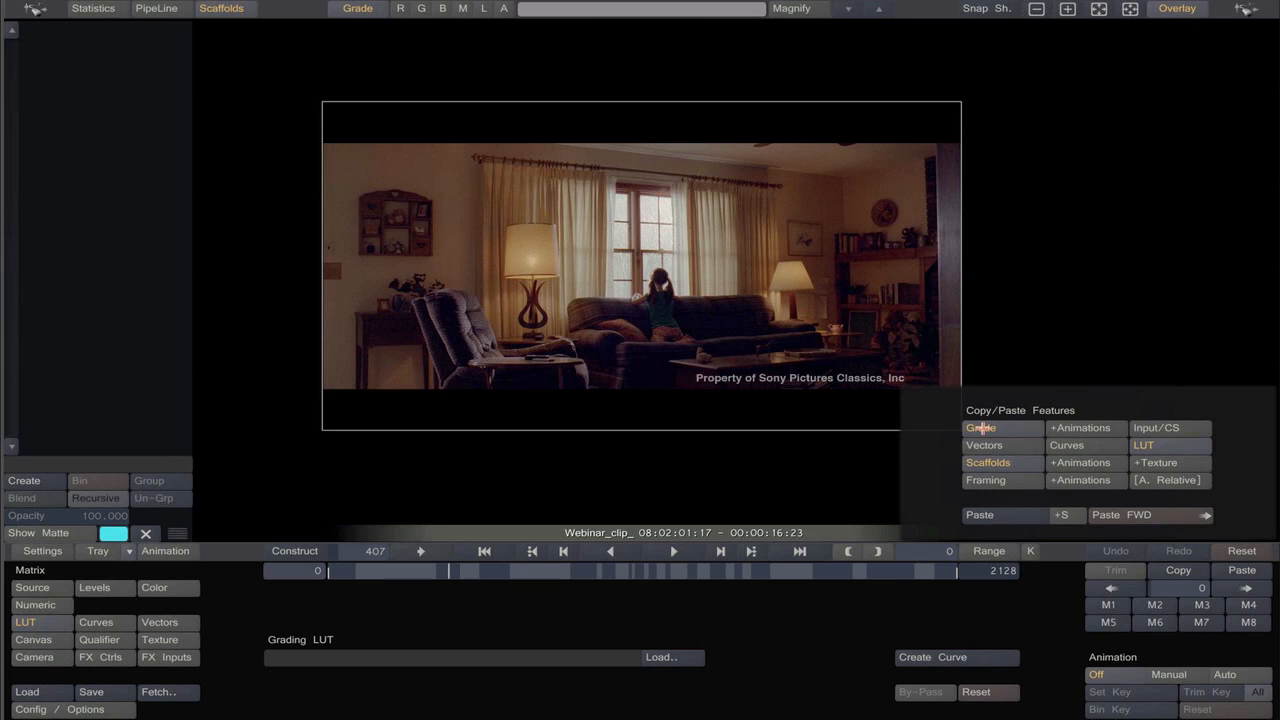
click(1137, 445)
click(971, 463)
click(1104, 515)
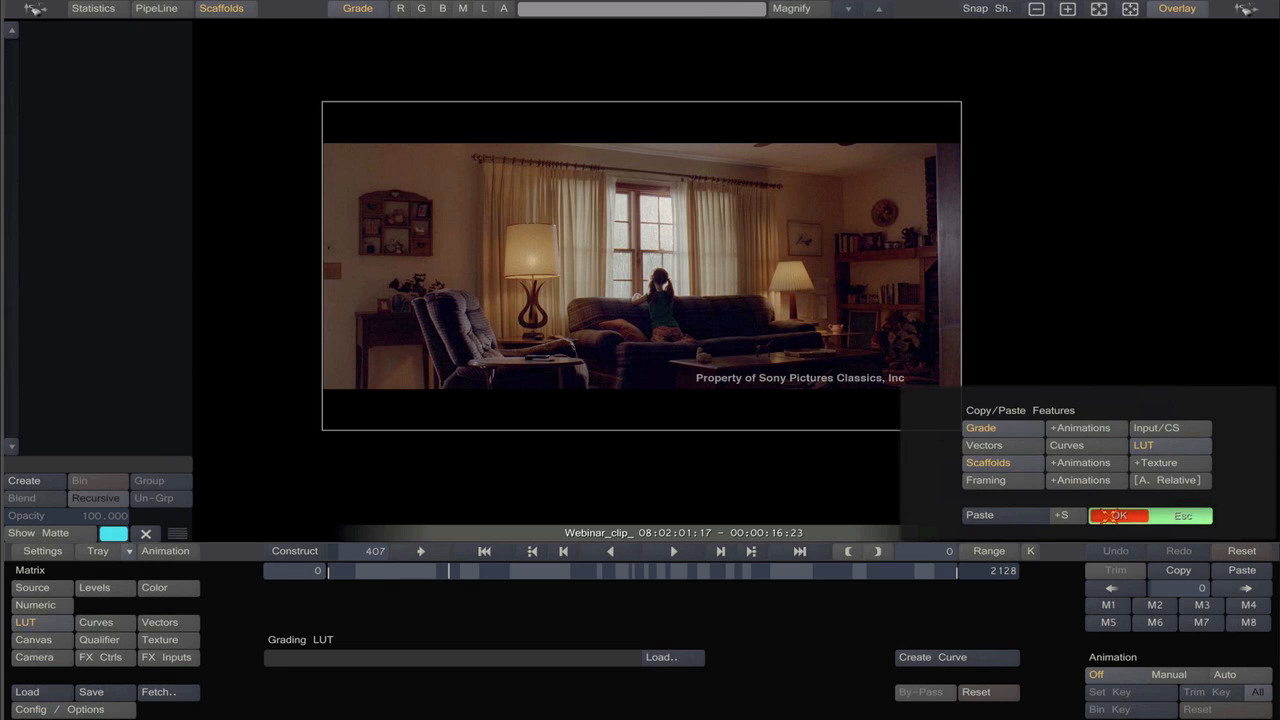
click(1110, 515)
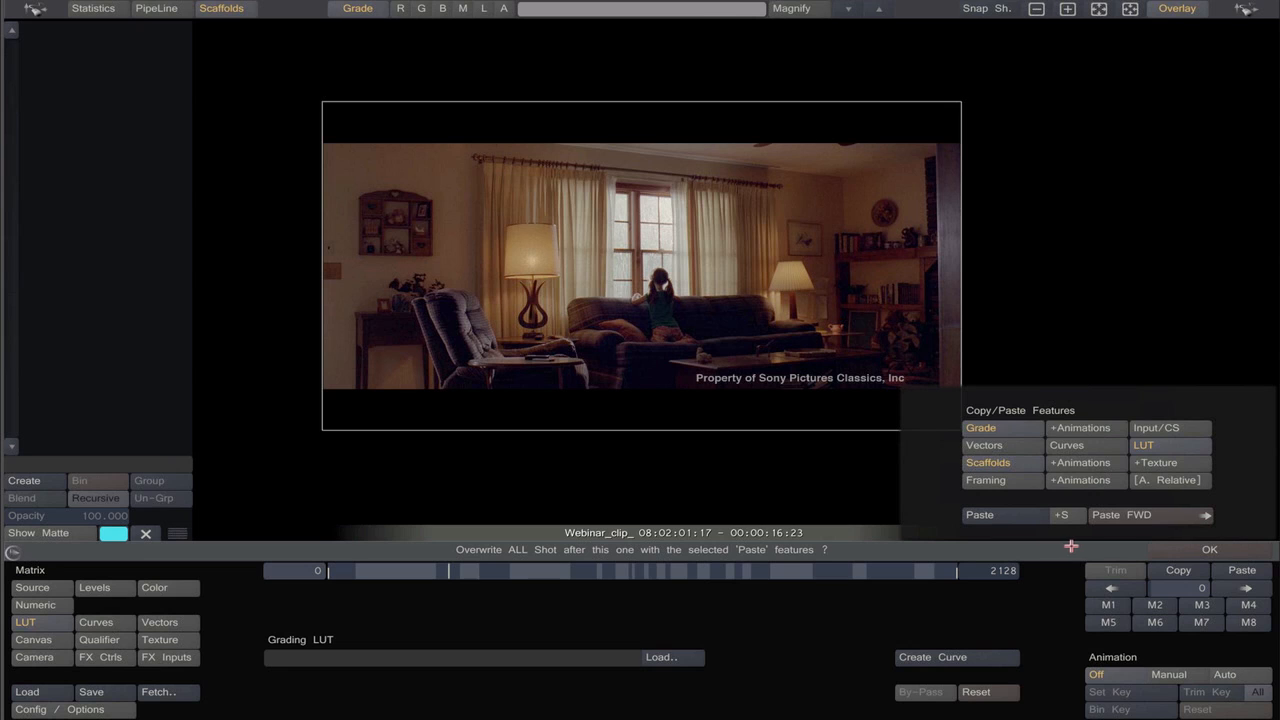
click(1167, 550)
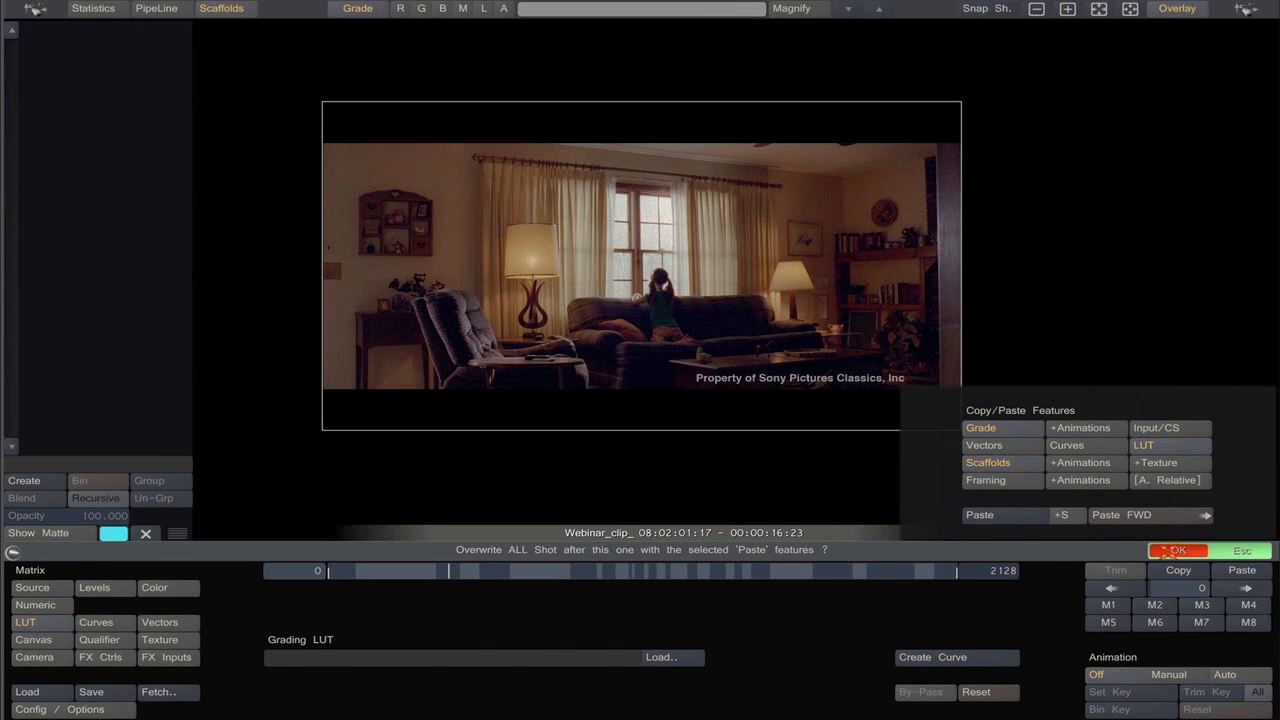
click(1170, 550)
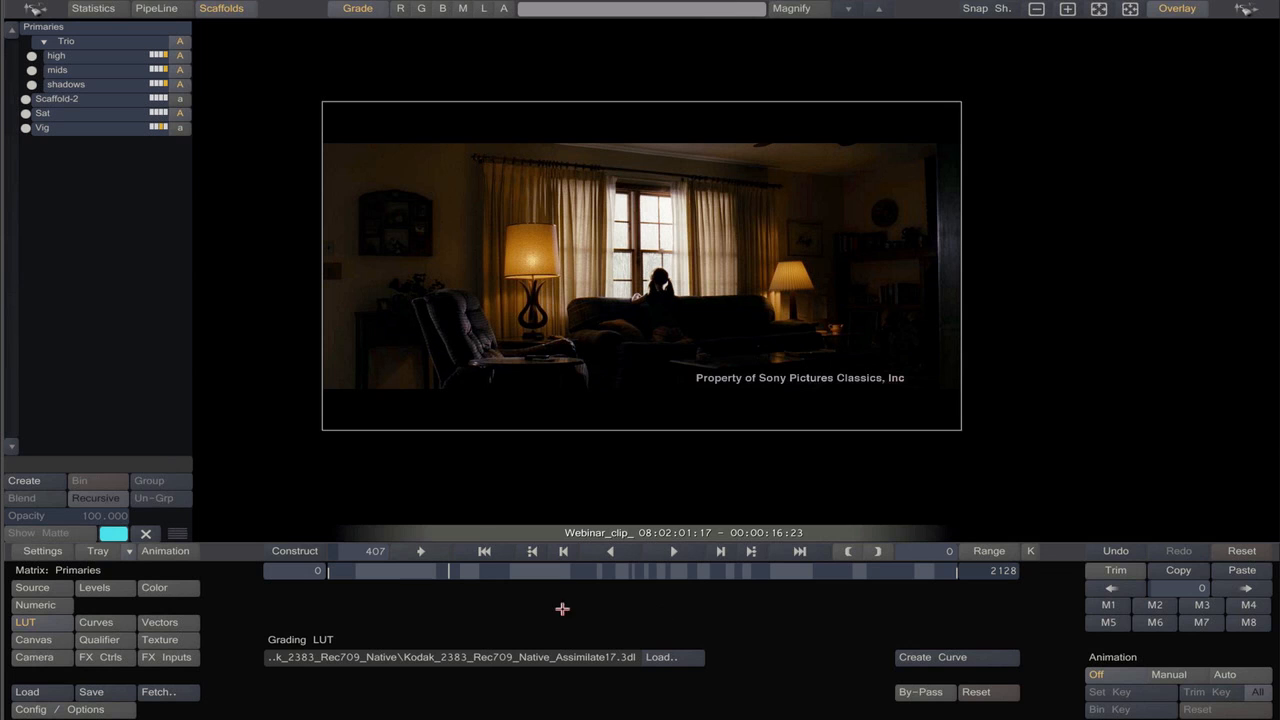
Step through the shots, return to the first one and play the timeline to review the pasted look.
key(Right)
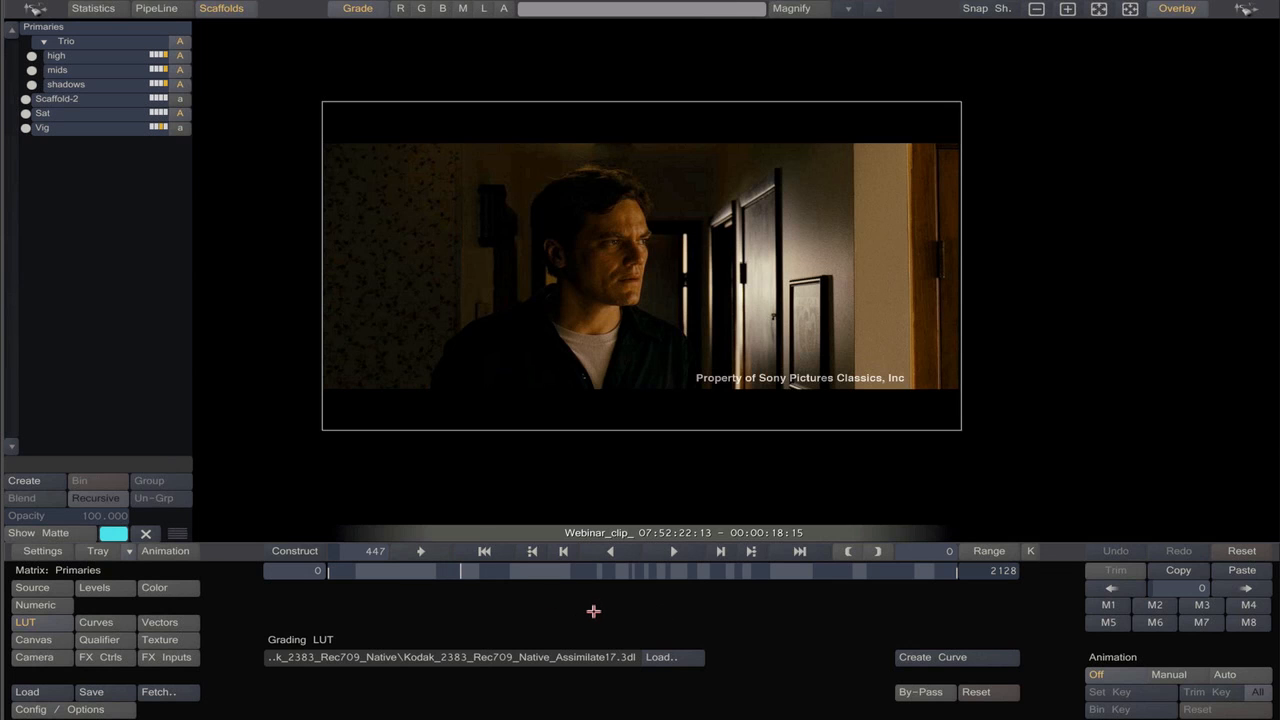
key(Right)
key(Right)
key(Right)
key(Right)
key(Right)
key(Right)
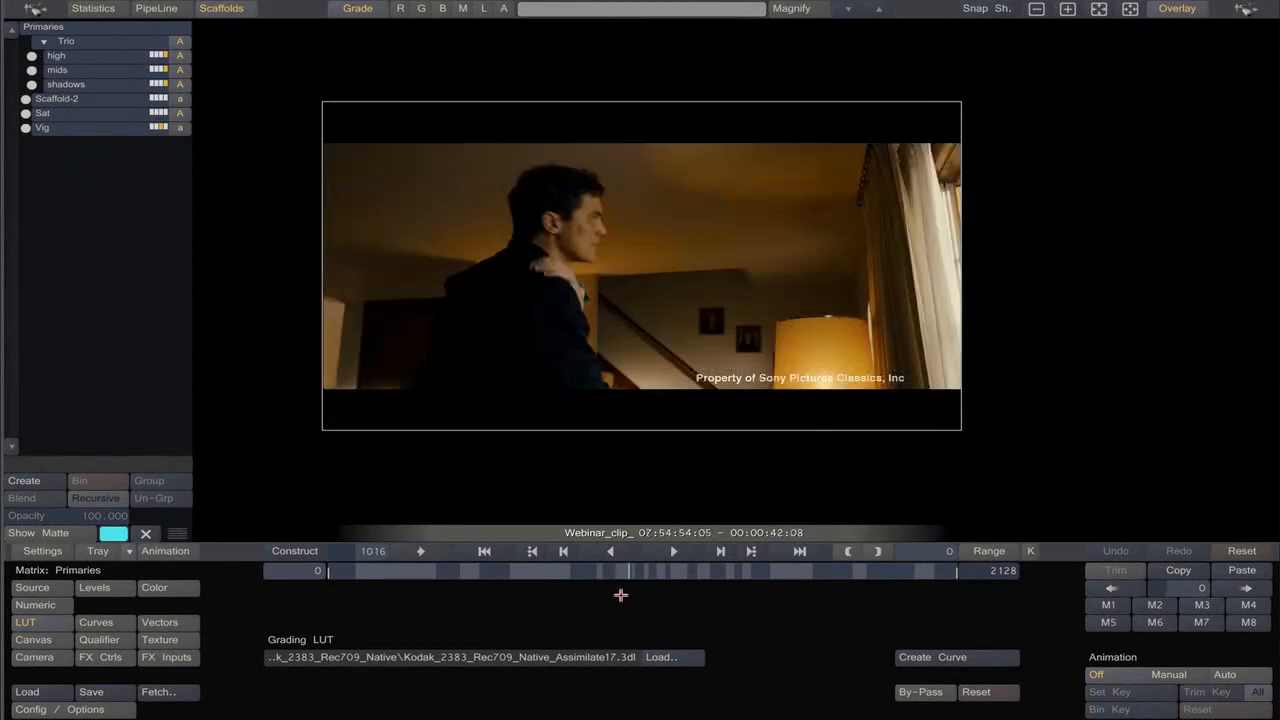
key(Left)
key(Left)
key(Left)
key(Left)
key(Left)
key(Left)
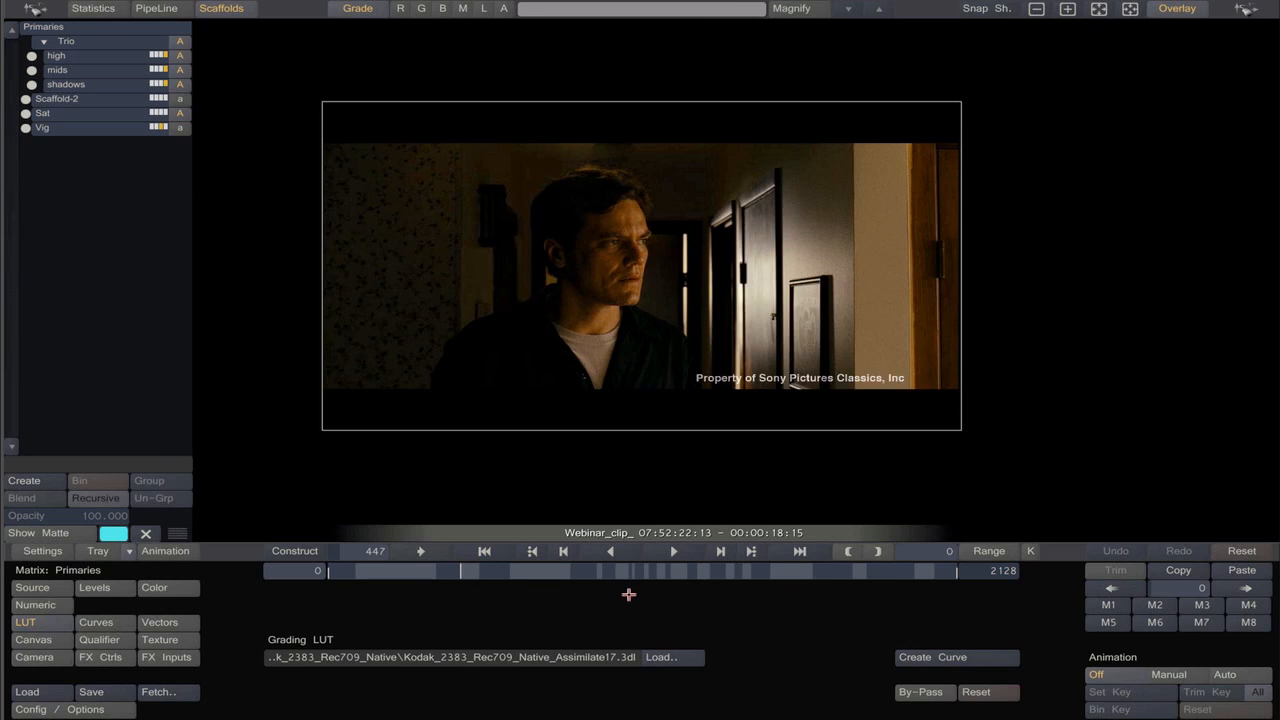
key(Left)
key(Left)
key(Left)
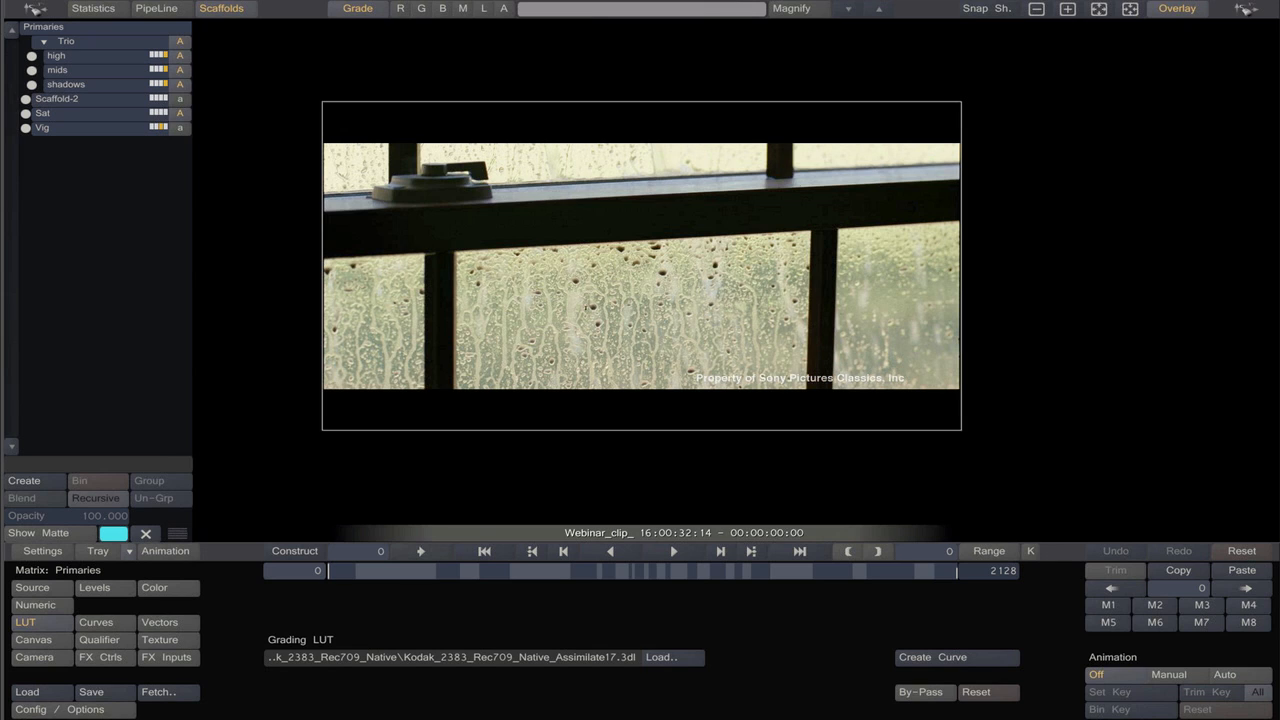
key(space)
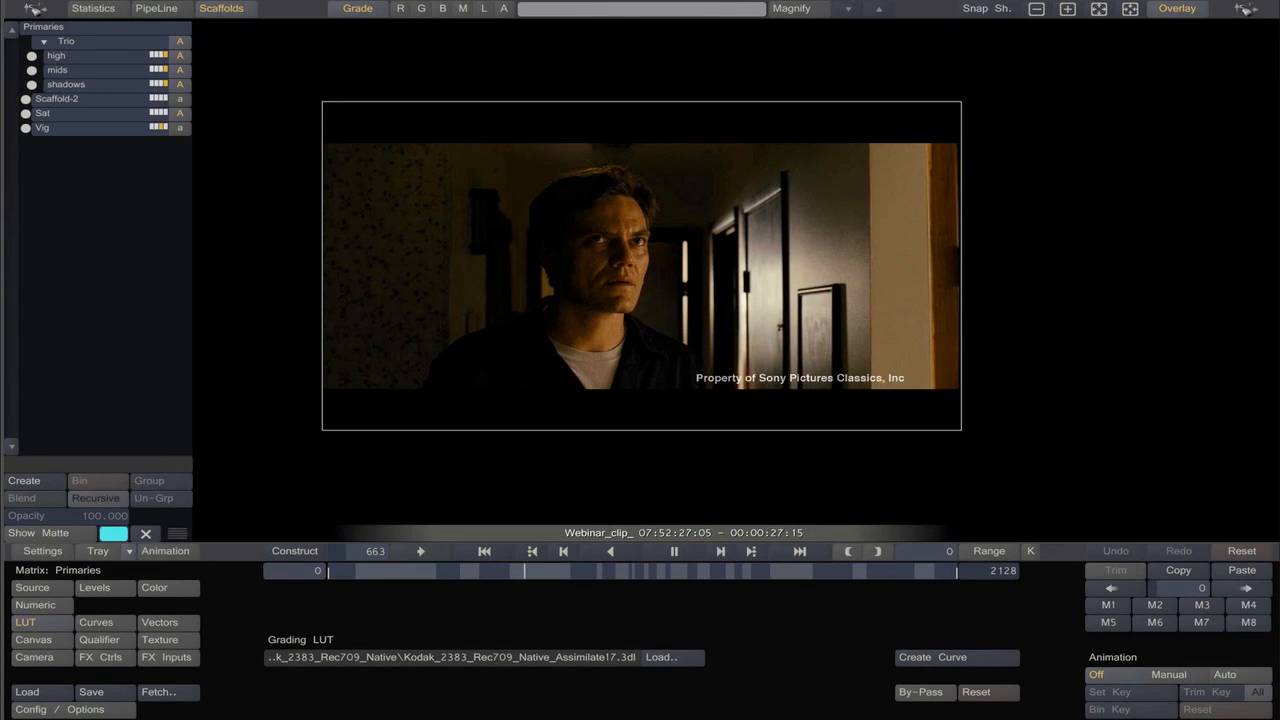
key(space)
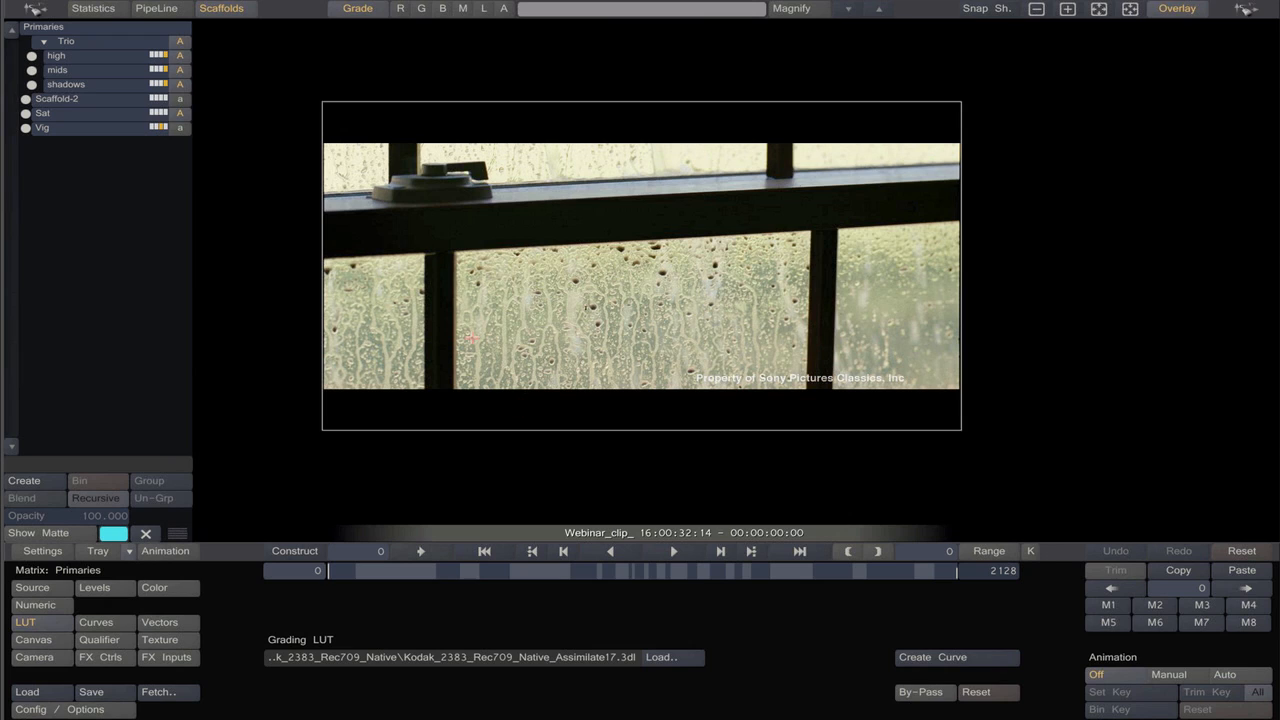
Raise the master offset of the first shot's Primaries to about 45.
click(94, 30)
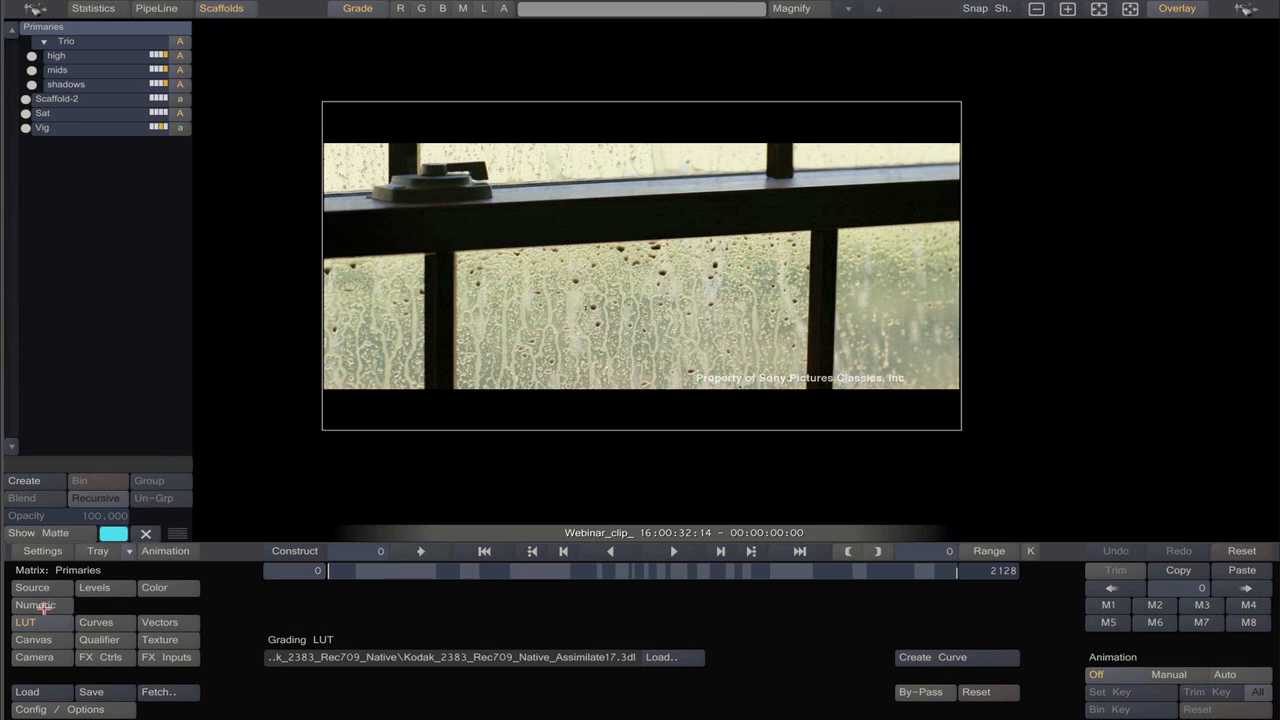
click(93, 589)
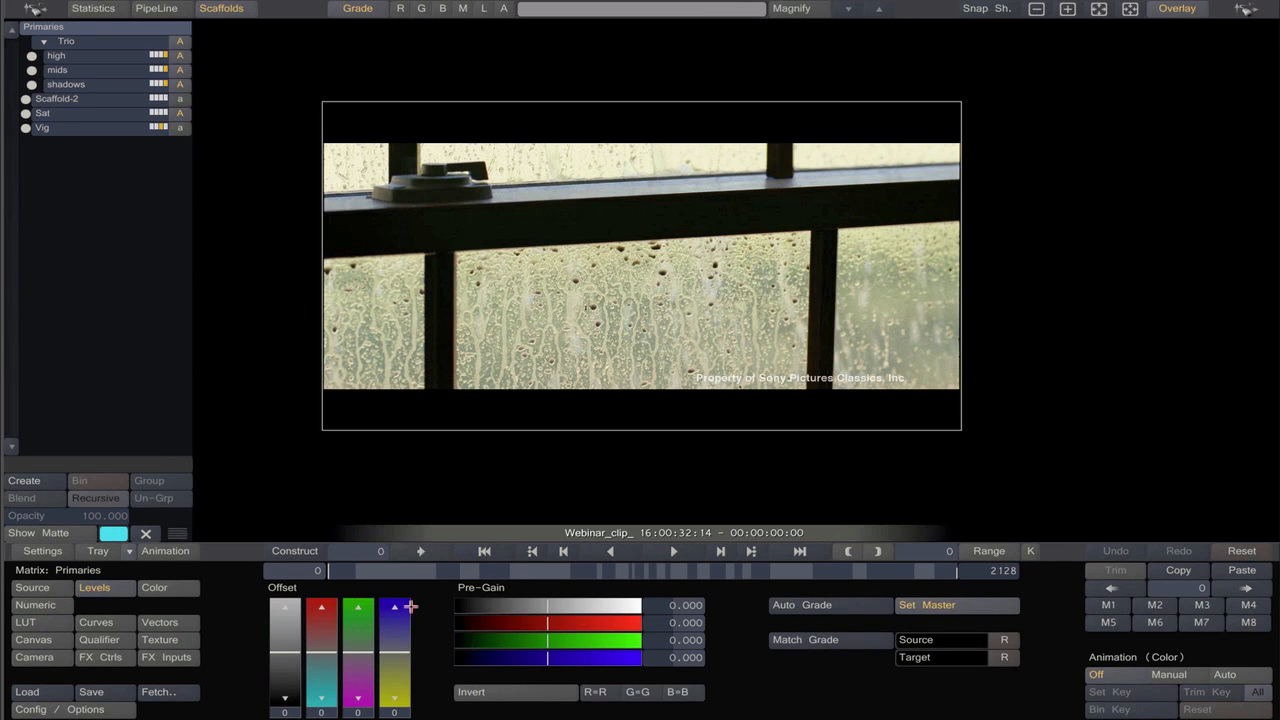
click(548, 618)
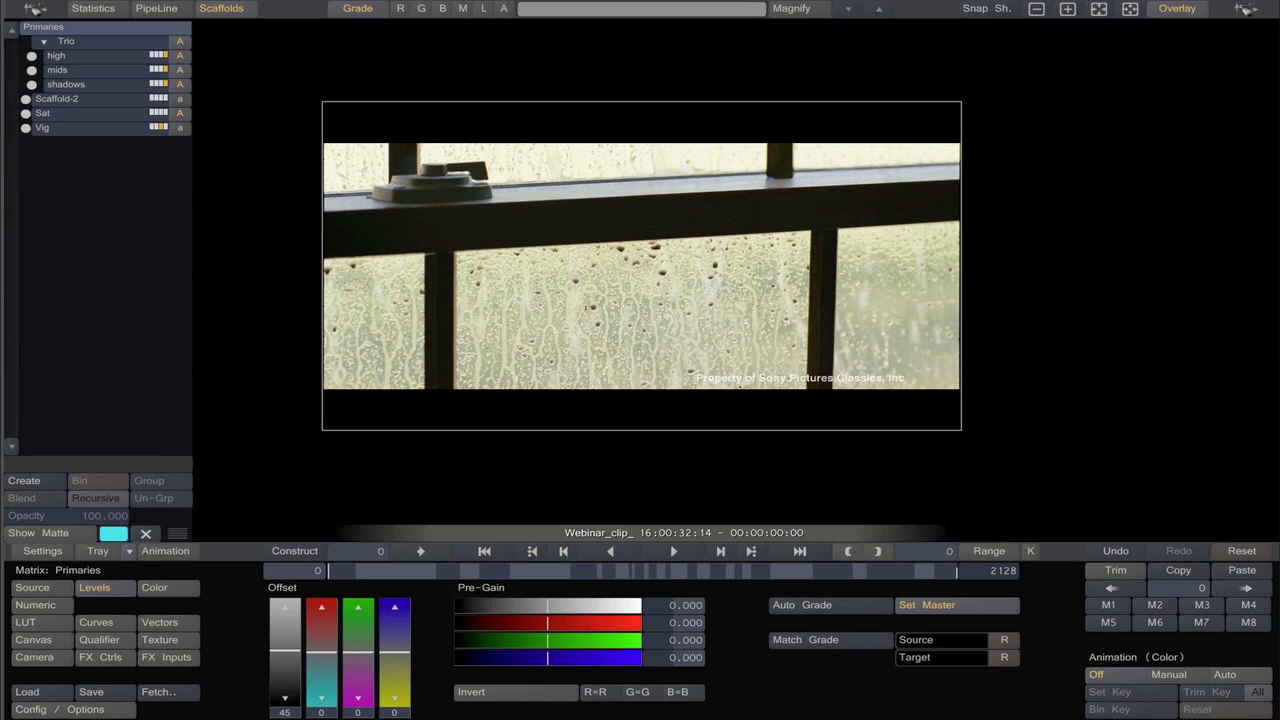
Lower the first shot's master gain to about -283 and shift its gain colour toward a warmer tint.
click(45, 605)
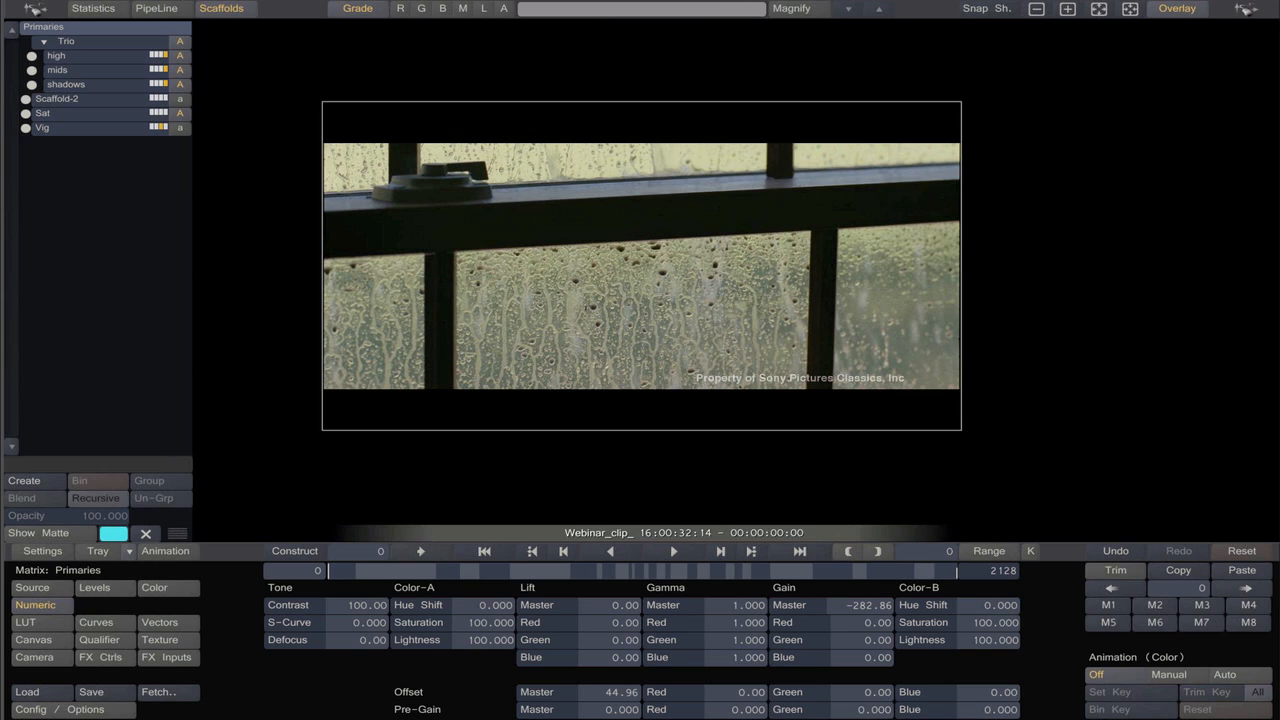
drag(868, 605, 873, 605)
click(843, 624)
click(738, 503)
click(157, 591)
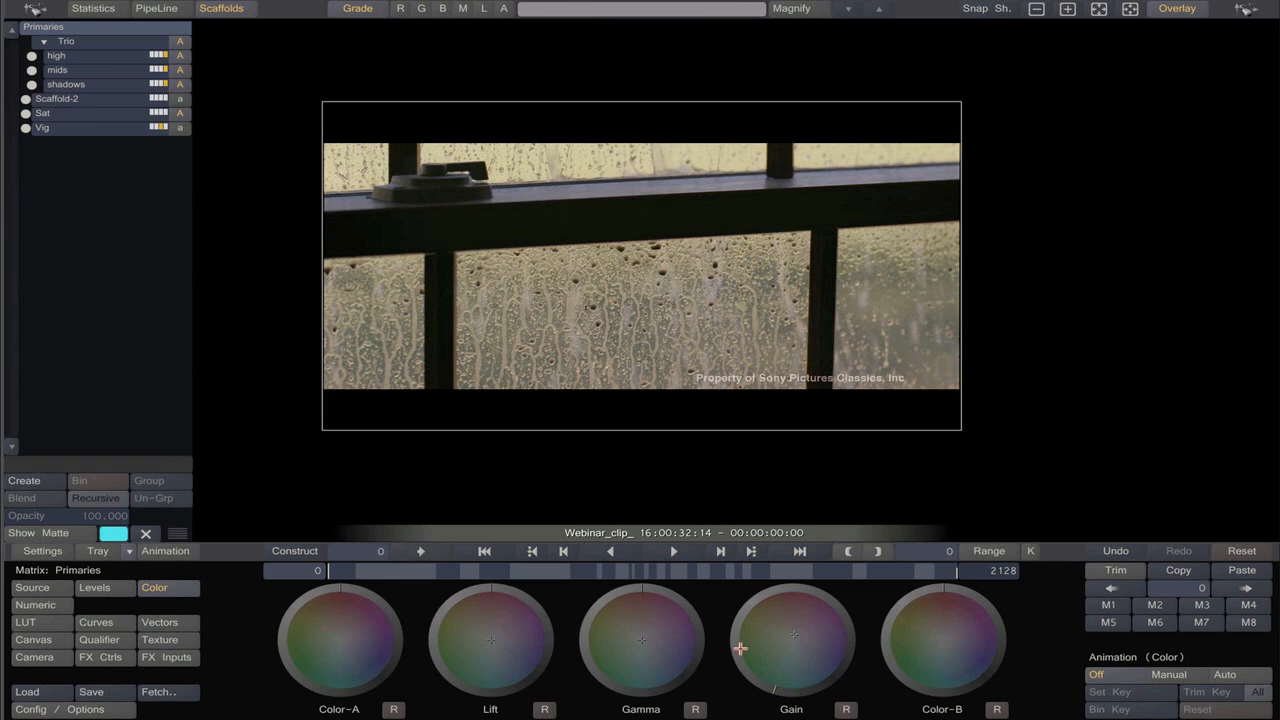
Set the hallway shot's Primaries at frame 345 to about -205 master lift, -330 master gain and 274 master offset.
click(36, 606)
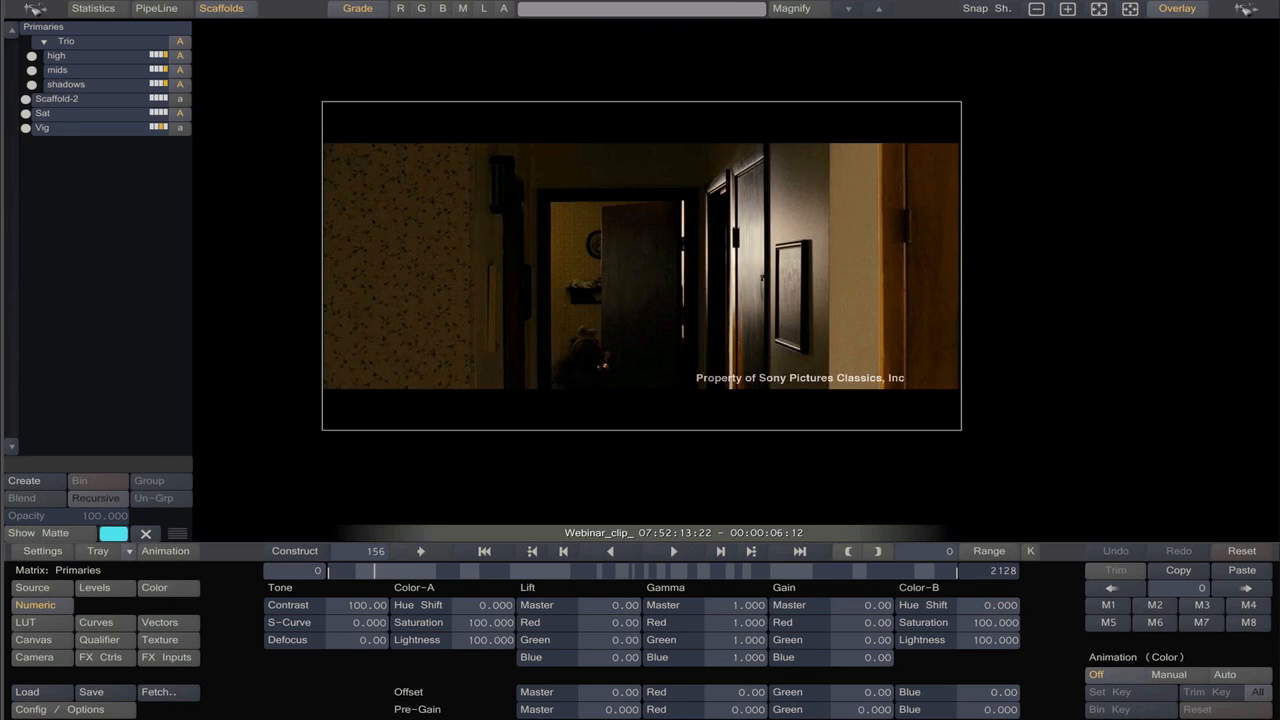
key(space)
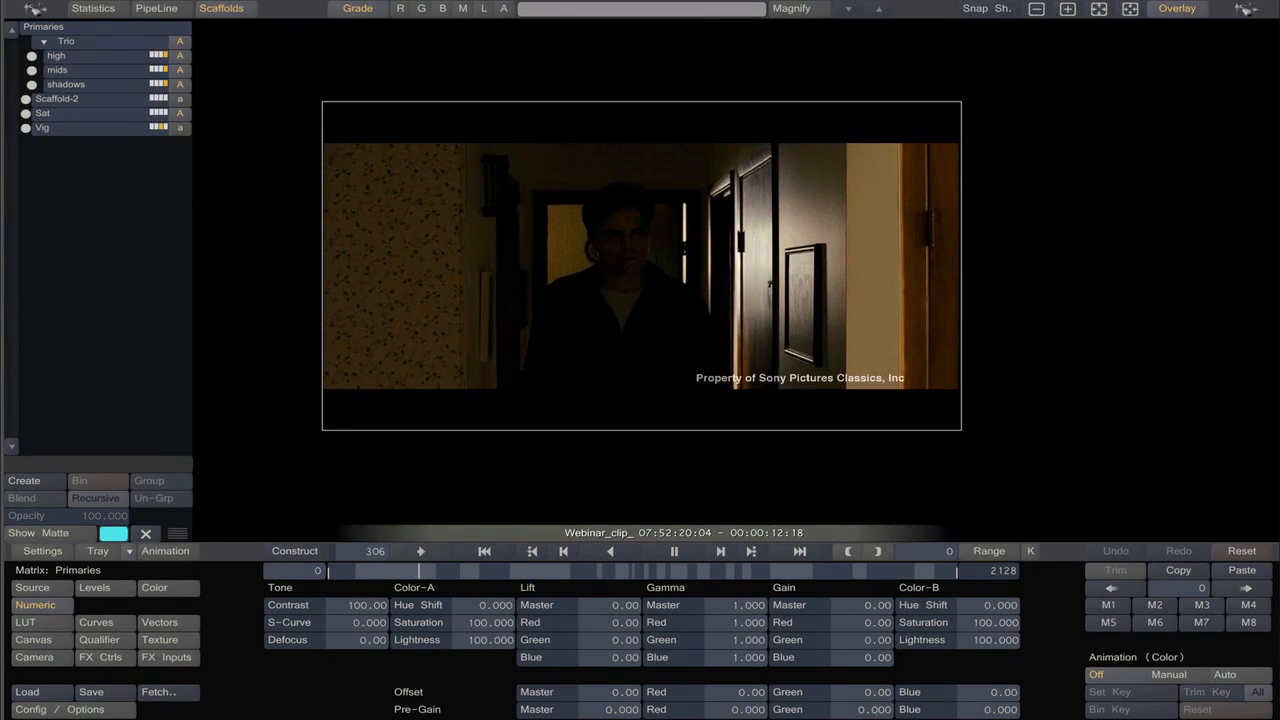
key(space)
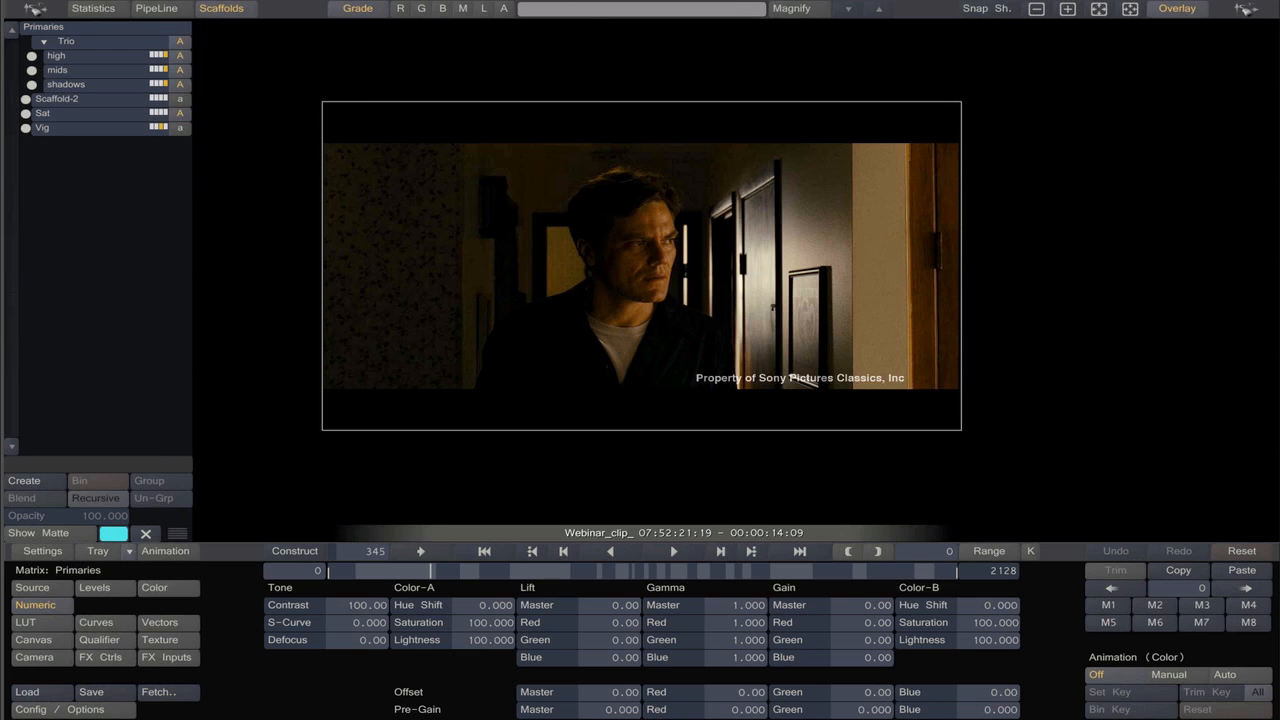
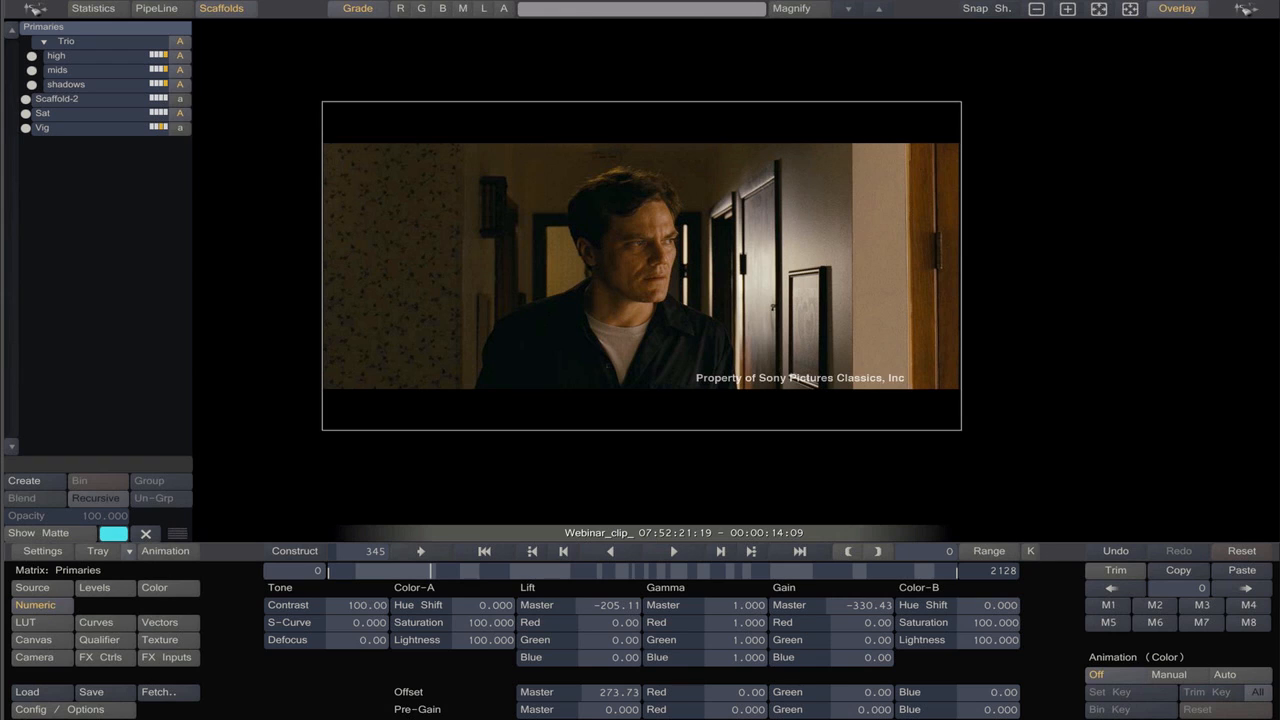
Reduce the saturation in the hallway shot's Sat scaffold.
click(78, 114)
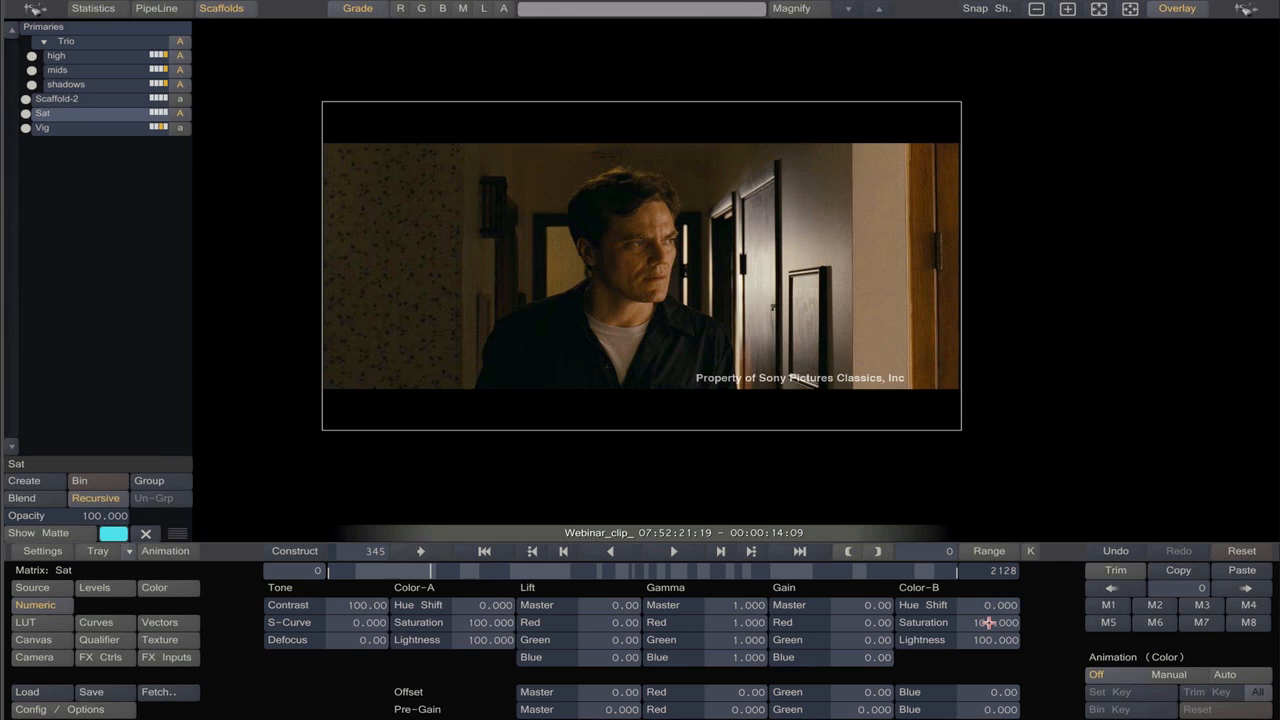
drag(971, 628, 1012, 623)
drag(996, 634, 995, 637)
key(g)
Shift the gain colour of the hallway shot's Primaries toward a cooler, bluish tint and play the shot back.
click(70, 27)
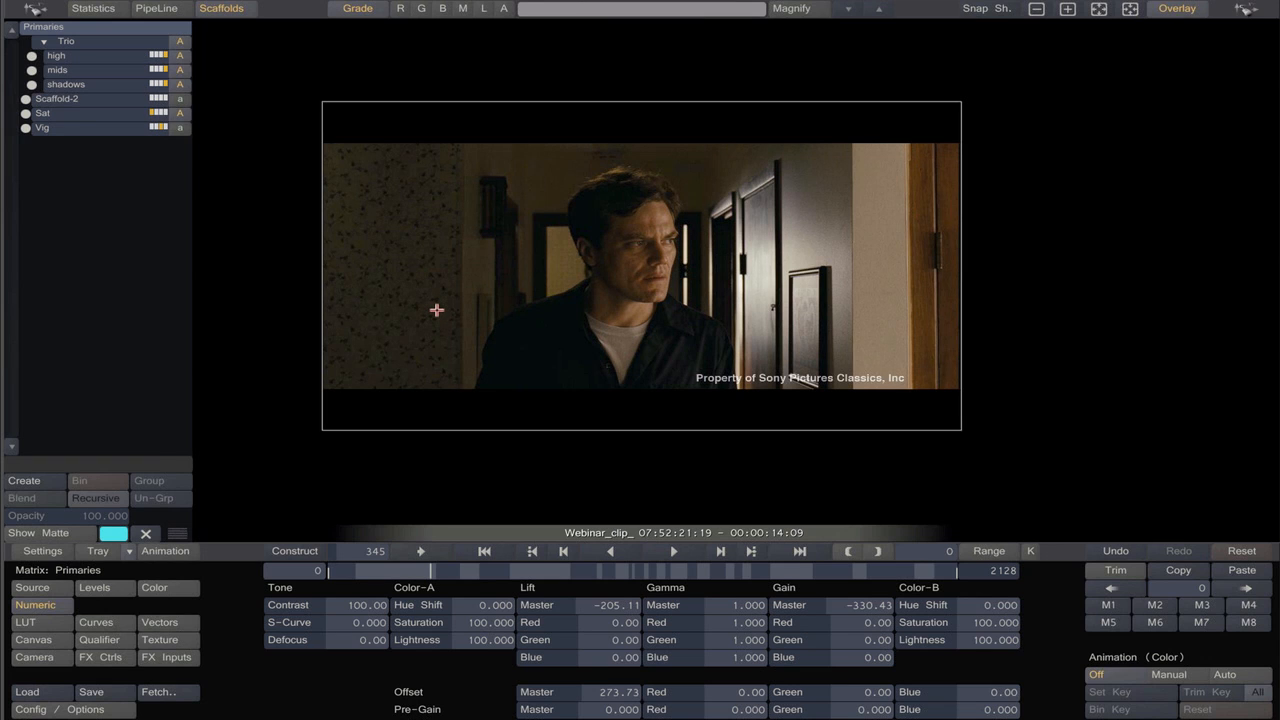
click(436, 311)
click(437, 310)
click(437, 310)
click(437, 310)
click(438, 312)
click(438, 312)
click(439, 311)
click(165, 590)
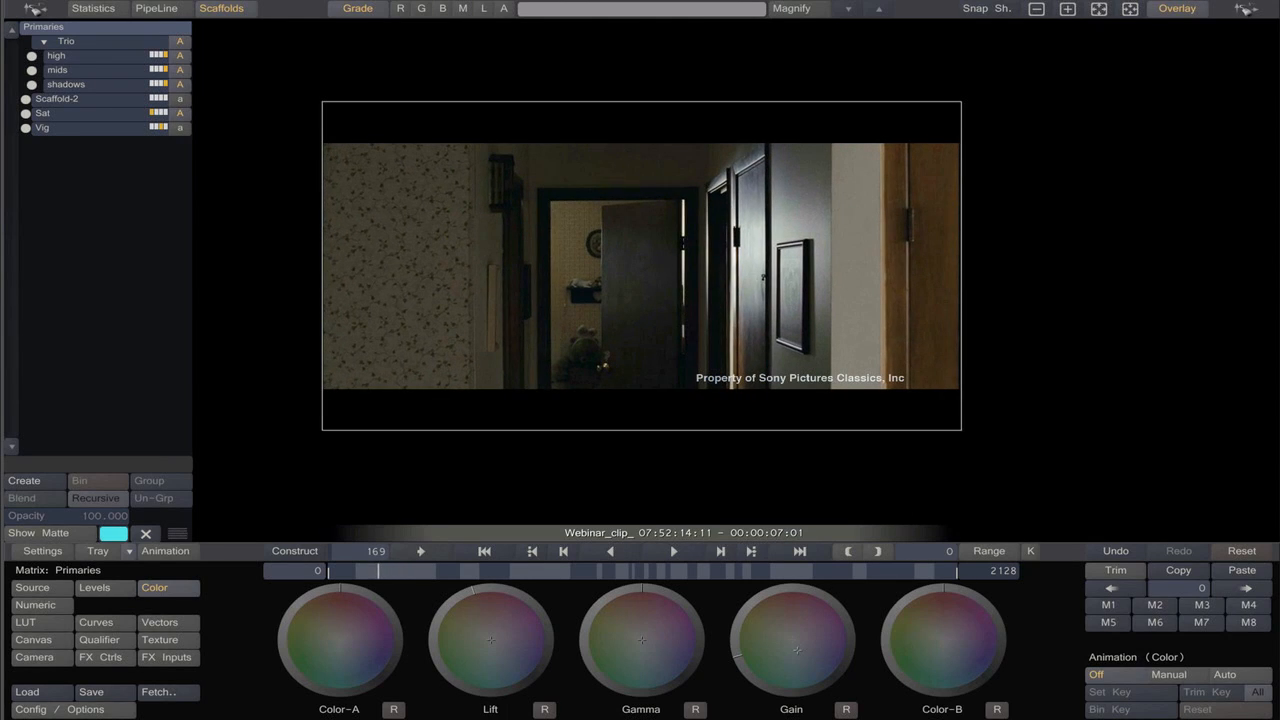
key(space)
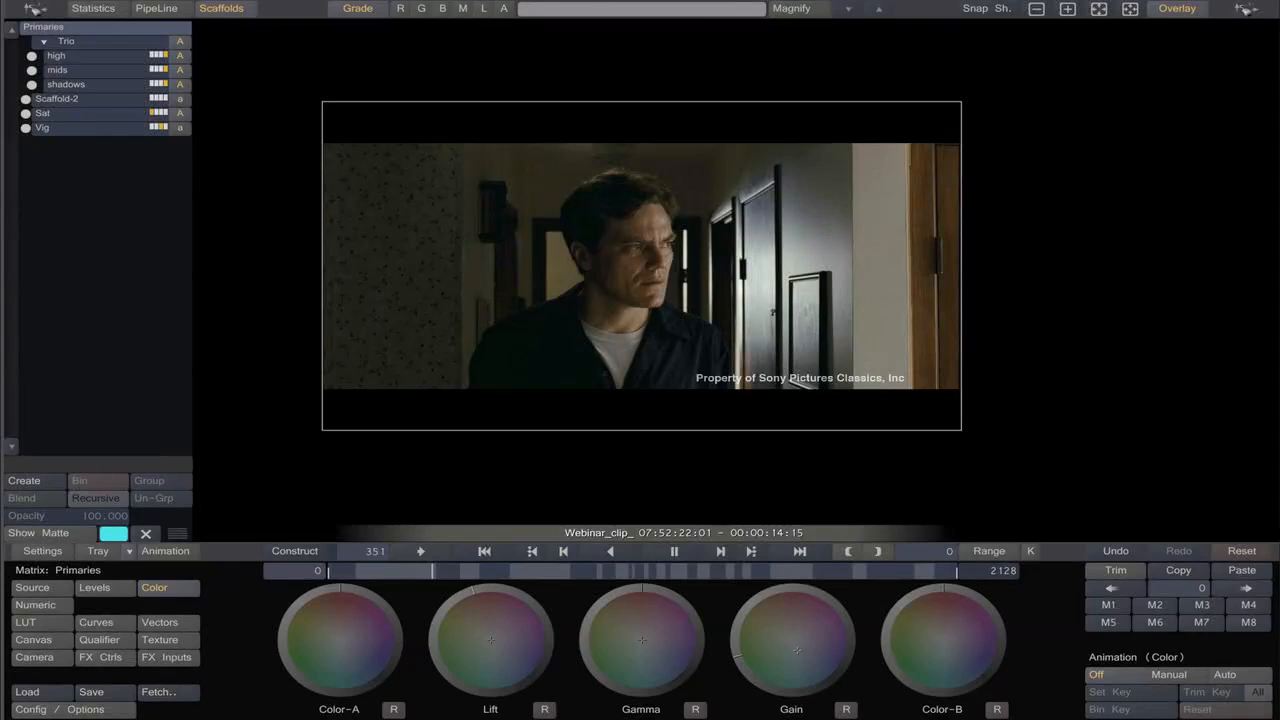
Set the hallway shot's Primaries lift to about red 42, green -43, blue -28 and its gain to red -100, green -51, blue 233.
key(space)
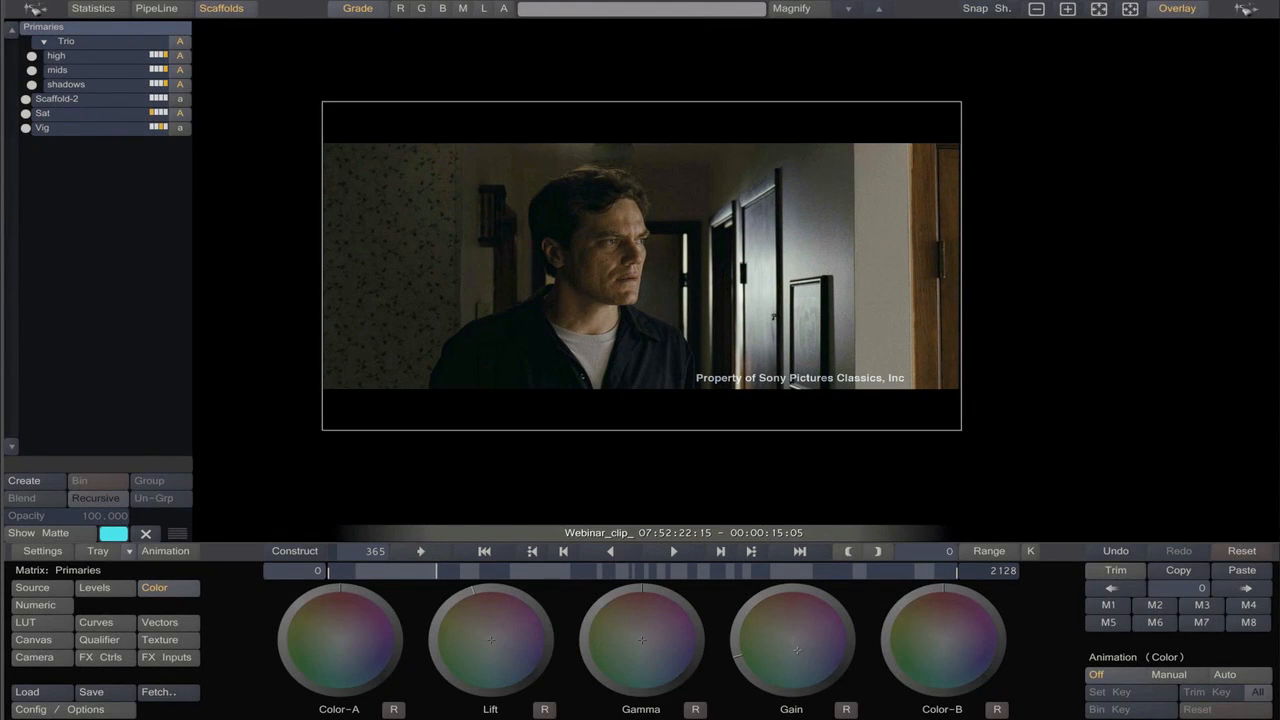
key(Left)
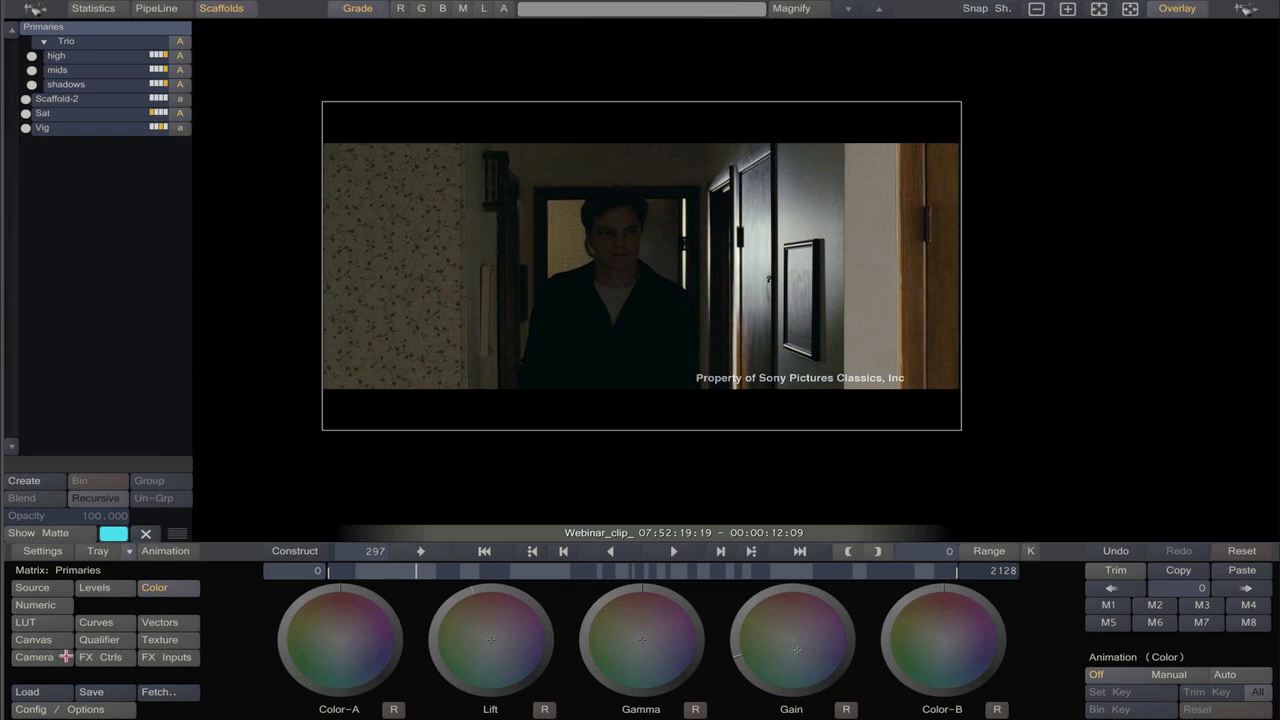
click(35, 606)
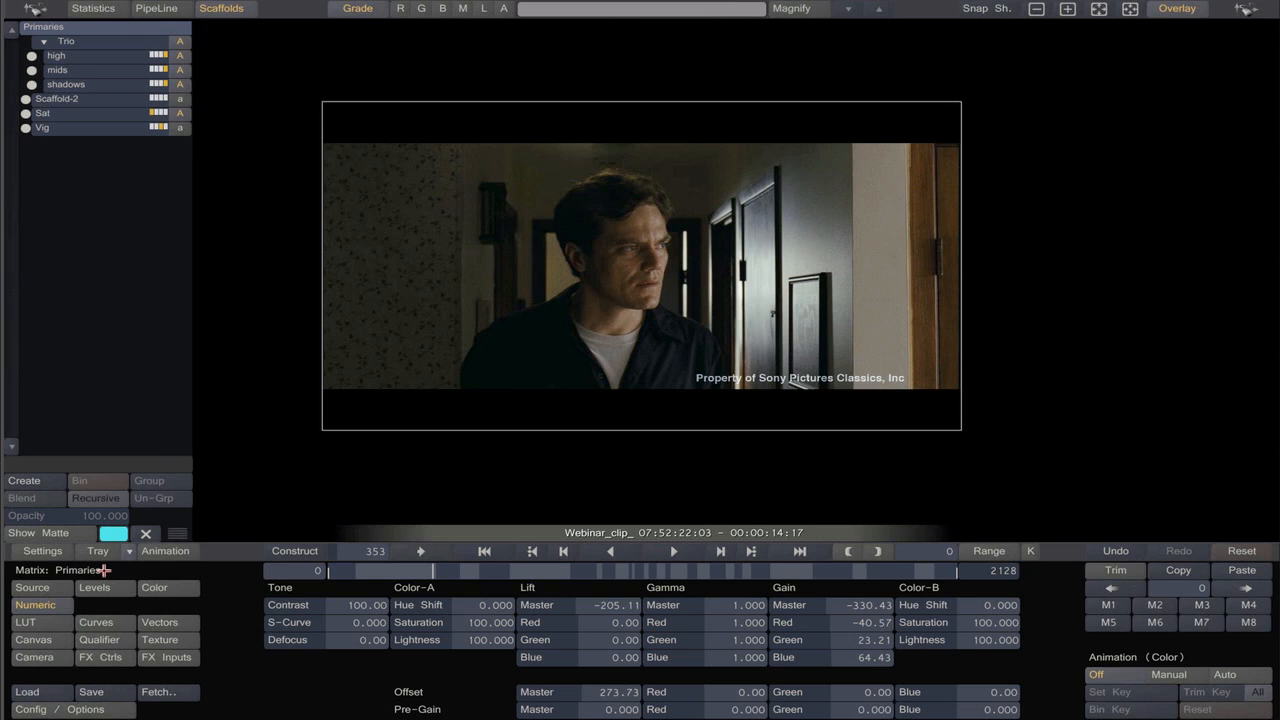
key(Left)
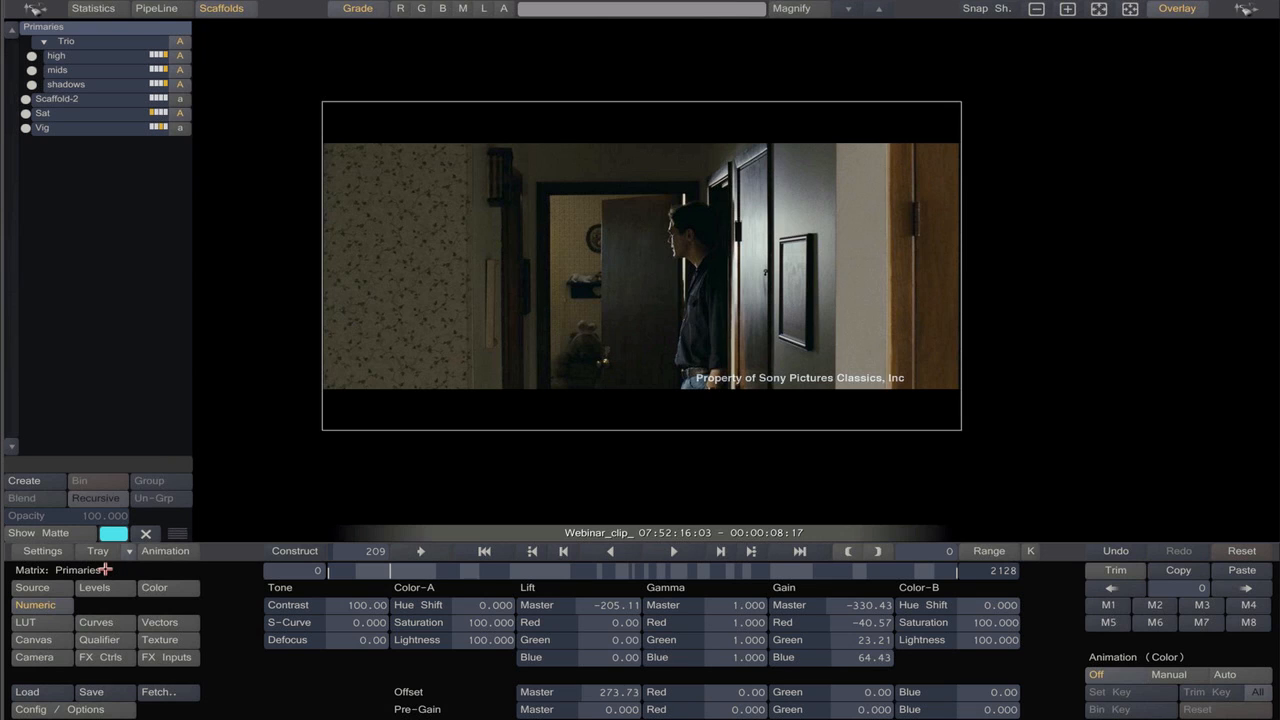
key(space)
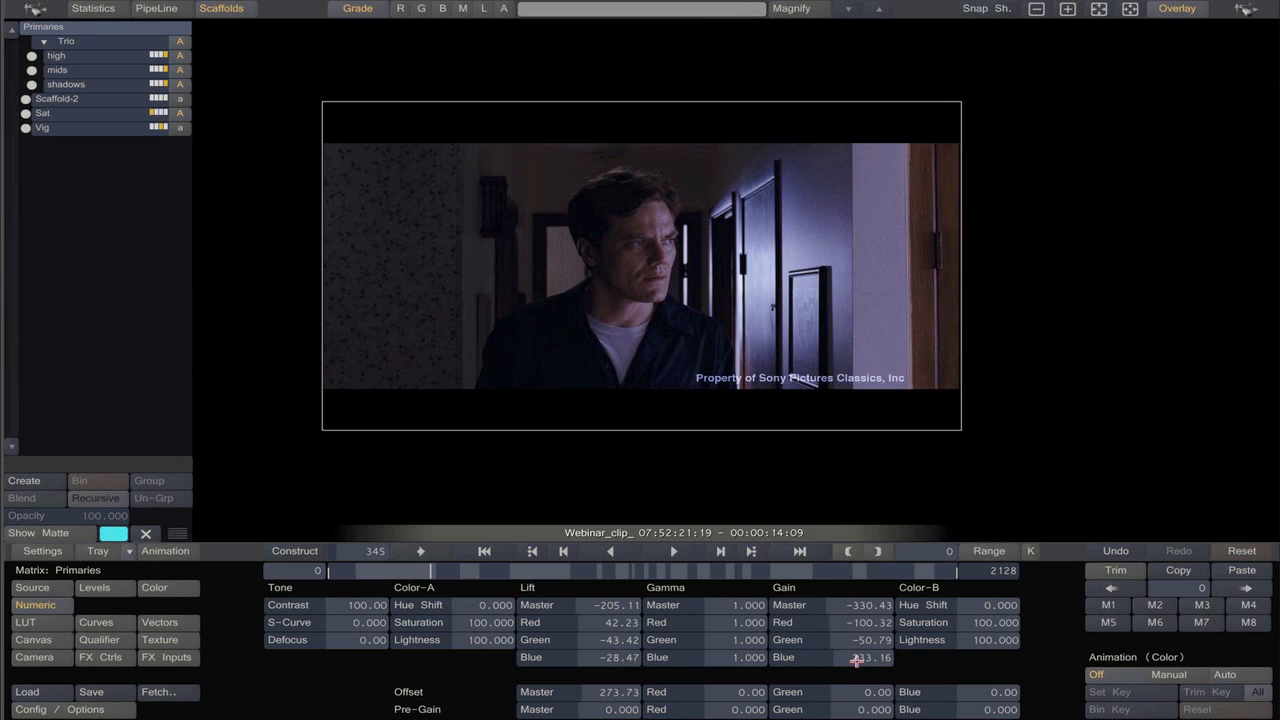
Try a blue gain of 50 in the hallway shot's Primaries and lower it further to 20.
click(150, 588)
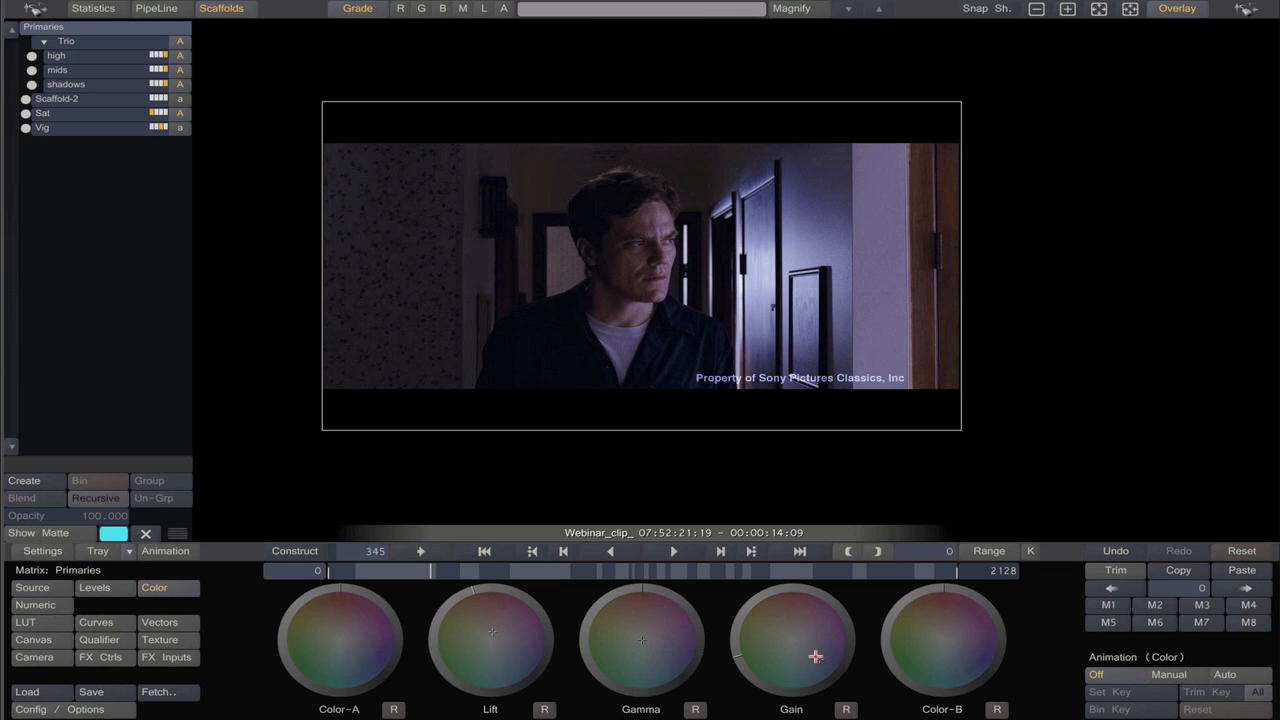
click(35, 605)
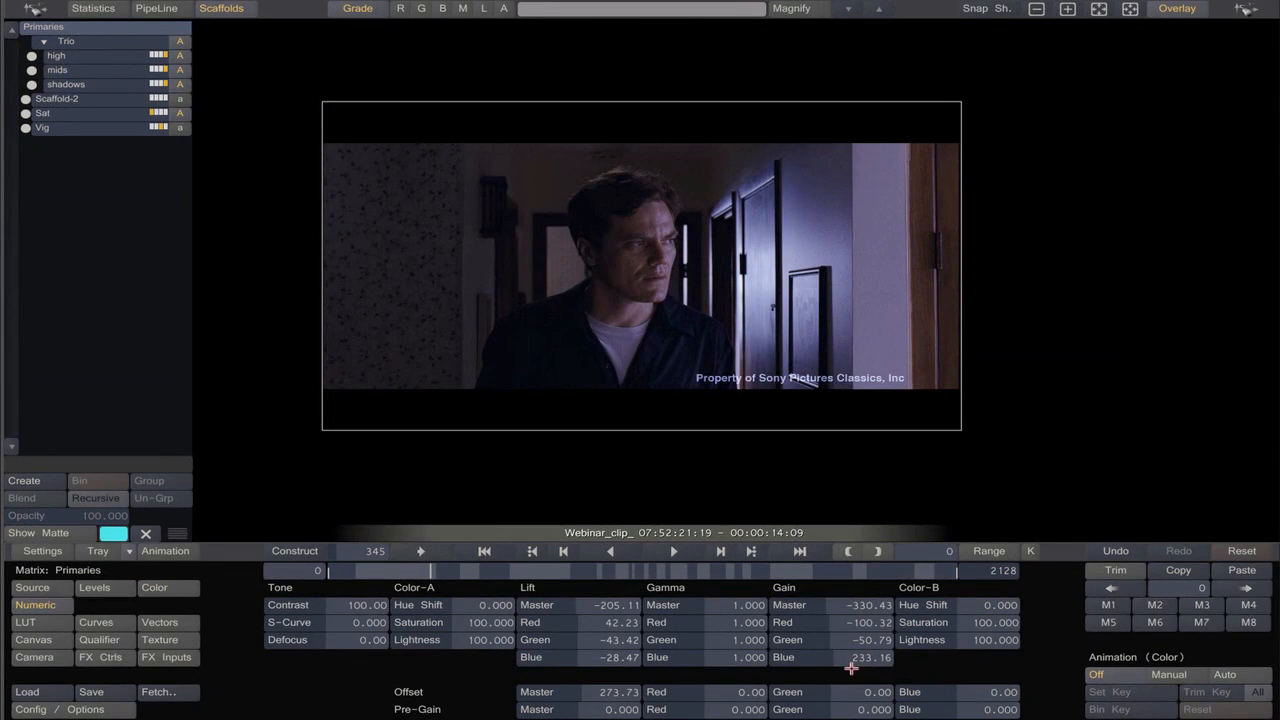
click(860, 657)
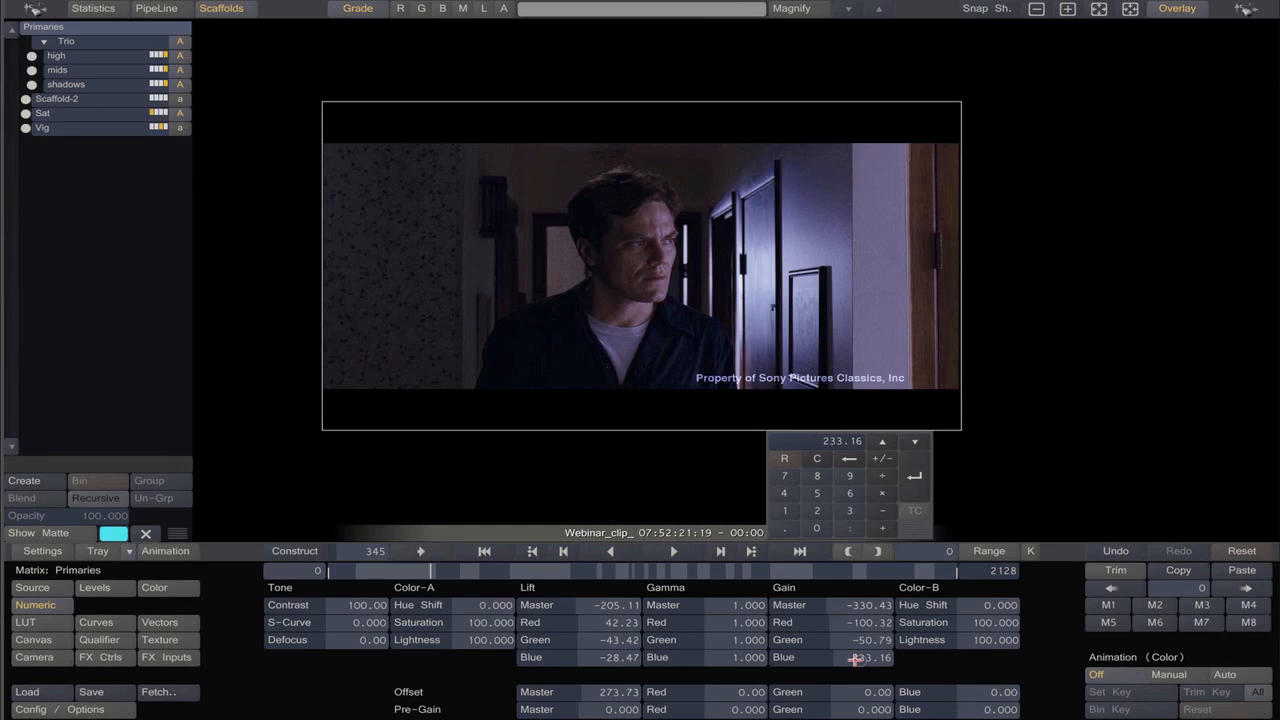
click(816, 493)
click(818, 530)
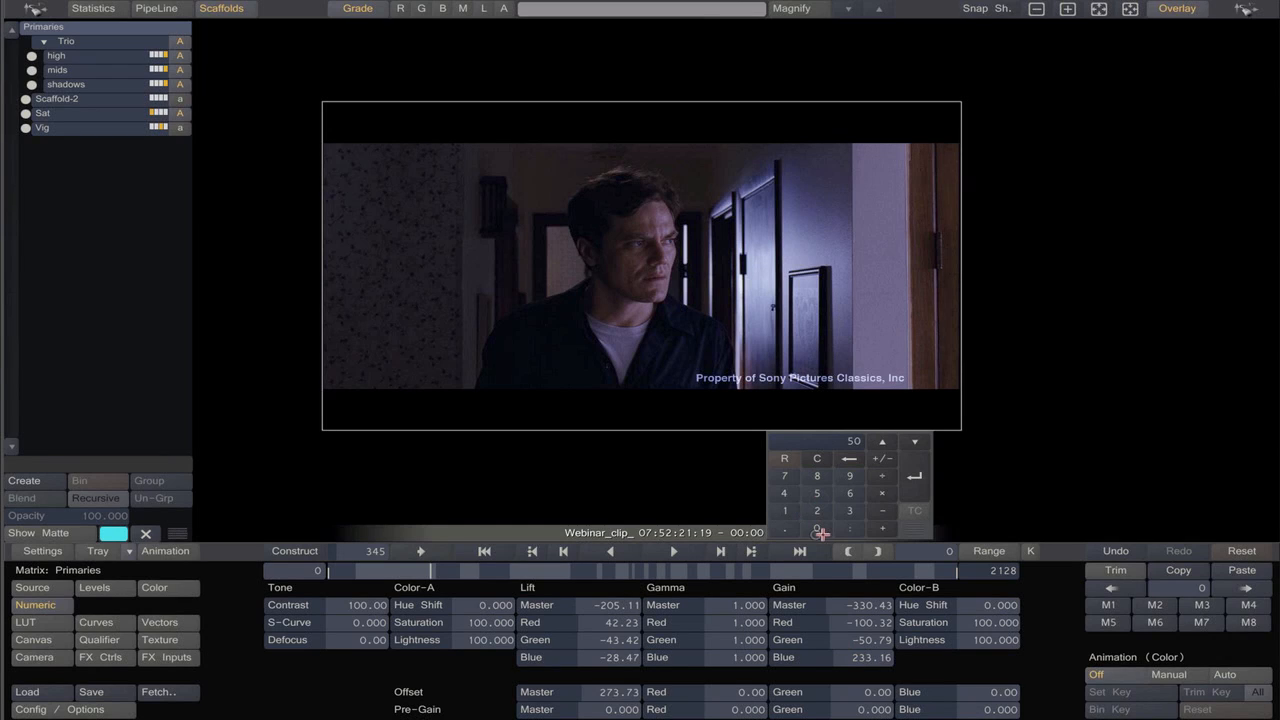
click(917, 478)
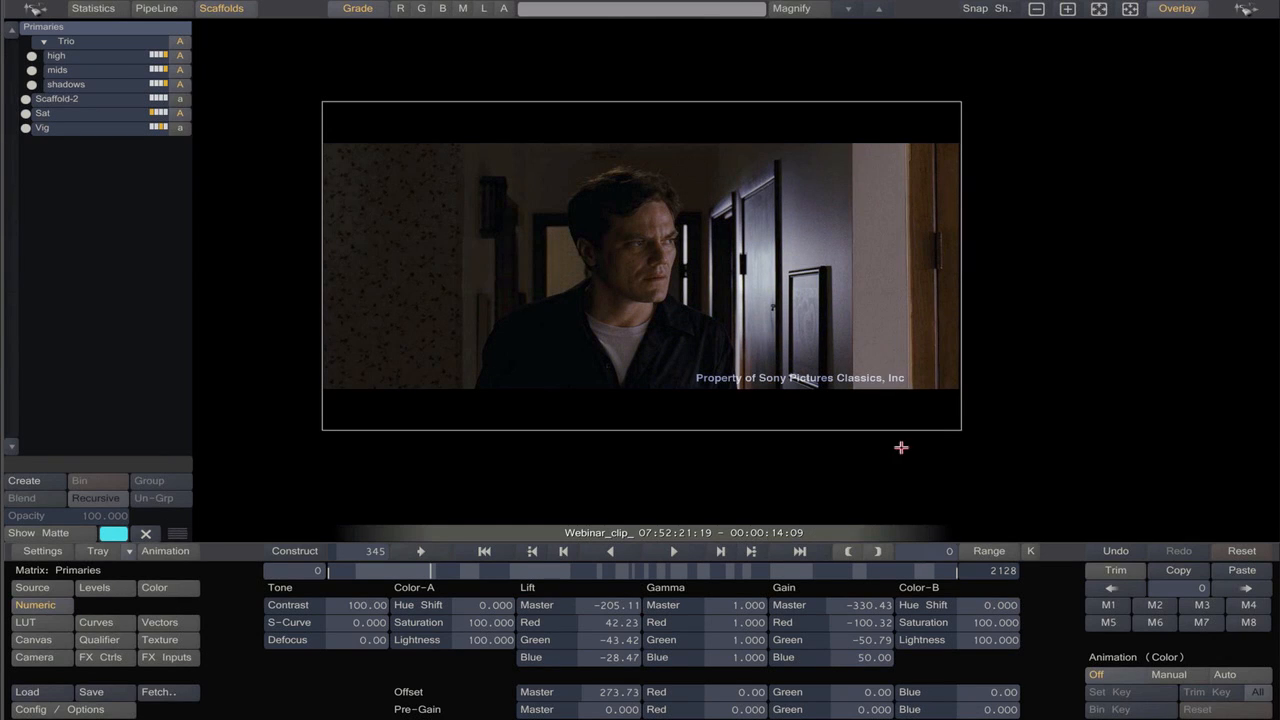
click(866, 653)
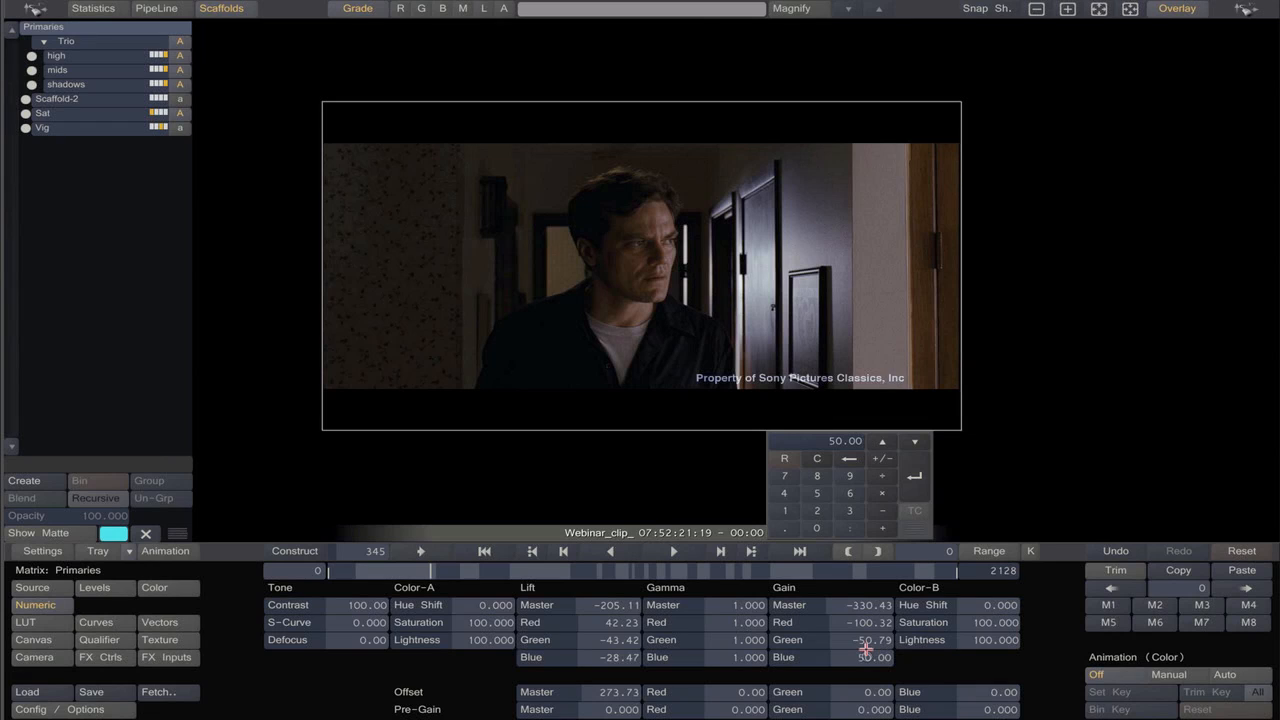
click(816, 510)
click(816, 528)
click(913, 476)
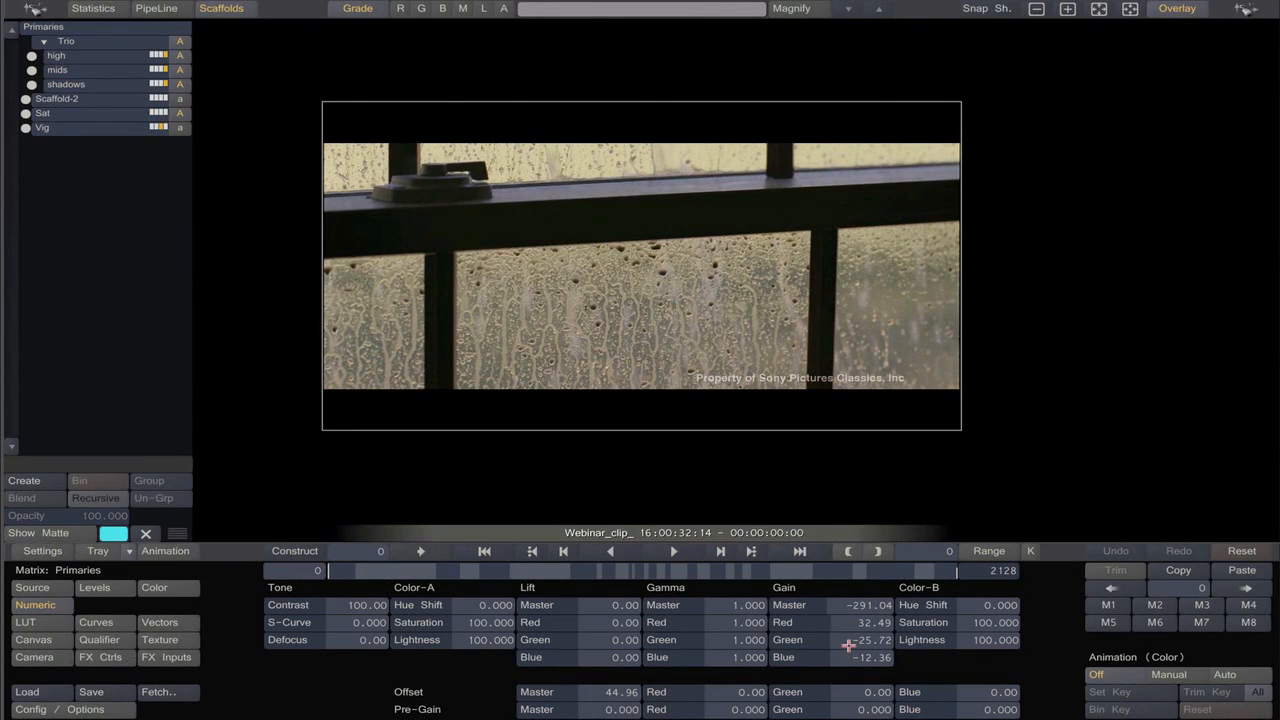
Play the clip from its start into the hallway shot and set that shot's Primaries contrast to 131.
key(space)
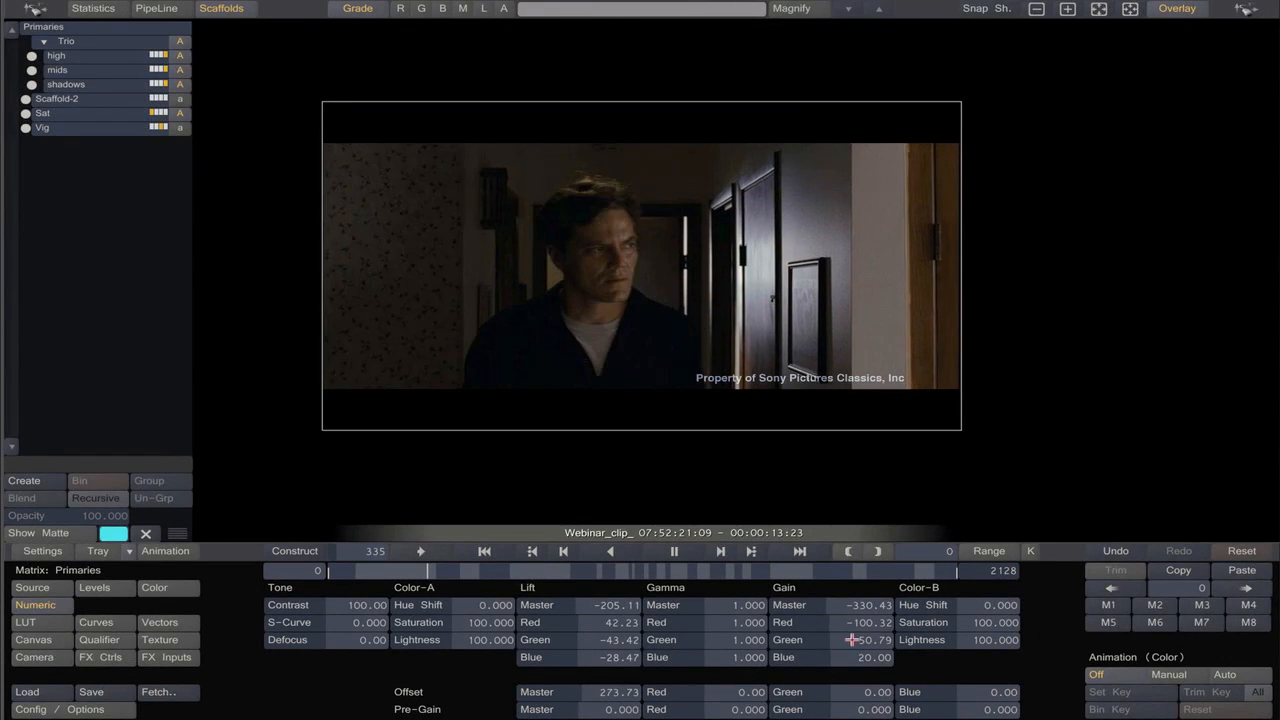
key(space)
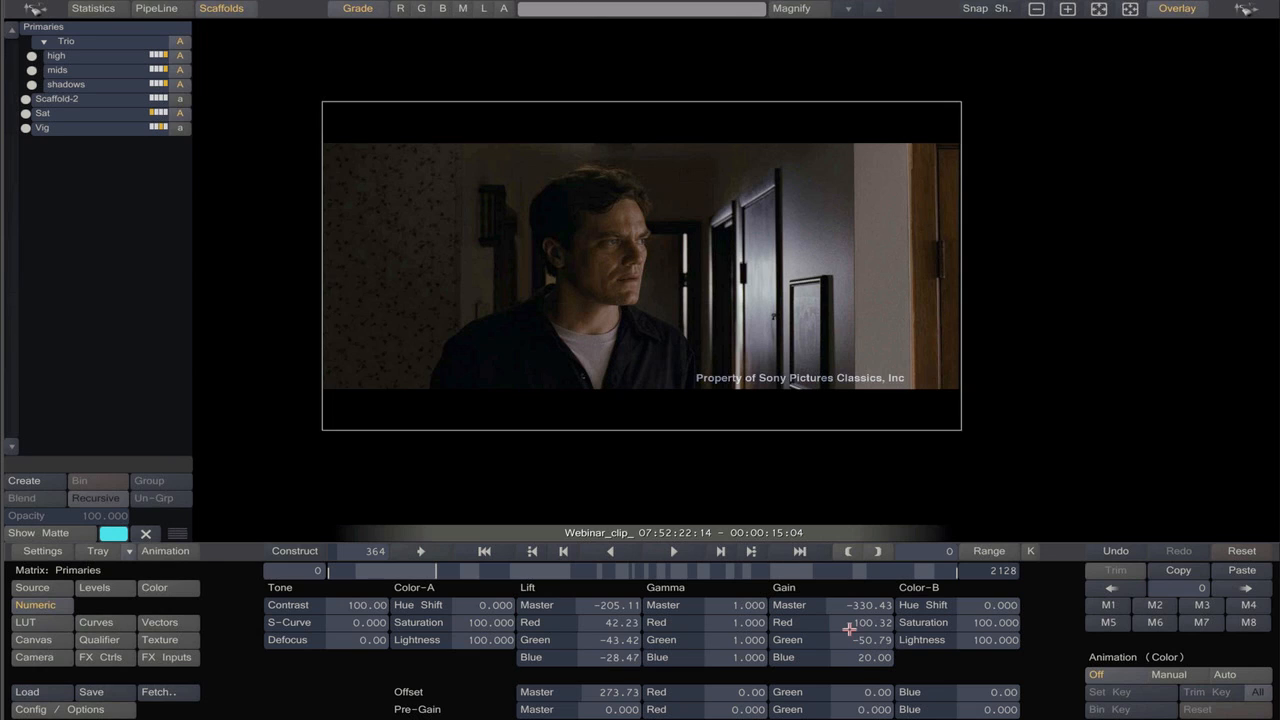
click(106, 30)
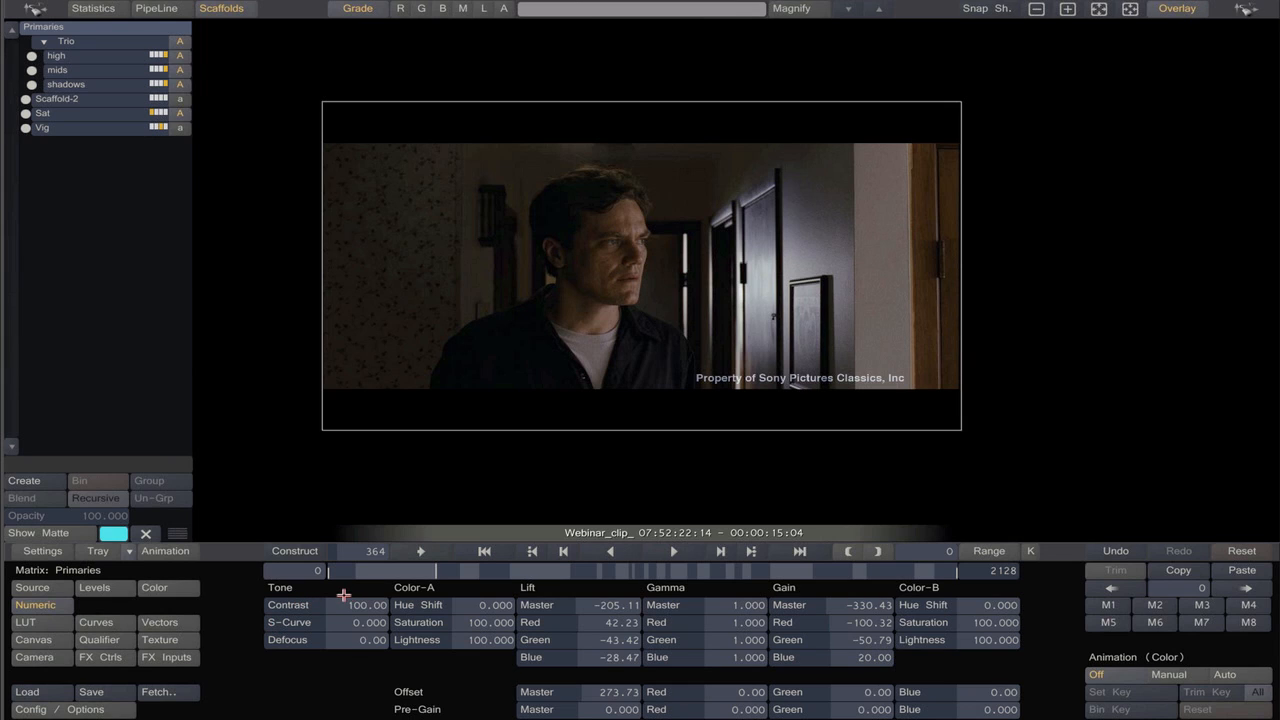
drag(337, 605, 340, 611)
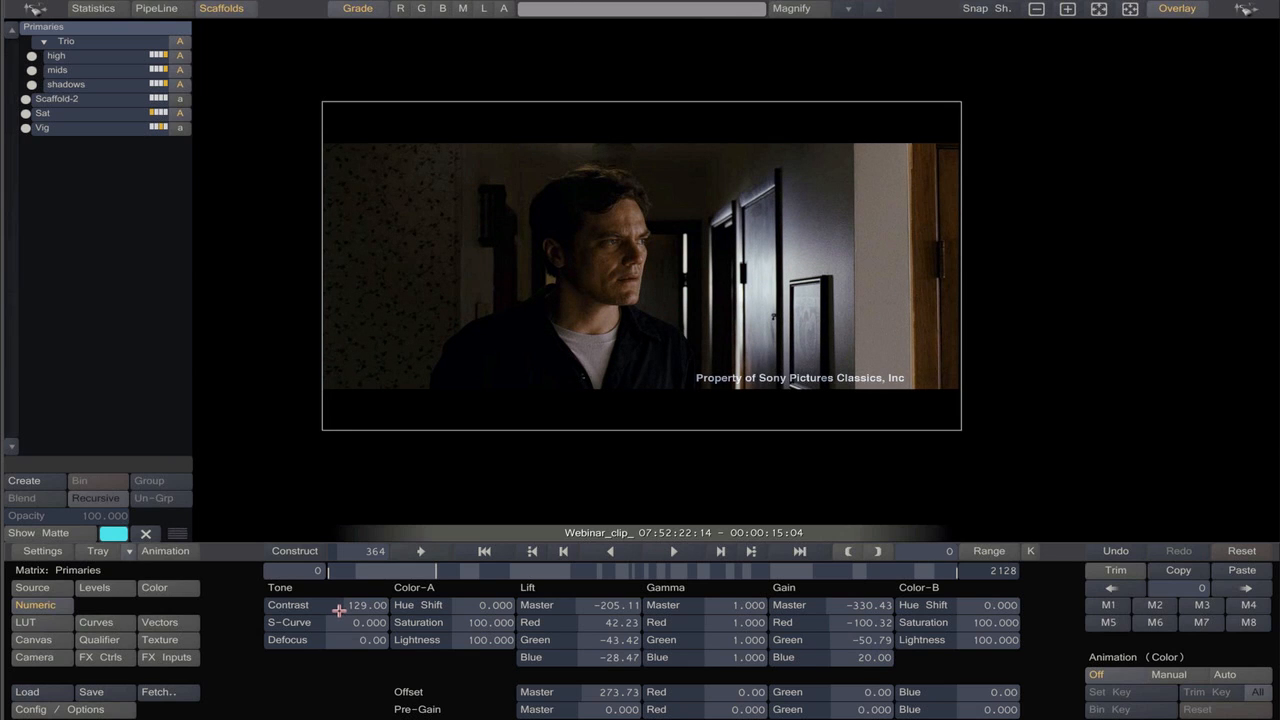
drag(339, 610, 338, 613)
Review the hallway shot's contrast by stepping through its frames and playing it on to the living-room shot.
key(Left)
key(Left)
key(Left)
key(Left)
key(Left)
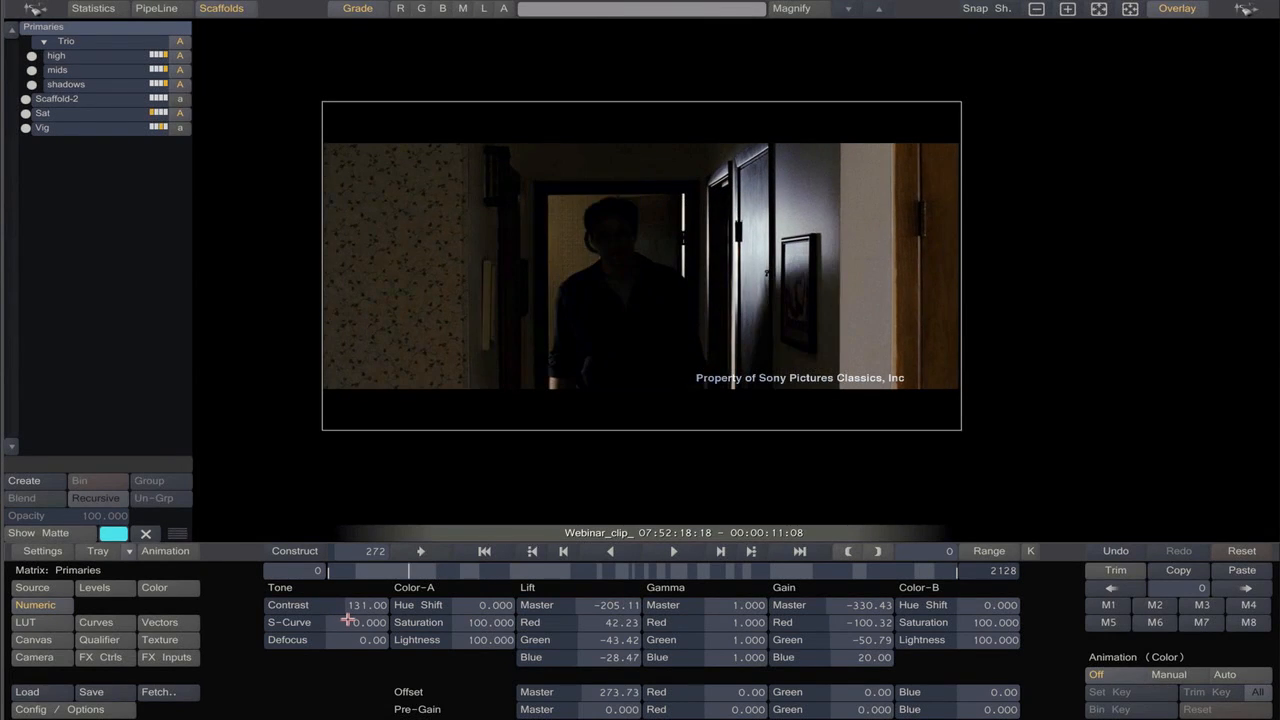
key(Left)
key(space)
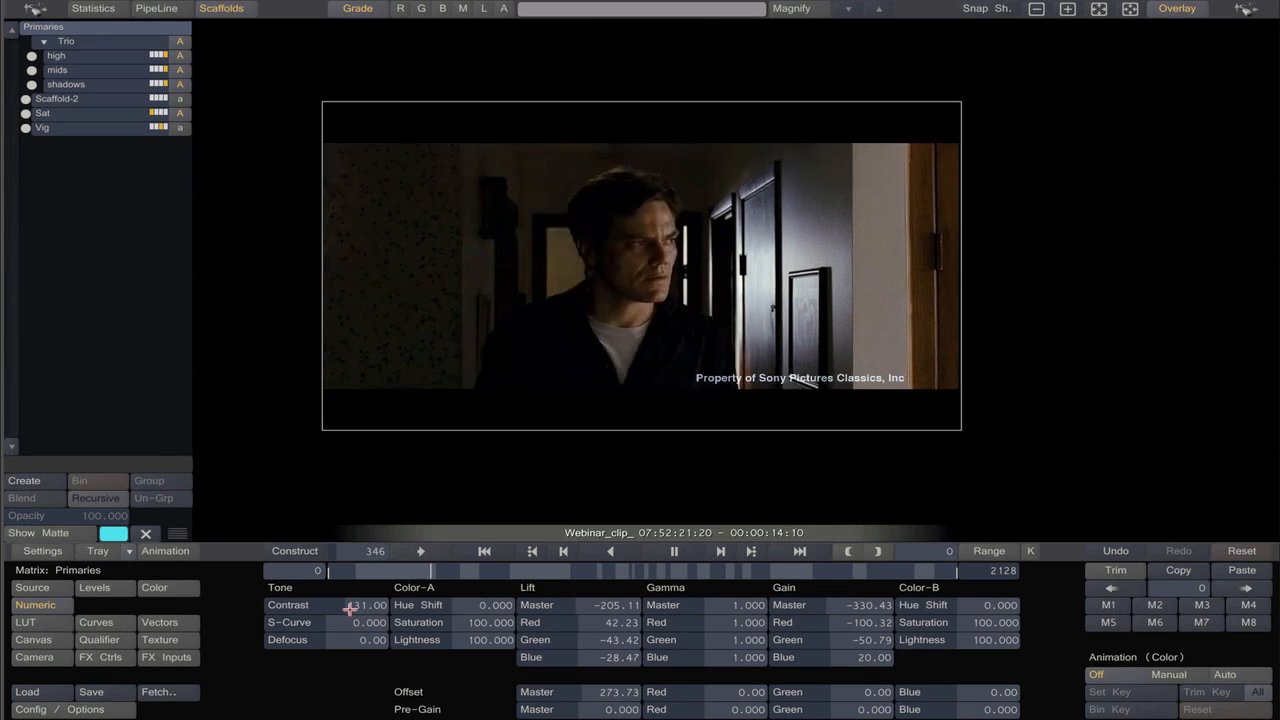
key(space)
key(shift+space)
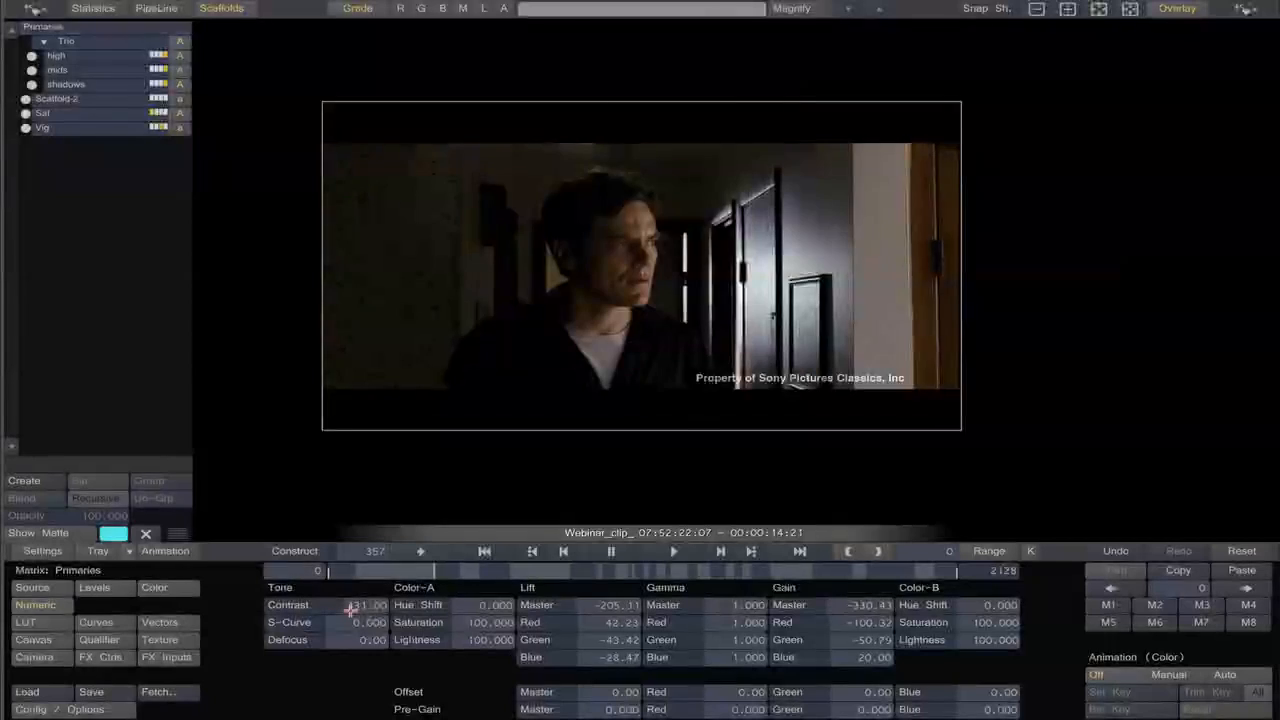
key(space)
key(Left)
key(Left)
key(Left)
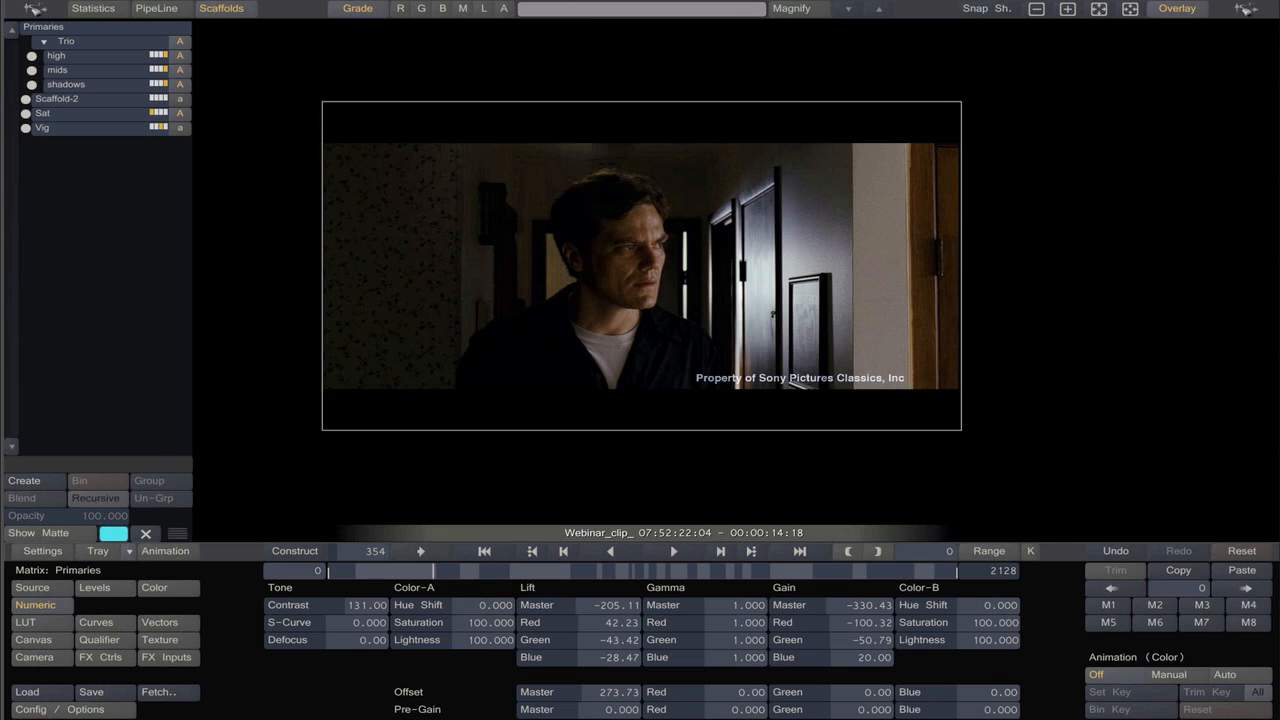
key(space)
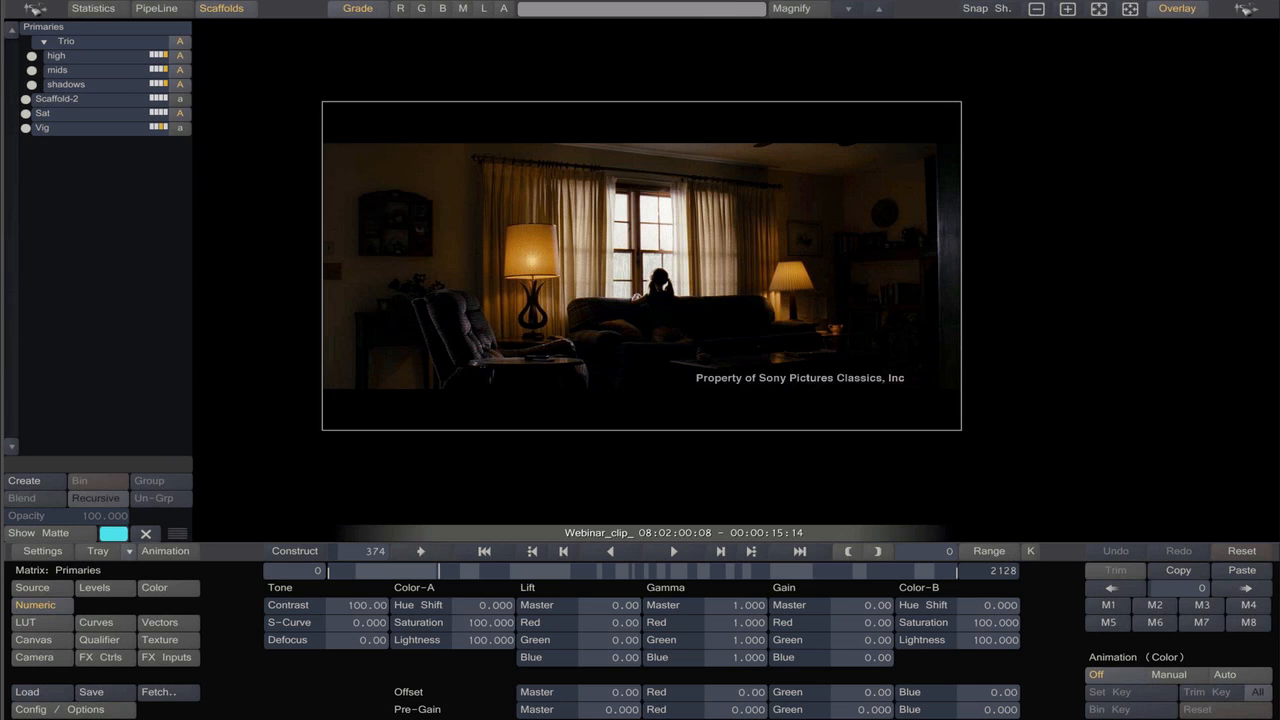
Compare the living-room shot with the hallway shot and apply the previous shot's Primaries grade to it at frame 374.
key(Left)
key(Right)
key(Page_Up)
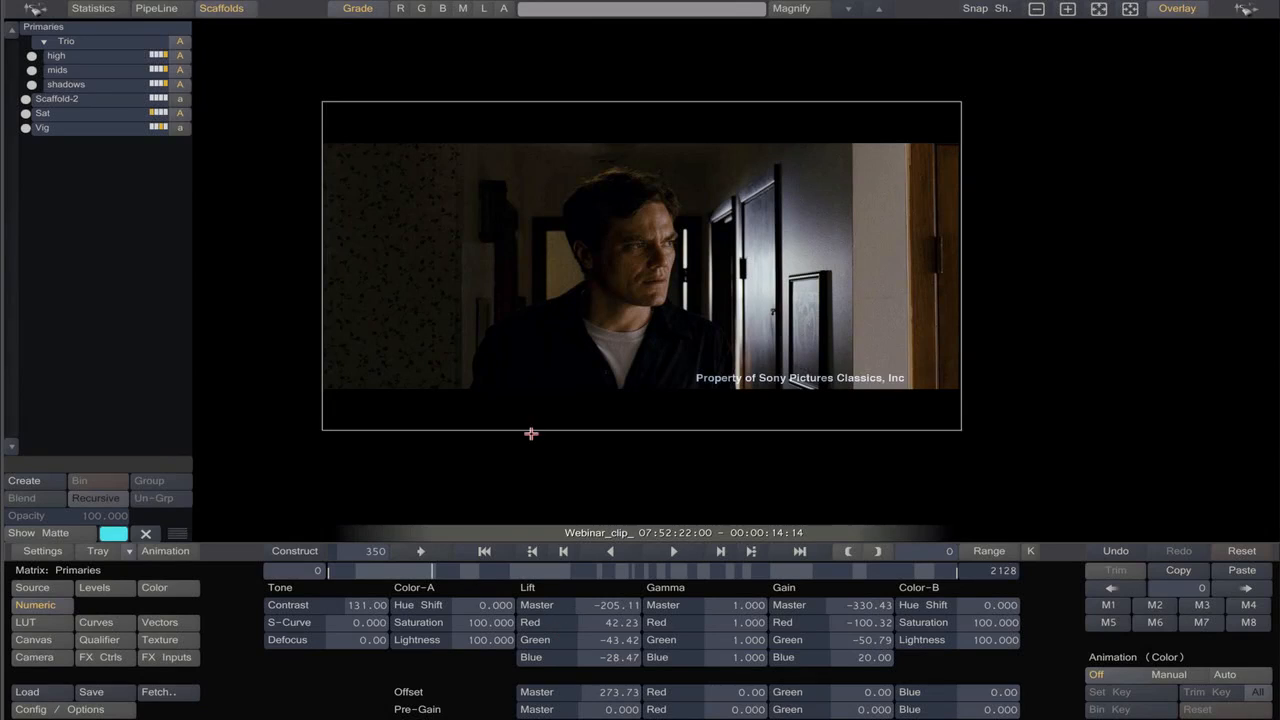
key(Page_Down)
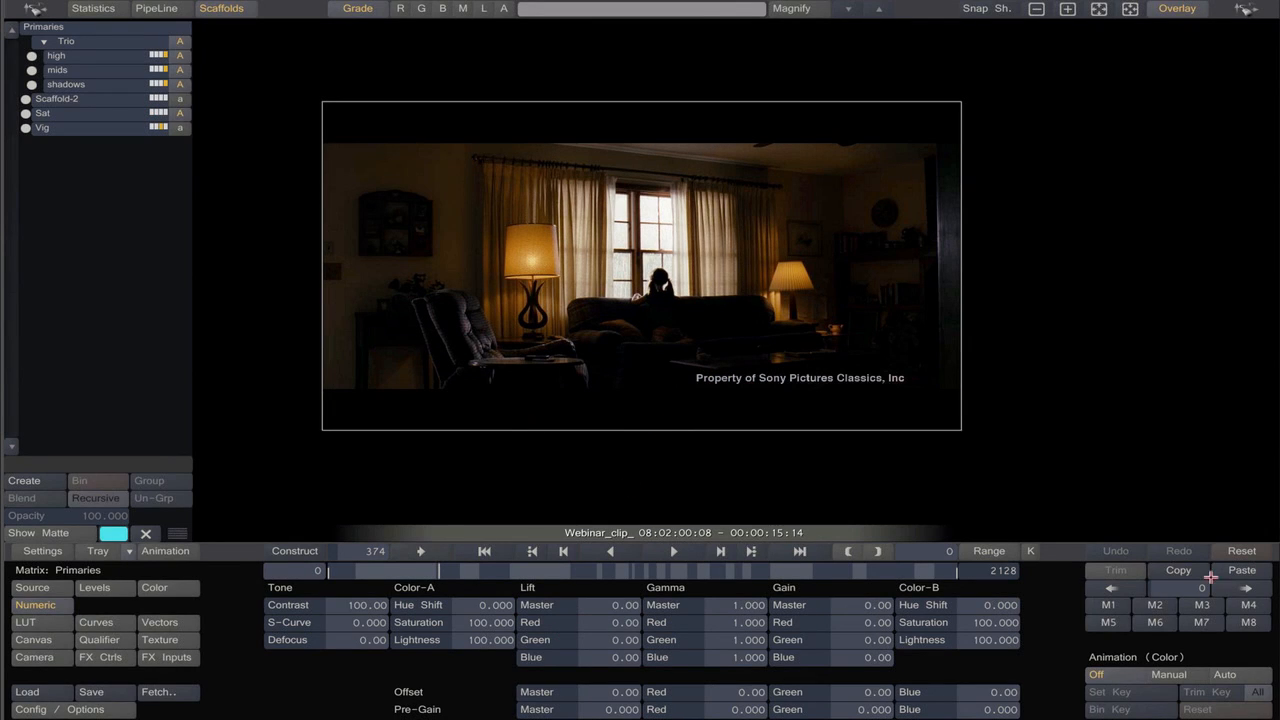
click(1112, 590)
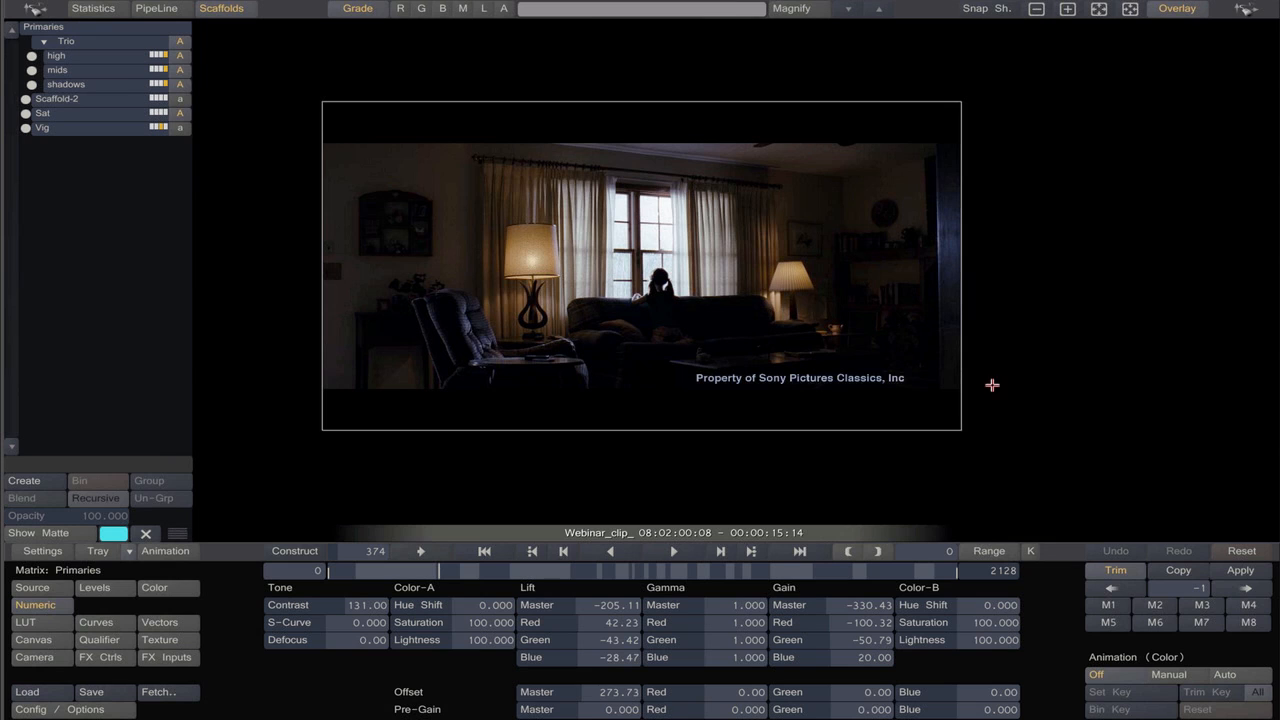
click(1111, 588)
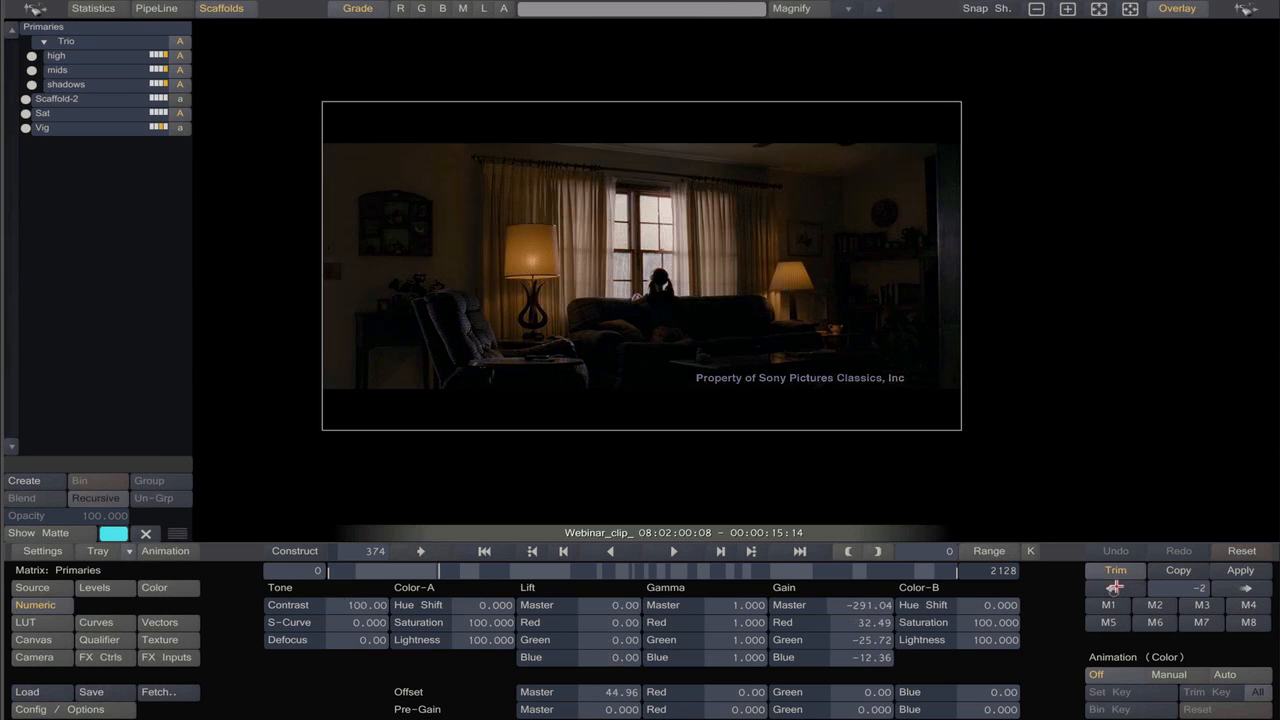
click(1238, 589)
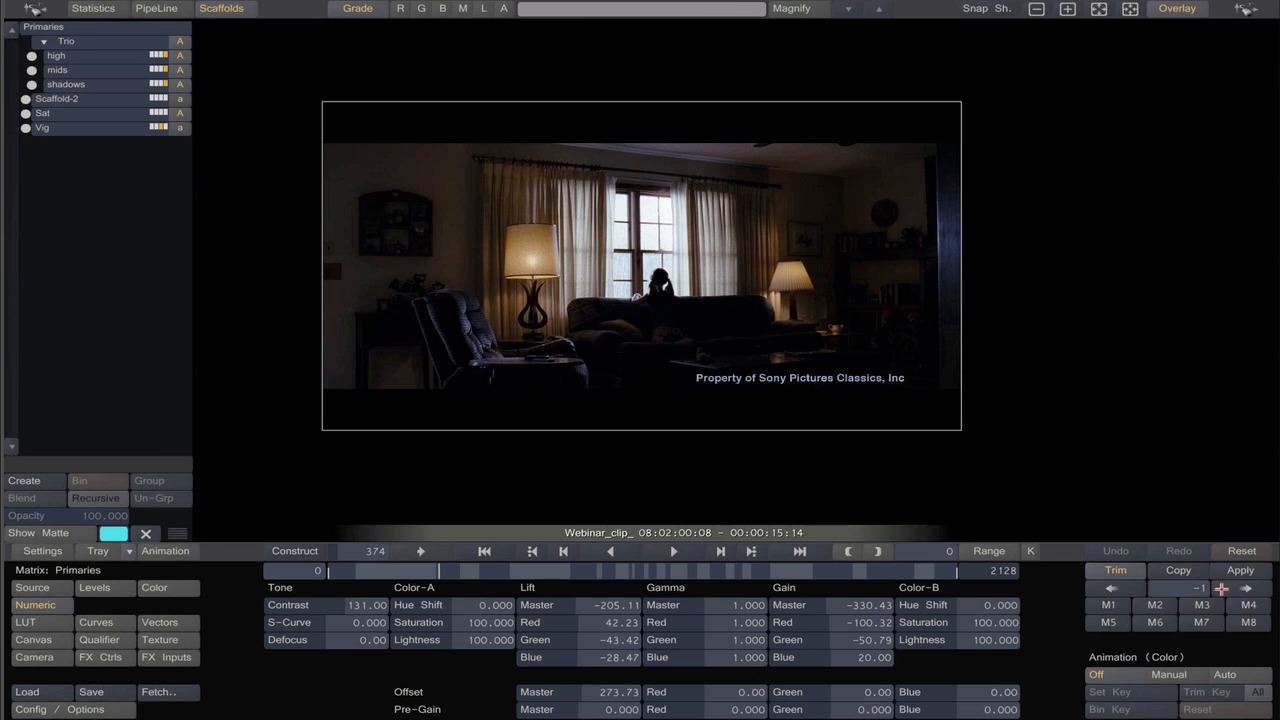
click(1226, 571)
Play from the hallway shot across the cut and check the living-room shot's grade, stopping at frame 380.
key(Left)
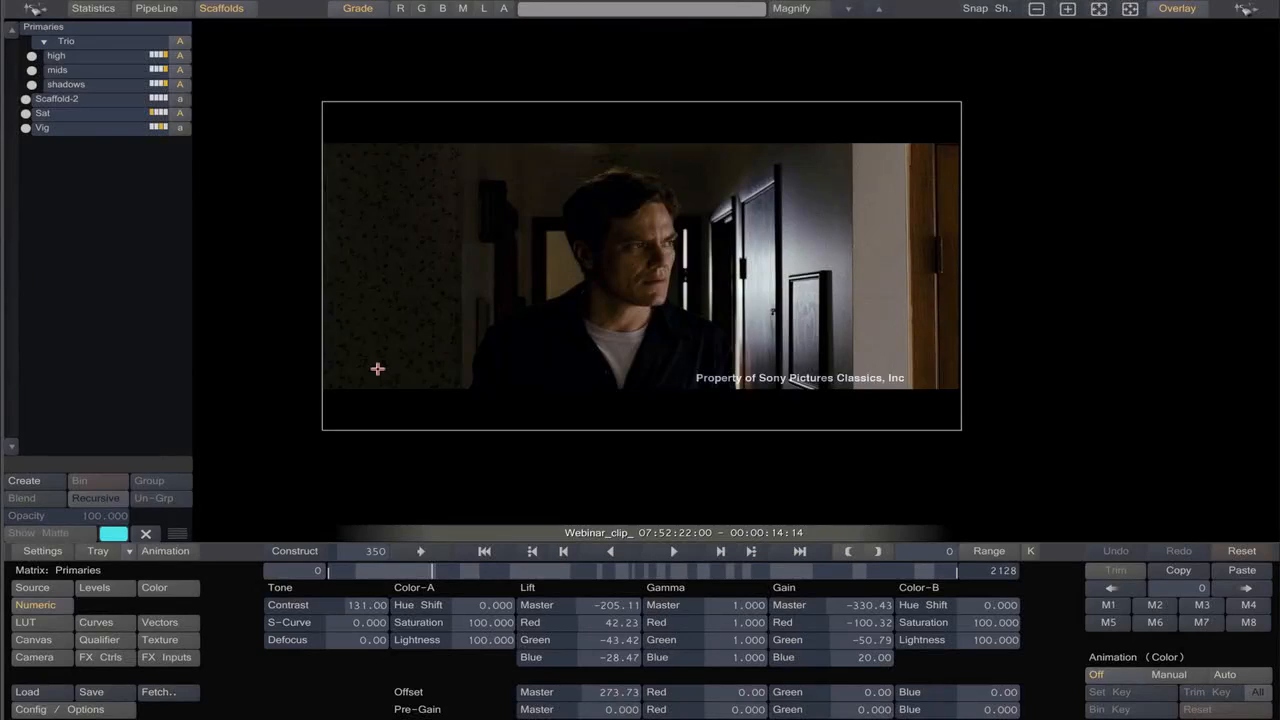
key(space)
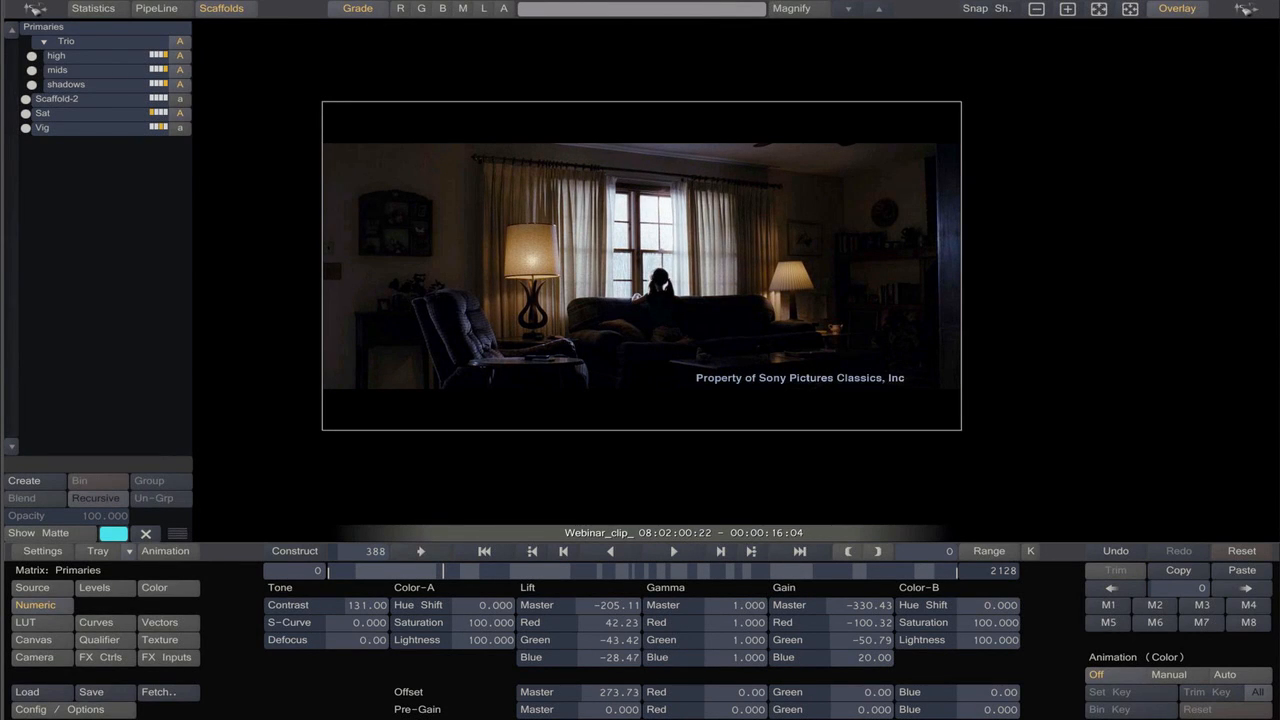
key(Left)
key(Right)
key(Right)
key(Right)
key(Right)
key(Right)
key(Right)
key(Right)
key(Right)
key(Right)
Set the master gamma of the living-room shot's mids scaffold to about 0.70.
click(86, 58)
click(93, 72)
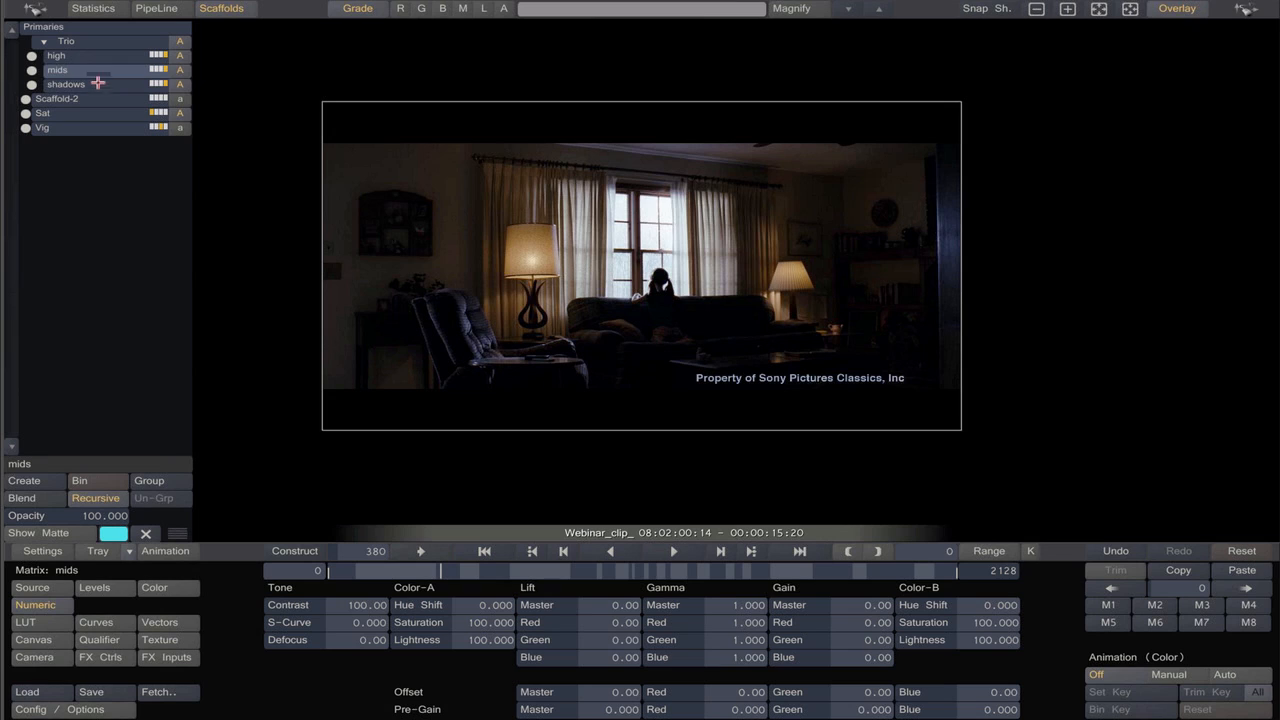
click(96, 85)
click(96, 56)
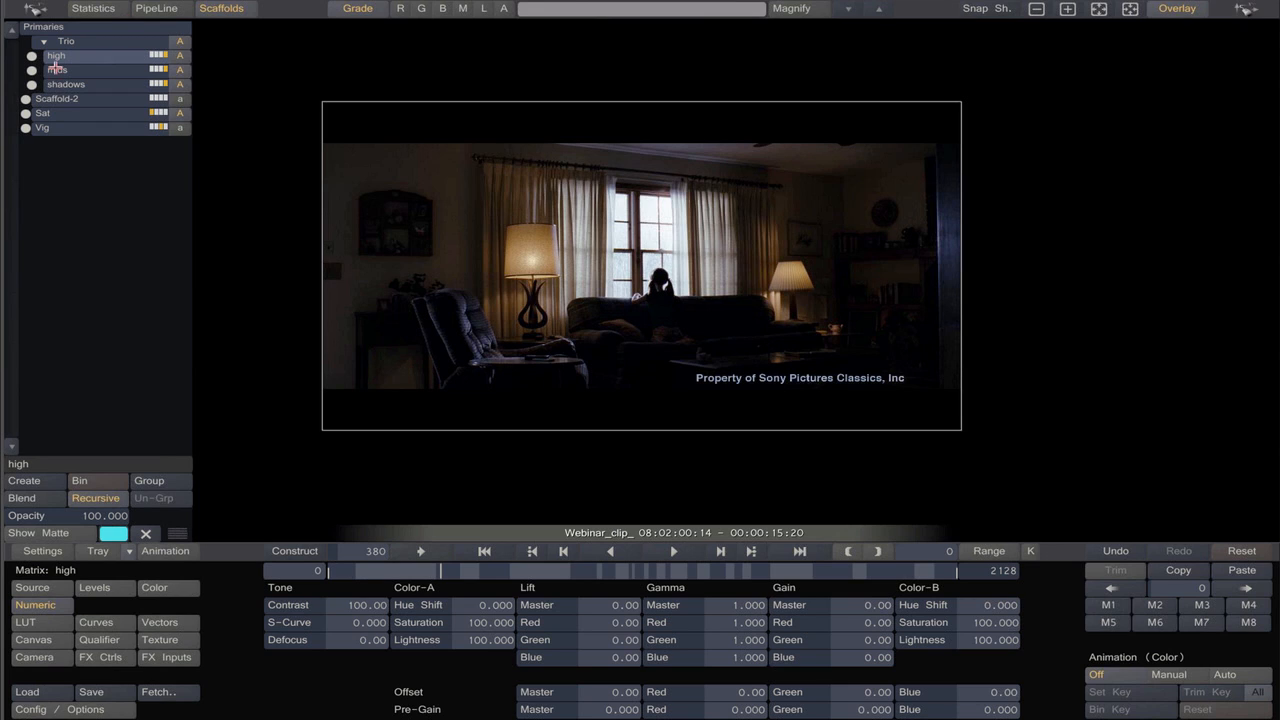
click(66, 71)
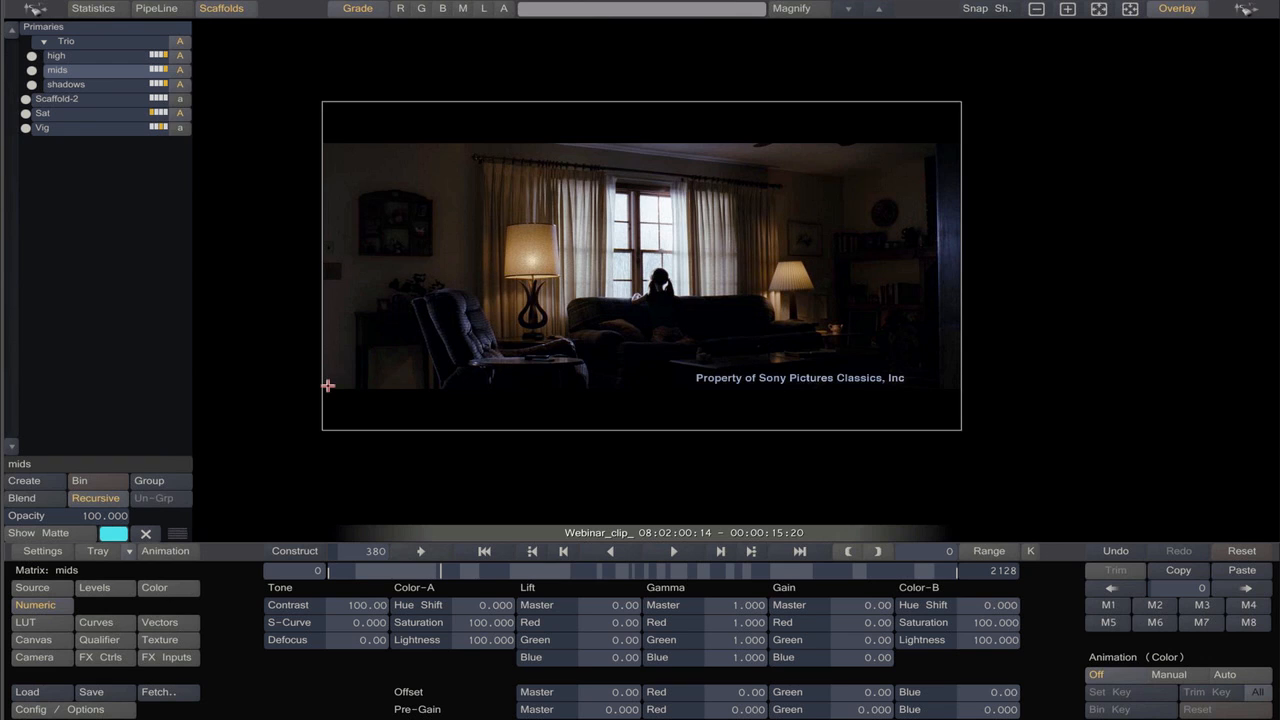
key(g)
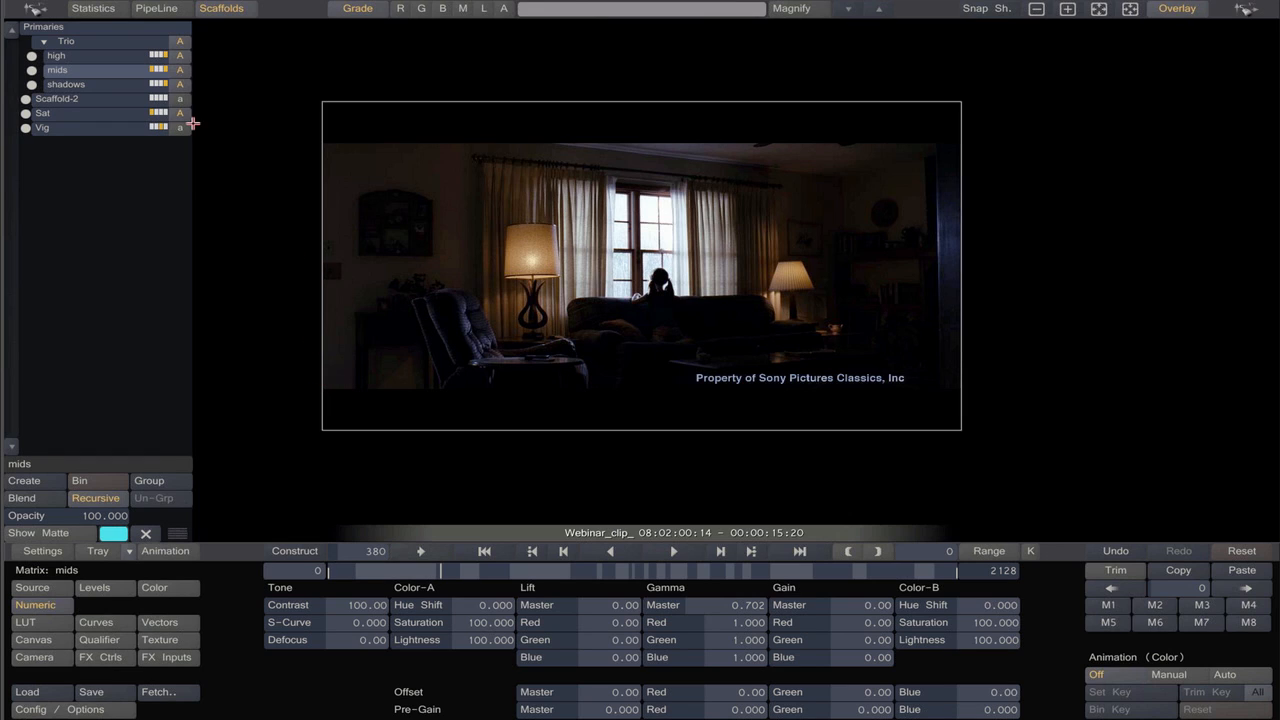
Set the high scaffold's master gain to about -90 with red 68, green -35, blue -50, and shift the mids gamma colour slightly warmer.
click(120, 55)
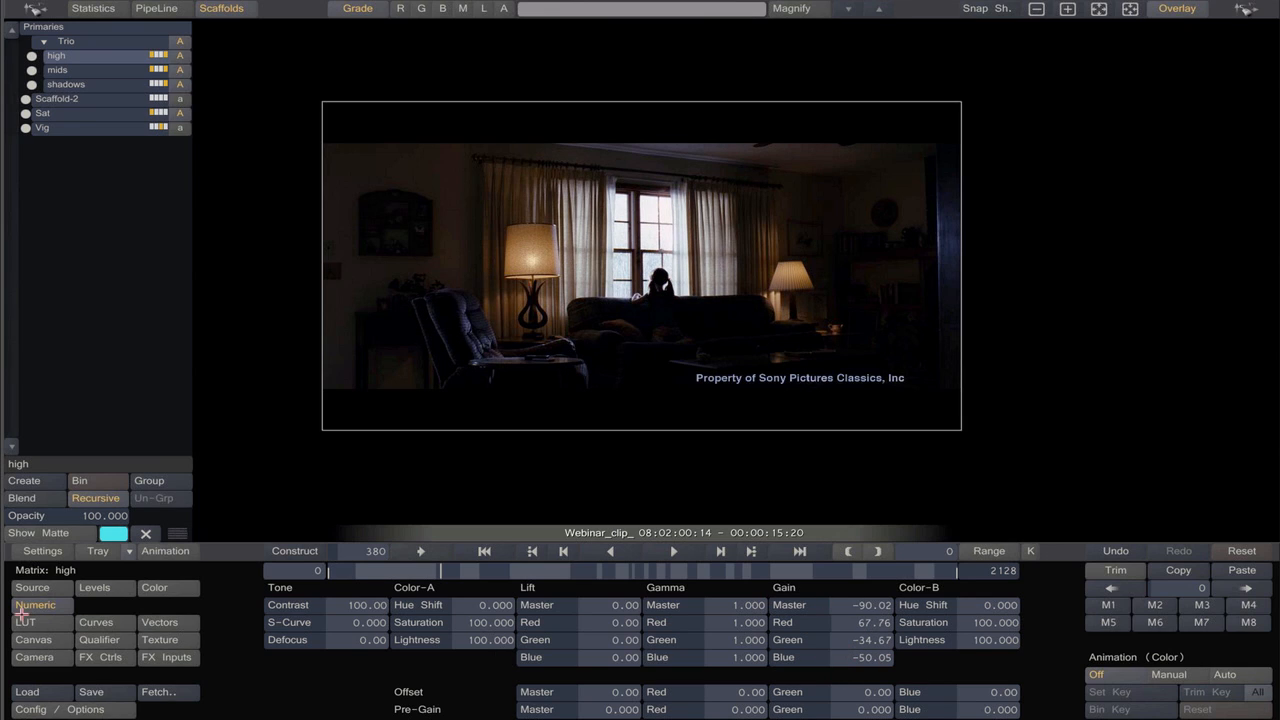
click(160, 590)
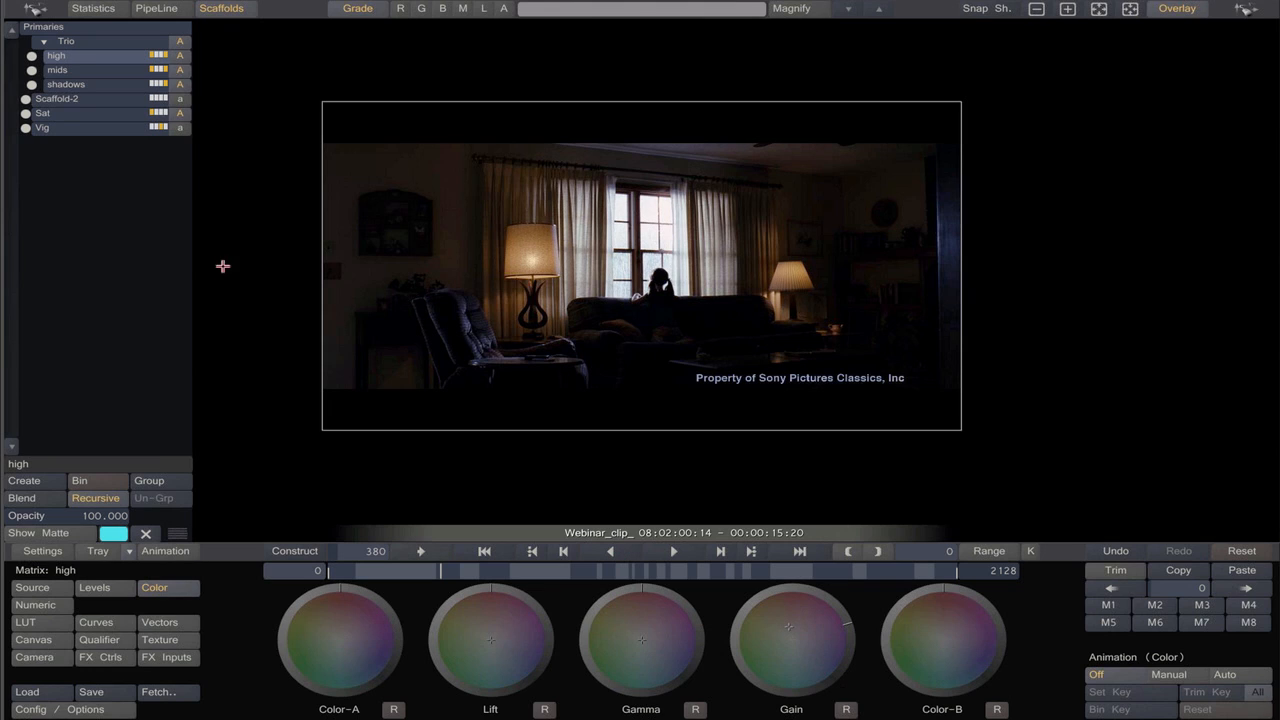
click(76, 74)
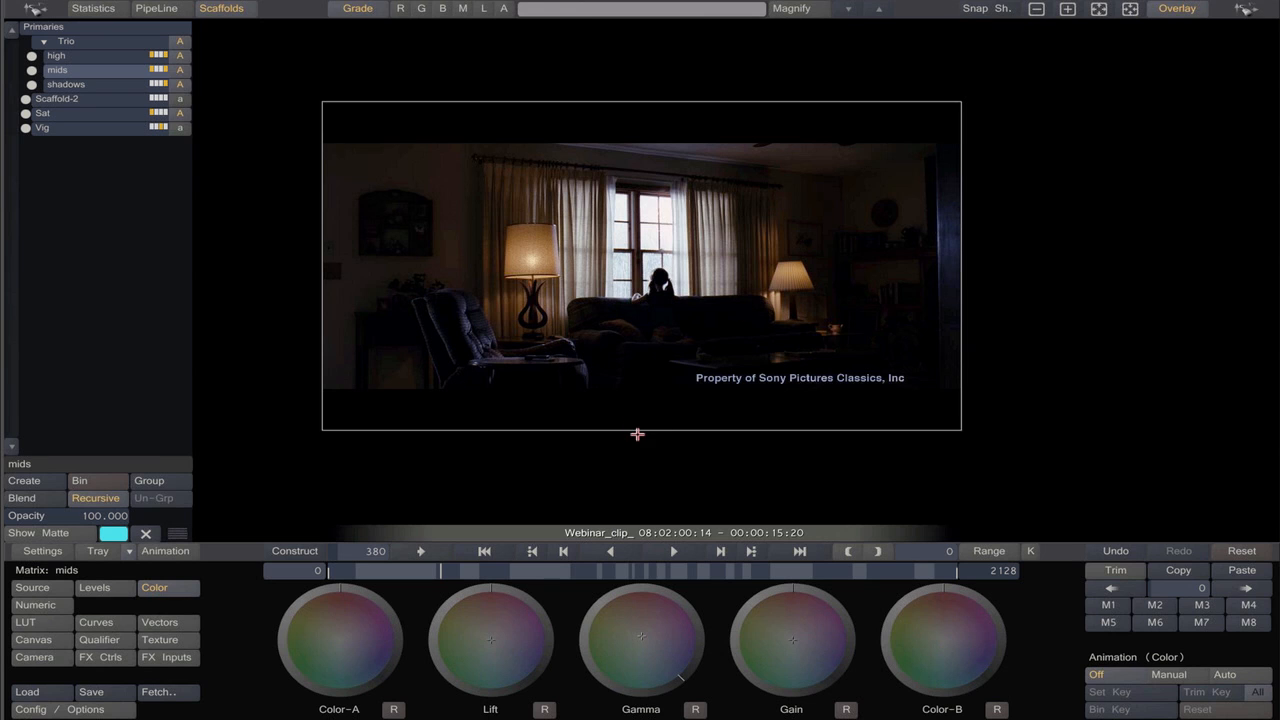
Play from the hallway shot across the cut into the living-room shot, stopping at frame 403.
key(Left)
key(space)
key(space)
Activate Scaffold-2 on the living-room shot and set its canvas shape to Free-form.
click(64, 99)
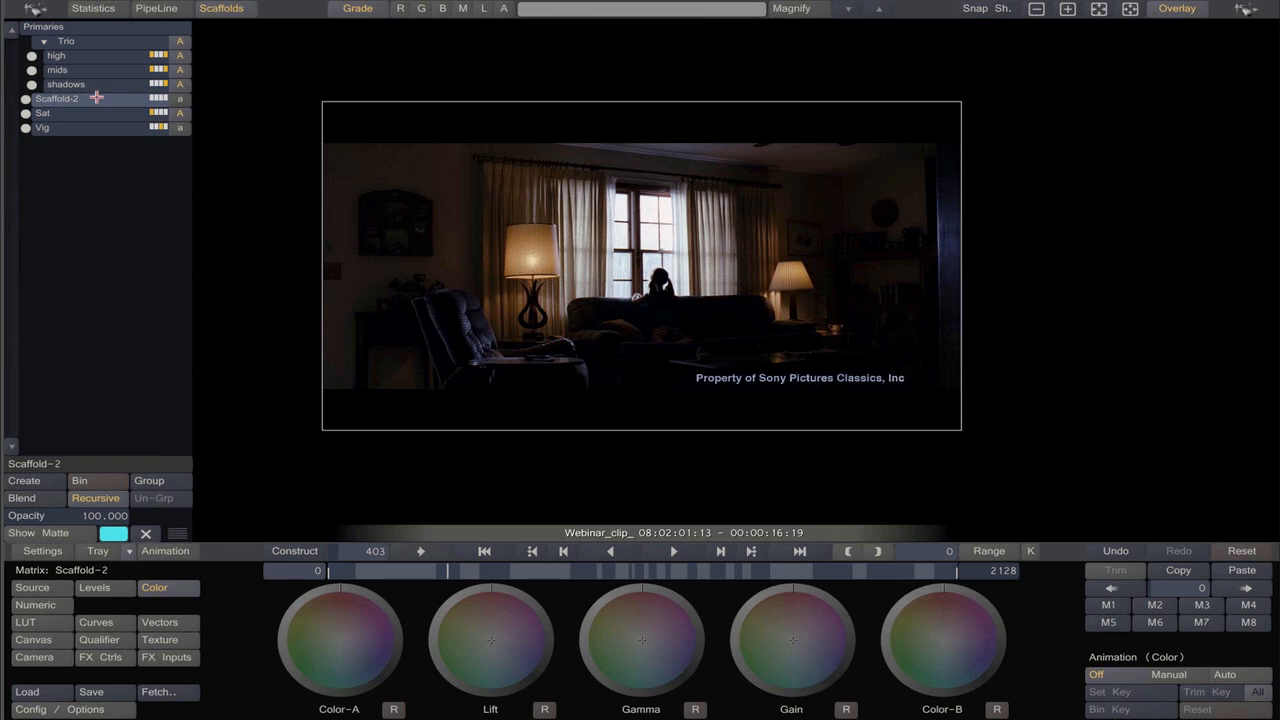
click(179, 98)
click(34, 641)
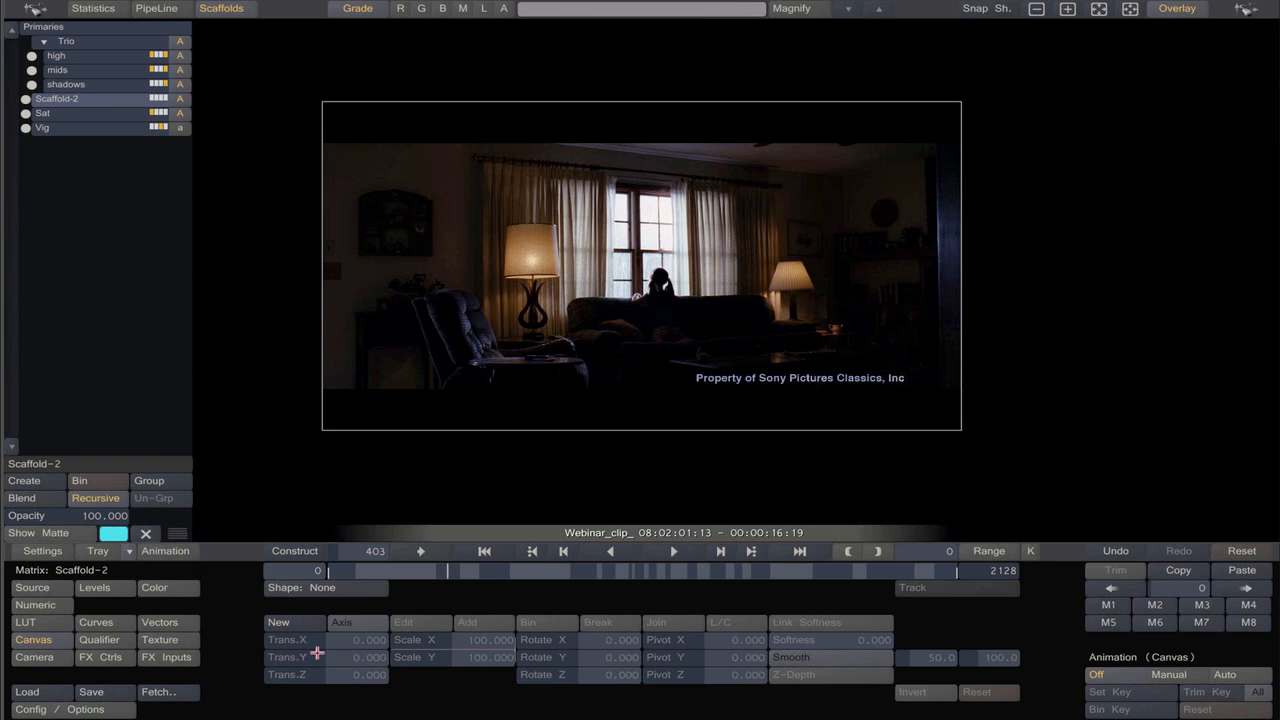
click(280, 591)
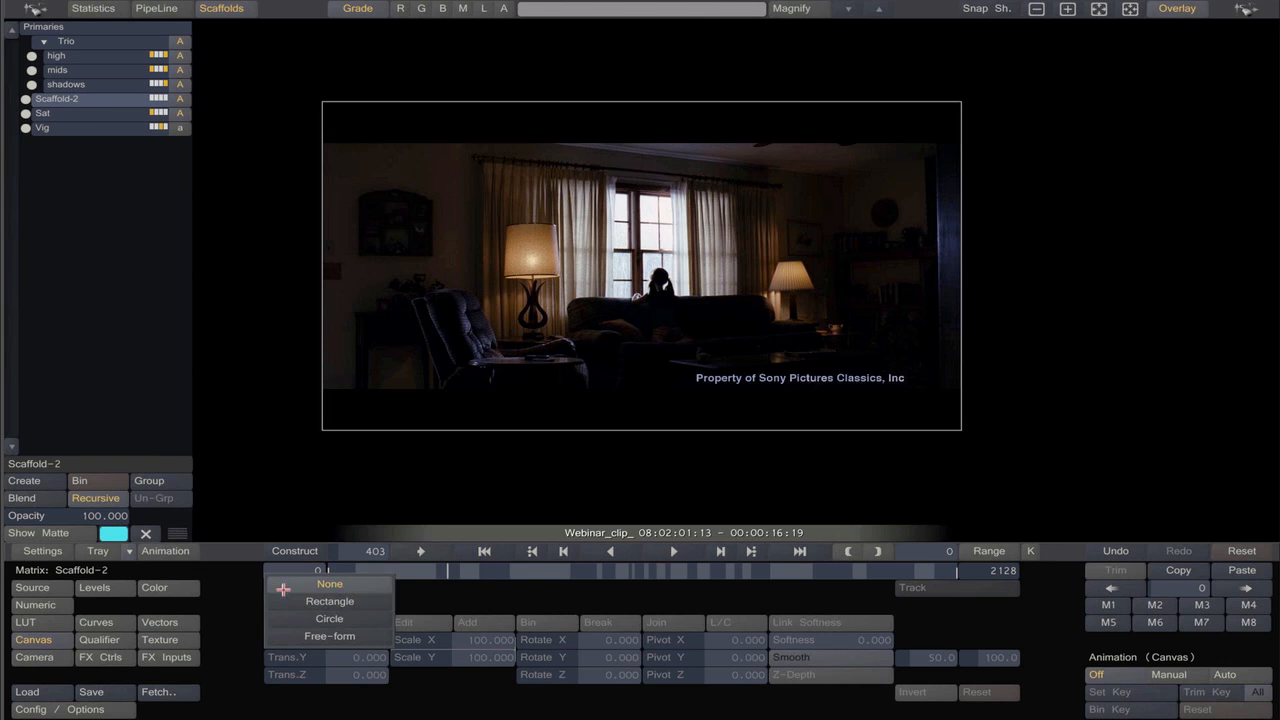
click(295, 638)
Draw a closed, rounded free-form shape around the table lamp, armchair and wall beside the window curtain.
click(432, 411)
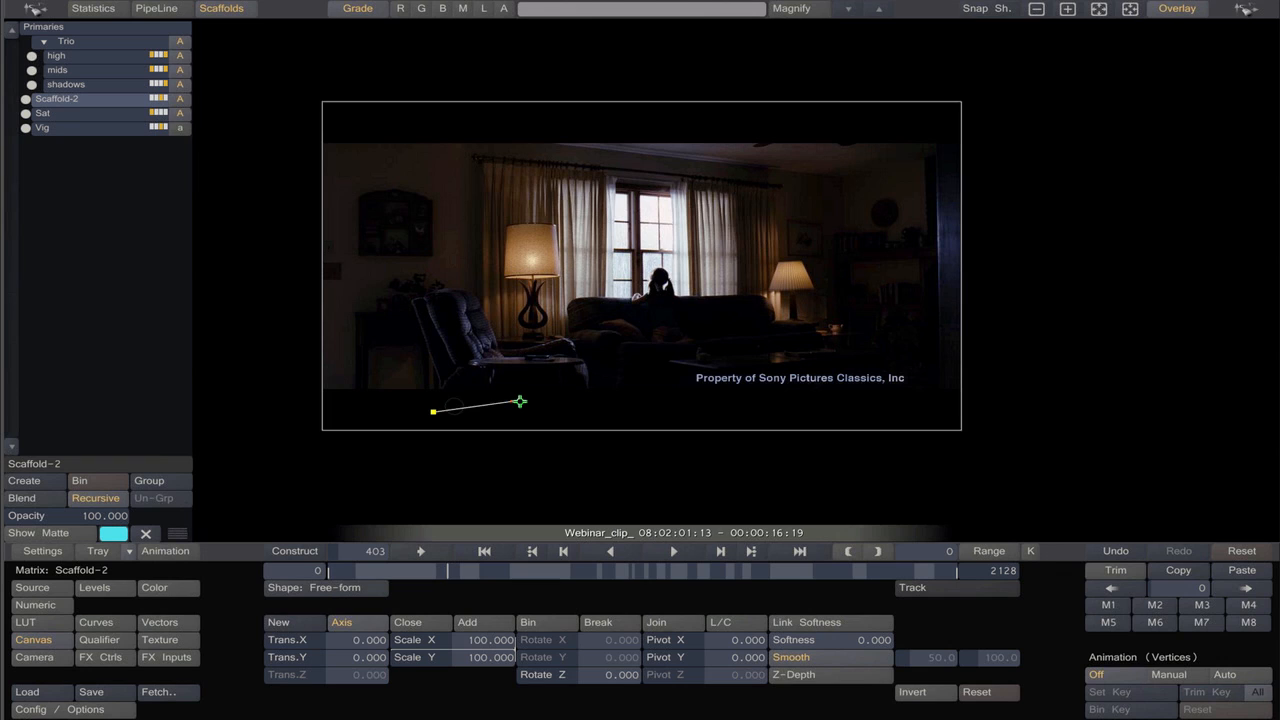
click(527, 398)
click(585, 328)
click(572, 257)
click(539, 176)
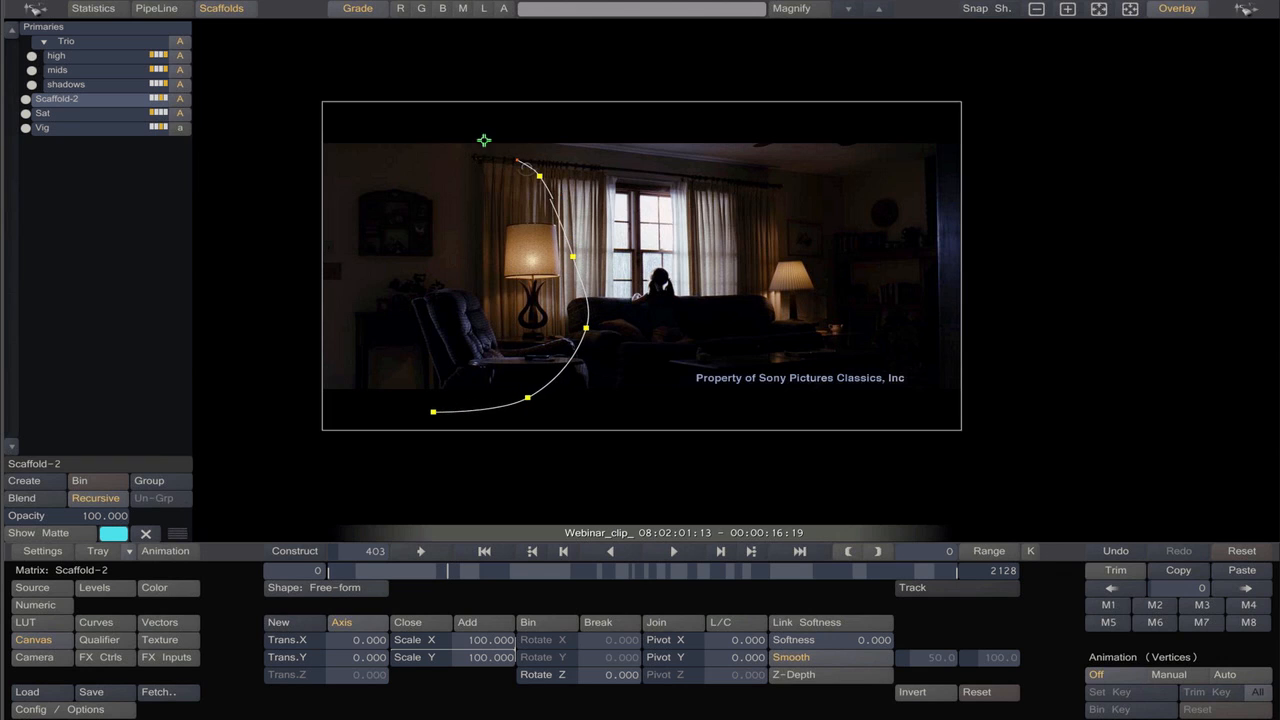
click(458, 156)
click(394, 167)
click(349, 216)
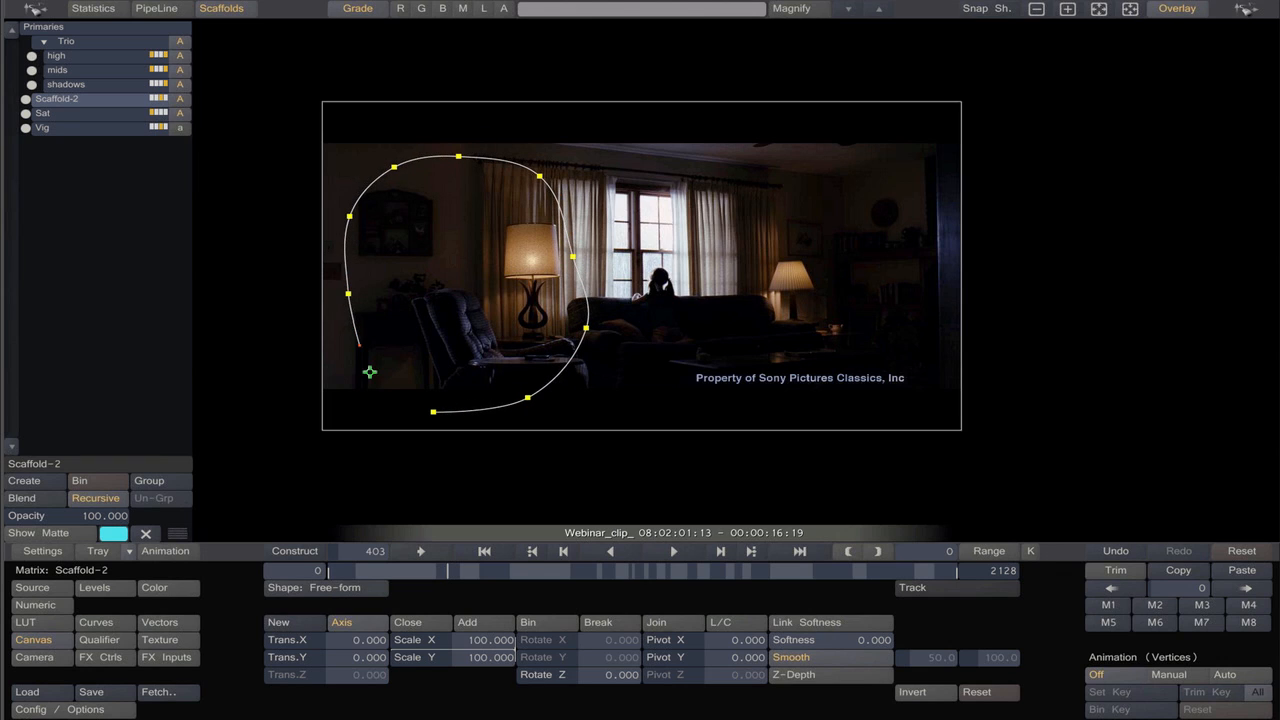
click(433, 411)
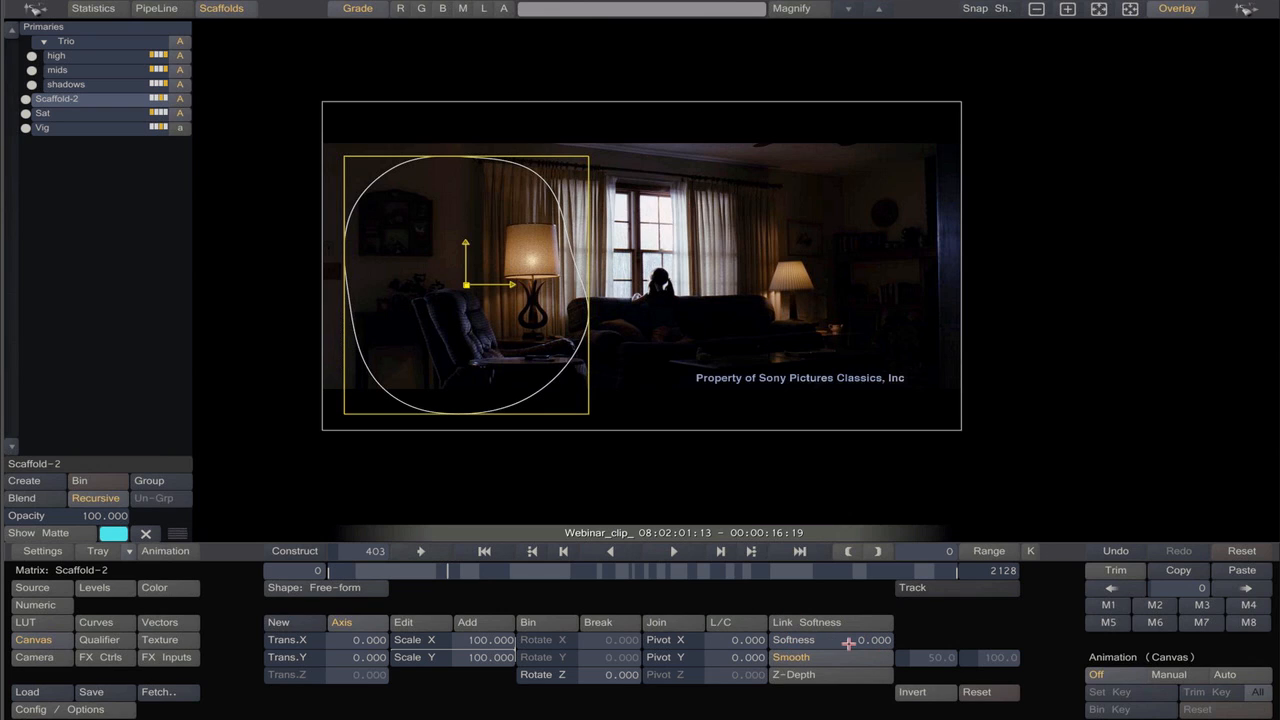
Give the Scaffold-2 shape a softness of about 202, scale it to about 81 and move it to about X 47, Y 77.
drag(862, 637, 445, 336)
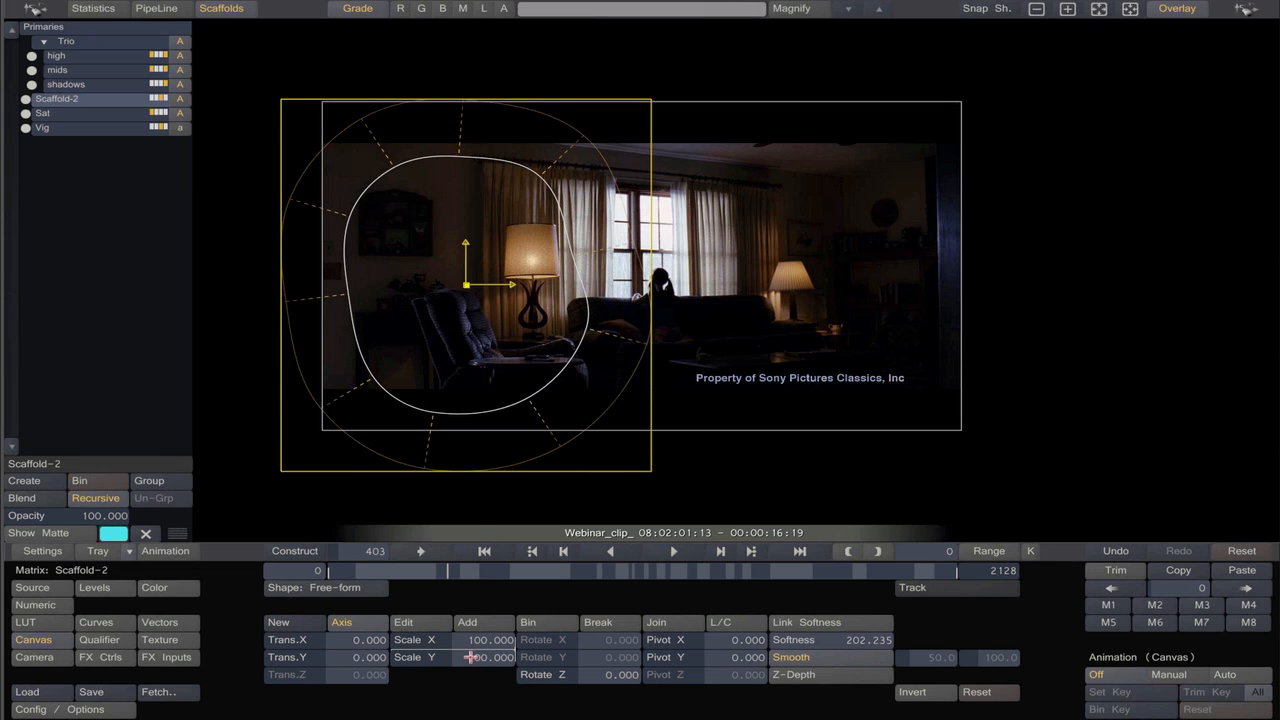
drag(470, 657, 469, 666)
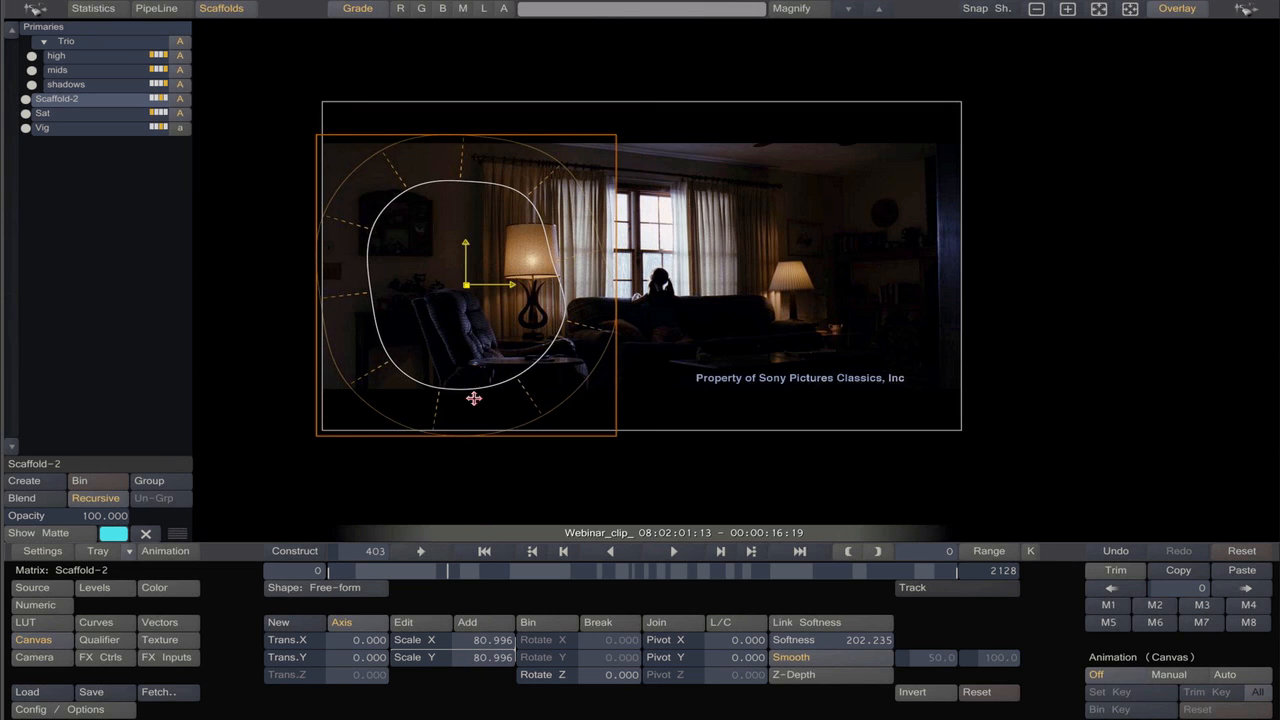
drag(426, 323, 445, 305)
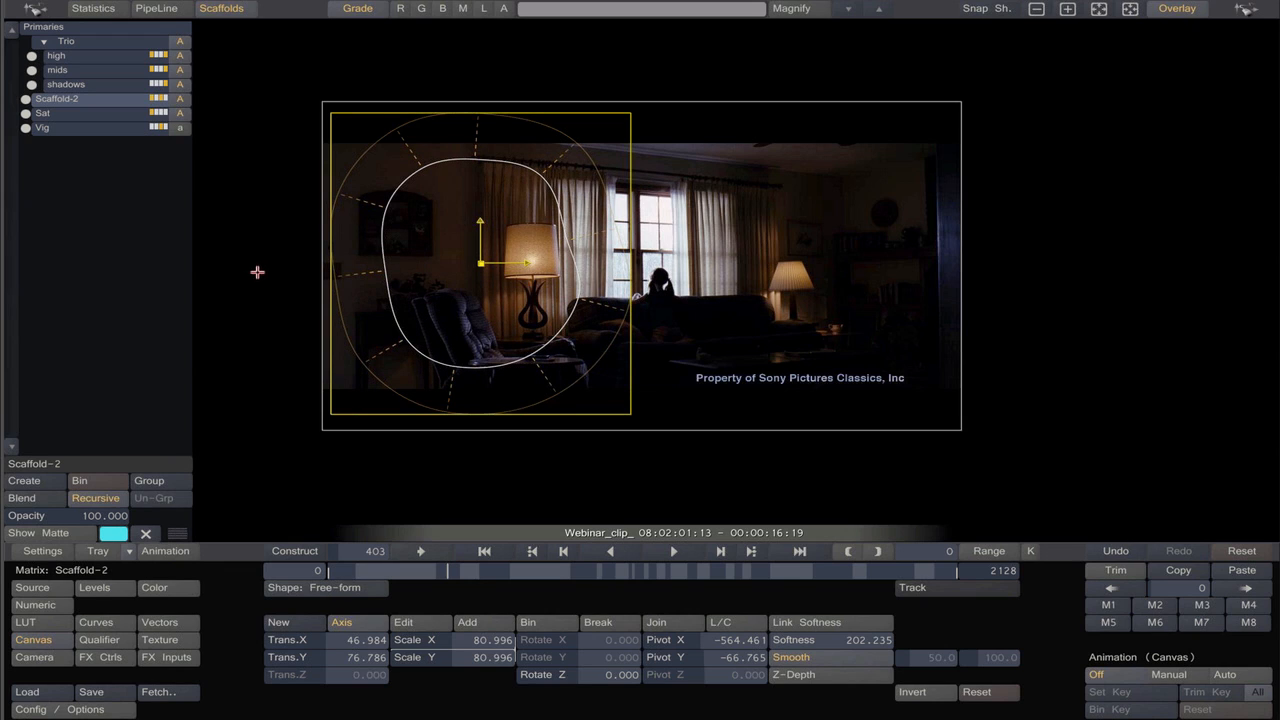
Compare the image with Scaffold-2 off and on, and shift its gain color slightly toward a warm tone.
click(87, 113)
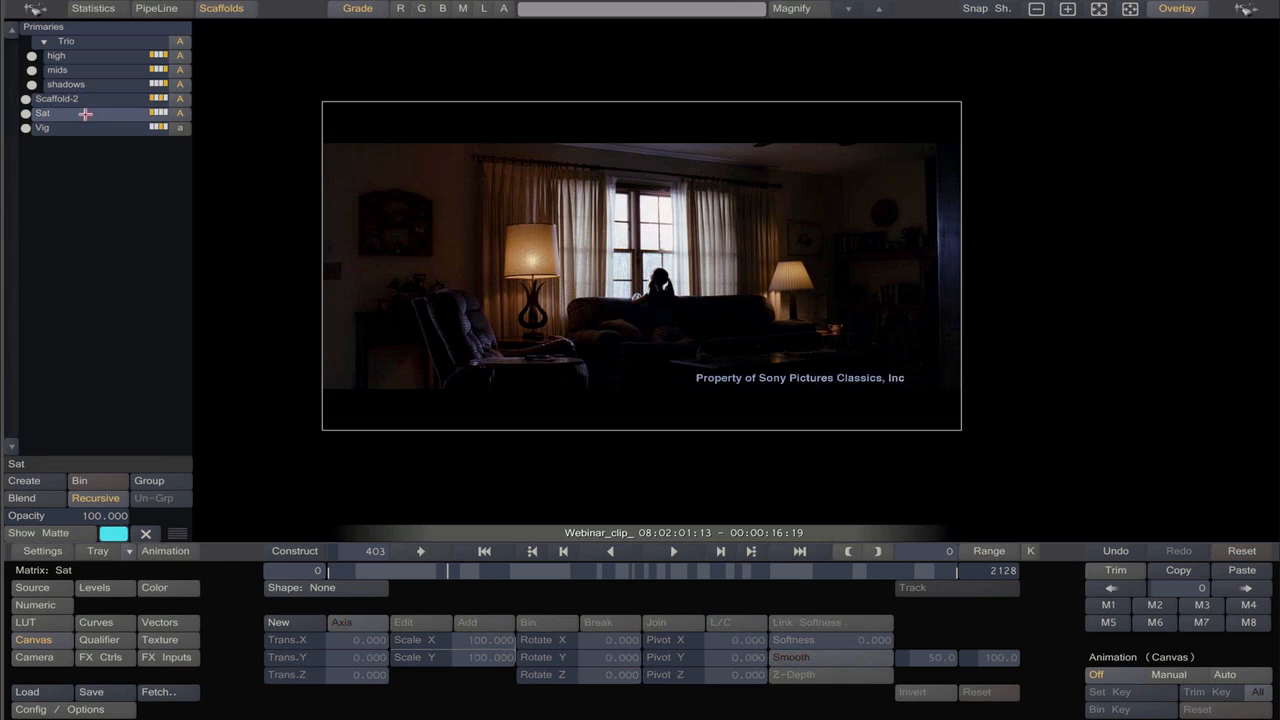
click(177, 92)
click(180, 98)
click(94, 97)
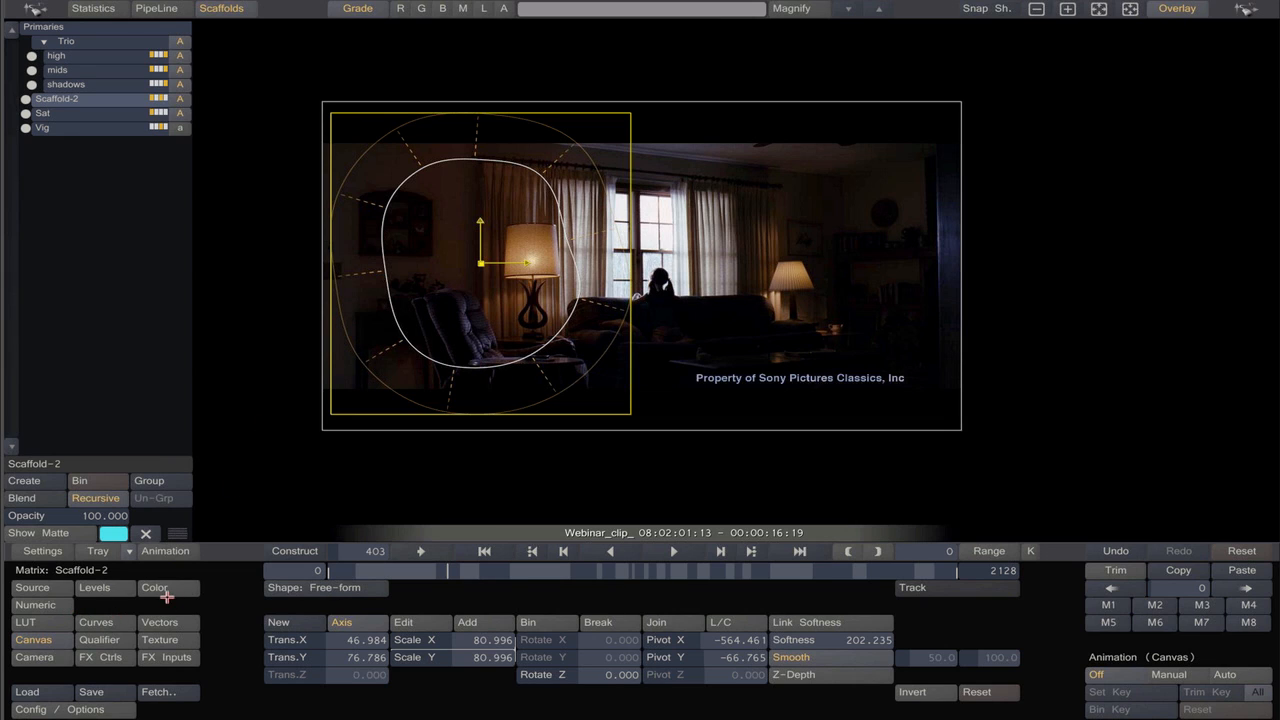
click(158, 588)
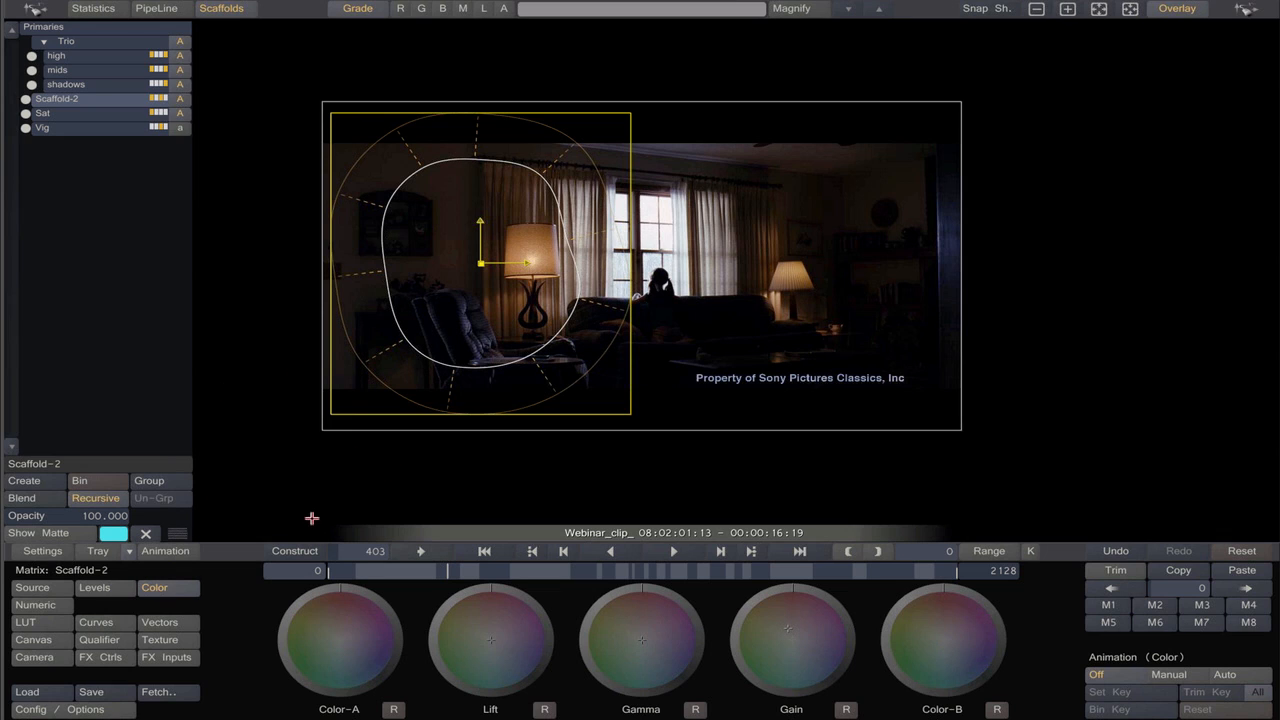
Rescale the Scaffold-2 shape to about 121 by 79 and move it to about X -102, Y 107.
click(31, 640)
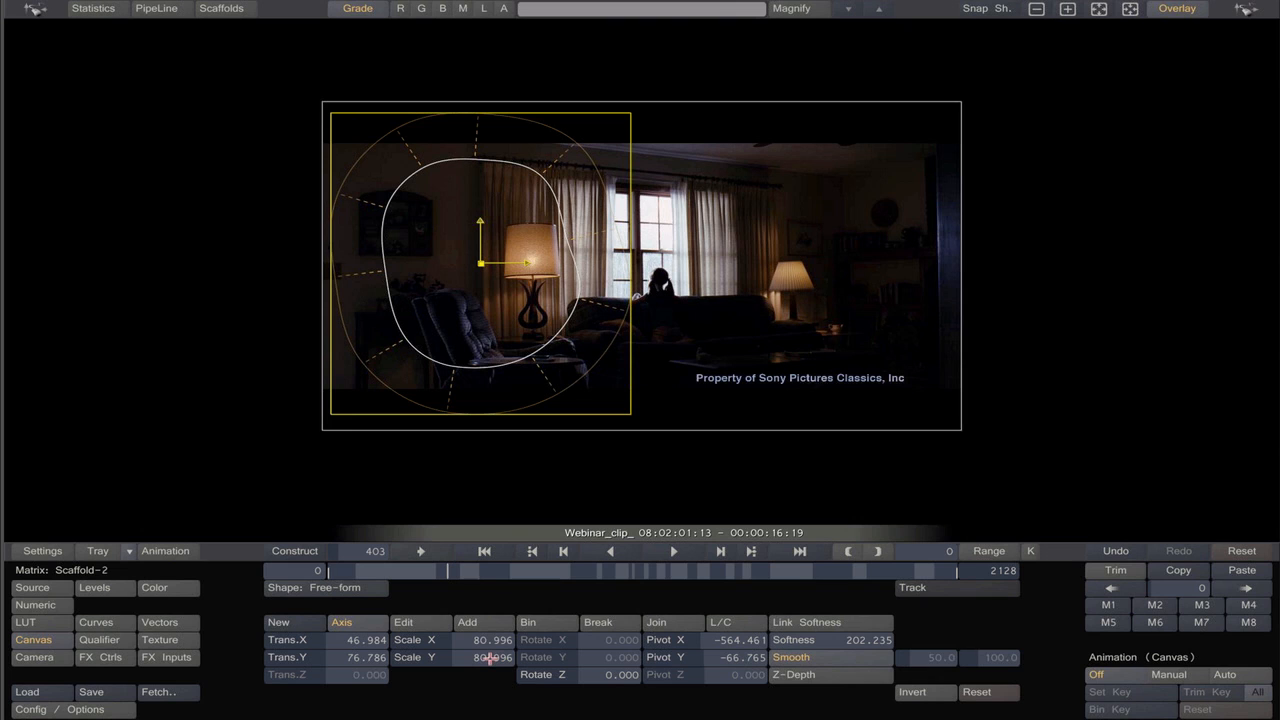
drag(491, 655, 488, 640)
drag(425, 320, 374, 311)
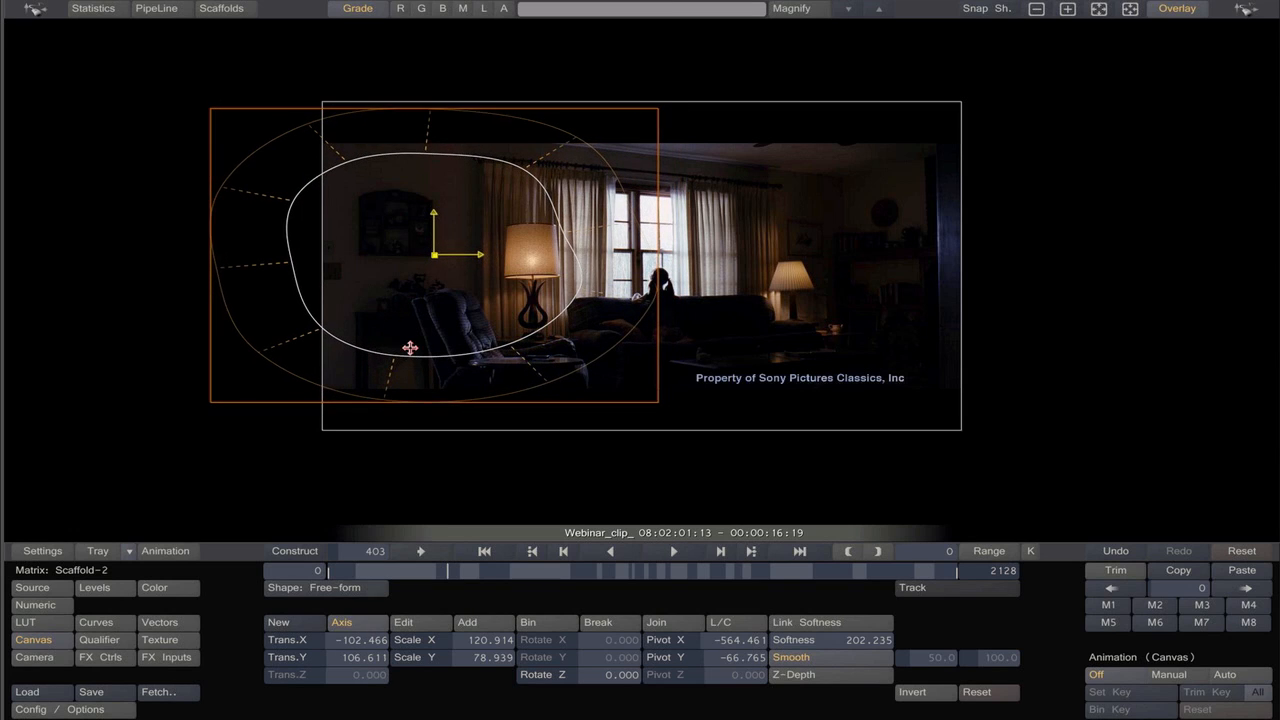
Examine the widened Scaffold-2 mask's effect around the table lamp, with and without its outline over the image.
mouse_move(6, 441)
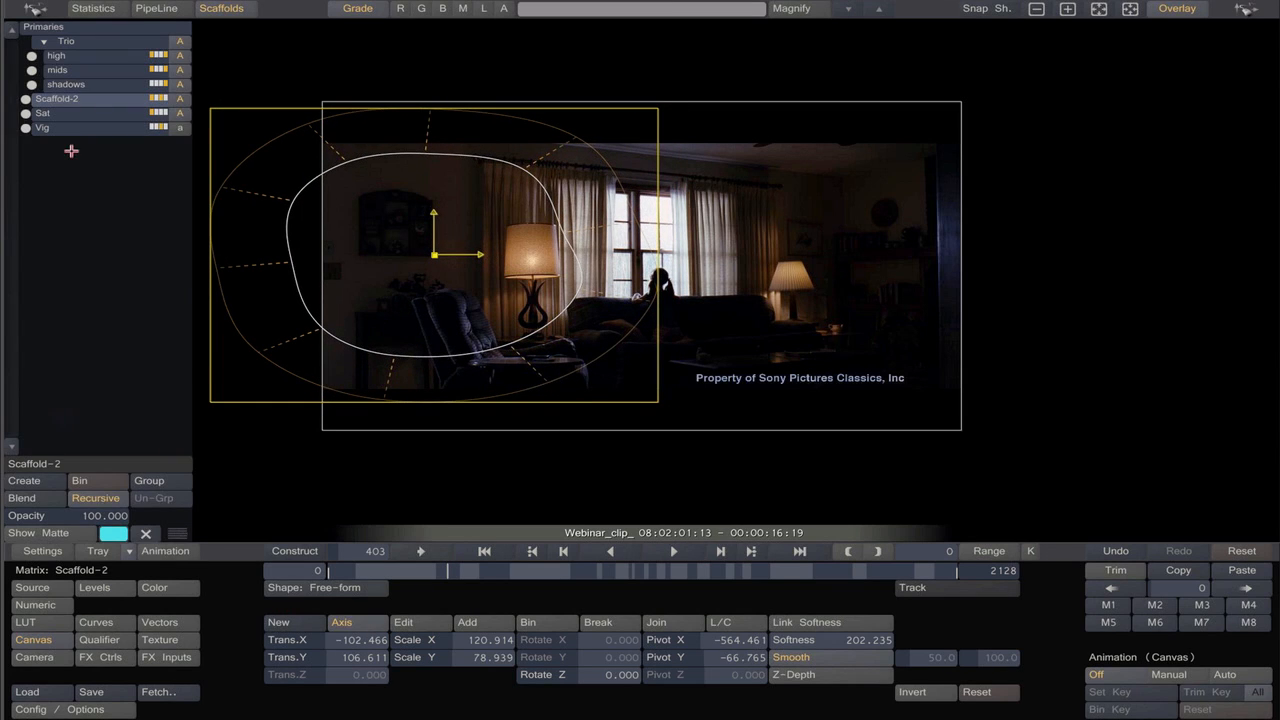
click(90, 113)
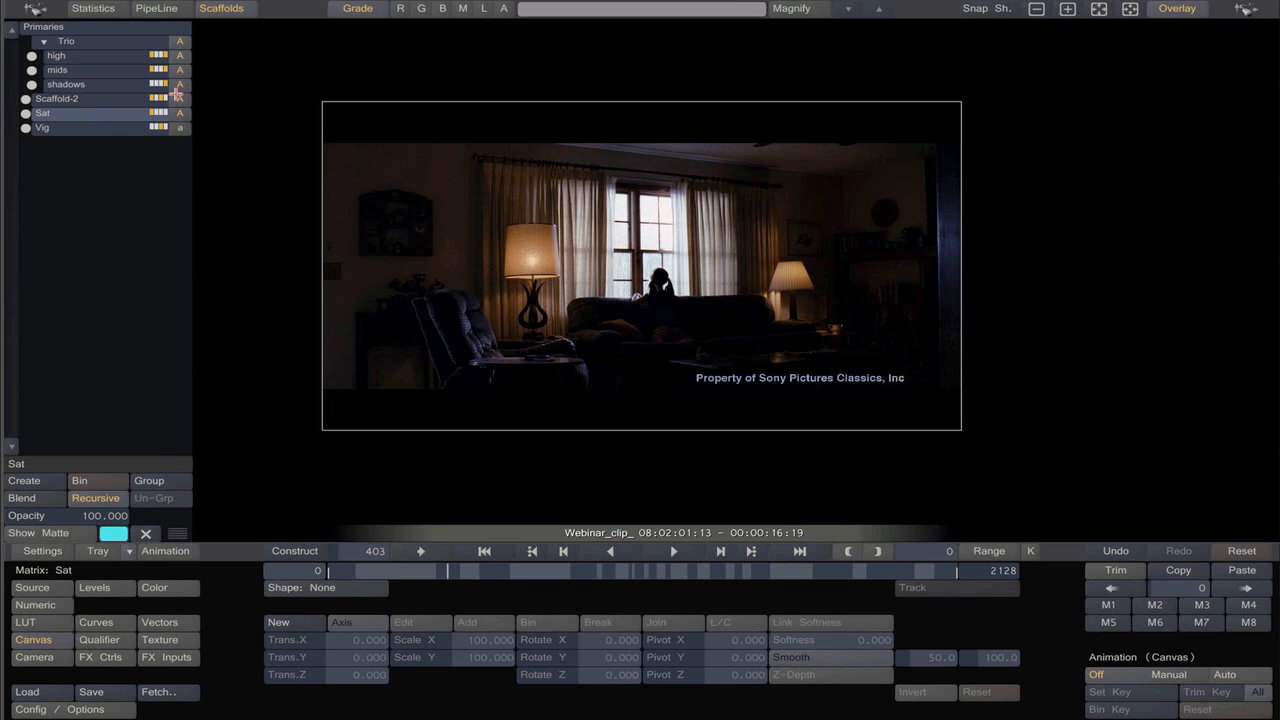
click(98, 99)
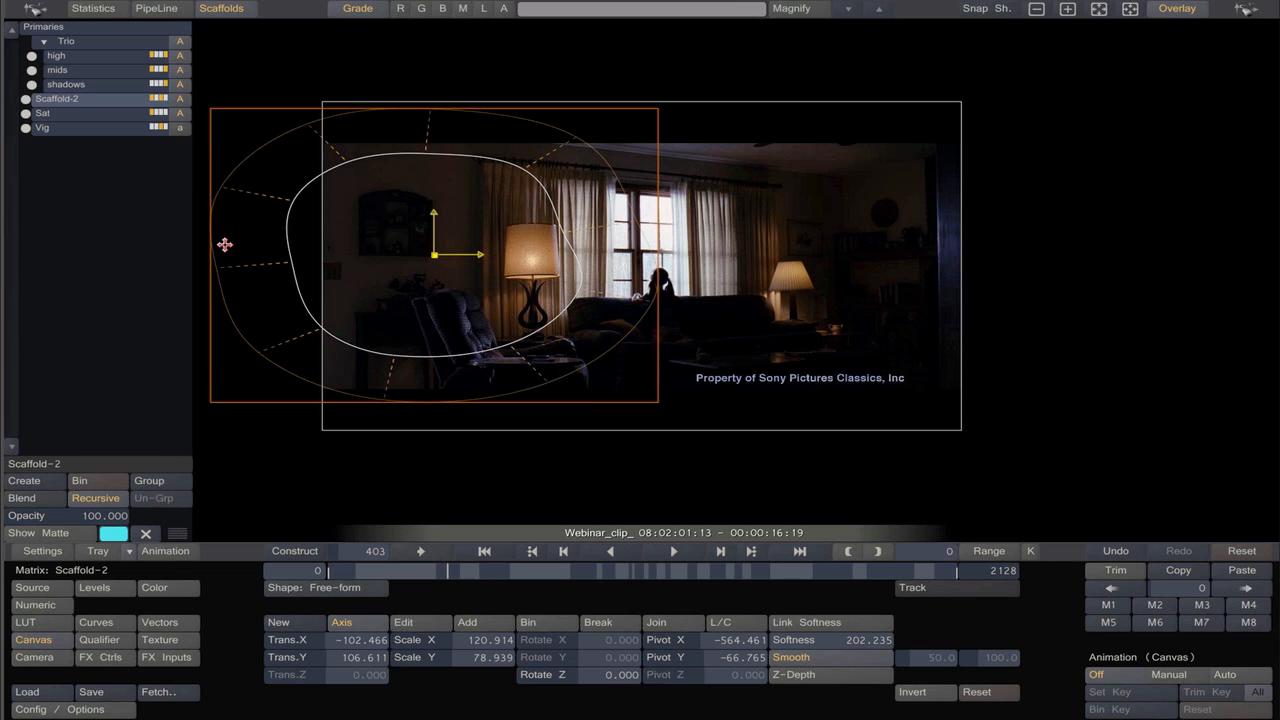
click(111, 113)
click(111, 98)
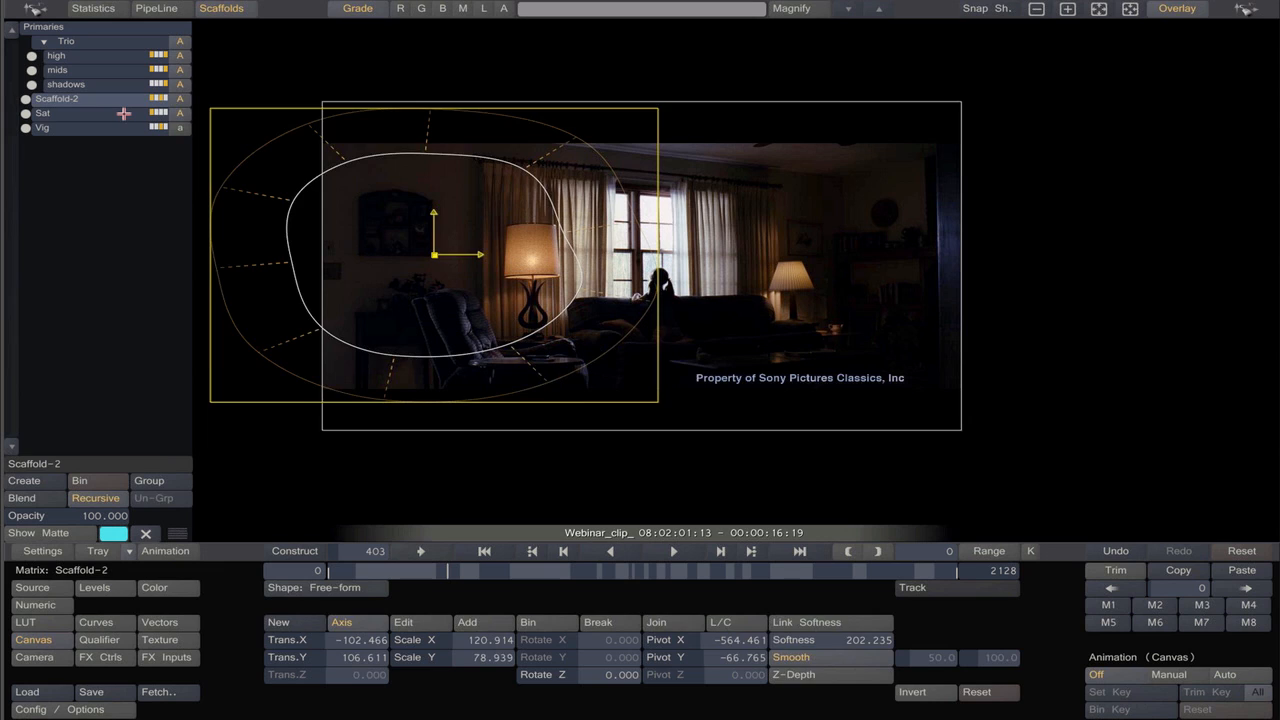
click(123, 113)
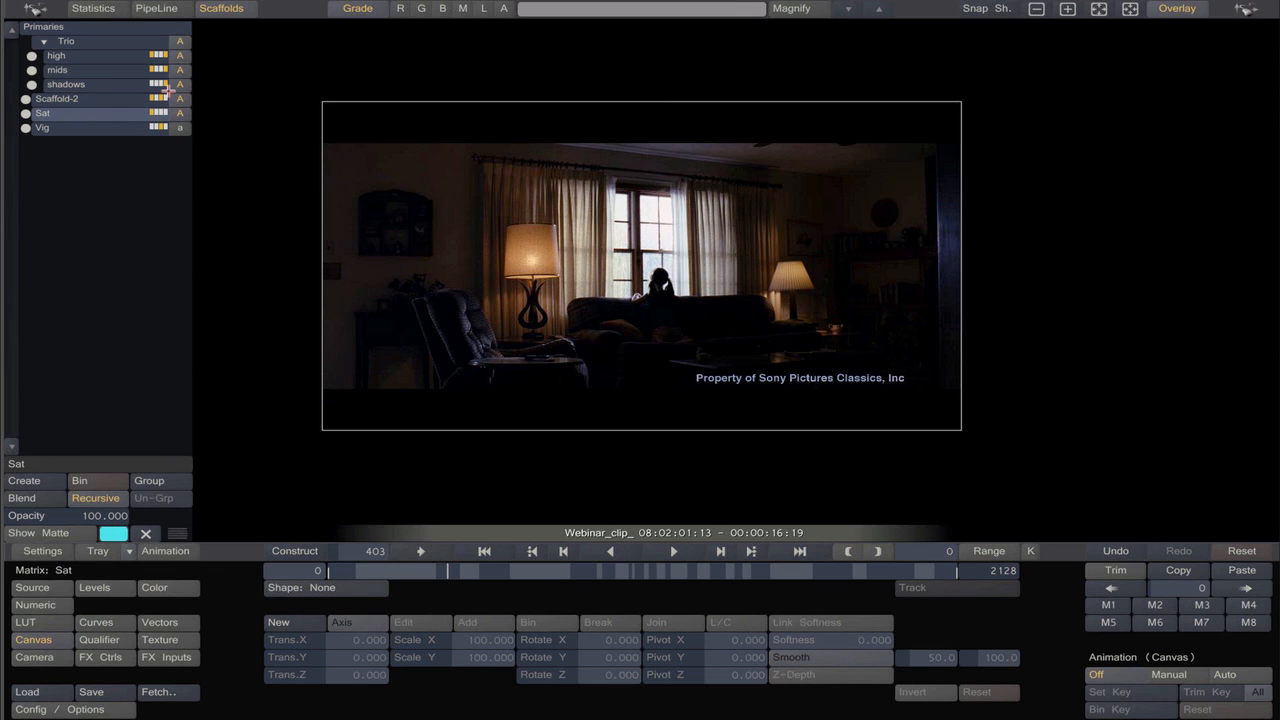
Rename Scaffold-2 as Scaffold-lamp.
click(86, 100)
mouse_move(64, 464)
mouse_down()
mouse_move(20, 464)
mouse_move(56, 464)
mouse_up()
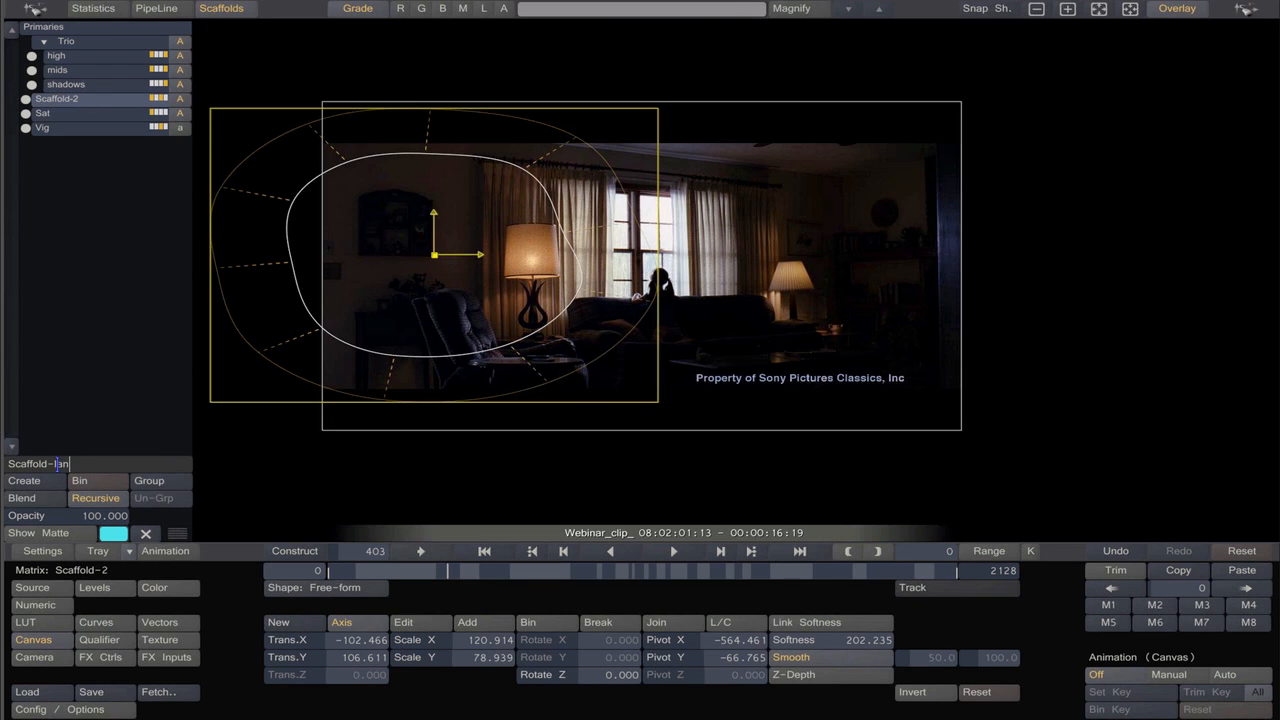
text(lamp)
key(Return)
Duplicate Scaffold-lamp and move the copy's shape over the smaller lamp beyond the sofa, at about X 1323, Y 58.
drag(58, 100, 67, 113)
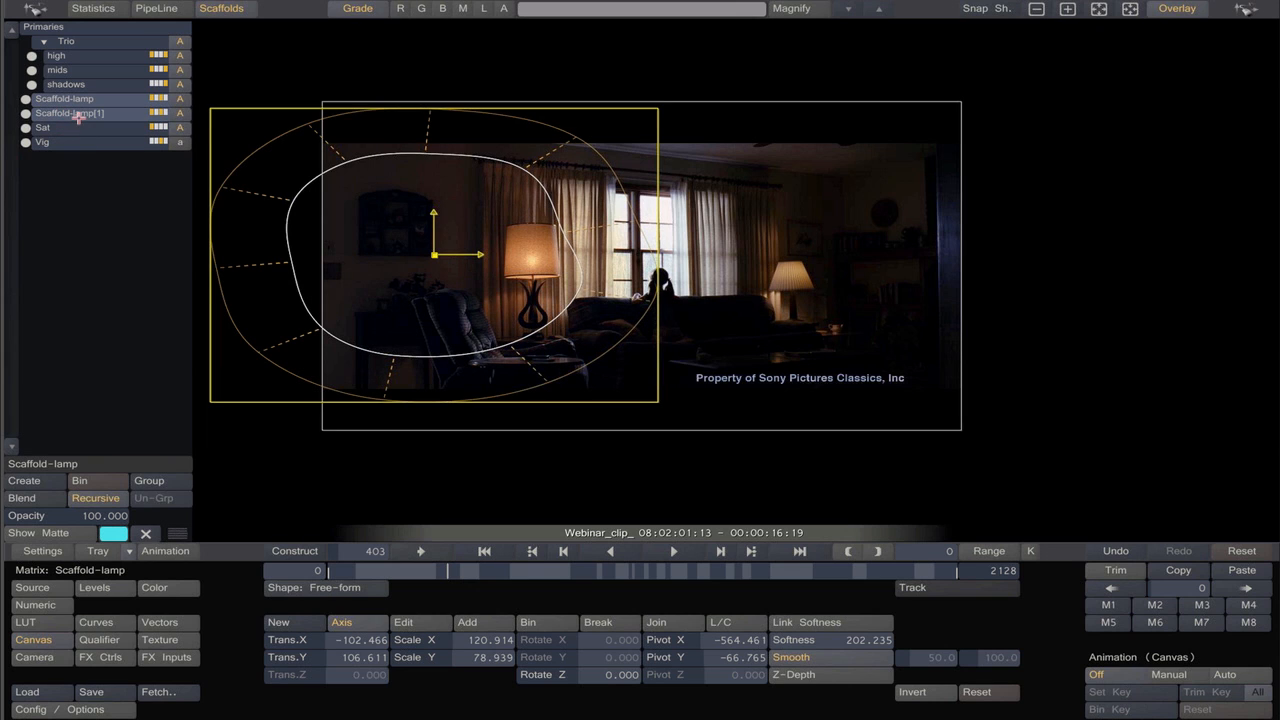
click(86, 115)
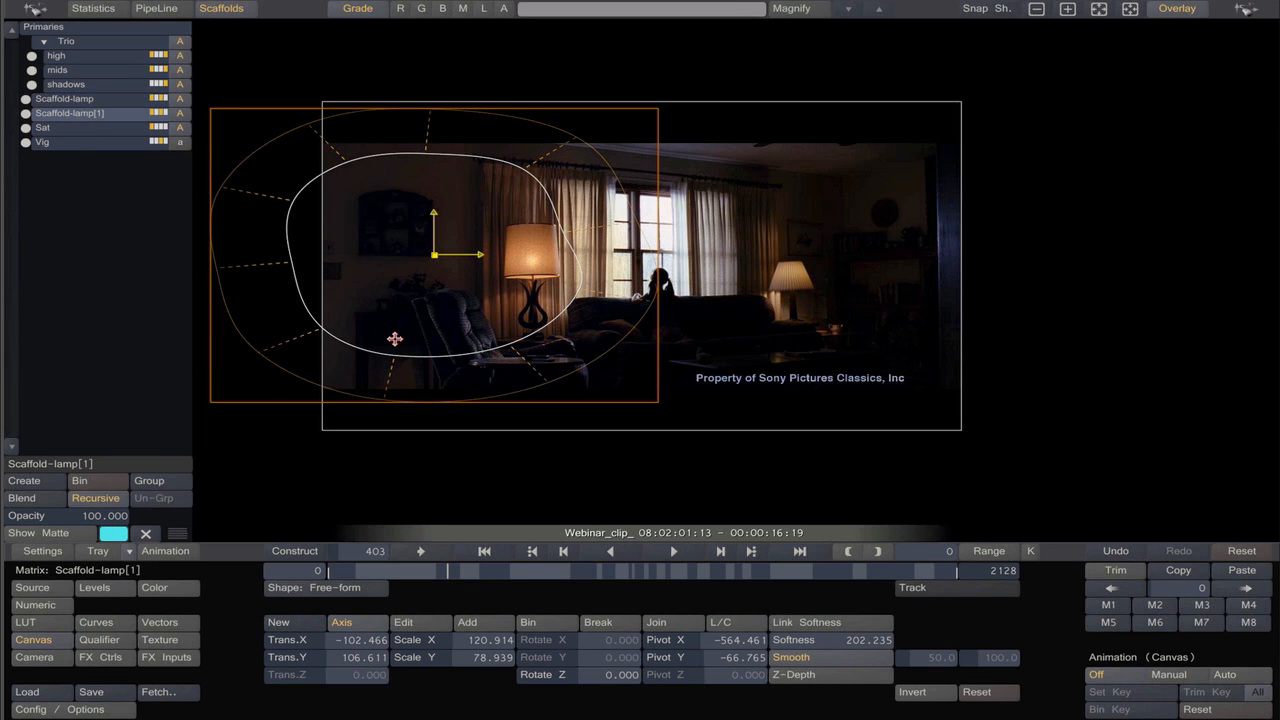
drag(392, 316, 839, 333)
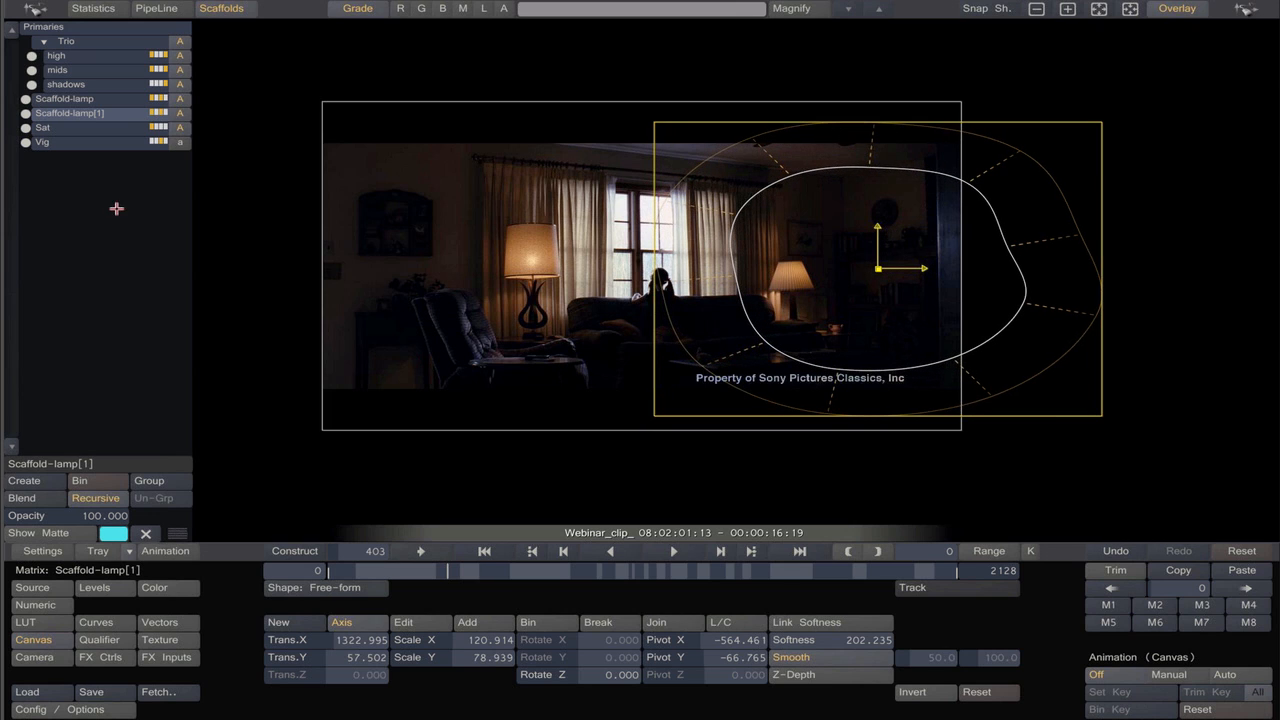
Check both lamp scaffolds' shapes and compare the living-room shot with and without its grade.
click(73, 98)
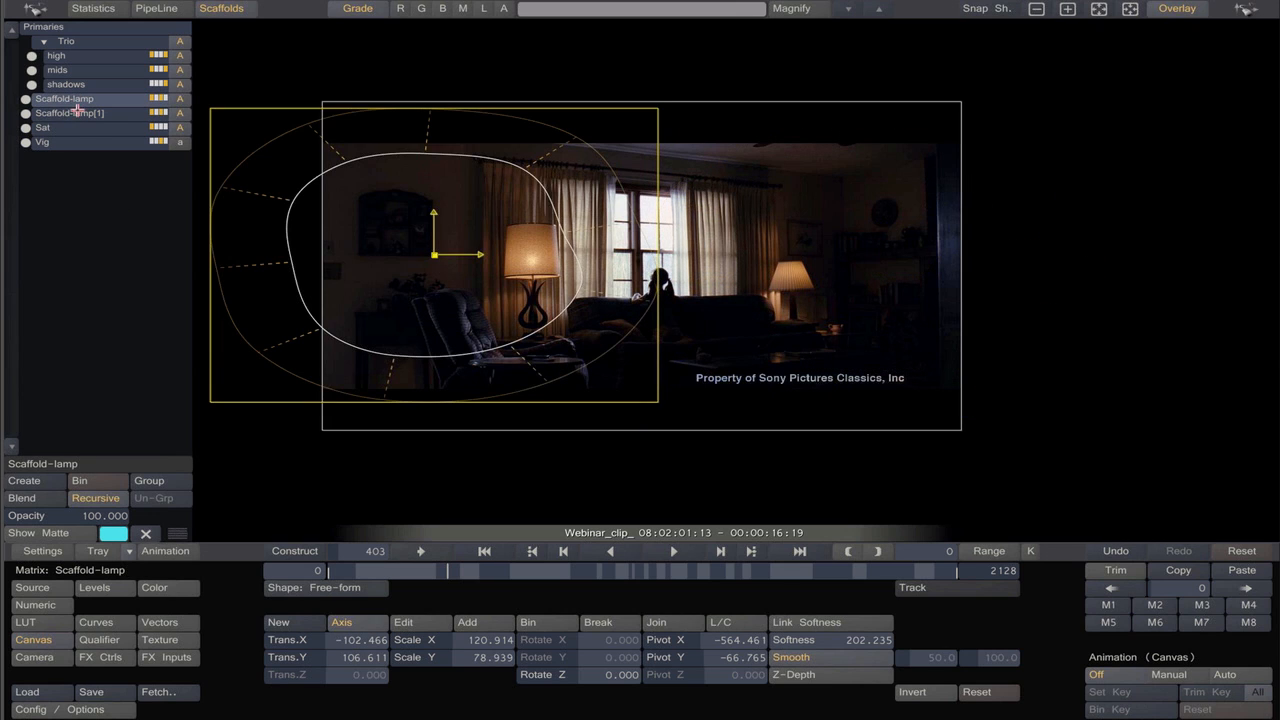
click(72, 113)
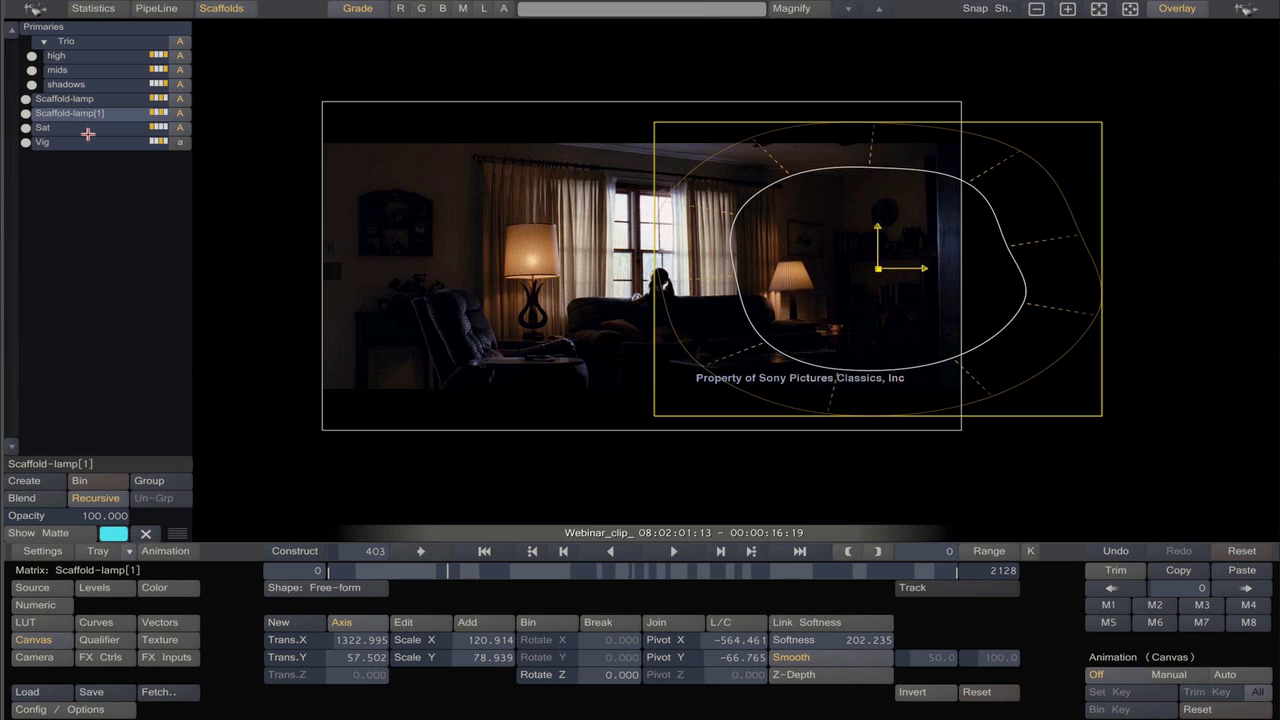
click(100, 128)
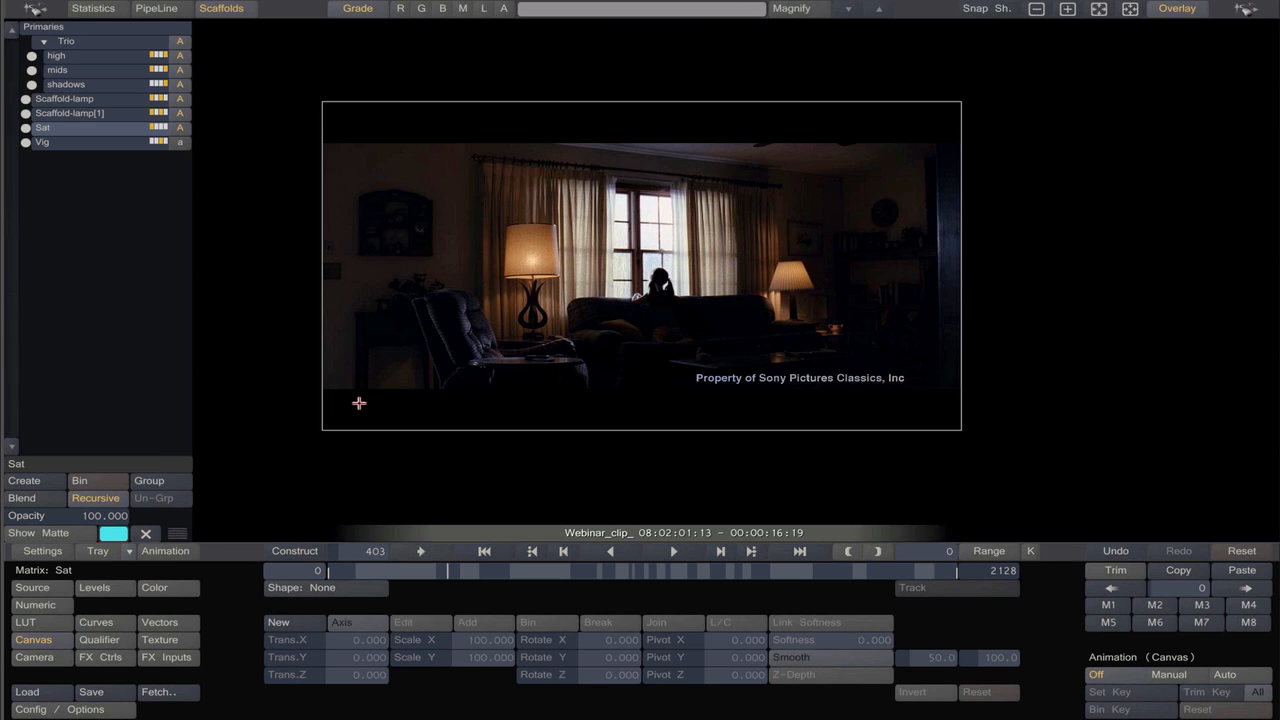
key(g)
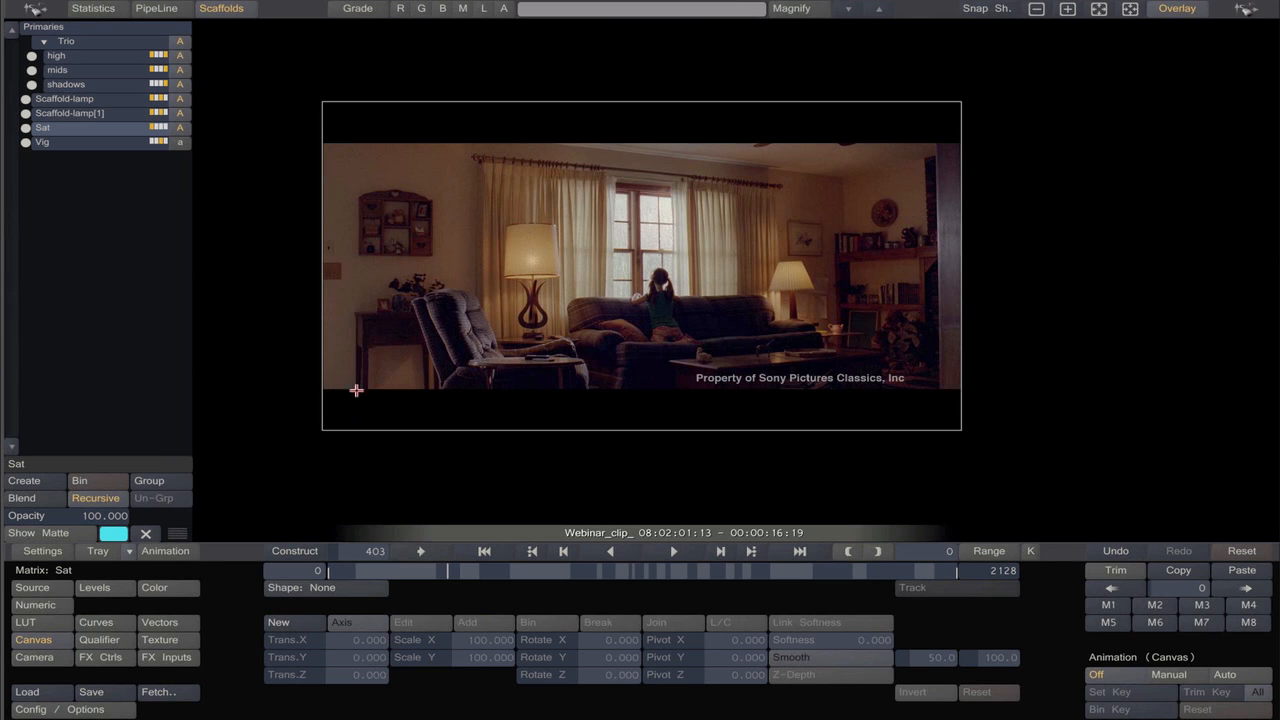
key(g)
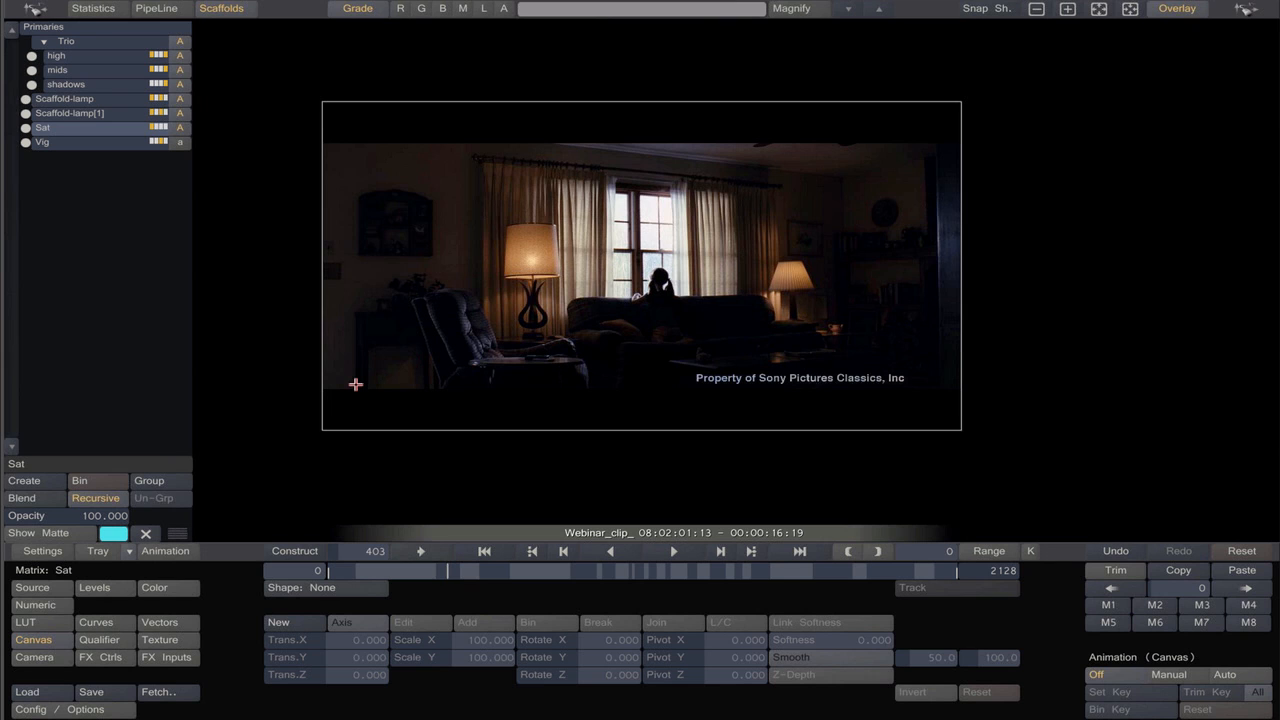
Play from the hallway shot into the living-room shot, and review the sequence from frame 66 to frame 376.
key(Left)
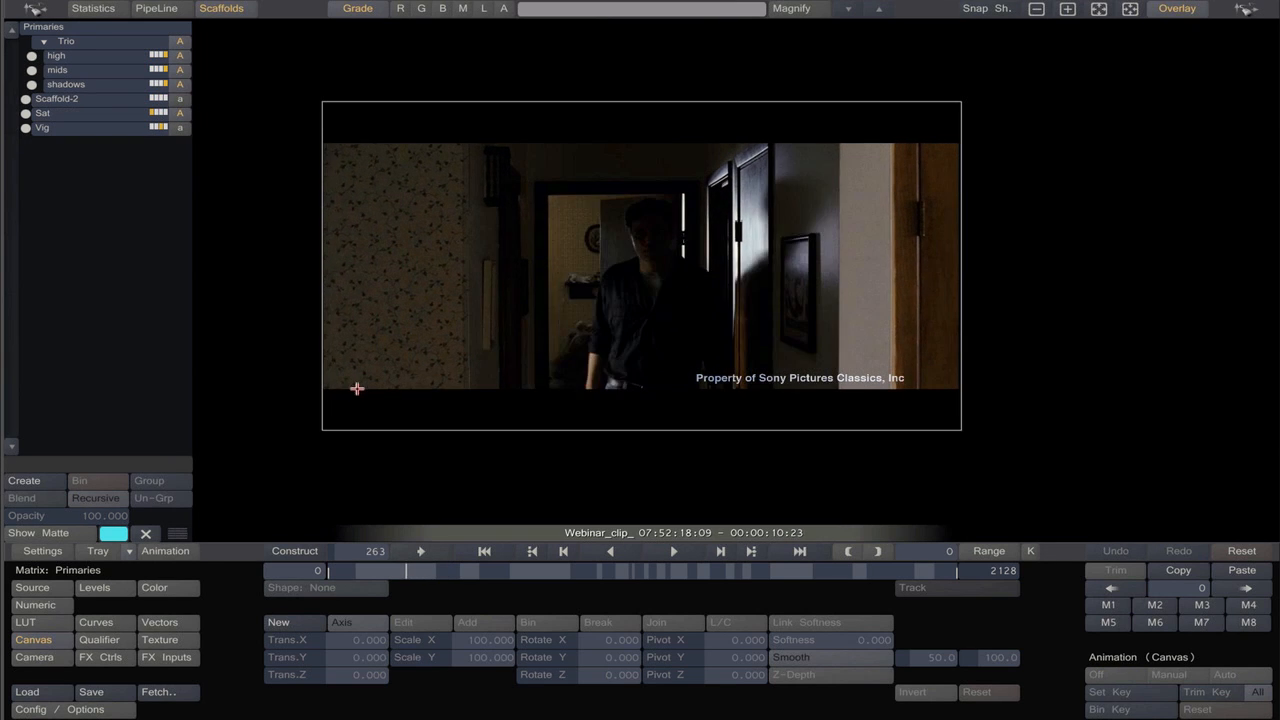
key(space)
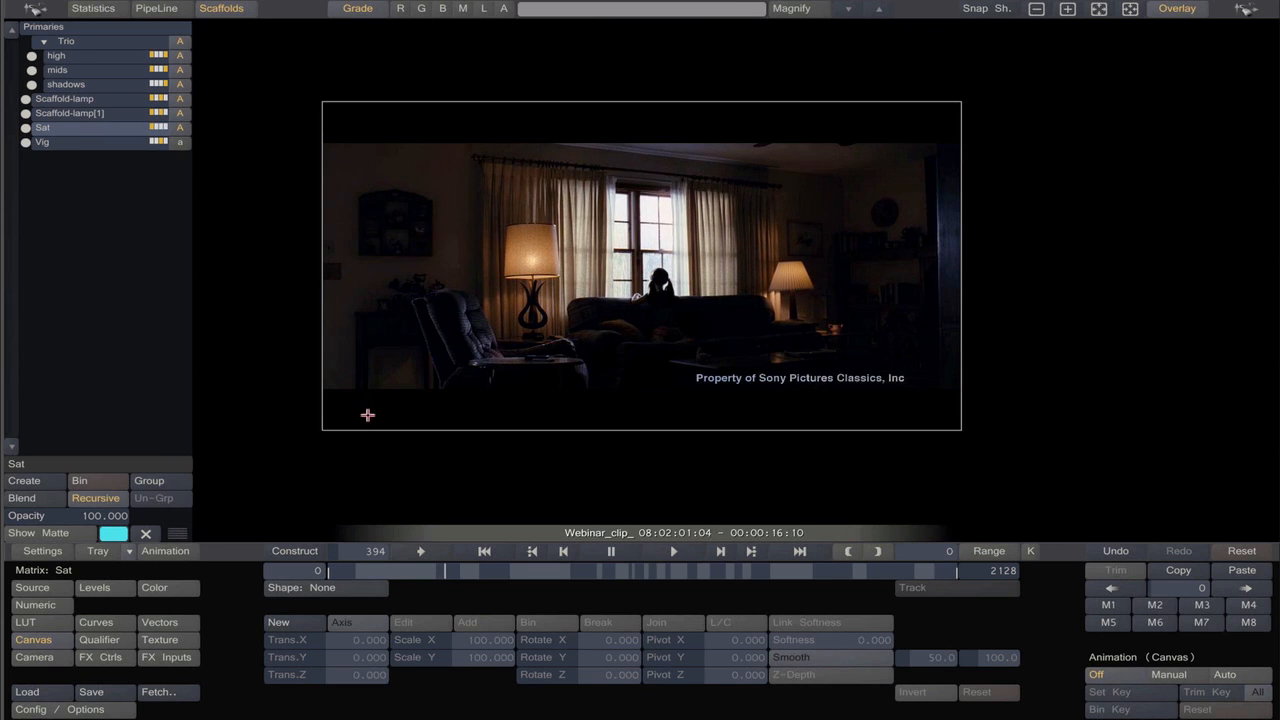
key(j)
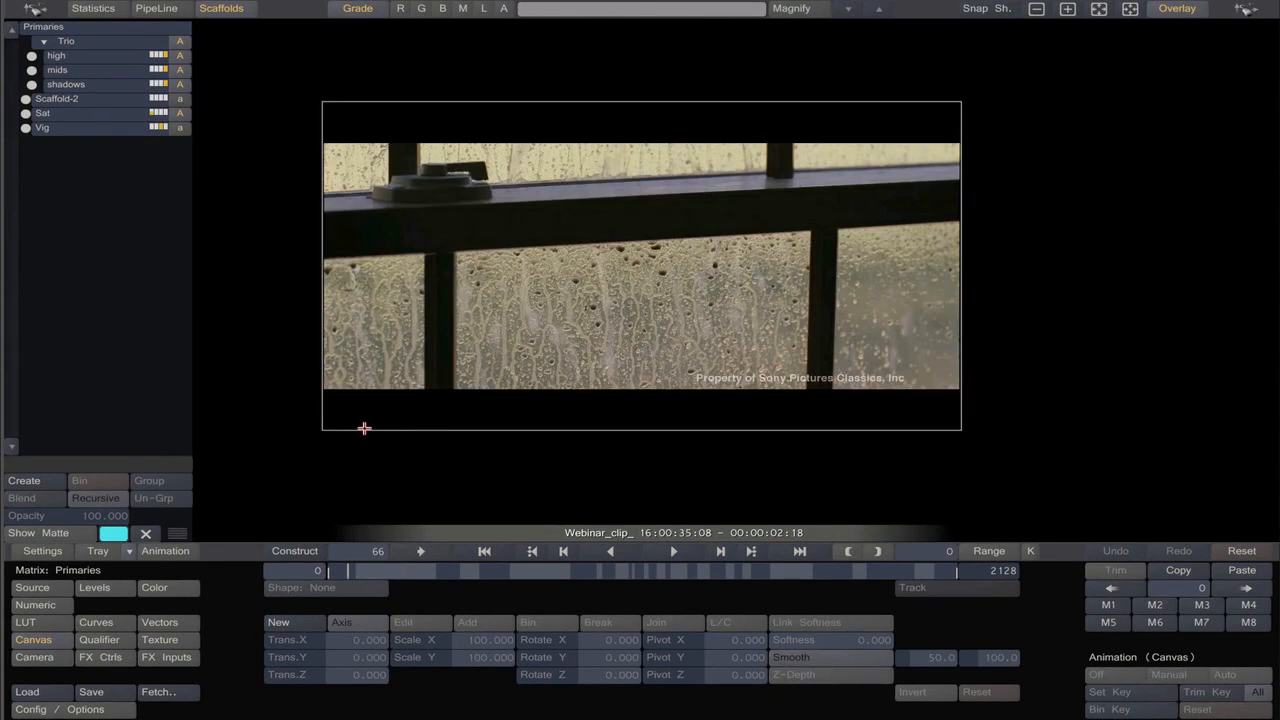
key(space)
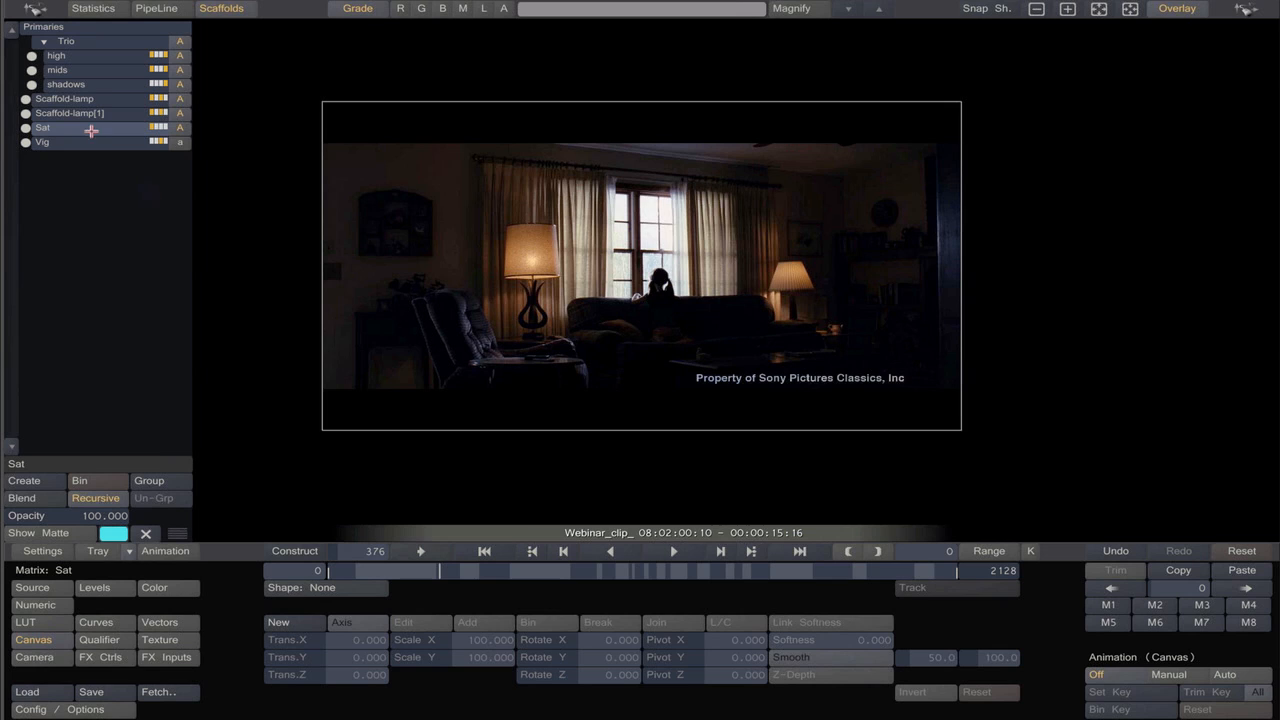
Select the living-room shot's Primaries group and go back to the hallway shot at frame 272.
click(78, 28)
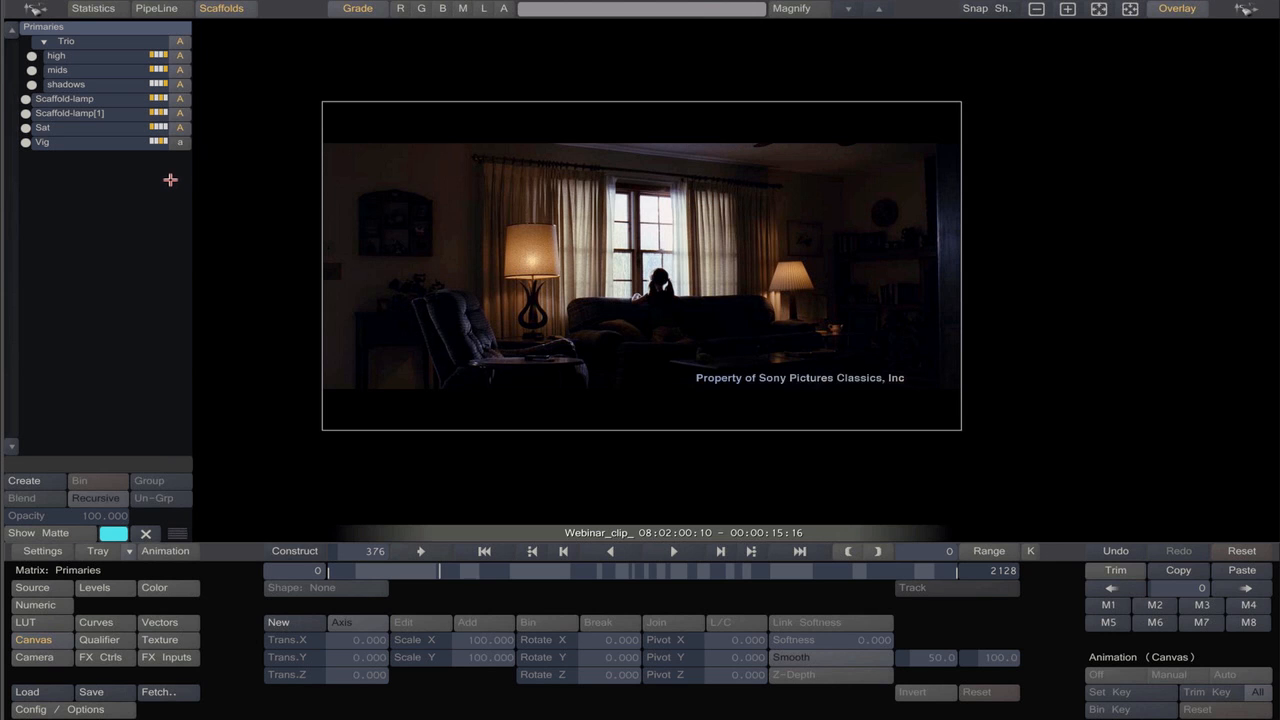
key(Page_Up)
key(Page_Up)
key(Page_Up)
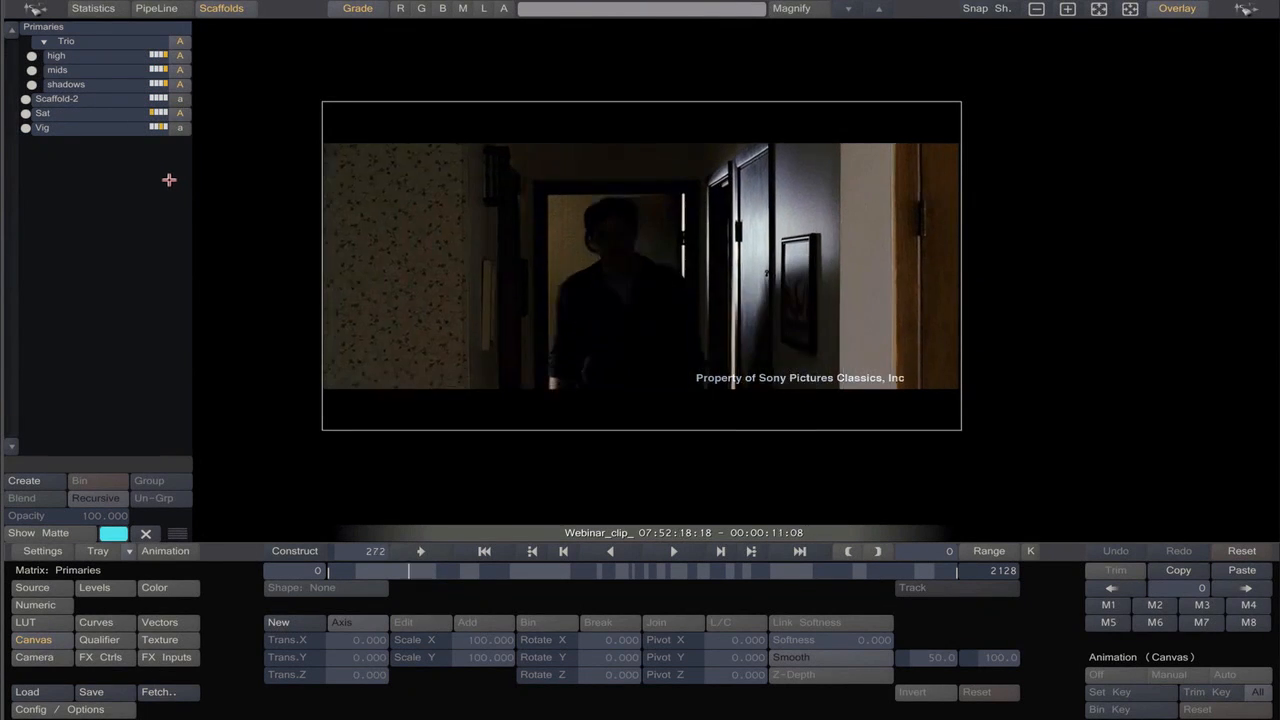
Step through the graded hallway shot between frames 124 and 352 to check how the grade holds as the man approaches.
key(Page_Up)
key(Page_Up)
key(Page_Up)
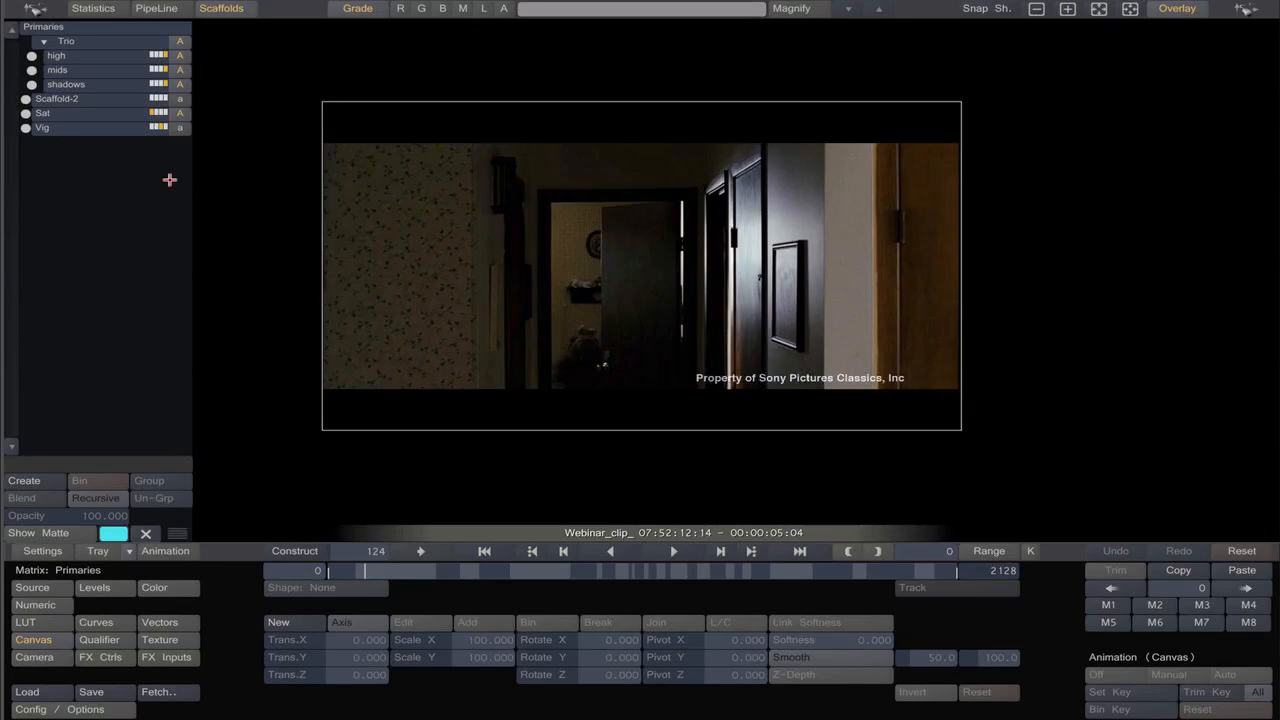
key(Page_Down)
key(Page_Down)
key(Page_Down)
key(Page_Down)
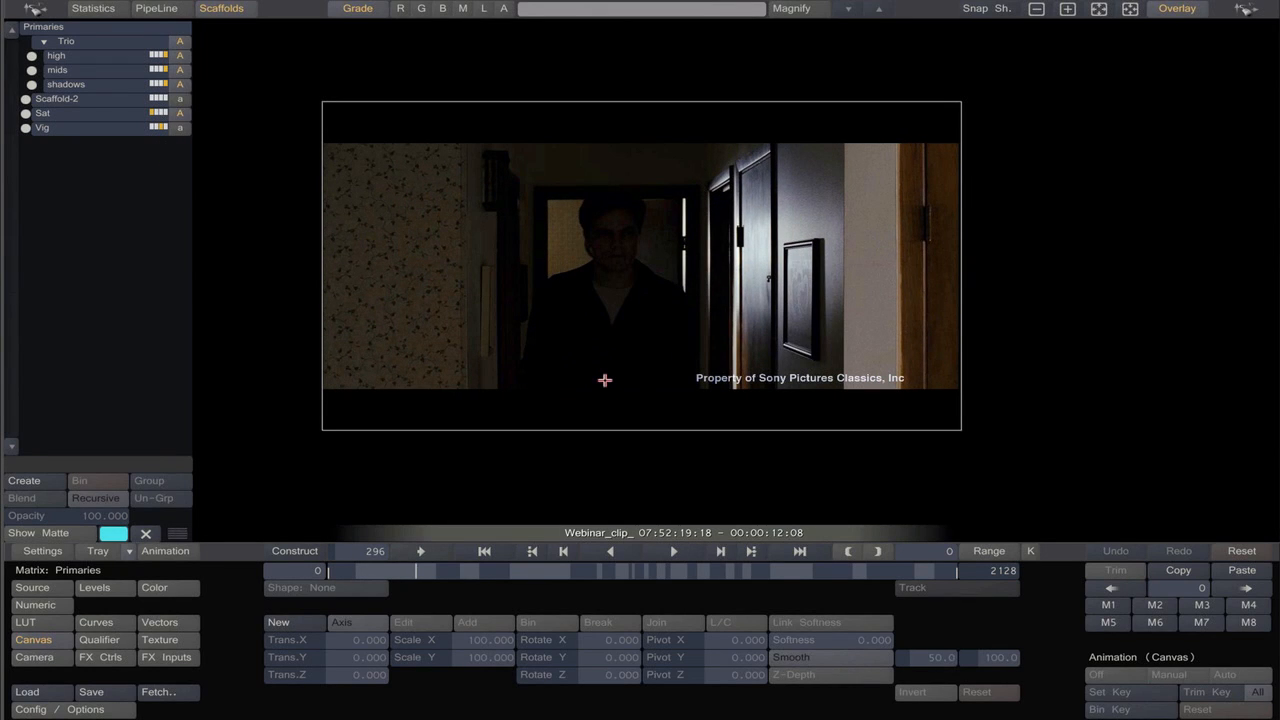
key(Page_Down)
key(Page_Down)
key(Page_Down)
key(Right)
key(Right)
key(Right)
key(Right)
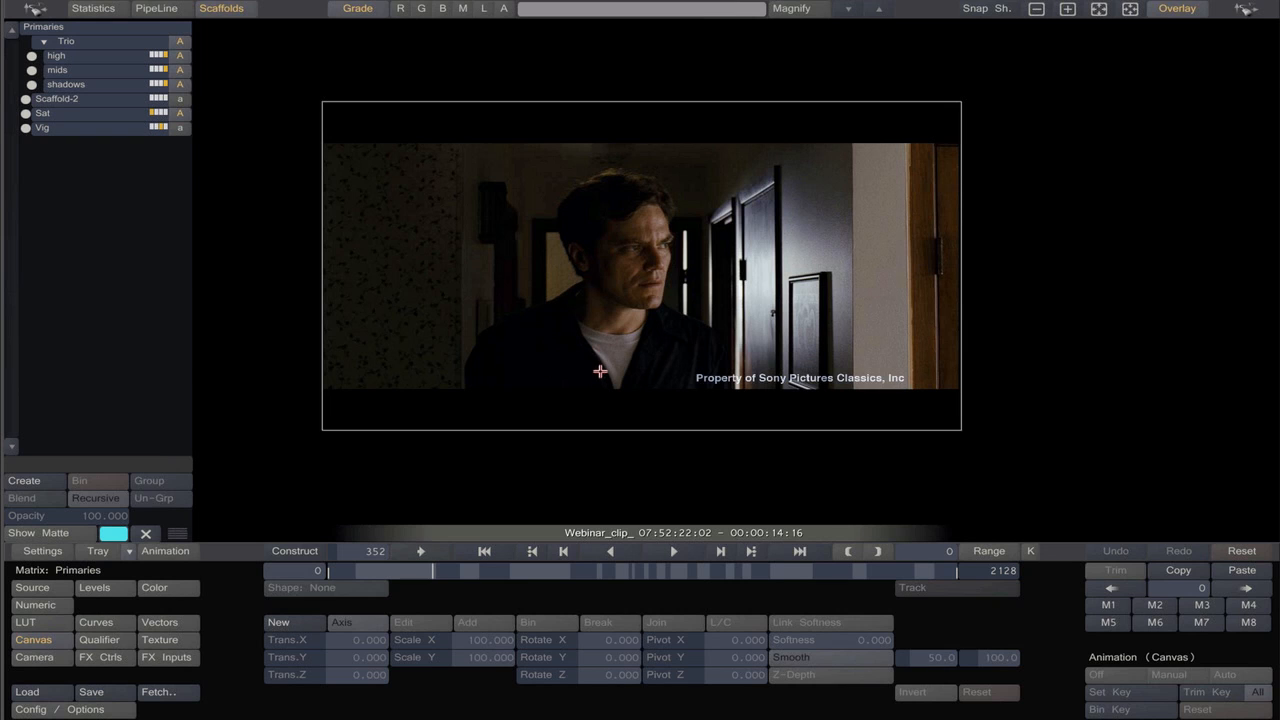
Play across the cut into the living-room shot and compare the frames on both sides of it, around frame 372.
key(space)
key(space)
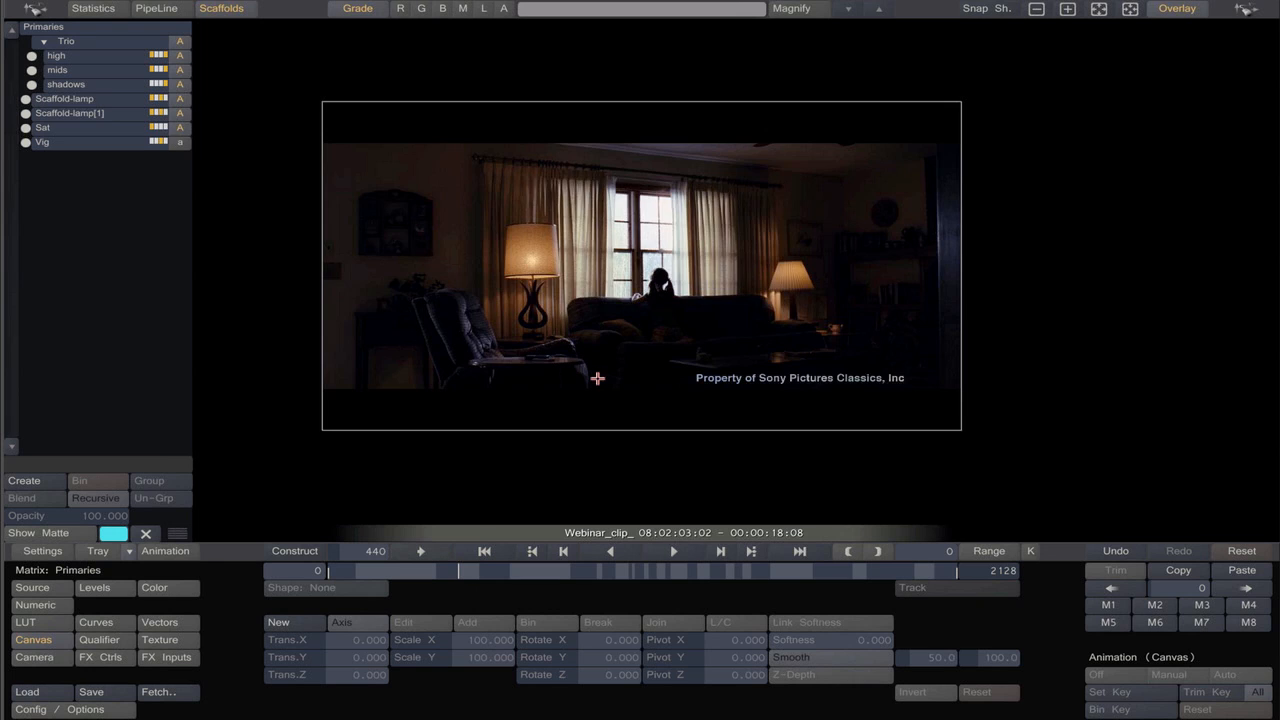
key(Left)
key(Left)
key(Right)
key(Left)
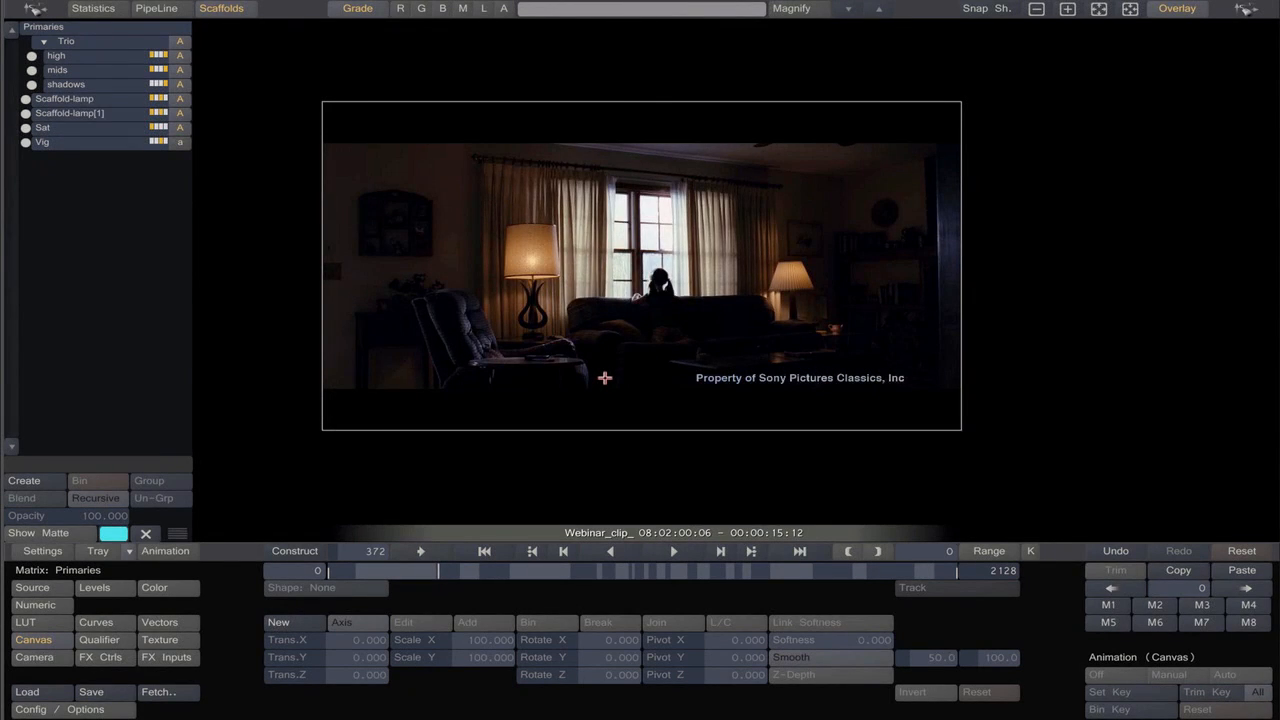
key(Left)
key(Right)
Go to the ungraded hallway close-up at frame 480 and apply the grade from two shots earlier (-2).
key(space)
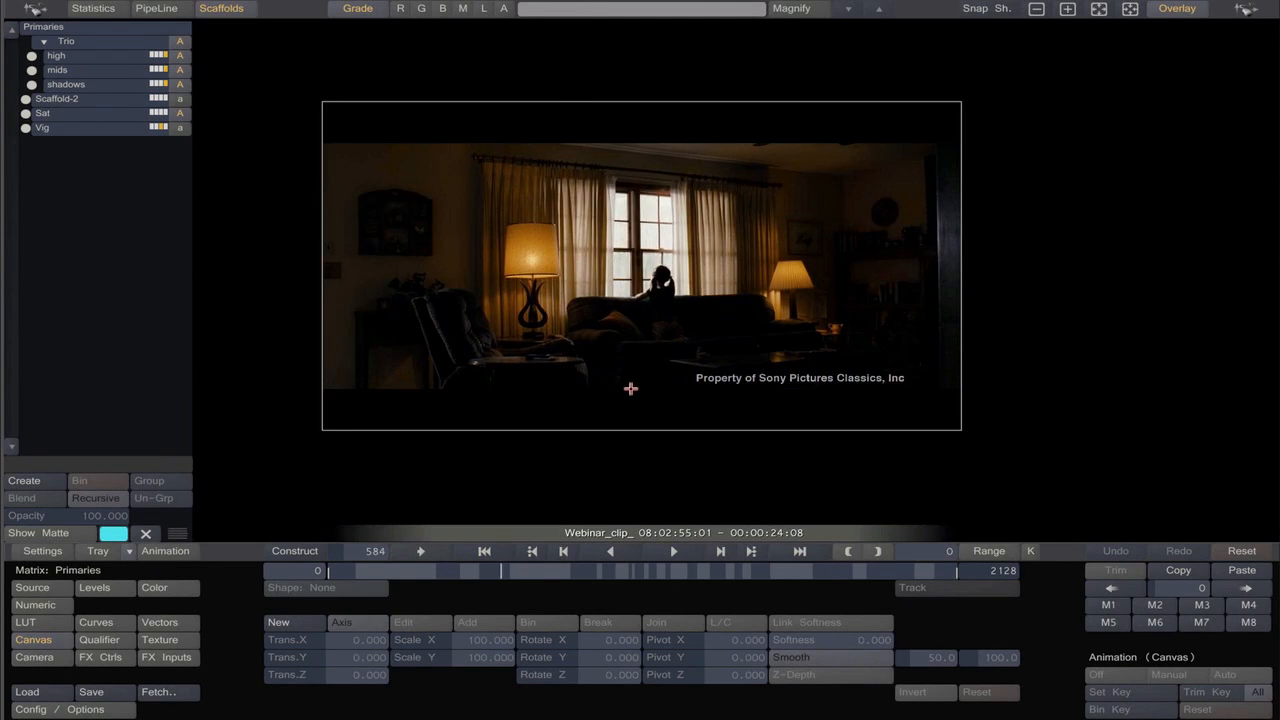
key(Left)
key(Left)
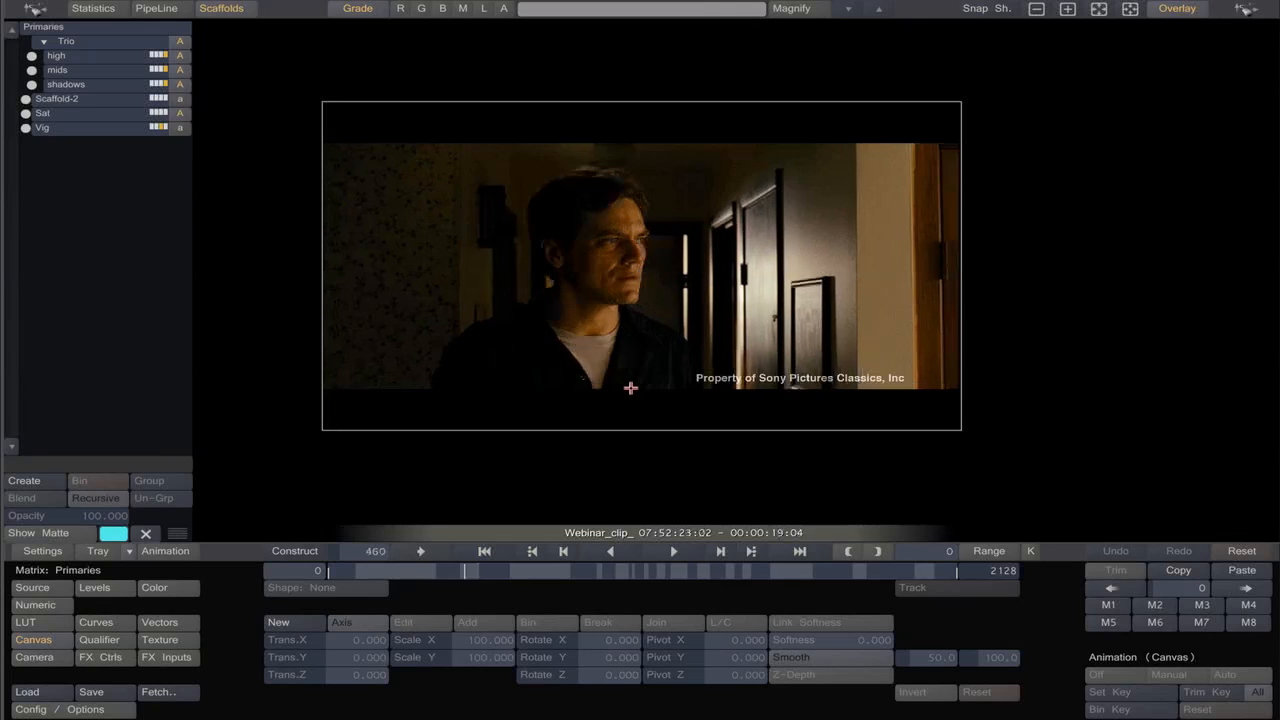
key(Right)
key(Right)
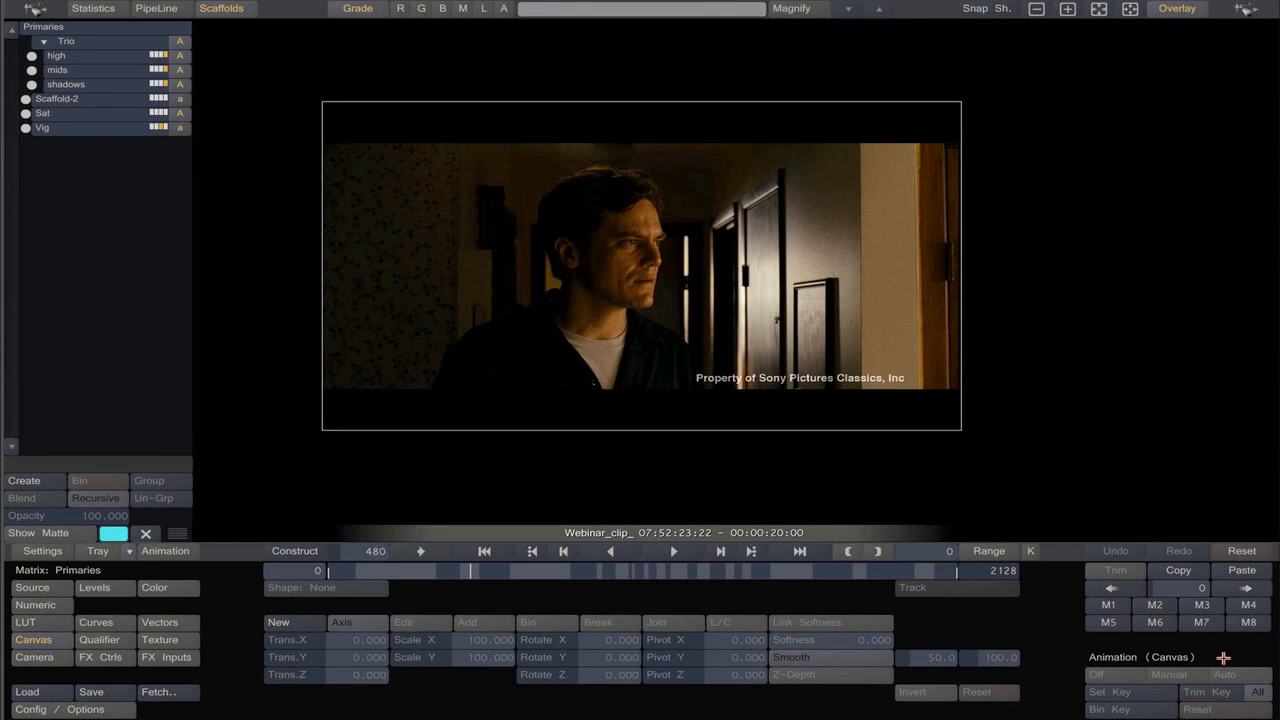
click(1113, 588)
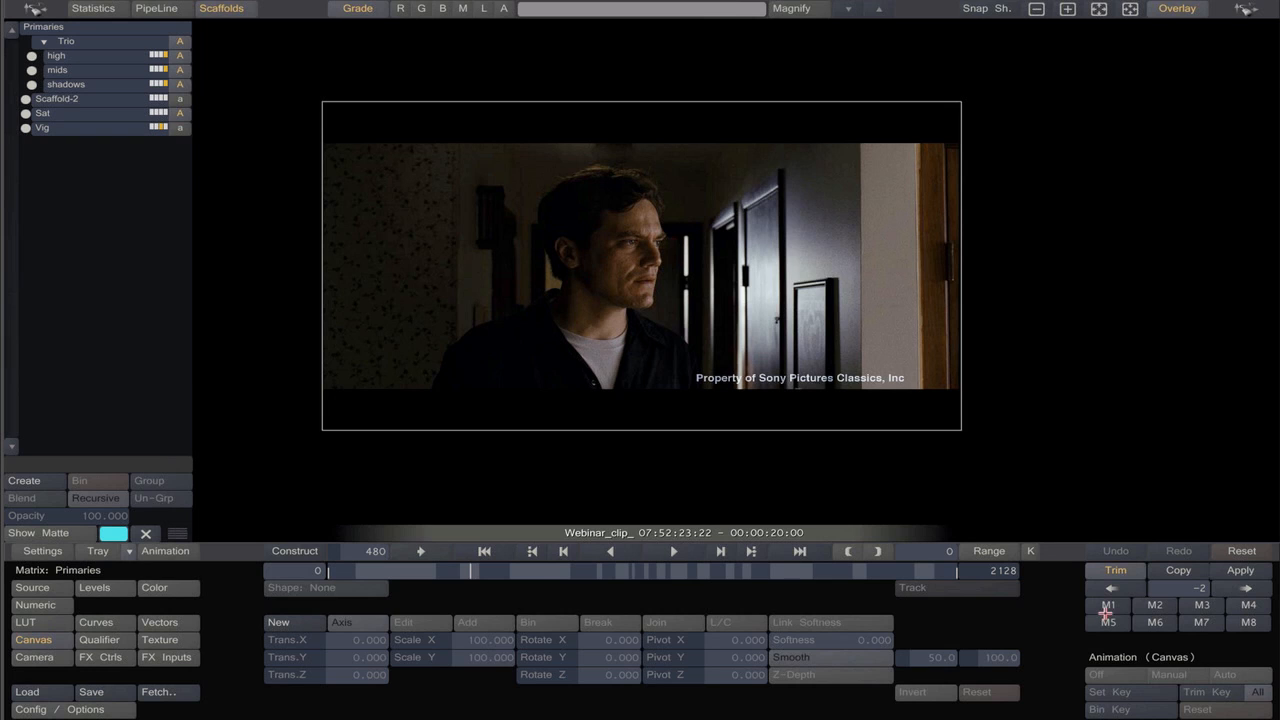
click(1226, 577)
Move on to the living-room shot at frame 512 and apply the grade from two shots earlier (-2).
key(Down)
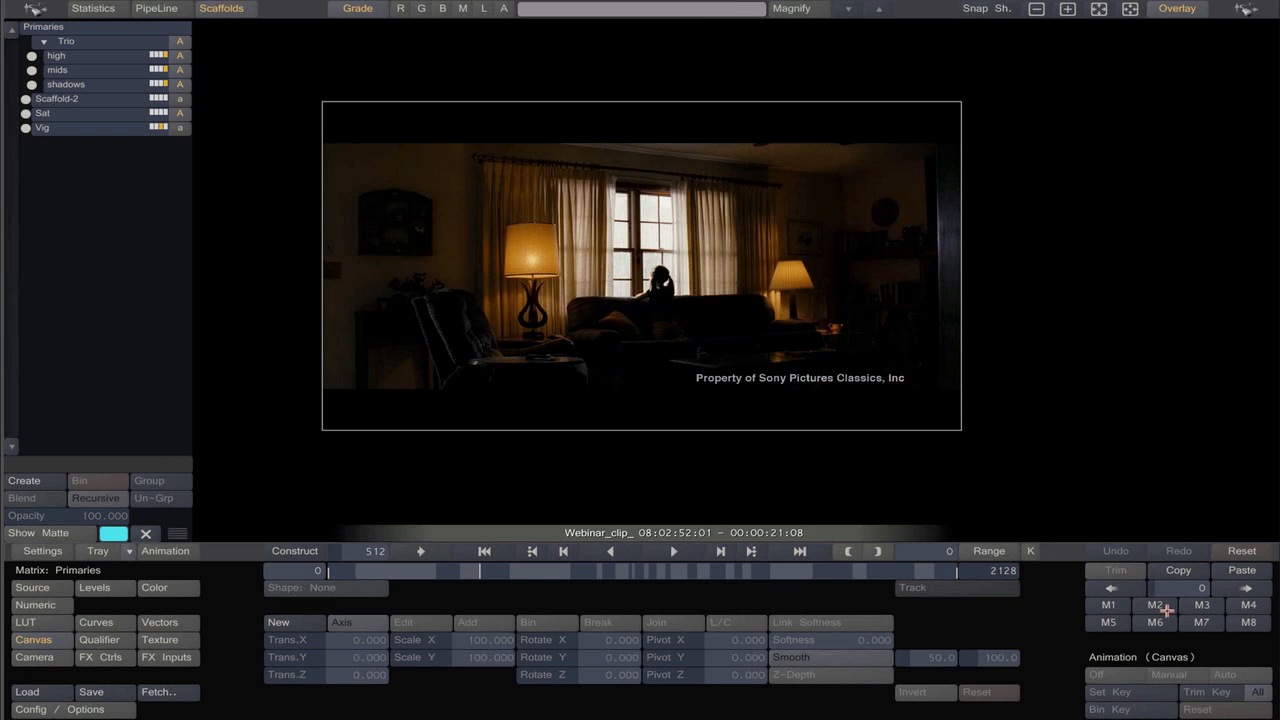
click(1112, 588)
click(1240, 574)
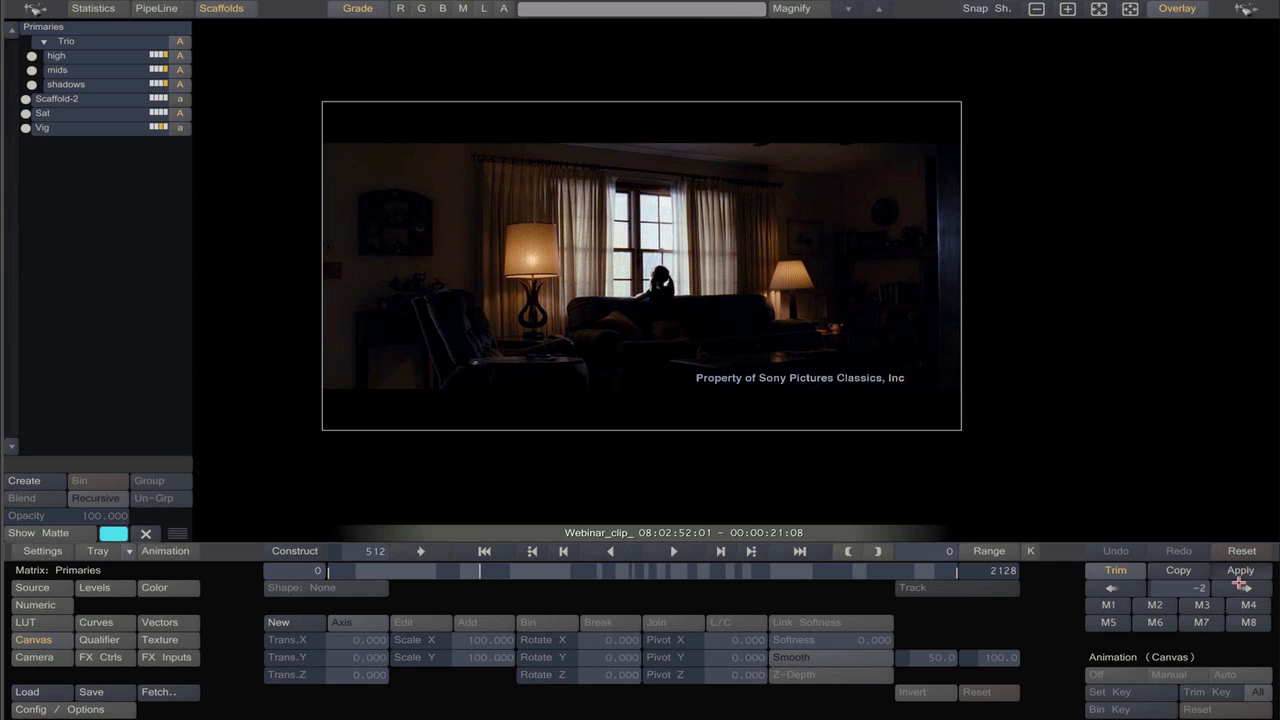
Move on to the hallway close-up at frame 616 and apply the grade from two shots earlier (-2).
key(Down)
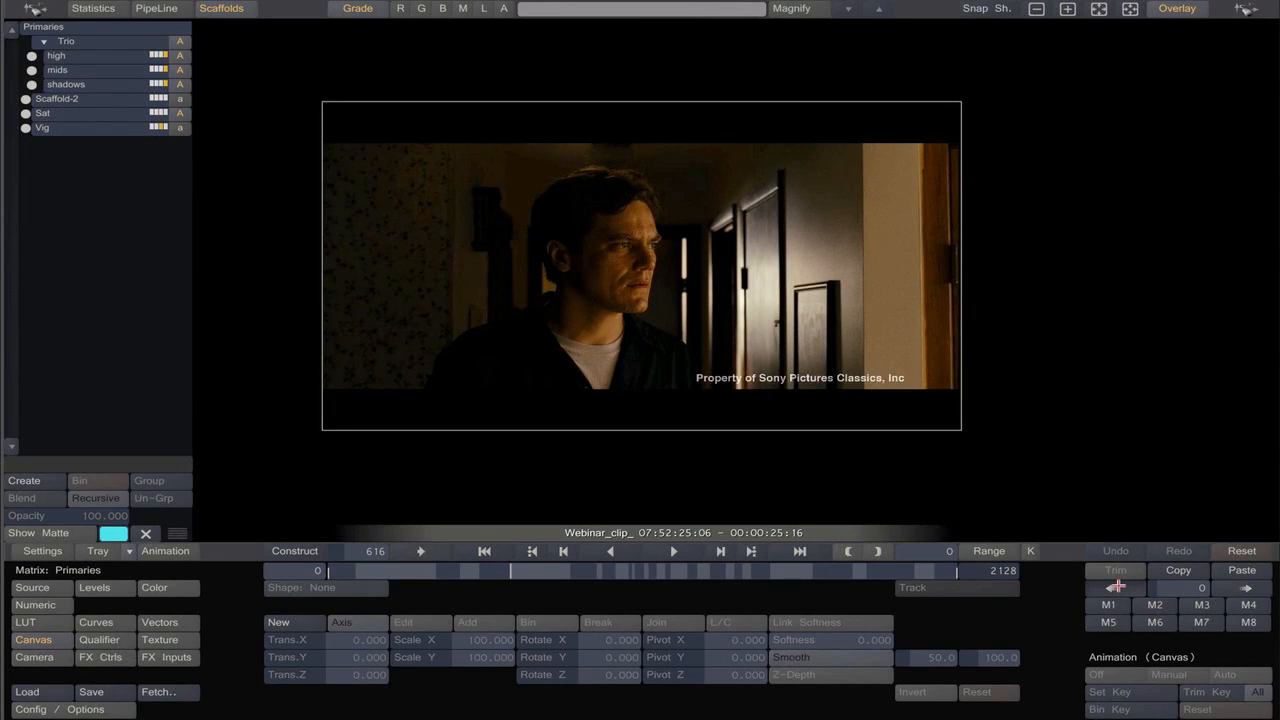
click(1112, 588)
click(1112, 588)
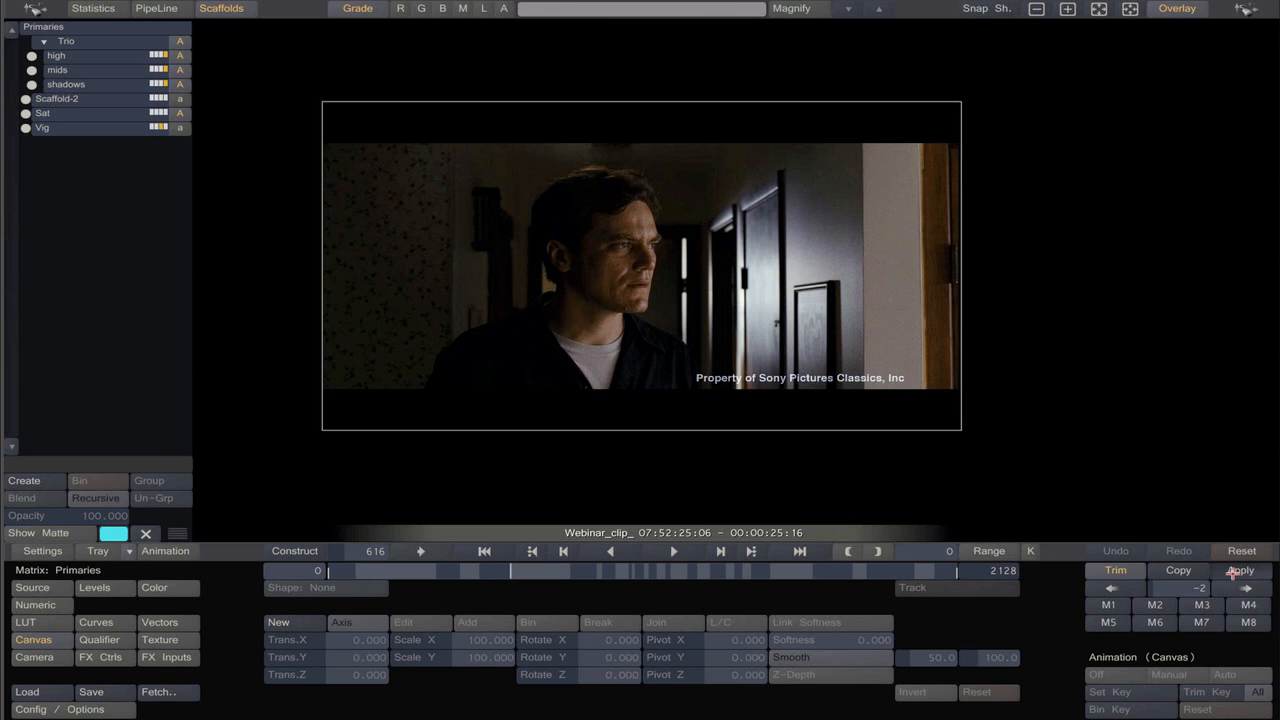
click(1234, 572)
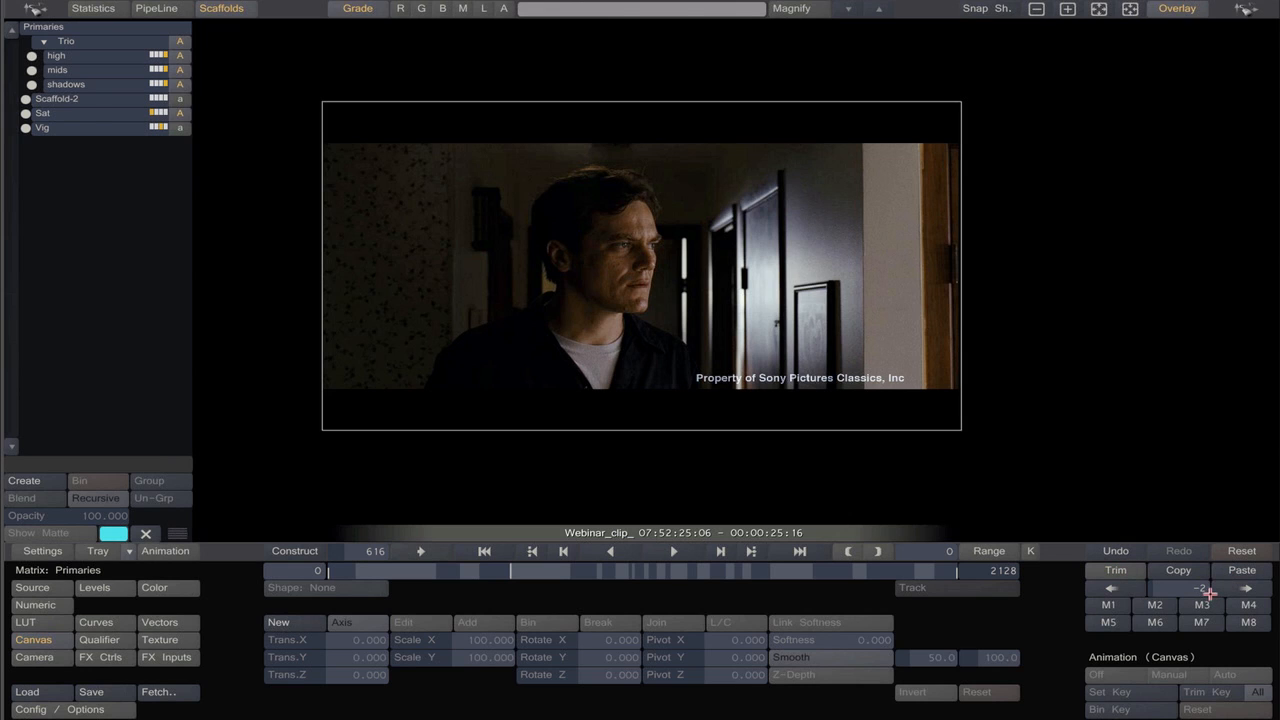
Play on into the ungraded living-room shot, stop at frame 856 and apply the grade from two shots earlier (-2).
key(space)
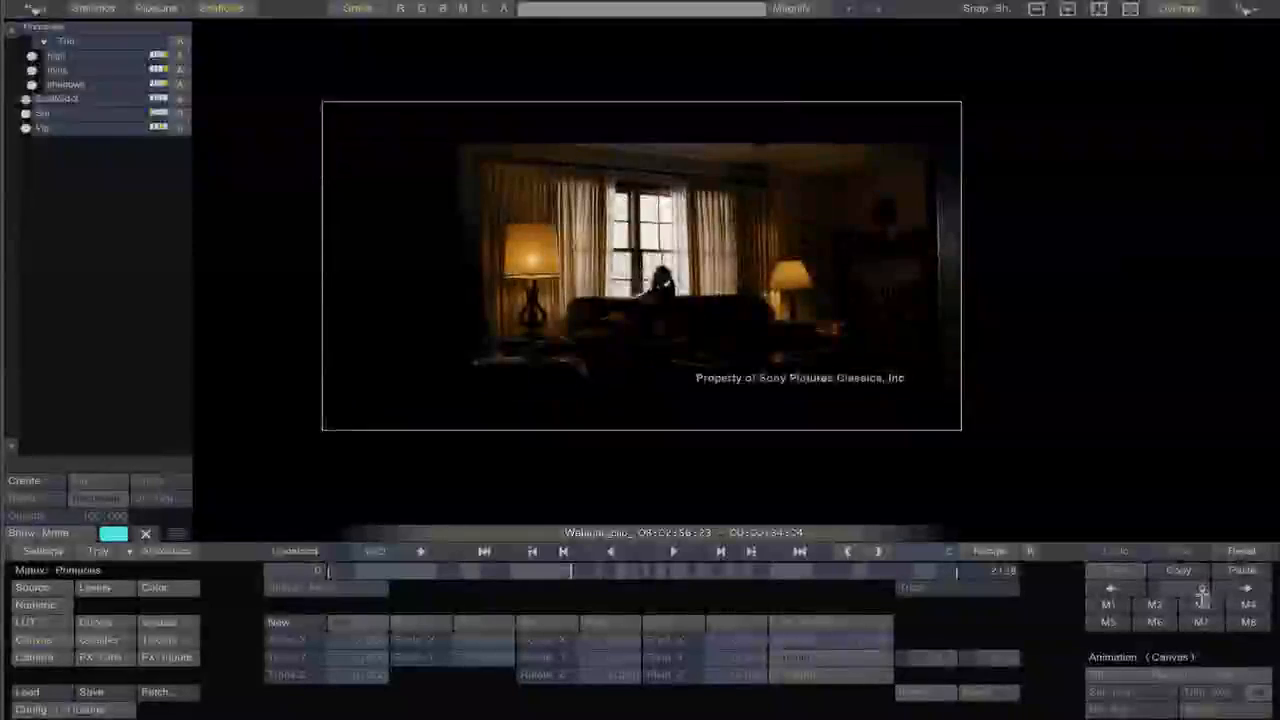
key(space)
click(1114, 587)
click(1112, 590)
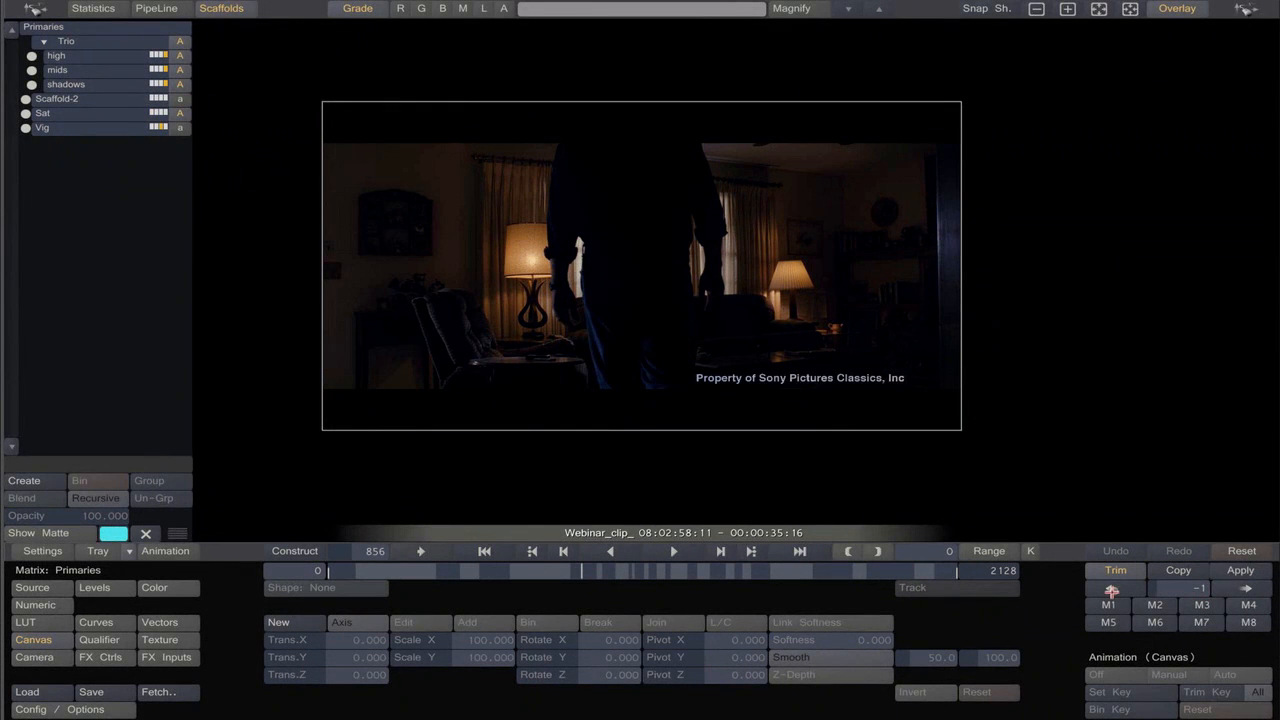
click(1222, 570)
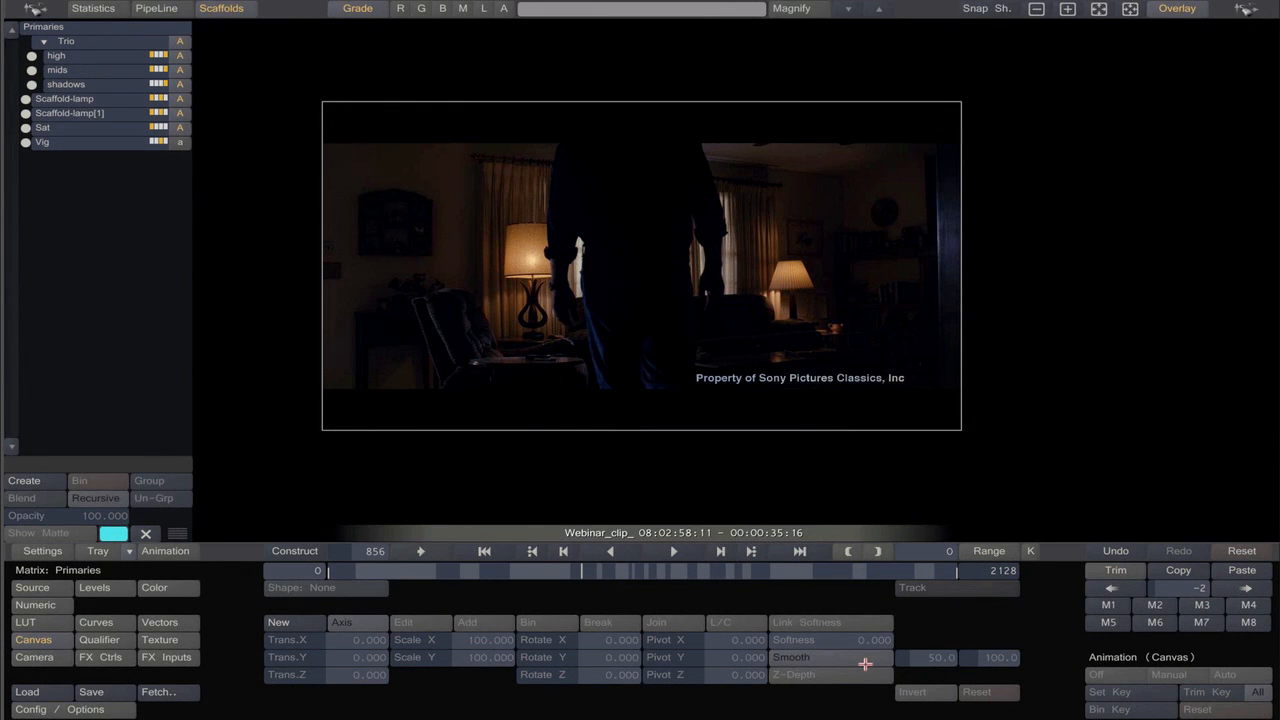
Play on to frame 936, run back to frame 0 and play the matched sequence from the start.
key(space)
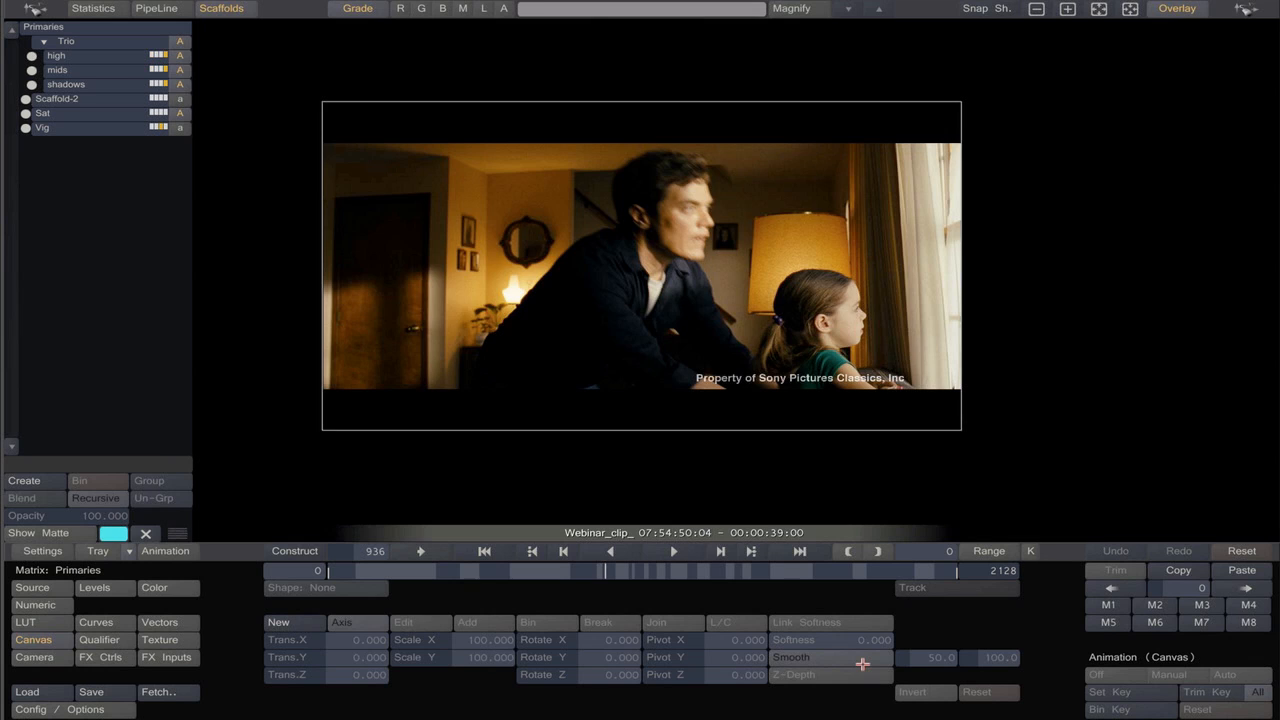
key(j)
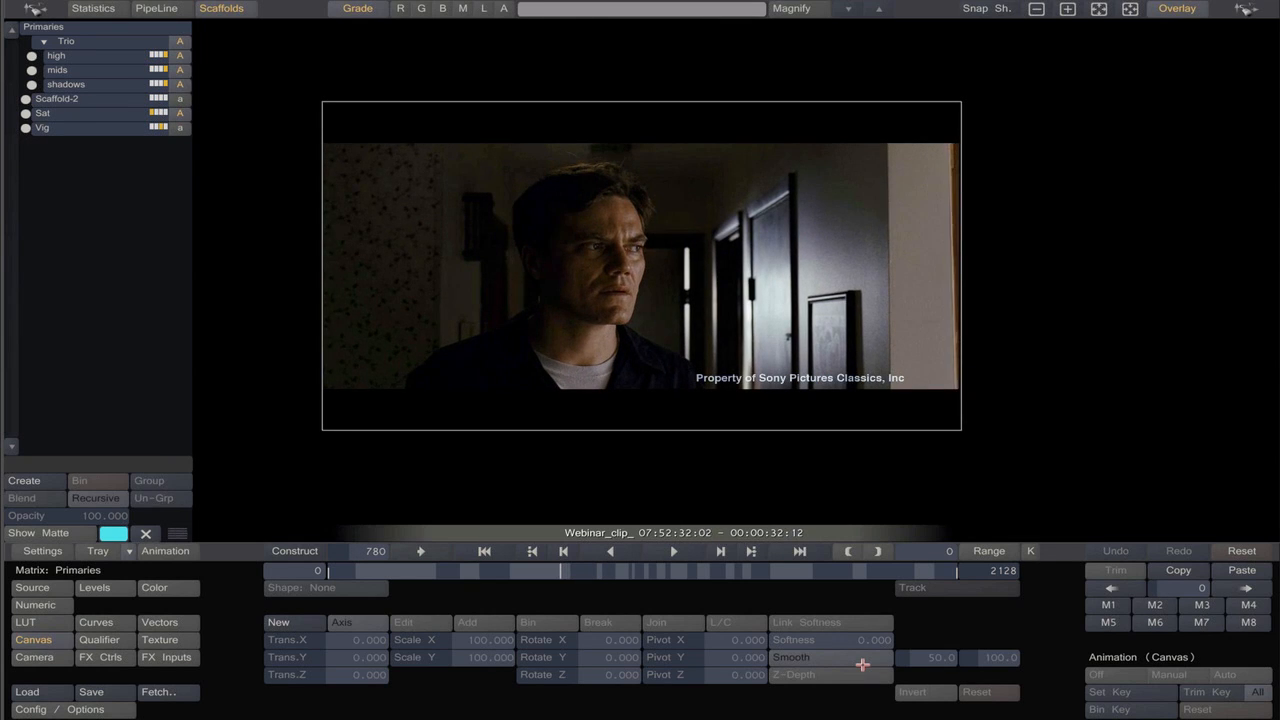
key(j)
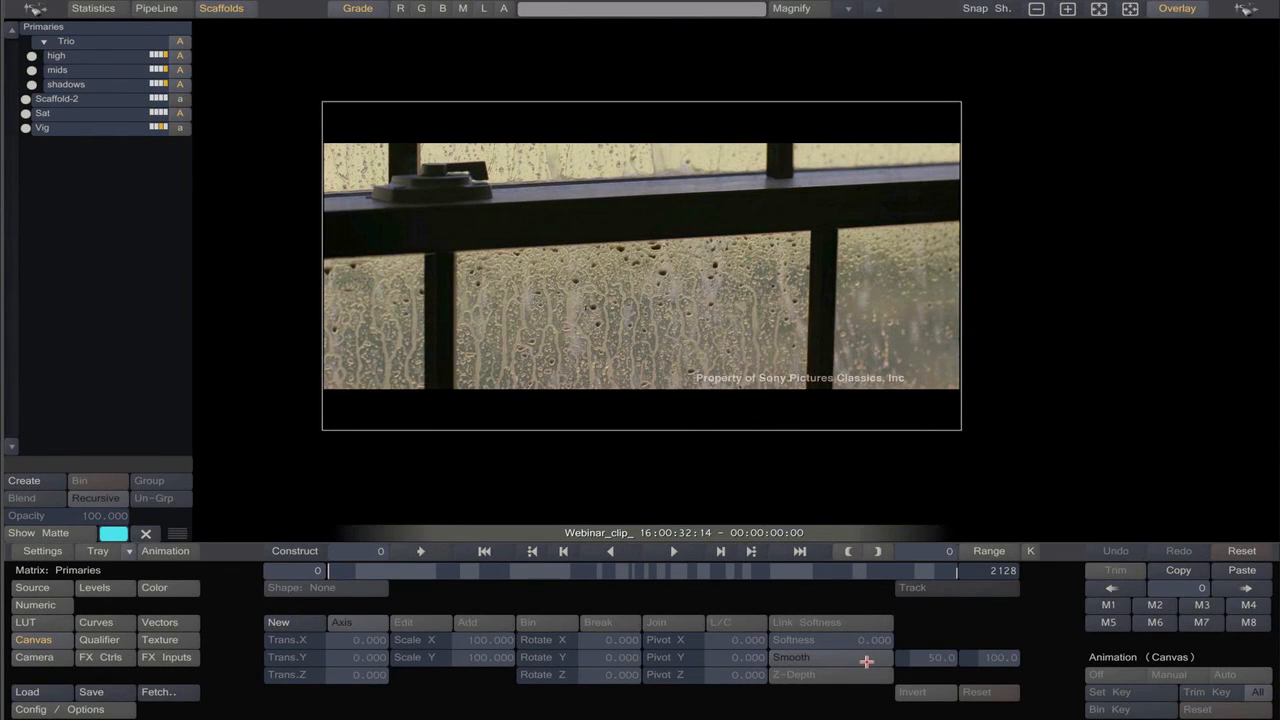
key(l)
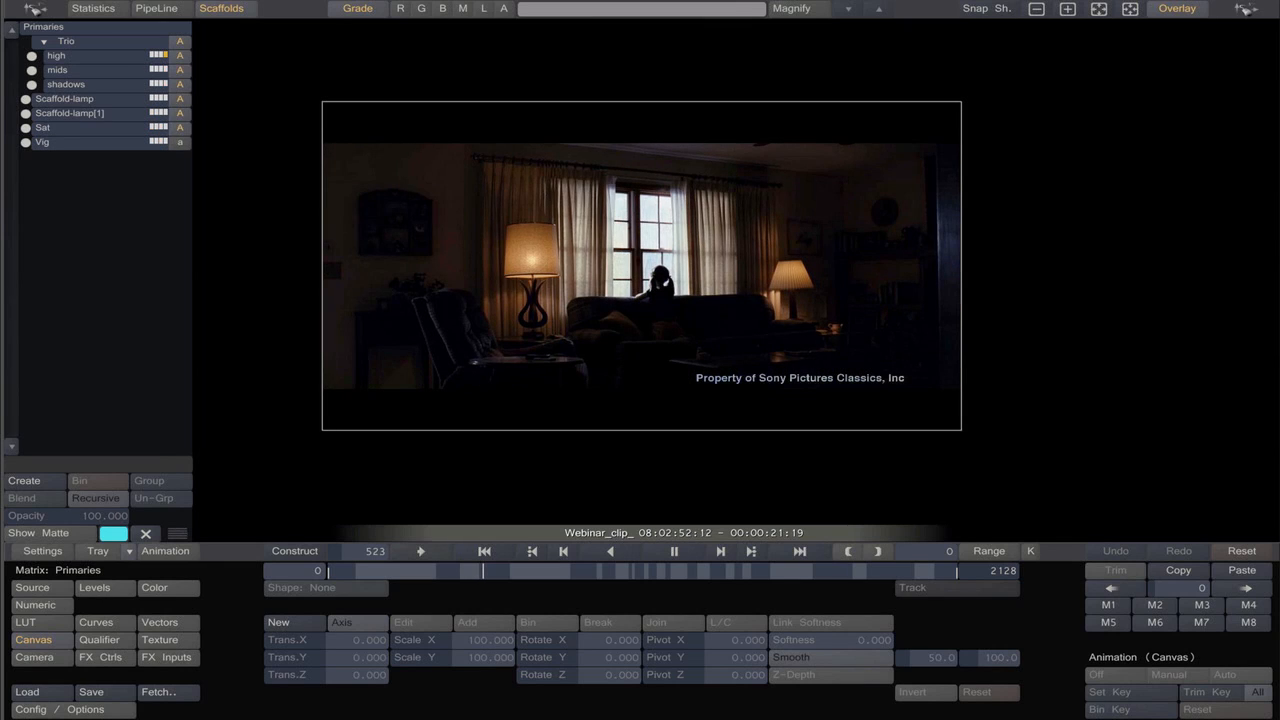
key(space)
Open the Webinar_clip - CC construct in the player and go to the man-and-girl shot at frame 968.
click(270, 551)
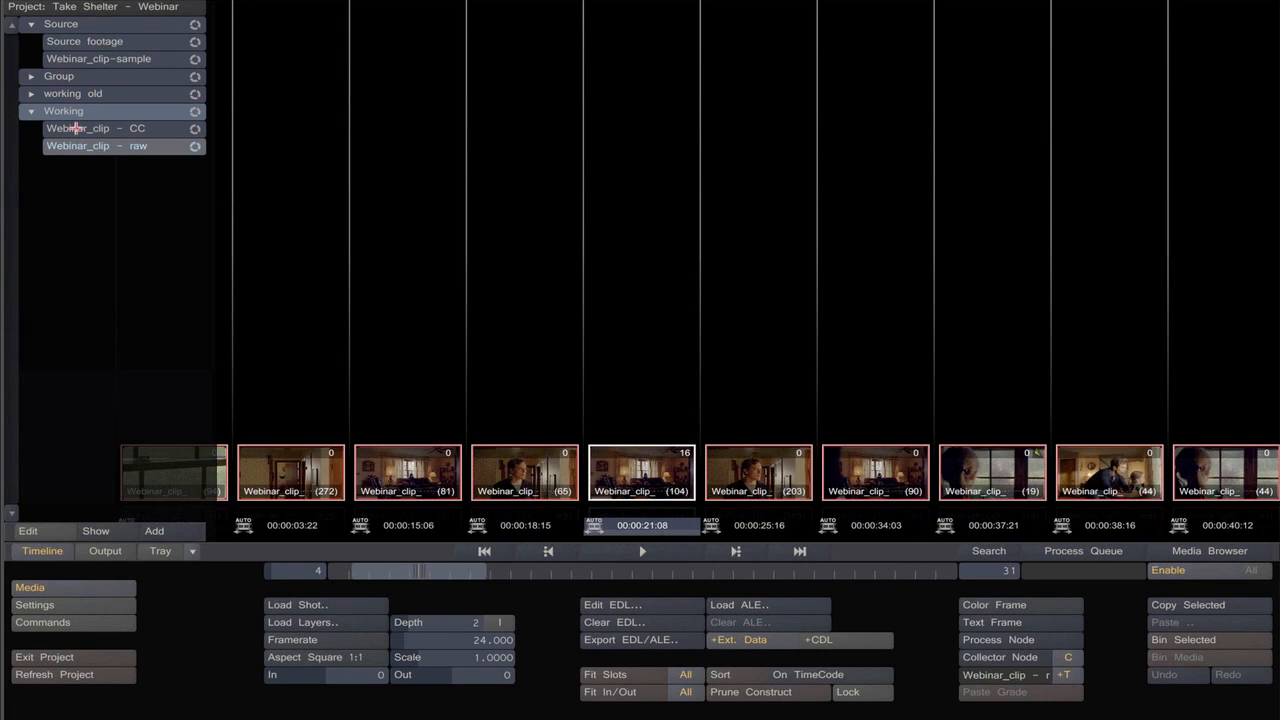
click(81, 128)
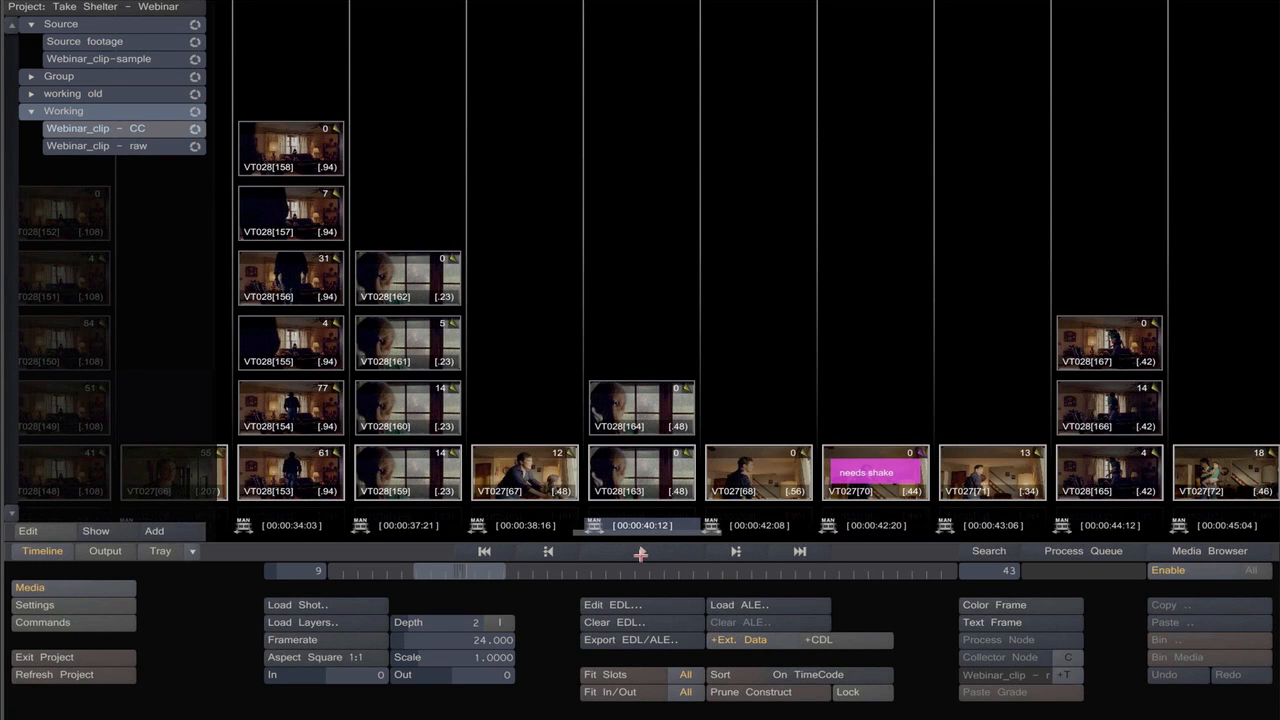
click(639, 551)
key(Left)
key(Left)
key(Left)
key(Left)
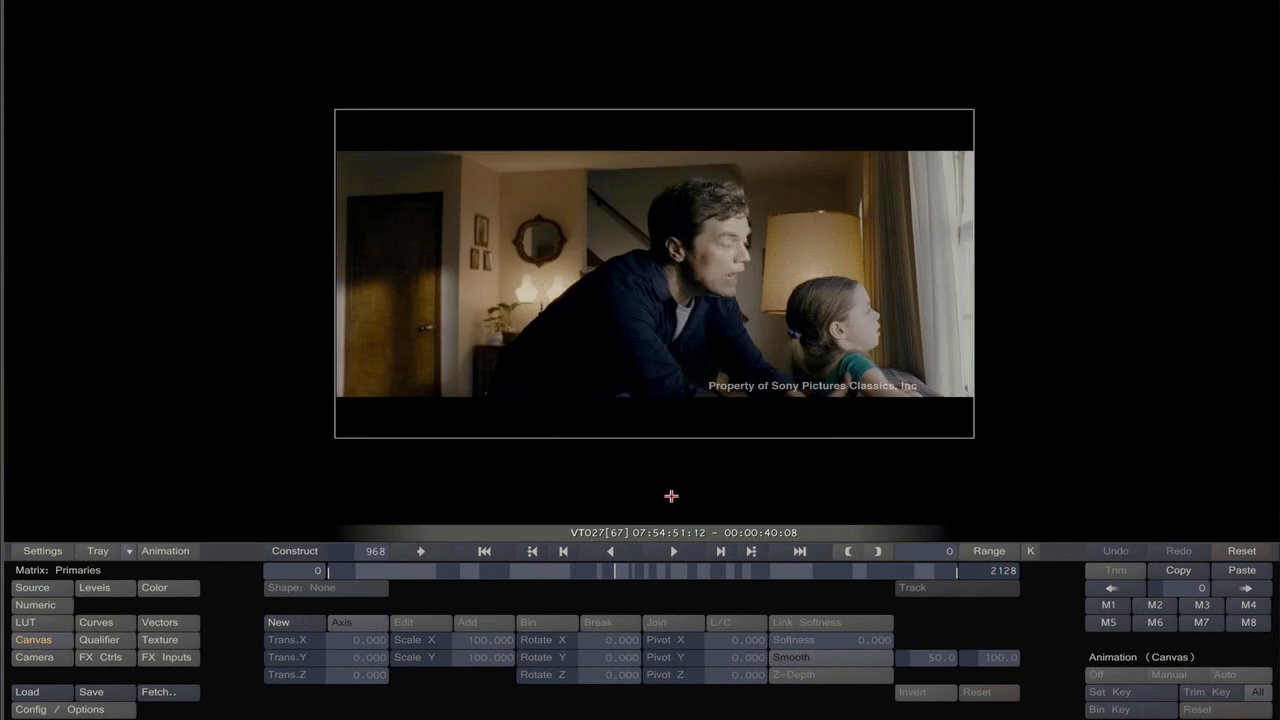
Check the finished living-room shot at frame 872 and play the corrected version from the hallway close-up at frame 778.
key(Left)
key(Left)
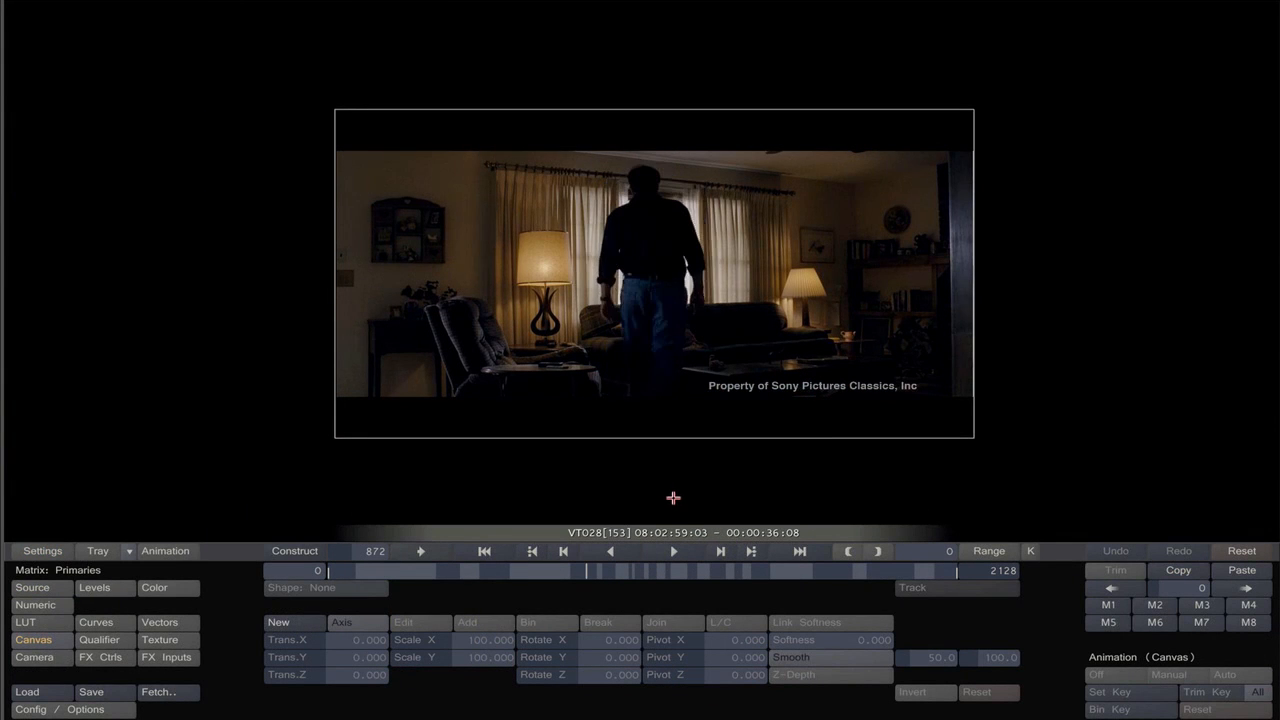
key(Right)
key(Right)
key(Up)
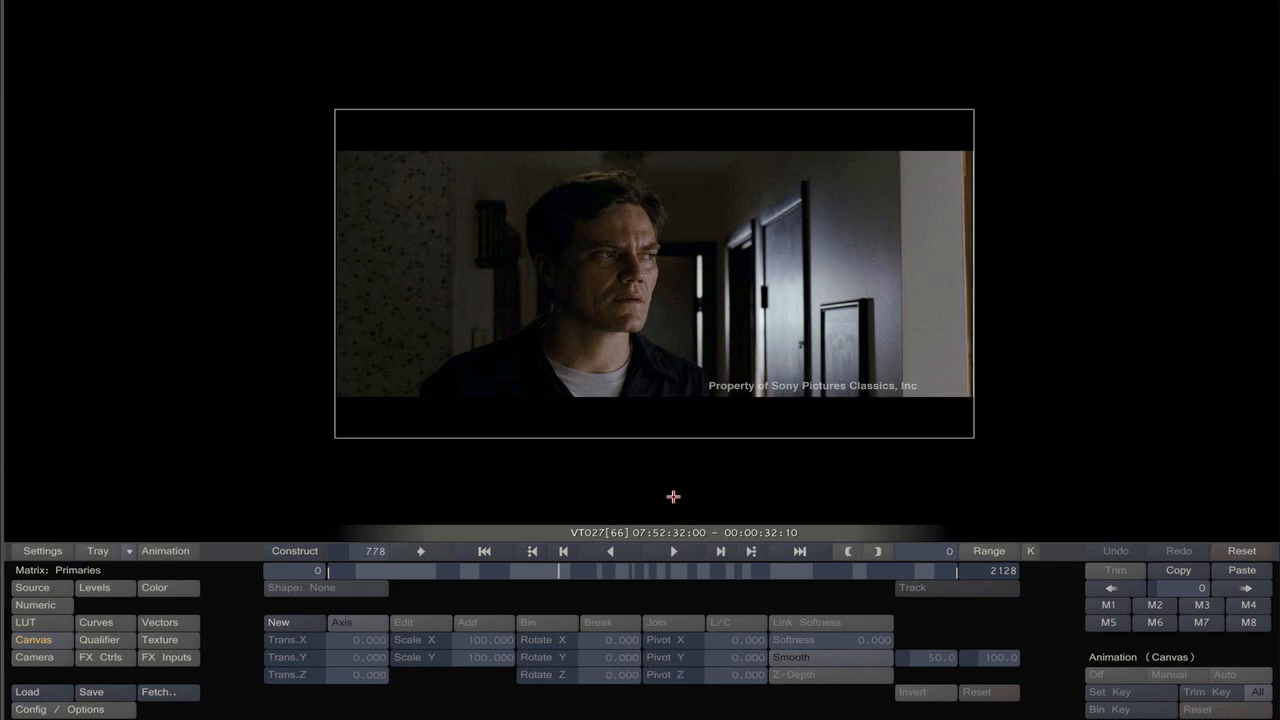
key(space)
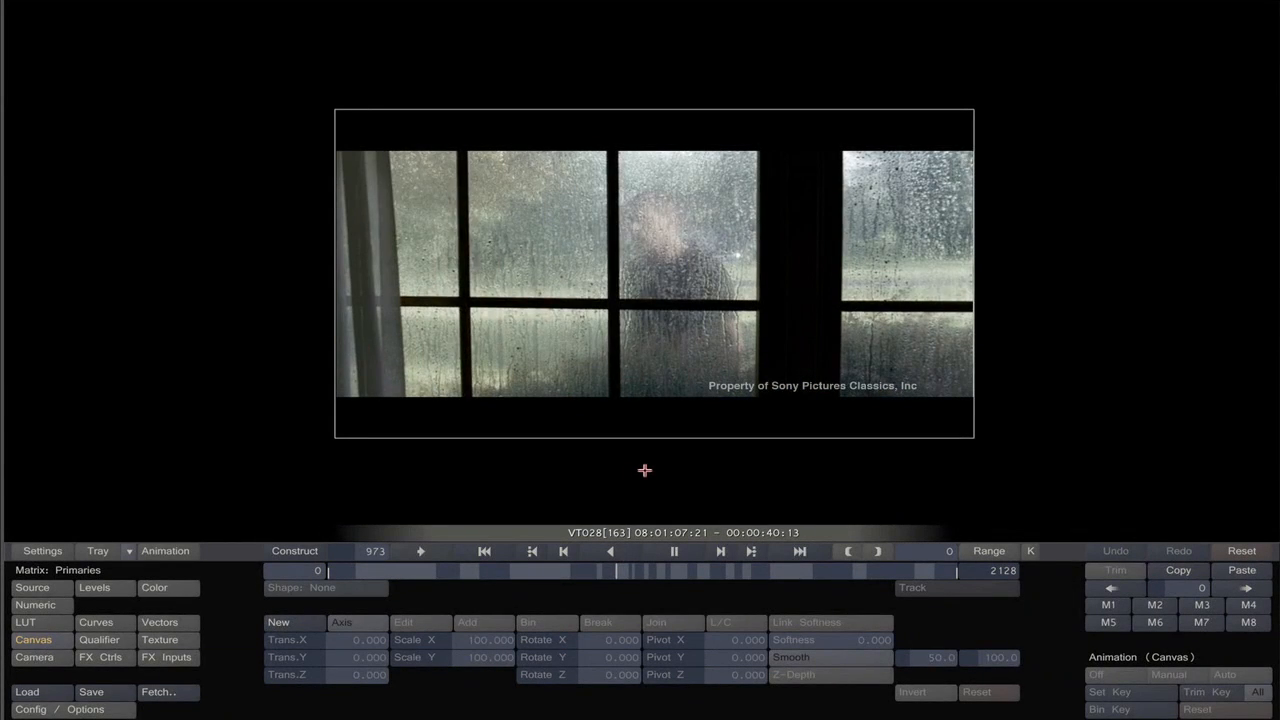
key(space)
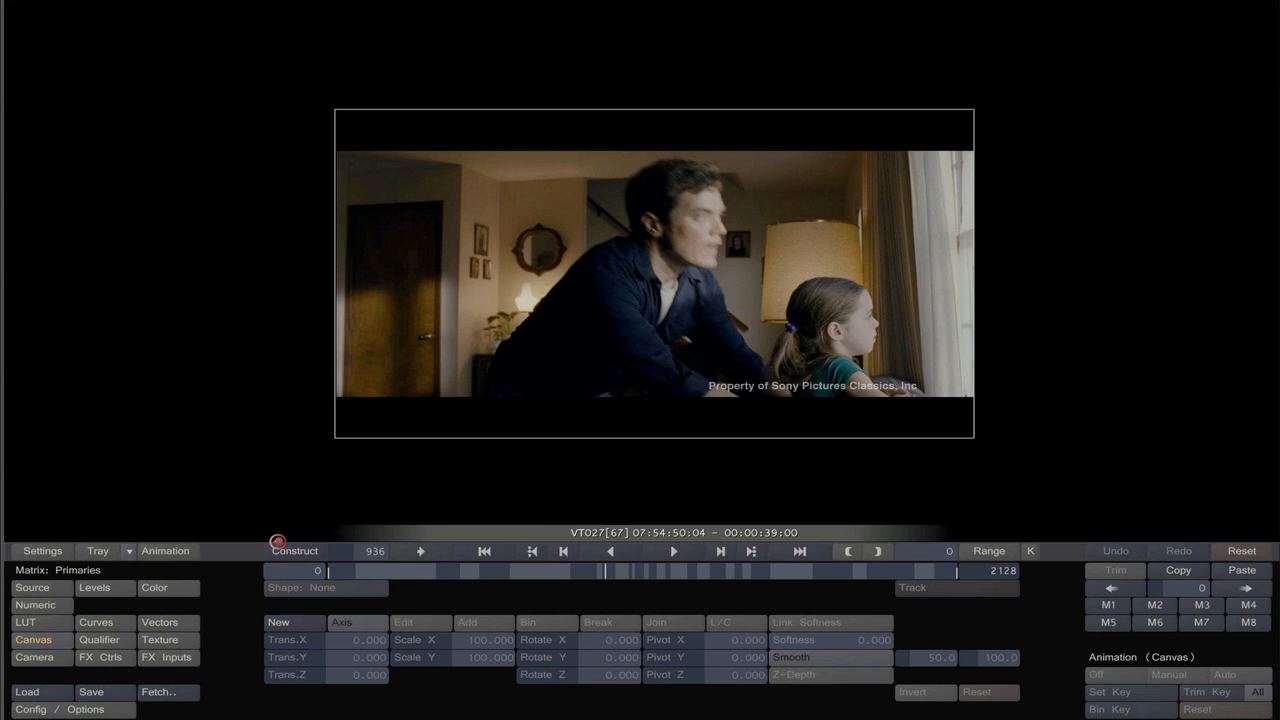
Return to the construct and select the slots VT027[68] to VT027[71], including the "needs shake" placeholder.
click(278, 543)
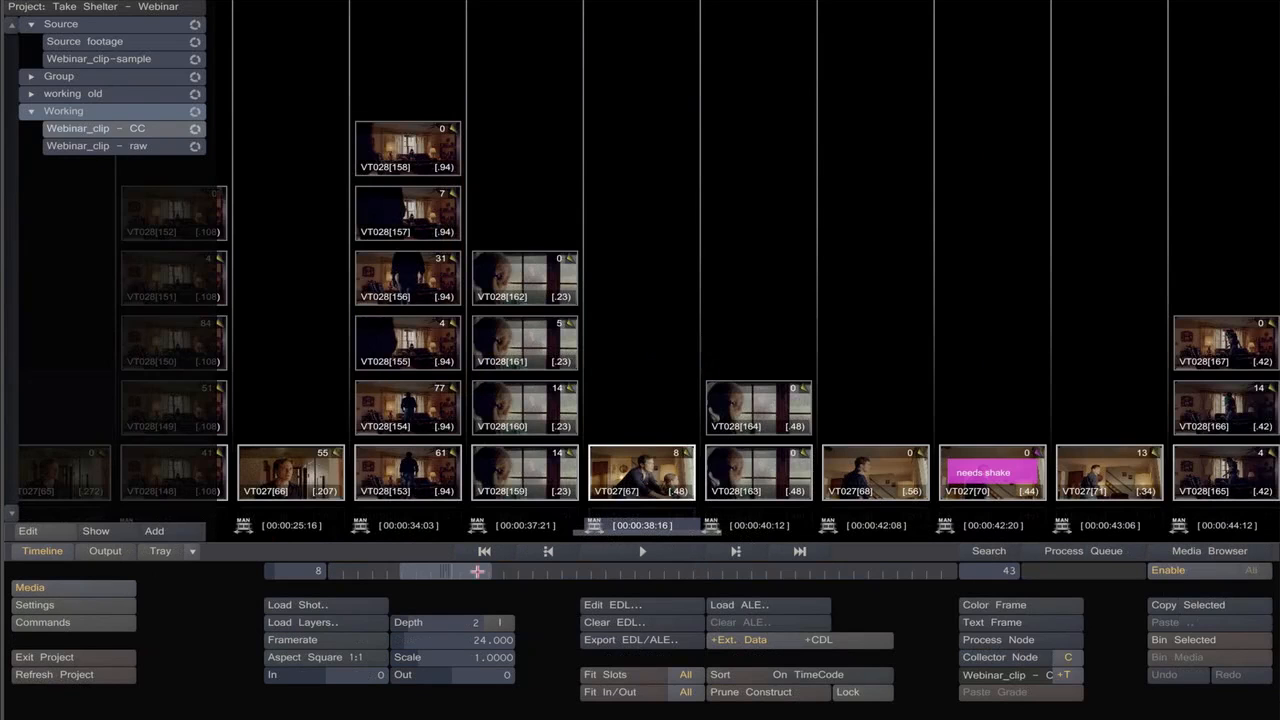
drag(478, 571, 561, 575)
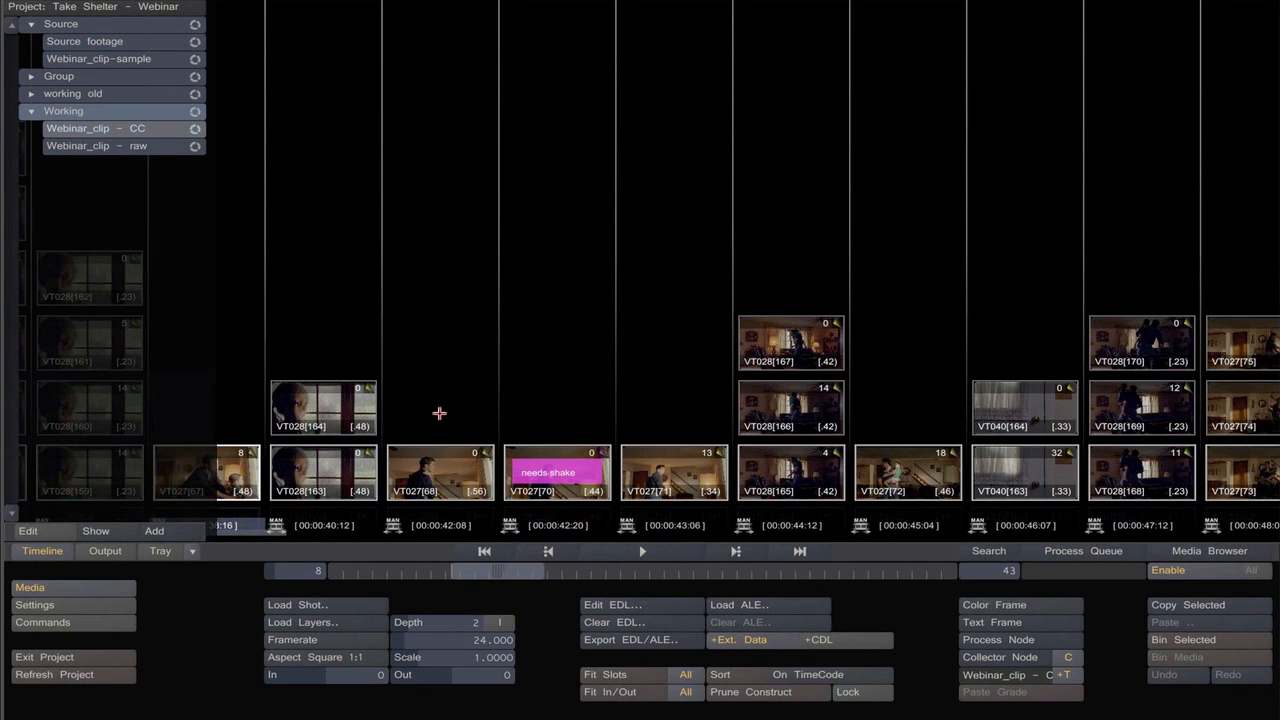
drag(439, 413, 686, 500)
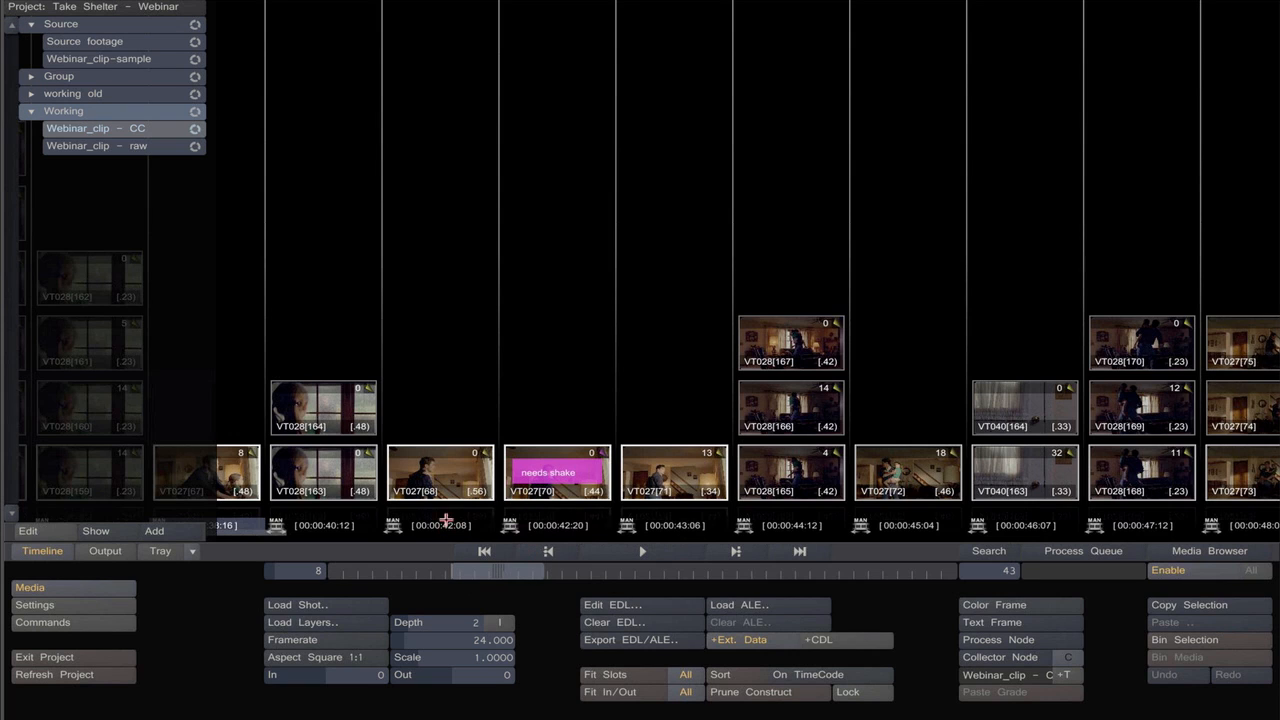
Open the VT027[68] slot in the player, step back to frame 912 and play the finished corrected sequence.
click(447, 525)
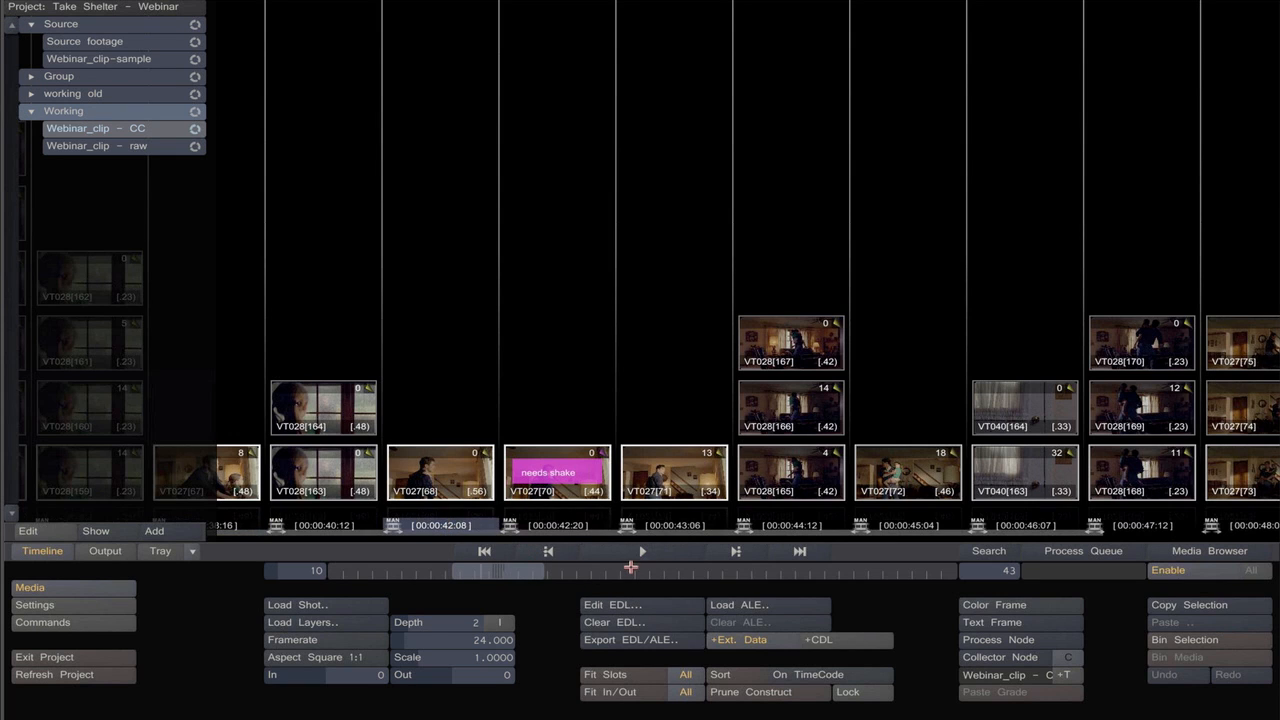
click(618, 553)
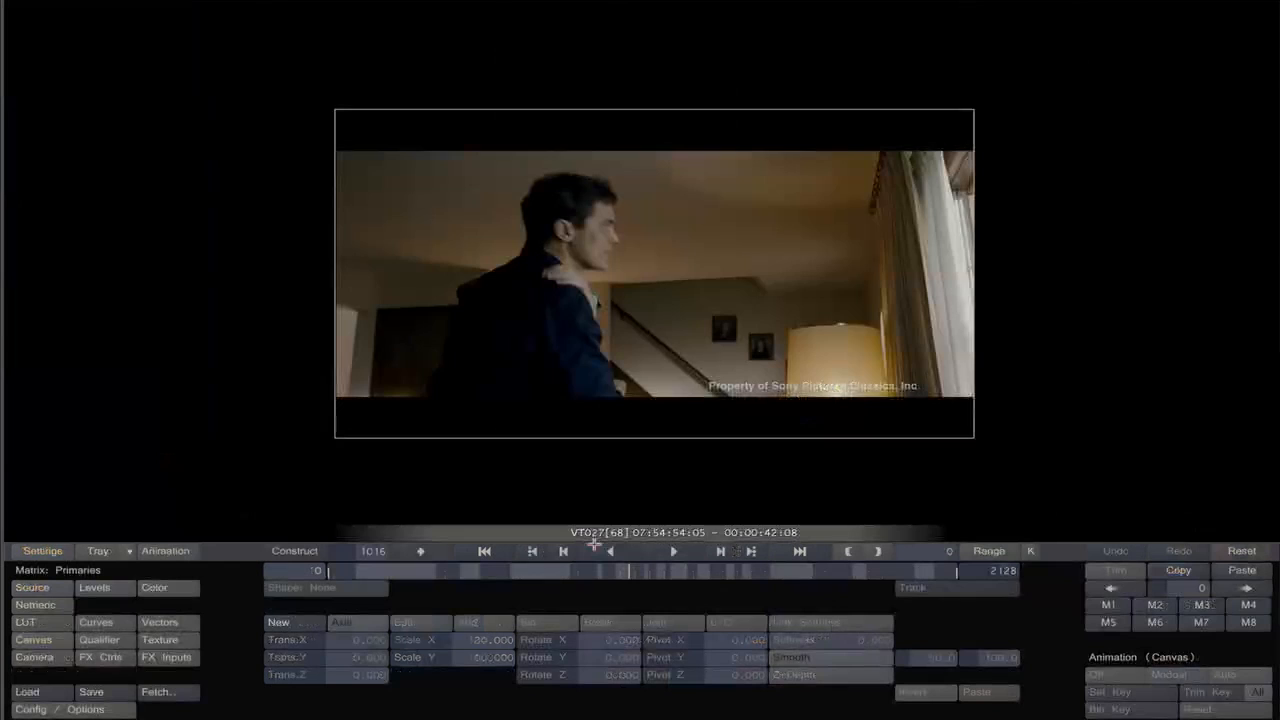
key(Page_Up)
key(Page_Up)
key(Page_Up)
key(Page_Up)
key(Page_Up)
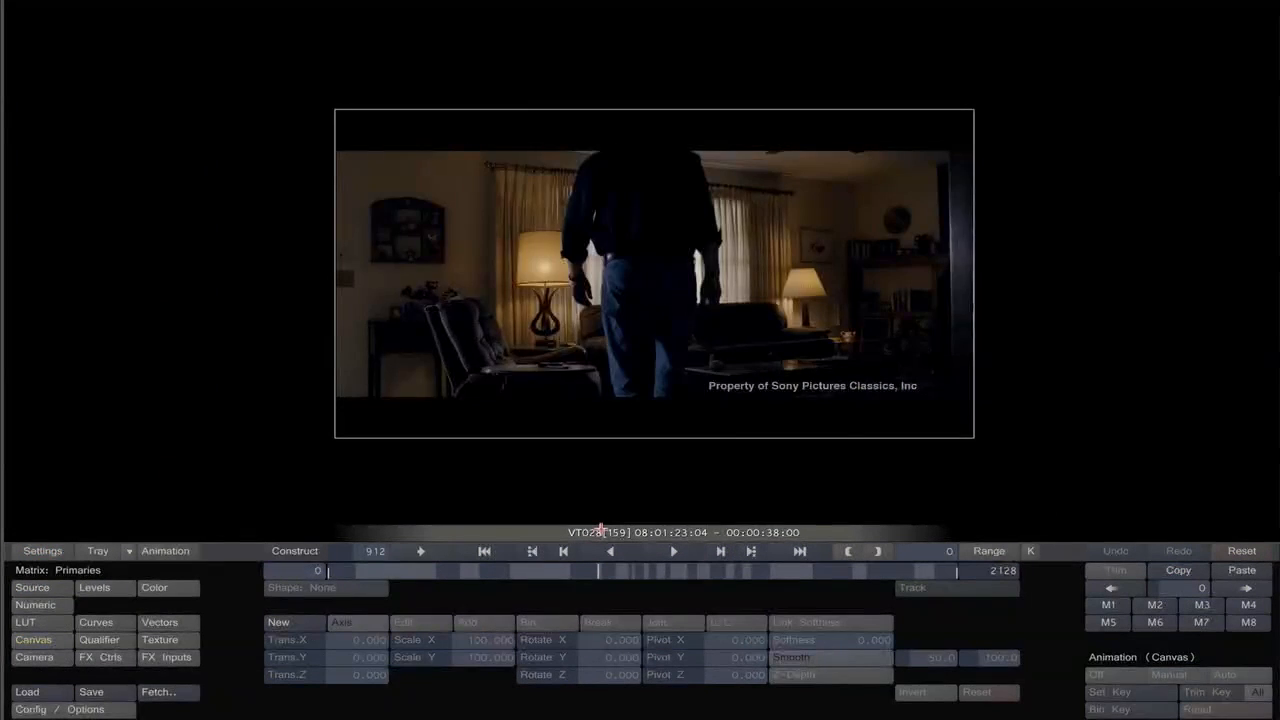
drag(601, 530, 609, 537)
key(space)
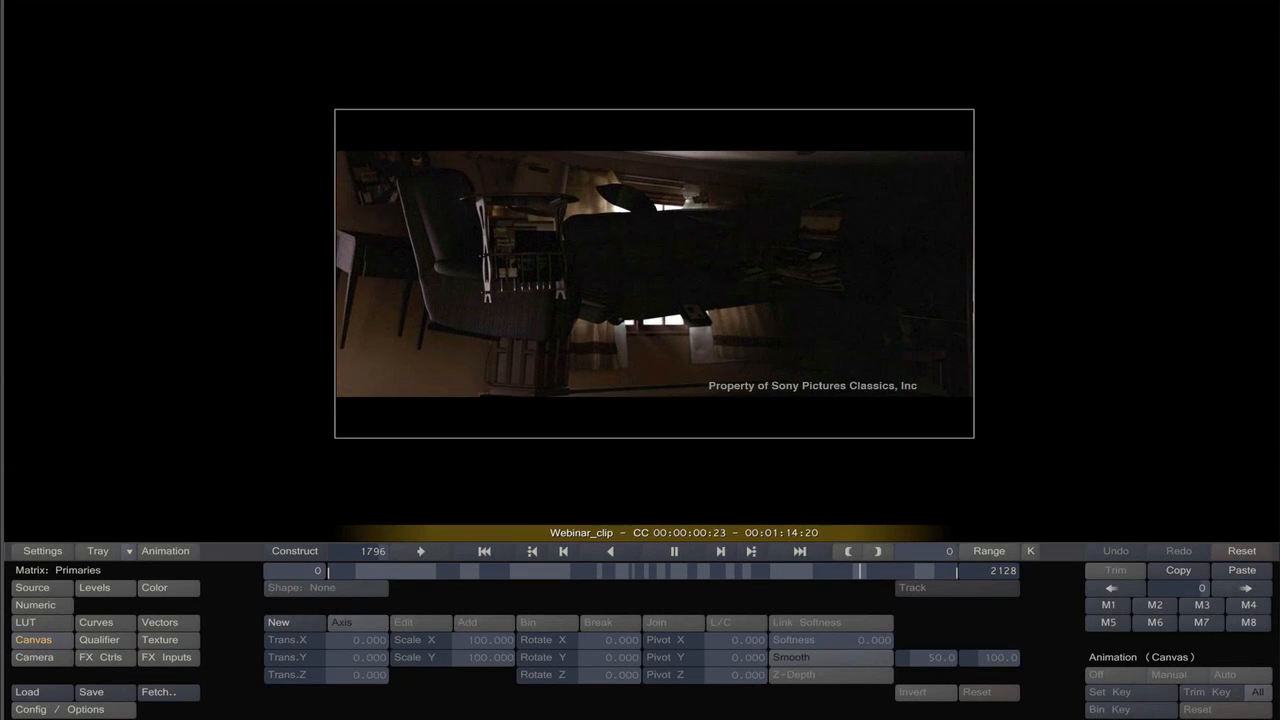
Play and scrub through the clip to find shot VT027[70], and check its note in the construct timeline.
key(space)
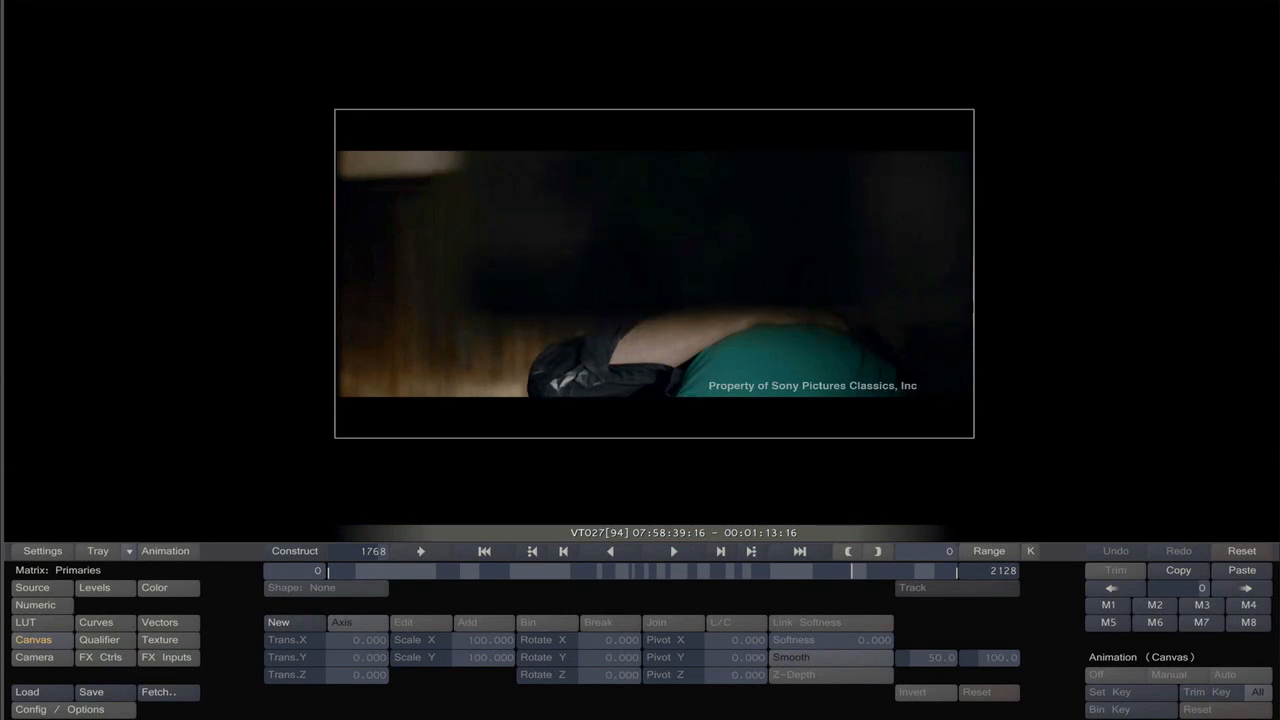
drag(836, 570, 732, 570)
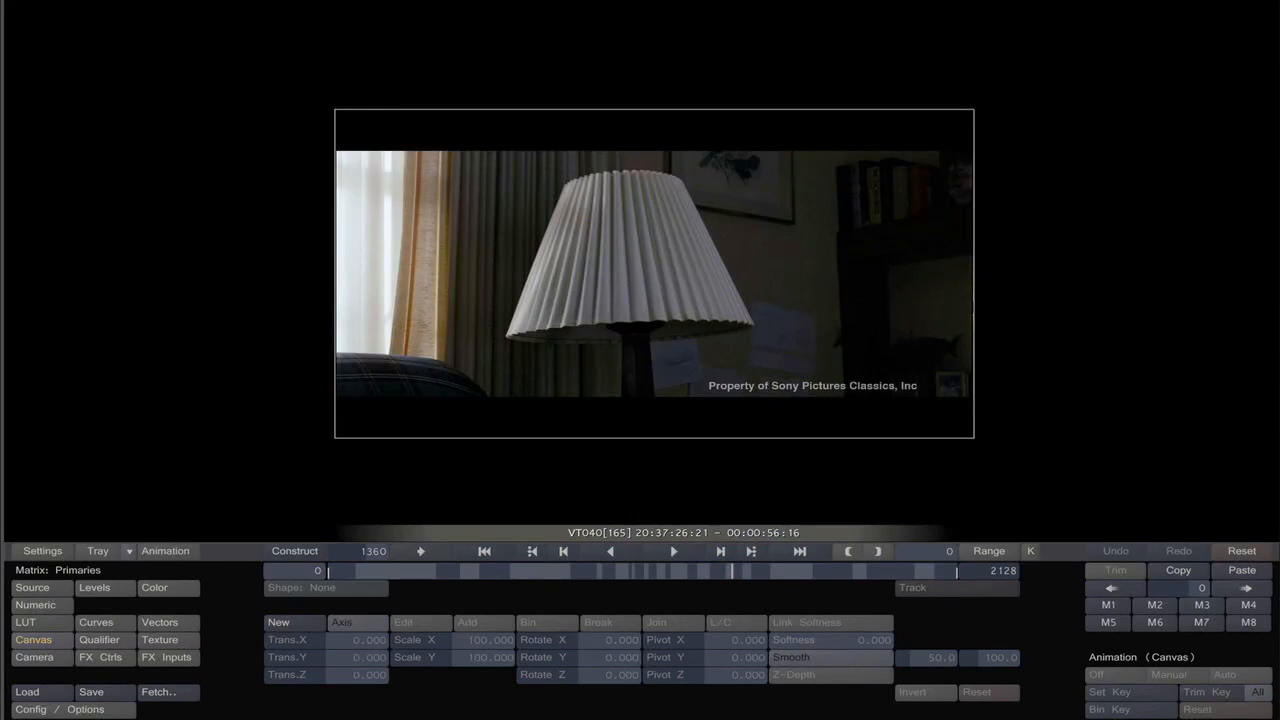
key(space)
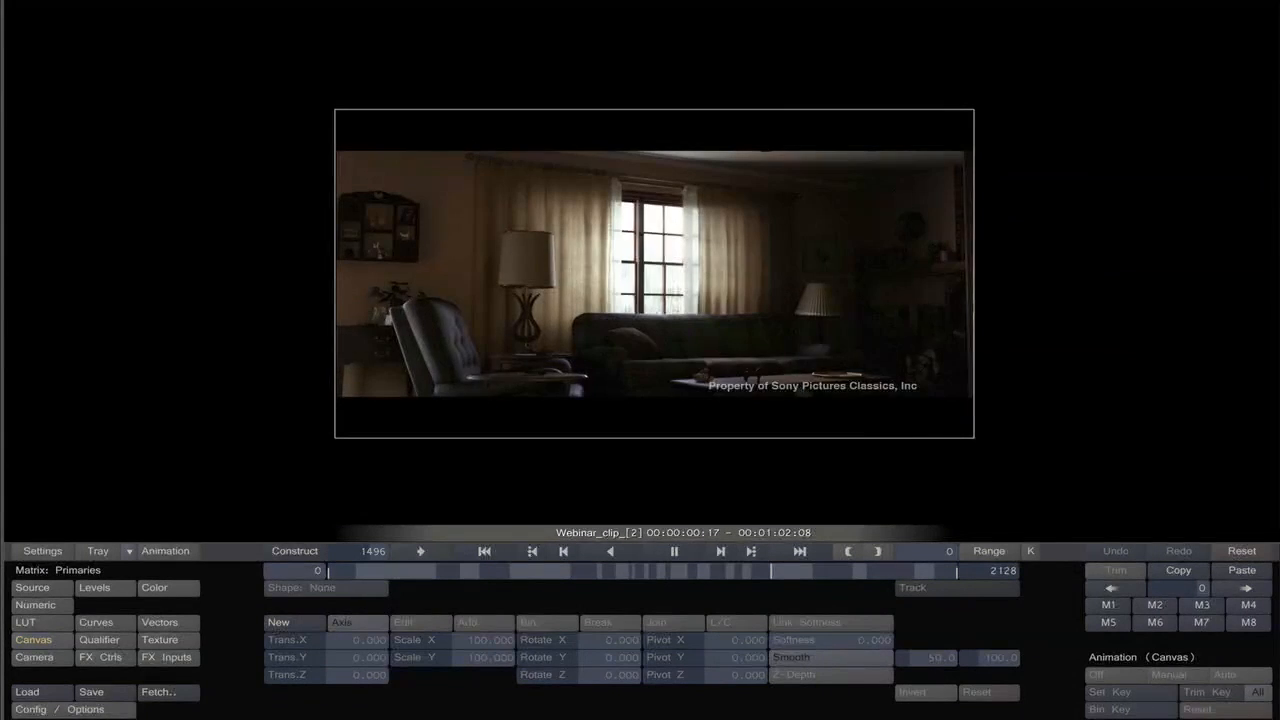
key(space)
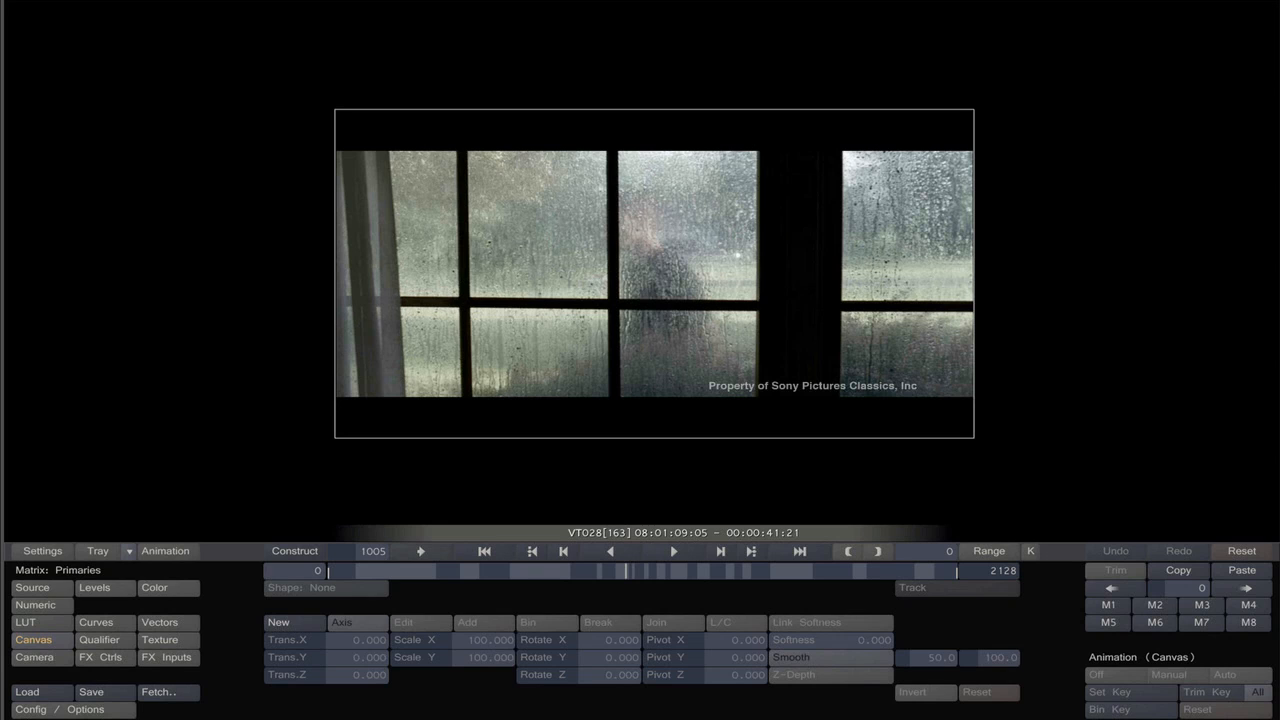
key(space)
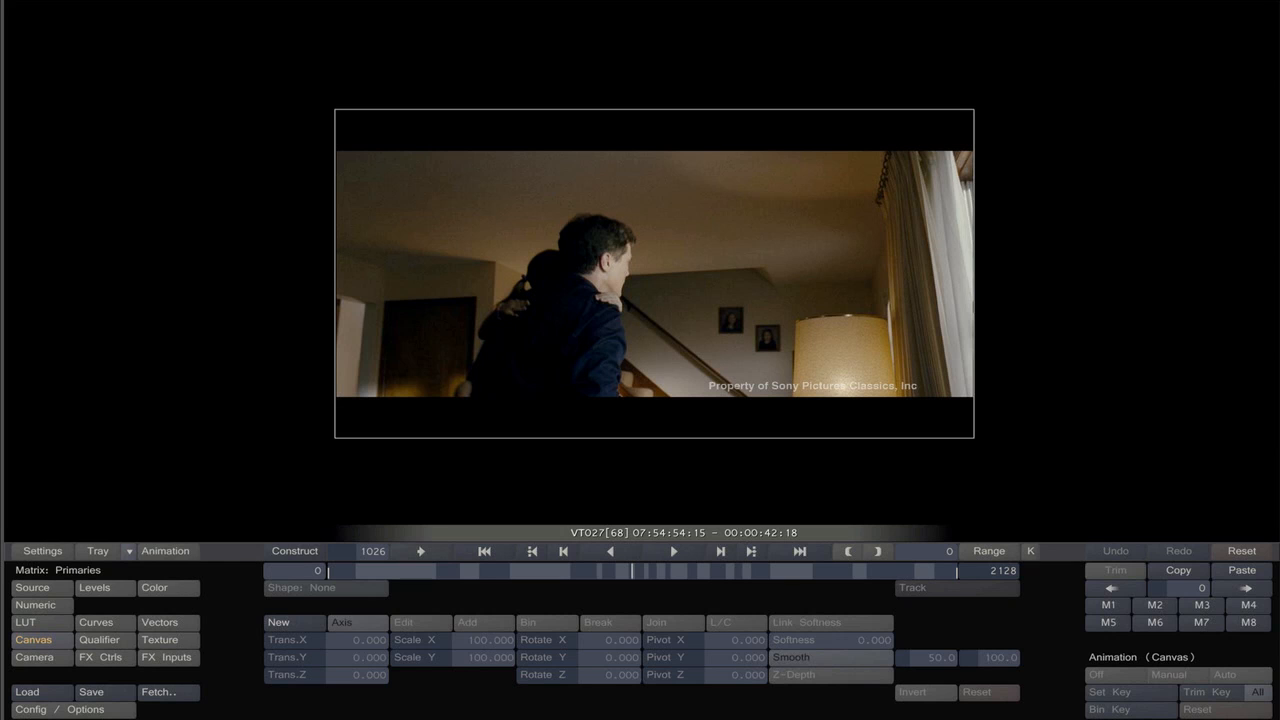
mouse_move(632, 571)
mouse_down()
mouse_move(630, 603)
mouse_move(630, 586)
mouse_up()
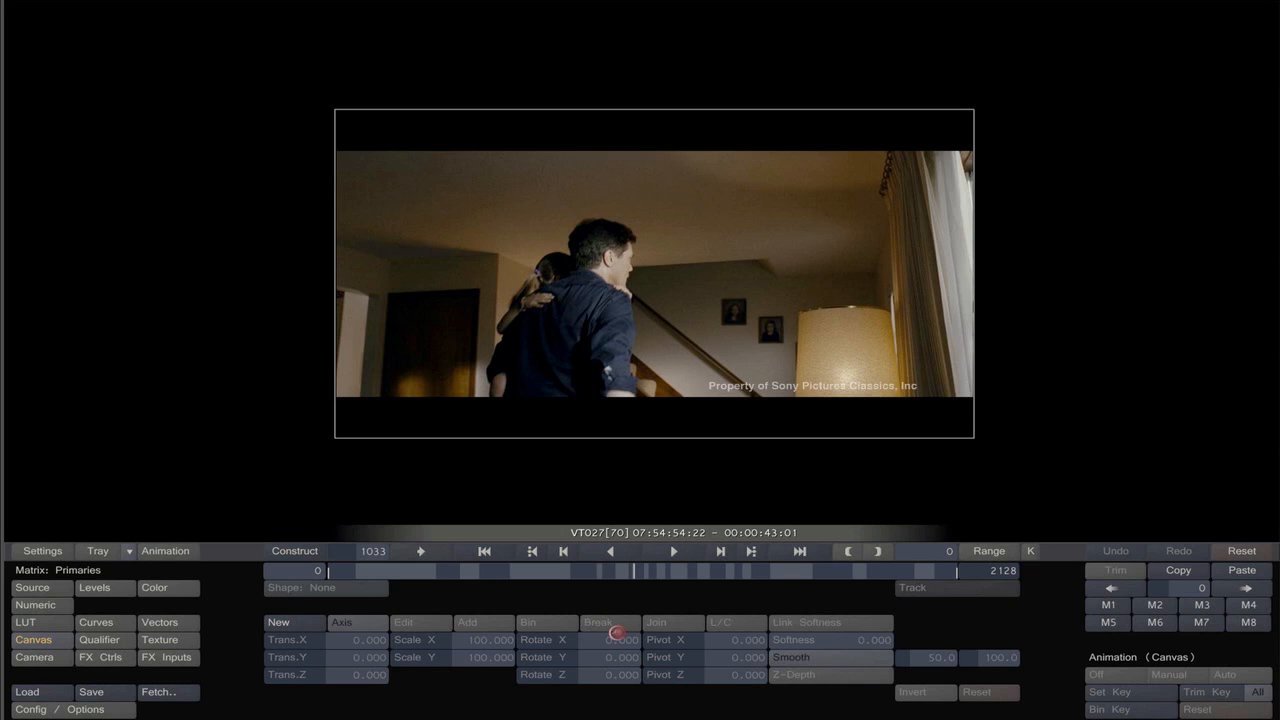
key(Escape)
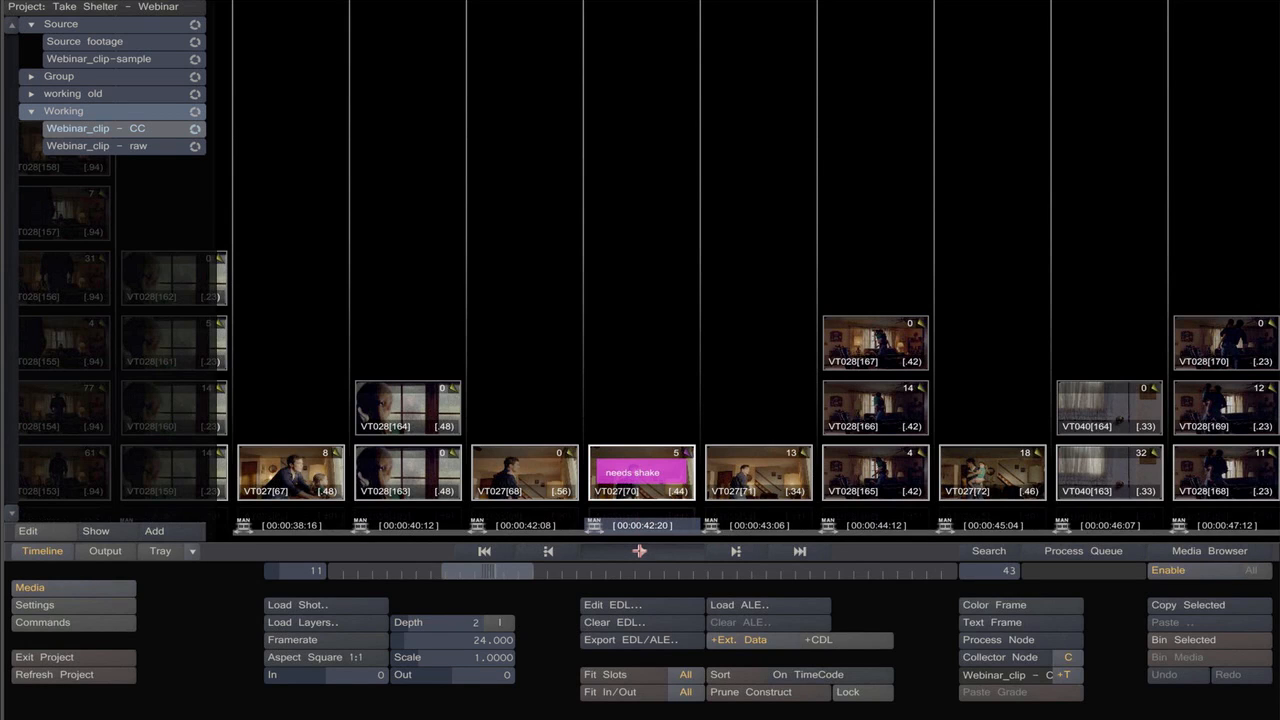
click(639, 552)
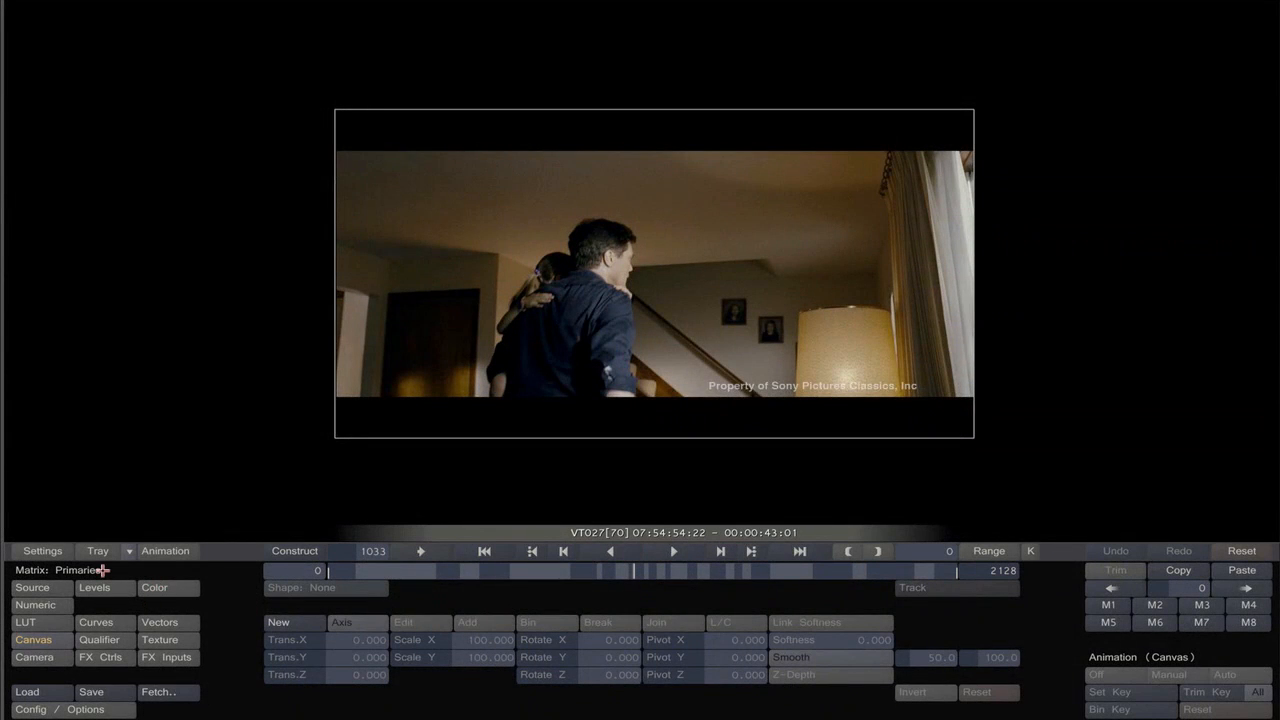
Apply the Sapphire Distort Shake plugin to shot VT027[70] as a process effect.
right_click(267, 405)
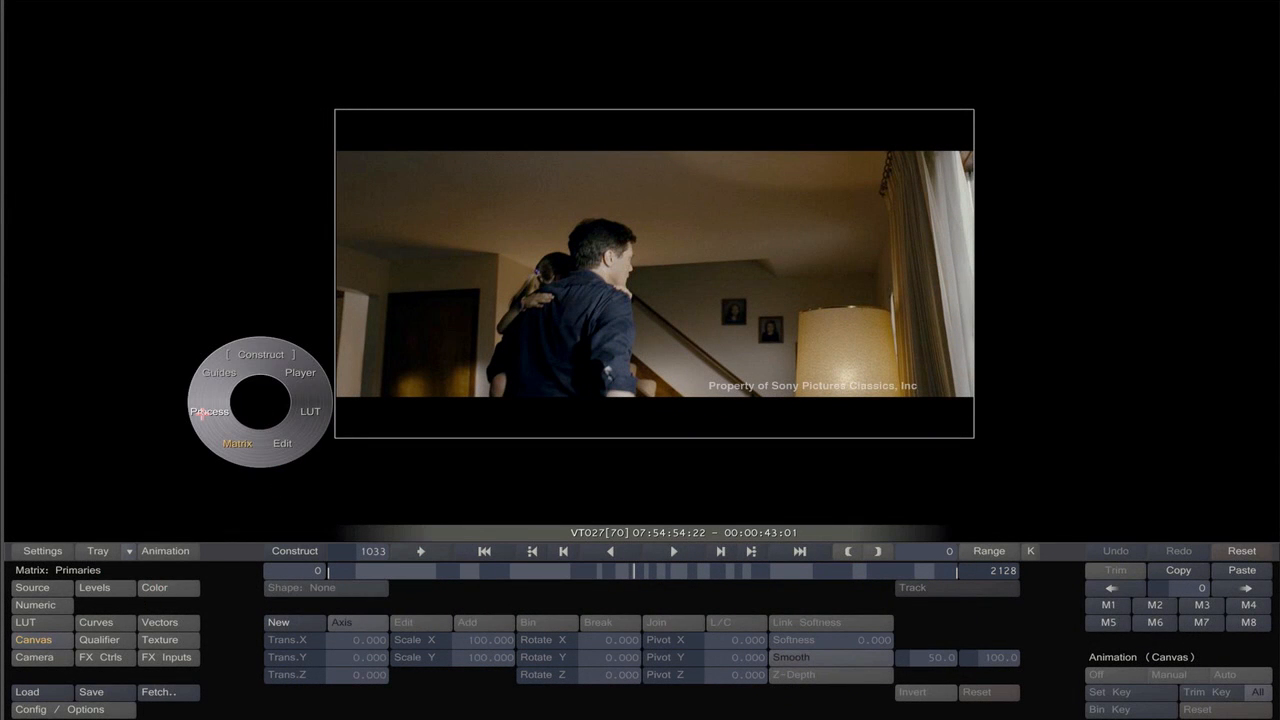
click(199, 417)
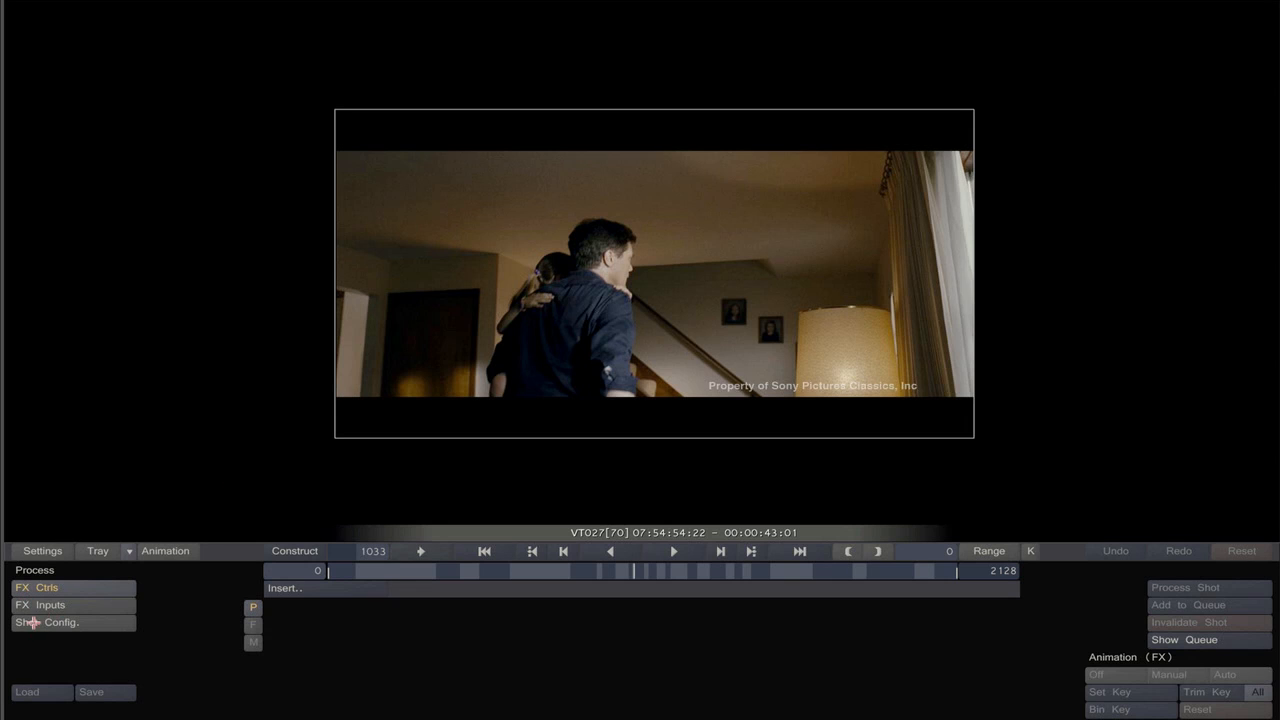
click(36, 606)
click(36, 623)
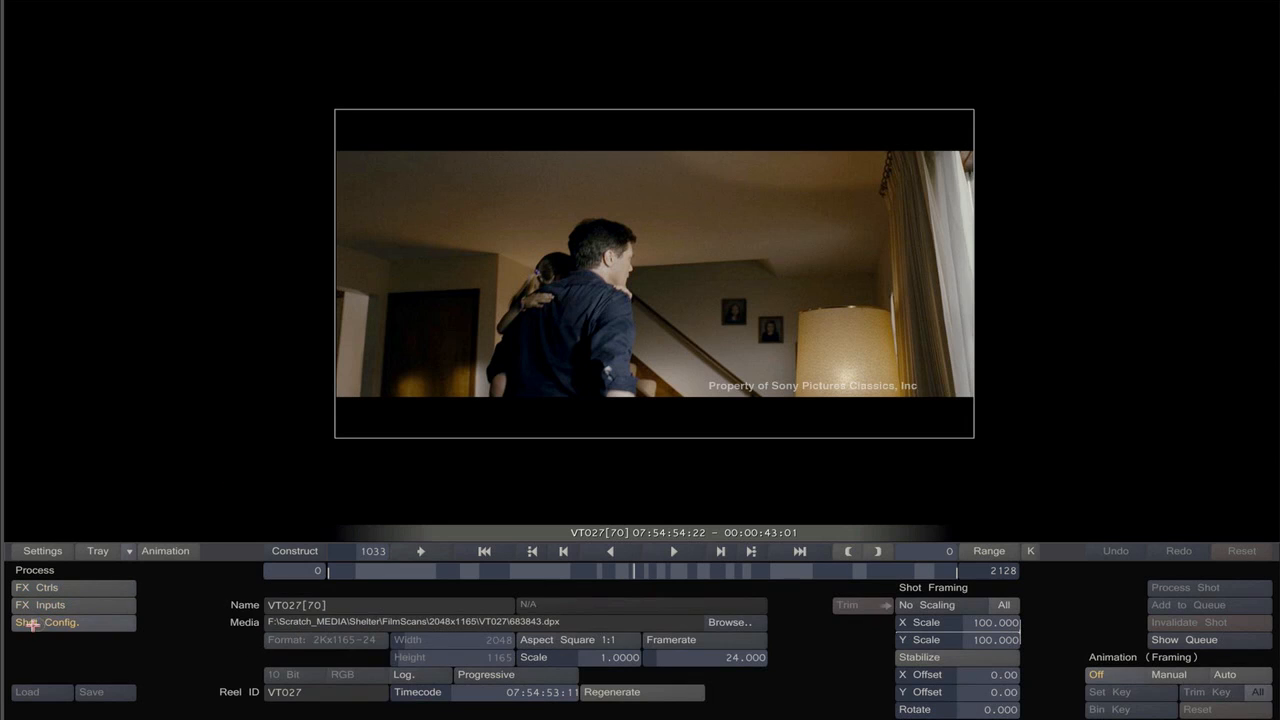
click(38, 588)
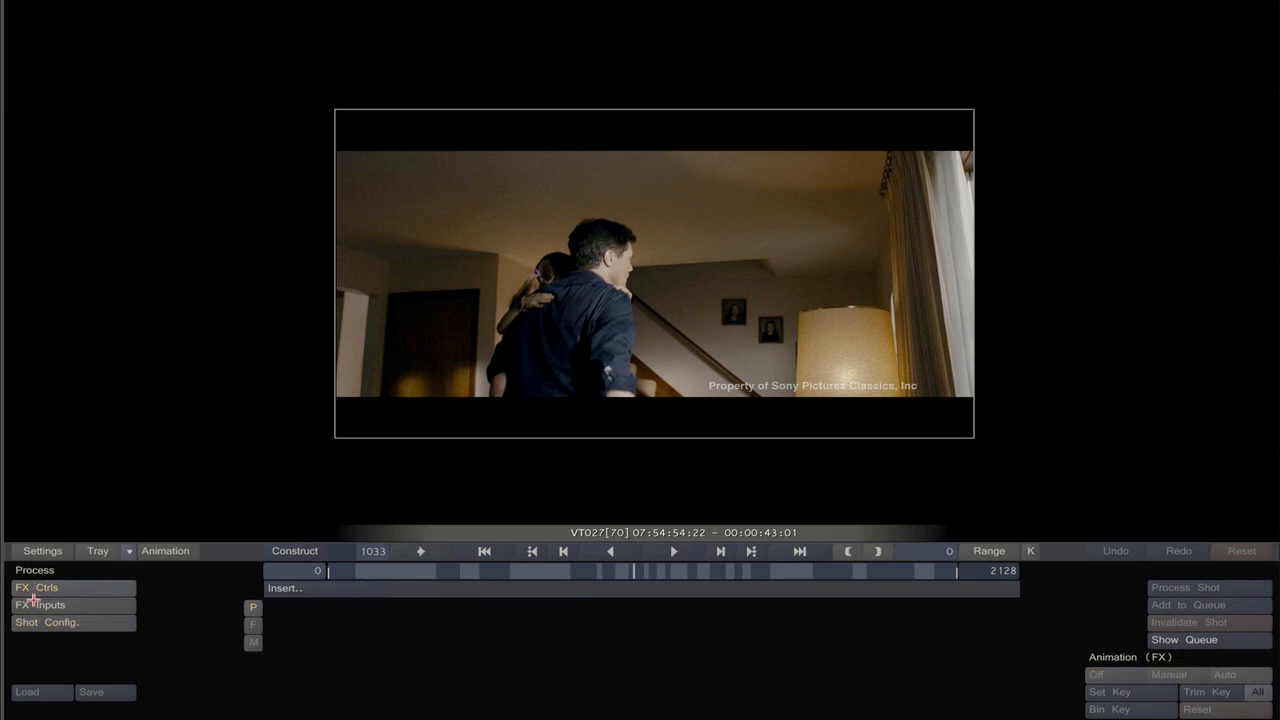
click(276, 588)
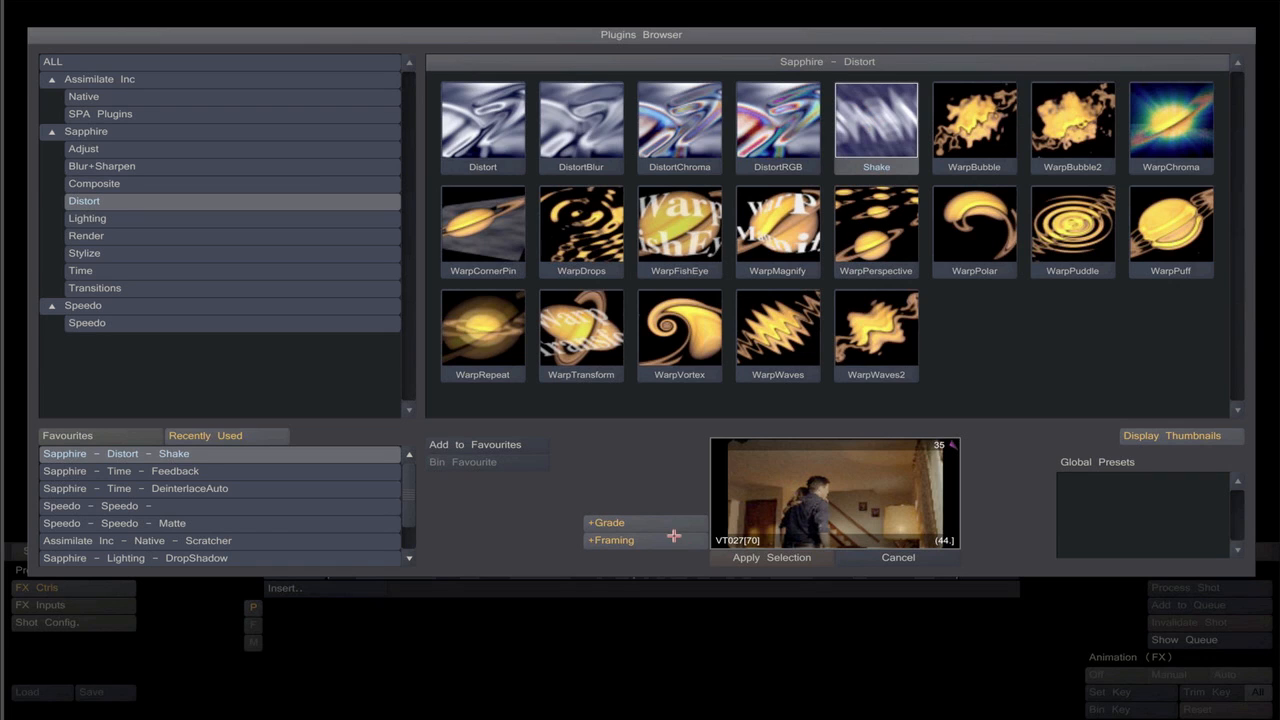
click(733, 558)
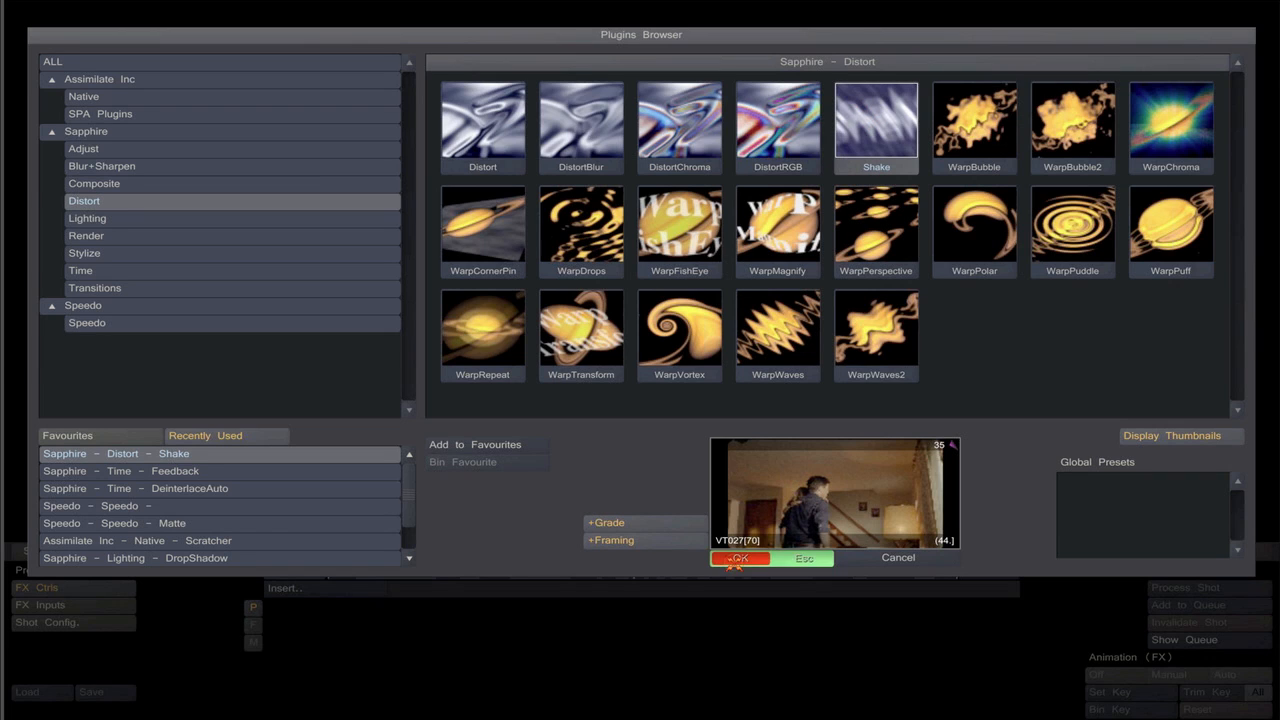
click(736, 558)
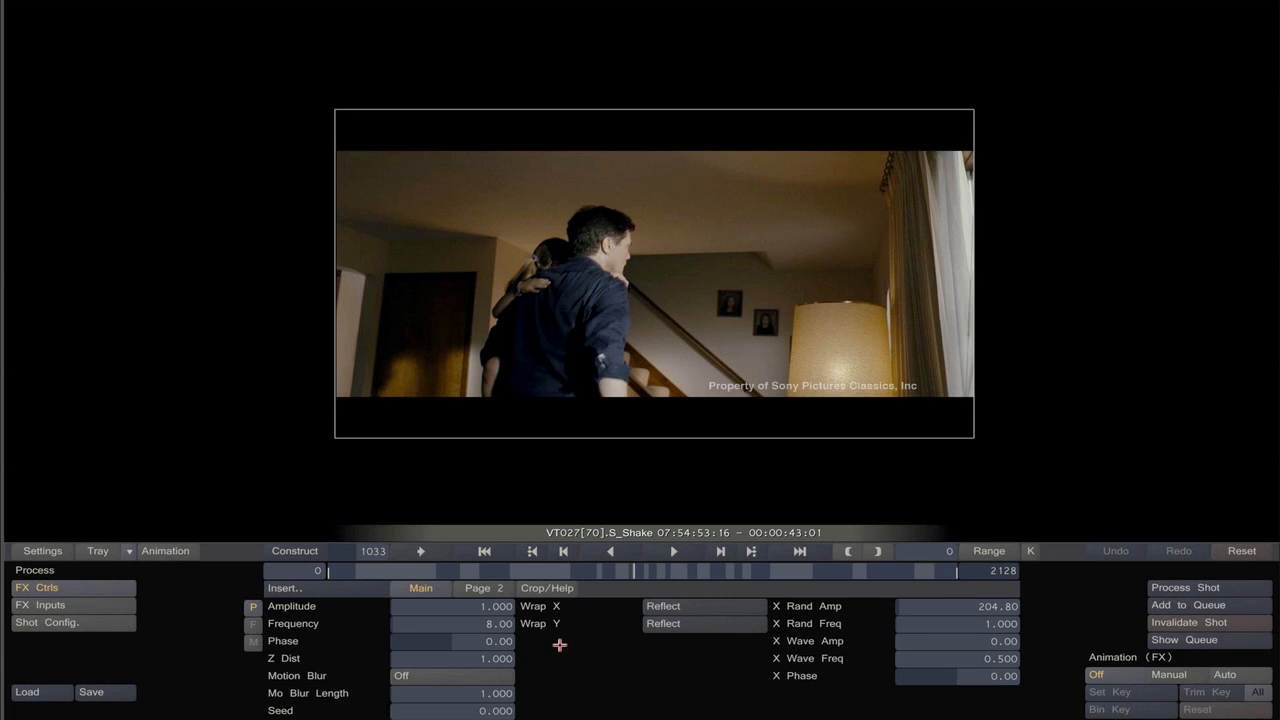
Play the clip back and forth around shot VT027[70] to review the default shake.
key(j)
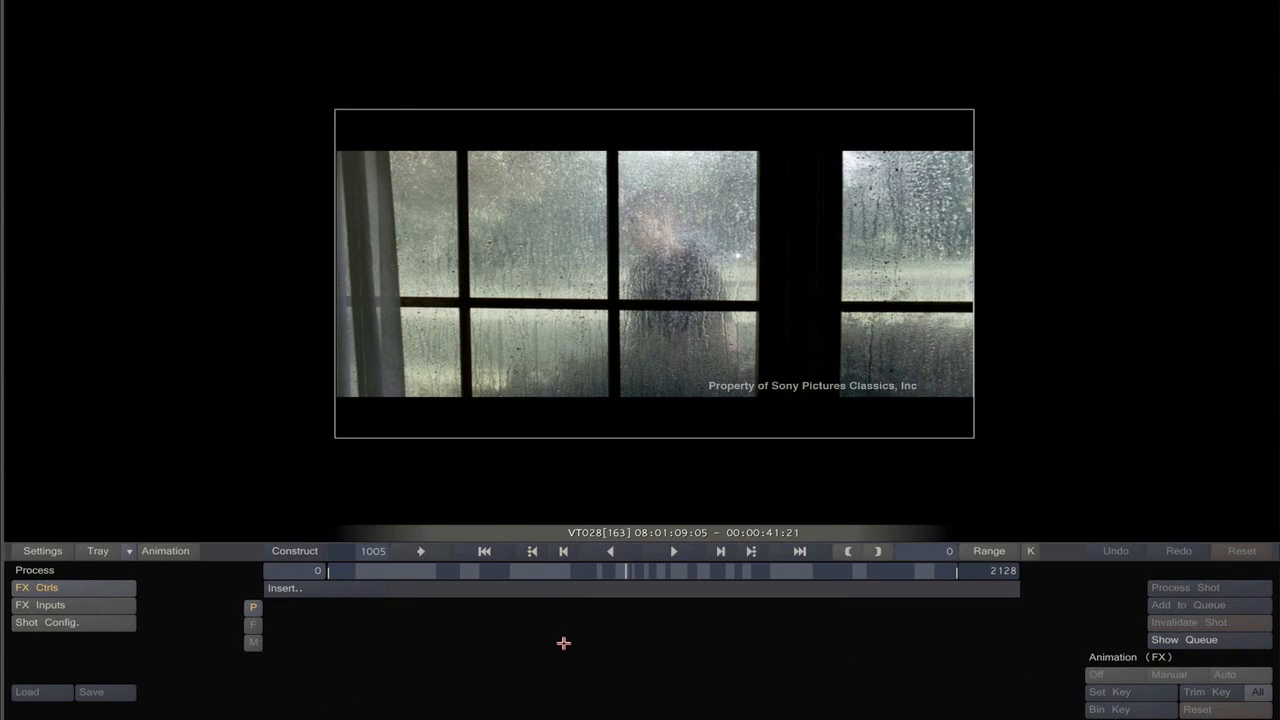
key(l)
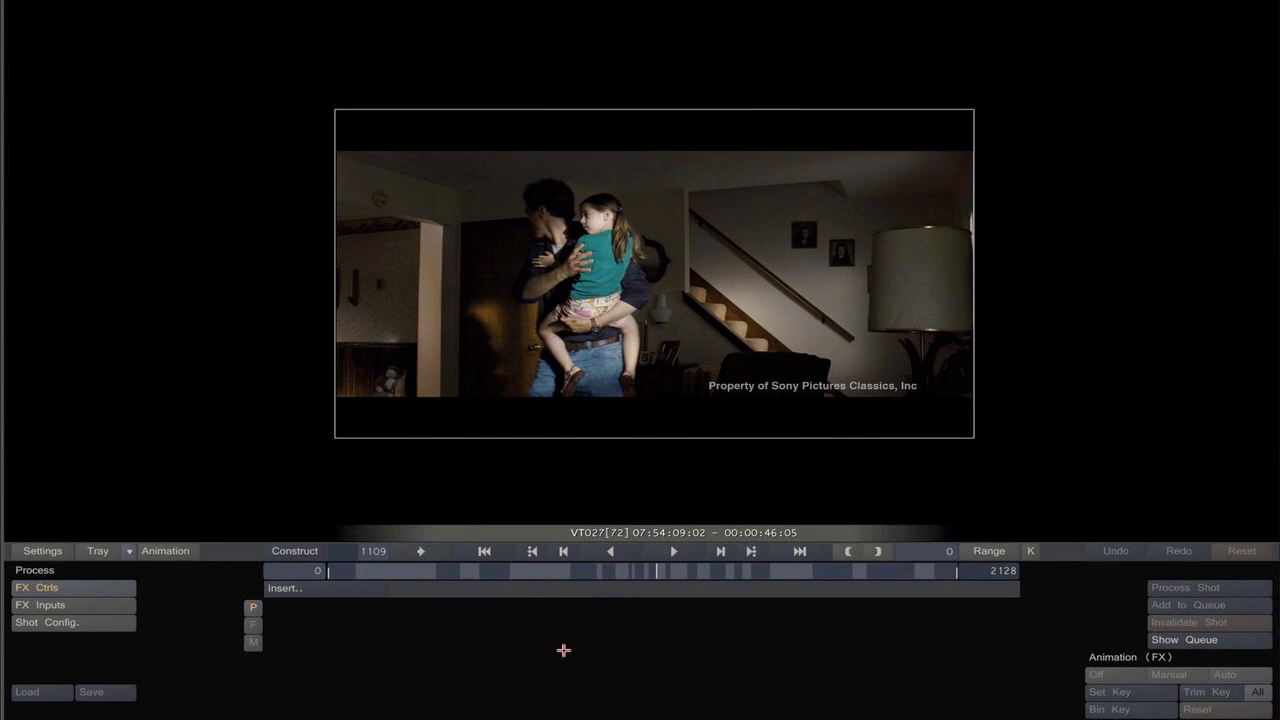
key(k)
key(j)
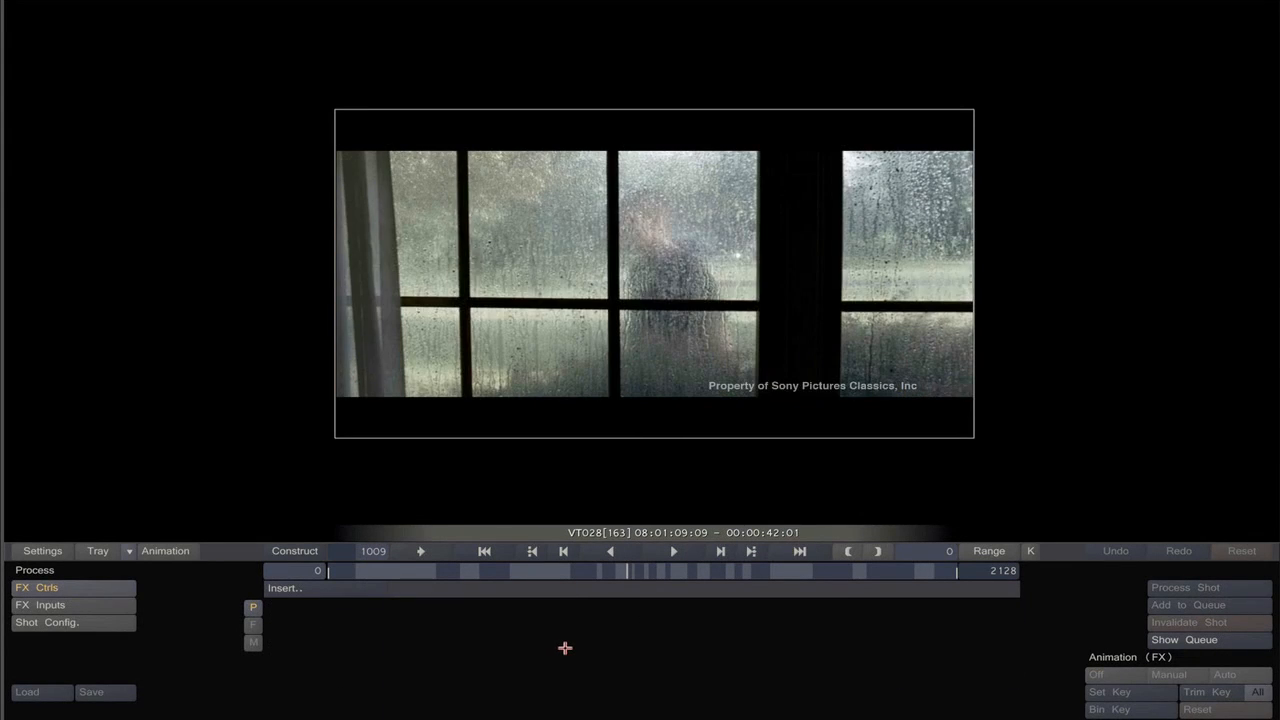
key(l)
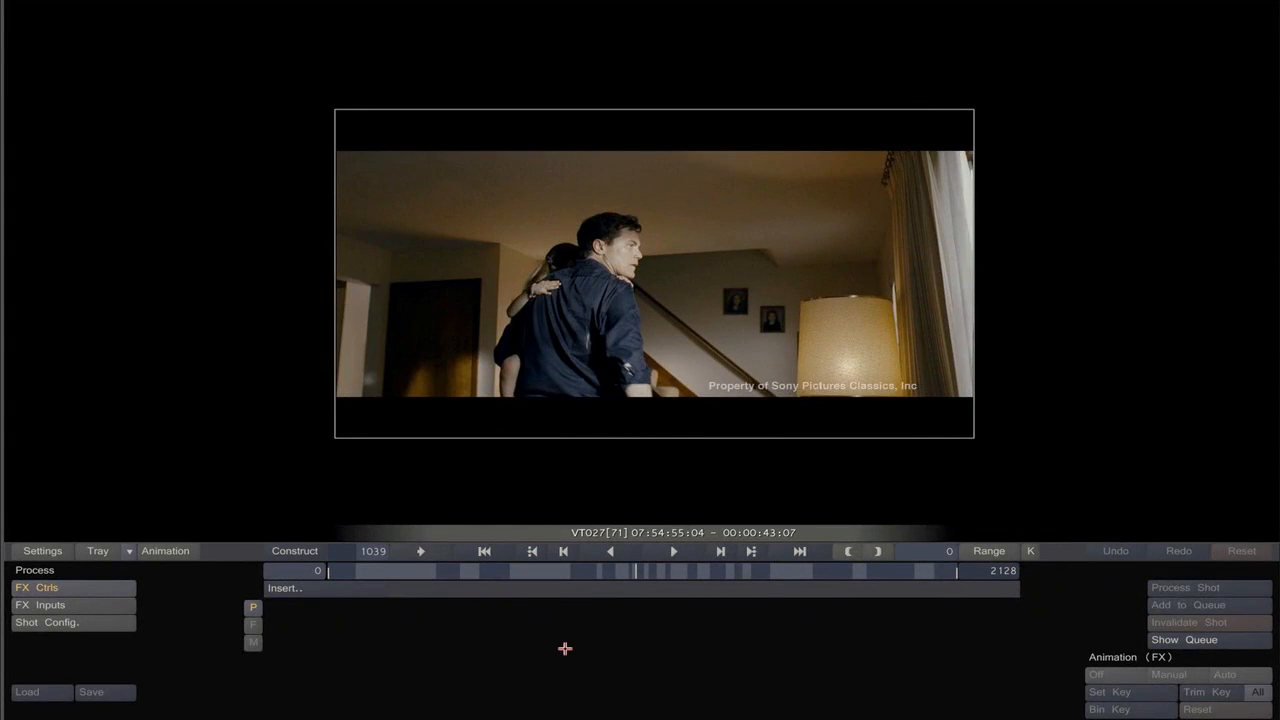
key(j)
key(k)
Step frame by frame to the first frame of the Shake shot, frame 1028.
key(Right)
key(Right)
key(Right)
key(Right)
key(Right)
key(Right)
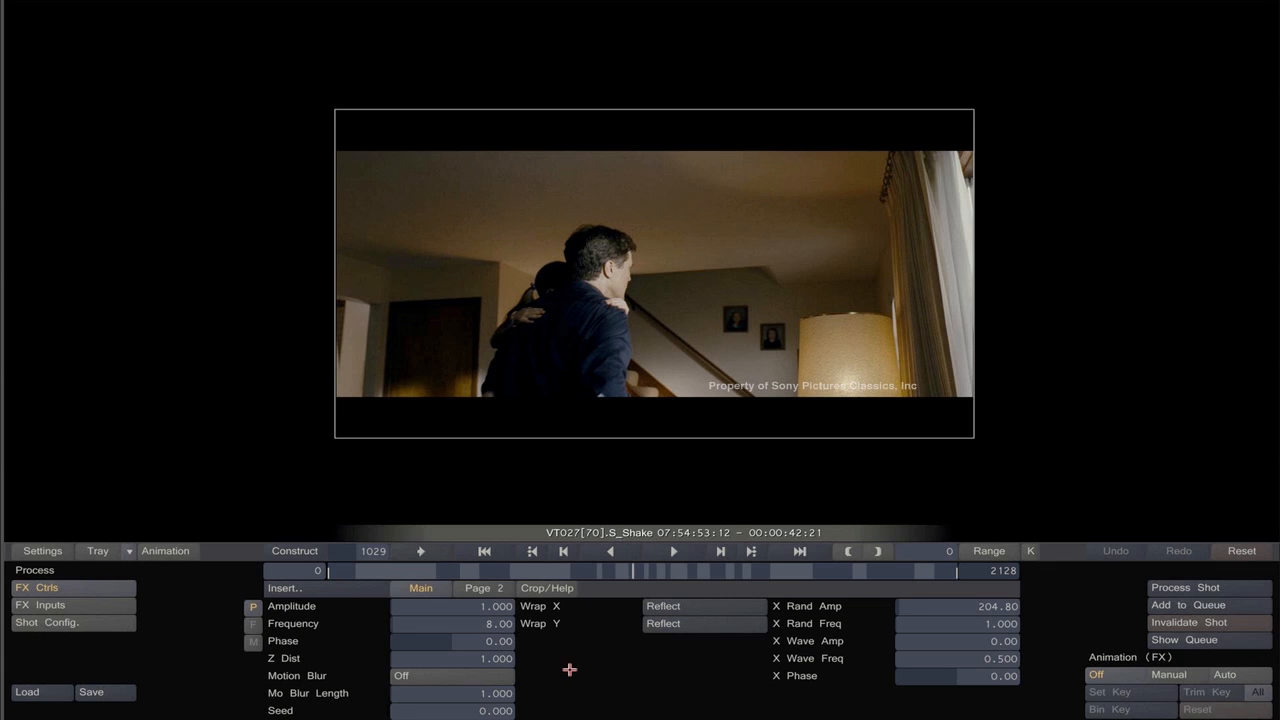
key(Left)
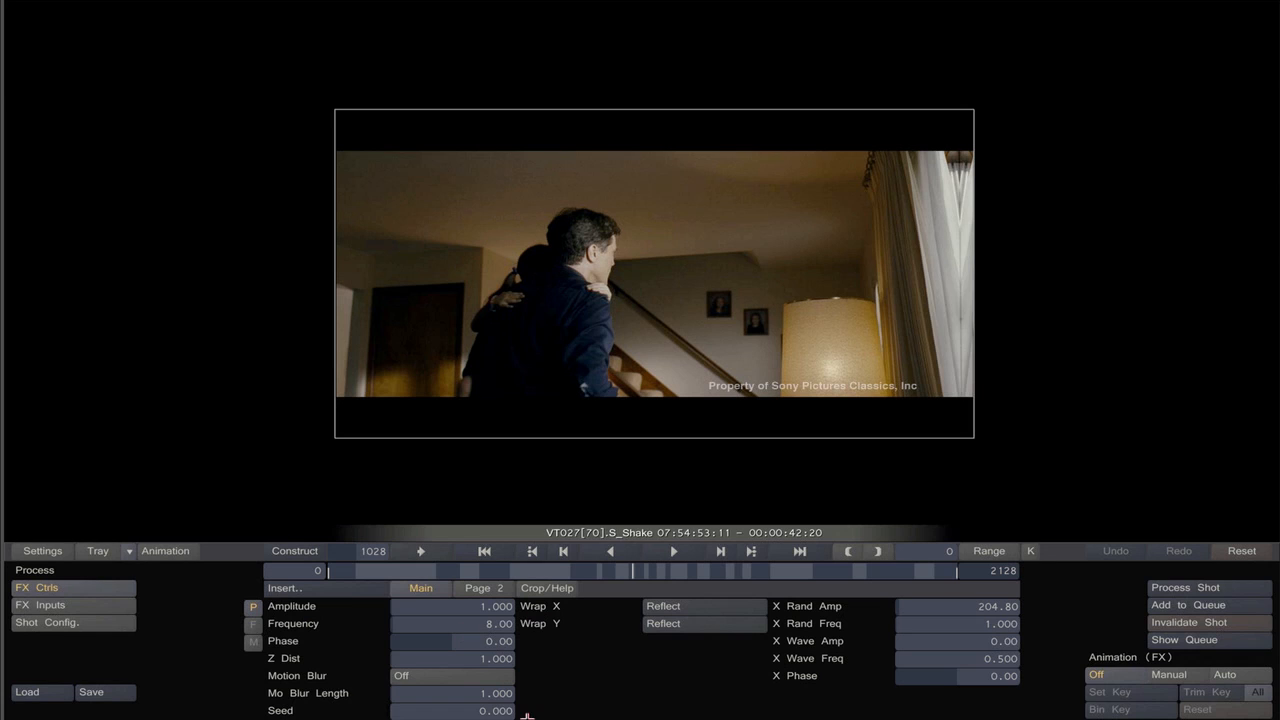
Set the Shake amplitude to 0 at frame 1028 and key it with manual animation.
click(477, 589)
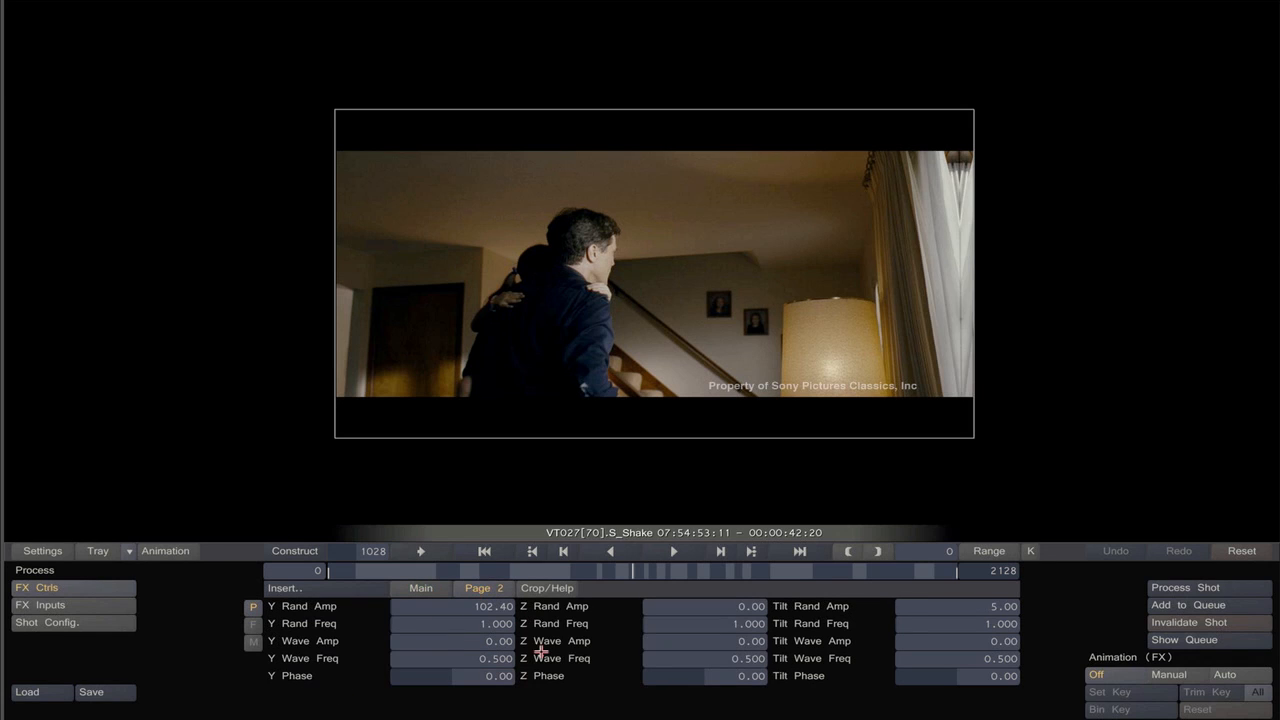
click(421, 589)
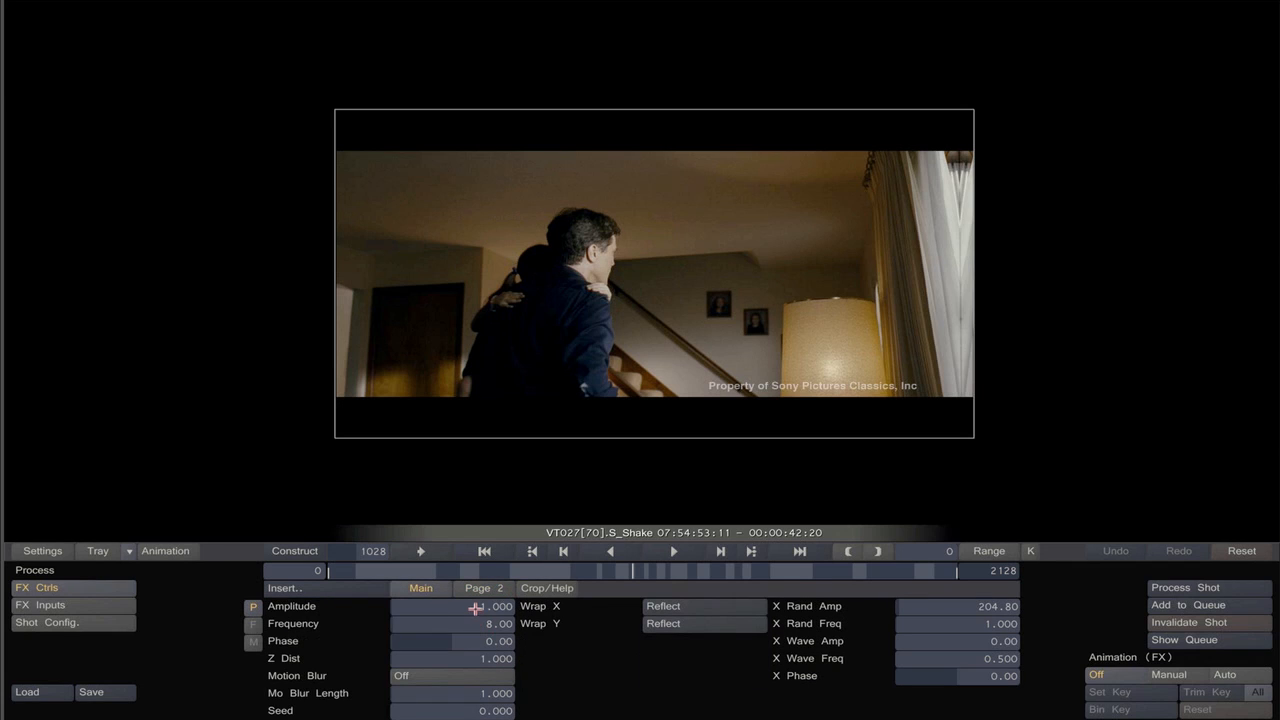
click(469, 607)
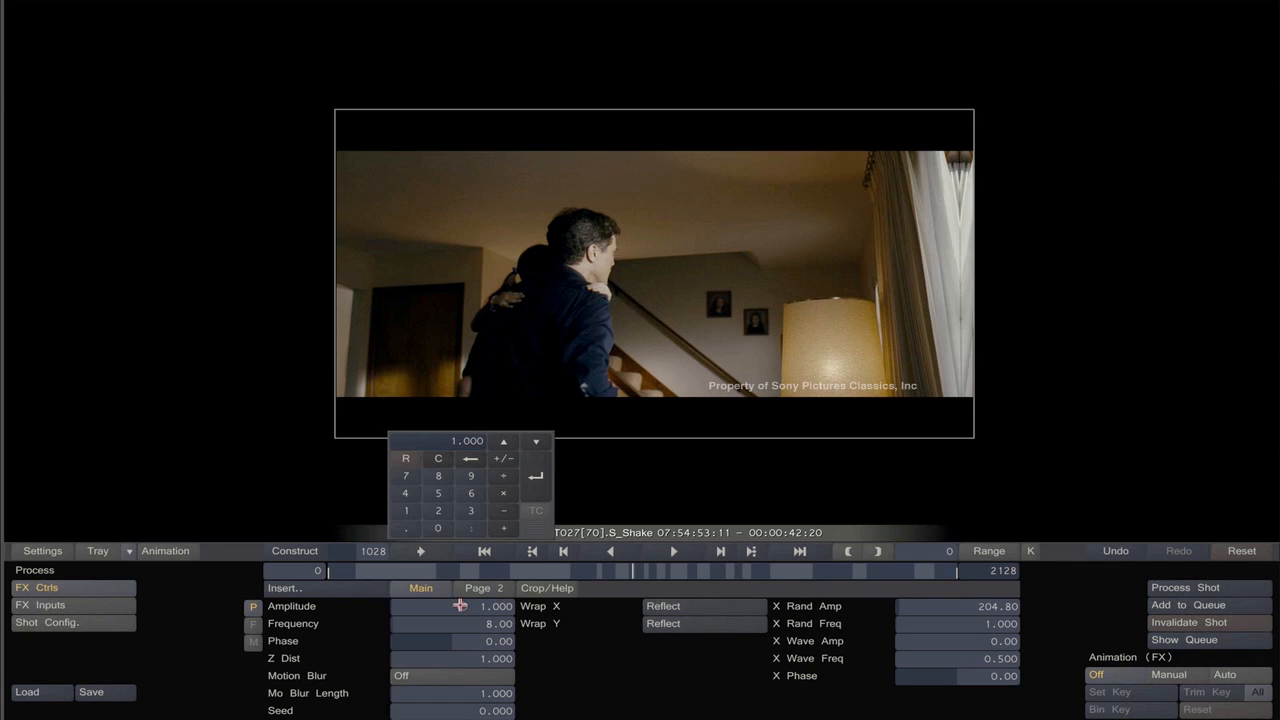
click(440, 529)
click(538, 477)
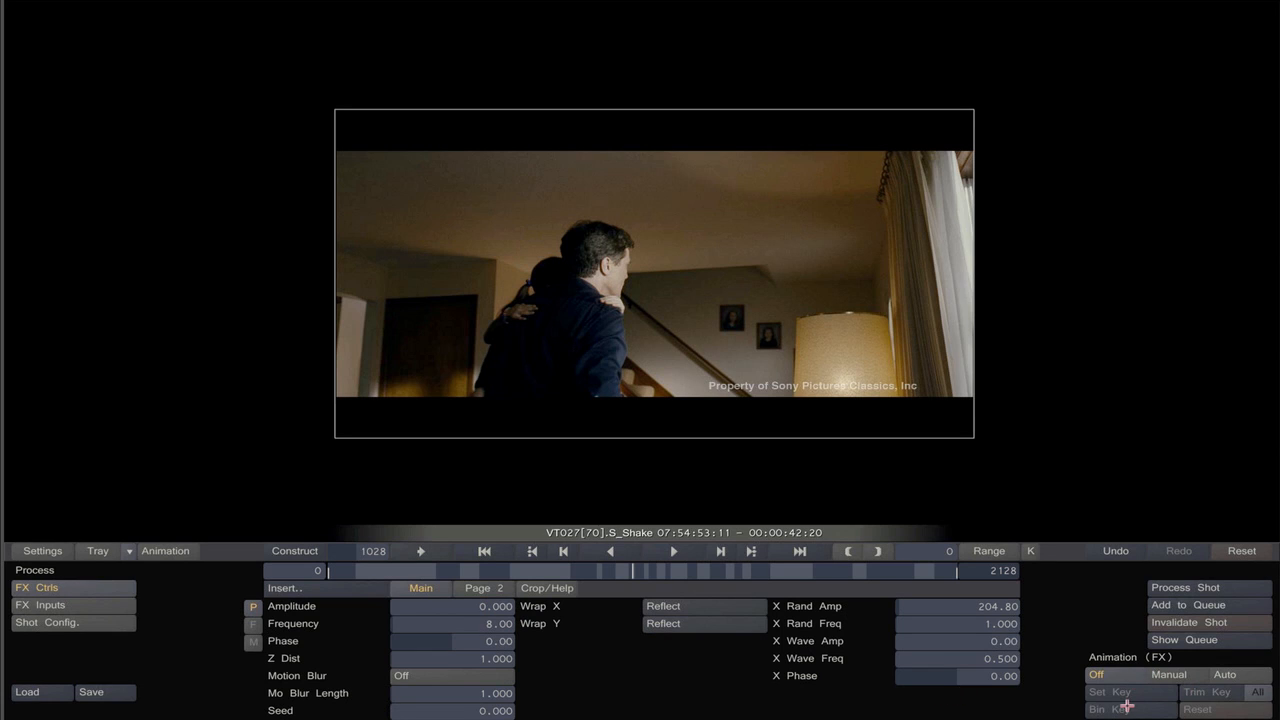
click(1164, 675)
click(1098, 692)
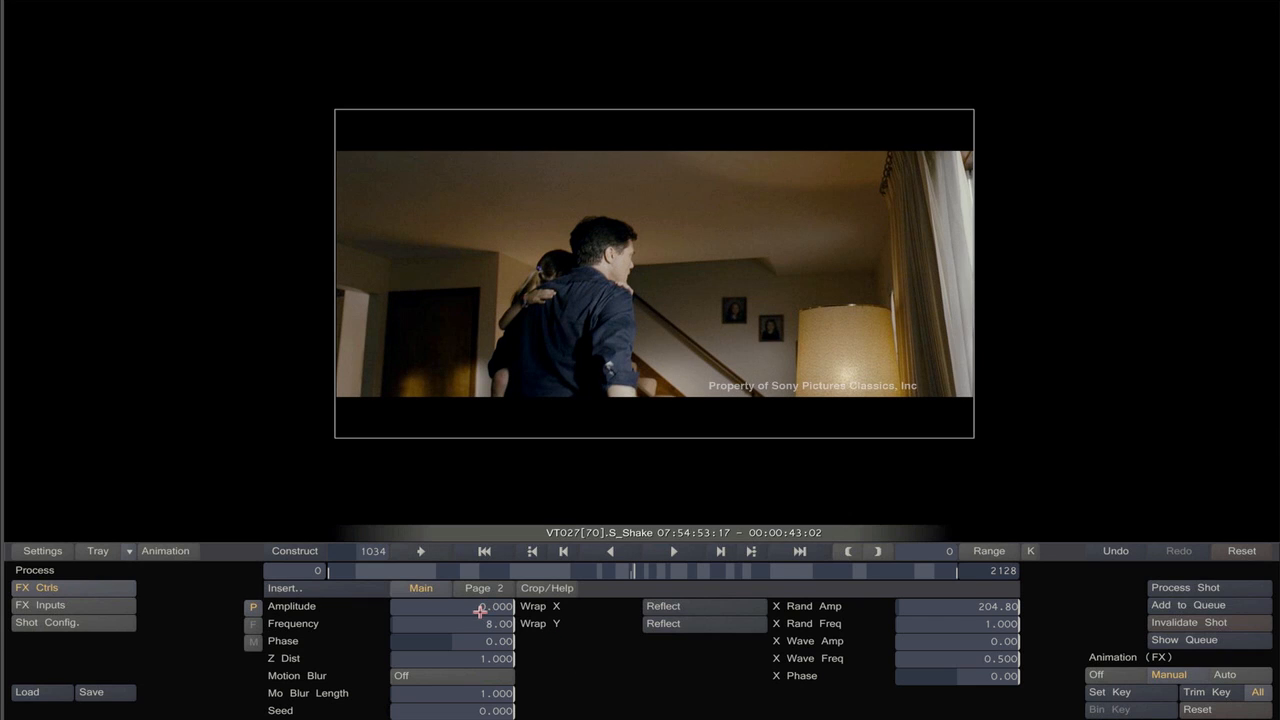
Set the Shake amplitude to 0.2 at frame 1034.
click(484, 606)
click(407, 530)
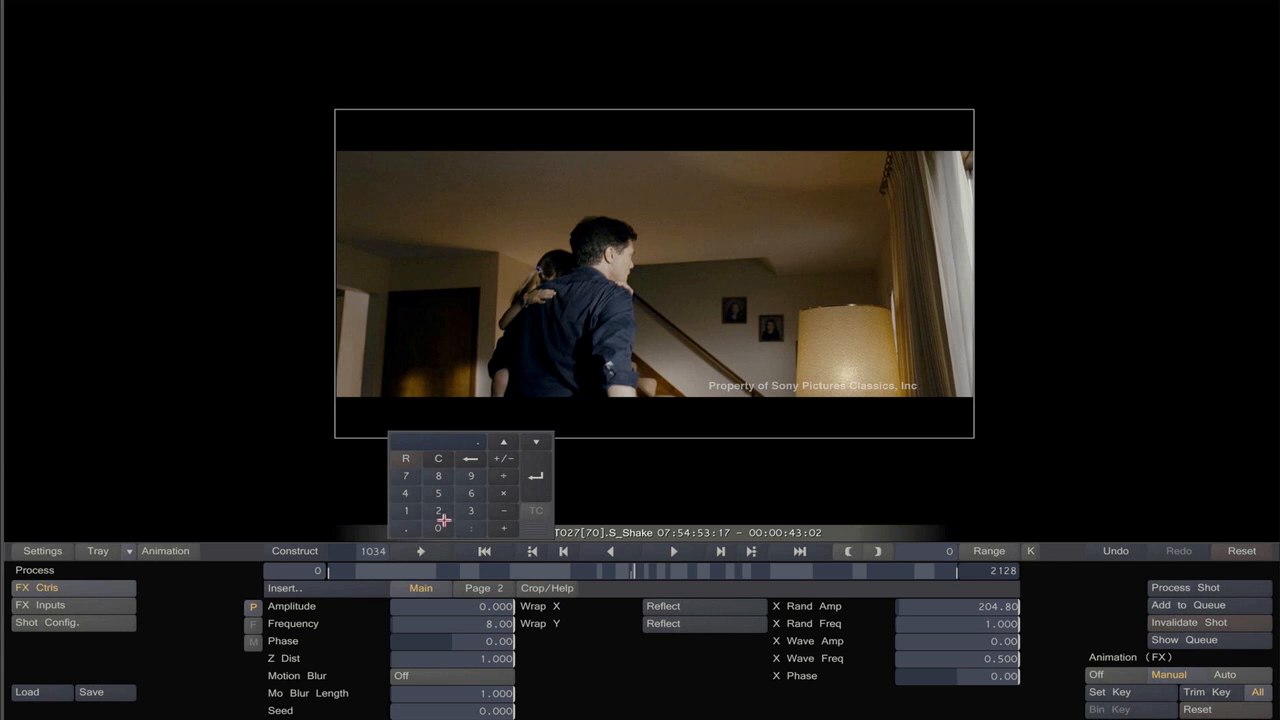
click(438, 510)
click(531, 477)
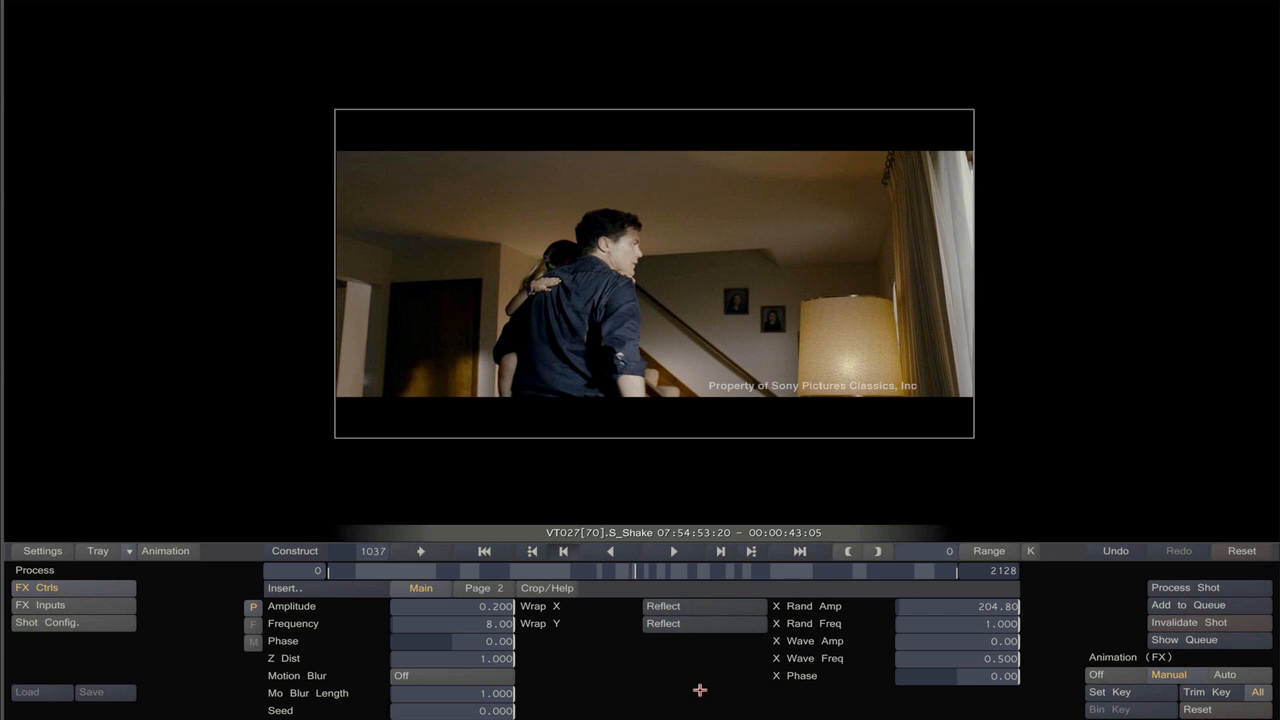
Set the Shake amplitude to 0 at the shot's last frame, 1037.
click(483, 621)
click(437, 529)
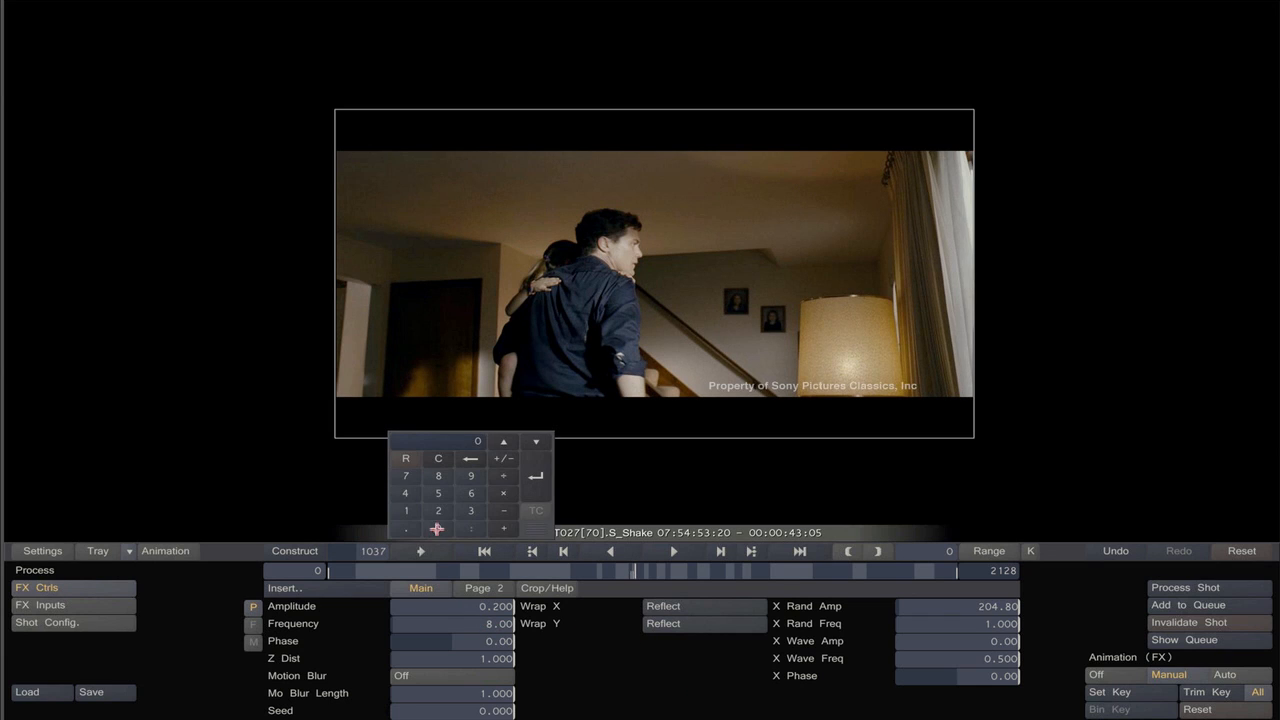
click(539, 475)
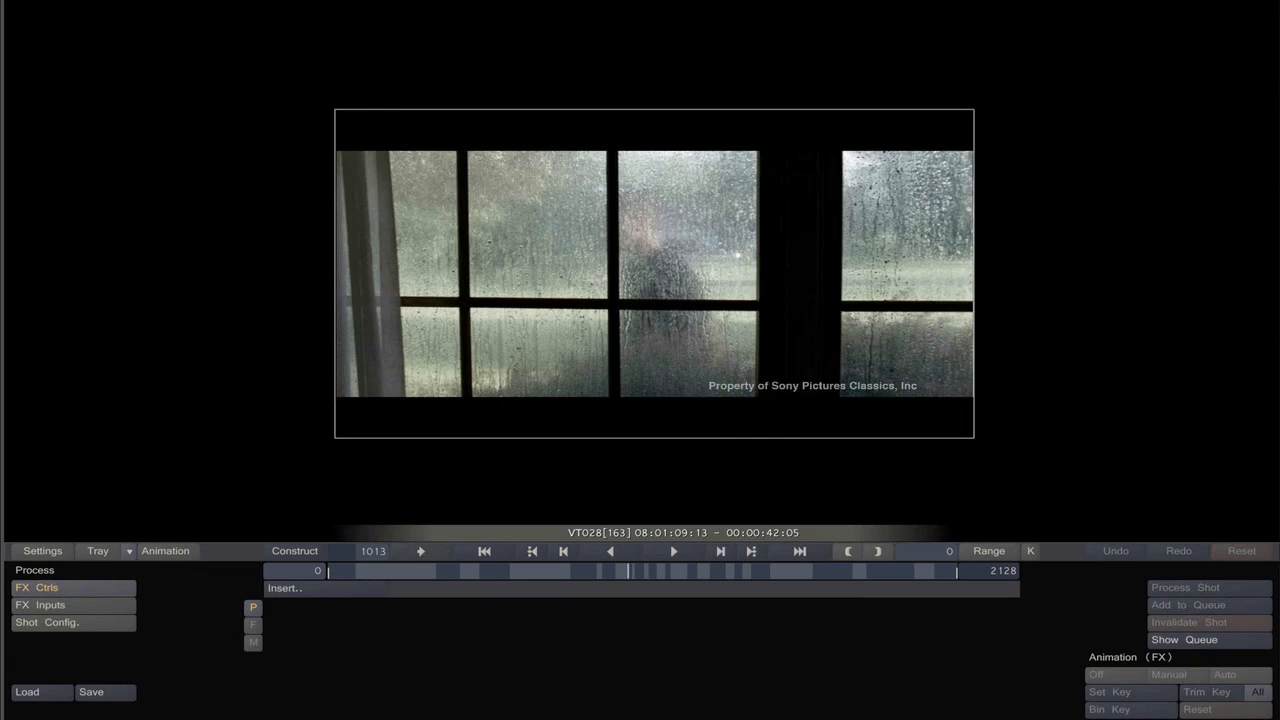
Play forward and backward across shot VT027[70] and the neighbouring shots to review the animated shake.
key(j)
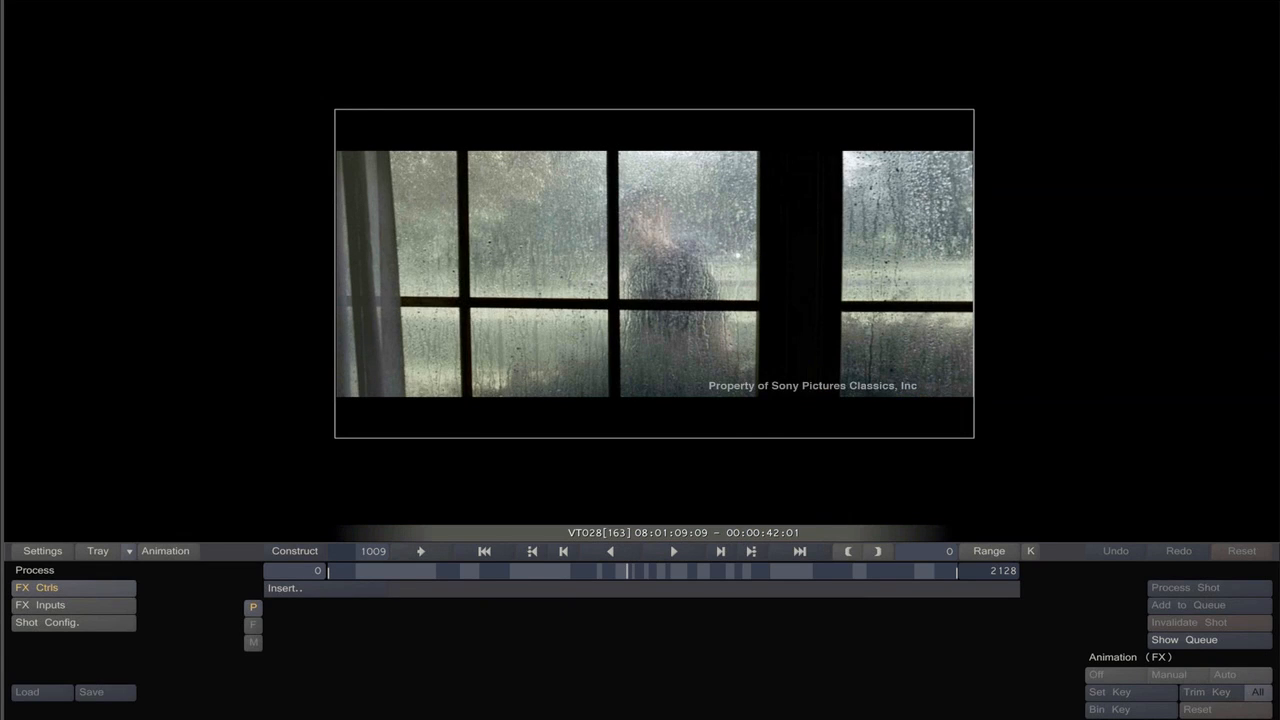
key(space)
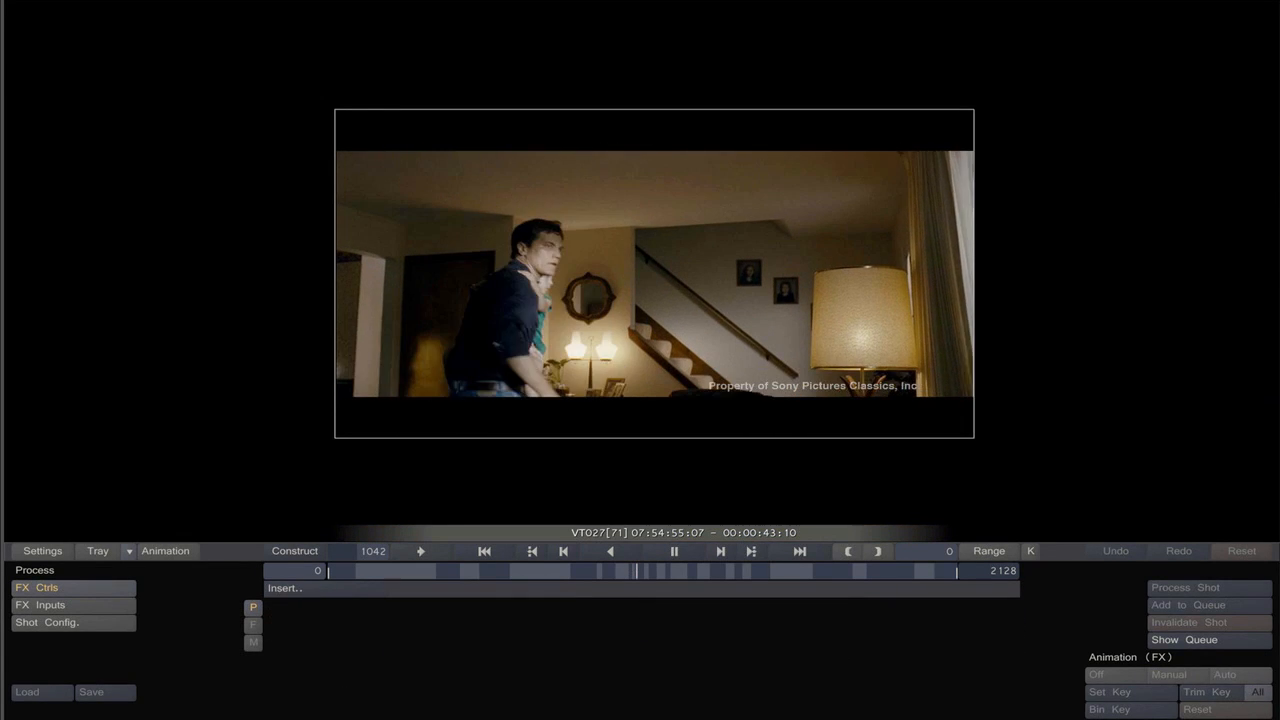
key(j)
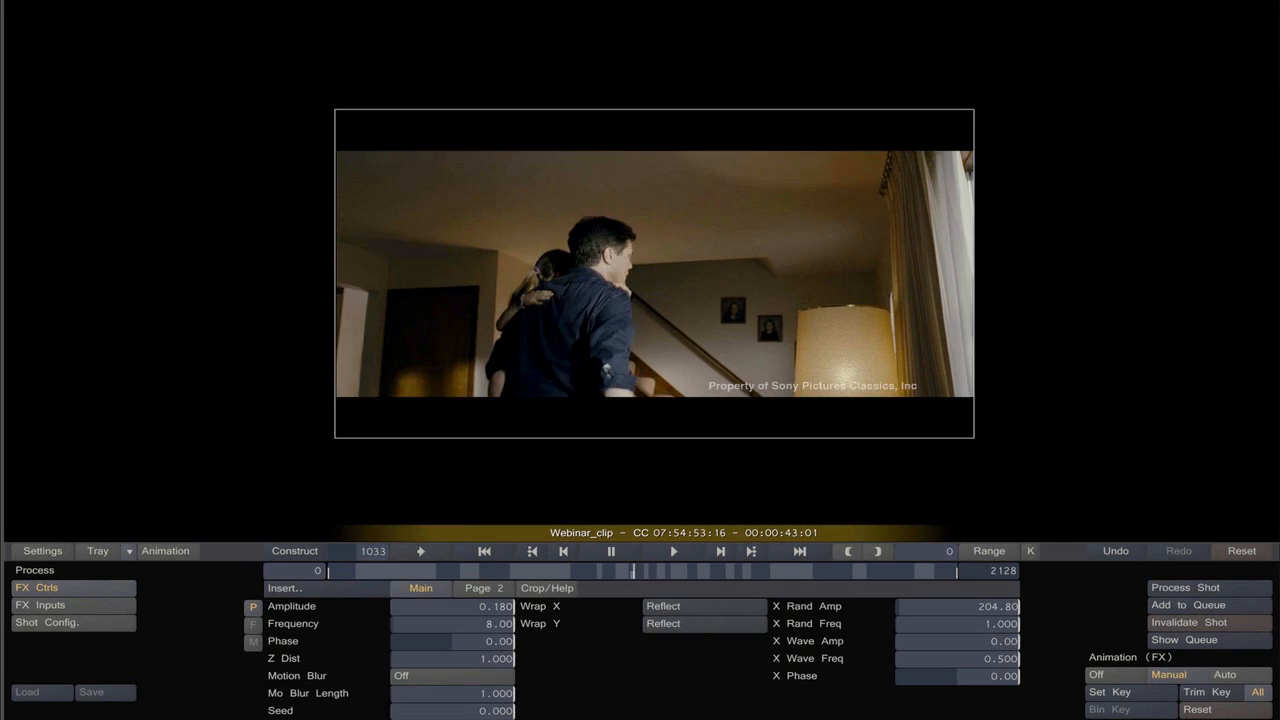
key(space)
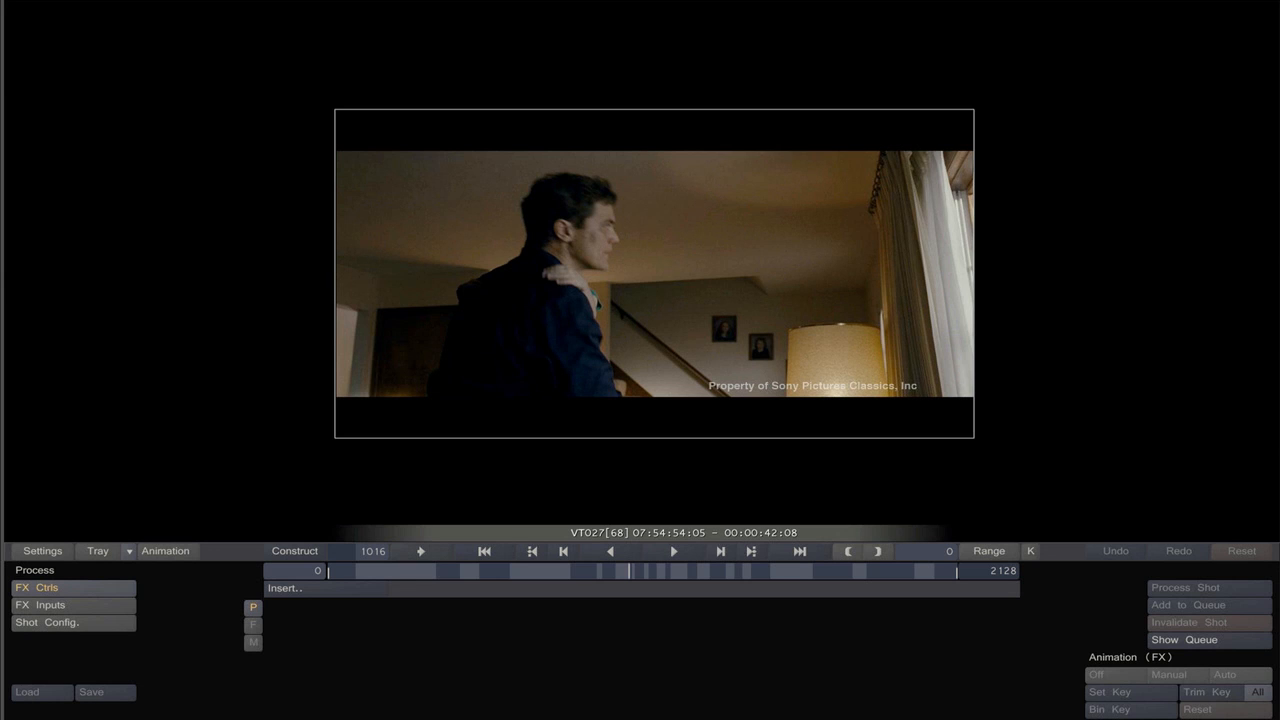
key(Left)
key(Left)
key(Left)
key(Left)
key(Left)
key(Left)
key(Left)
key(Left)
key(Left)
key(Left)
key(Left)
key(Left)
key(Left)
key(Left)
key(Left)
key(Left)
key(Left)
key(Left)
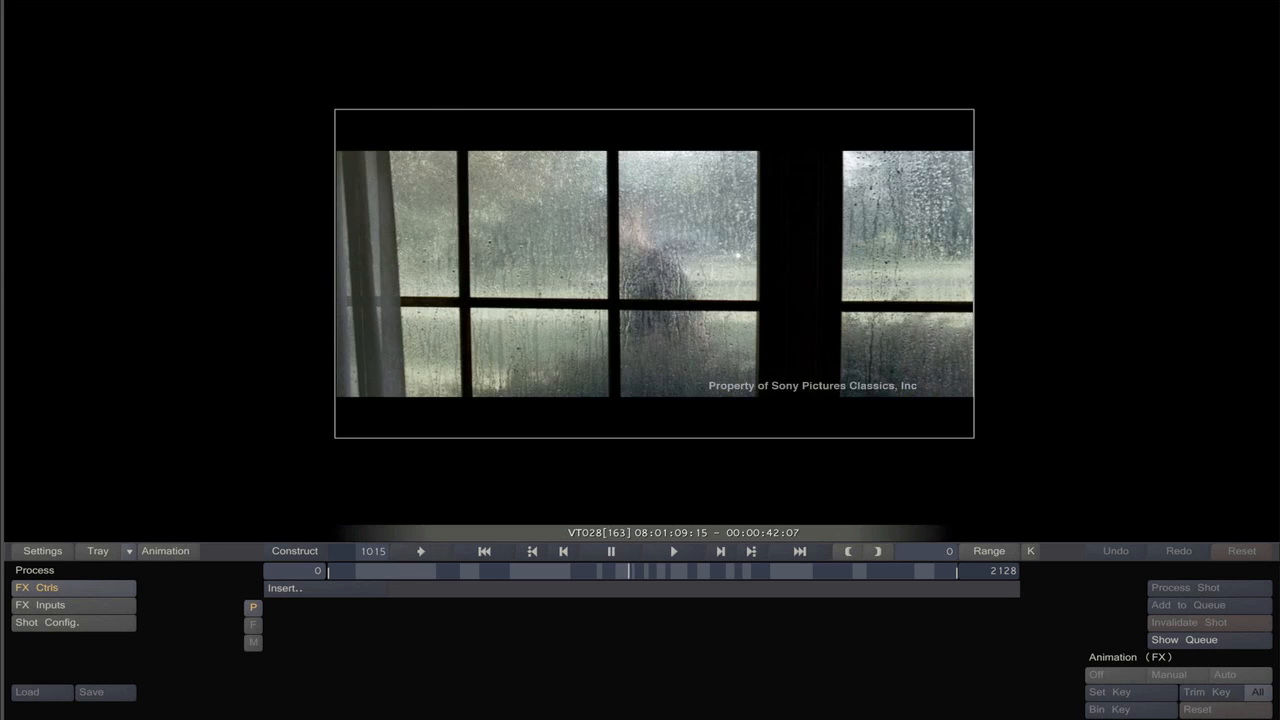
Play the sequence backward and forward from the VT028 shots to the Webinar_clip_[2] living-room shot.
key(space)
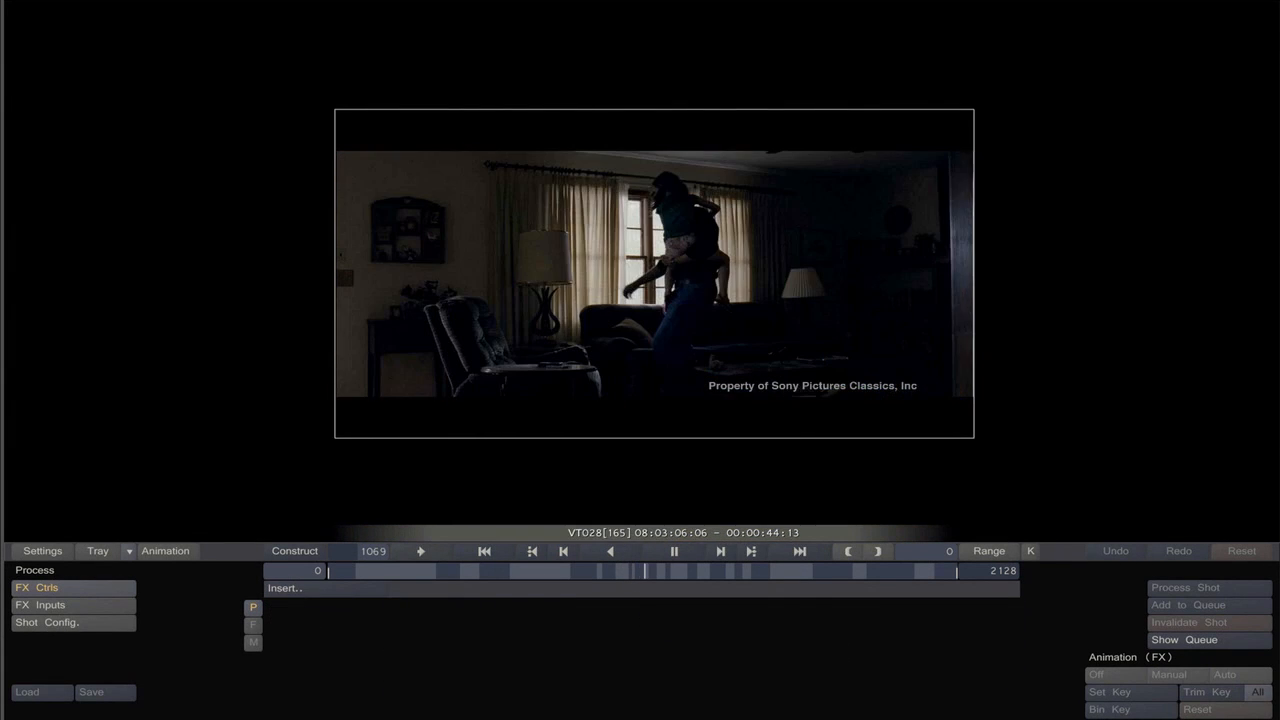
key(j)
key(k)
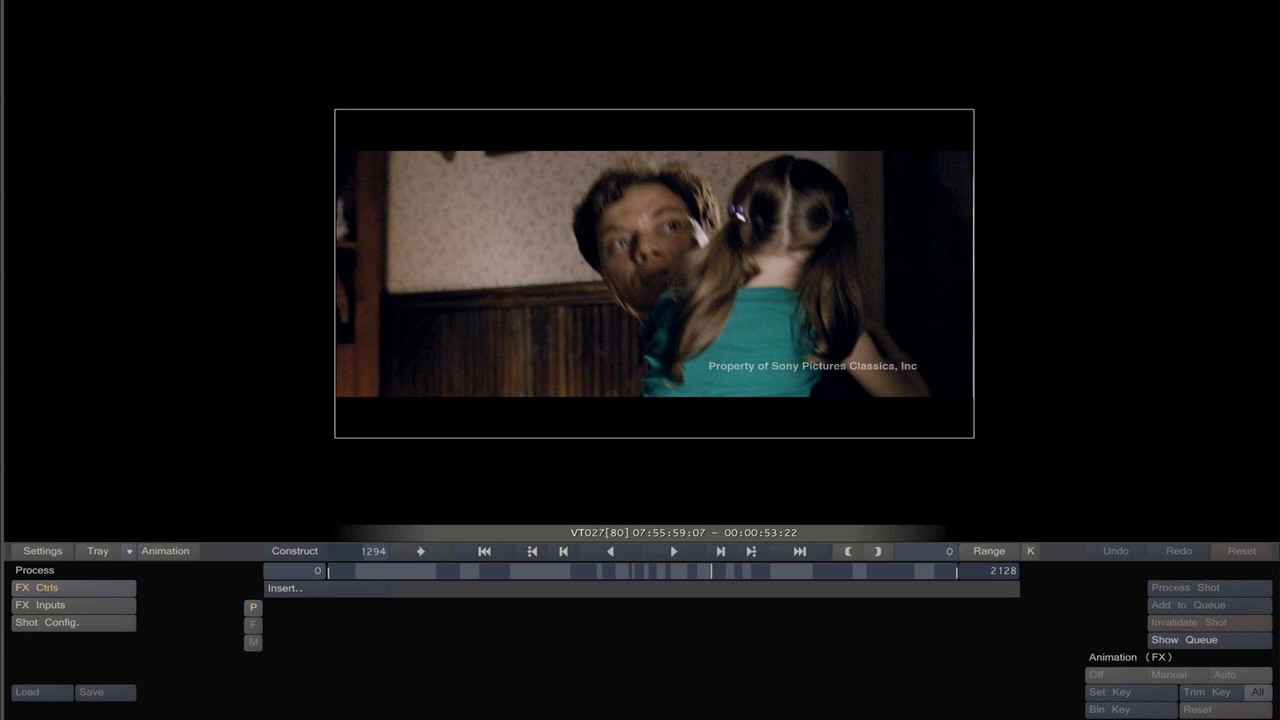
key(space)
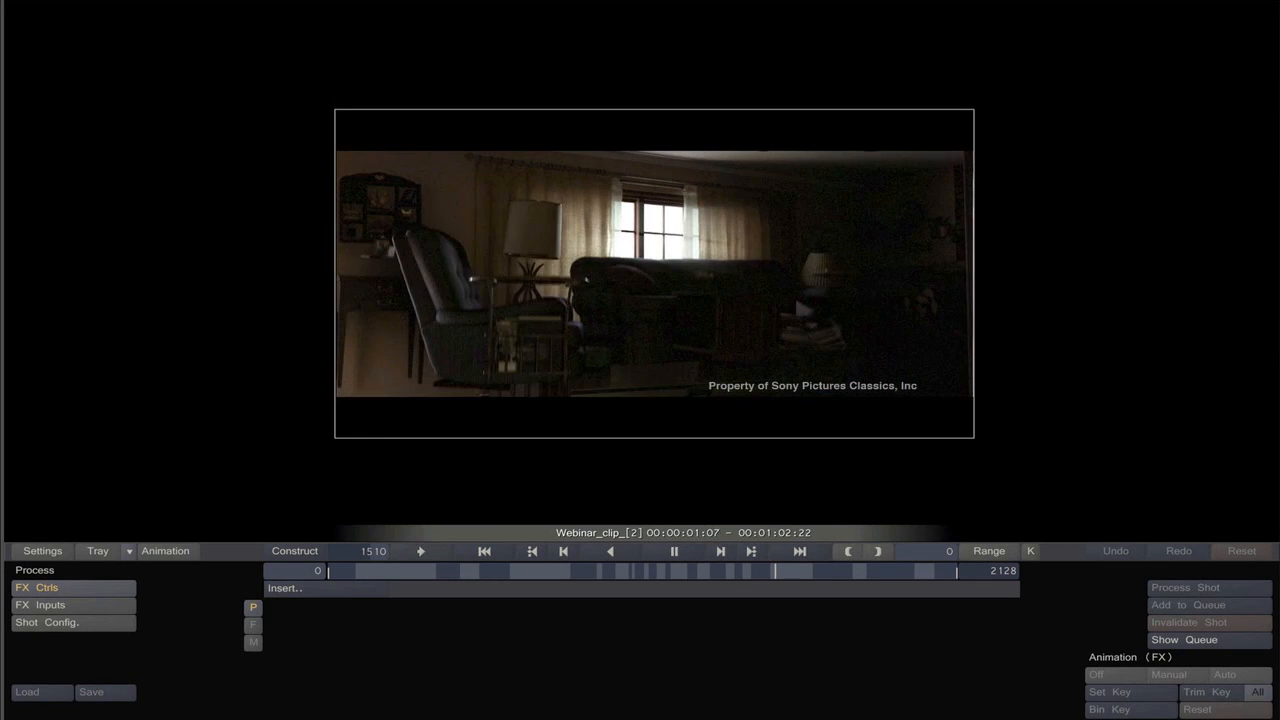
key(space)
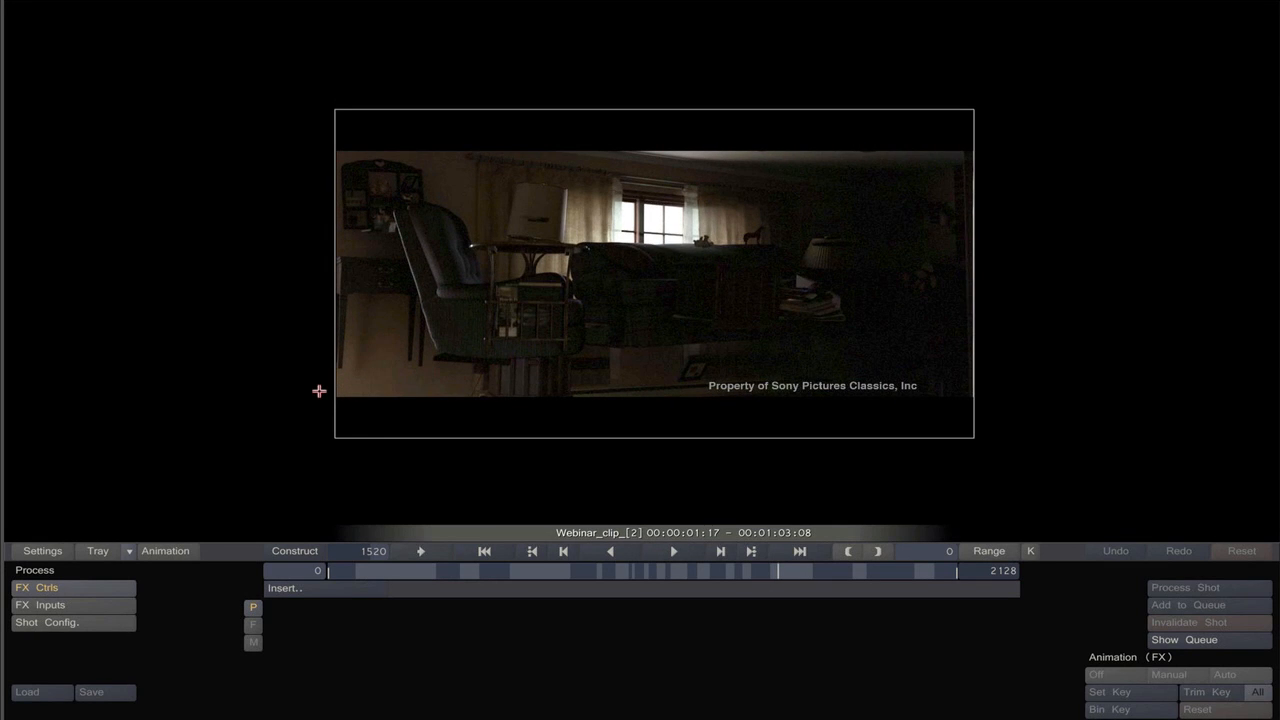
Display the scaffold list and play back and forth across the cut between Webinar_clip_[1] and Webinar_clip_[2].
mouse_move(6, 290)
click(116, 25)
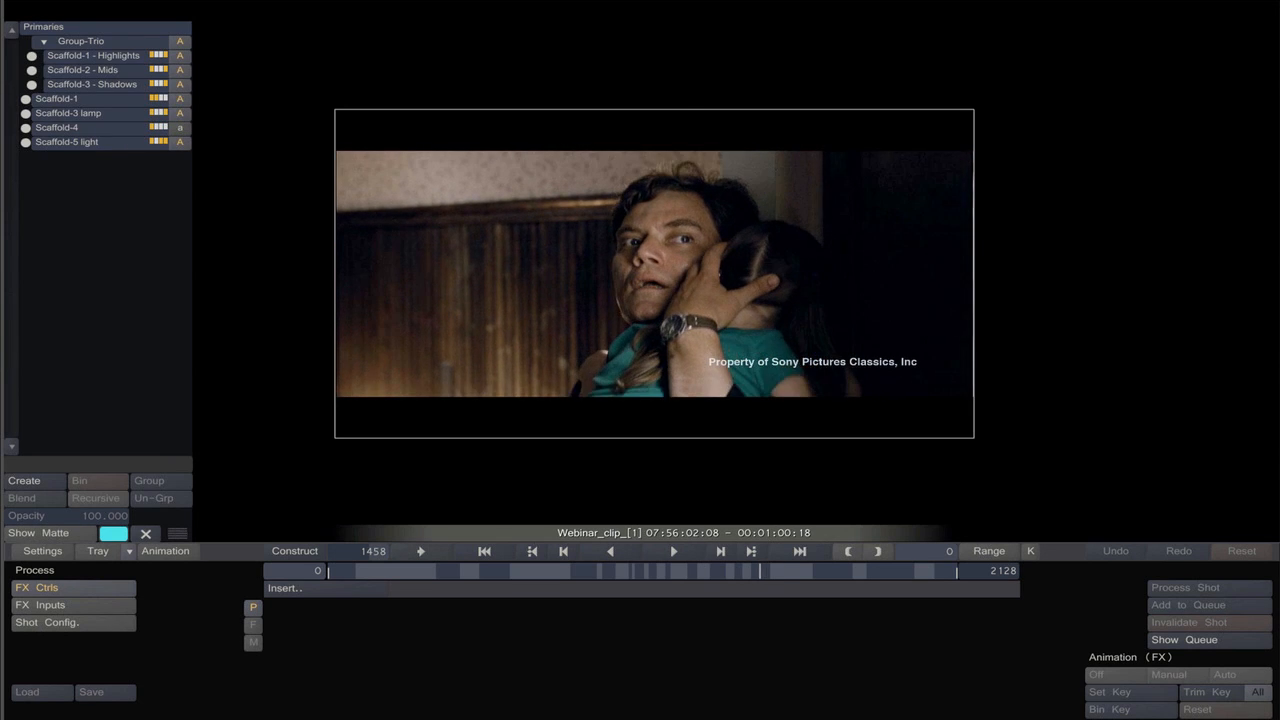
key(space)
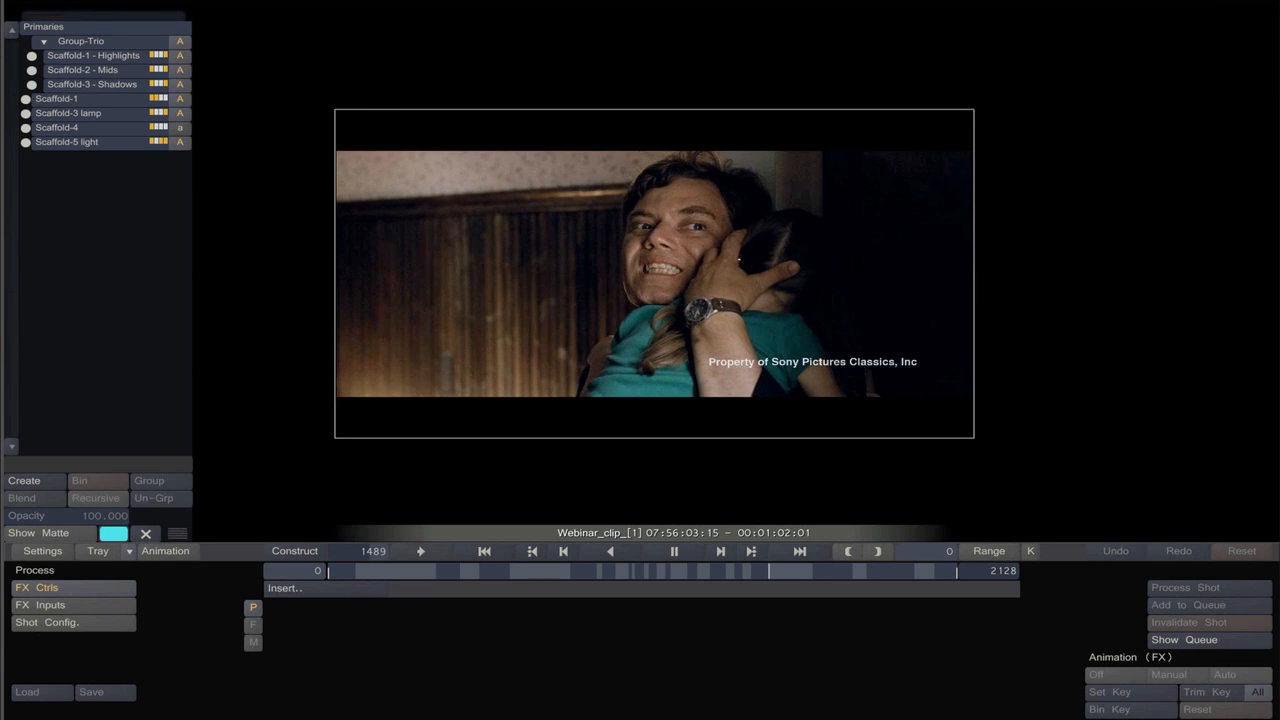
key(j)
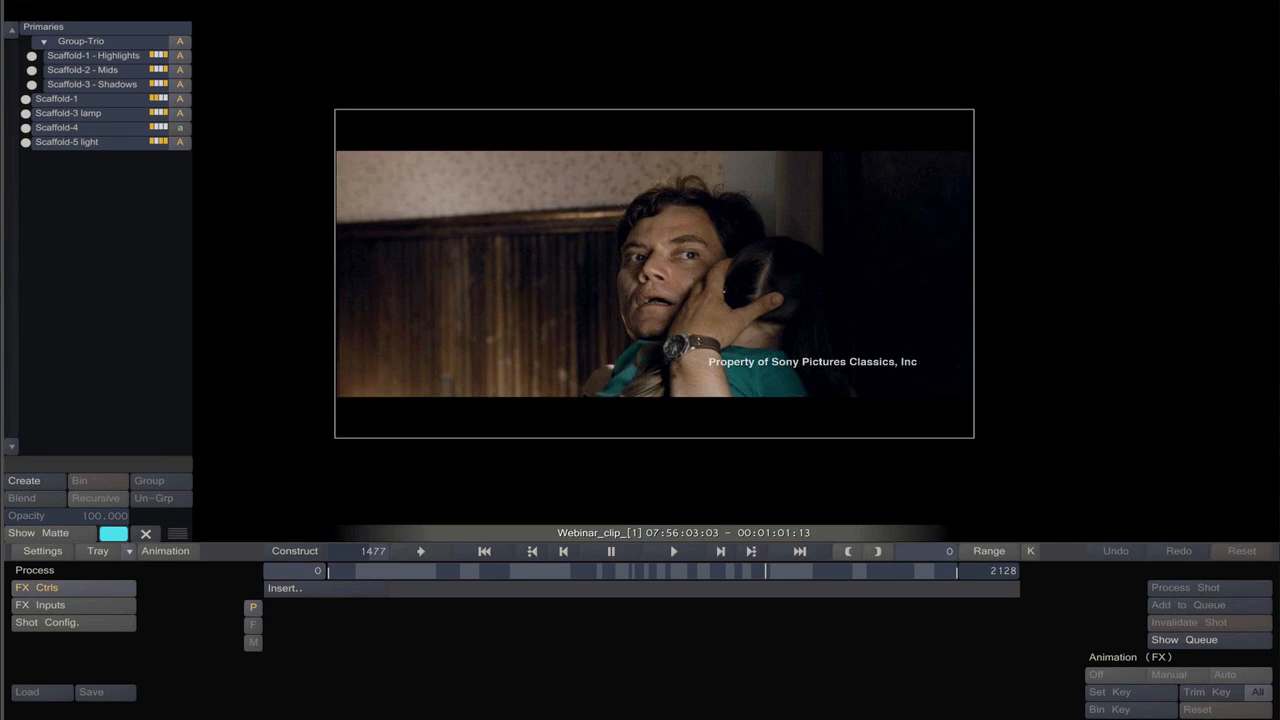
key(space)
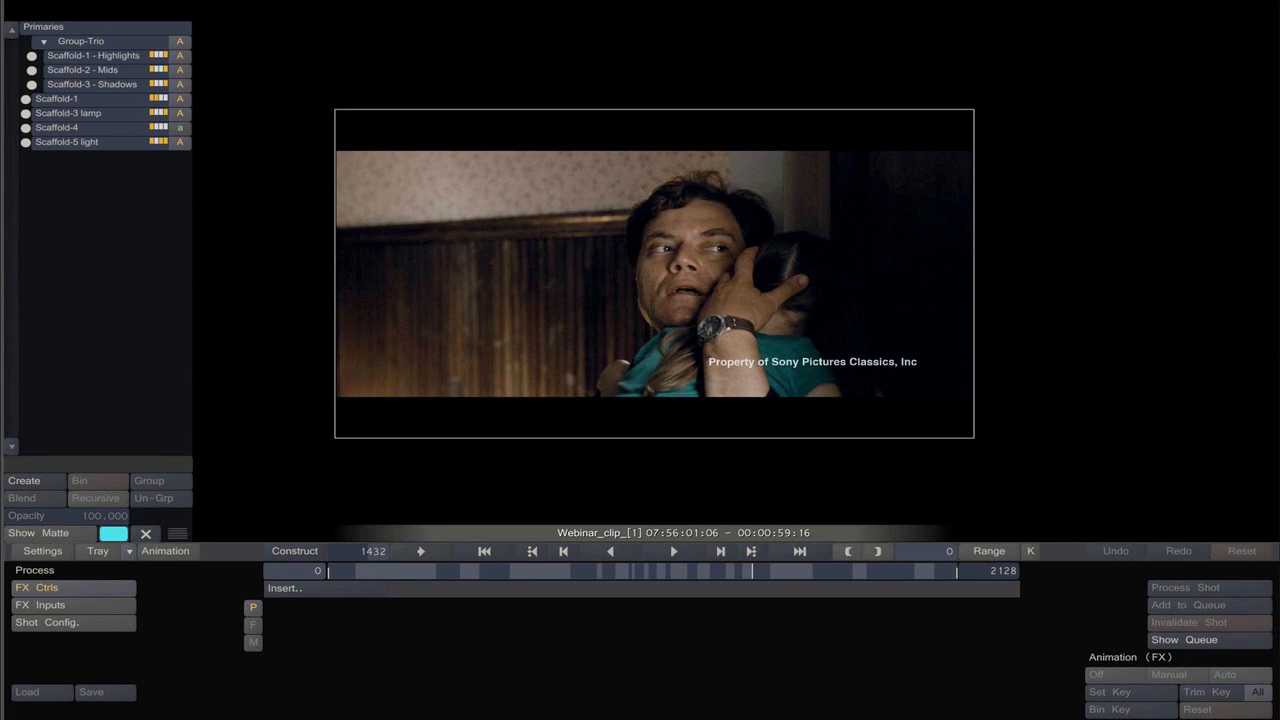
key(space)
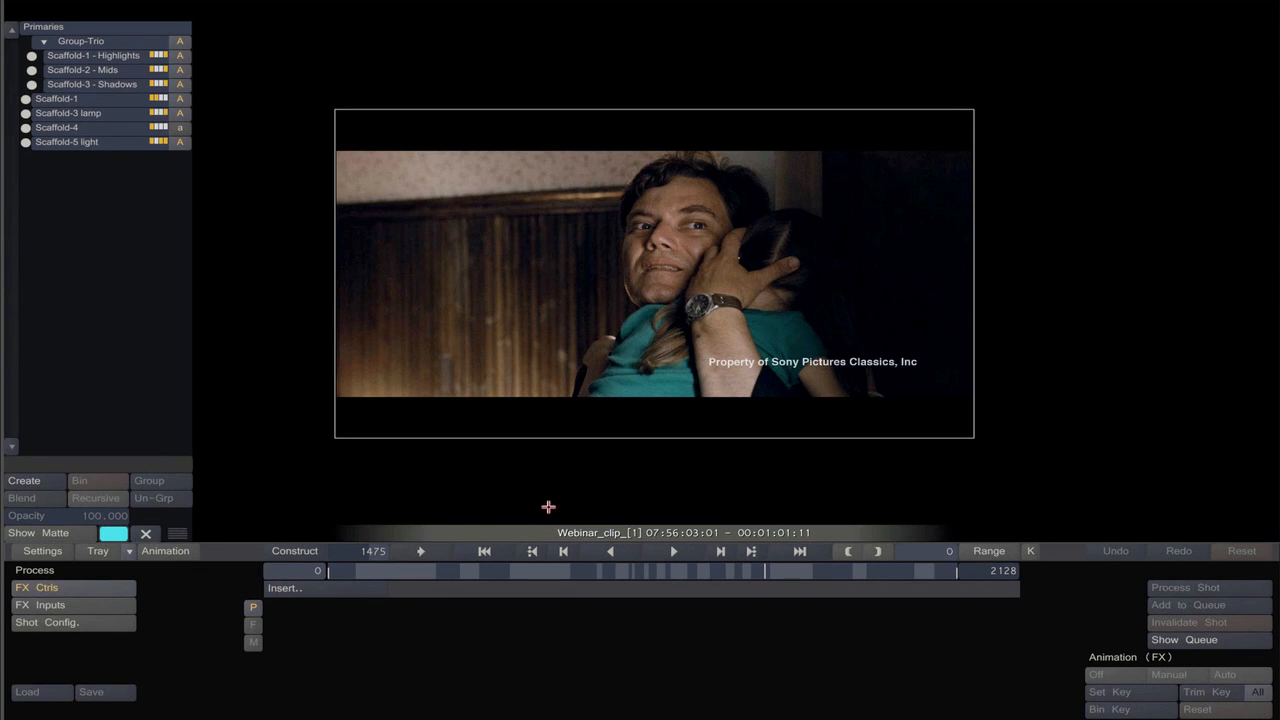
key(Left)
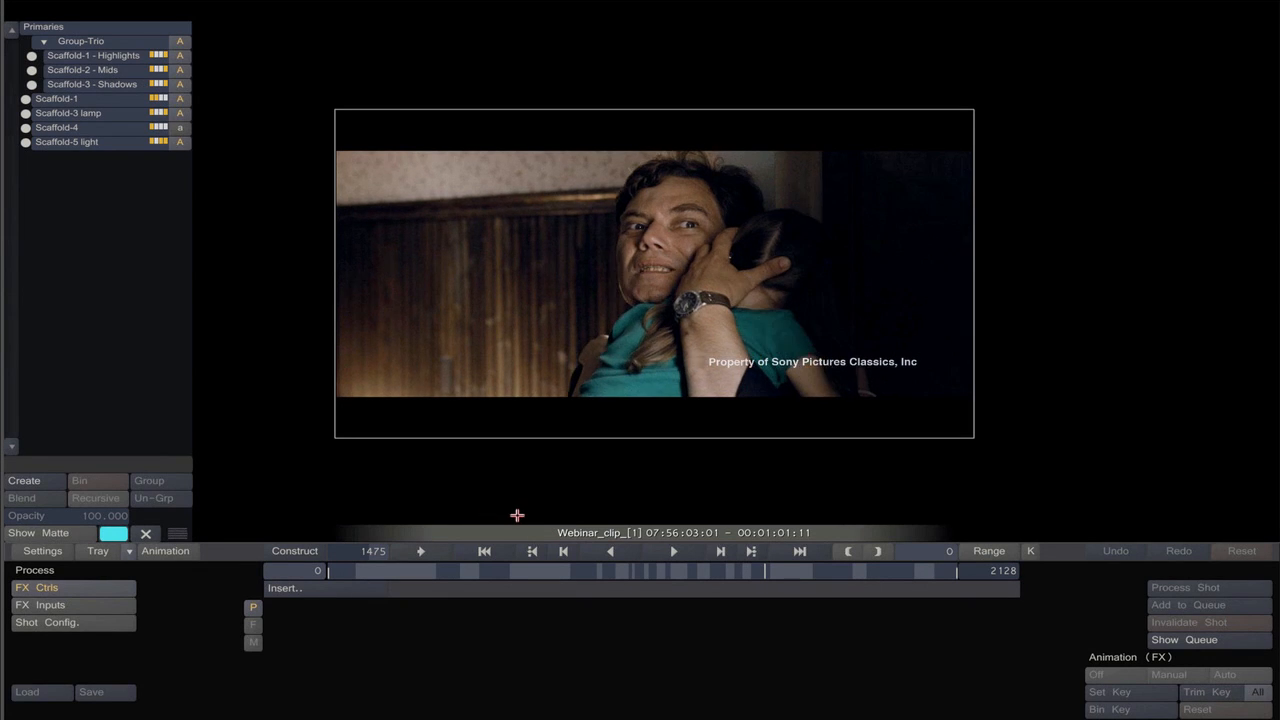
key(space)
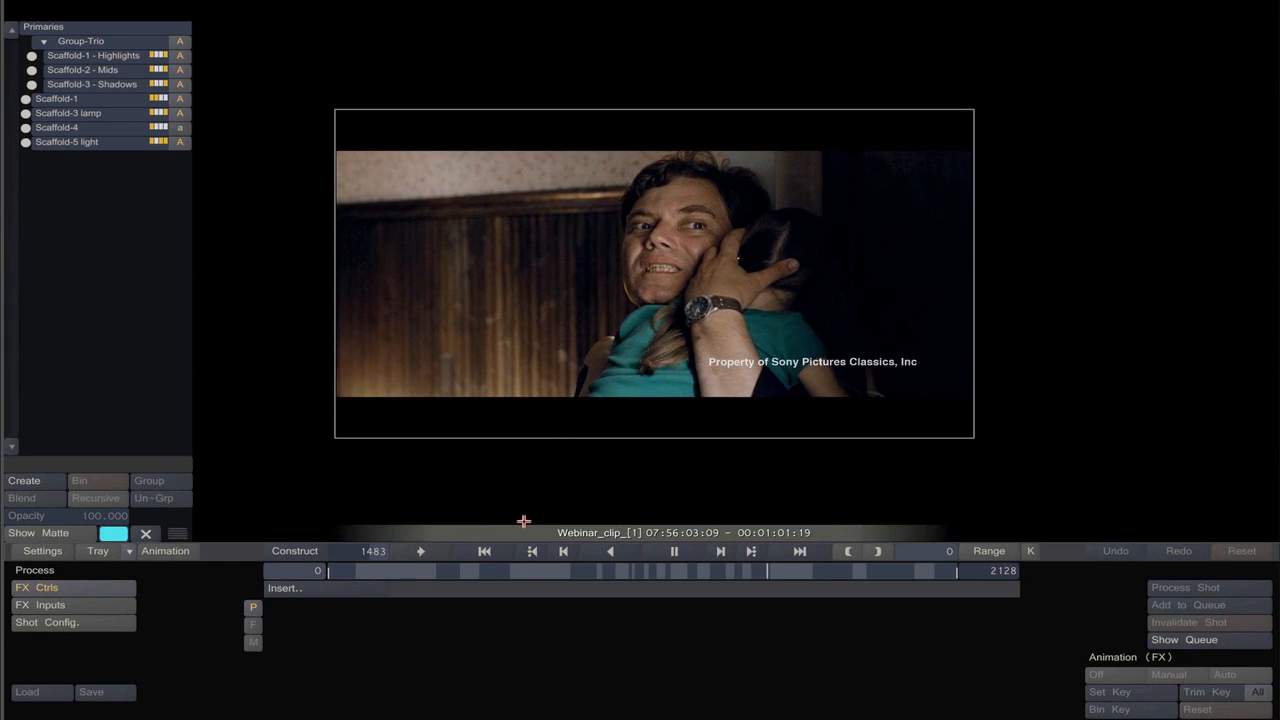
key(space)
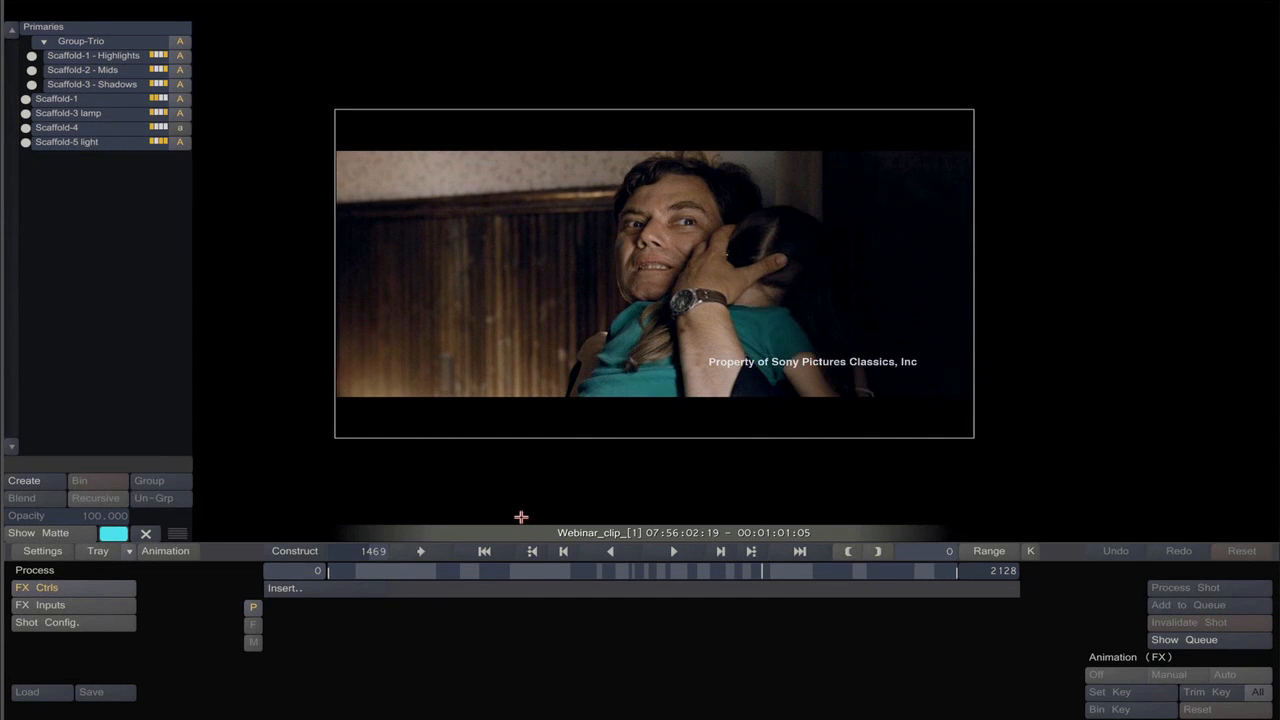
key(space)
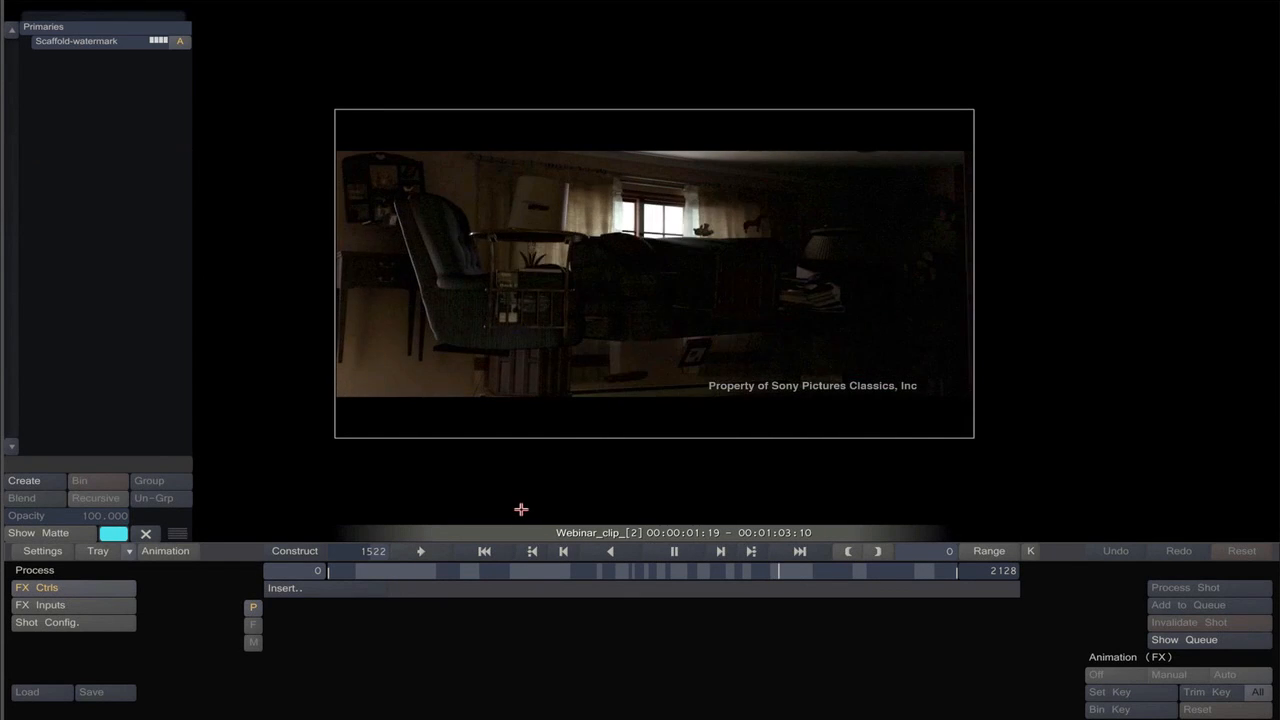
key(space)
Step frame by frame across the cut from Webinar_clip_[1] to Webinar_clip_[2].
key(Left)
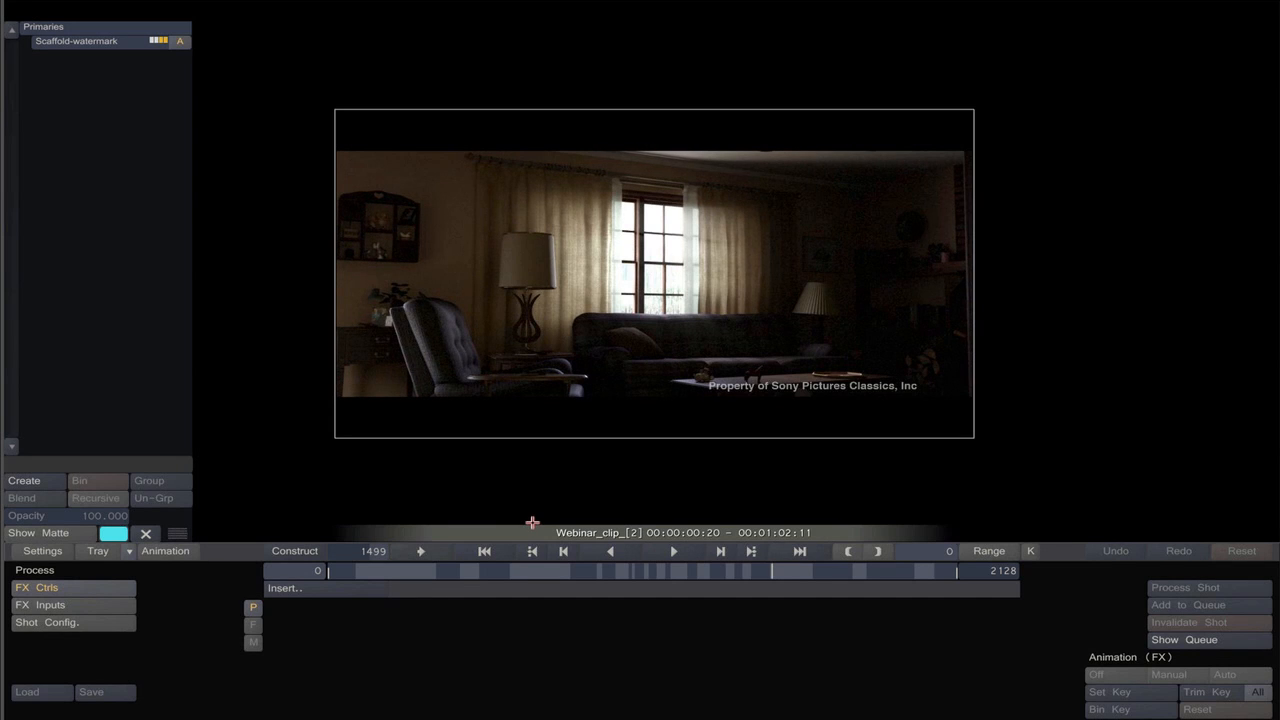
key(Left)
key(Left)
key(Left)
key(Left)
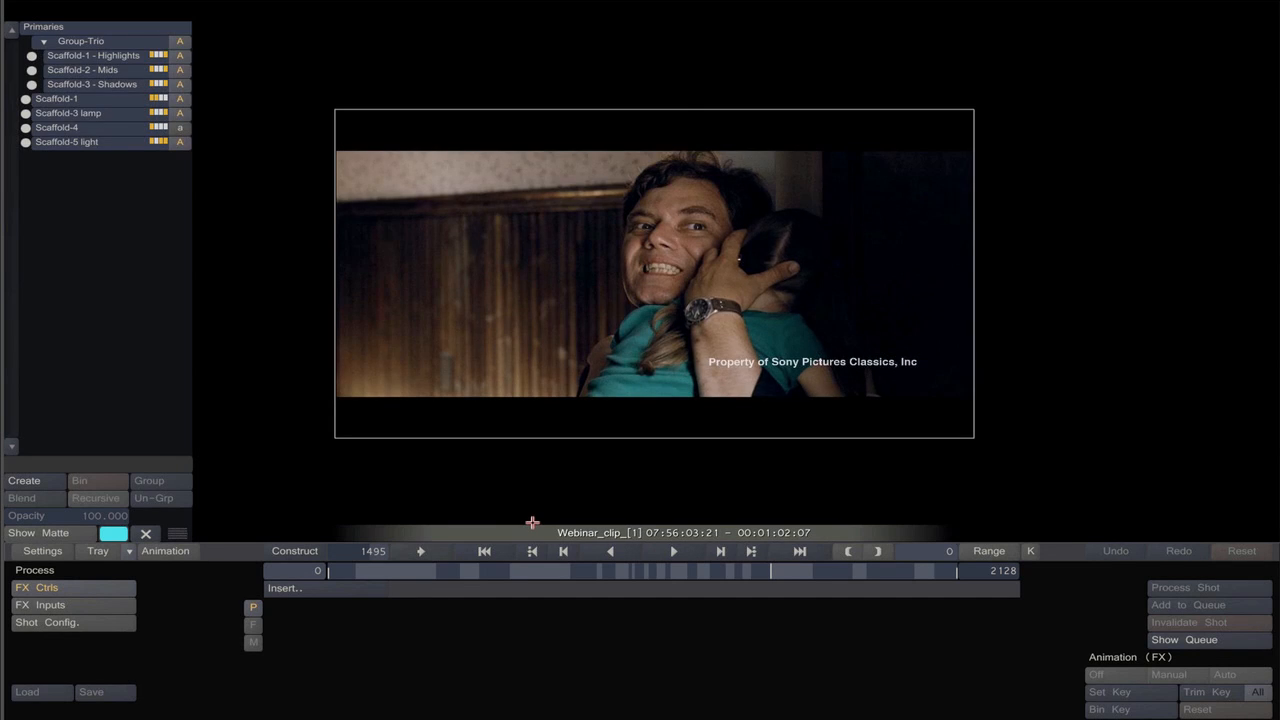
key(Right)
key(Right)
key(Right)
key(Right)
key(Right)
key(Right)
key(Right)
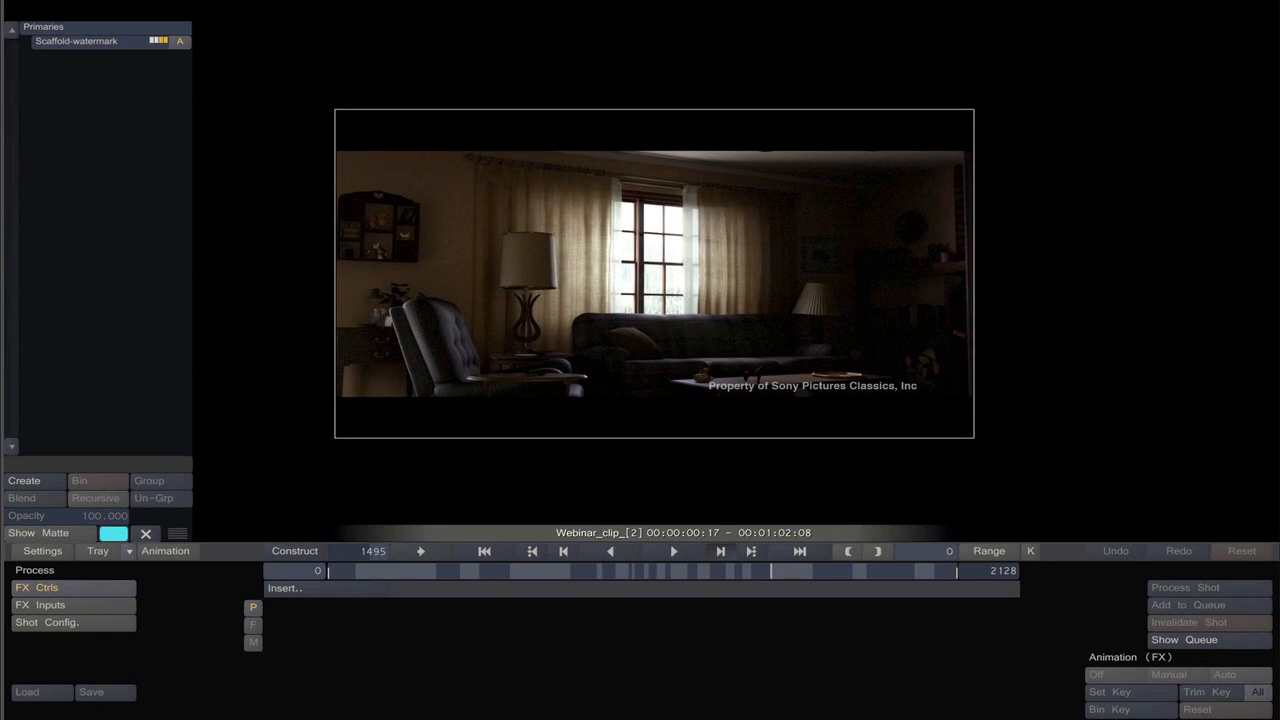
Replay the cut between the two Webinar clips and park on Webinar_clip_[2]'s first frame, 1496.
key(space)
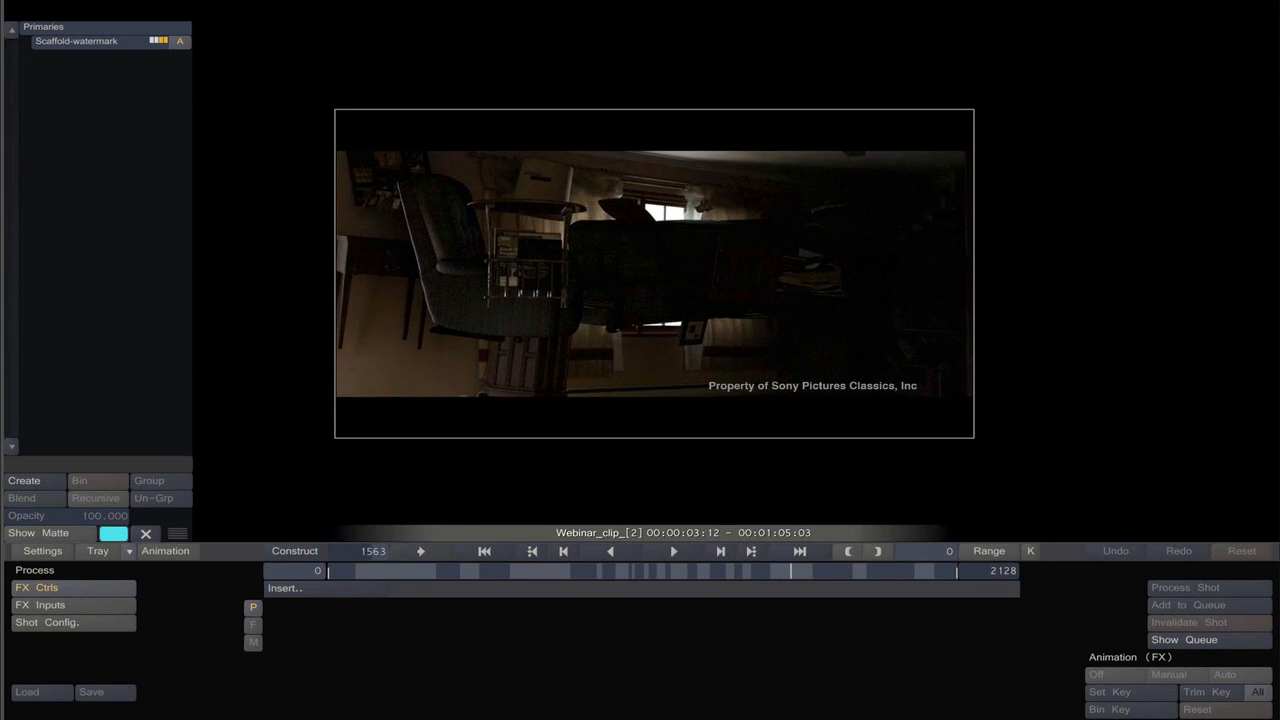
key(j)
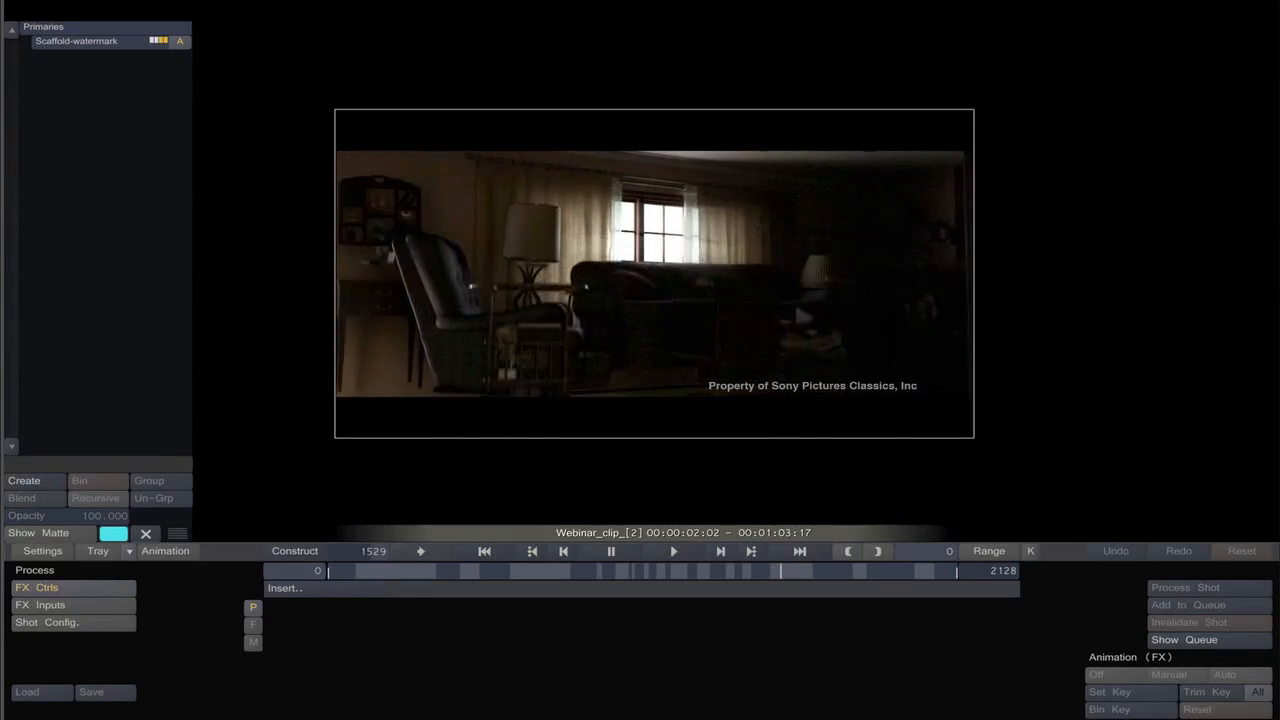
key(space)
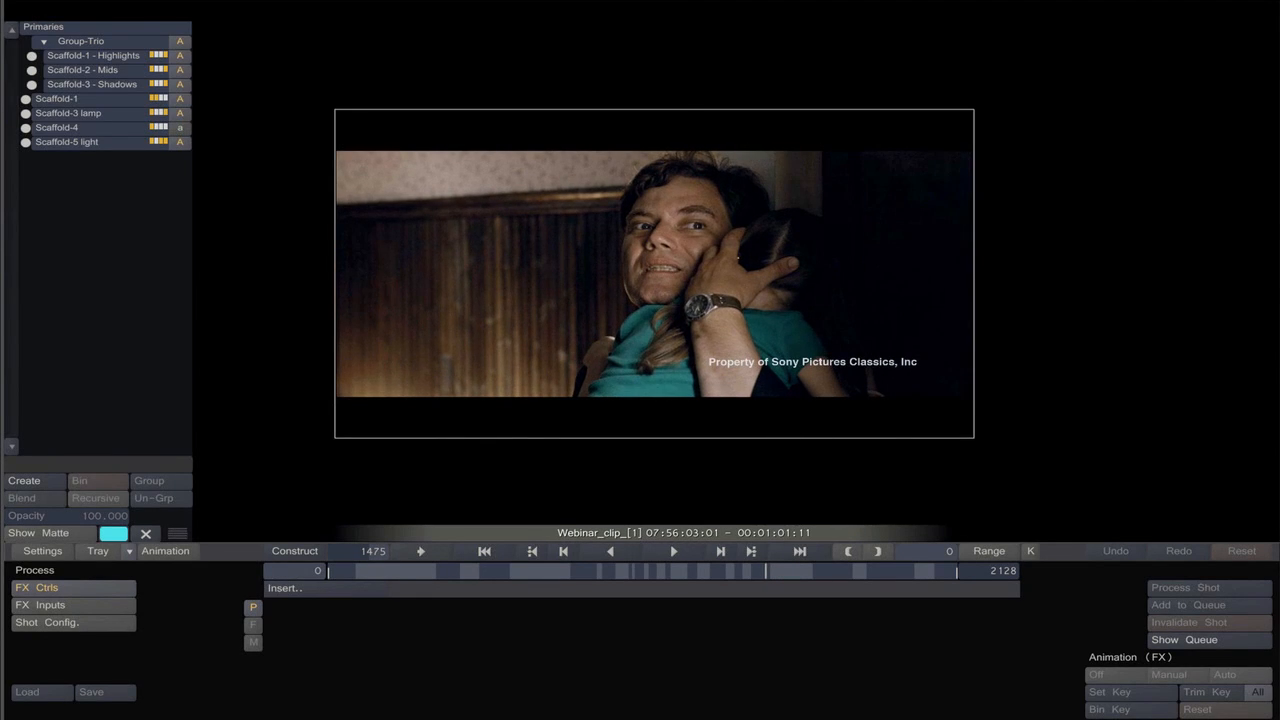
key(Right)
key(Right)
key(Right)
key(Right)
key(Right)
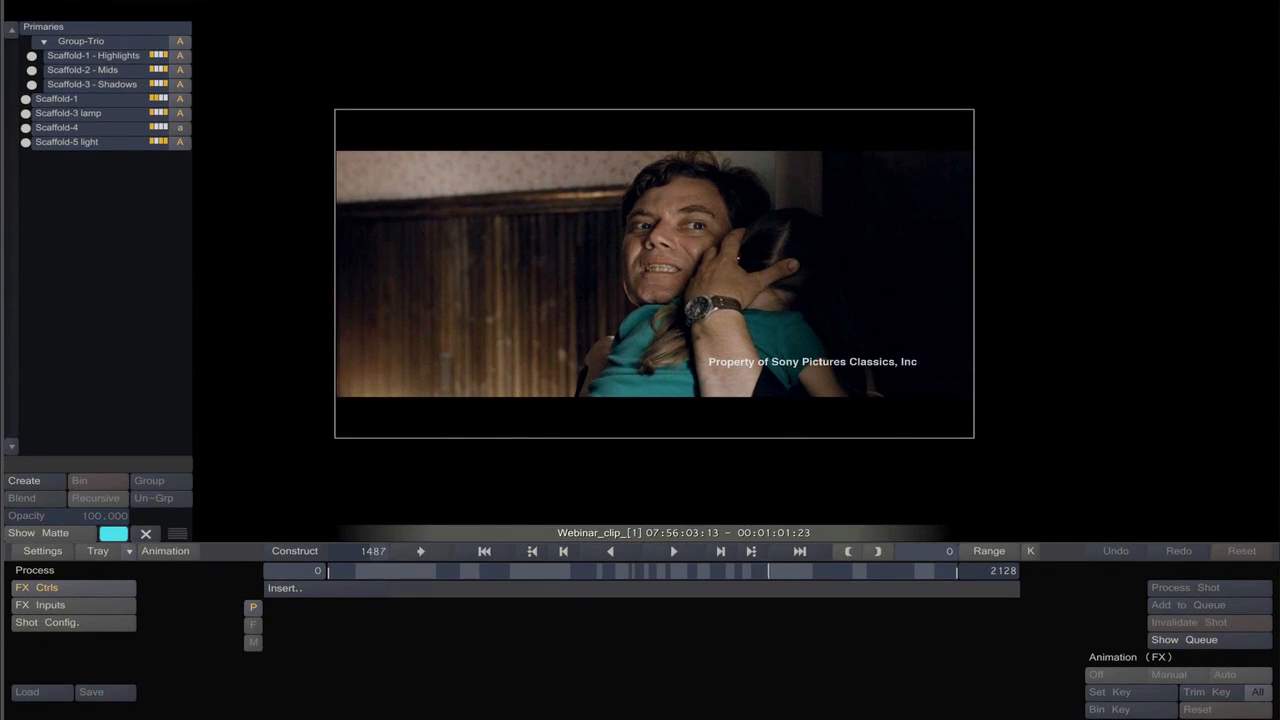
key(Right)
key(Right)
key(Right)
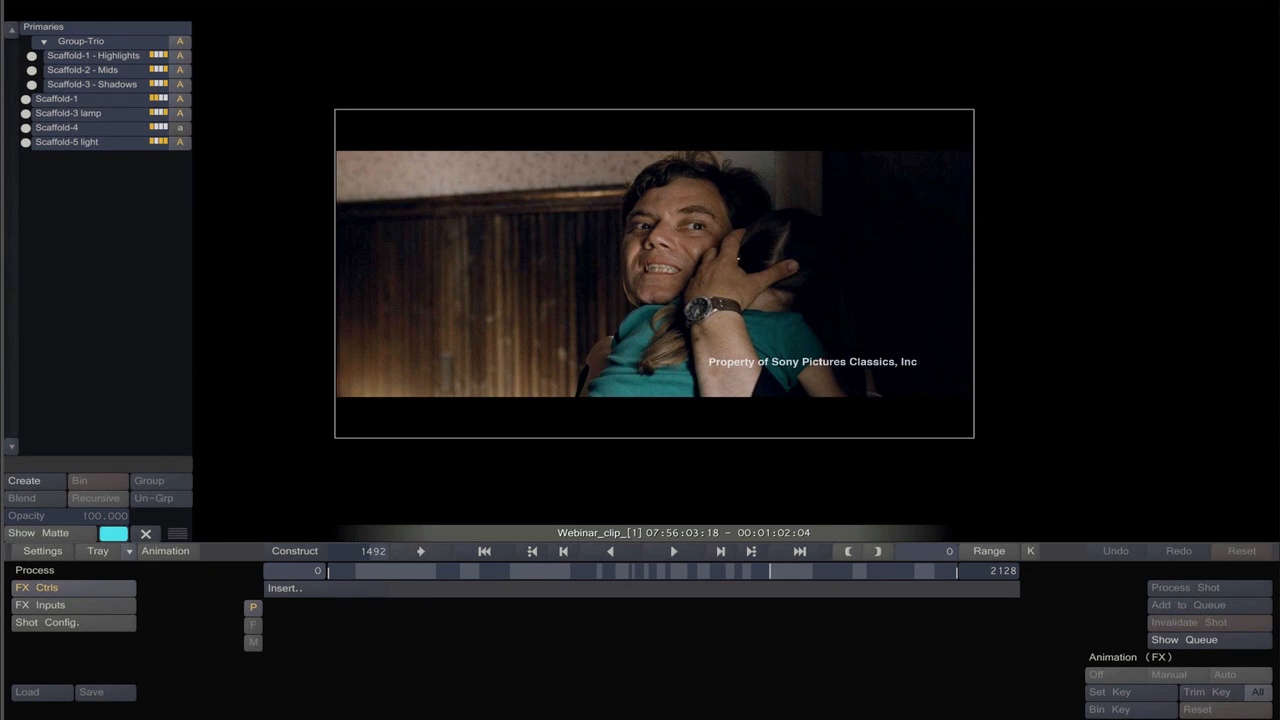
key(Right)
key(Right)
key(Right)
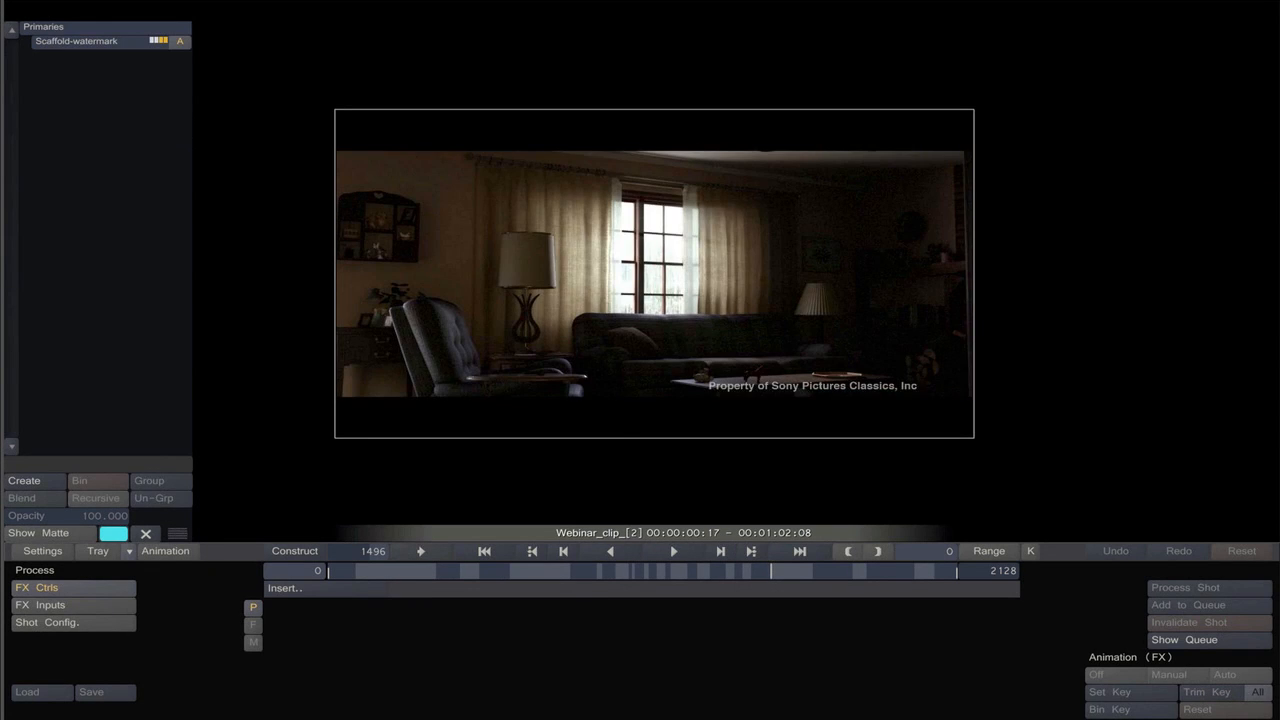
key(Left)
key(Right)
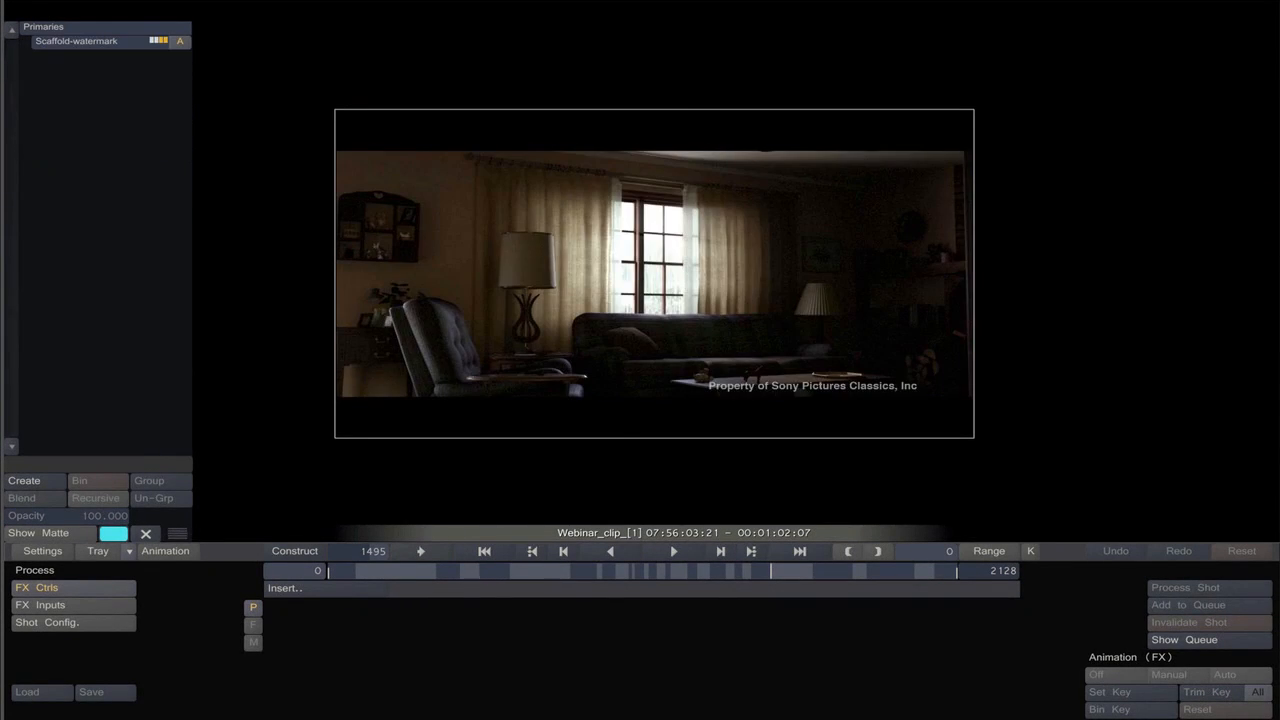
Switch to Edit mode and split Webinar_clip_[1] at frame 1489, seven frames before the cut.
right_click(513, 494)
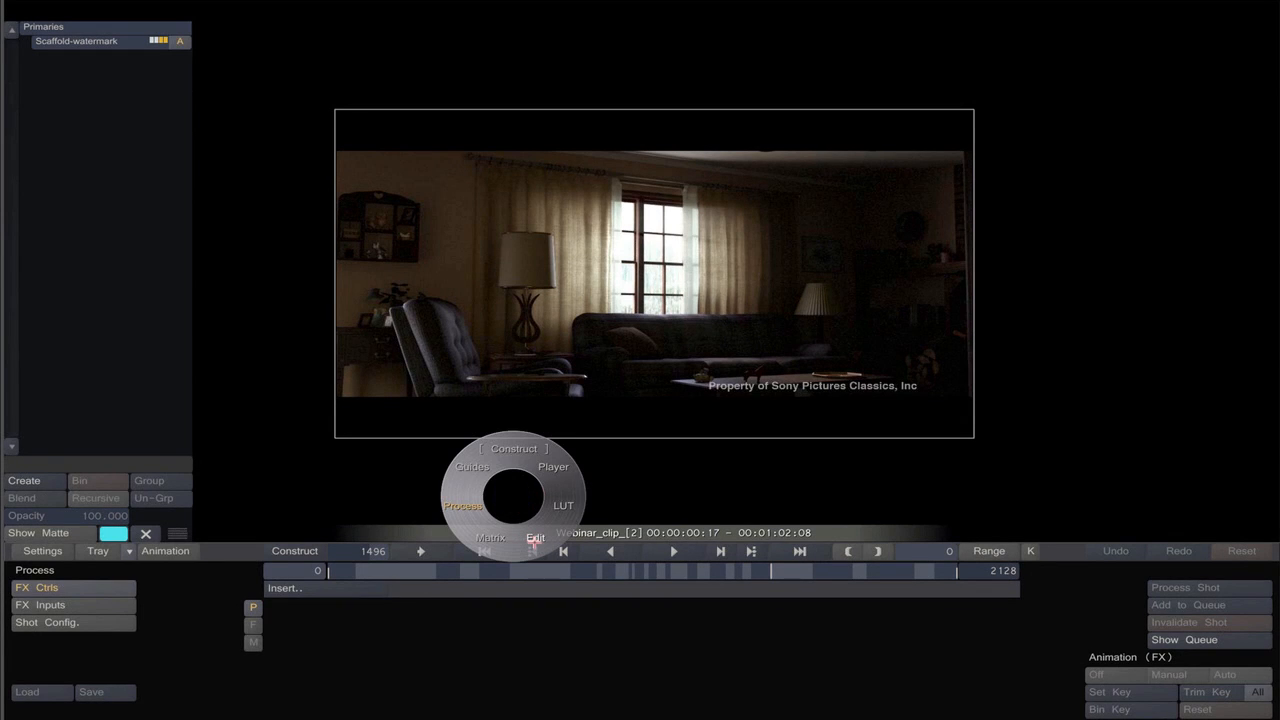
click(534, 540)
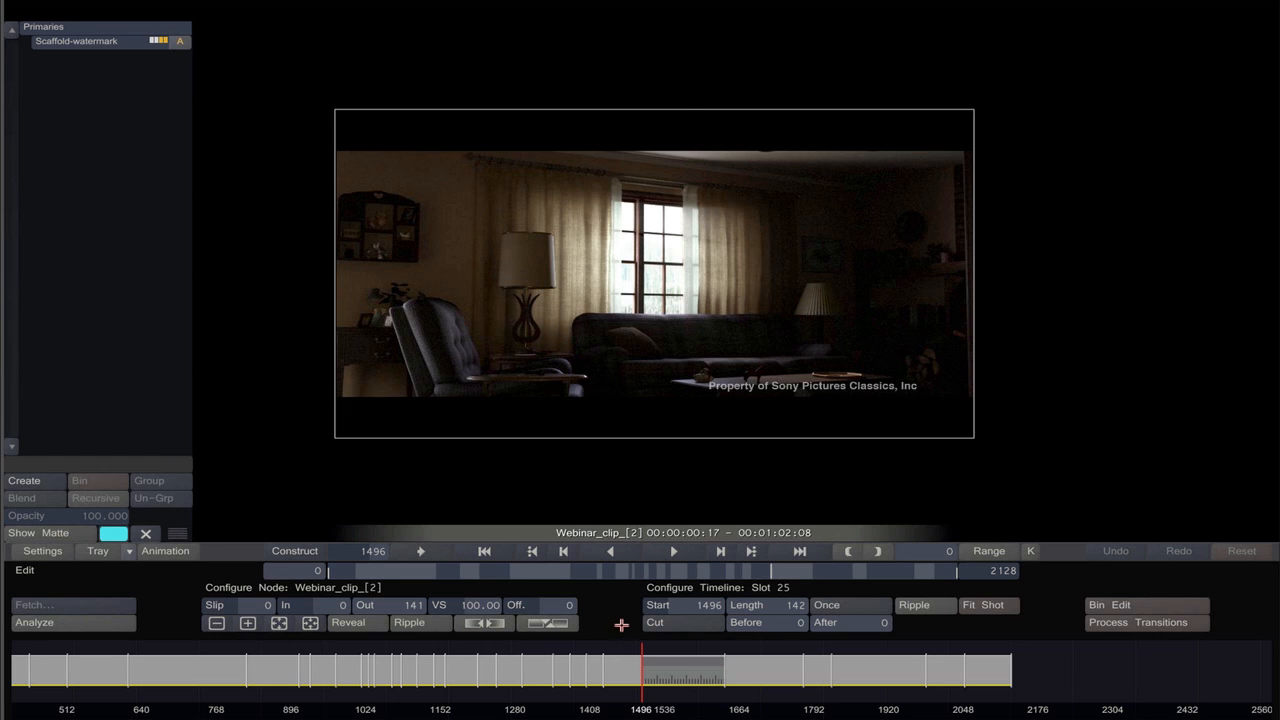
key(Left)
key(Left)
key(Left)
key(Left)
key(Left)
key(Left)
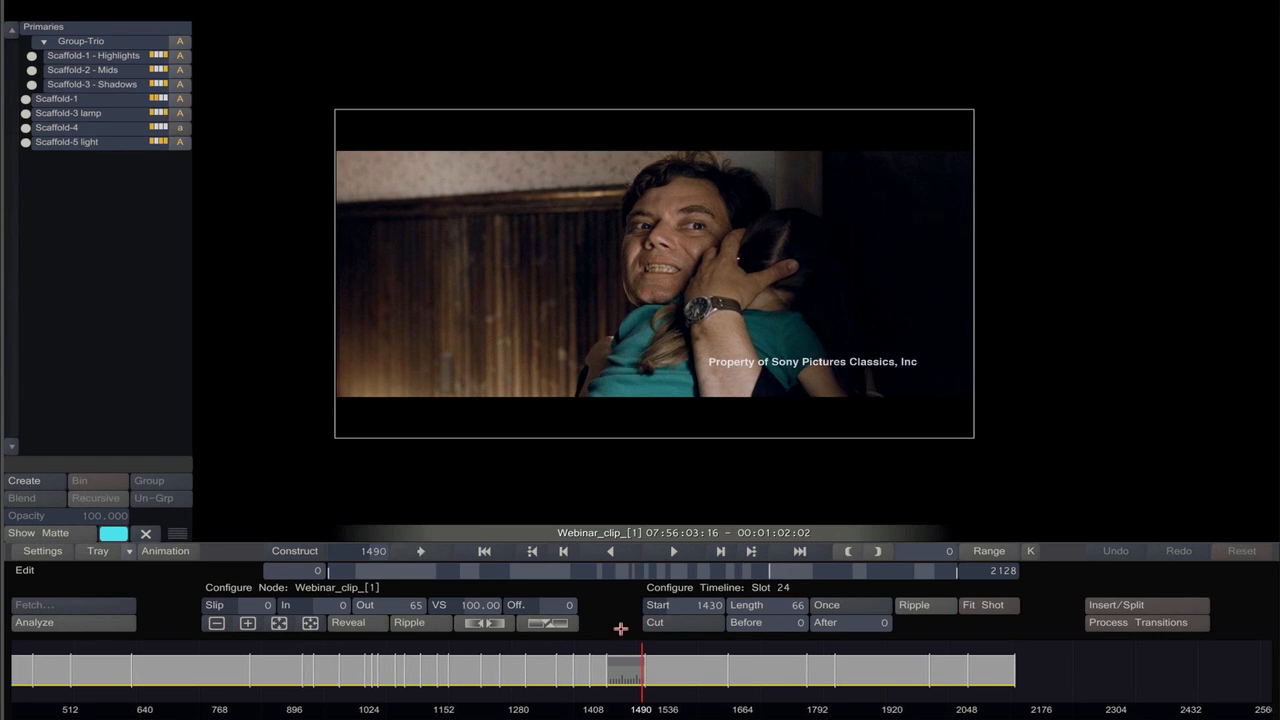
key(Left)
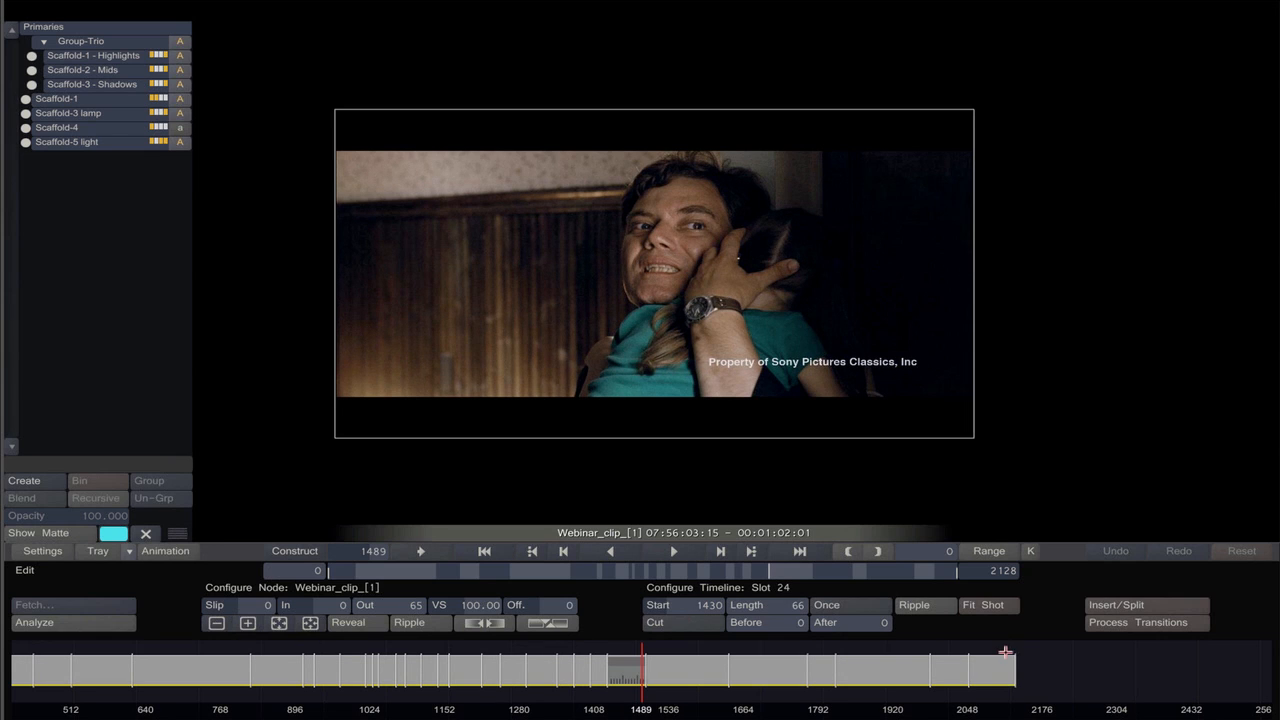
click(1100, 606)
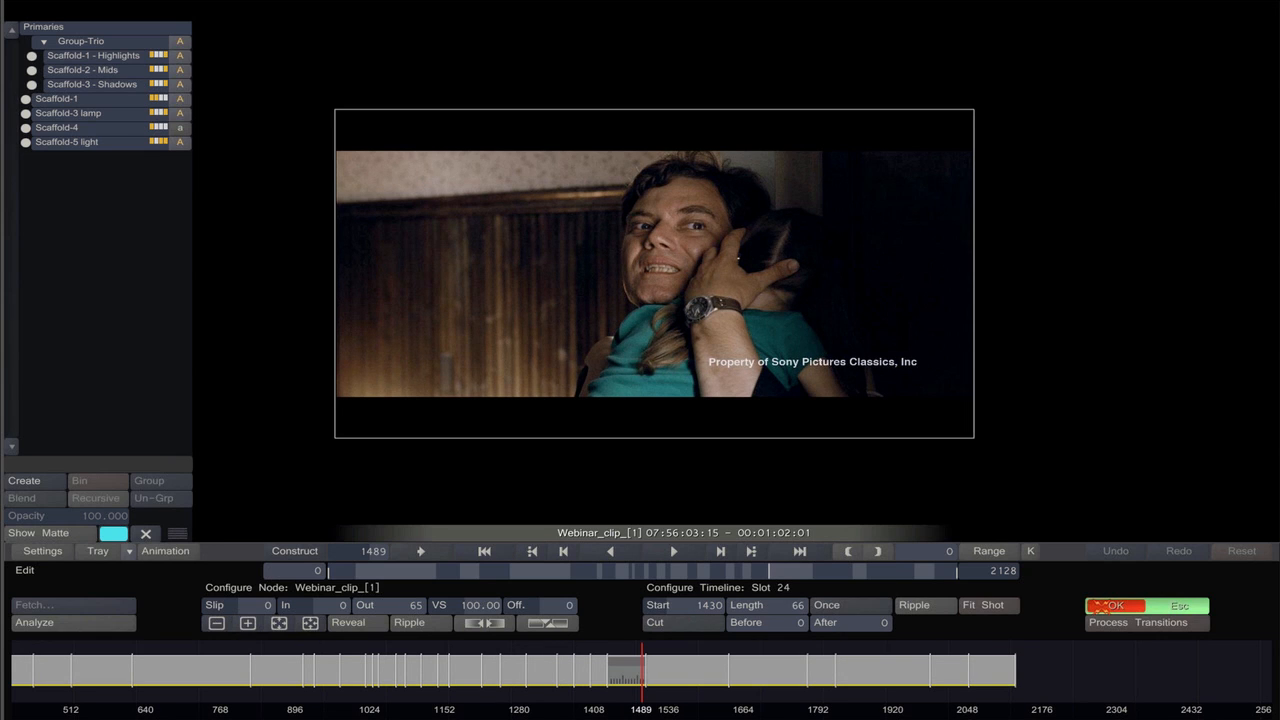
click(1100, 606)
Split Webinar_clip_[2] at frame 1504, eight frames after the cut.
key(Right)
key(Right)
key(Right)
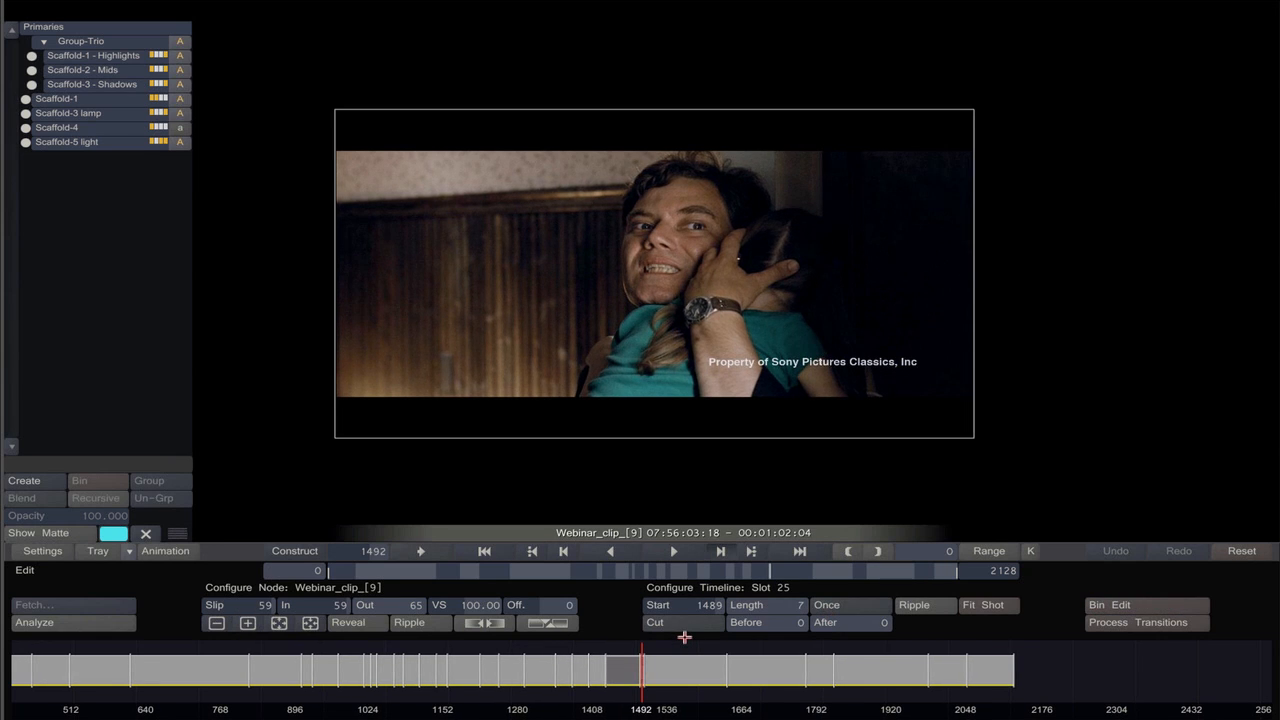
key(Right)
key(Right)
key(Right)
key(Right)
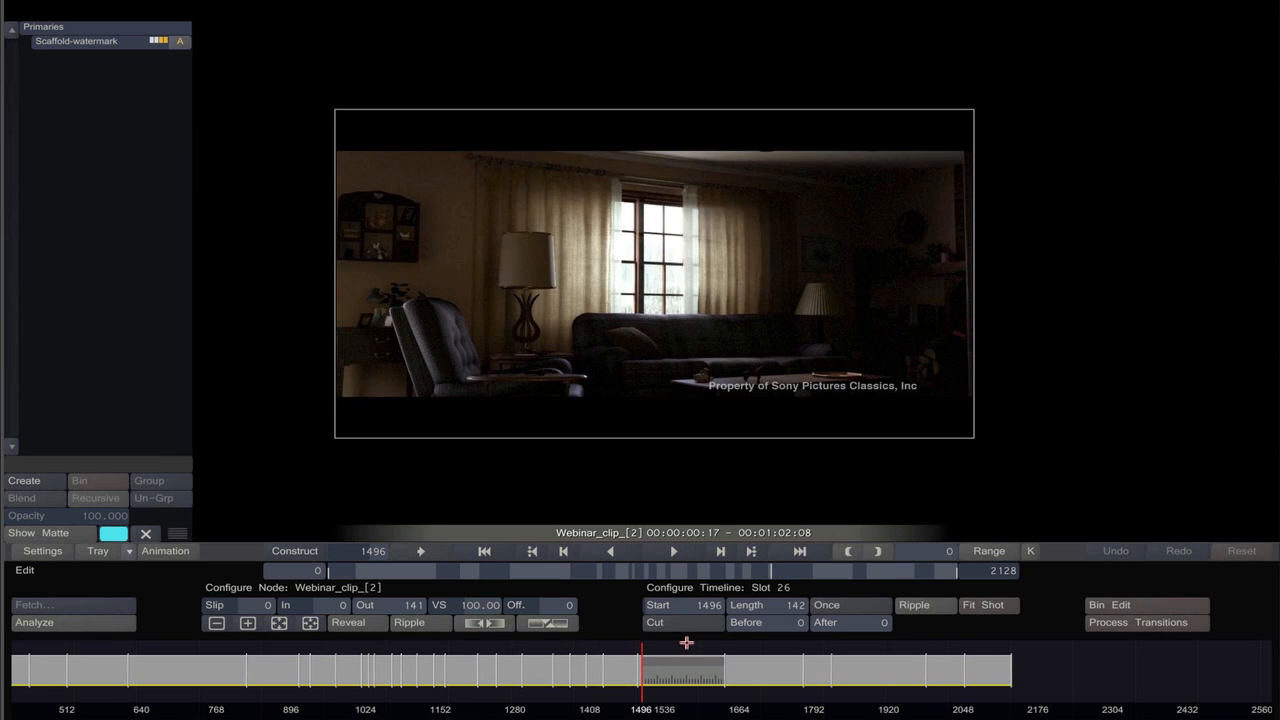
key(Right)
key(Right)
key(Right)
key(Right)
key(Right)
key(Right)
key(Right)
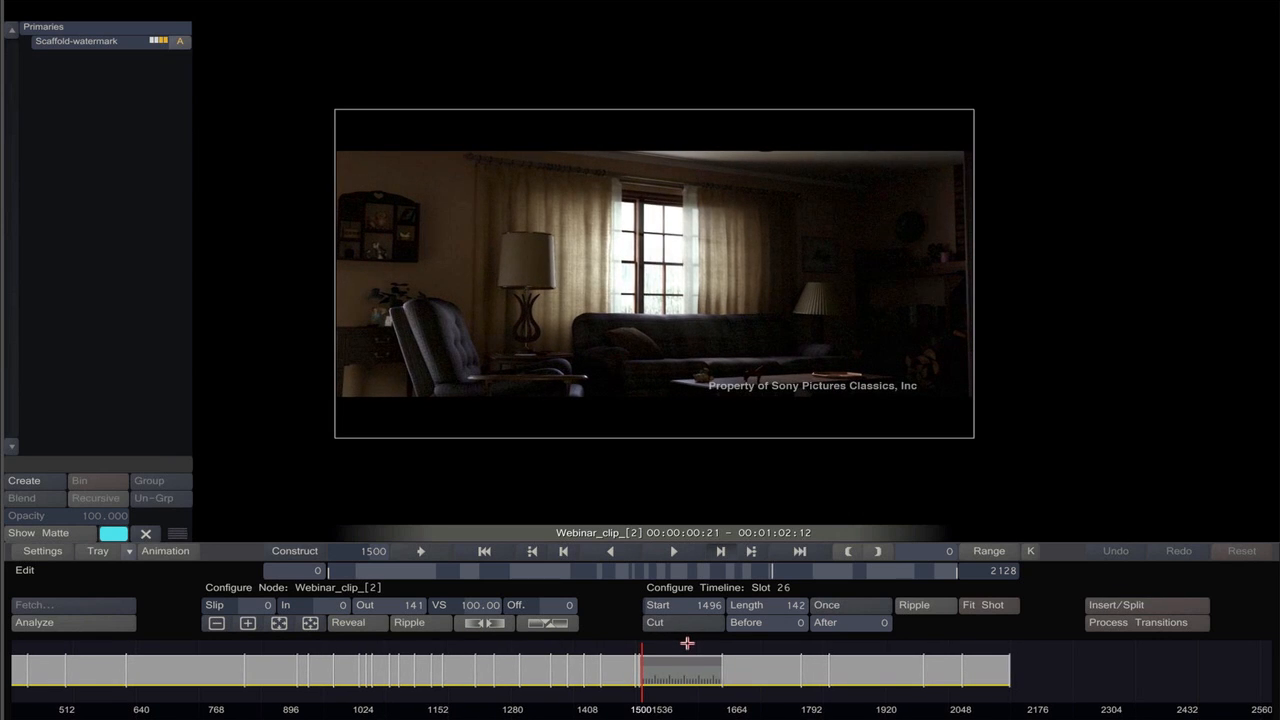
key(Right)
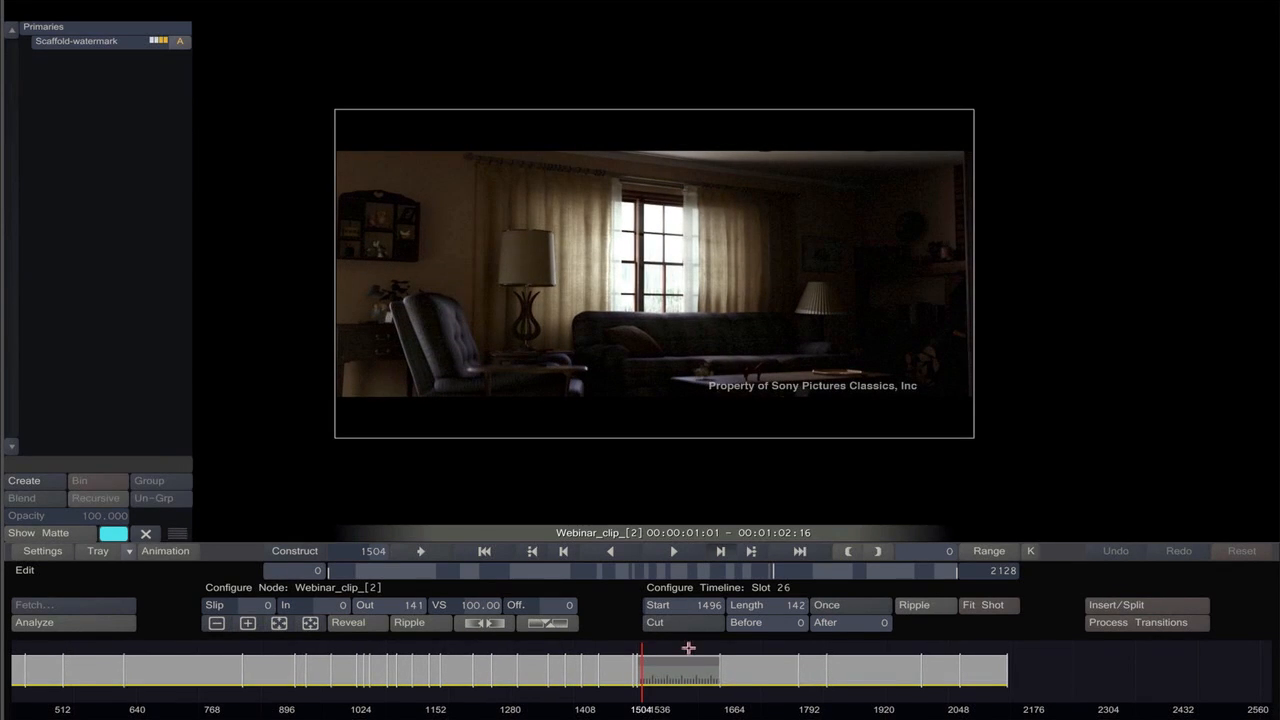
click(1100, 607)
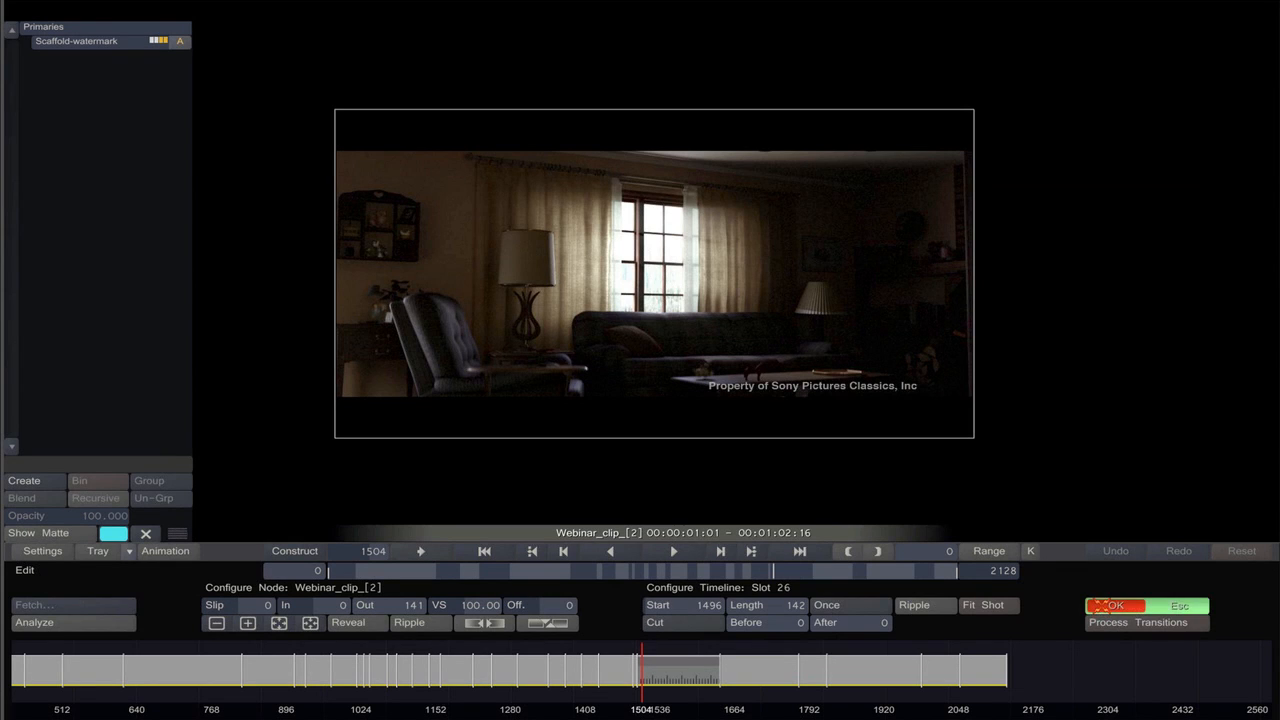
click(1100, 607)
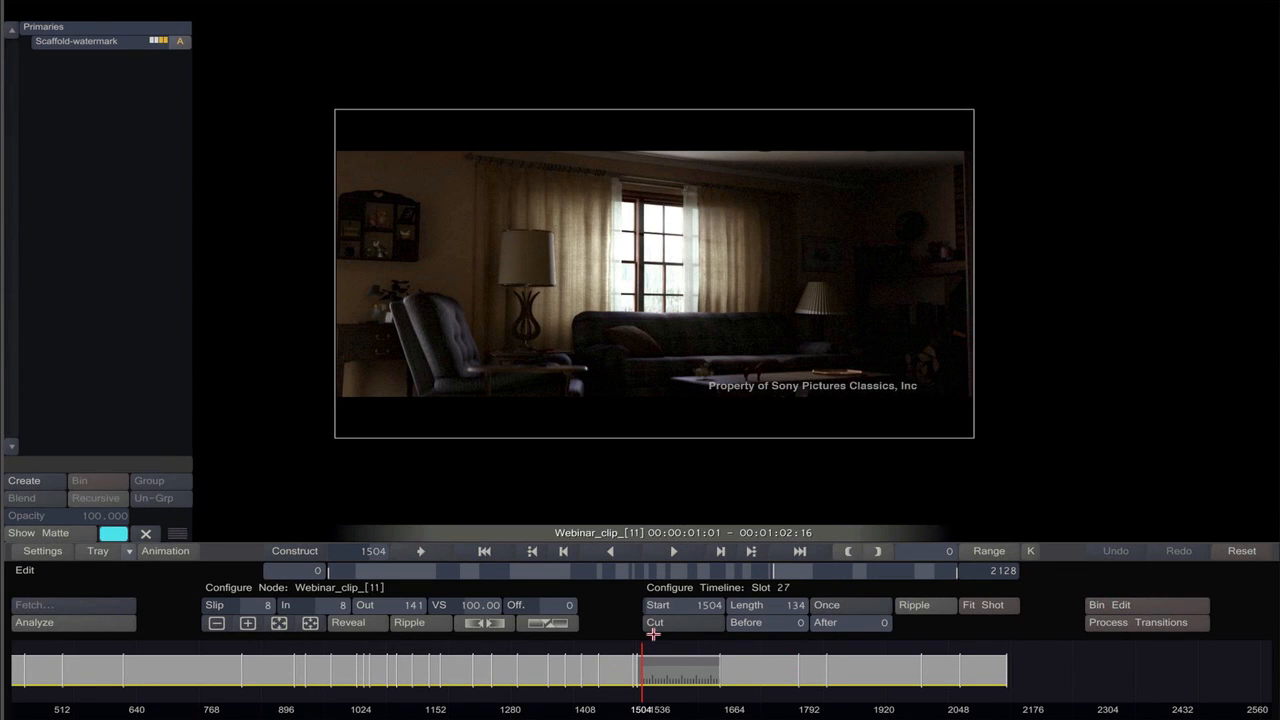
Switch to Matrix mode and park on the first frame of the short segment before the cut, frame 1489.
key(Left)
key(Left)
key(Left)
key(Left)
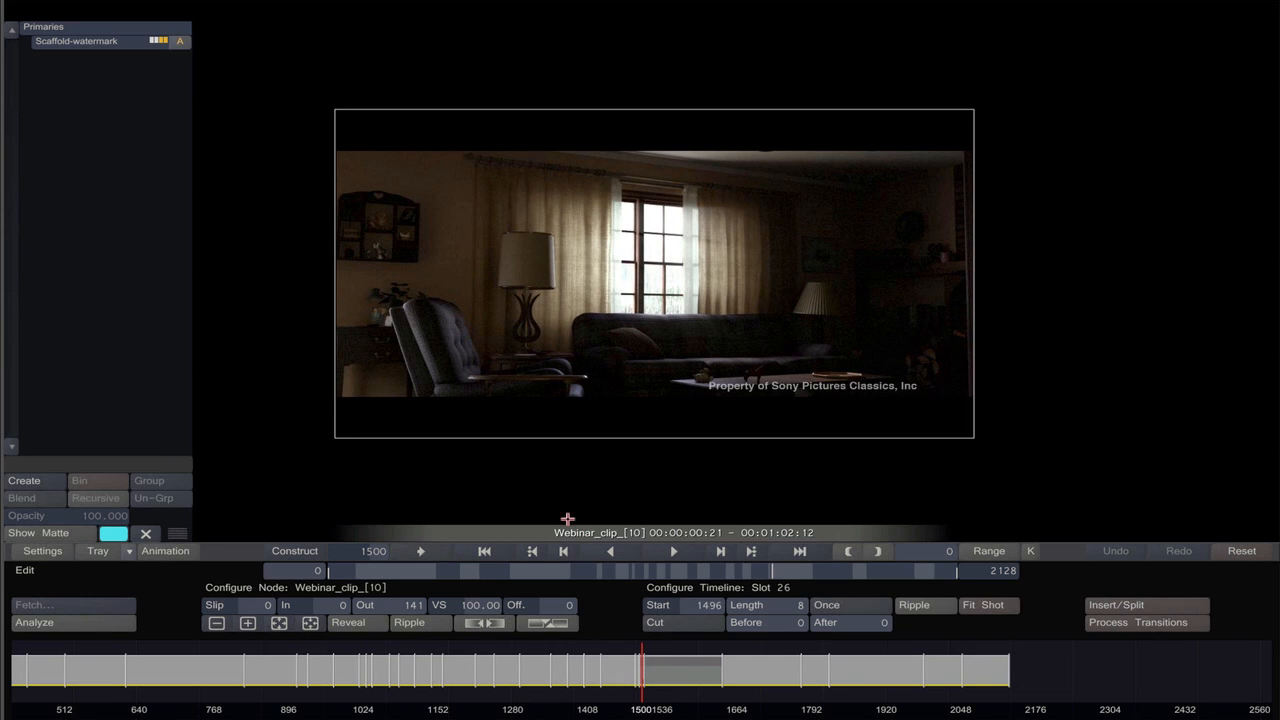
right_click(528, 477)
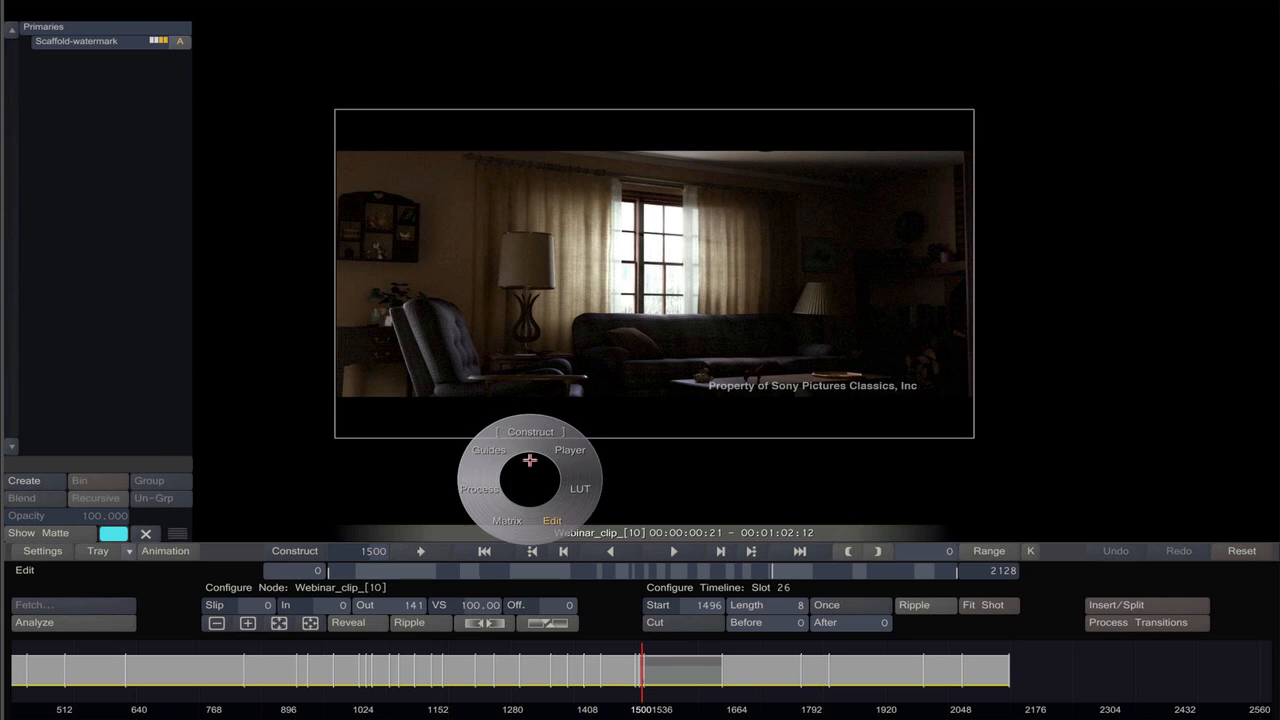
click(499, 525)
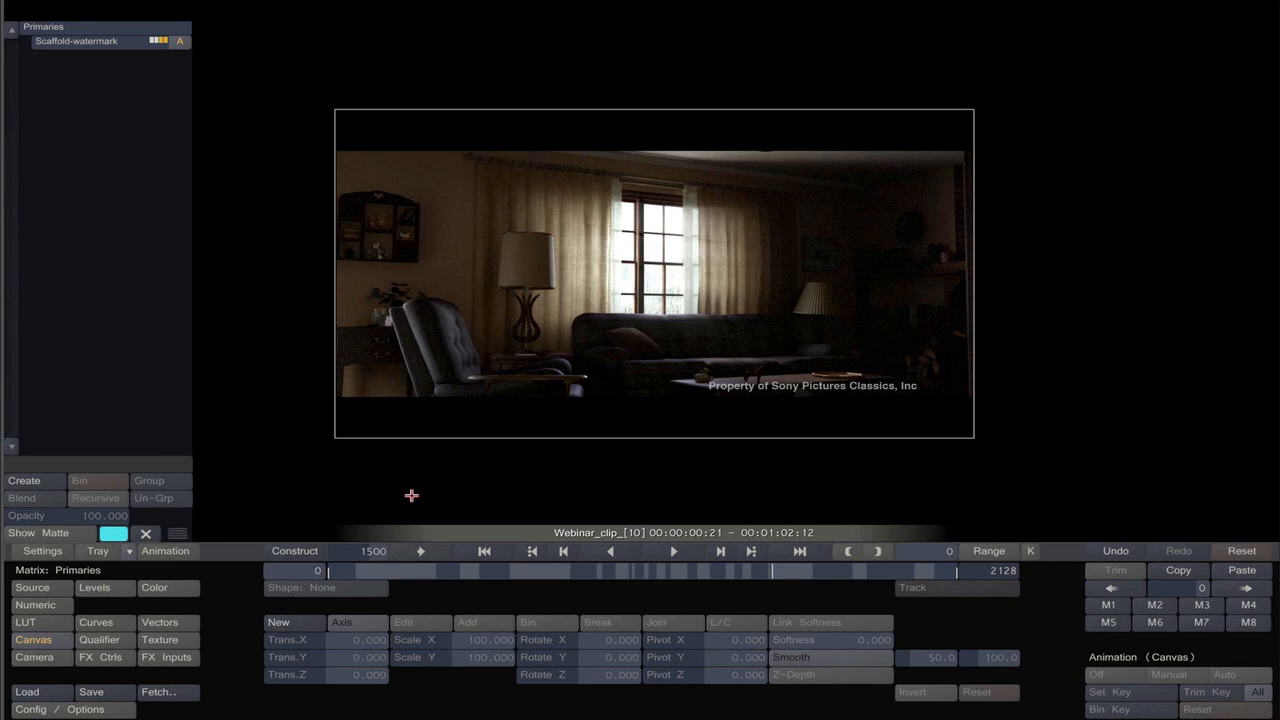
key(Left)
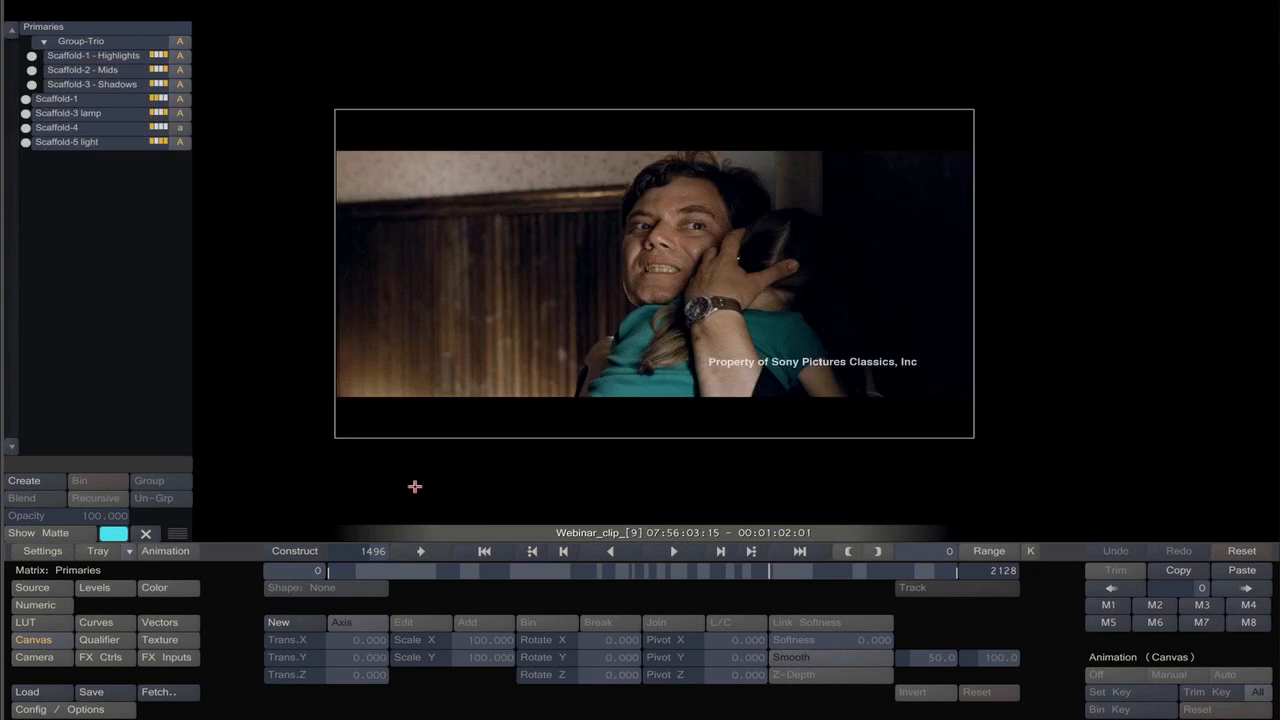
key(Left)
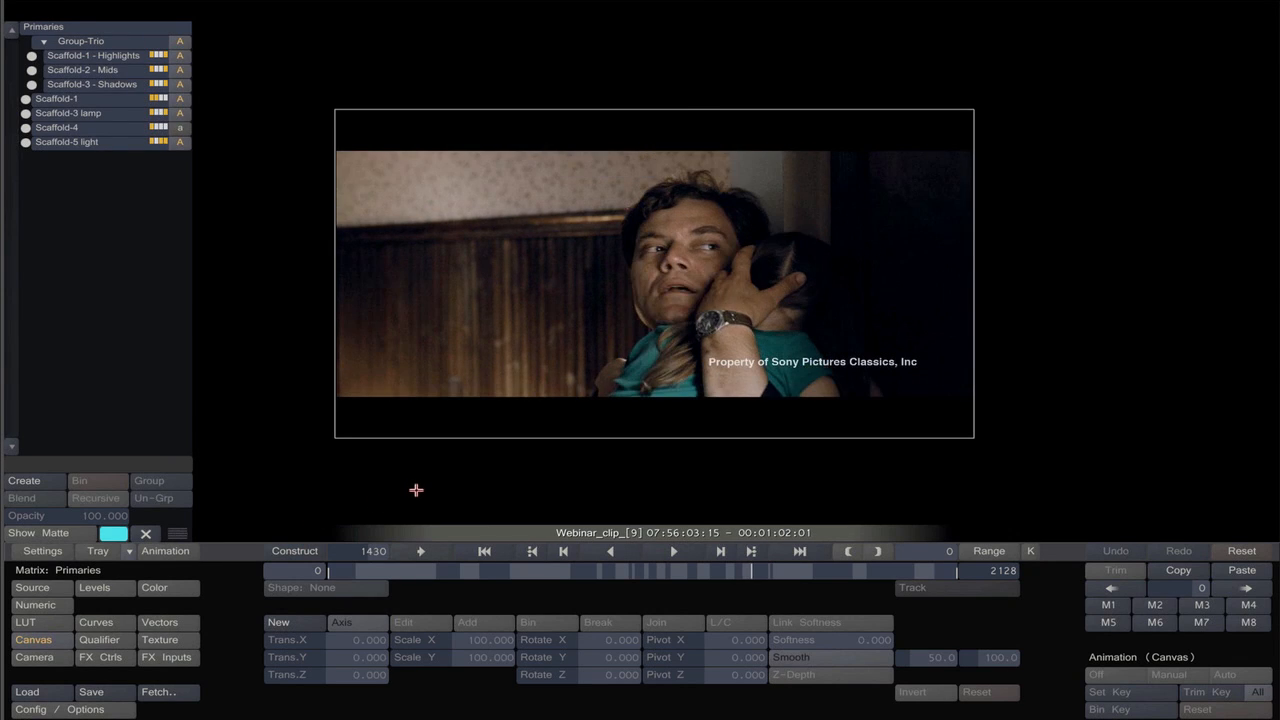
key(Left)
key(Right)
key(Right)
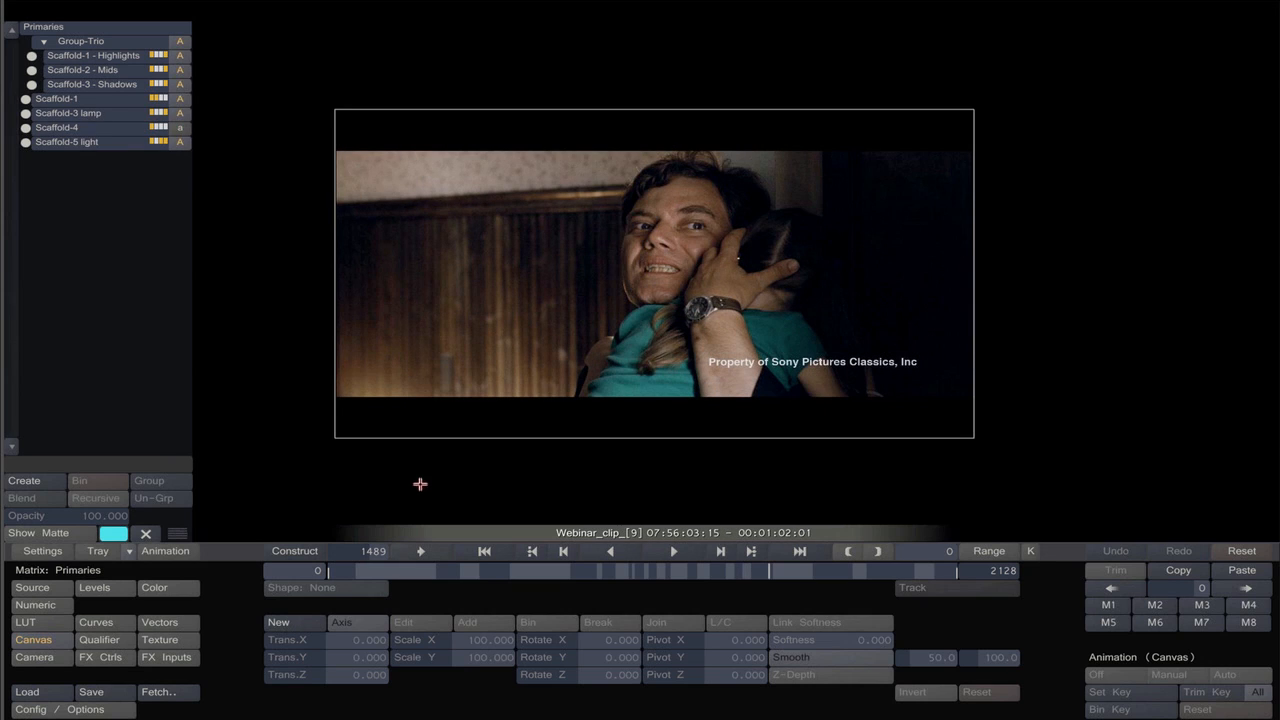
Switch to Process mode and insert the Sapphire Shake plugin on Webinar_clip_[9].
right_click(309, 473)
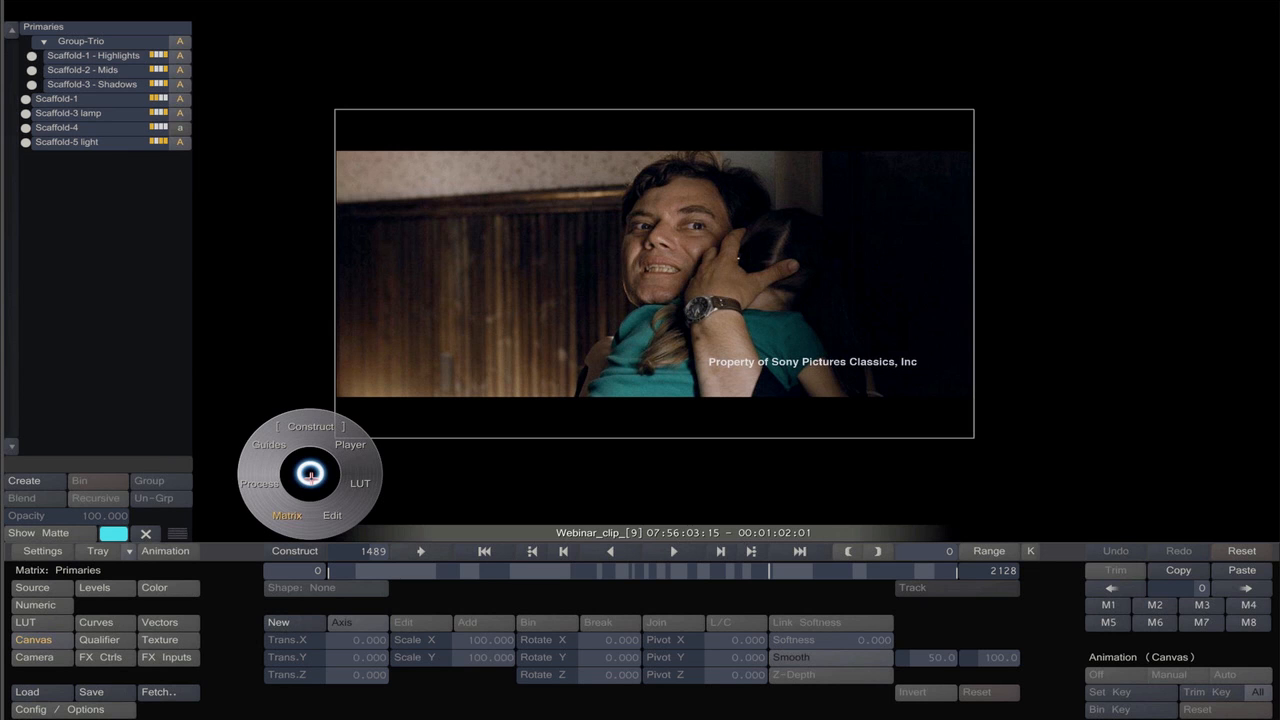
click(260, 483)
click(282, 593)
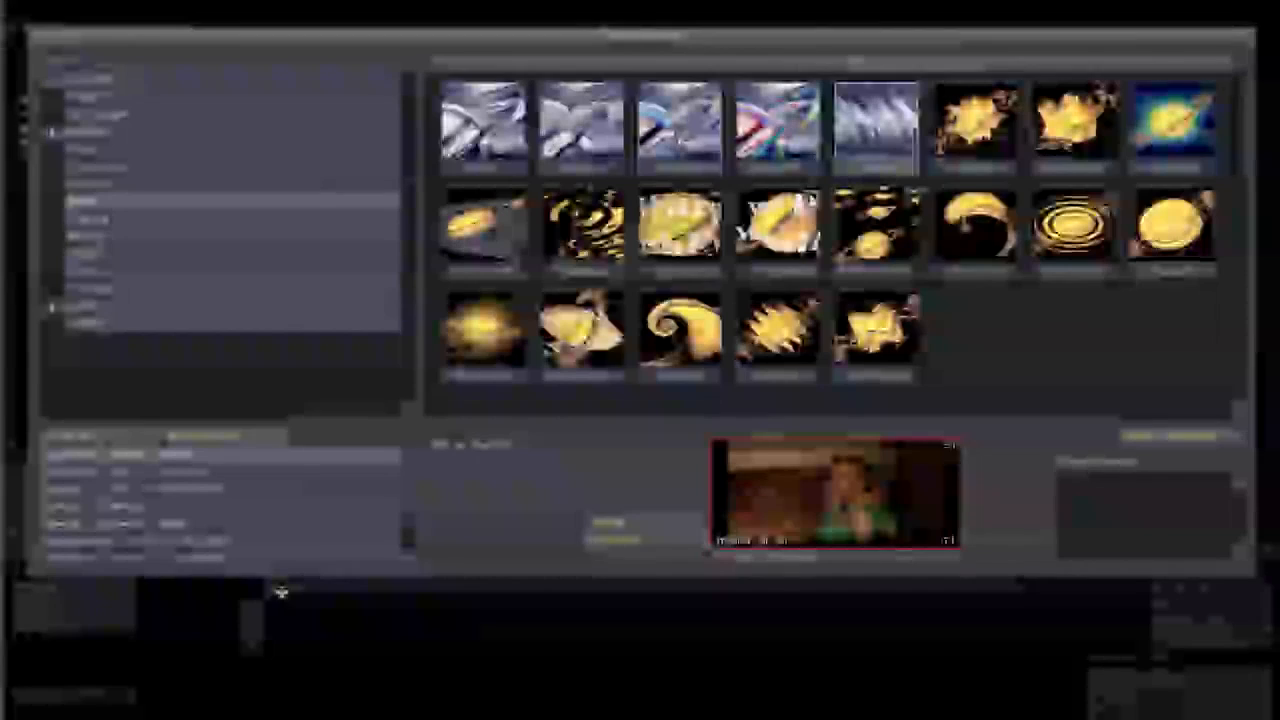
click(740, 558)
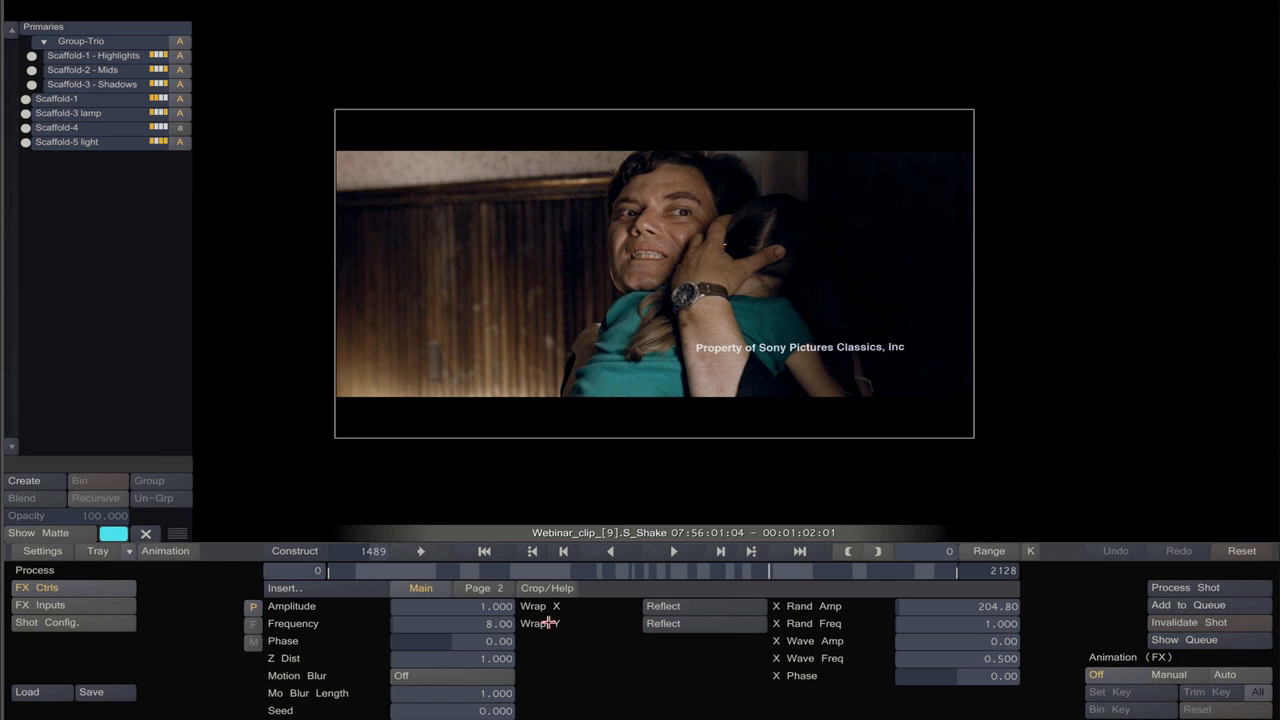
Set the Shake on Webinar_clip_[9] to amplitude 0.1 and frequency 10, with motion blur on.
click(490, 607)
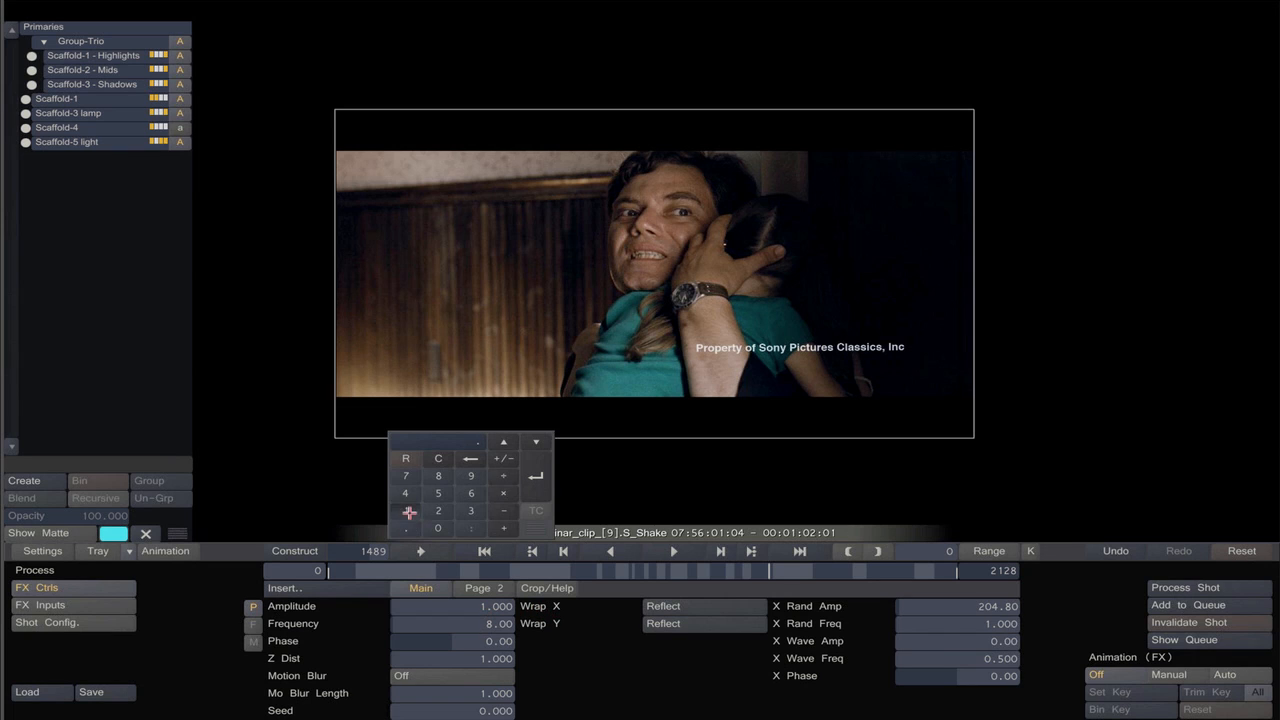
click(409, 512)
click(536, 477)
click(483, 622)
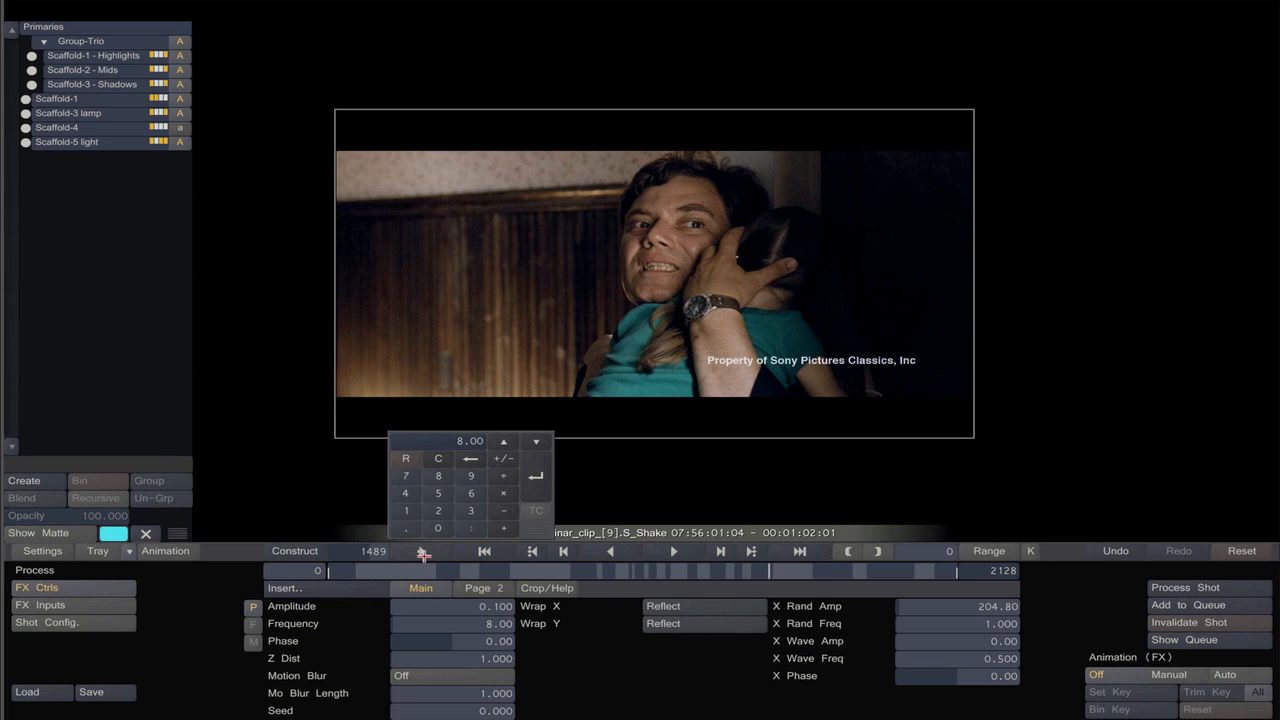
click(407, 511)
click(437, 530)
click(536, 477)
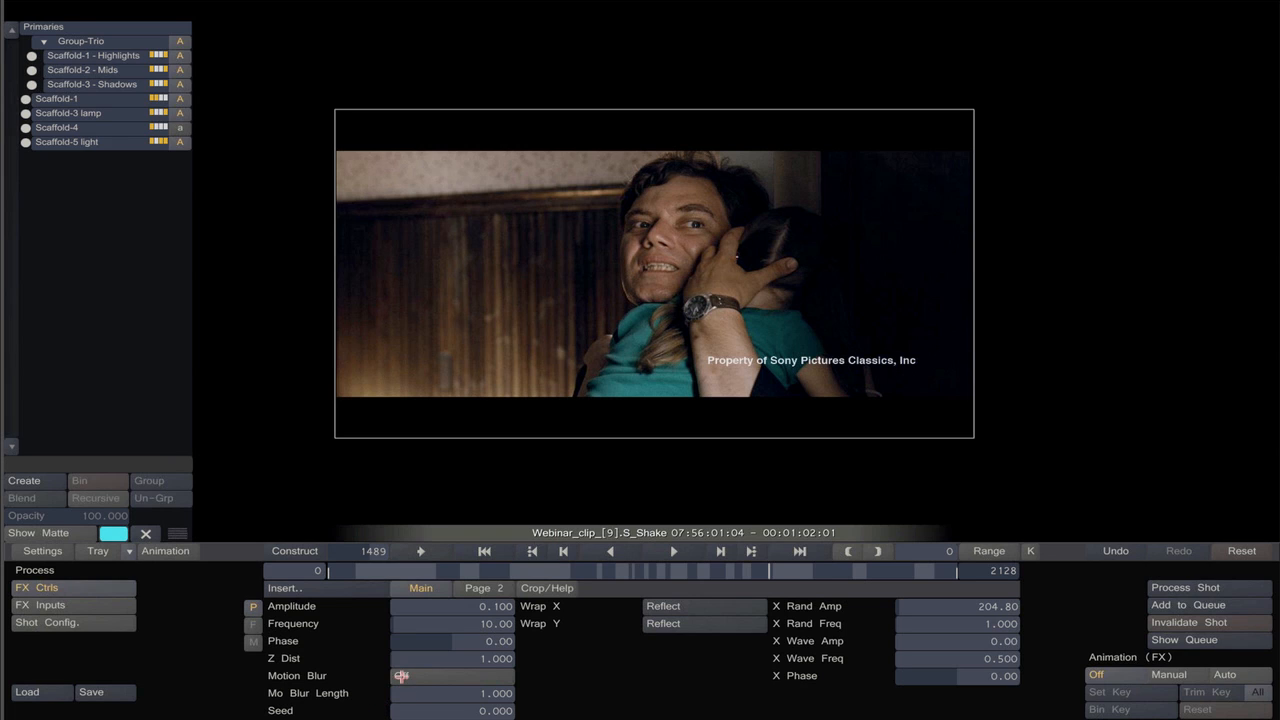
click(401, 676)
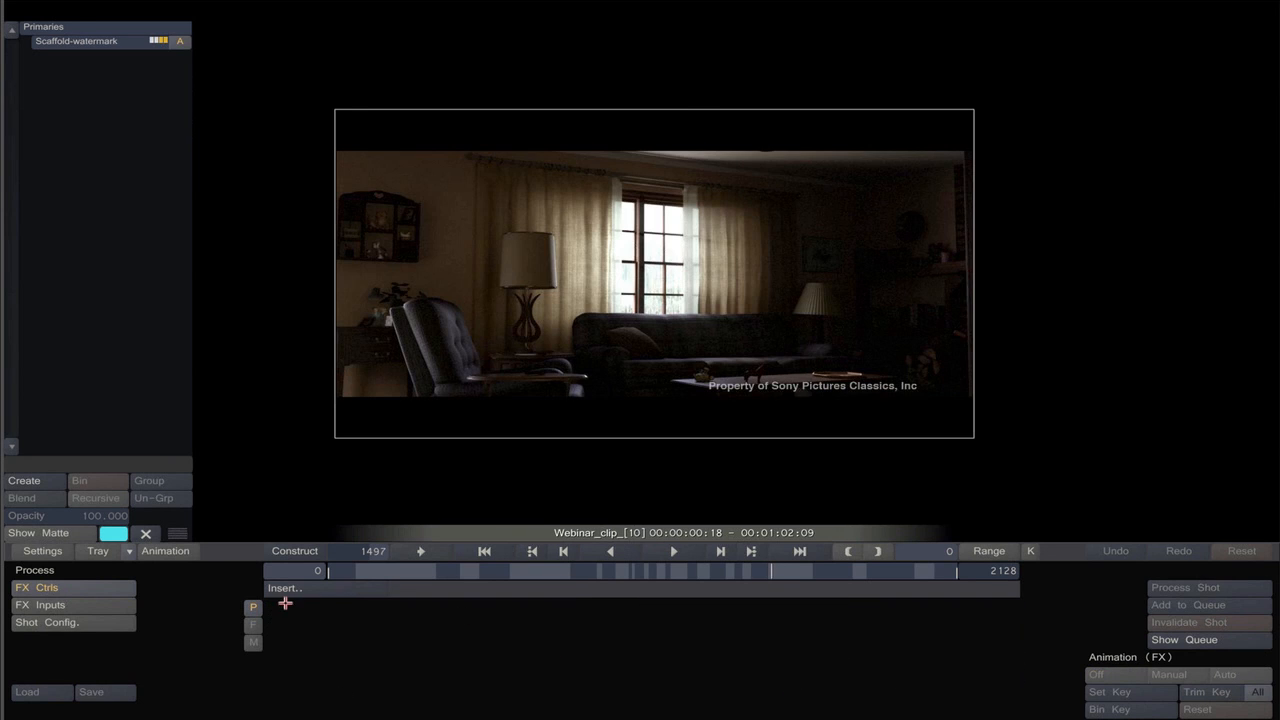
Insert a Sapphire Shake on Webinar_clip_[10] with amplitude 0.1, frequency 10 and motion blur on.
click(330, 587)
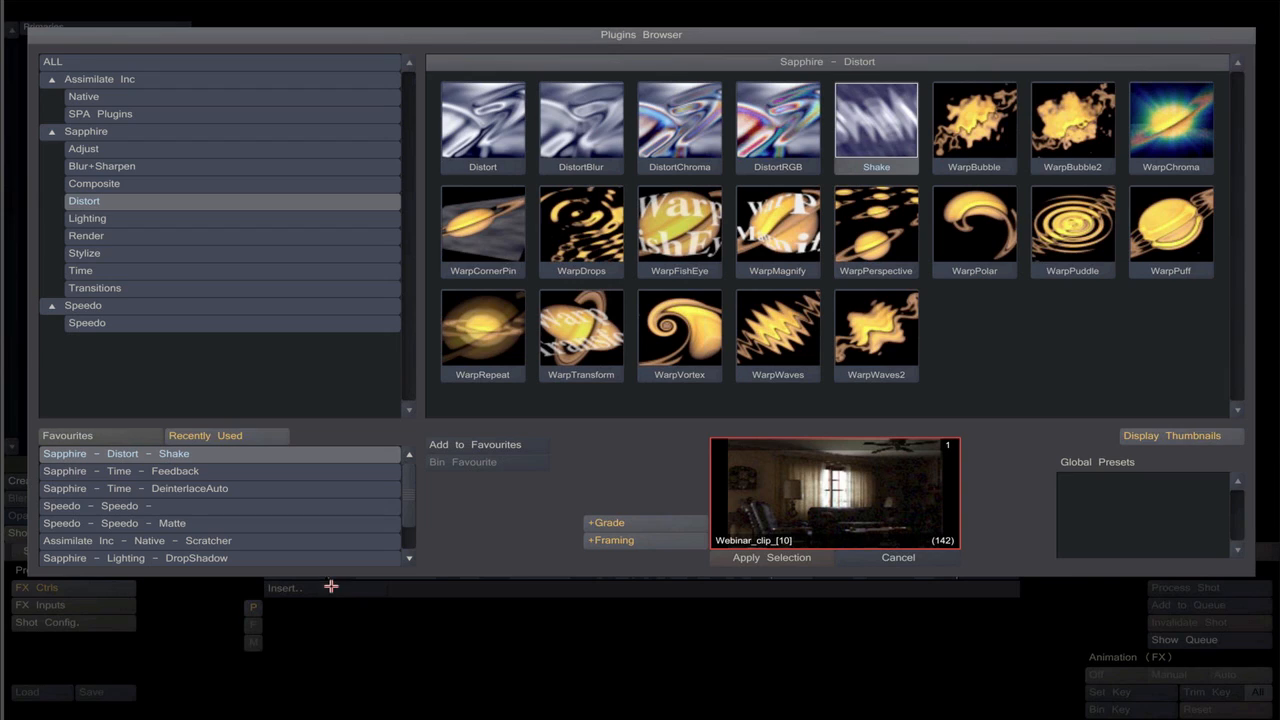
click(732, 560)
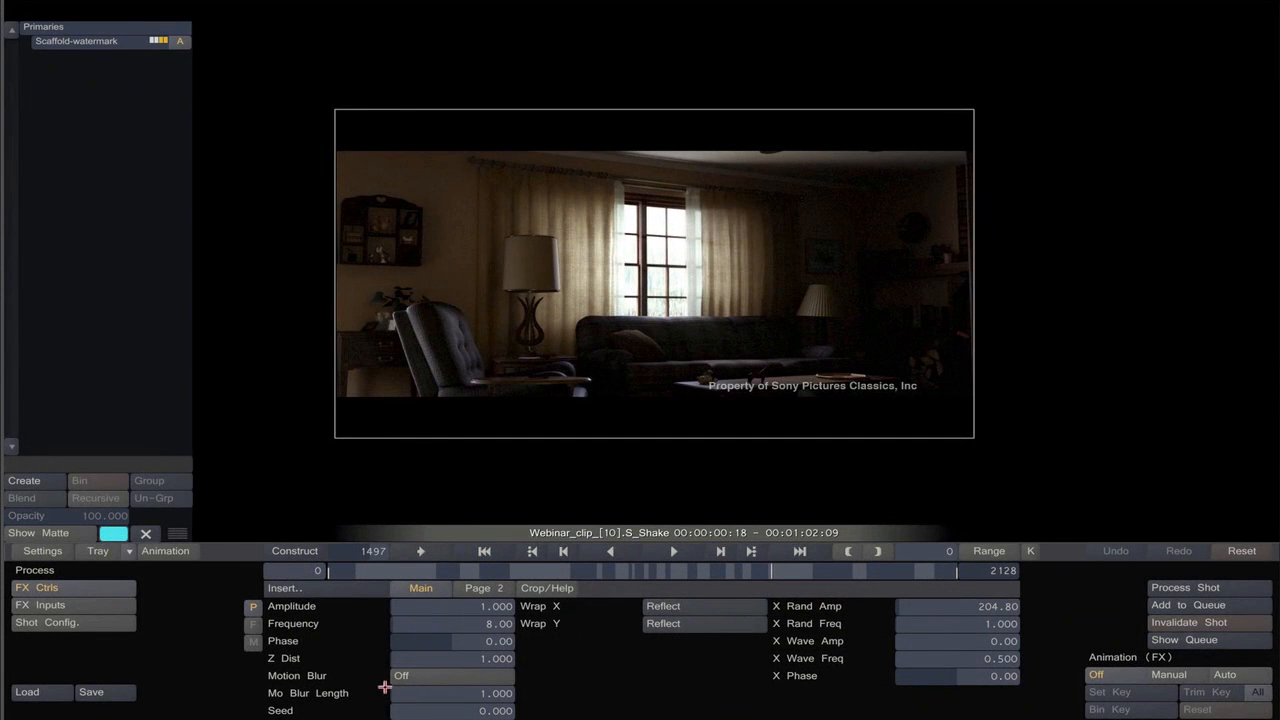
click(472, 607)
click(414, 527)
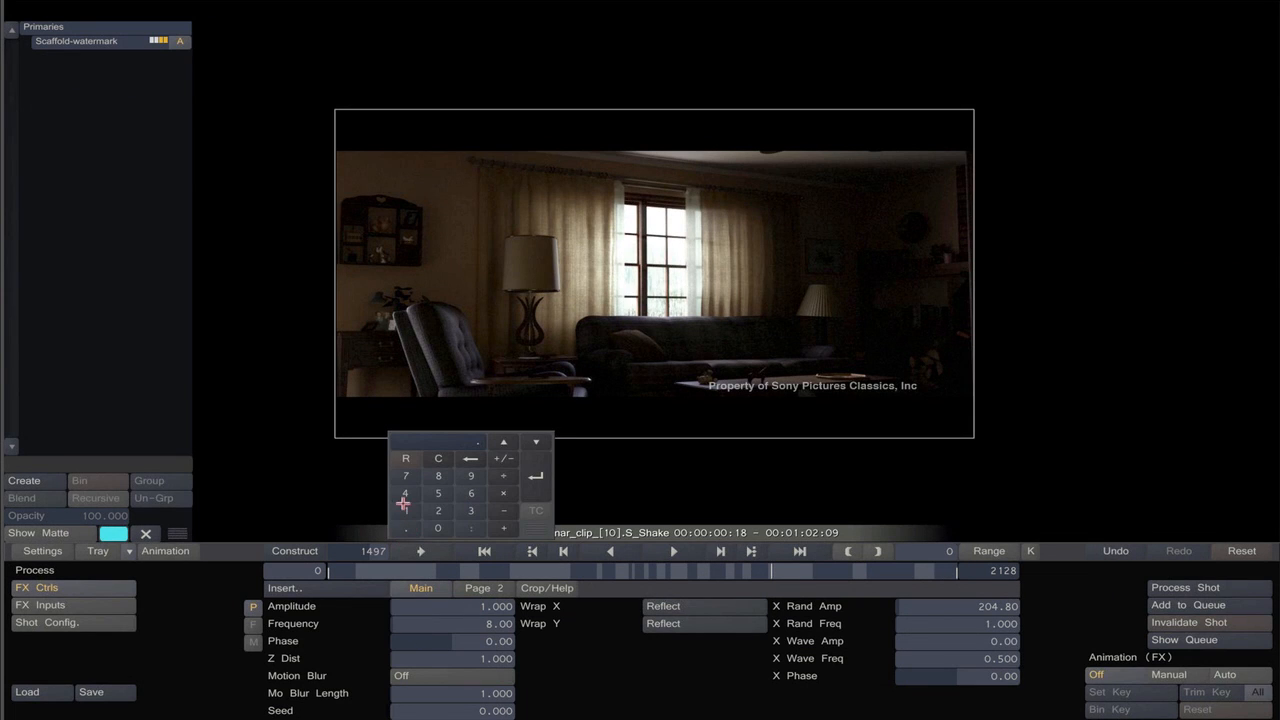
click(406, 510)
key(Return)
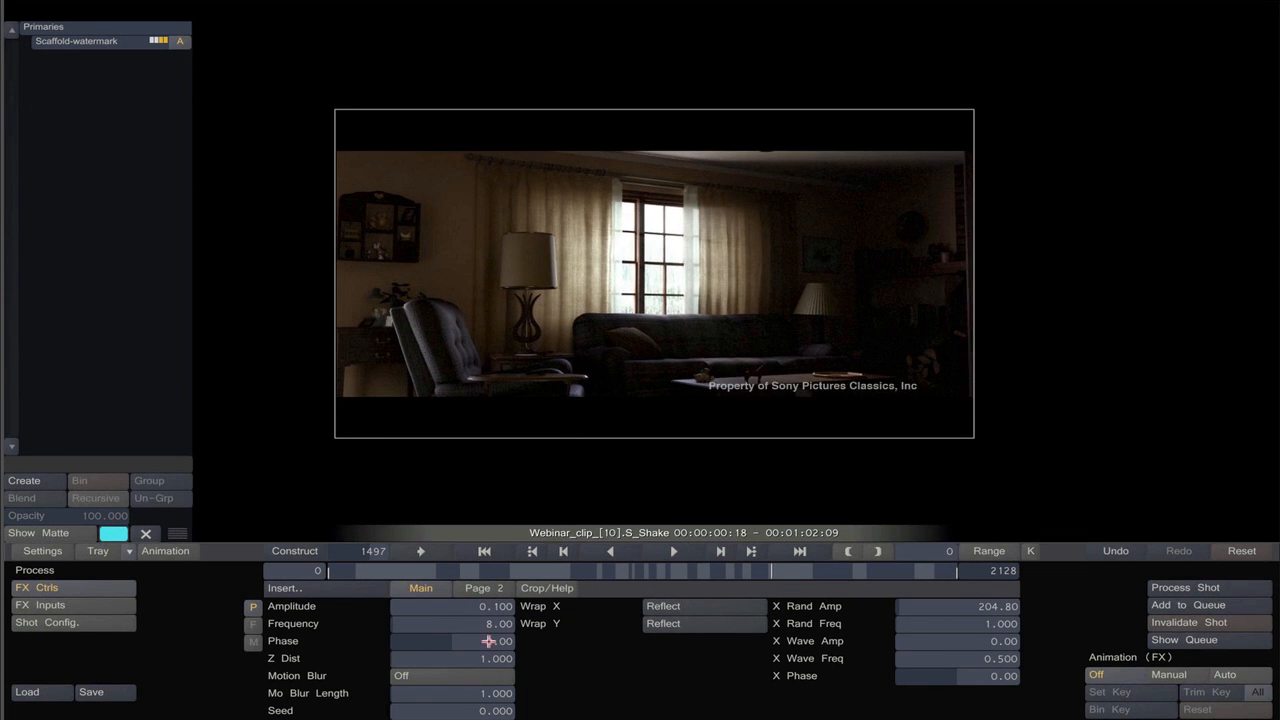
click(485, 630)
click(409, 512)
click(440, 527)
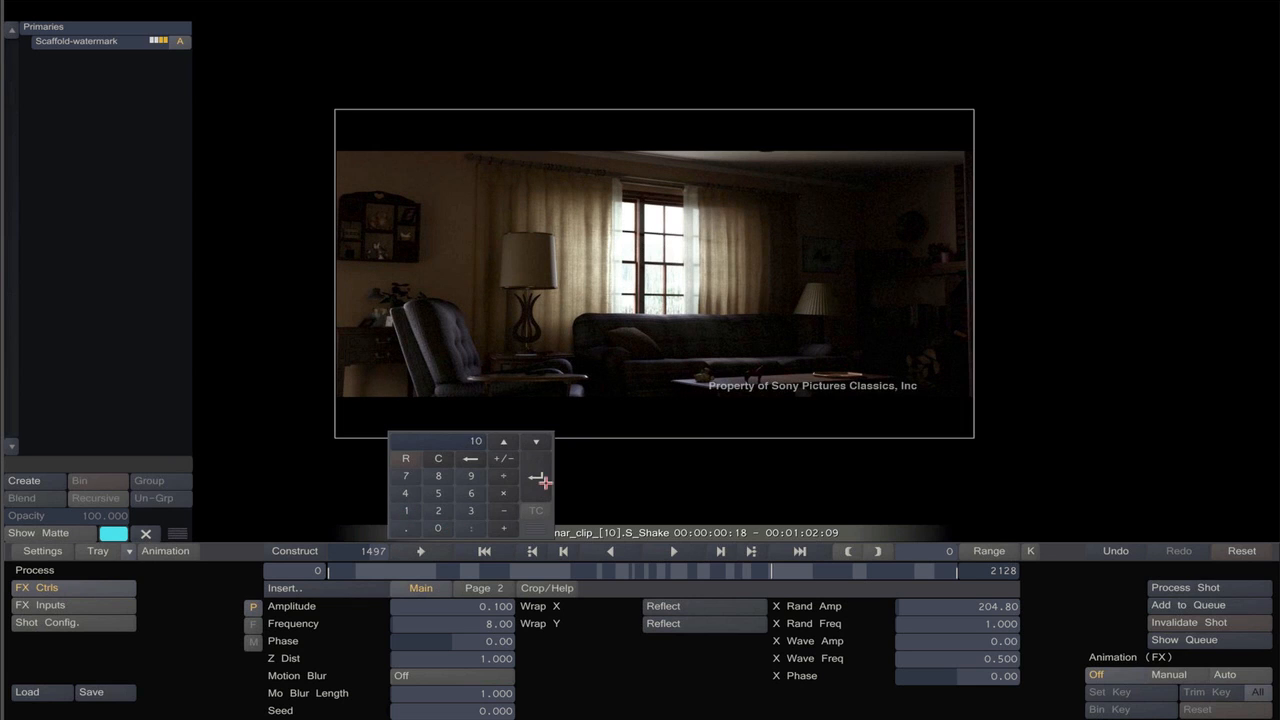
click(536, 478)
click(437, 676)
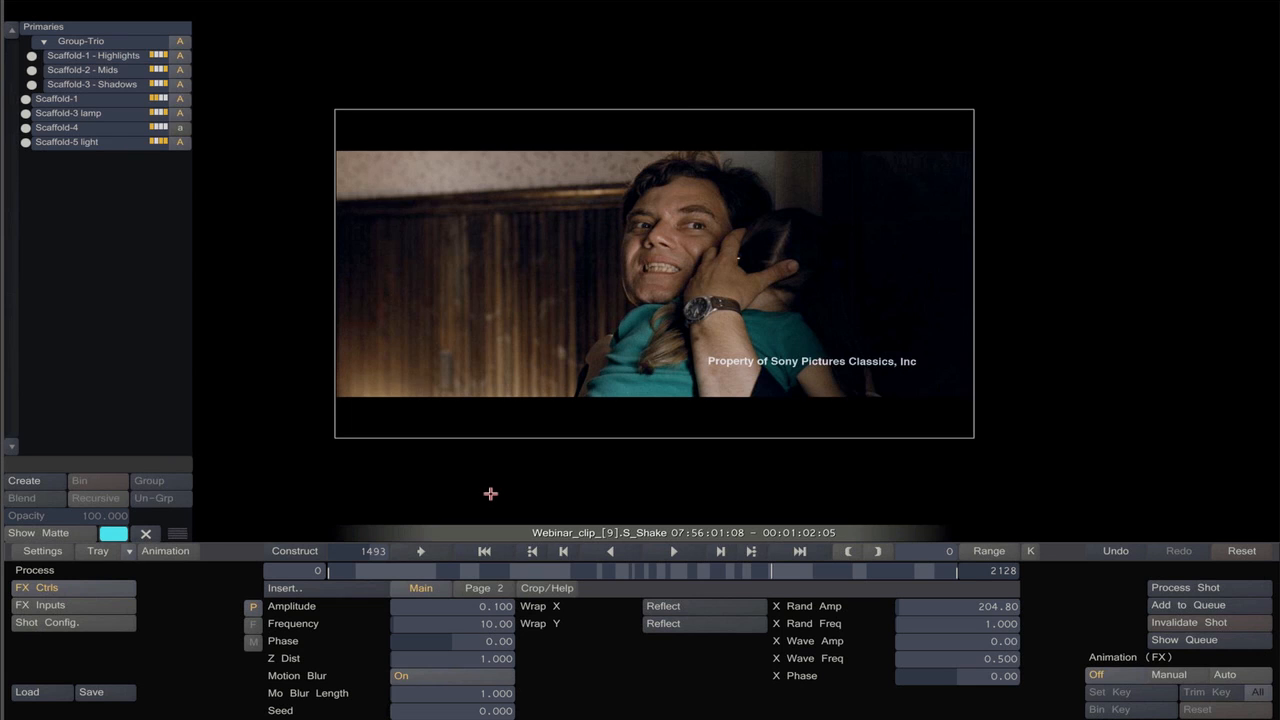
Play back the shaken segments across the cut, starting from the end of the preceding shot VT044[18].
key(space)
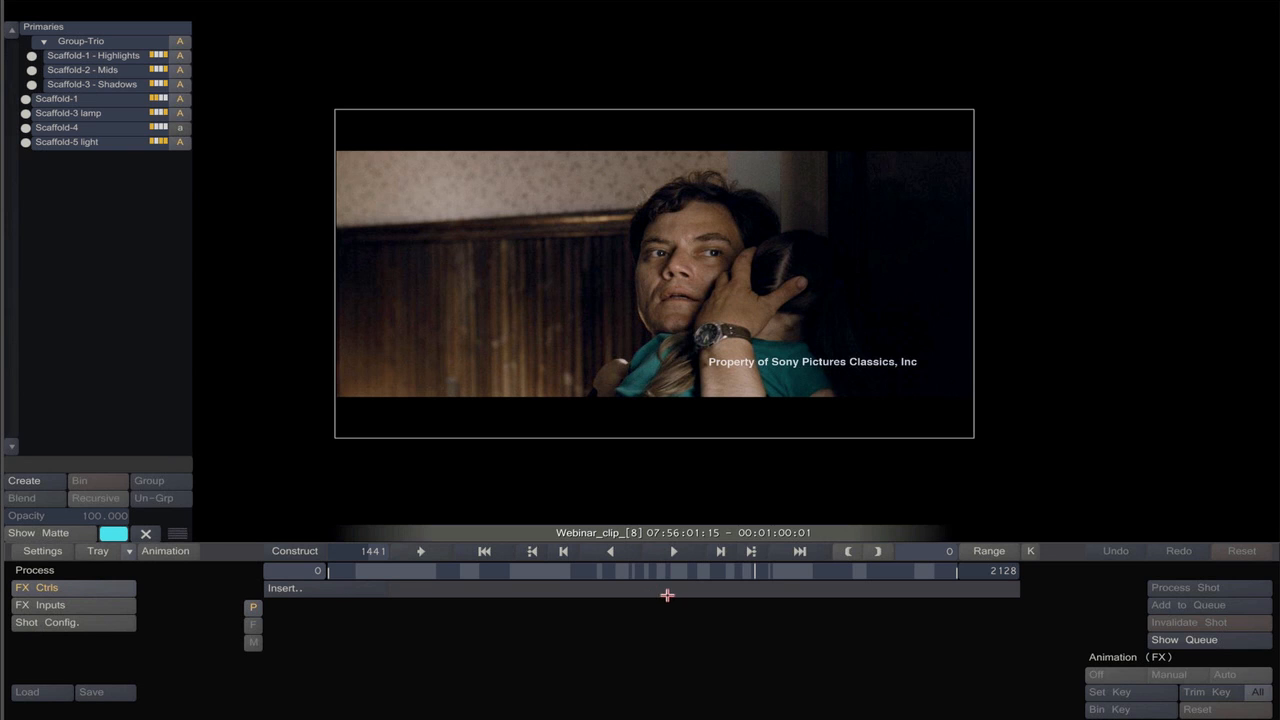
key(Left)
key(Left)
key(Left)
key(Left)
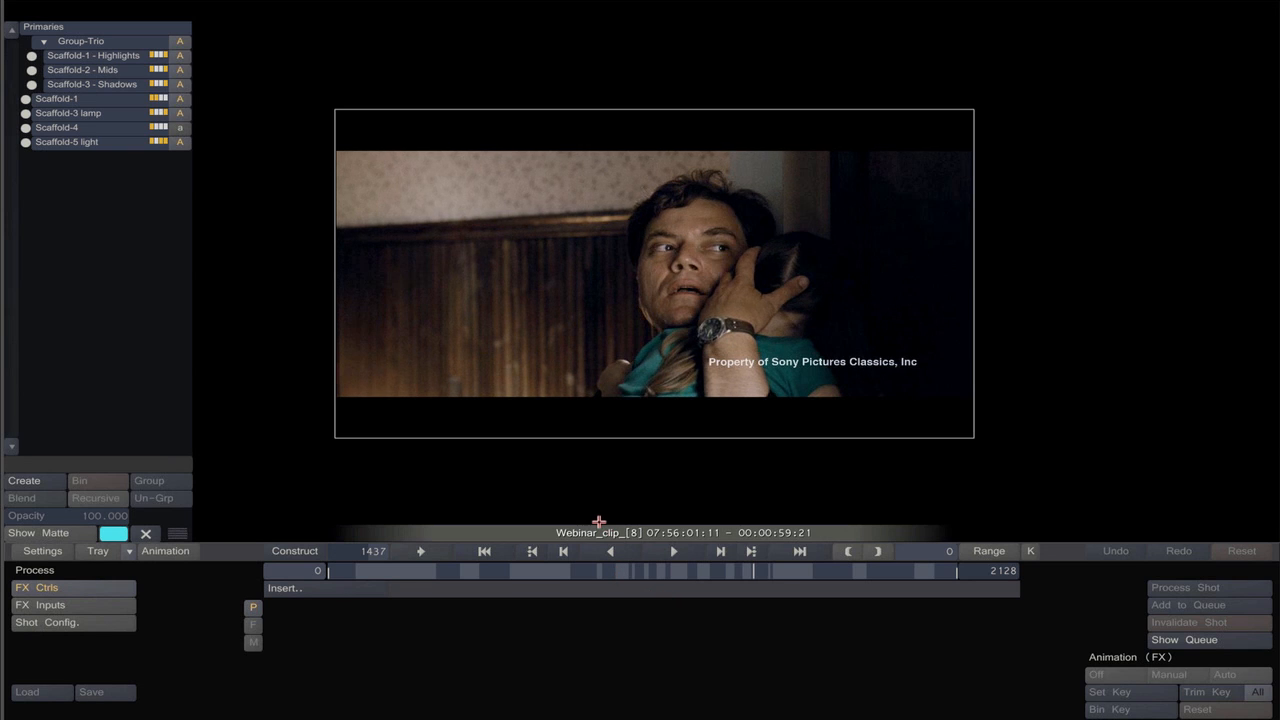
key(Up)
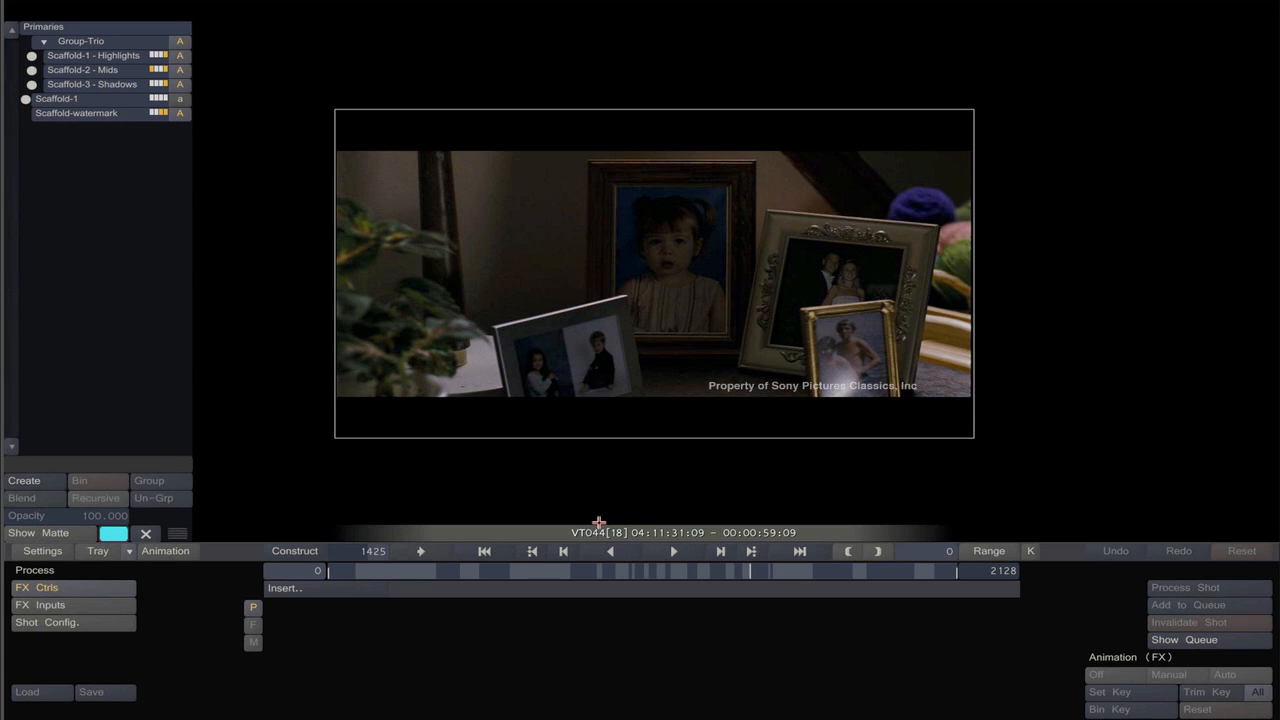
key(space)
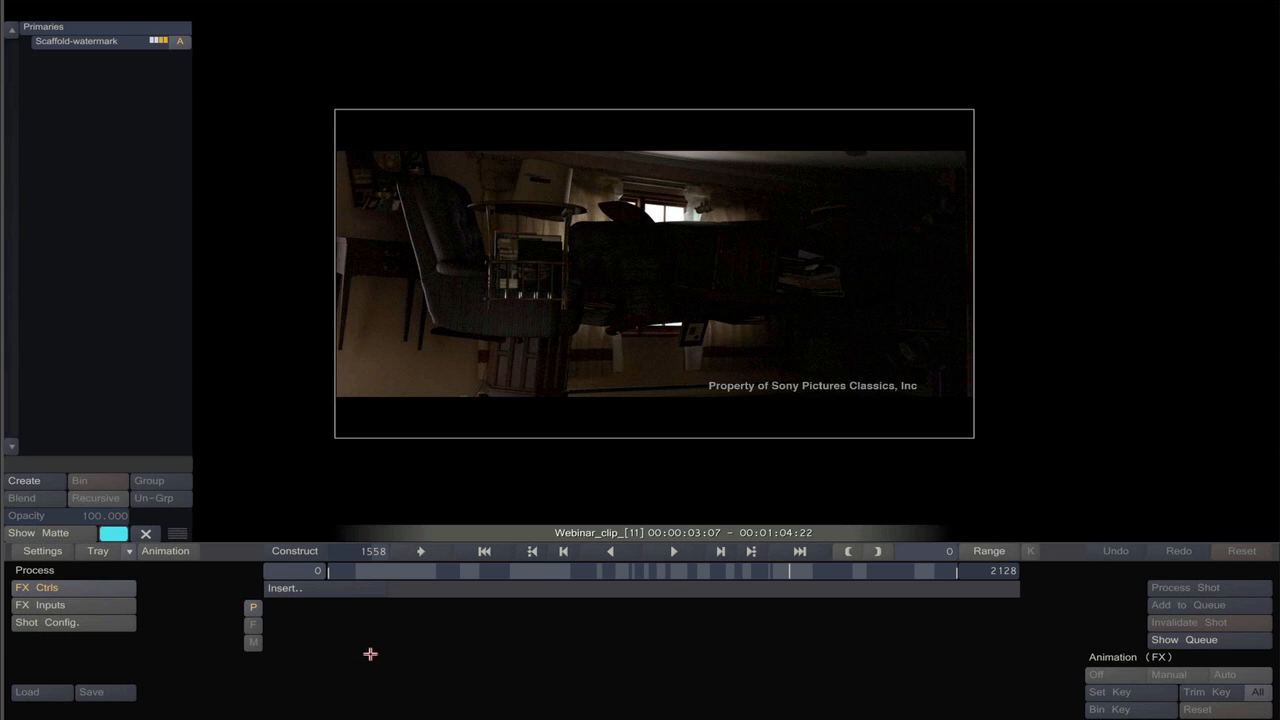
Park on the first frame of Webinar_clip_[11], frame 1504, and insert a Sapphire Shake there.
key(Left)
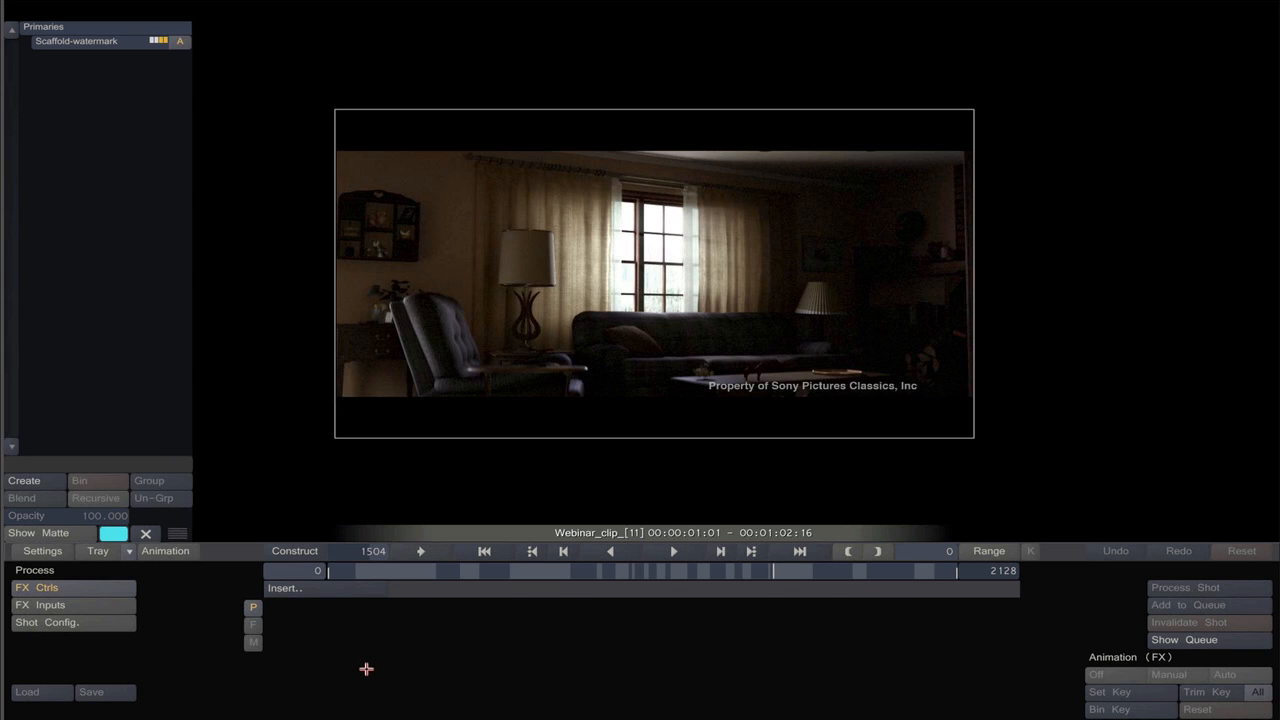
key(Left)
key(Right)
click(285, 590)
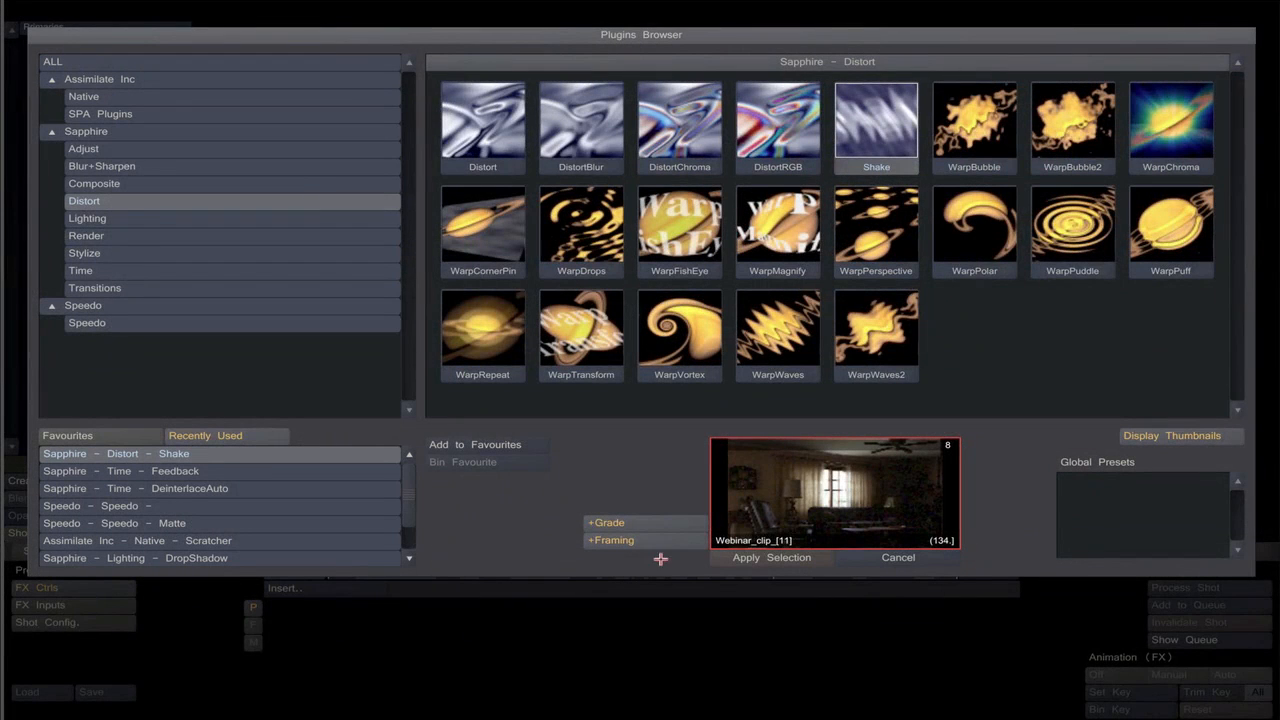
click(742, 557)
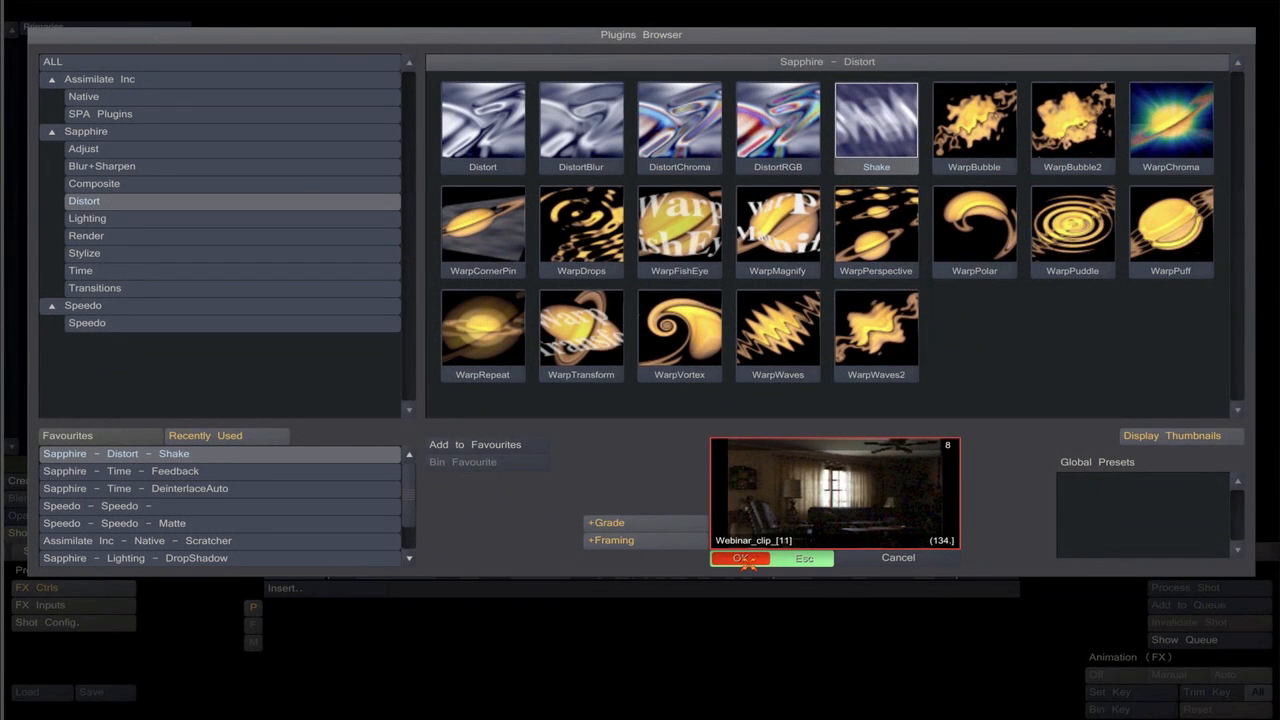
click(740, 559)
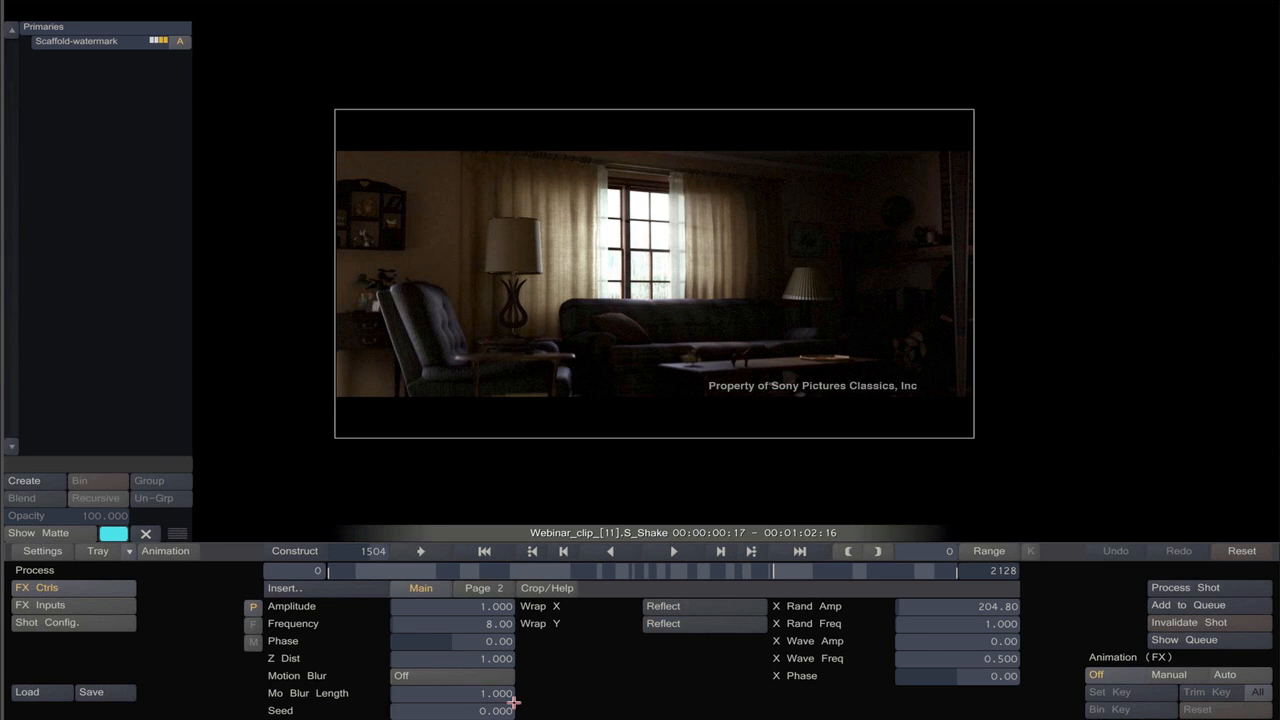
Set the Shake on Webinar_clip_[11] to amplitude 0, frequency 0.3 and motion blur on, and key all parameters at frame 1504.
click(479, 607)
click(437, 527)
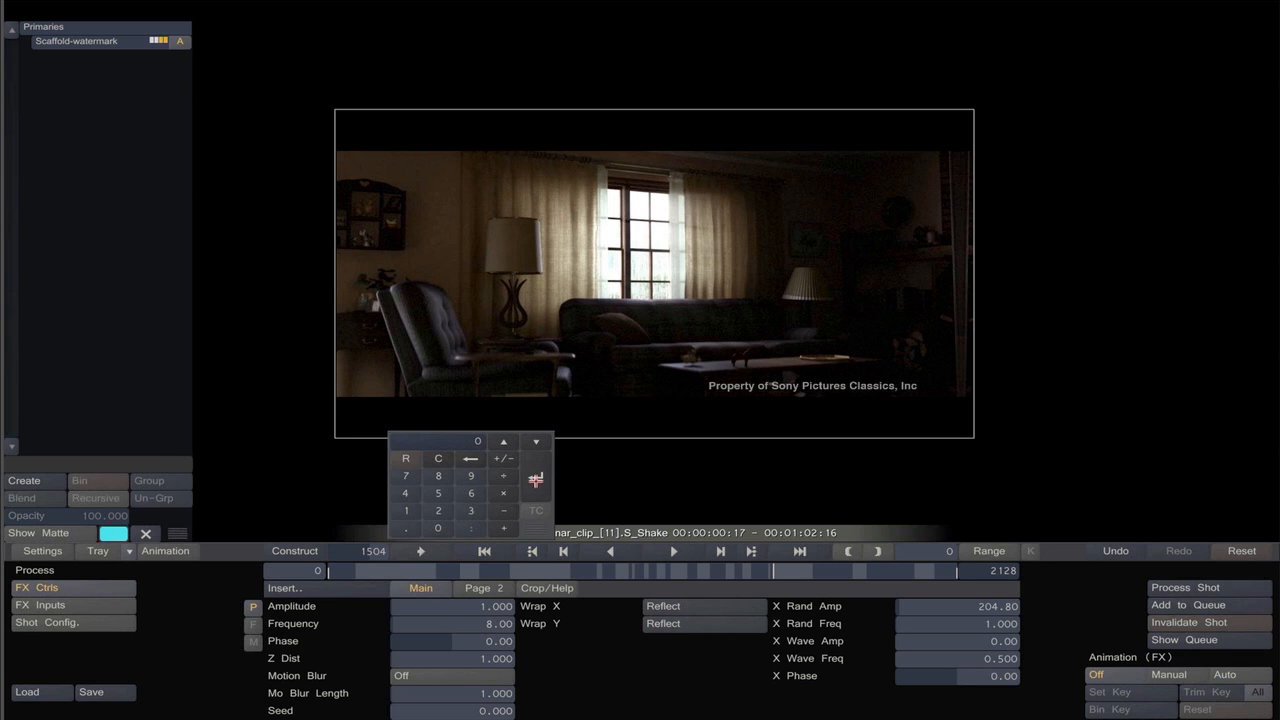
click(536, 478)
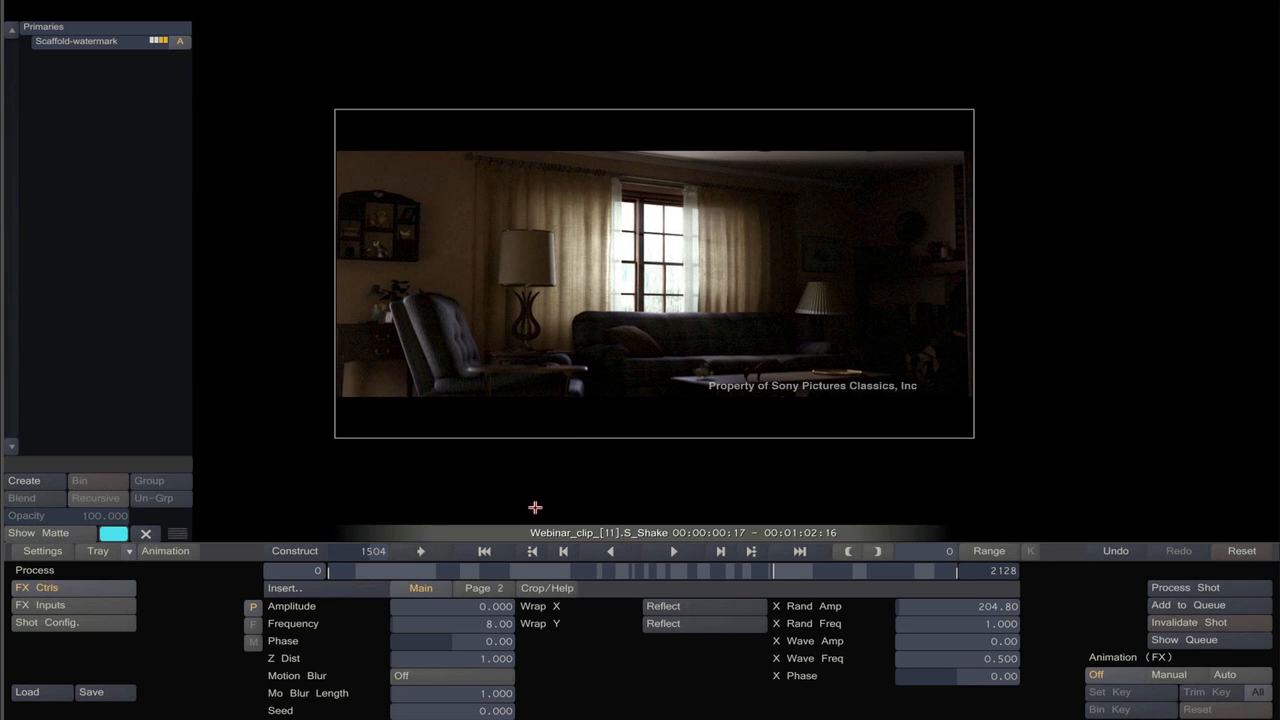
click(482, 624)
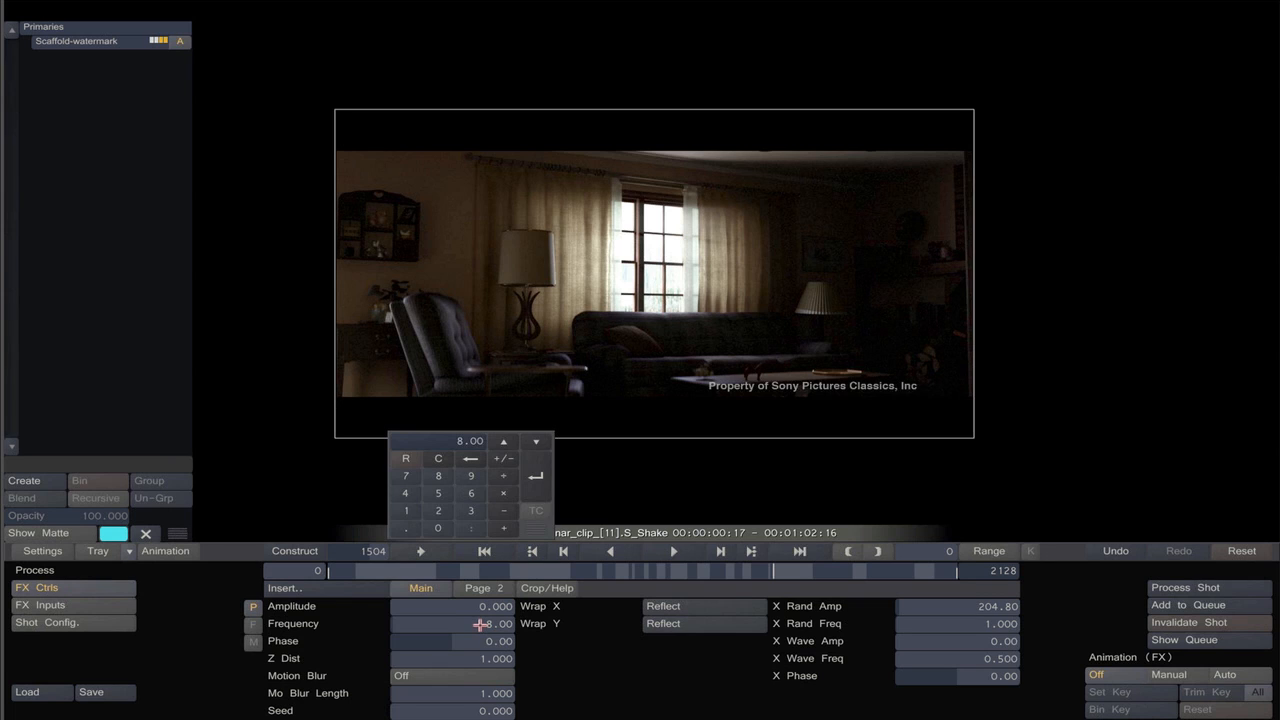
click(410, 531)
click(471, 510)
click(536, 482)
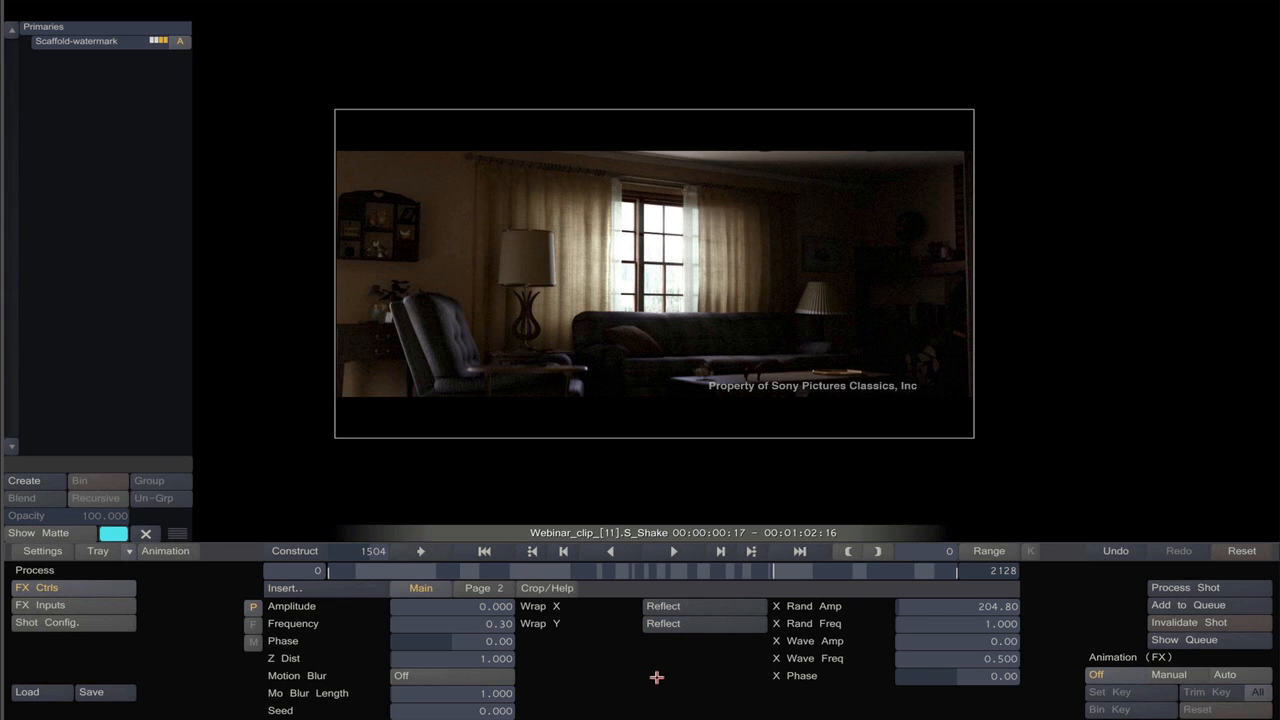
click(444, 681)
click(1097, 692)
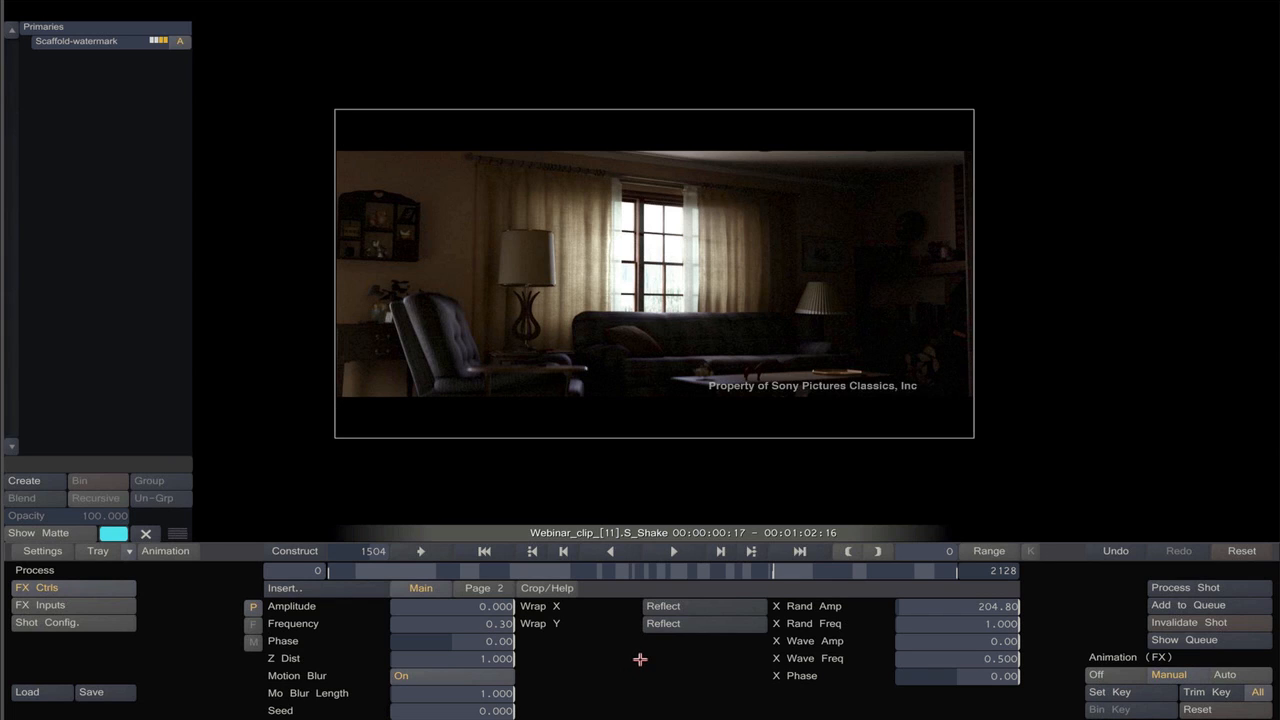
Advance to frame 1528 of Webinar_clip_[11], set the Shake amplitude to 0.6 and key all parameters there.
key(Right)
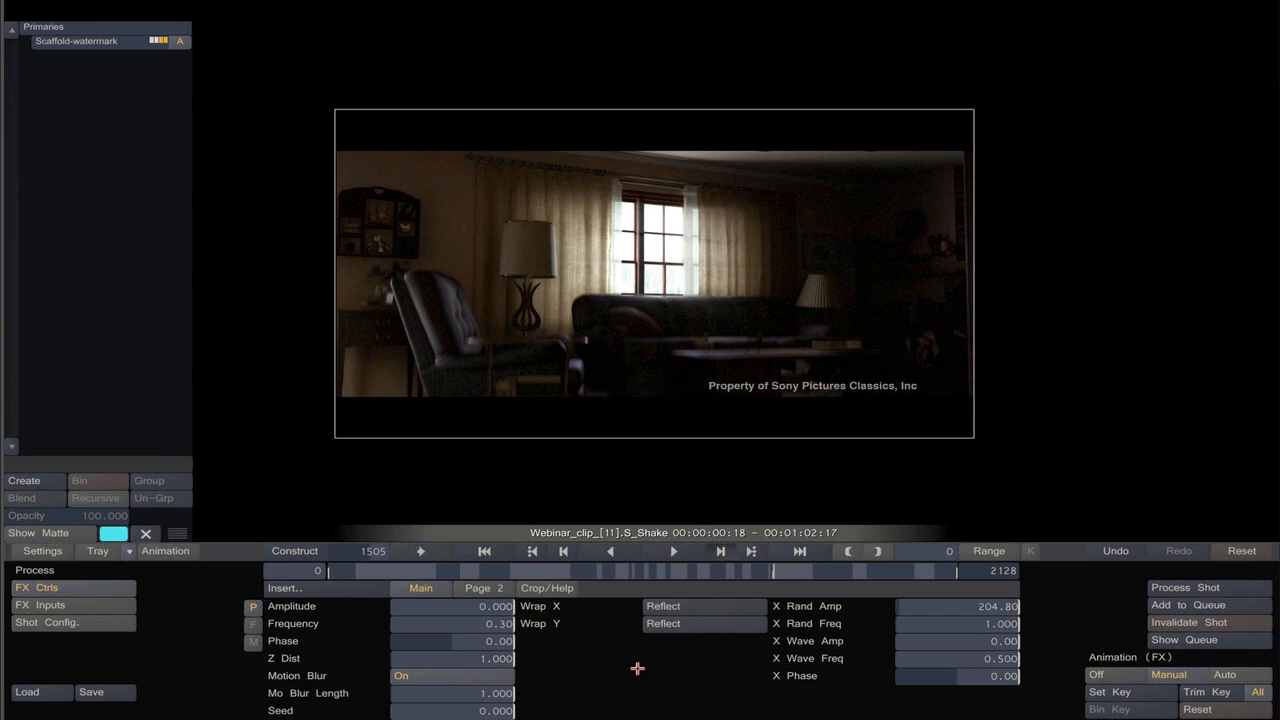
key(Right)
key(Right)
key(Right)
key(Right)
key(Right)
key(Right)
key(Right)
key(Right)
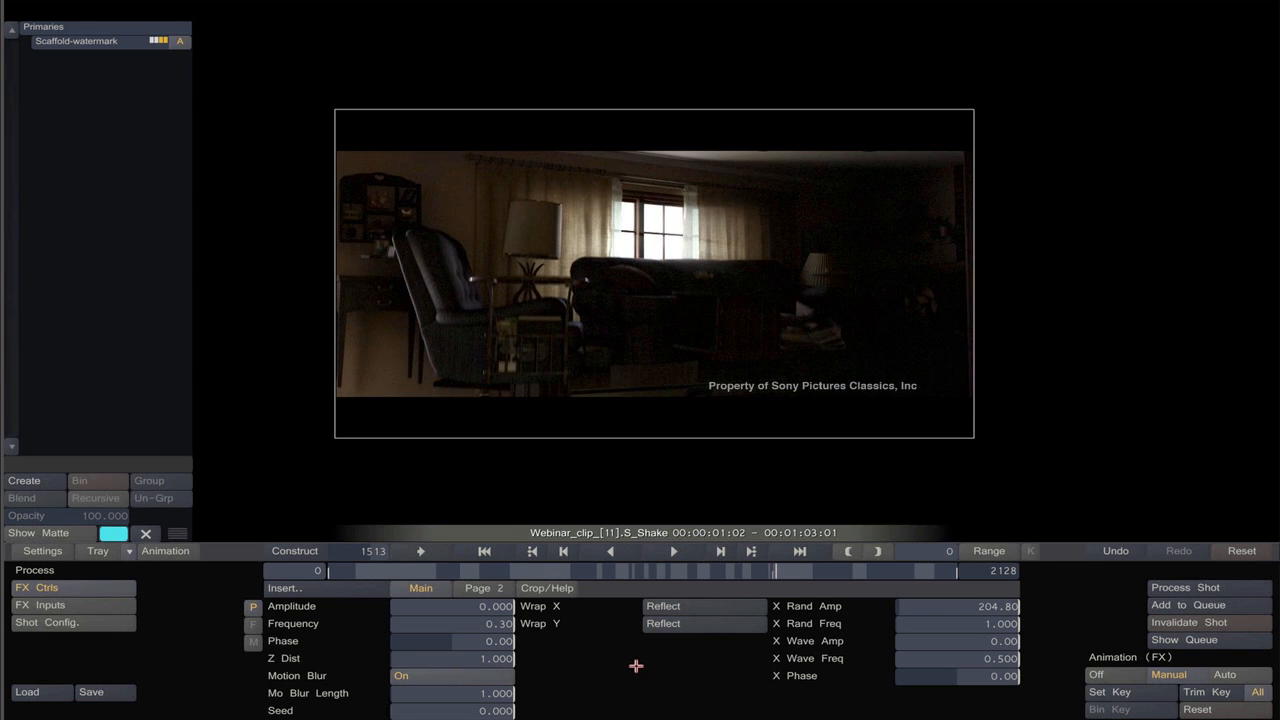
key(Left)
key(Left)
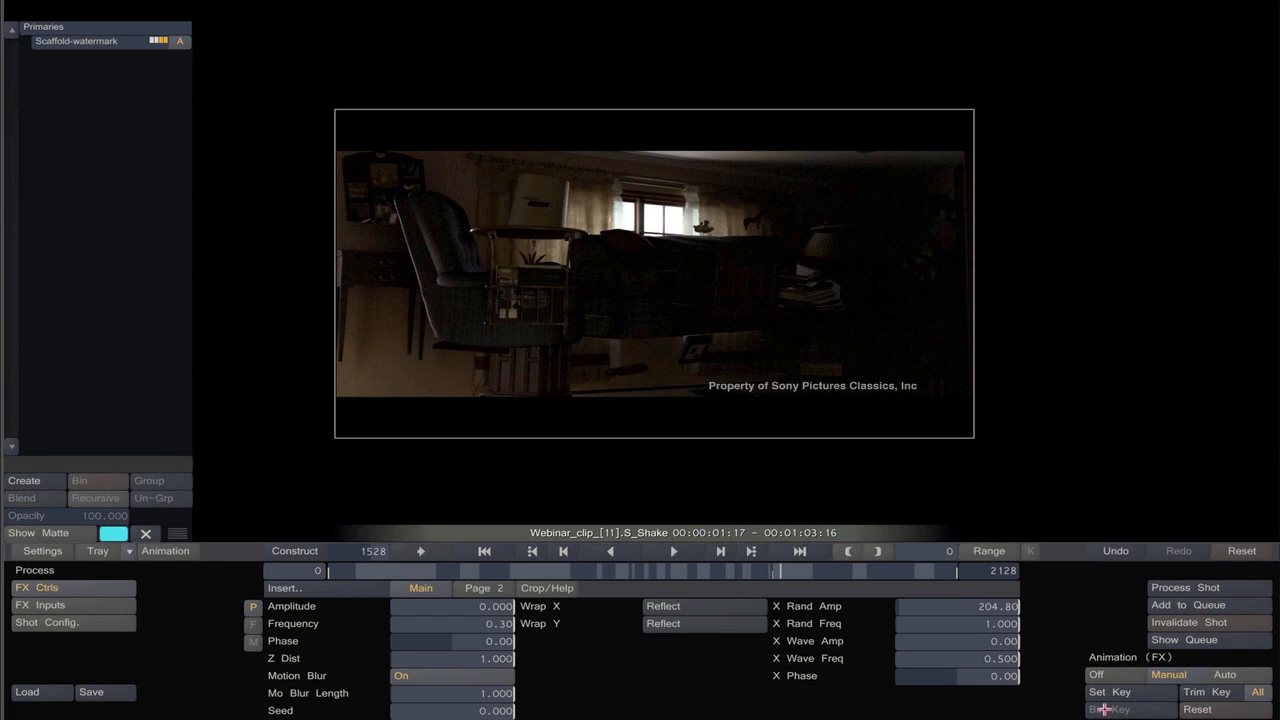
click(475, 607)
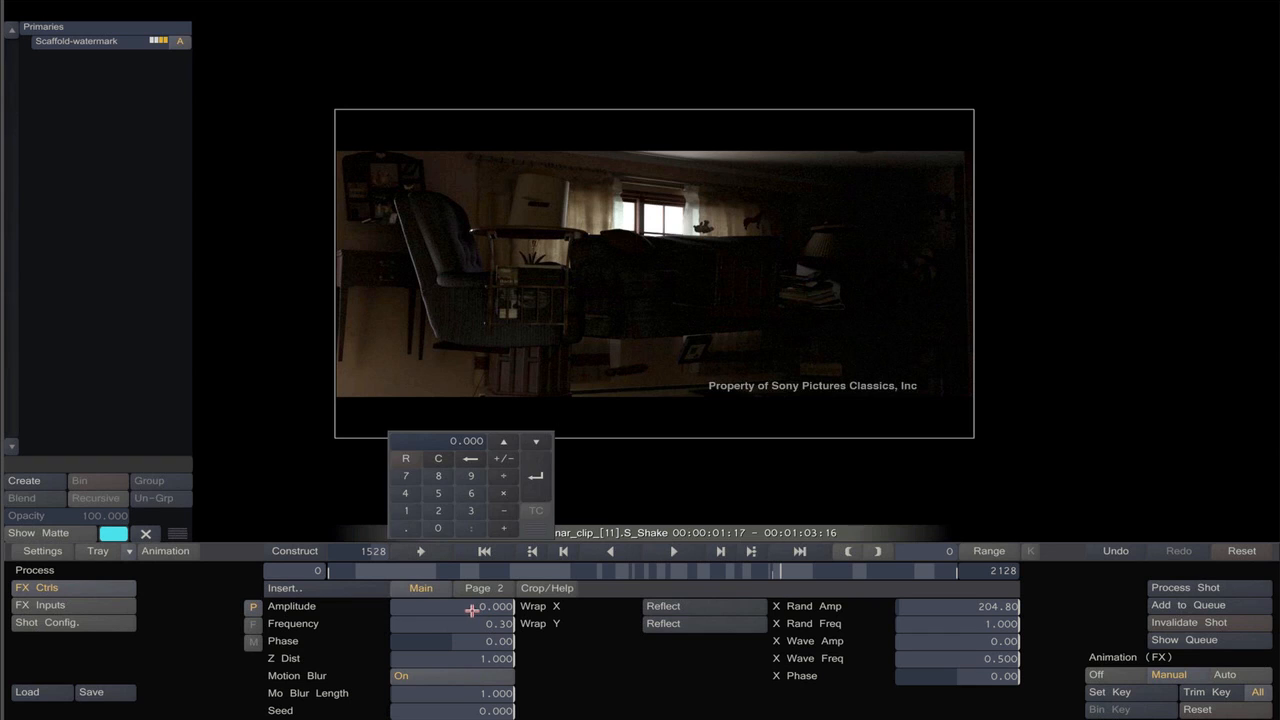
click(407, 529)
click(471, 491)
click(537, 475)
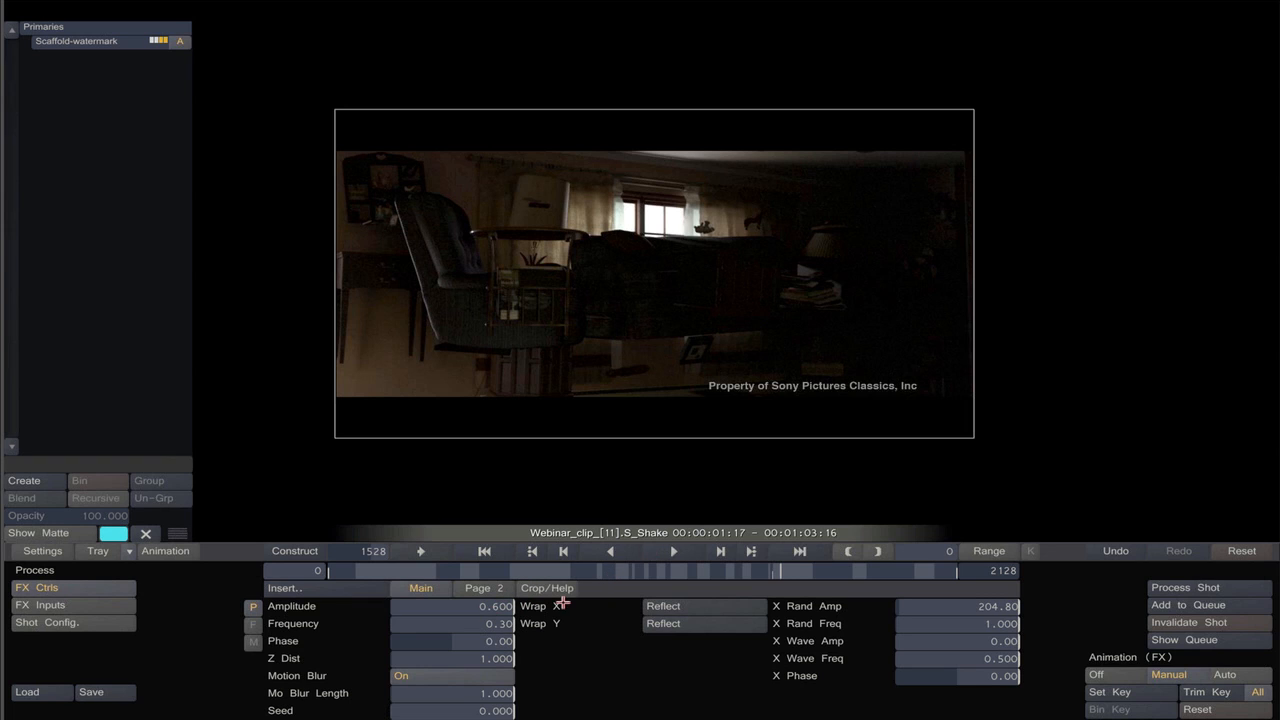
click(1097, 692)
Step forward through Webinar_clip_[11] from frame 1528 to frame 1637 to examine the shot's movement with the Shake applied.
key(Right)
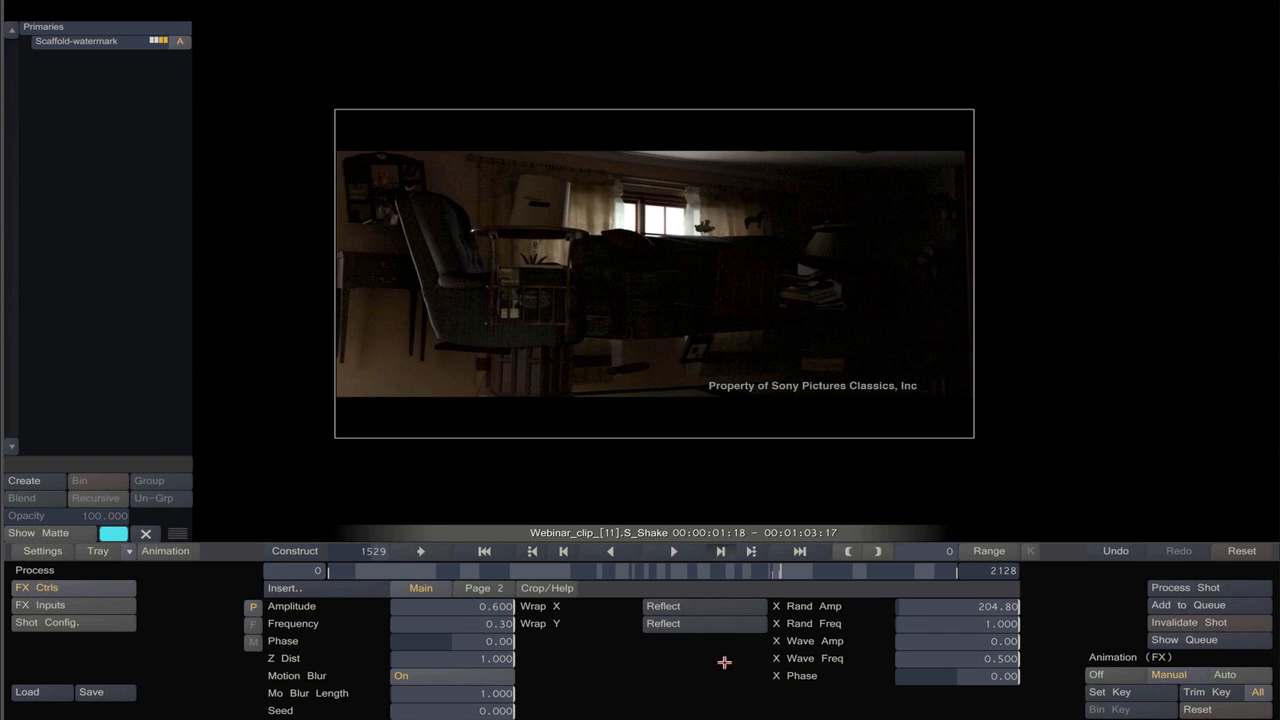
key(Right)
key(Right)
key(Right)
key(Right)
key(Right)
key(Right)
key(Right)
key(Right)
key(Right)
key(Right)
key(Right)
key(Right)
key(Right)
key(Right)
key(Right)
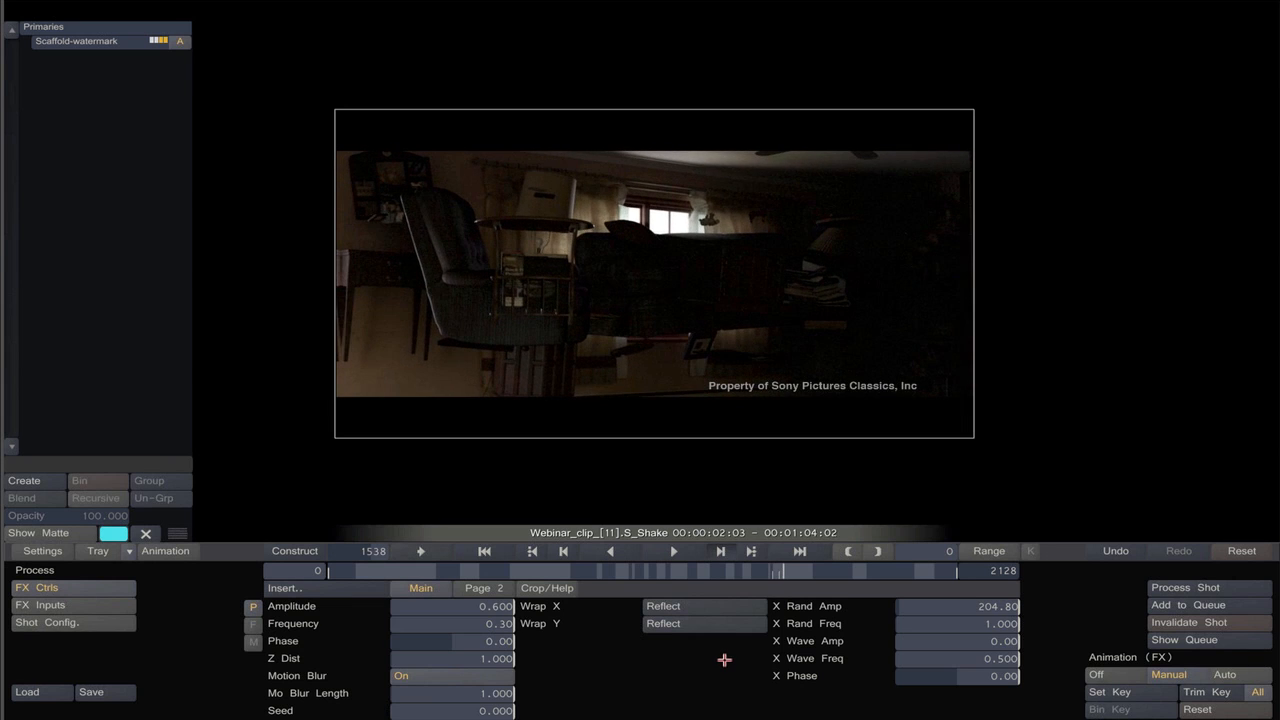
key(Right)
key(Right)
key(Right)
key(Right)
key(Right)
key(Right)
key(Right)
key(Right)
key(Right)
key(Right)
key(Right)
key(Right)
key(Right)
key(Right)
key(Right)
key(Right)
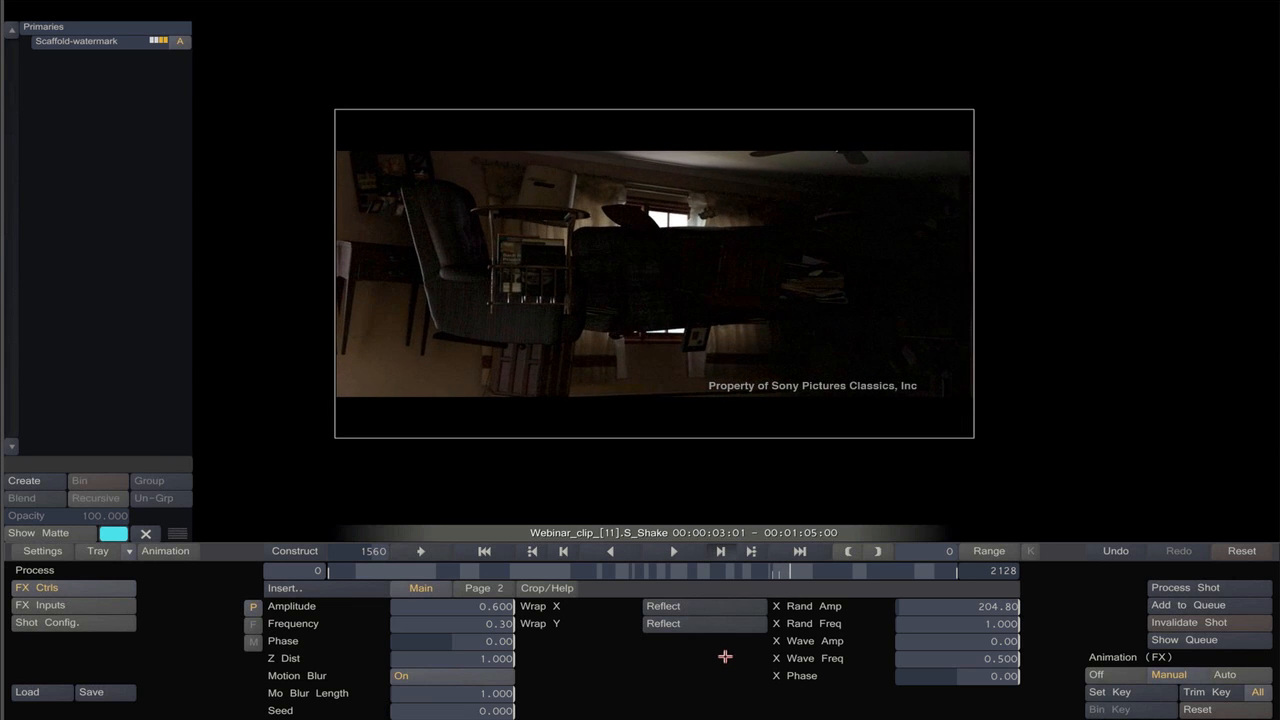
key(Right)
key(Right)
key(Right)
key(Right)
key(Right)
key(Right)
key(Right)
key(Right)
key(Right)
key(Right)
key(Right)
key(Right)
key(Right)
key(Right)
key(Right)
key(Right)
key(Right)
key(Right)
key(Right)
key(Right)
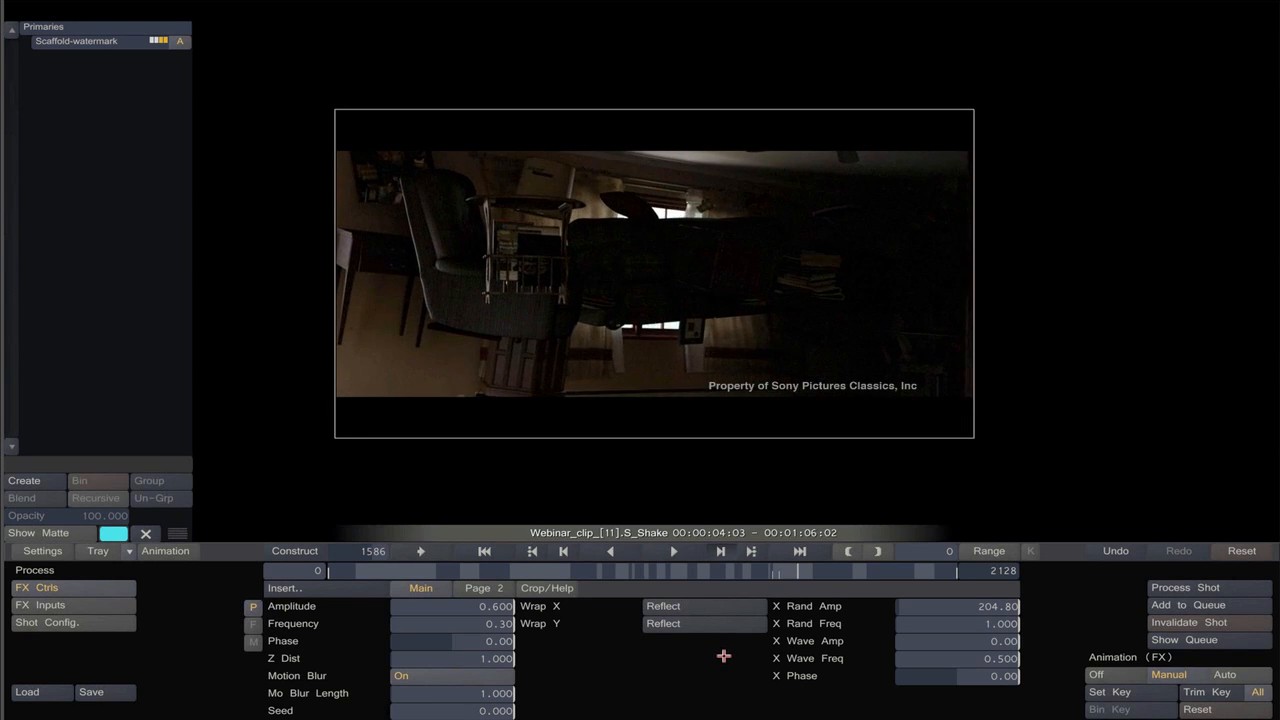
key(Right)
key(Right)
key(Right)
key(Right)
key(Right)
key(Right)
key(Right)
key(Right)
key(Right)
key(Right)
key(Right)
key(Right)
key(Right)
key(Right)
key(Right)
key(Right)
key(Right)
key(Right)
key(Right)
key(Right)
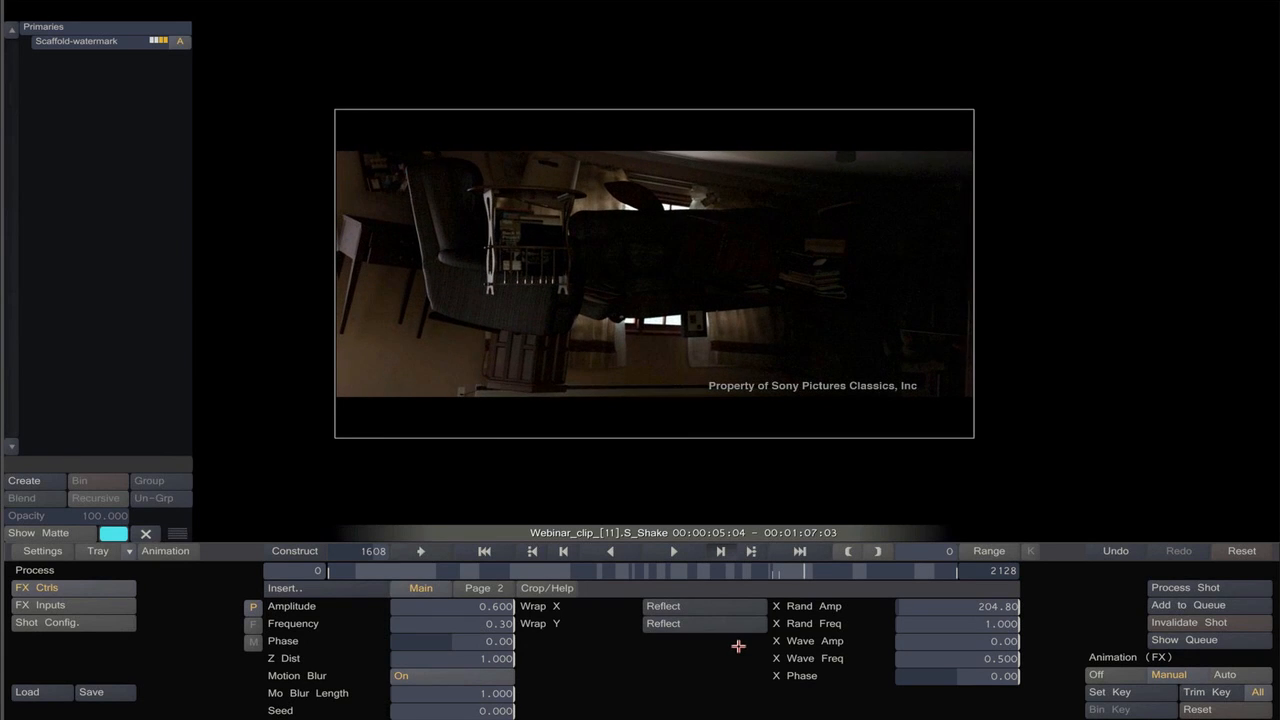
key(Right)
key(Right)
key(Right)
key(Right)
key(Right)
key(Right)
key(Right)
key(Right)
key(Right)
key(Right)
key(Right)
key(Right)
key(Right)
key(Right)
key(Right)
key(Right)
key(Right)
key(Right)
key(Right)
key(Right)
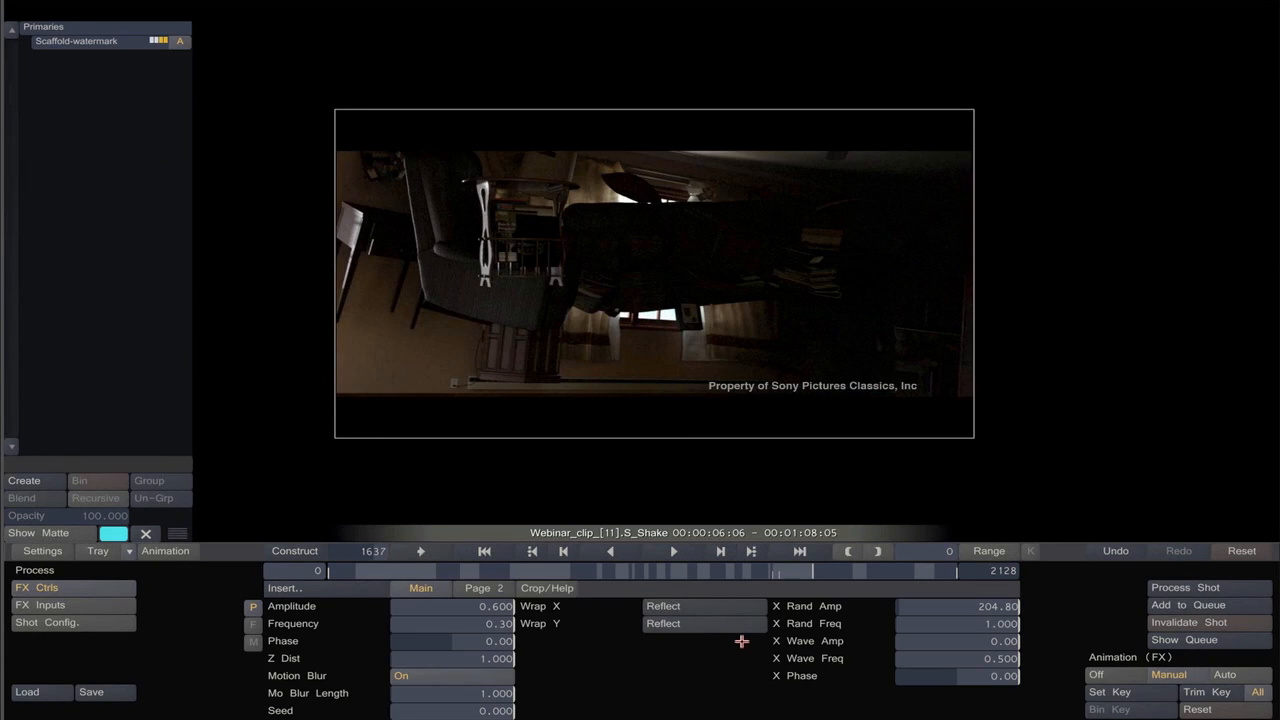
Move back through Webinar_clip_[11] and park on frame 1568.
key(Left)
key(Left)
key(Left)
key(Left)
key(Left)
key(Left)
key(Left)
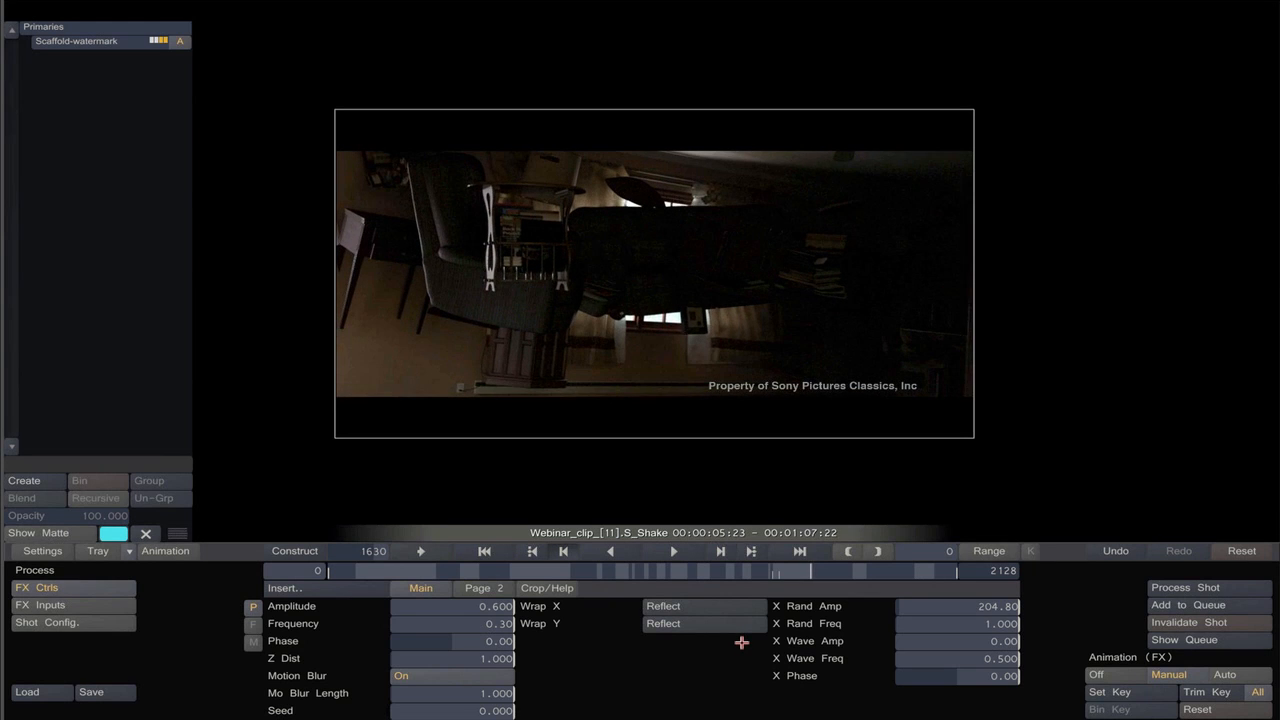
key(Left)
key(Left)
key(Left)
key(Left)
key(Left)
key(Left)
key(Left)
key(Left)
key(Left)
key(Left)
key(Left)
key(Left)
key(Left)
key(Left)
key(Left)
key(Left)
key(Left)
key(Left)
key(Left)
key(Left)
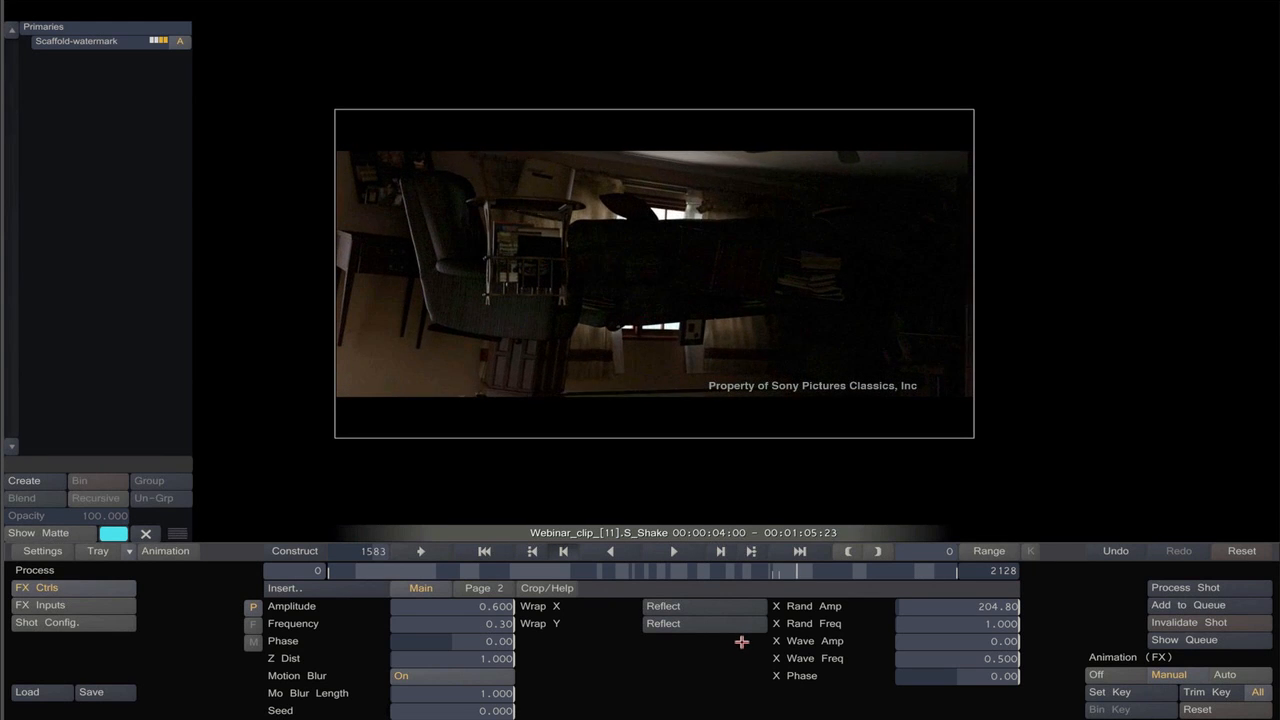
key(Left)
key(Left)
key(Left)
key(Left)
key(Left)
key(Left)
key(Left)
key(Left)
key(Left)
key(Left)
key(Left)
key(Left)
key(Left)
key(Left)
key(Left)
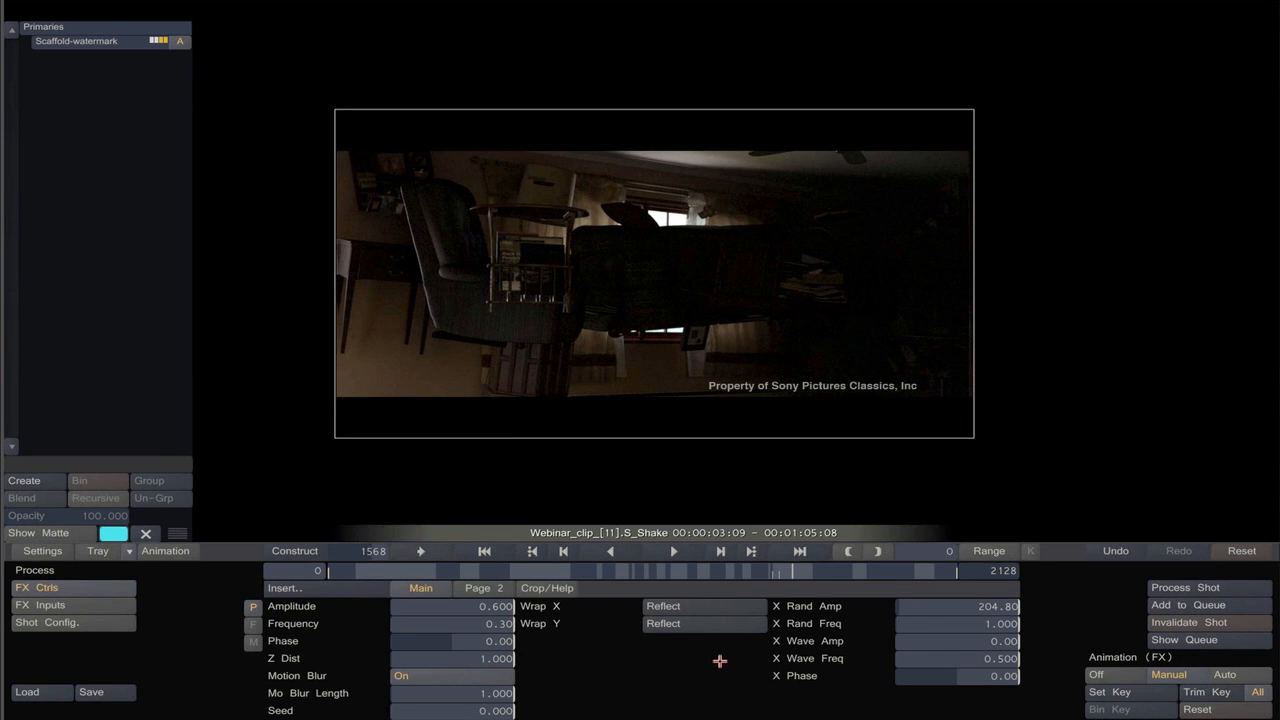
Step forward through Webinar_clip_[11] from frame 1568 to its last frame, 1637.
key(Right)
key(Right)
key(Right)
key(Right)
key(Right)
key(Right)
key(Right)
key(Right)
key(Right)
key(Right)
key(Right)
key(Right)
key(Right)
key(Right)
key(Right)
key(Right)
key(Right)
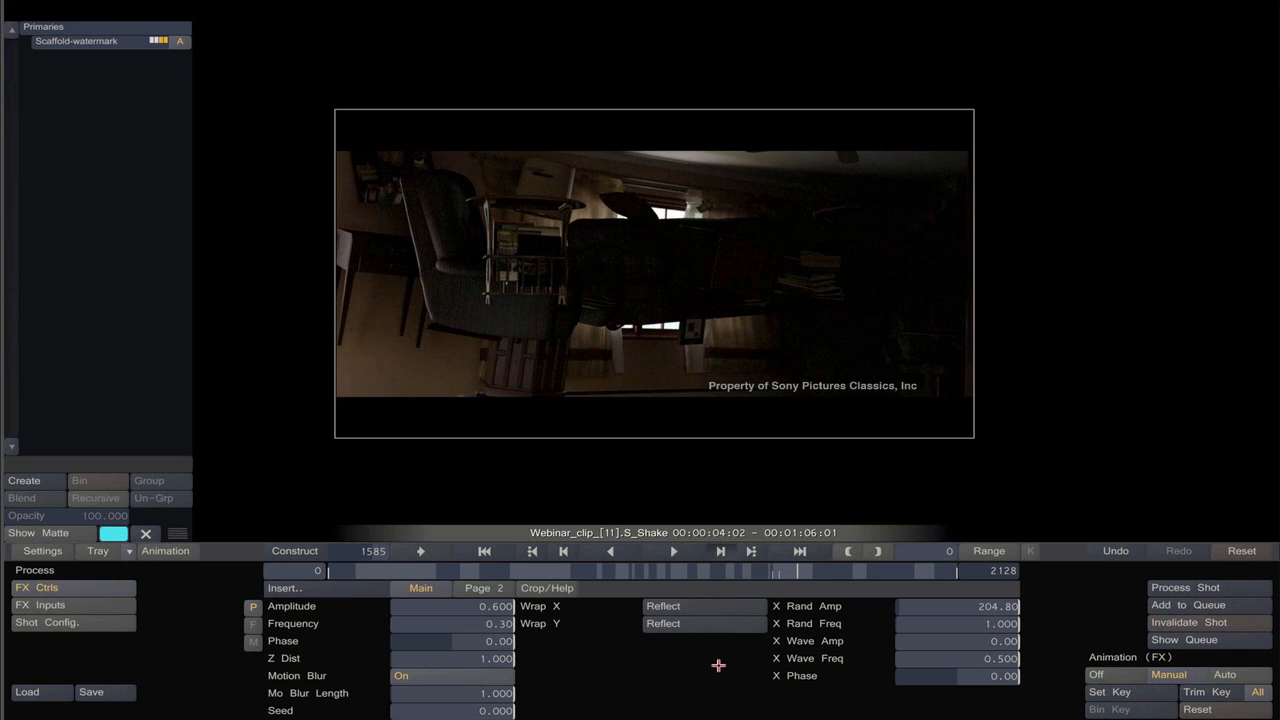
key(Right)
key(Right)
key(Right)
key(Right)
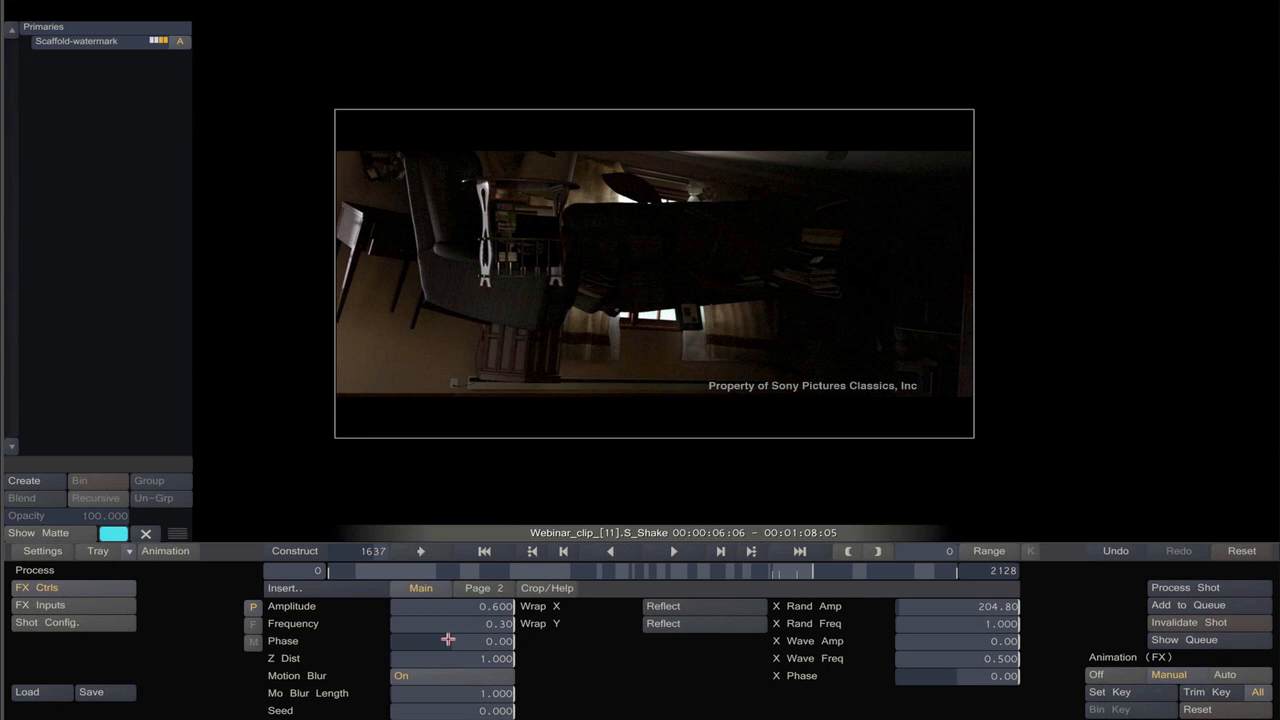
Set the Shake on Webinar_clip_[11] to amplitude 0.1 and frequency 0.5, and key all parameters at frame 1637.
click(457, 606)
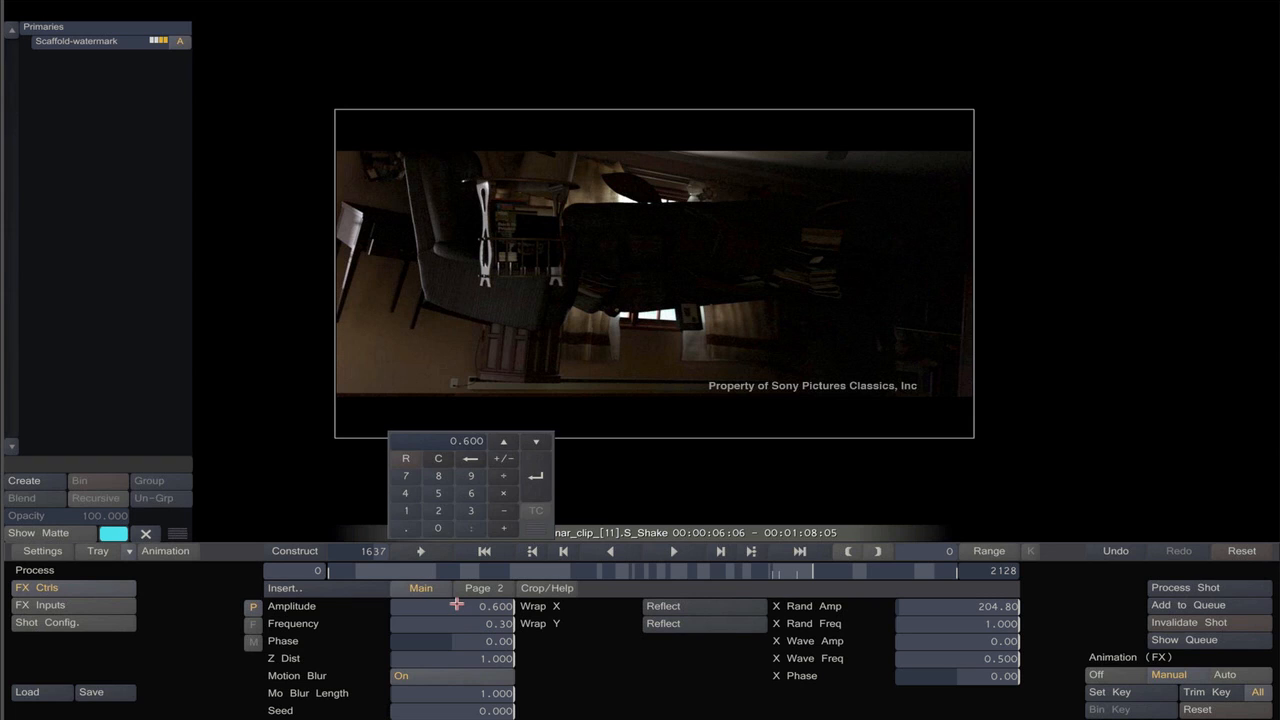
click(405, 527)
click(405, 510)
click(538, 479)
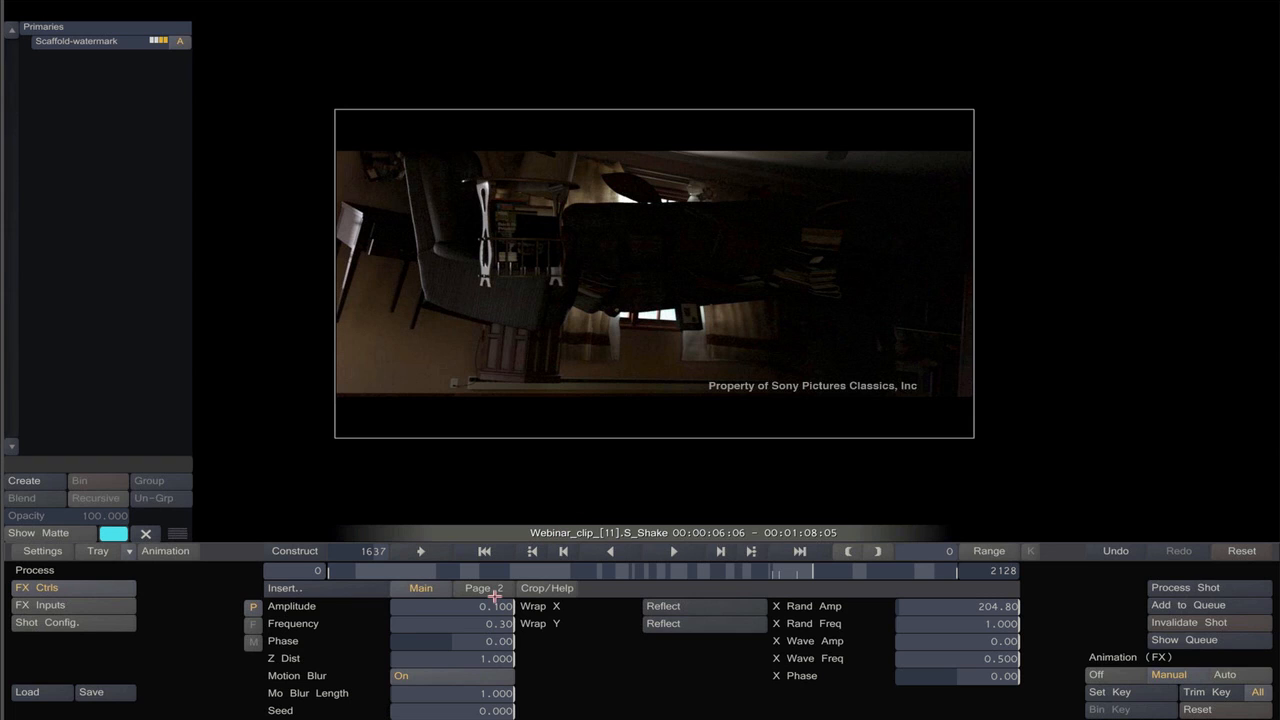
click(471, 622)
click(405, 527)
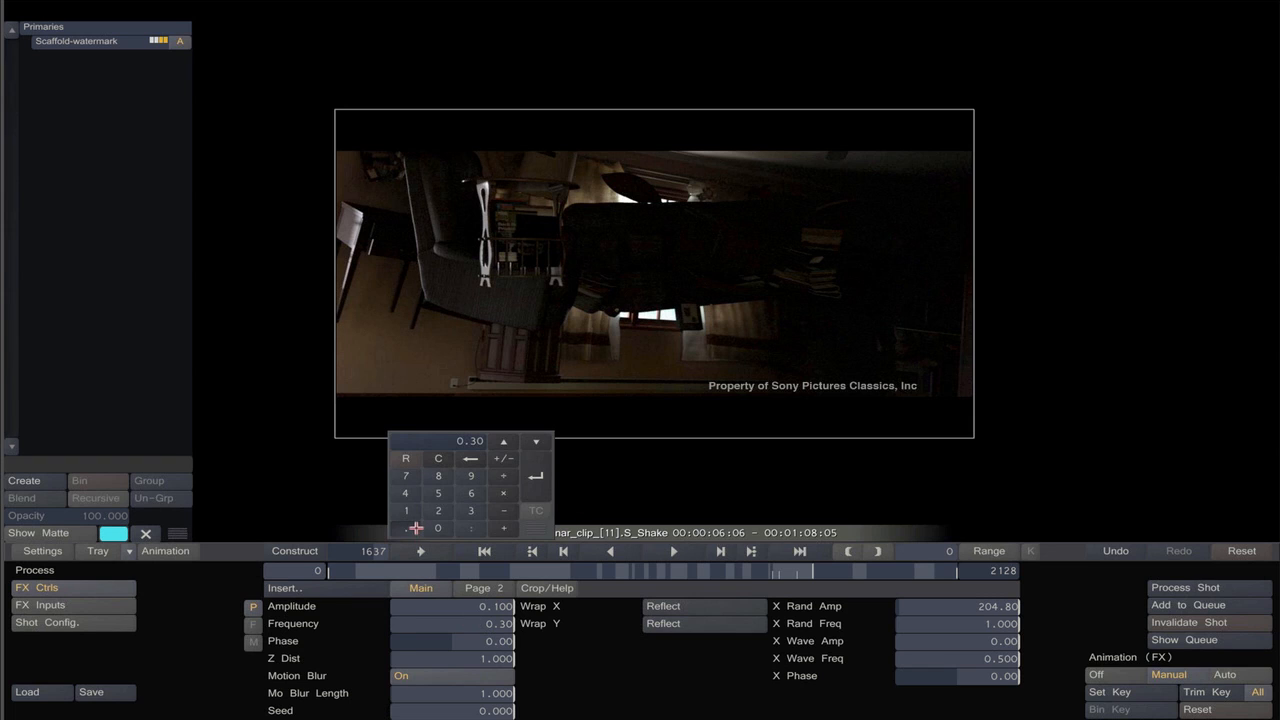
click(438, 493)
click(537, 478)
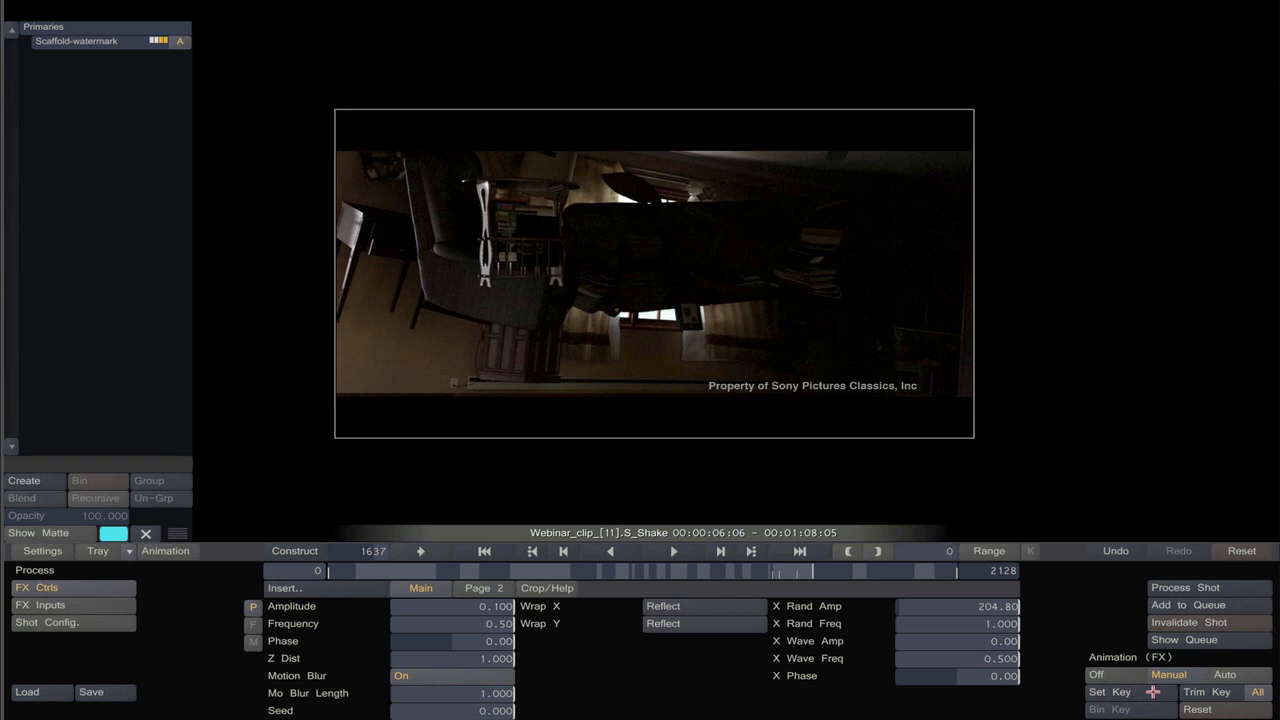
click(1101, 692)
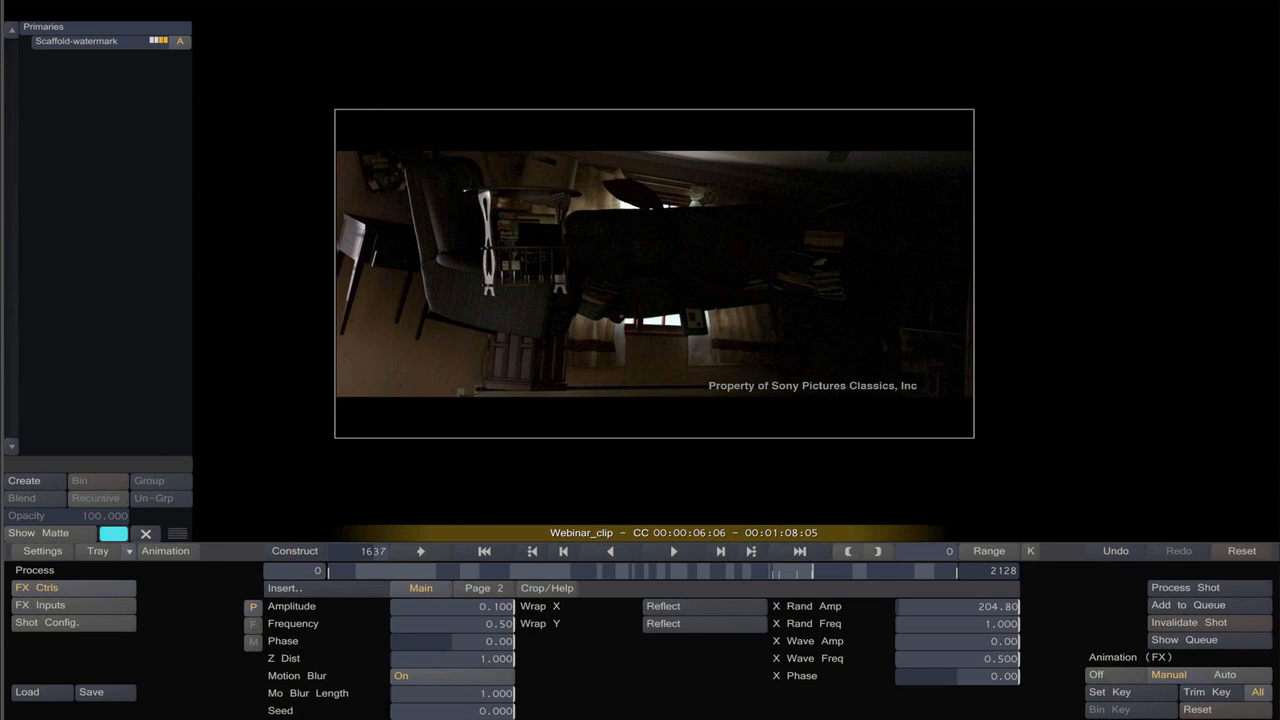
Play the timeline from frame 1485 to review the Shake effects, and step back from ff_0030_comp_v004[8] to shot VT027[94].
drag(812, 570, 768, 570)
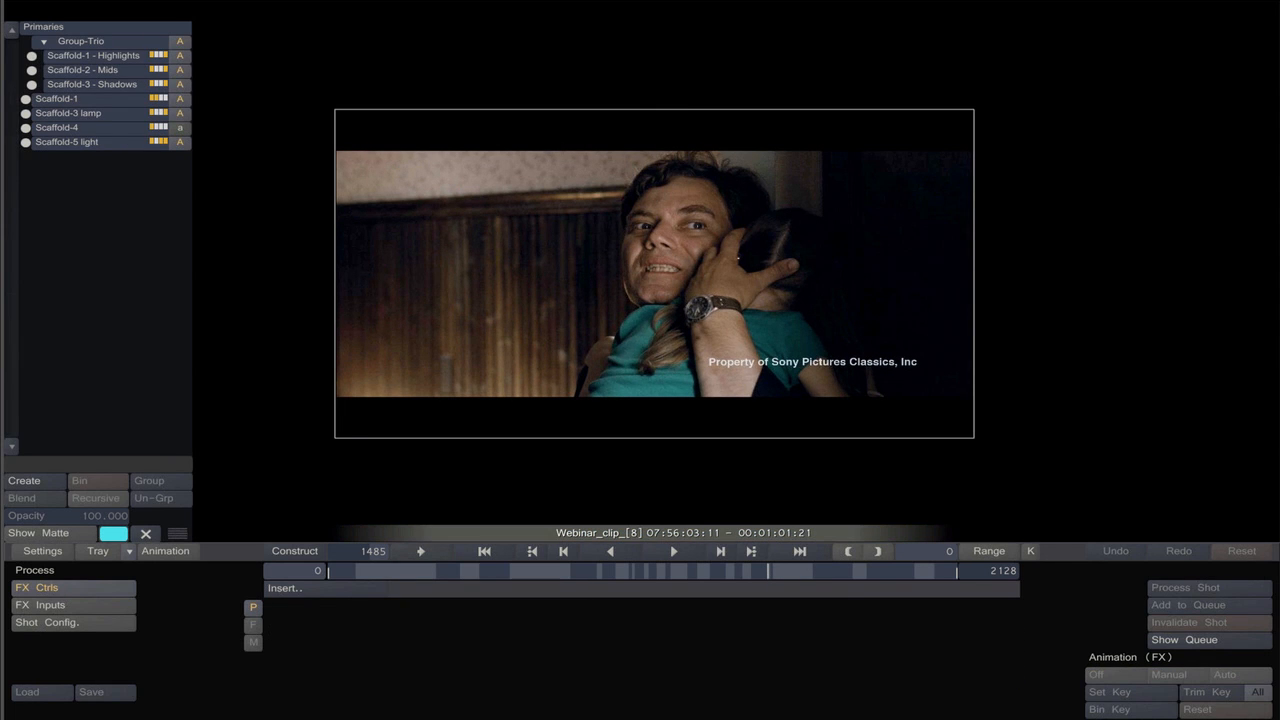
key(space)
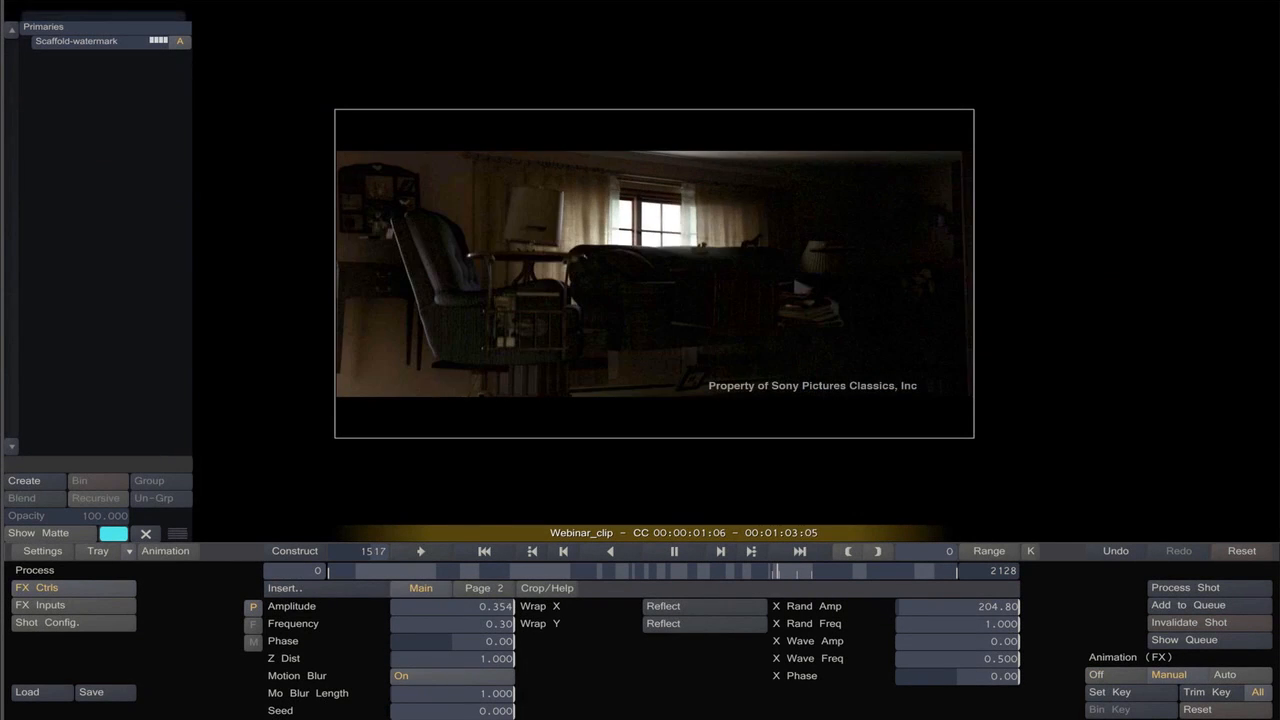
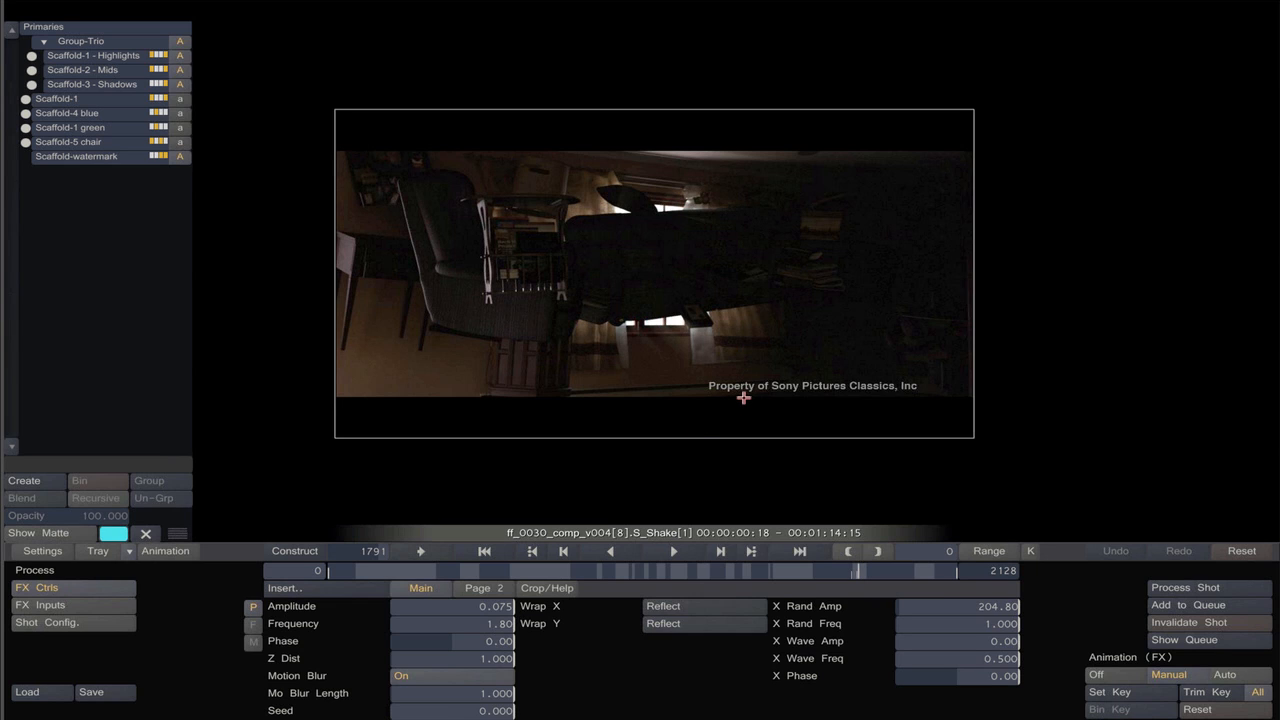
key(Left)
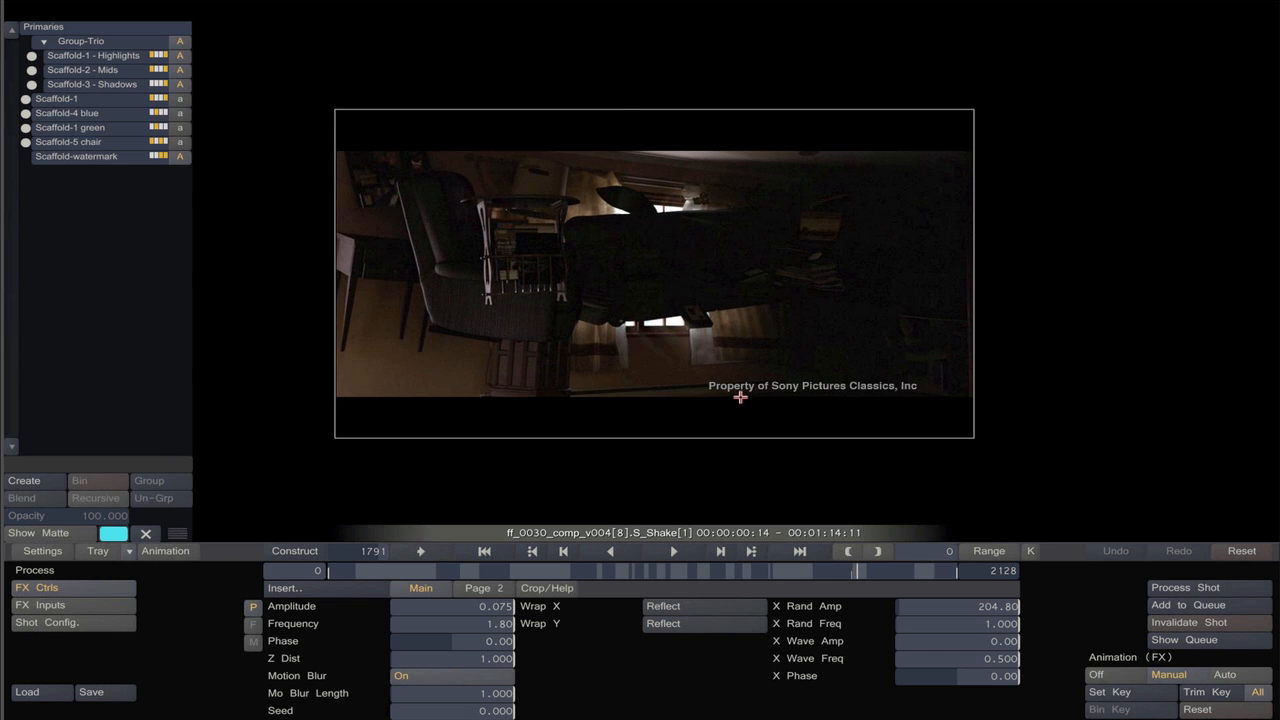
key(Left)
key(Left)
key(Left)
key(Left)
key(Left)
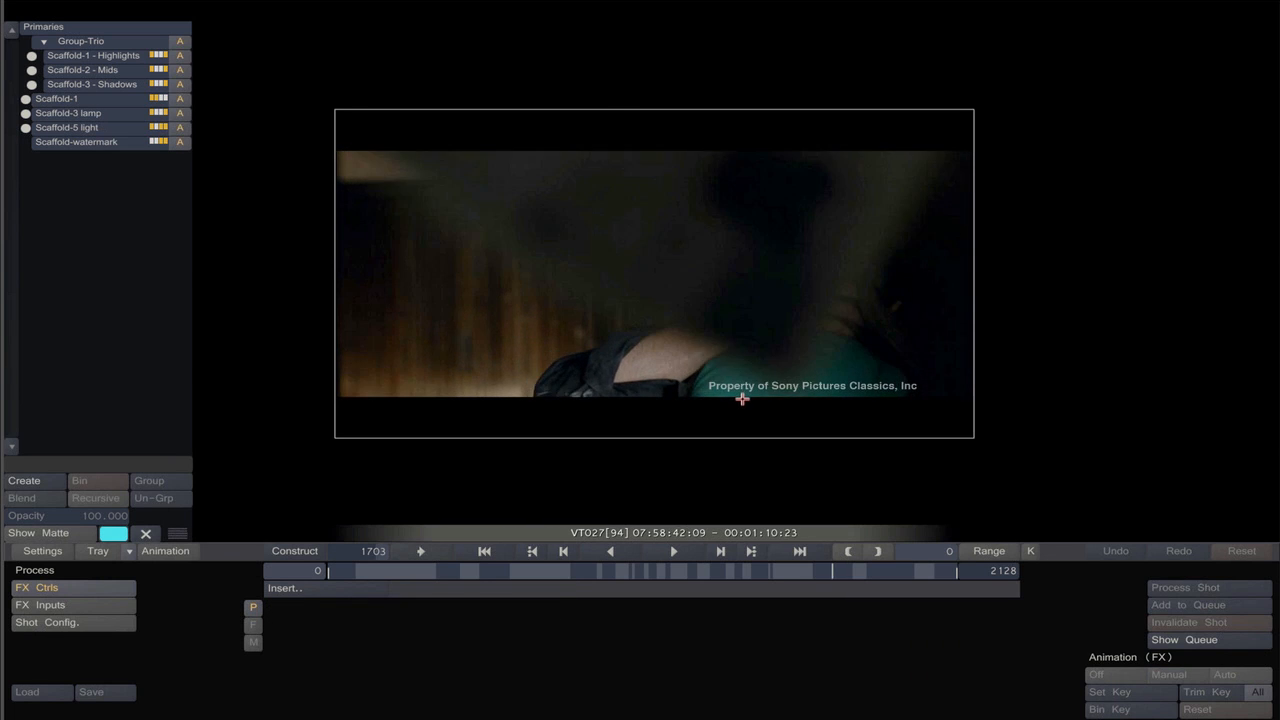
key(Left)
key(Left)
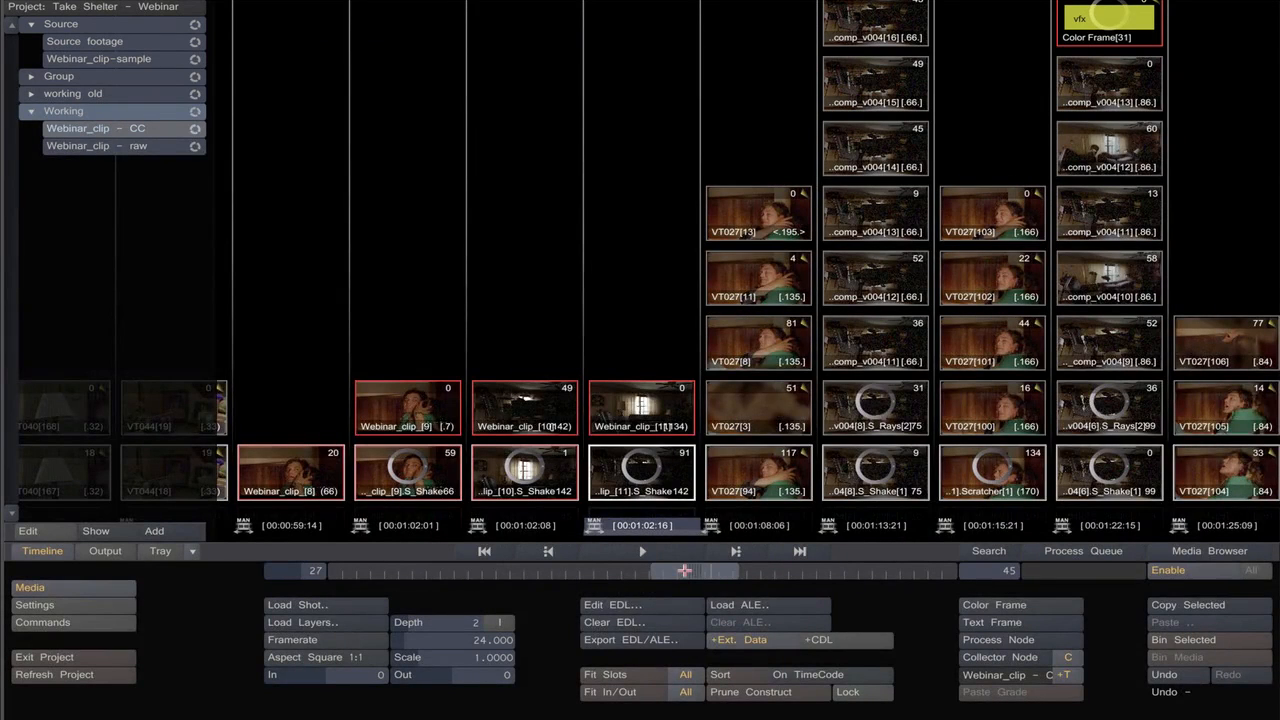
Browse the construct back to the slot at 00:00:51:23 and open its shot VT027[76] for viewing.
drag(678, 571, 569, 568)
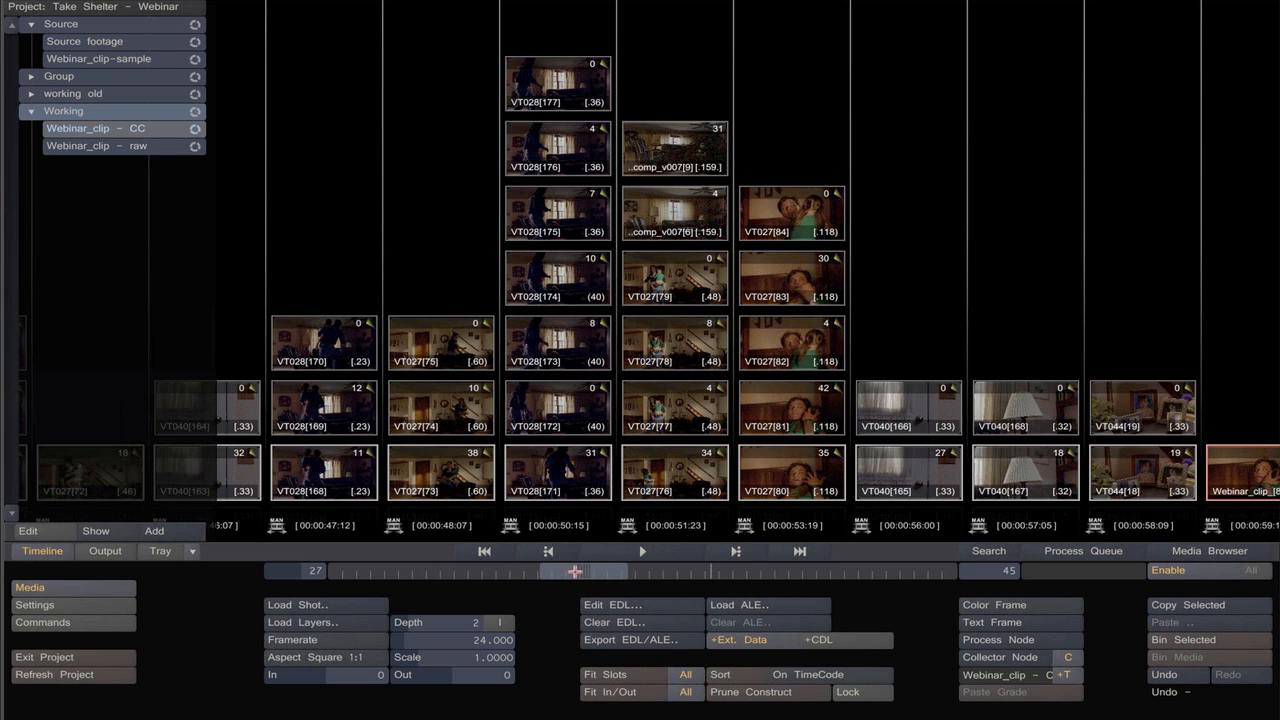
mouse_move(576, 571)
mouse_down()
mouse_move(696, 549)
mouse_move(427, 562)
mouse_move(565, 549)
mouse_up()
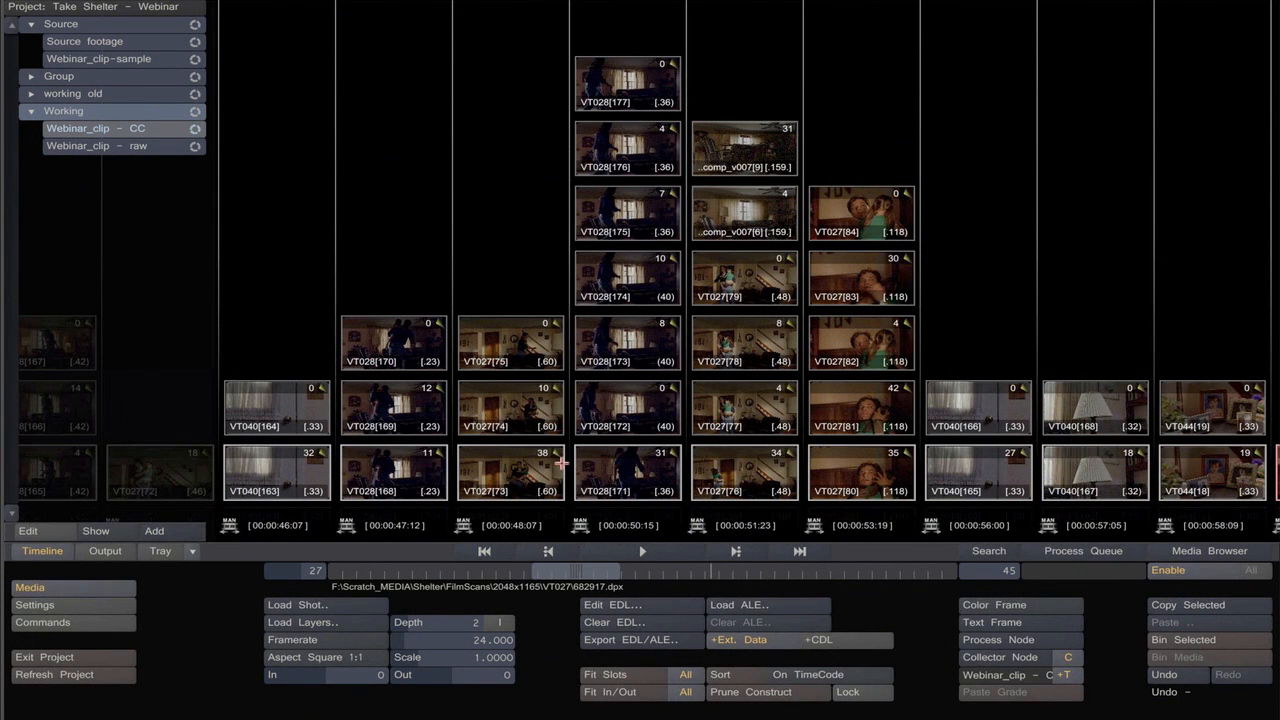
click(623, 522)
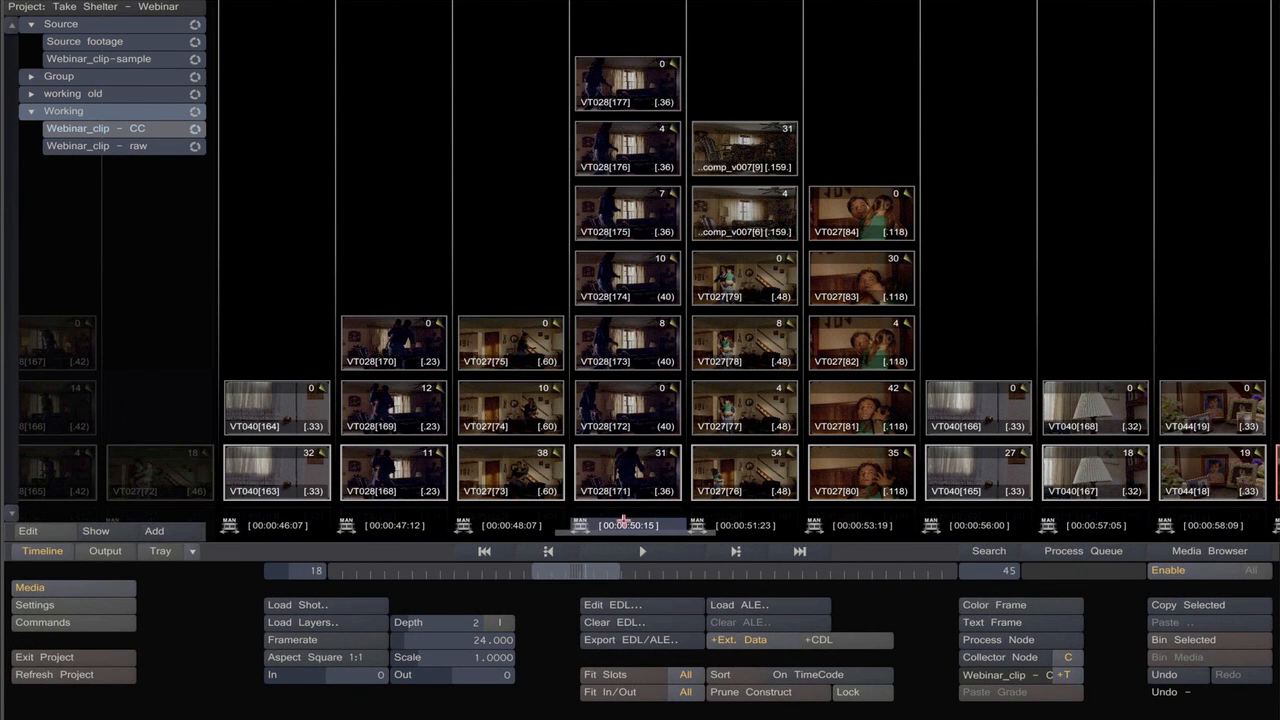
click(728, 520)
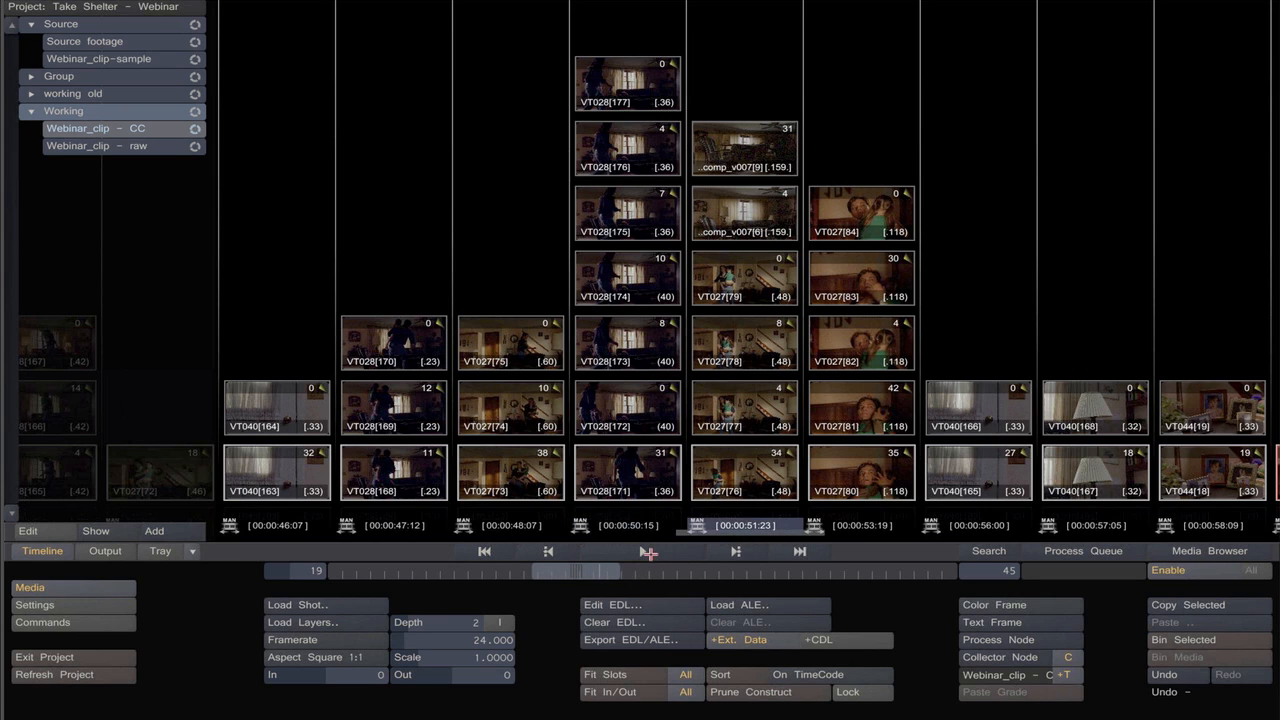
click(646, 552)
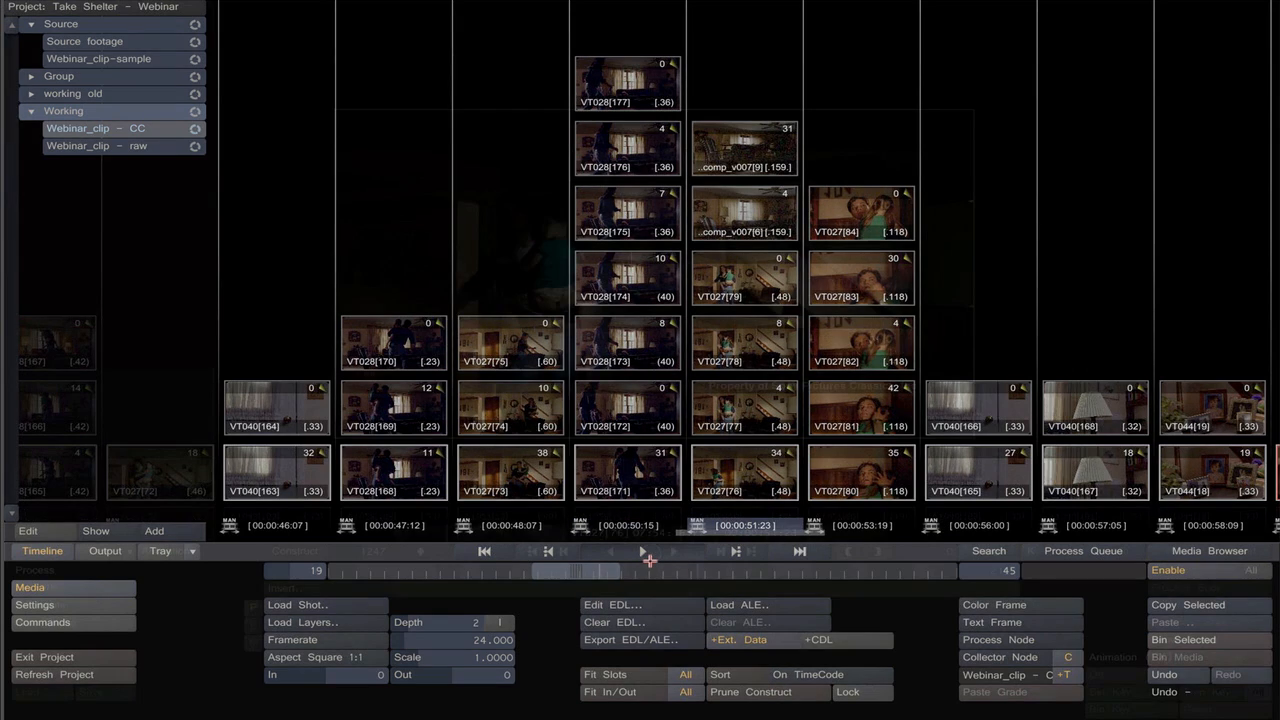
Compare the stacked versions in the 00:00:51:23 slot, from ff_0020_comp_v007[9] down to VT027[77], and return to VT027[76].
mouse_move(1275, 428)
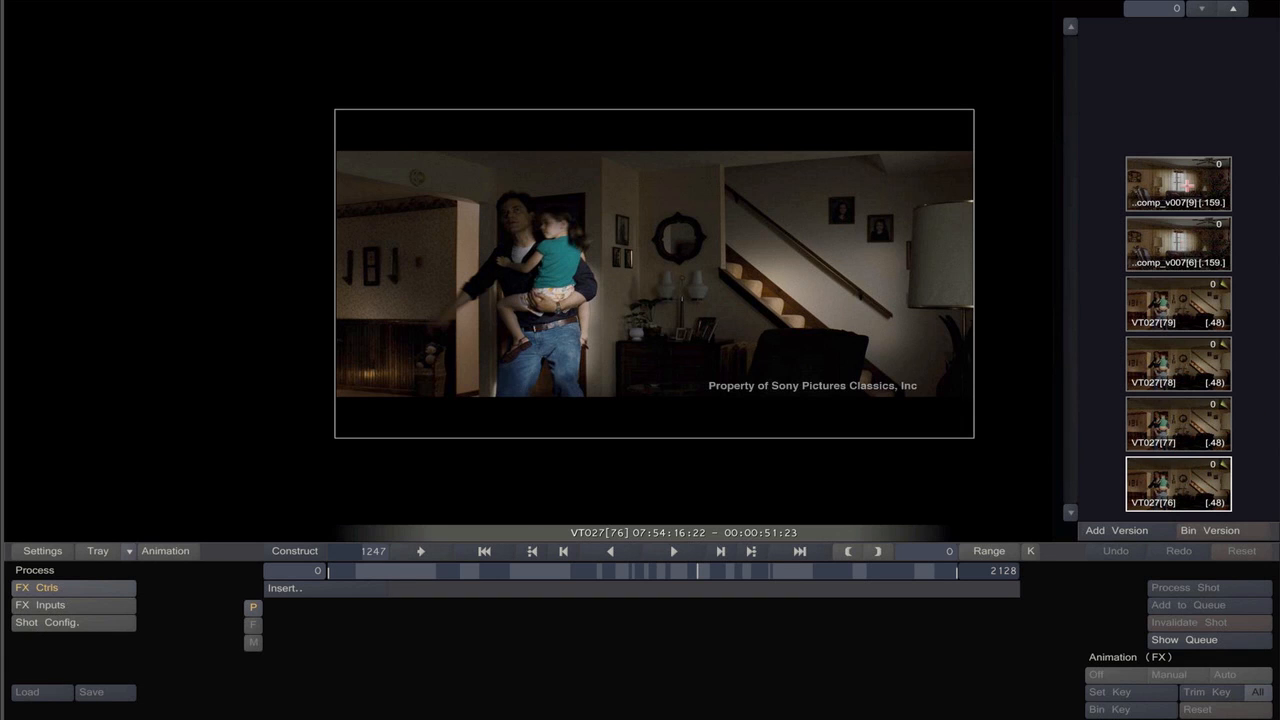
click(1165, 247)
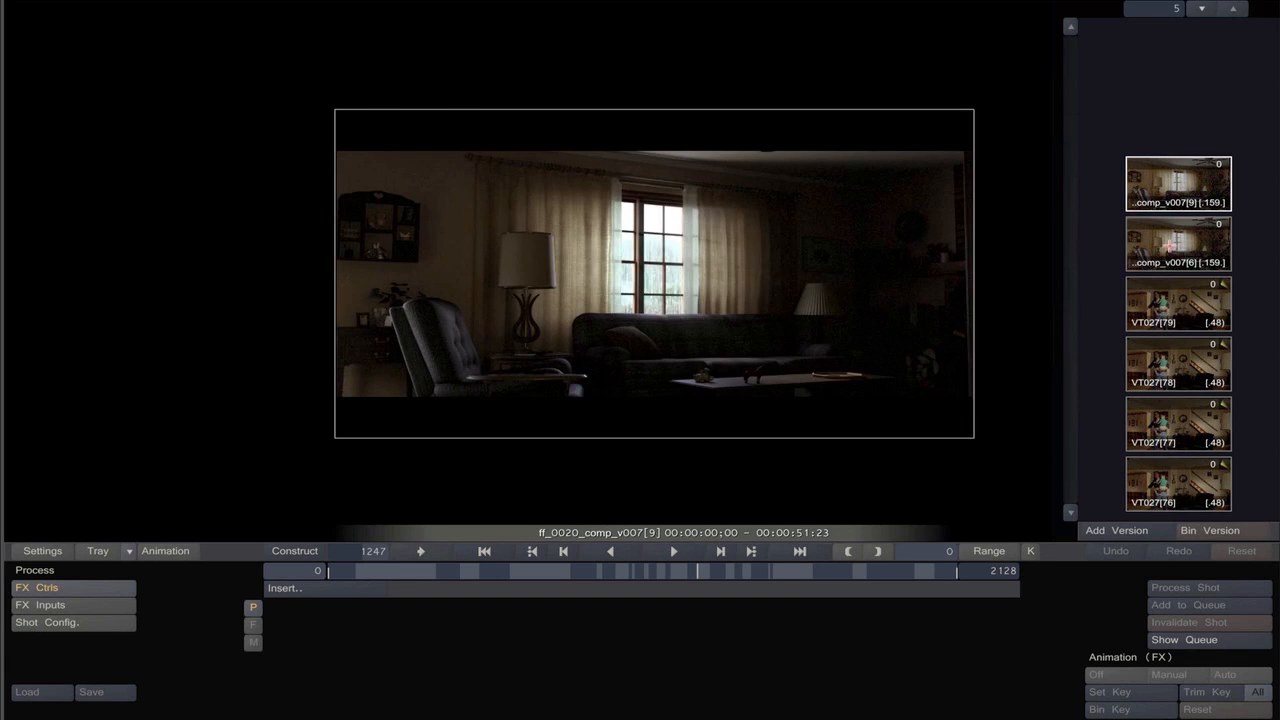
click(1174, 303)
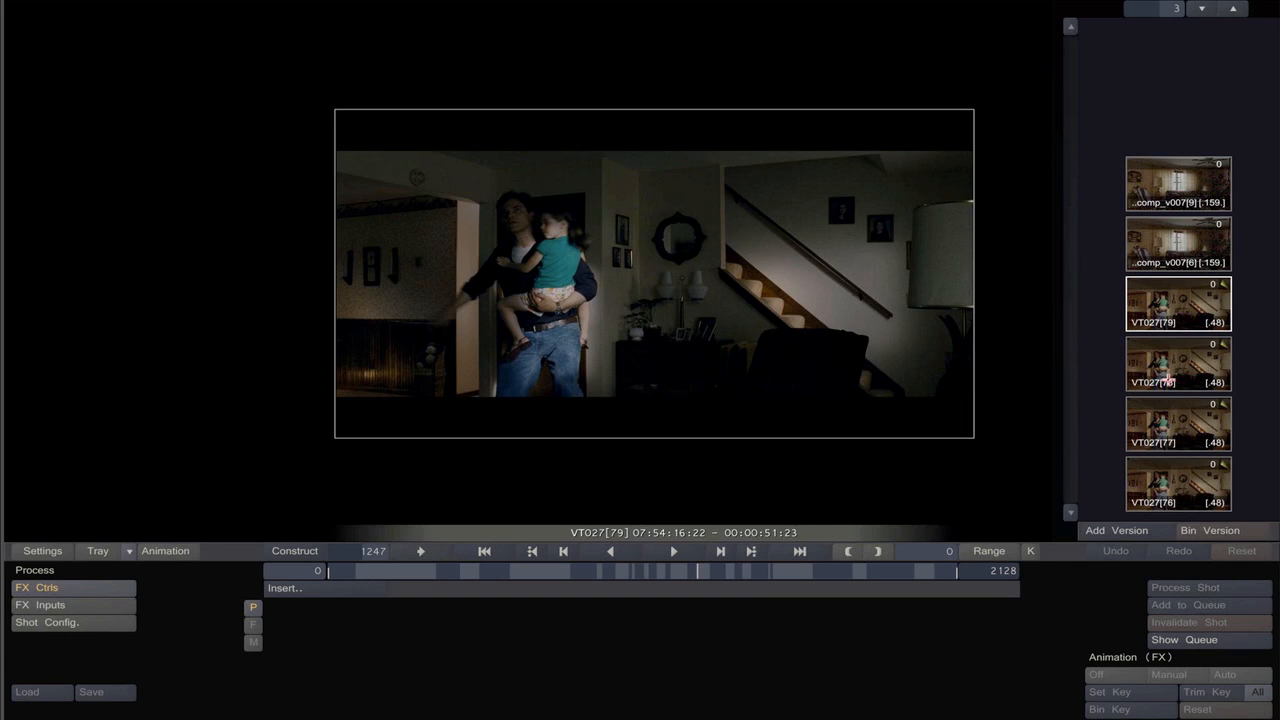
click(1176, 366)
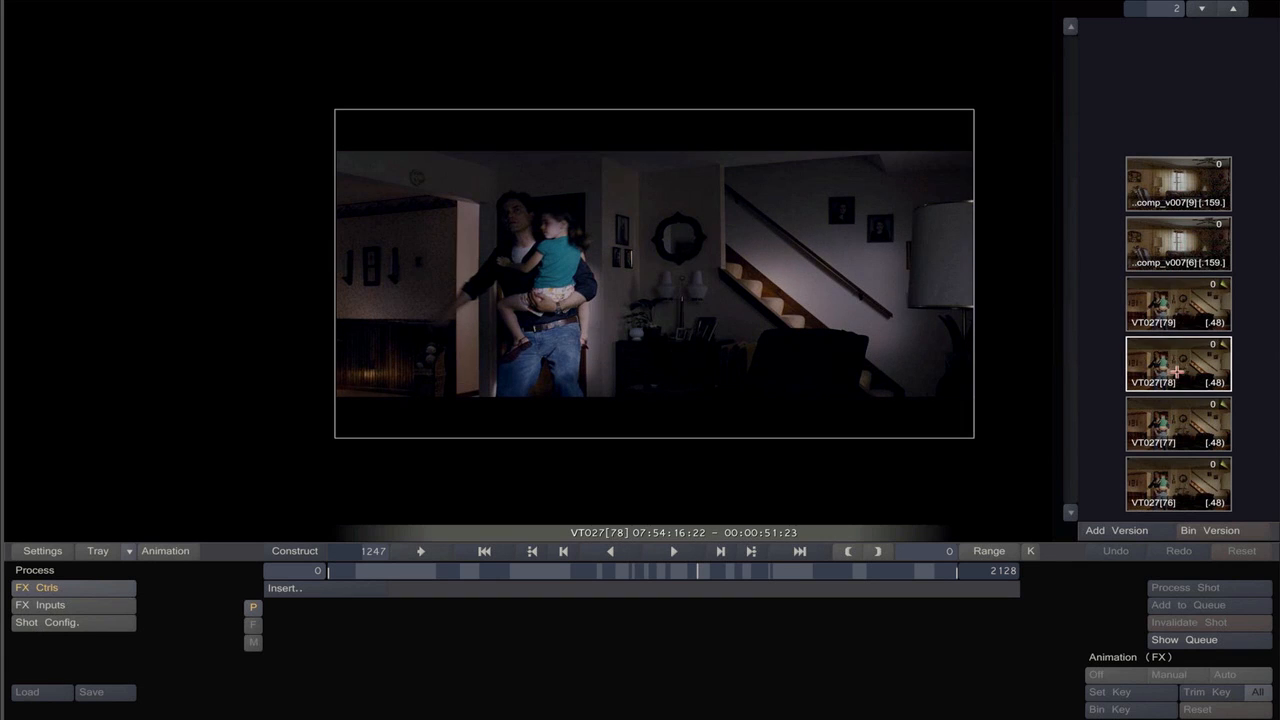
click(1180, 428)
click(1184, 484)
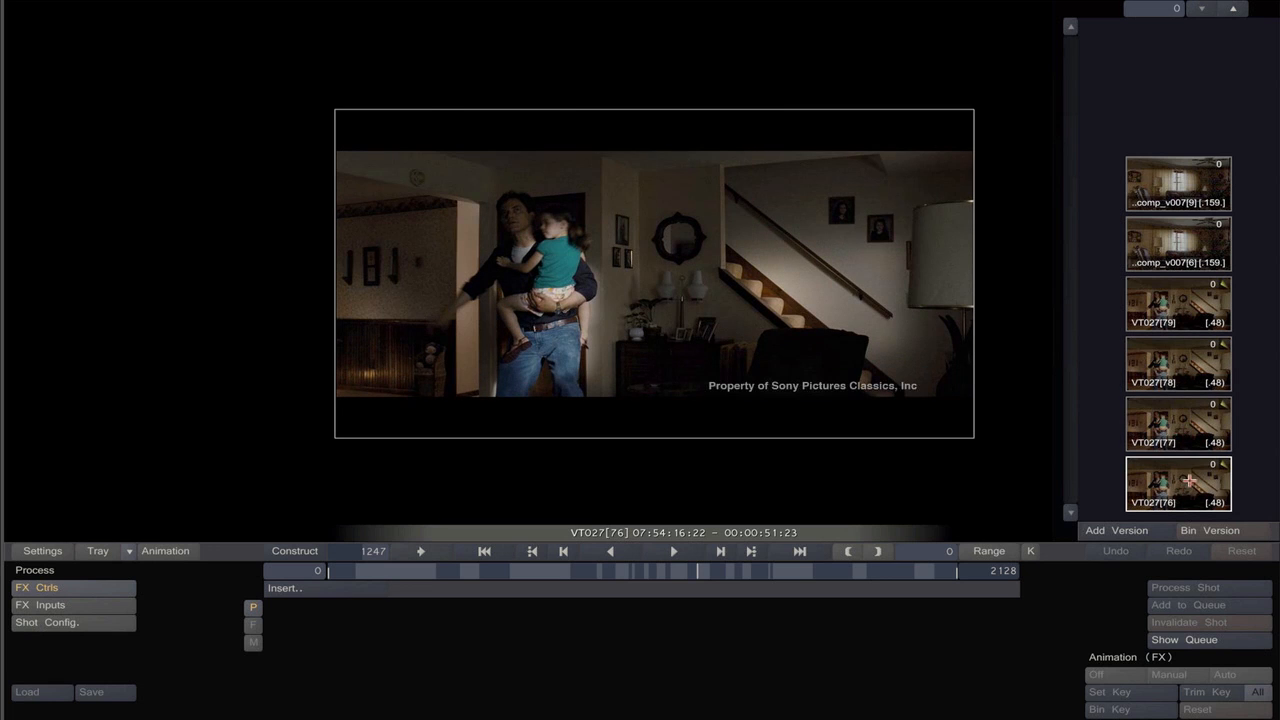
click(1184, 428)
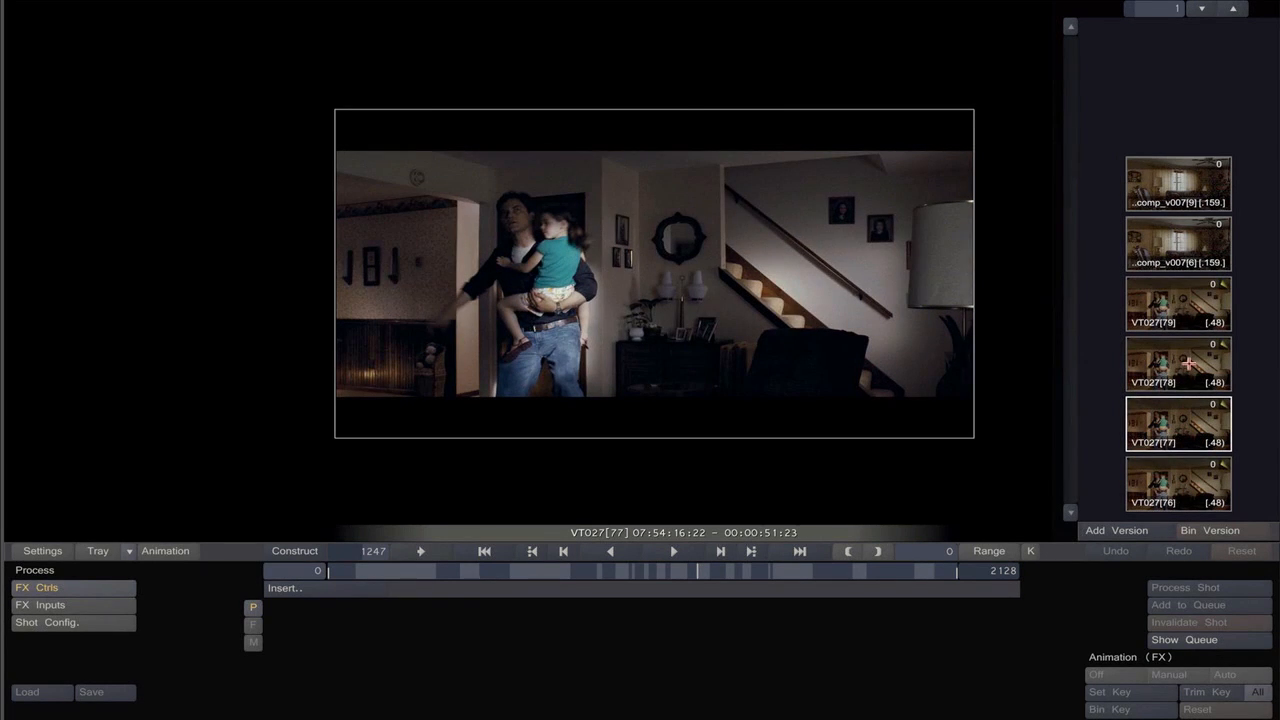
click(1188, 364)
click(1182, 313)
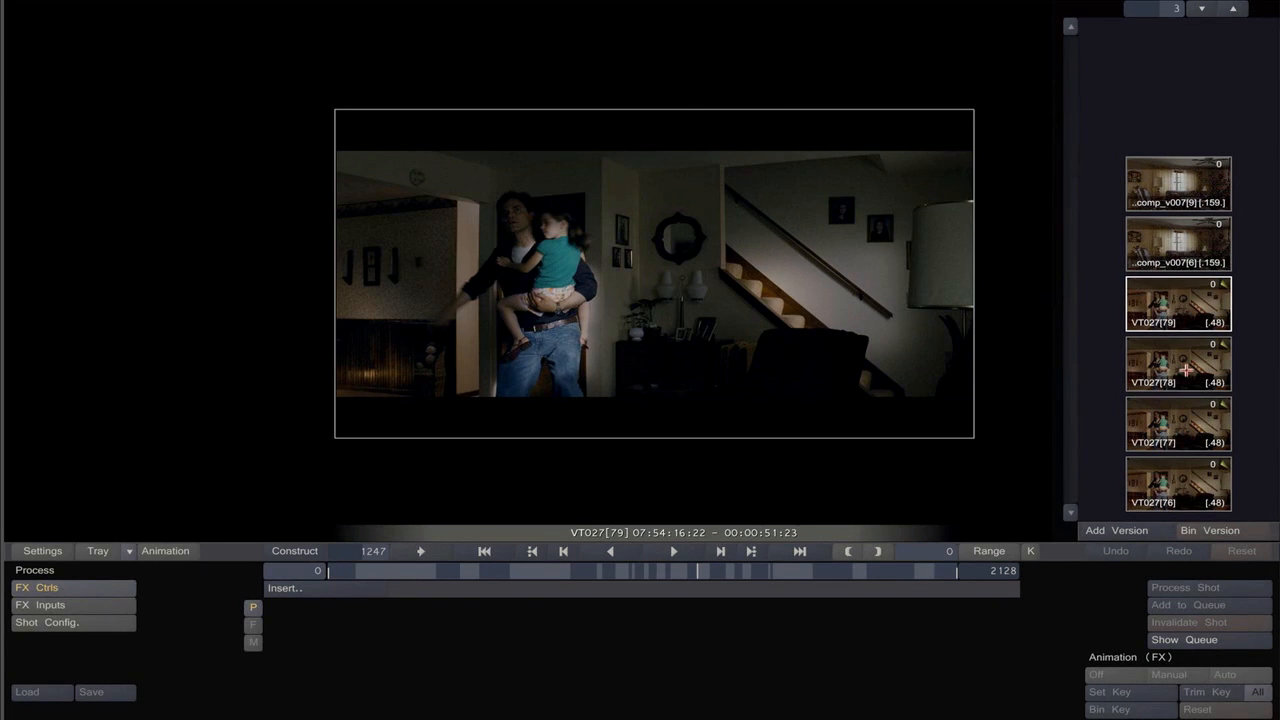
mouse_move(1185, 372)
mouse_down()
mouse_move(1176, 422)
mouse_move(1176, 356)
mouse_up()
click(1170, 488)
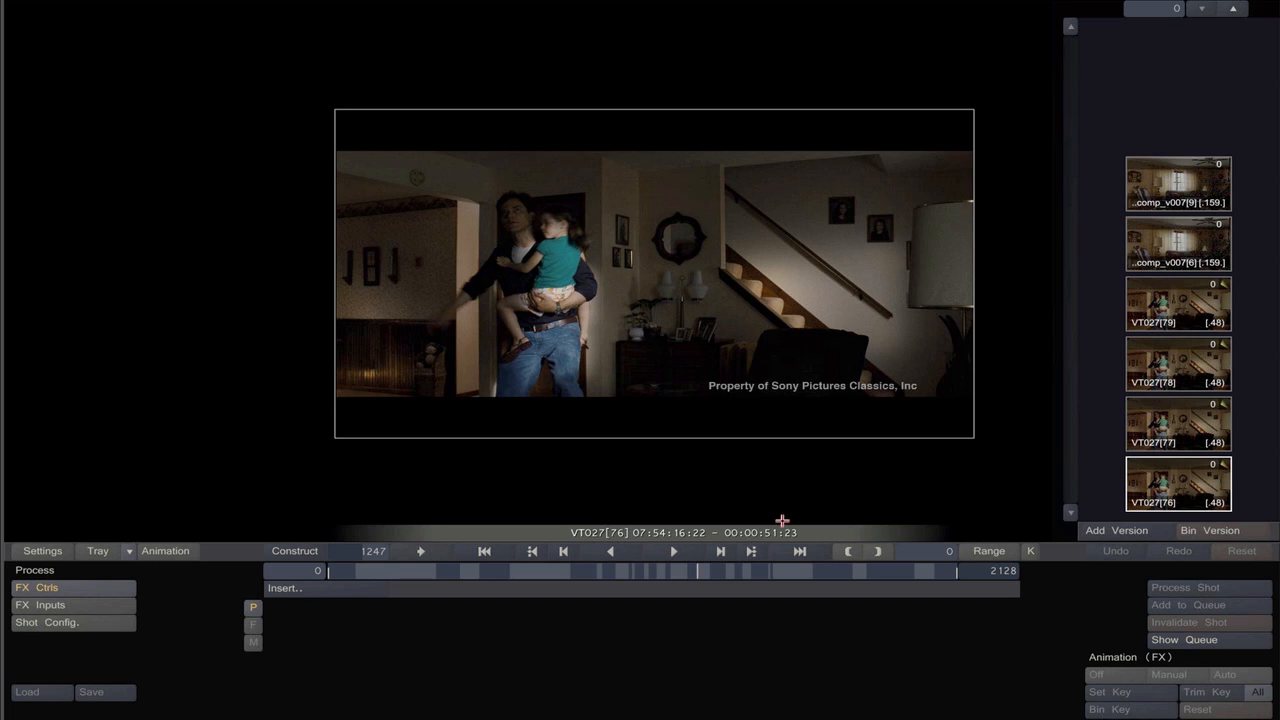
Return to the construct's first shots and switch the Webinar_clip - CC construct to its output setup.
click(283, 550)
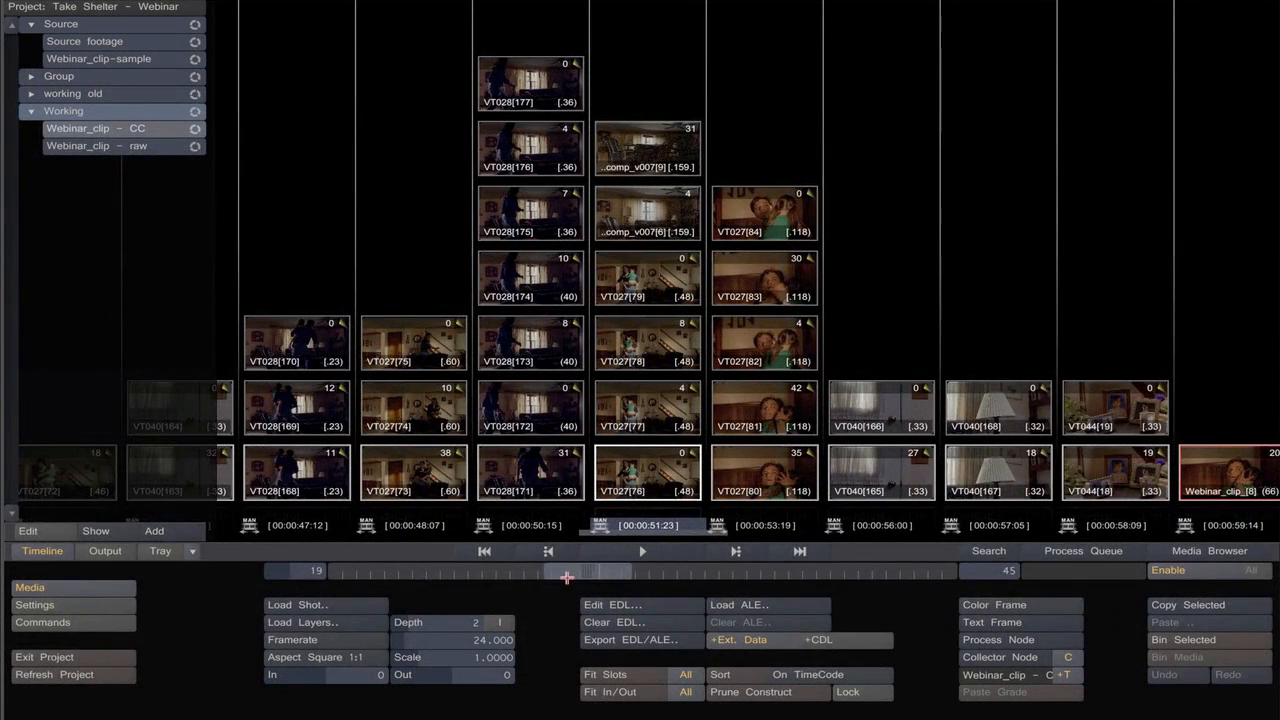
drag(566, 577, 366, 597)
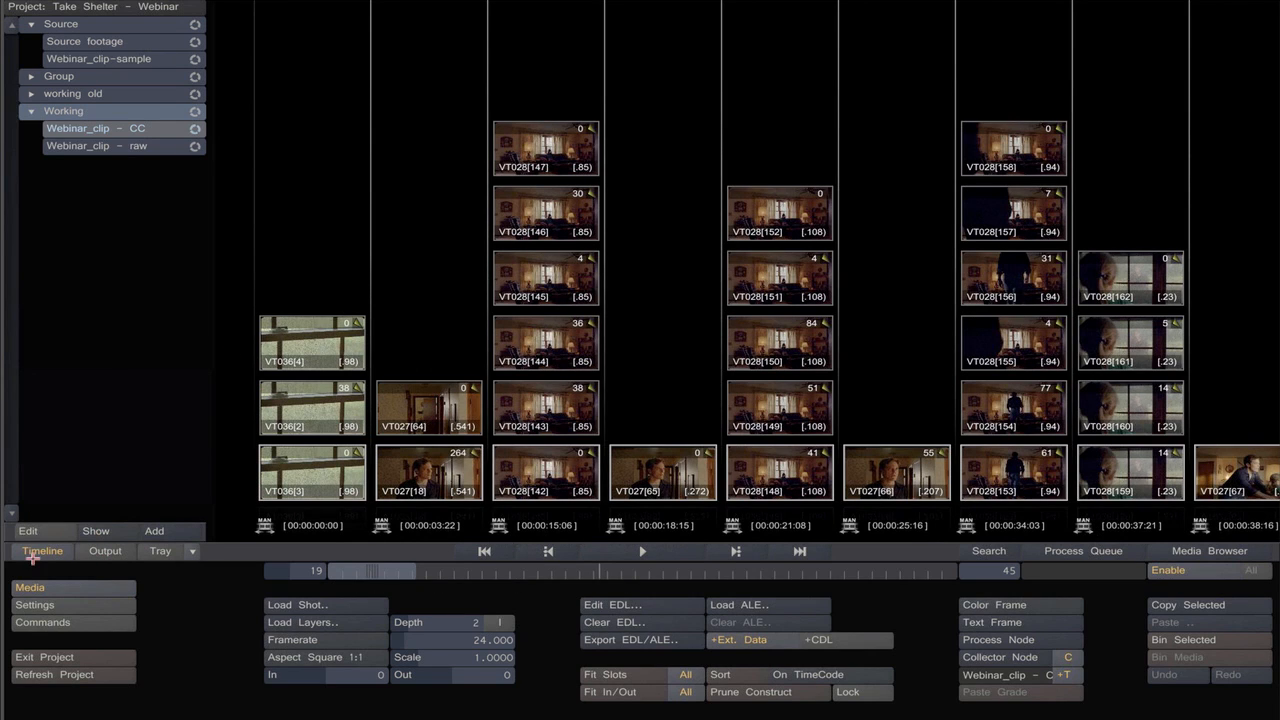
click(37, 552)
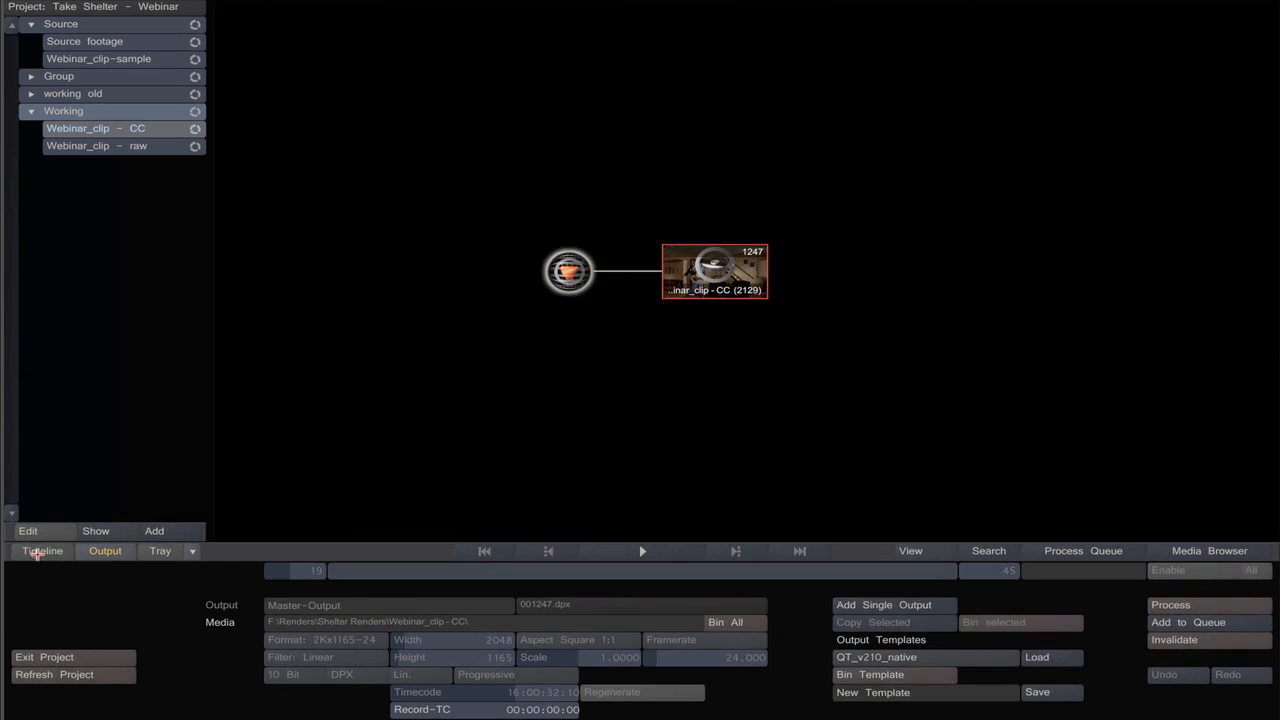
click(131, 560)
click(104, 552)
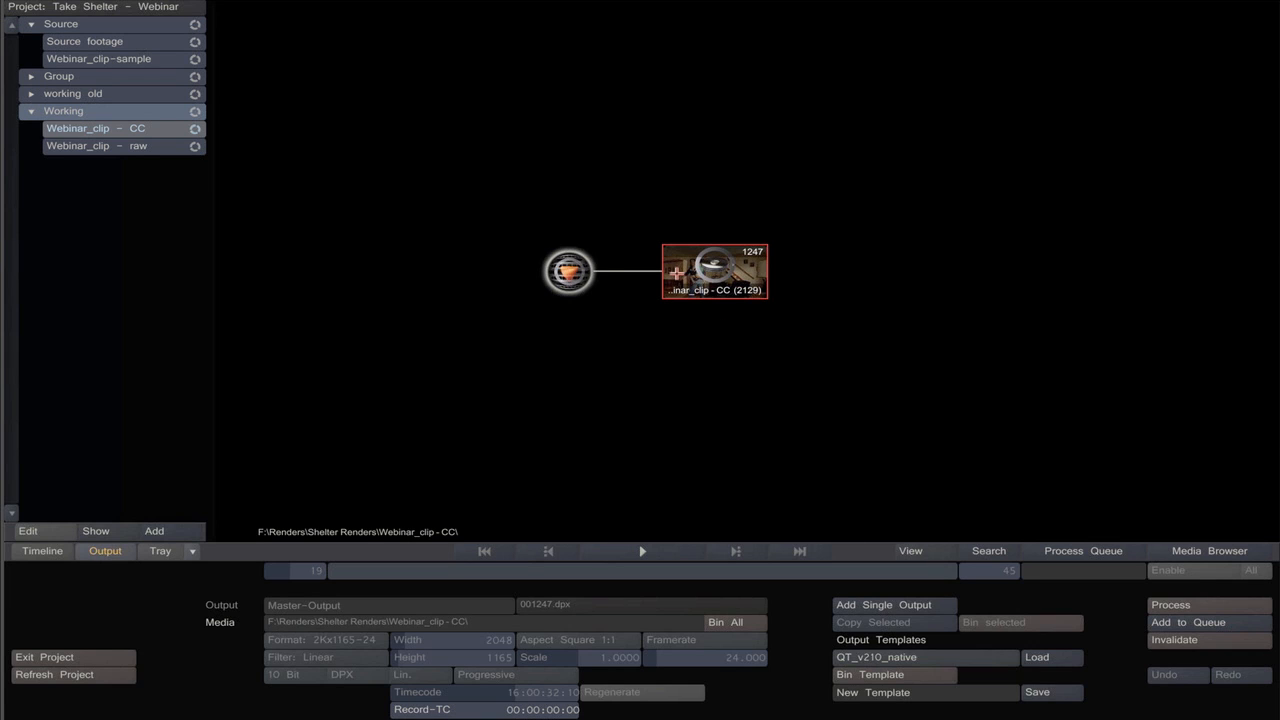
Add a single output node to the master output of Webinar_clip - CC.
click(676, 271)
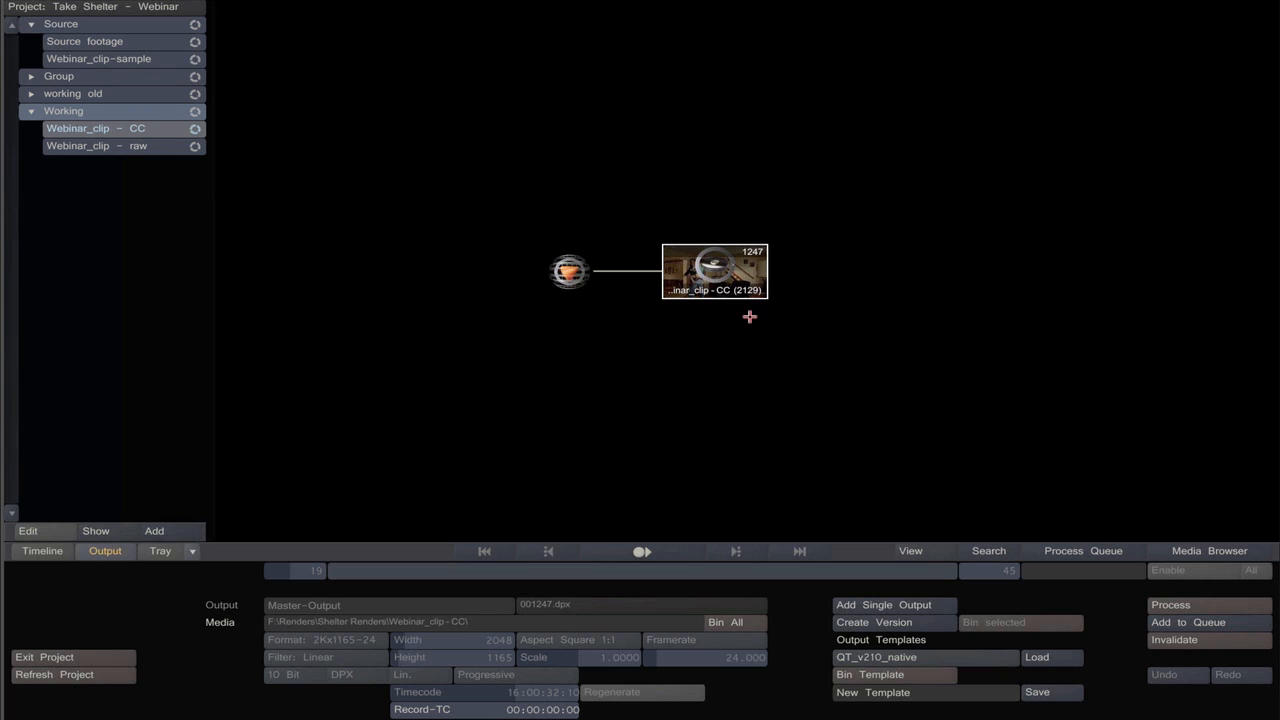
click(567, 273)
click(688, 287)
click(845, 605)
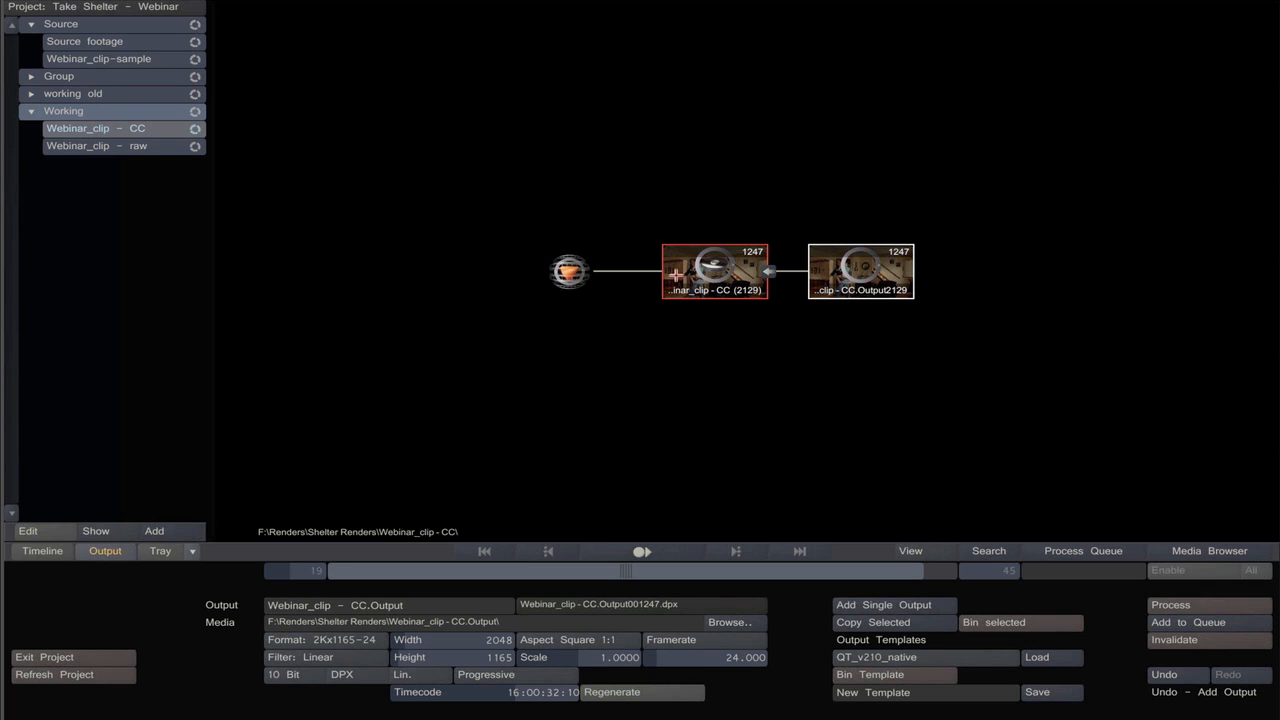
Set the new output node of Webinar_clip - CC to the Tiff file format at 16 Bit (i).
click(695, 292)
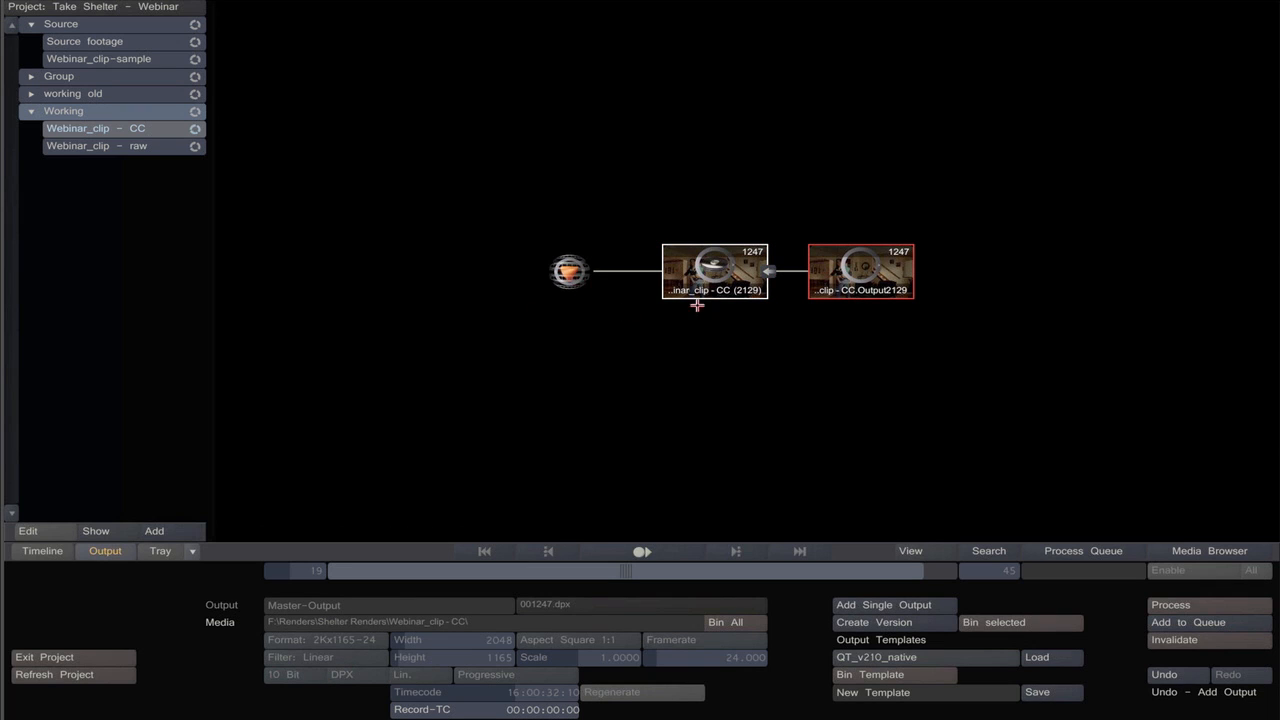
click(822, 280)
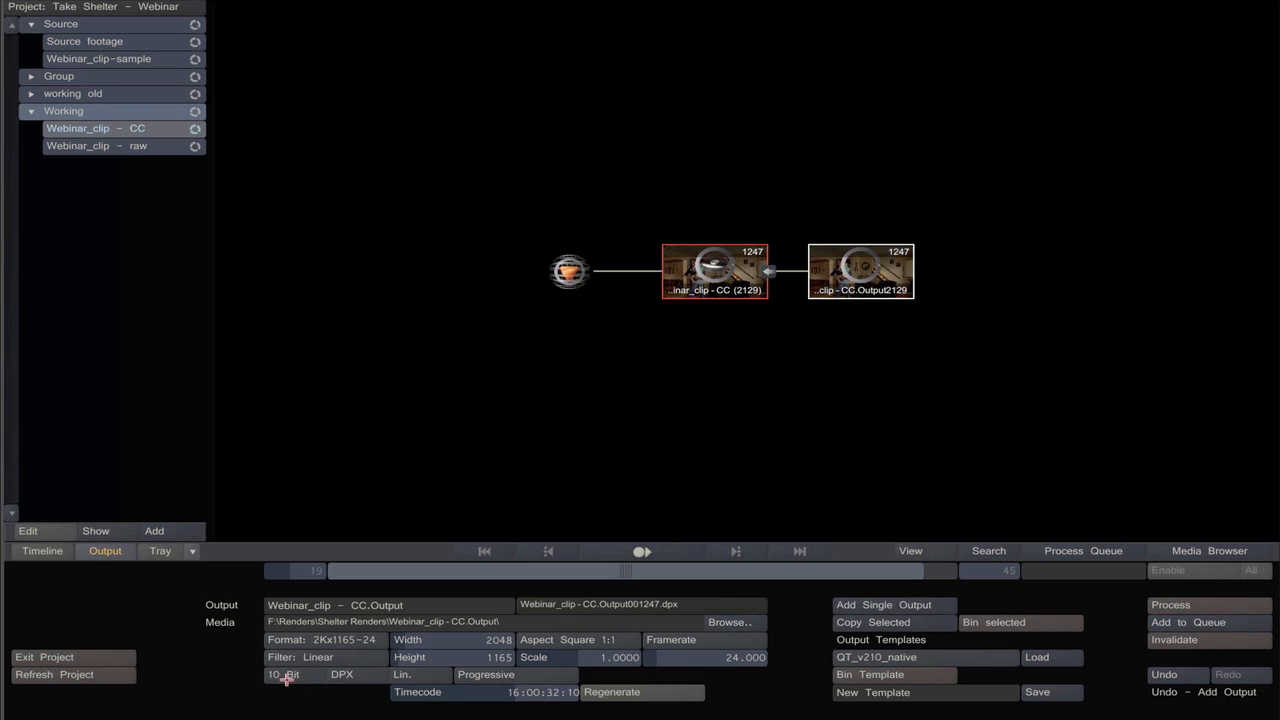
click(340, 675)
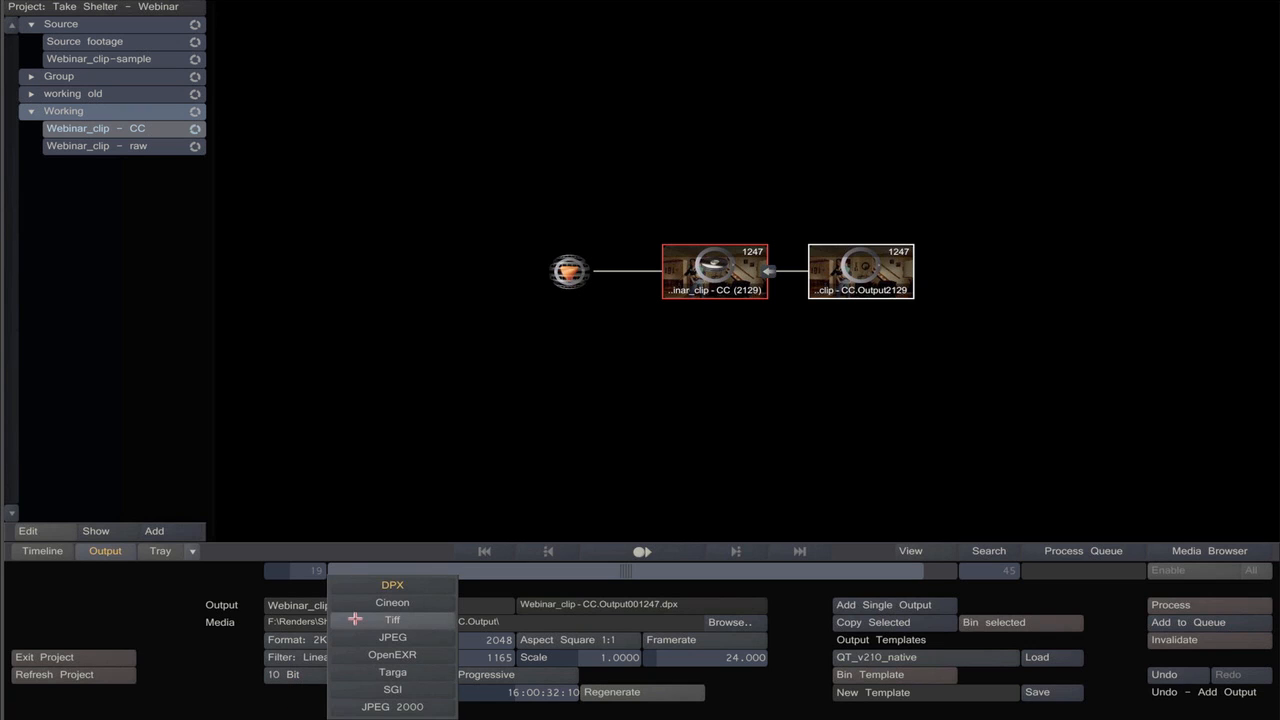
click(386, 619)
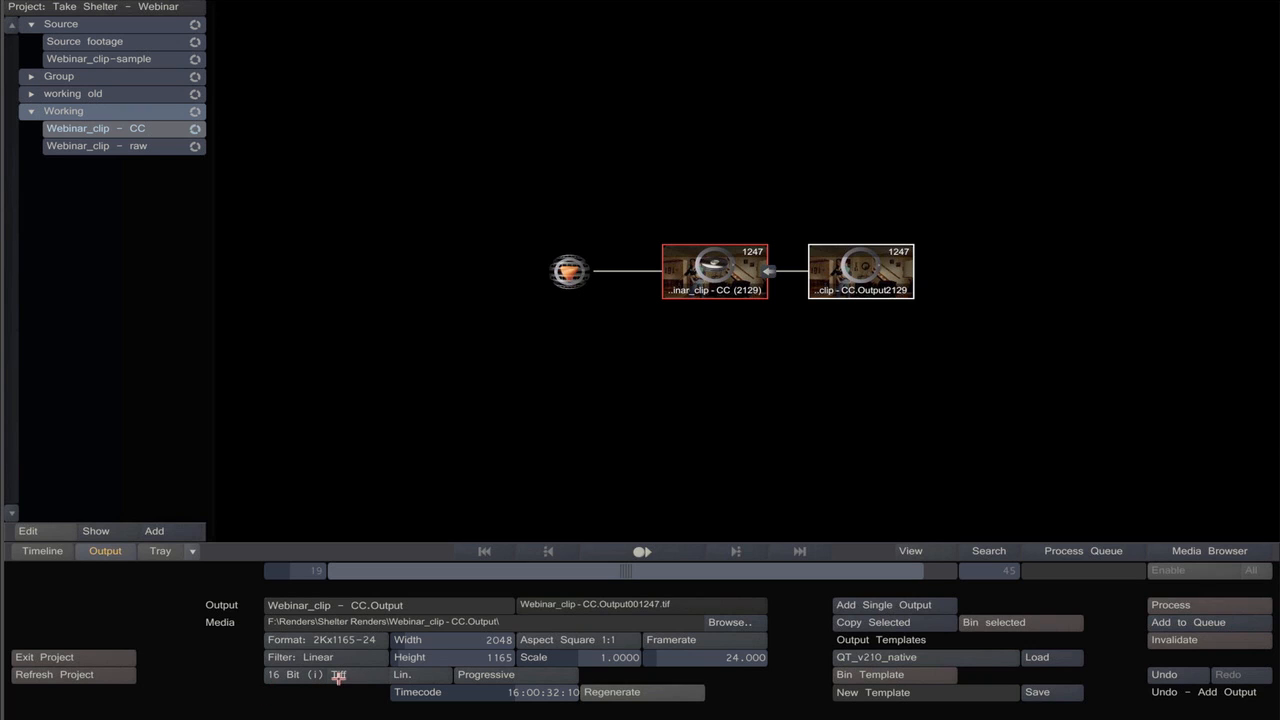
click(279, 676)
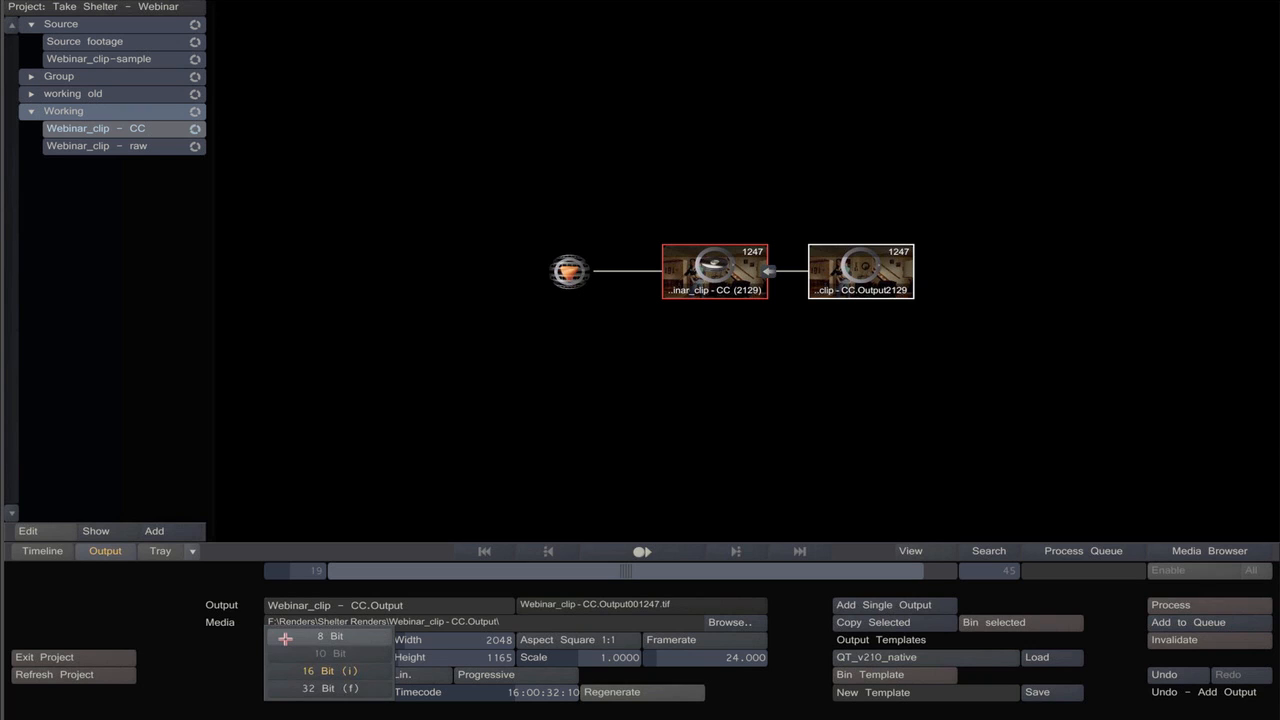
click(285, 637)
click(289, 676)
click(298, 688)
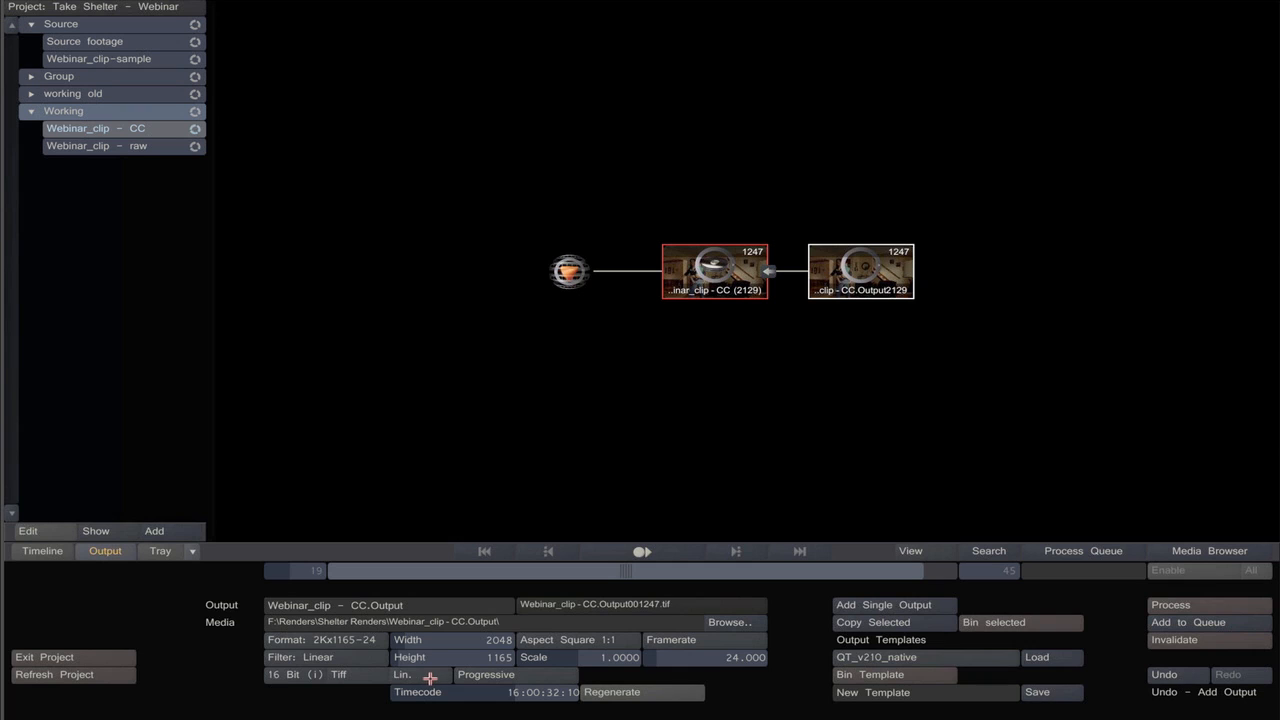
Set the Tiff output's resize filter to Lanczos and its format to HD 1080-24.
click(334, 657)
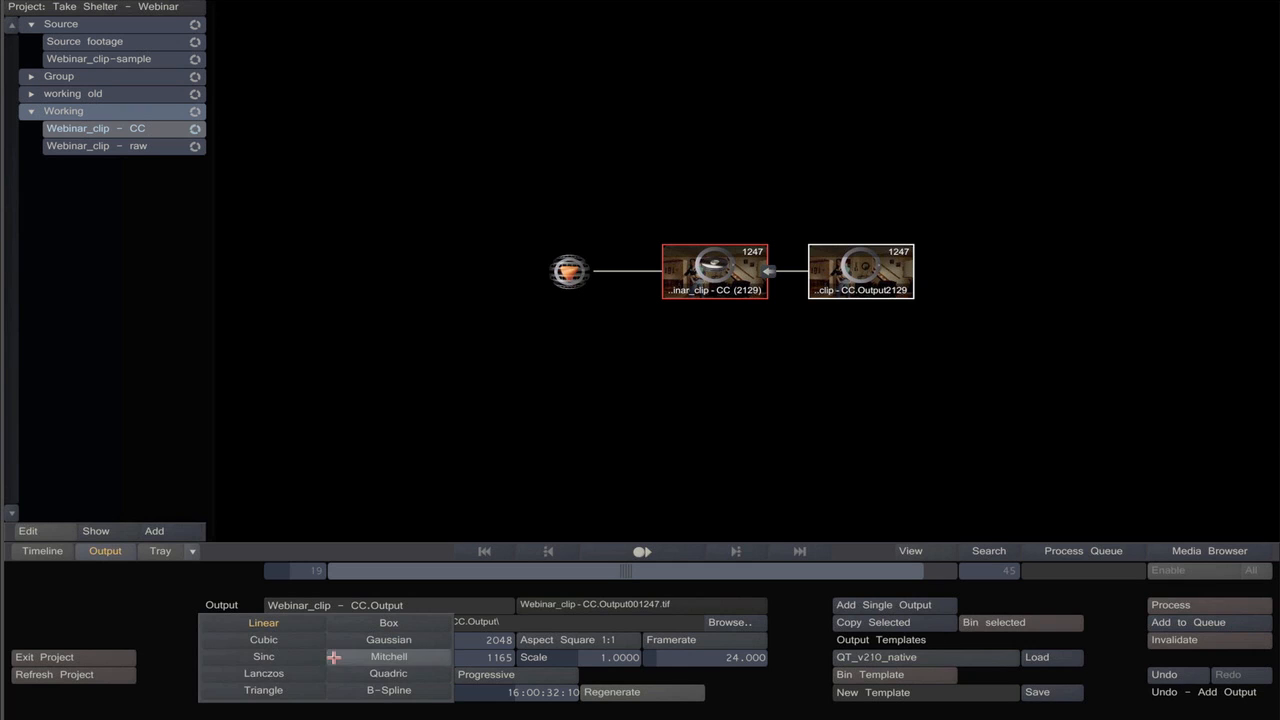
click(240, 675)
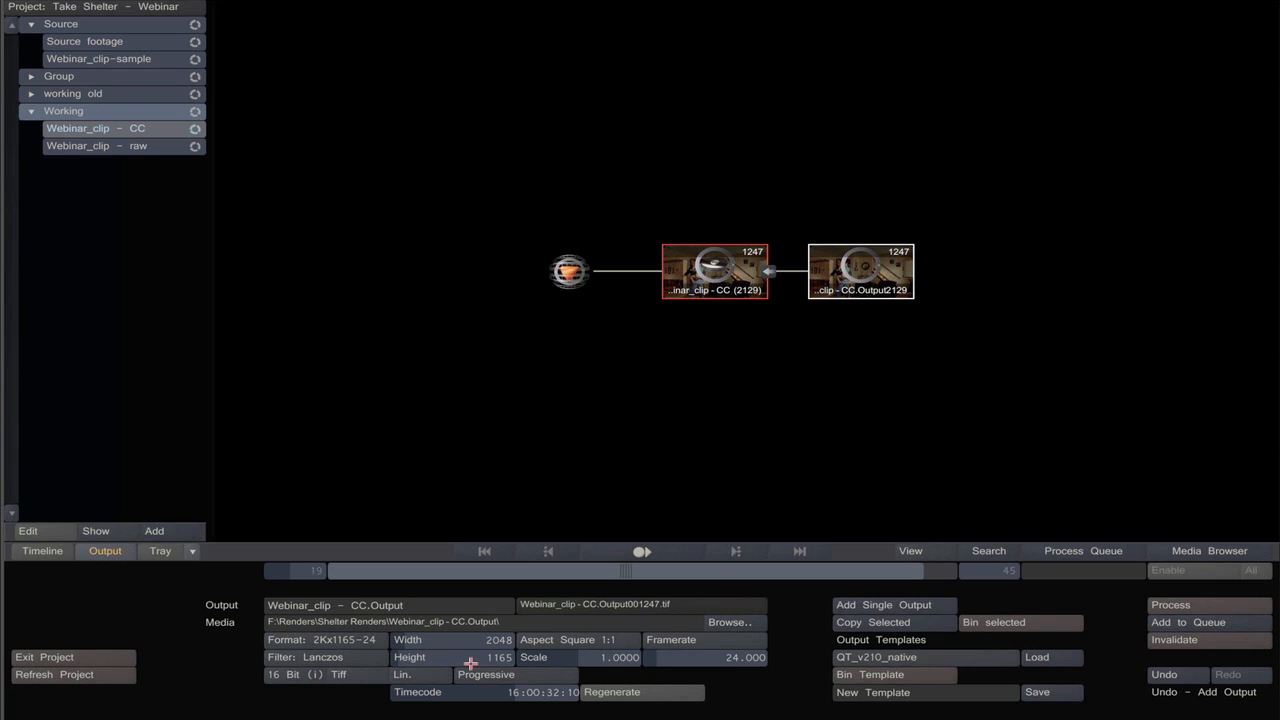
click(353, 643)
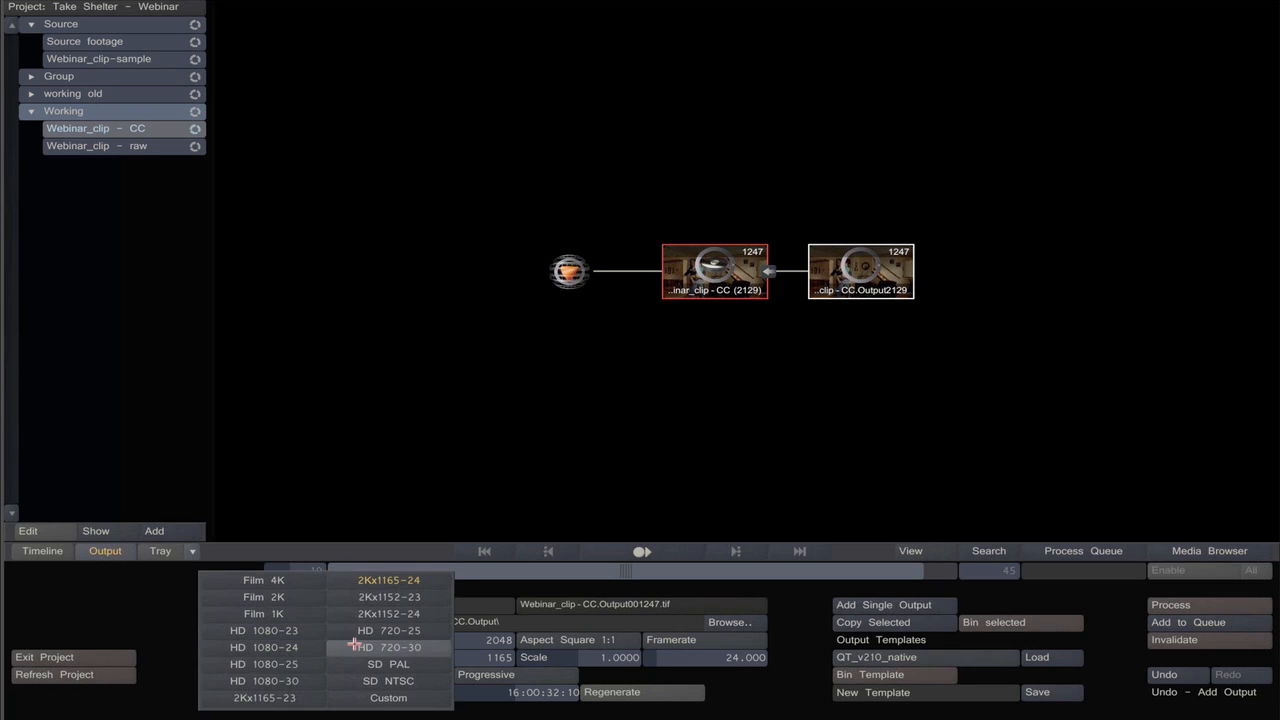
click(226, 648)
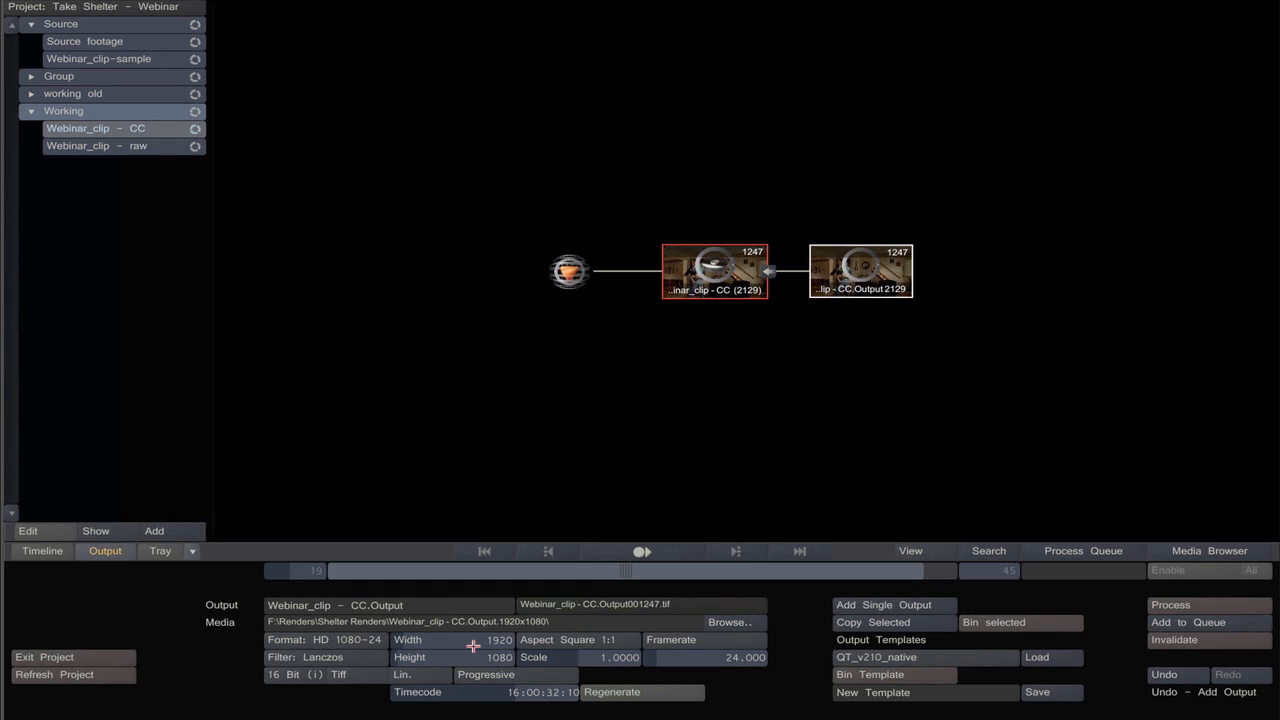
Add a second single output to the master output, compare its settings with the Tiff output, and open it for processing.
click(737, 277)
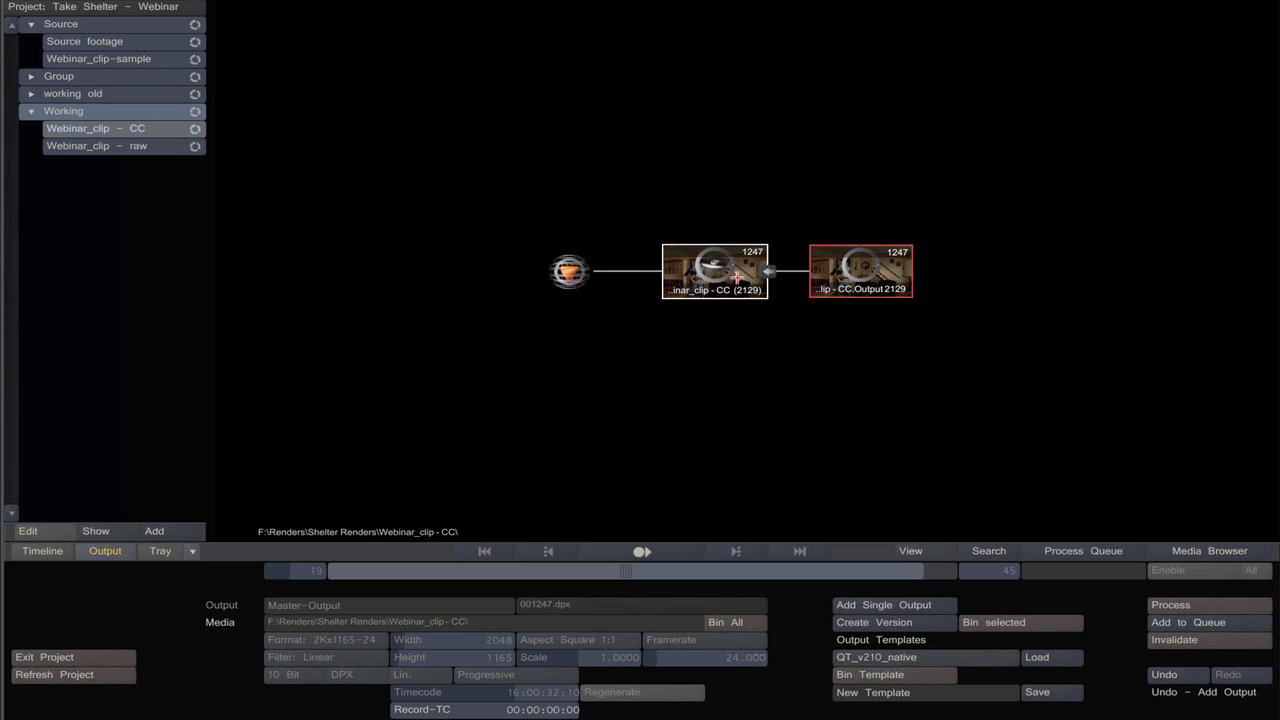
click(855, 606)
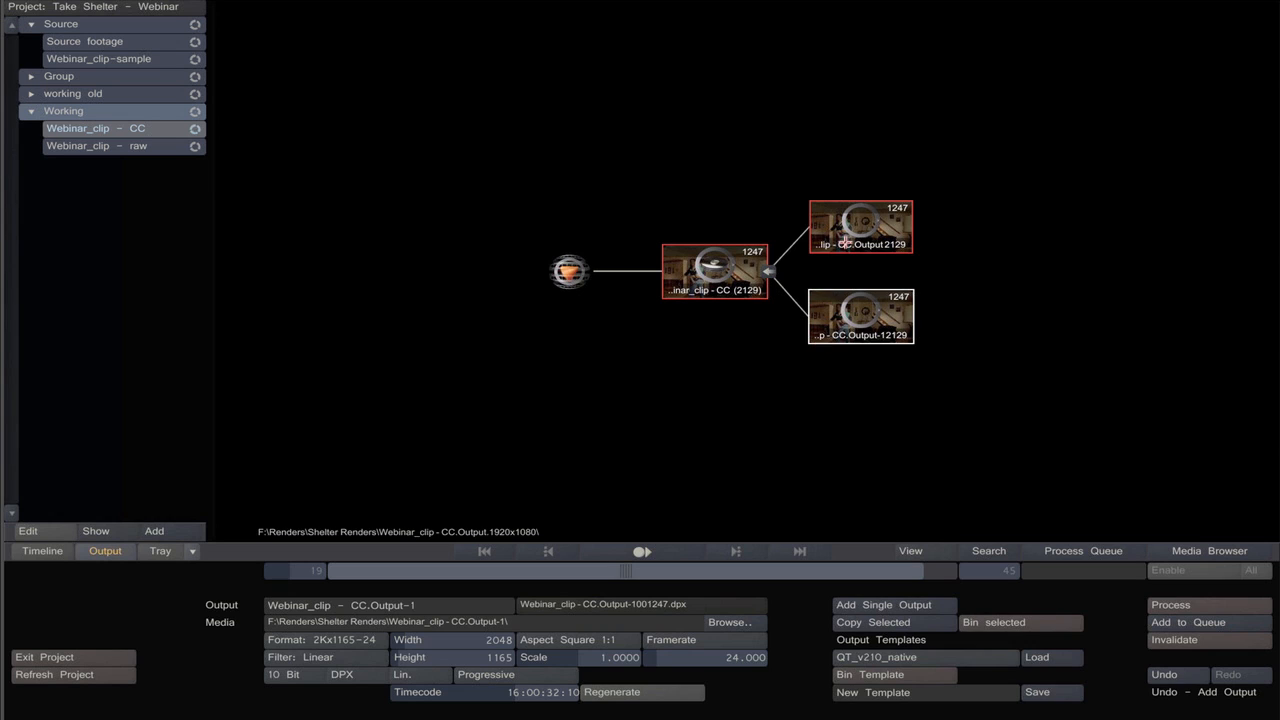
click(827, 233)
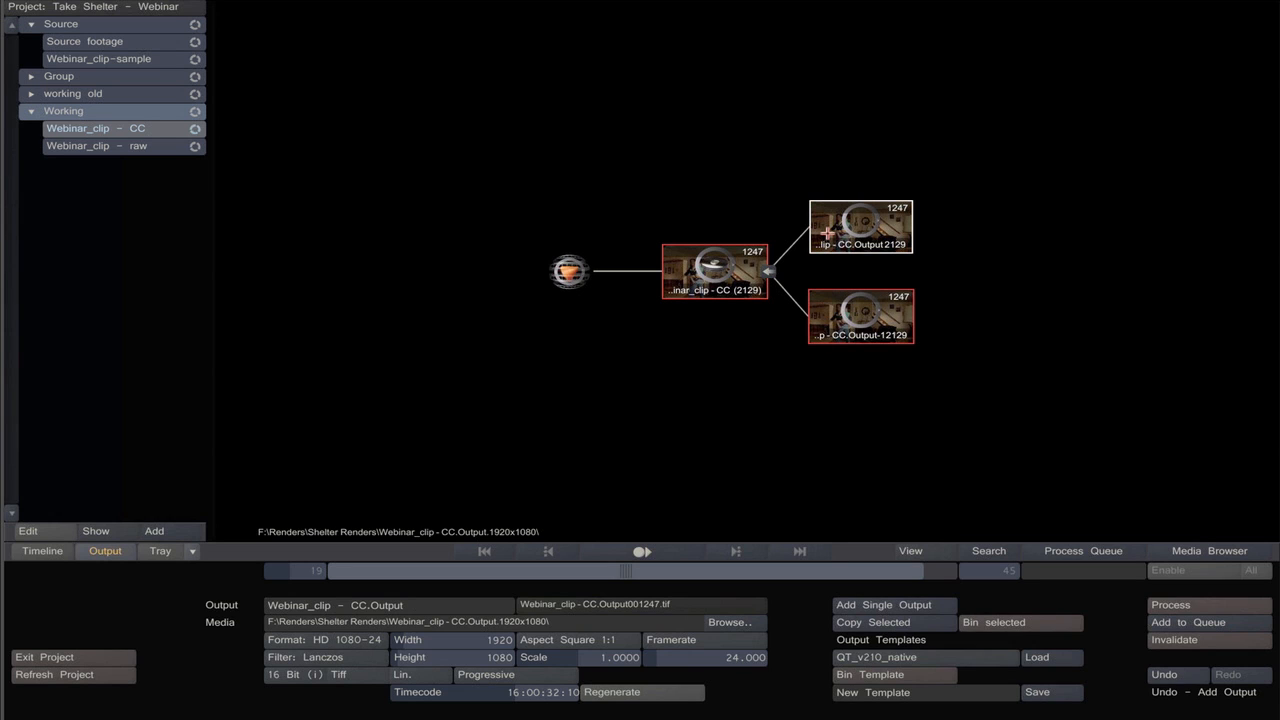
click(830, 324)
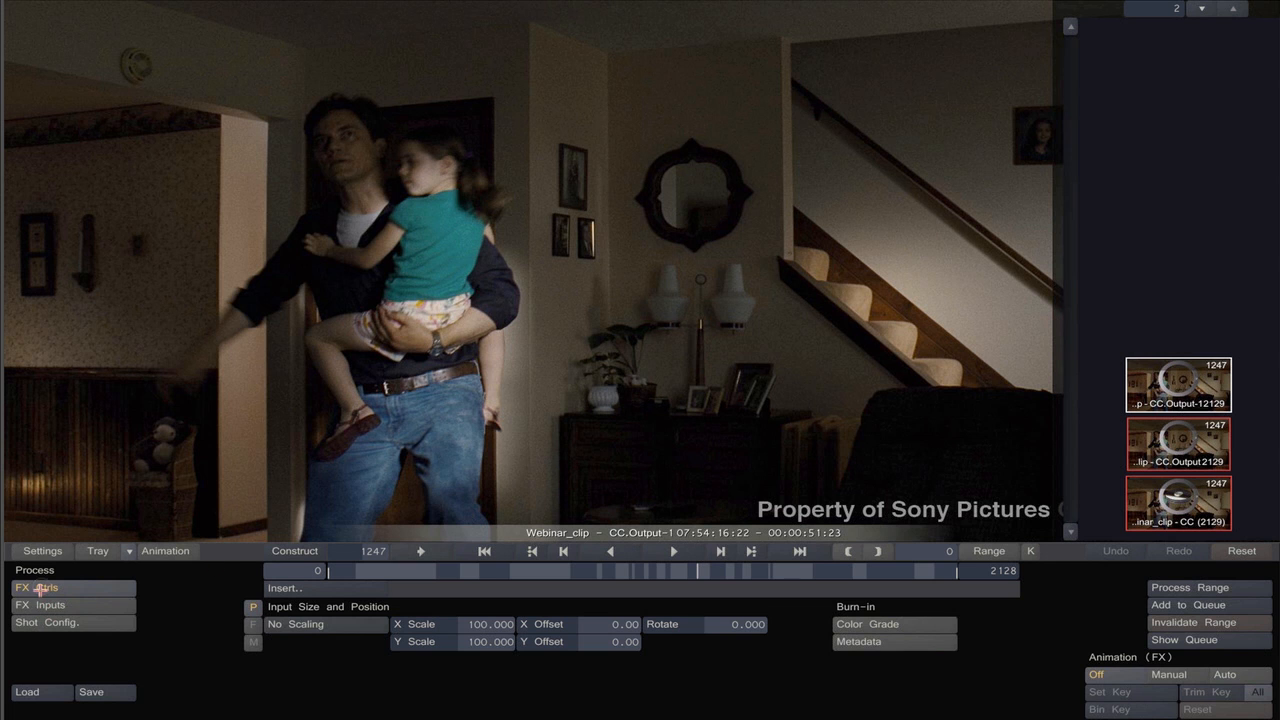
Insert the Assimilate native QuickTime-Export plugin on top of the second output.
click(281, 588)
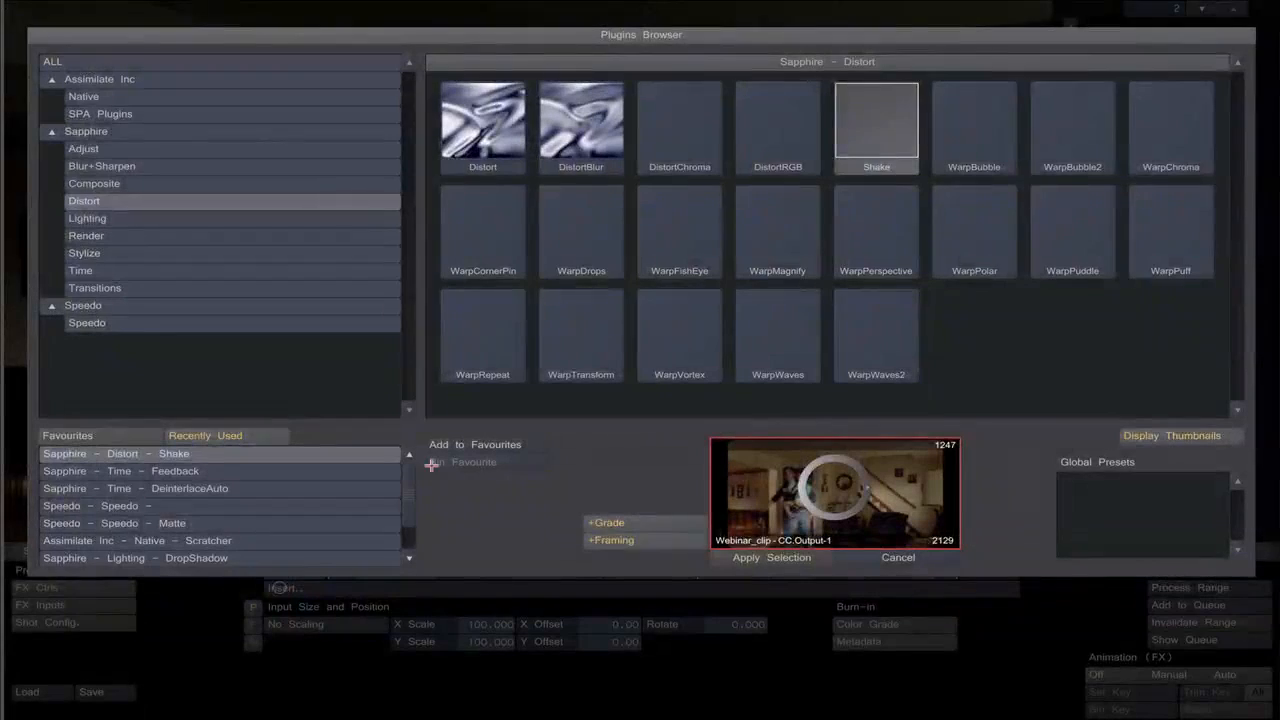
click(83, 96)
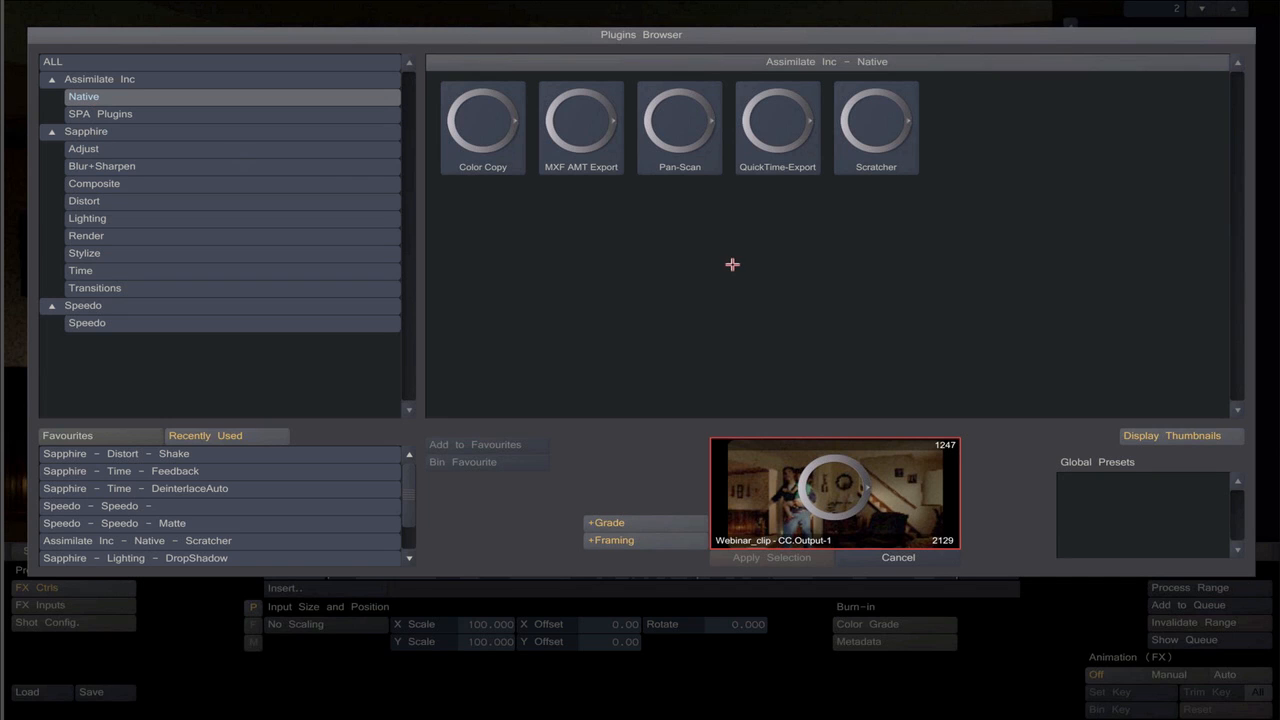
click(767, 127)
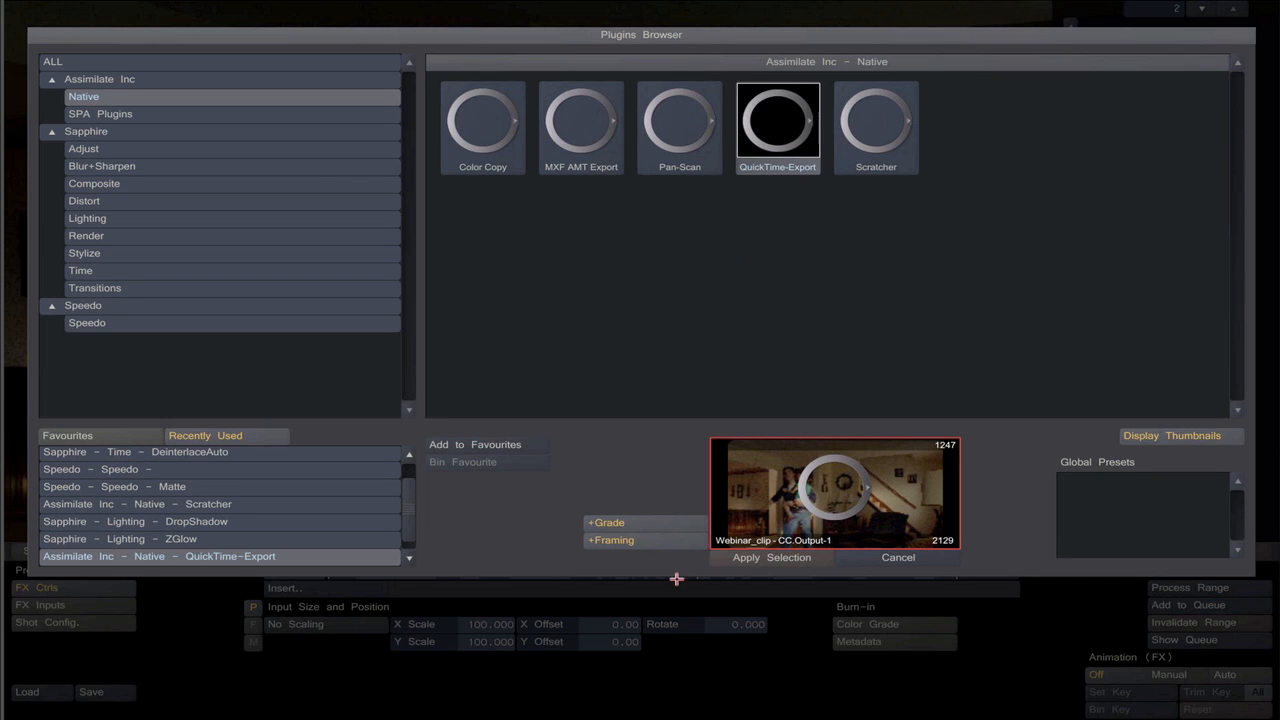
click(735, 560)
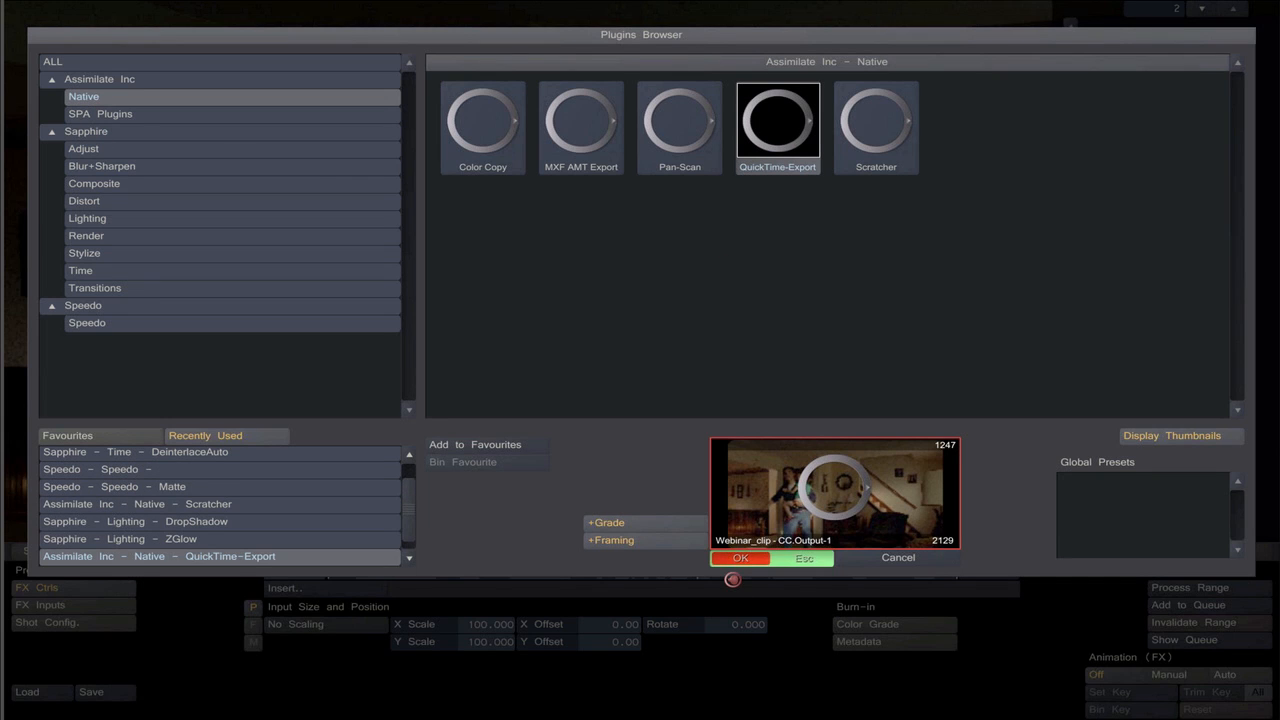
click(737, 560)
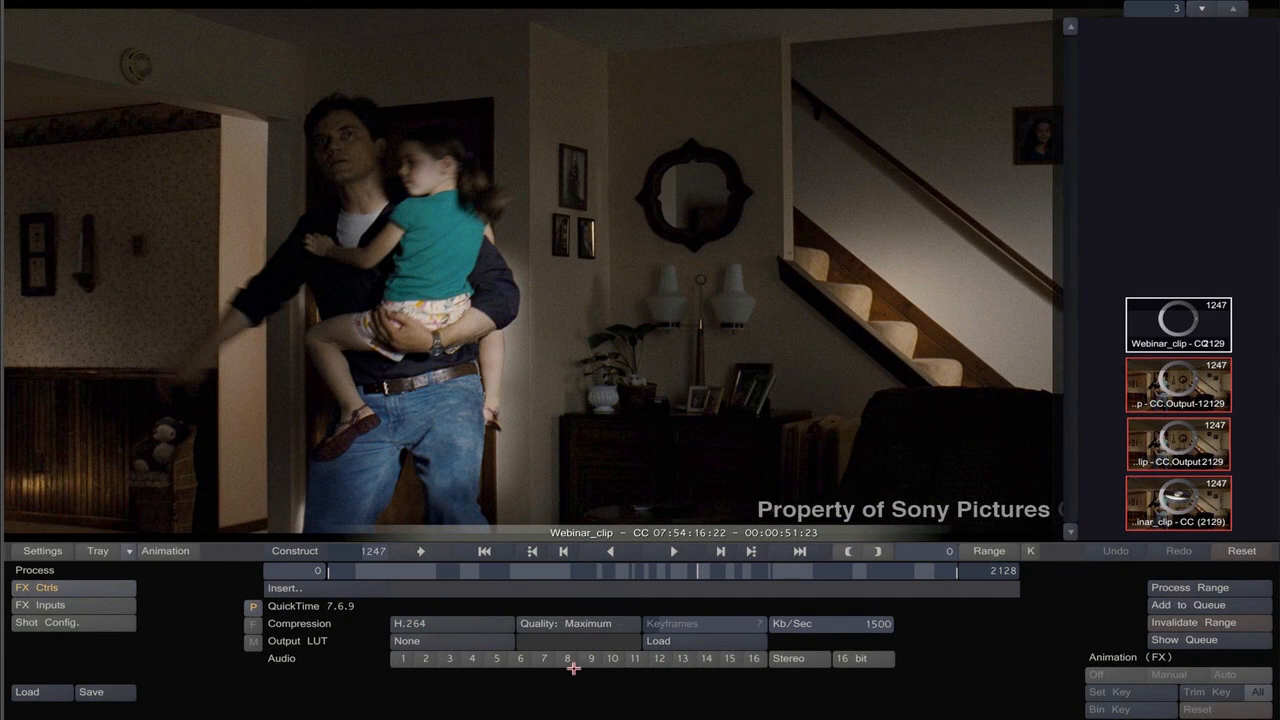
Set the QuickTime export's compression to AJA 10-bit RGB and return to the construct's timeline.
click(434, 621)
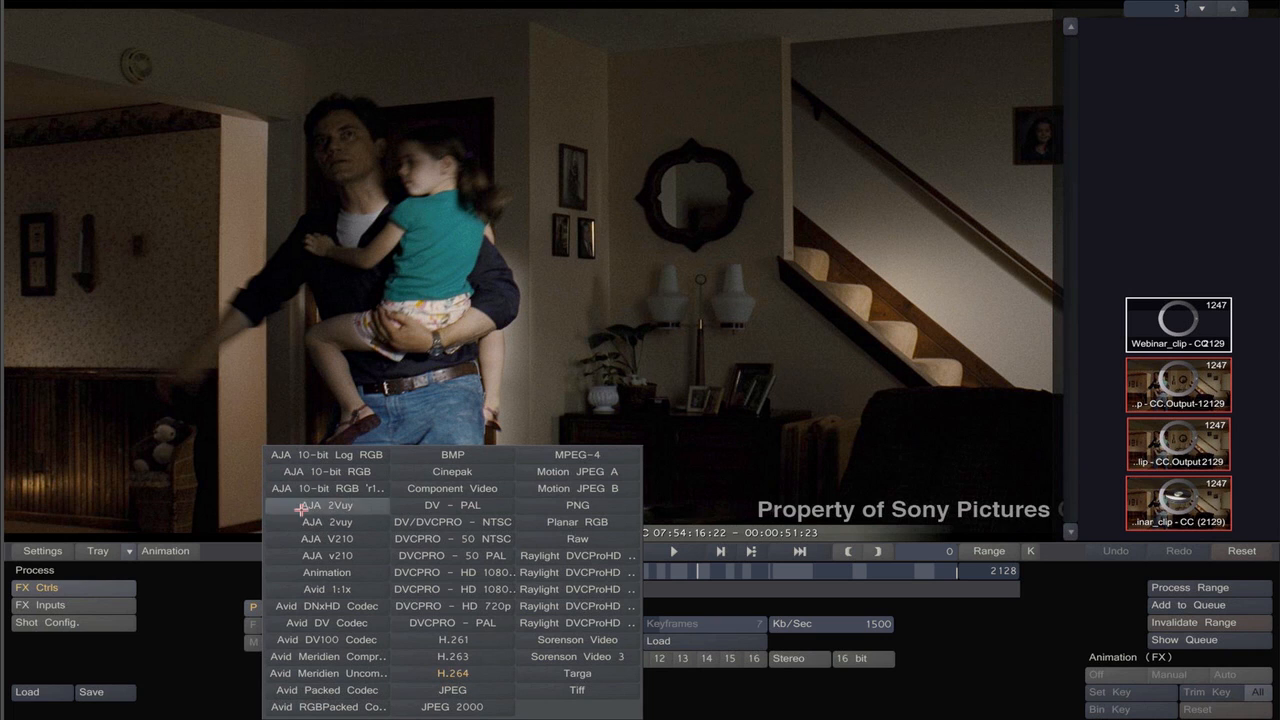
click(302, 471)
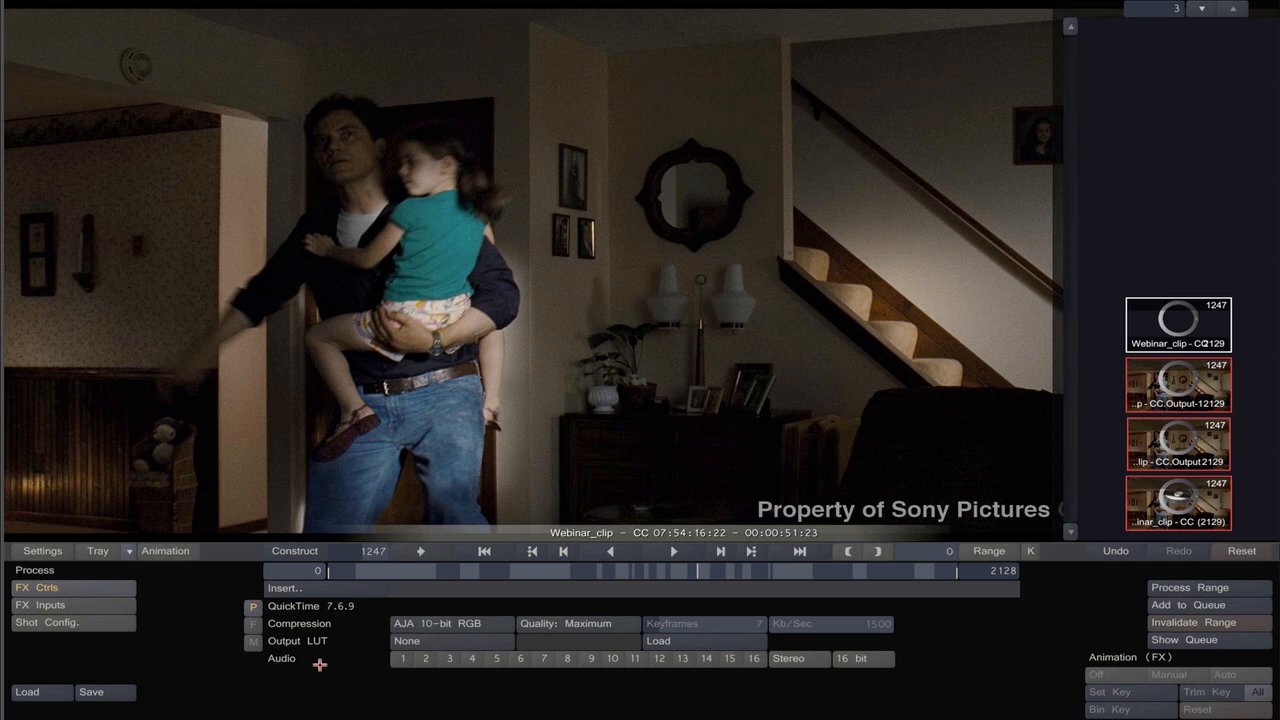
click(285, 551)
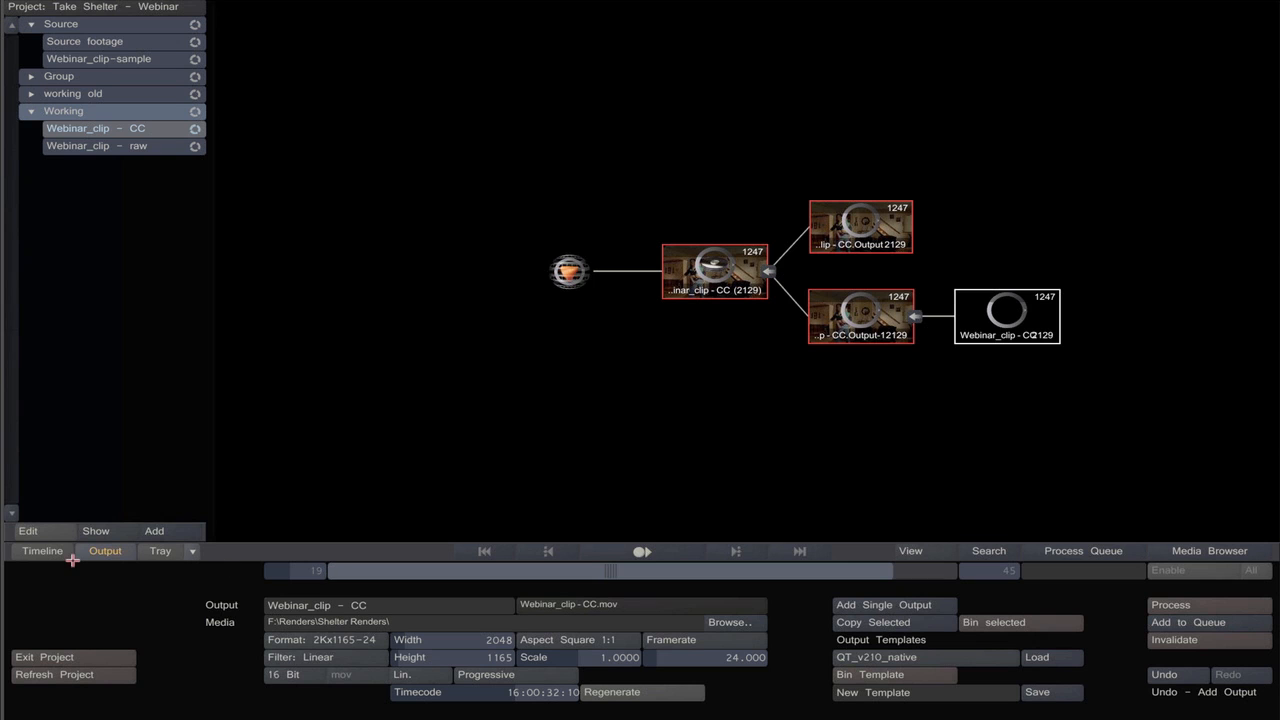
click(42, 553)
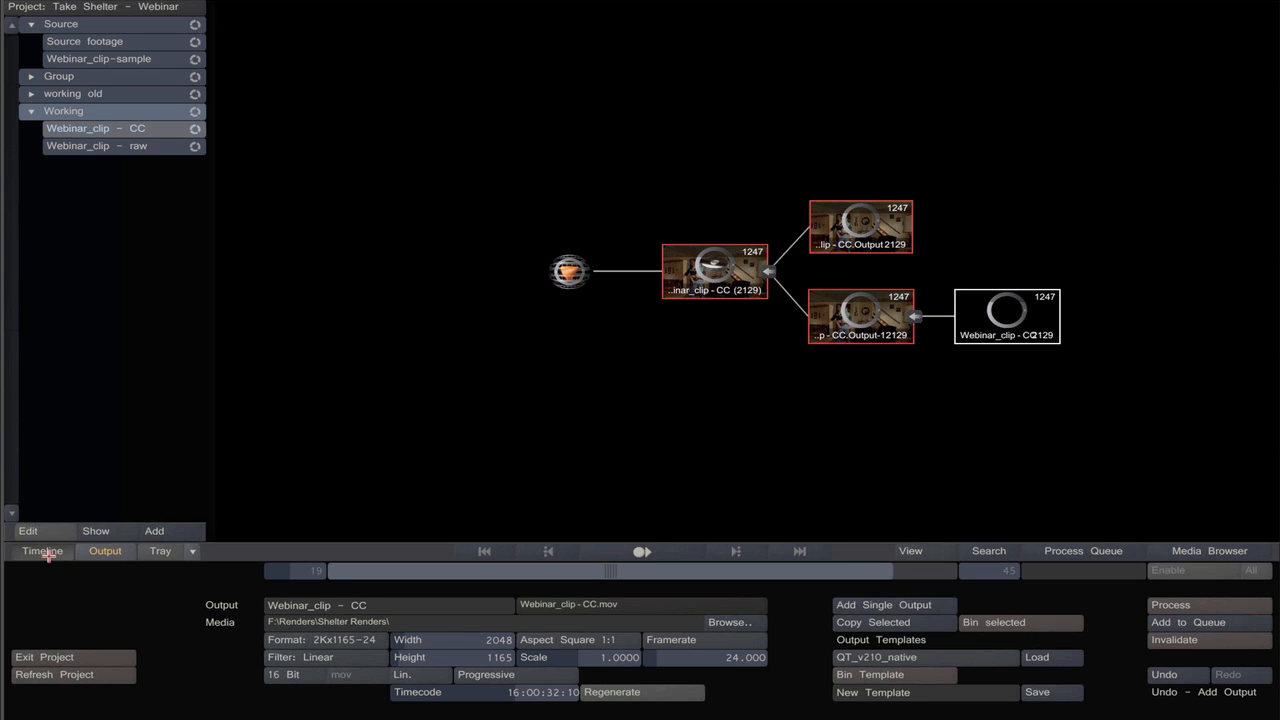
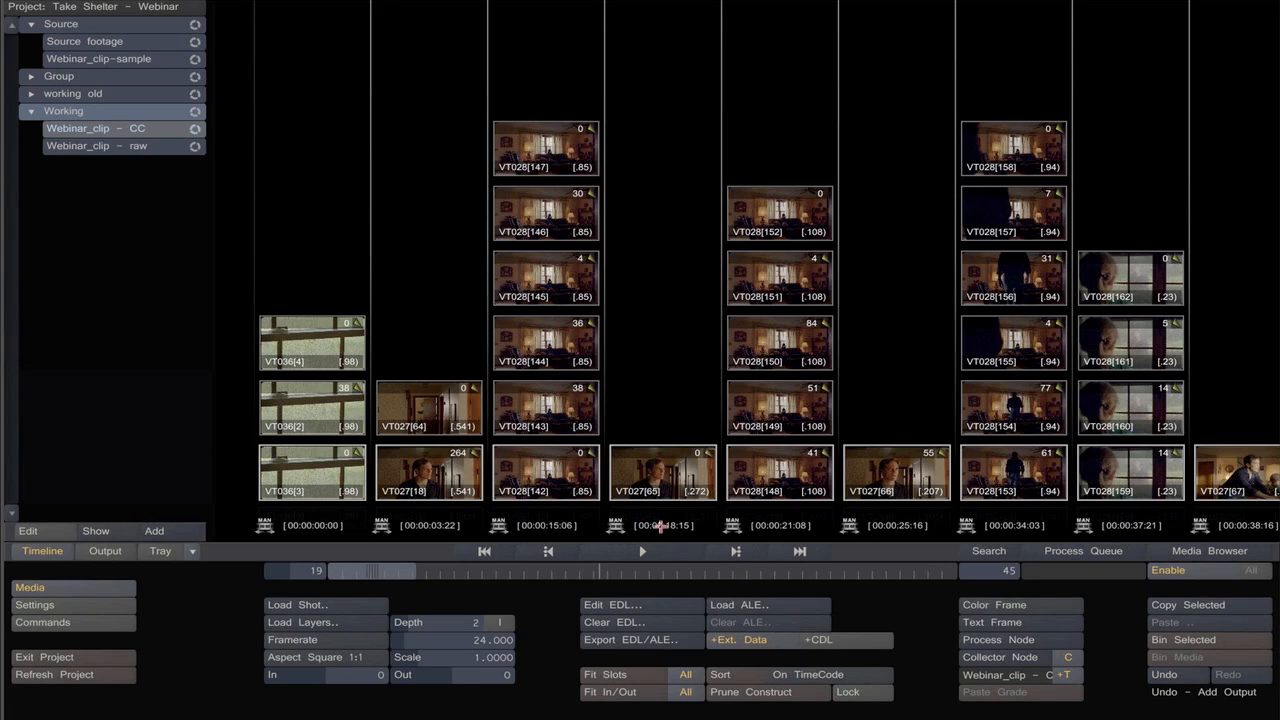
Open the shot VT027[65] in the 00:00:18:15 slot for grading in the Matrix.
click(660, 525)
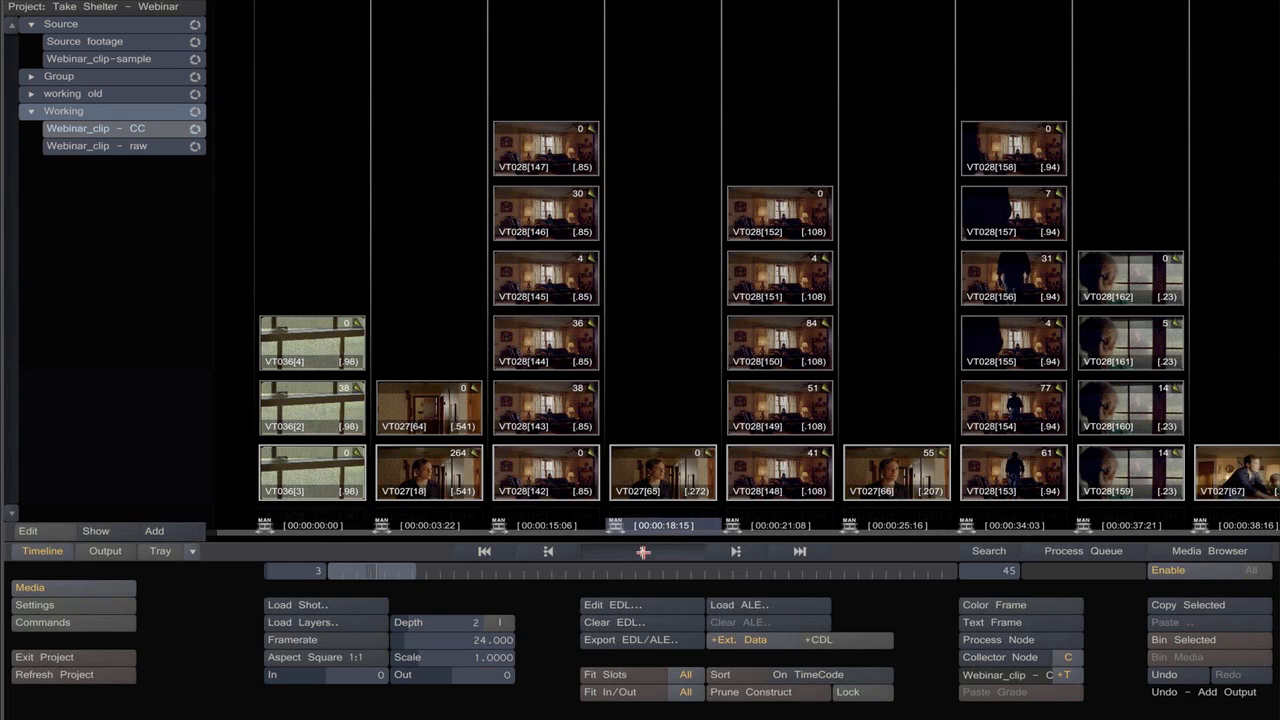
click(643, 551)
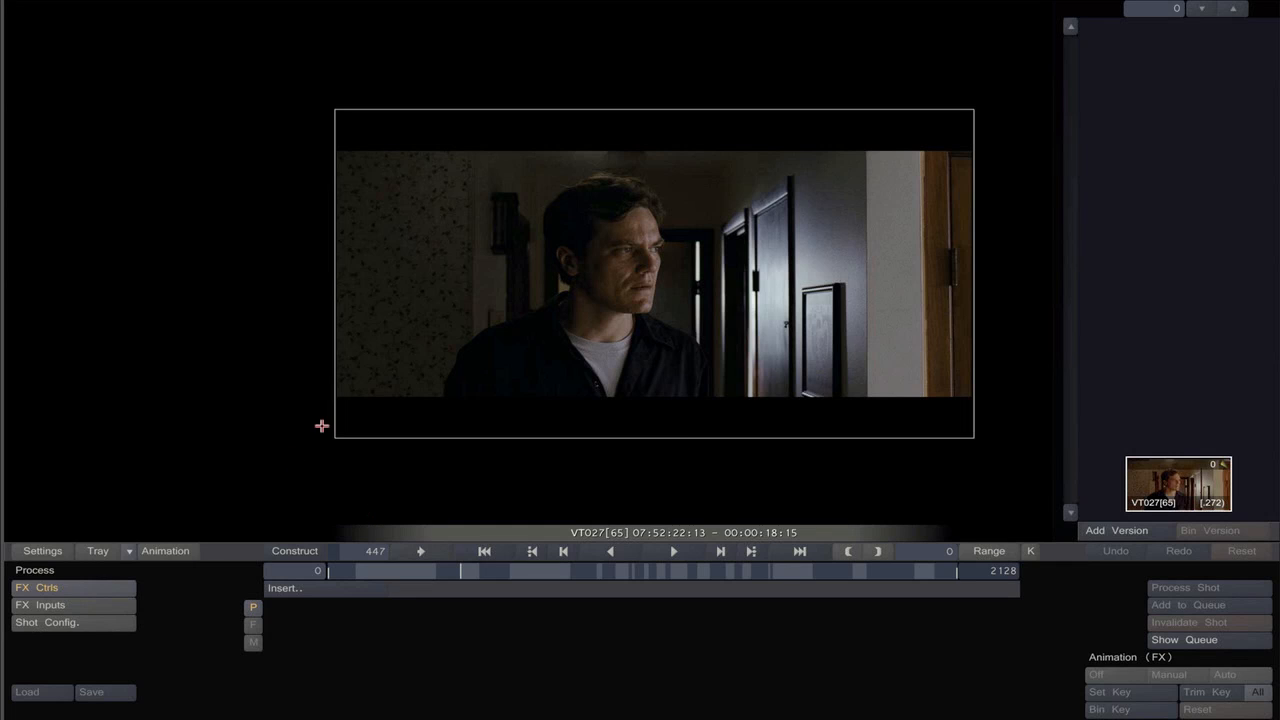
right_click(201, 403)
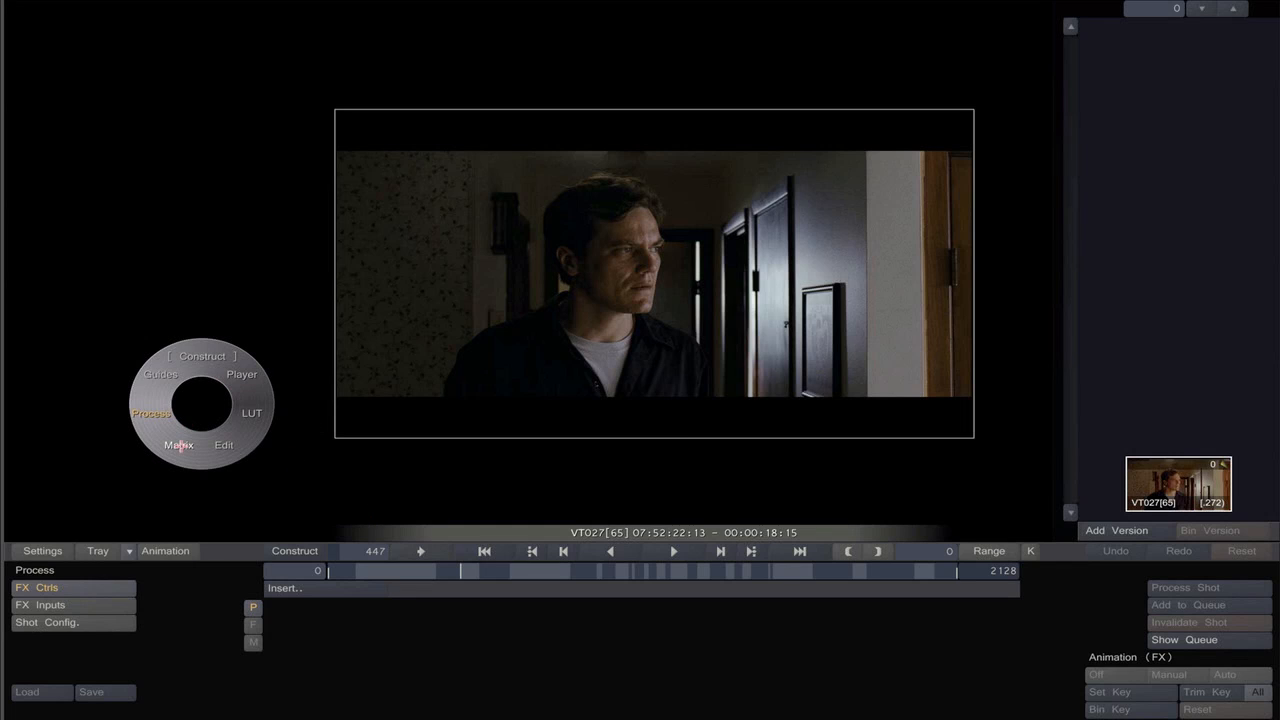
click(178, 446)
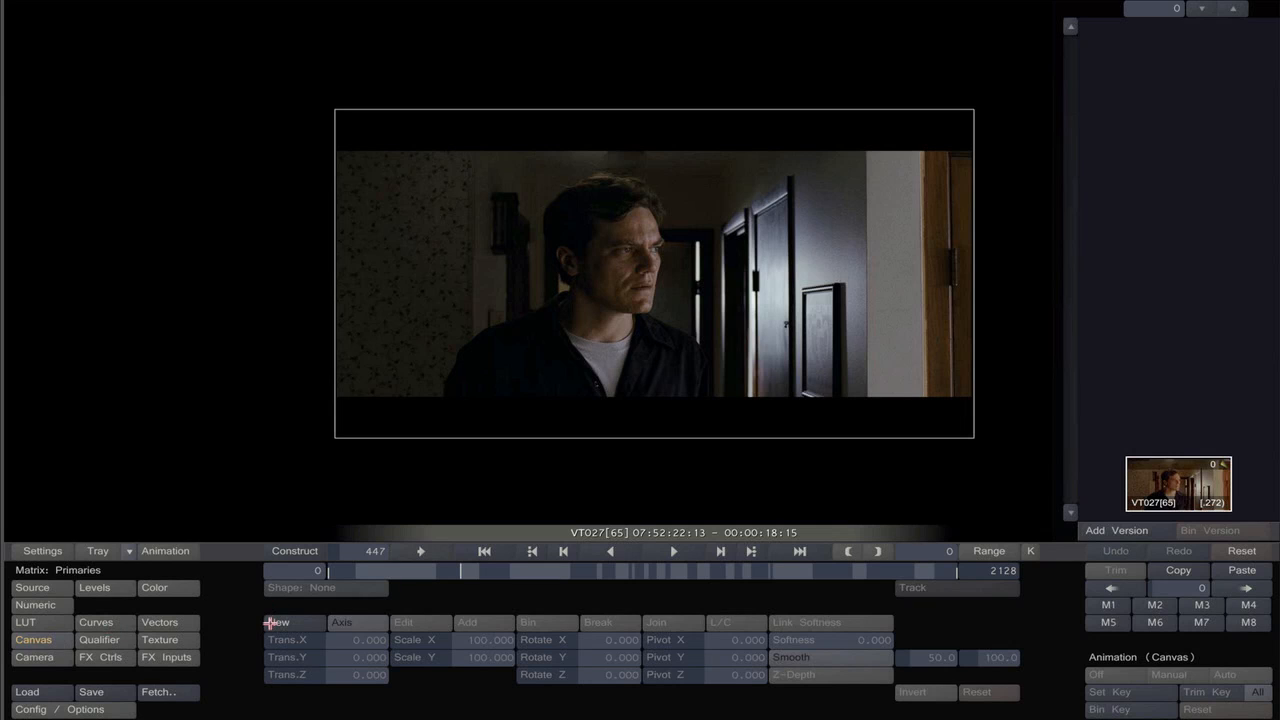
Create a new scaffold with a closed free-form shape of seven points around the man's head.
click(273, 622)
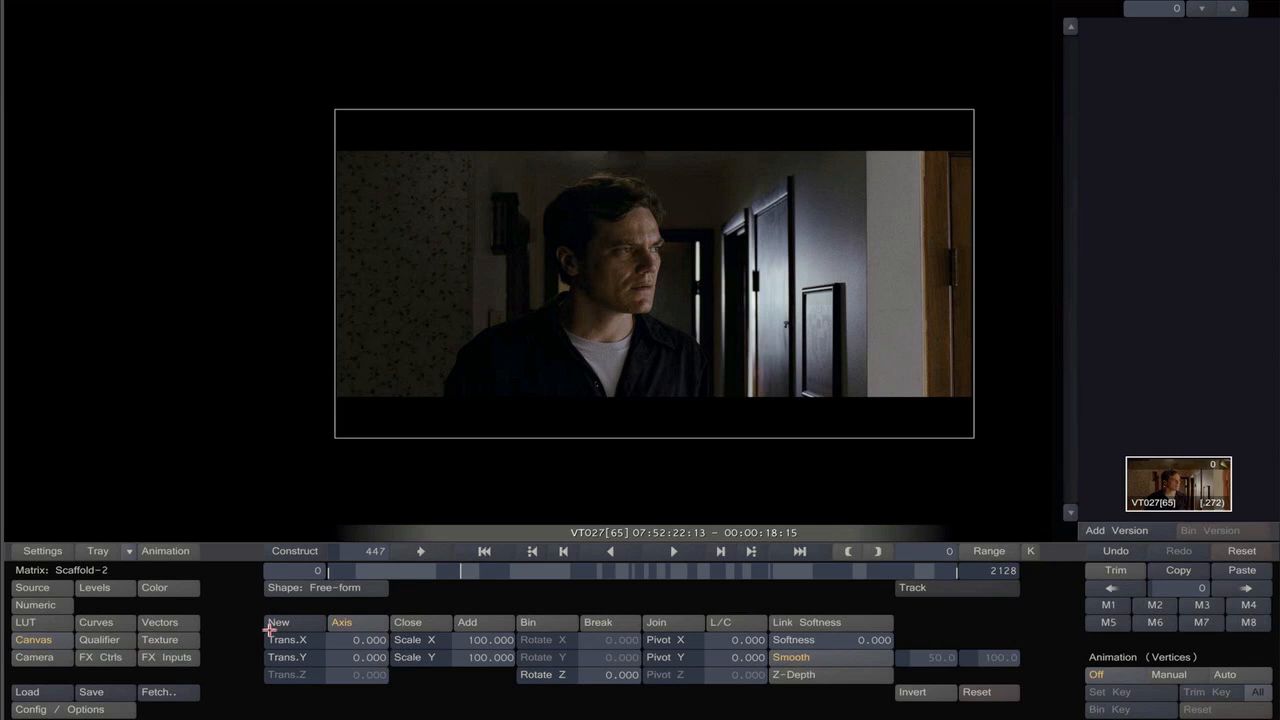
click(287, 589)
click(655, 200)
click(556, 213)
click(542, 253)
click(588, 335)
click(660, 337)
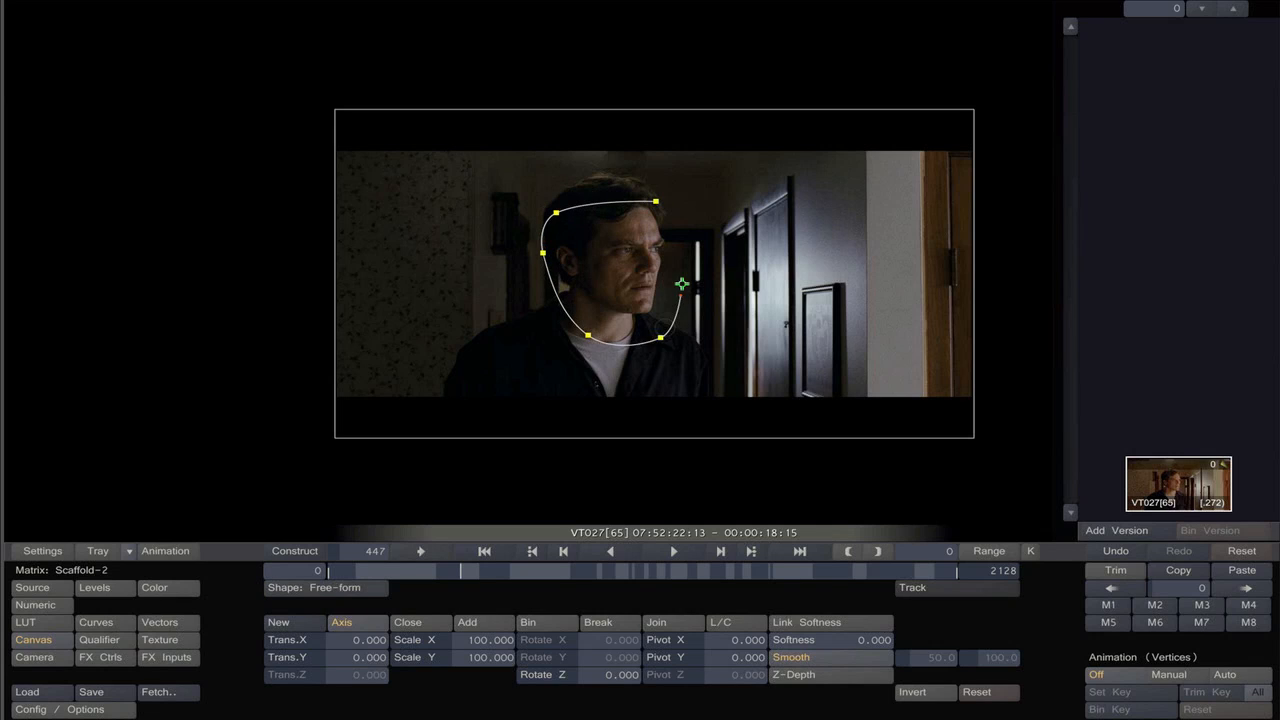
click(679, 278)
click(671, 217)
click(656, 202)
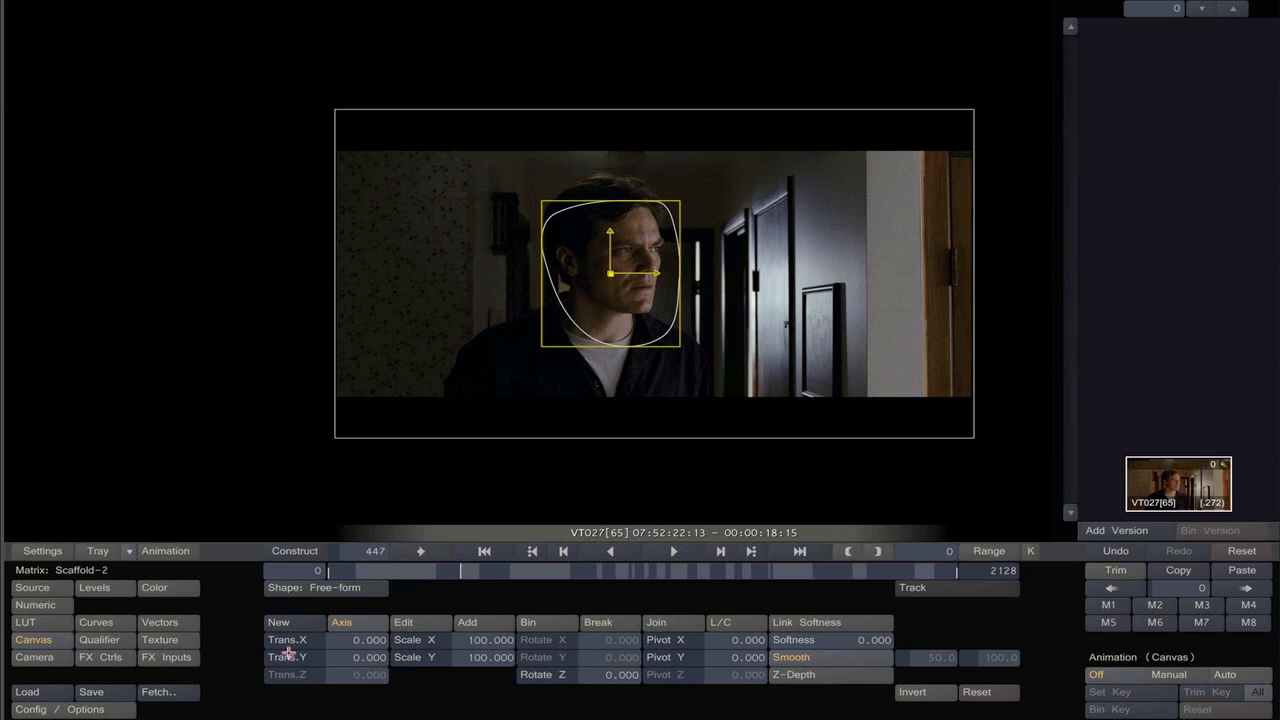
Blur the man's face by raising the fill blur of the head scaffold's texture to about 15.71.
click(116, 658)
click(143, 657)
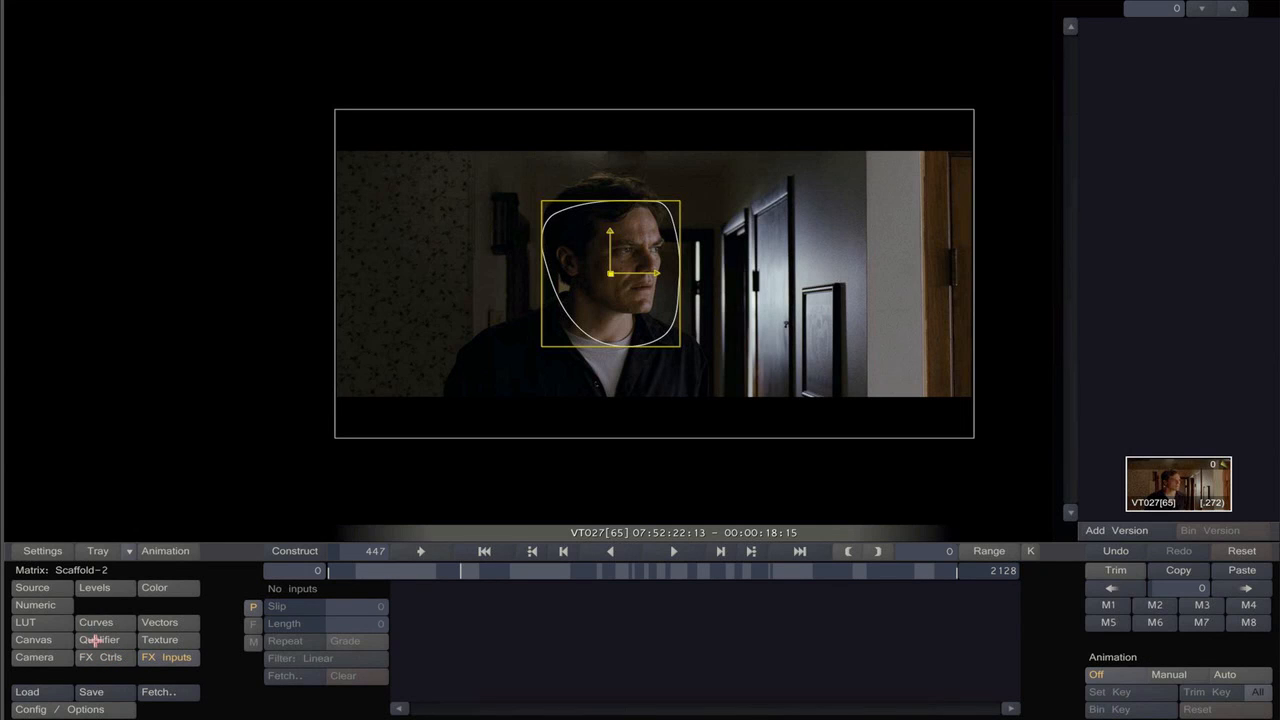
click(150, 641)
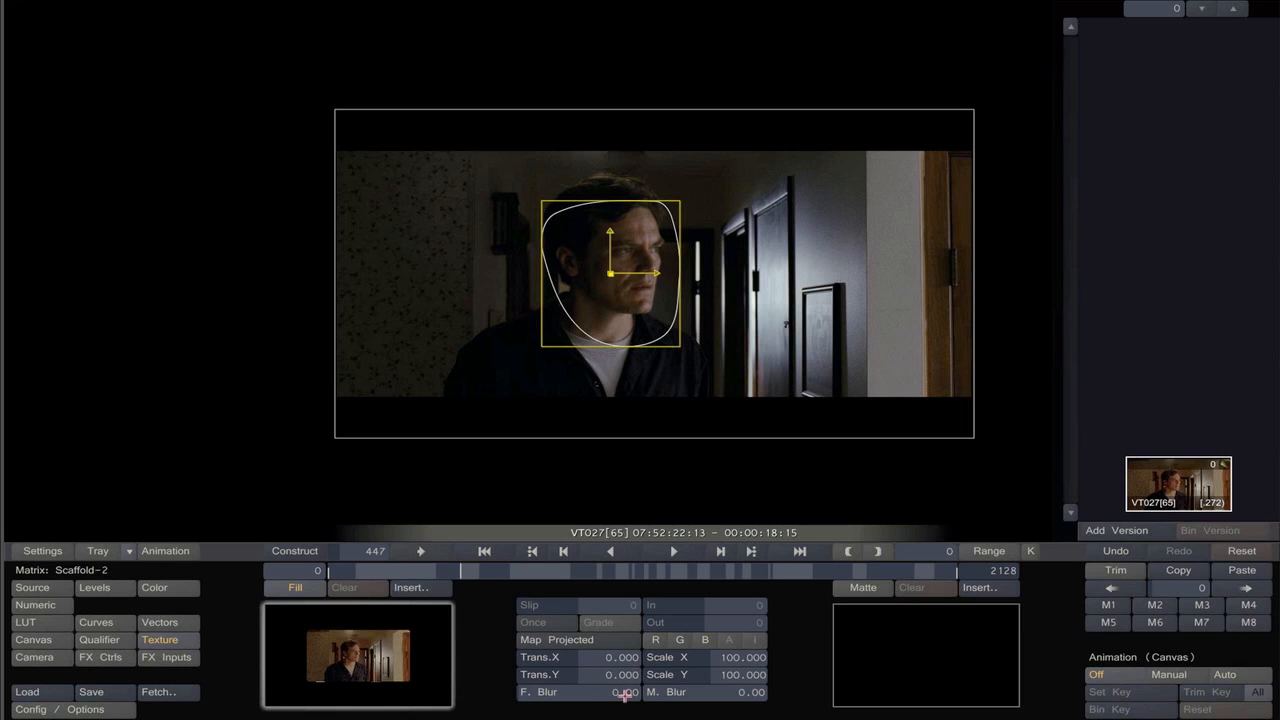
drag(621, 694, 640, 692)
drag(610, 693, 622, 685)
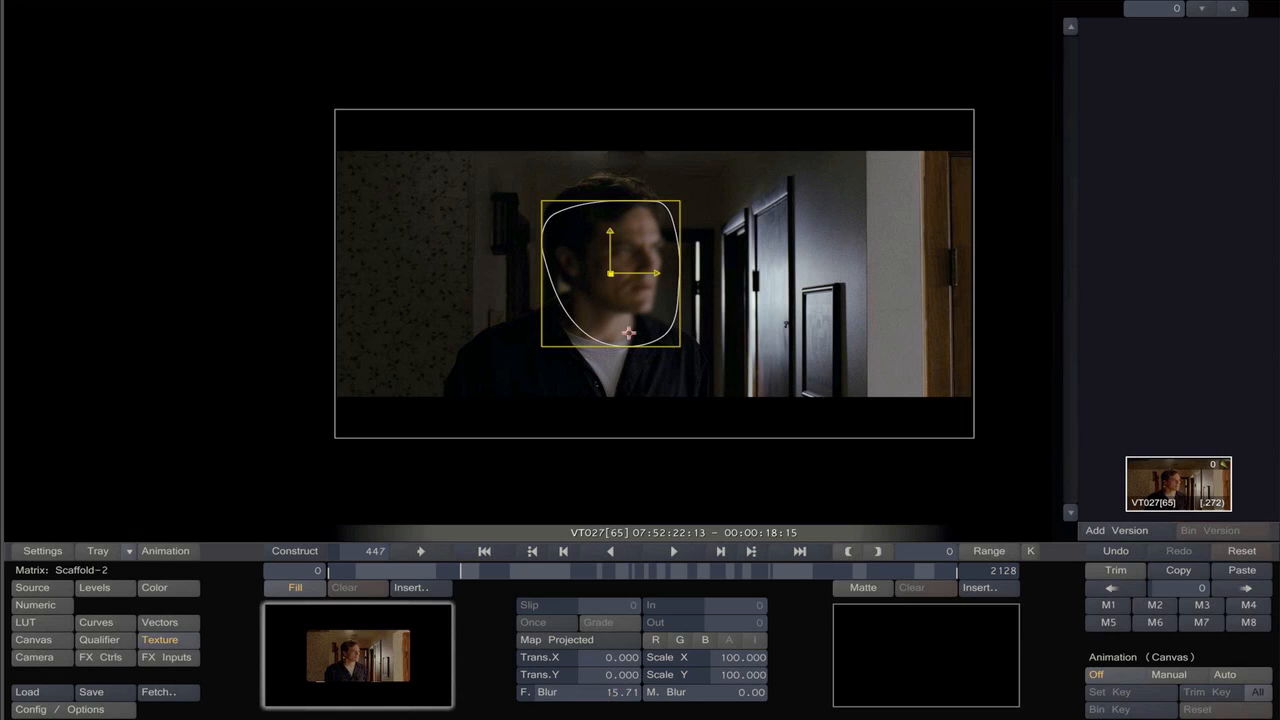
mouse_move(8, 306)
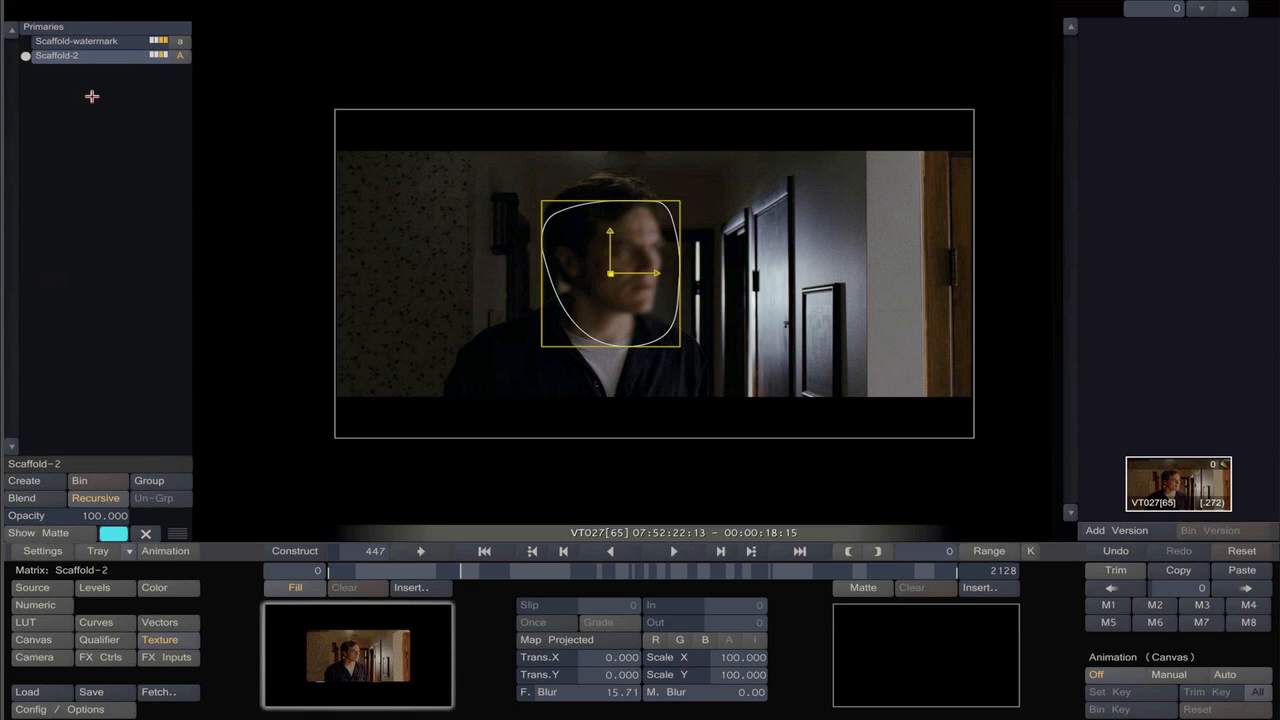
Toggle the head scaffold Scaffold-2 off and on to compare the man's face with and without the blur.
click(80, 41)
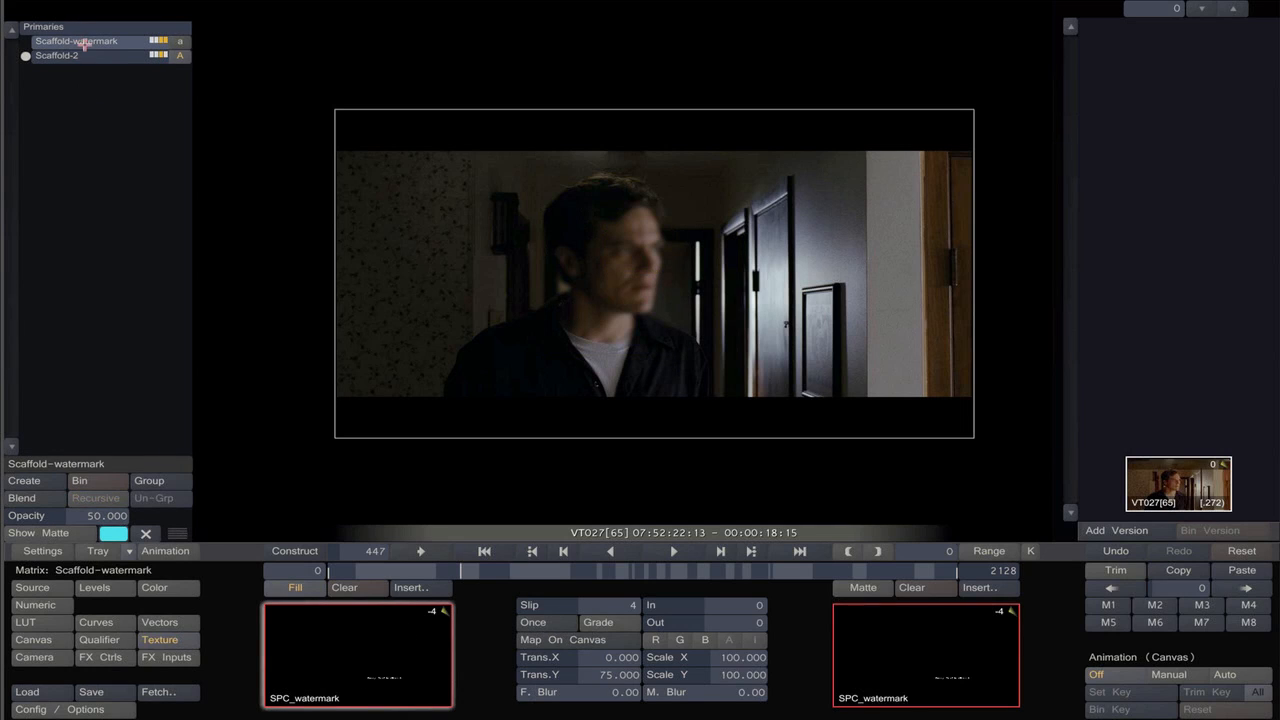
click(179, 56)
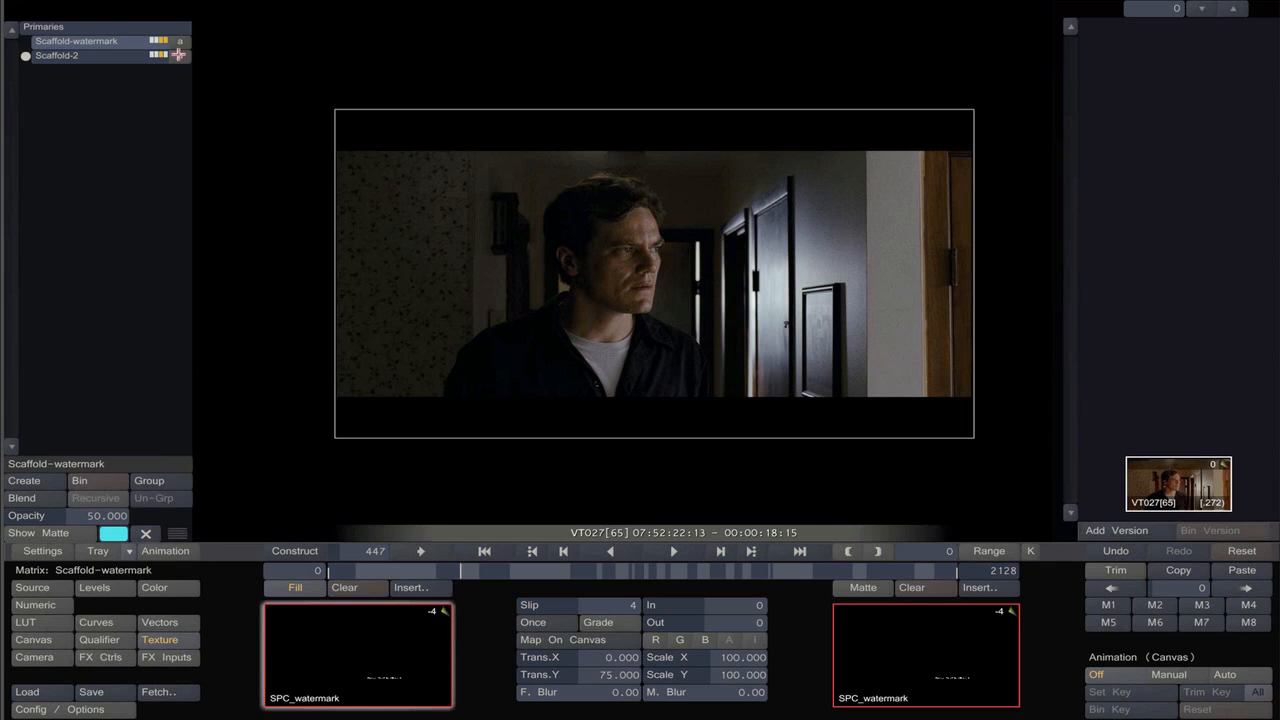
click(179, 56)
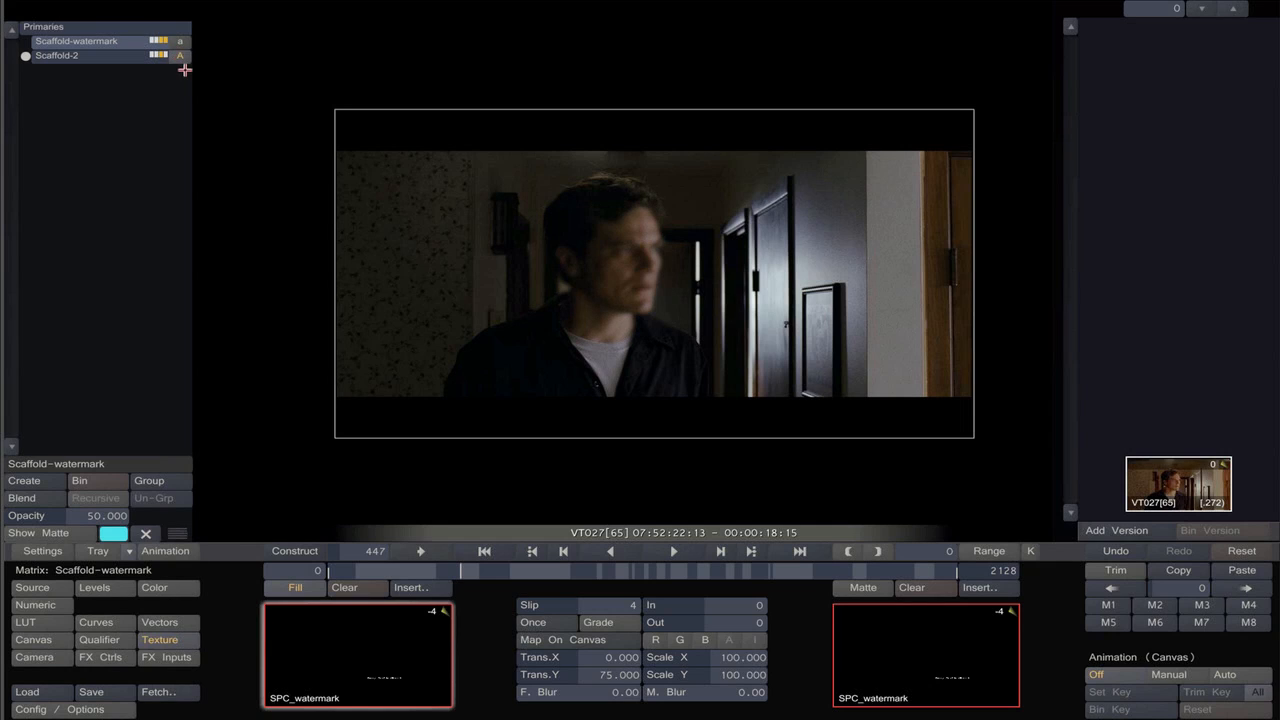
click(179, 56)
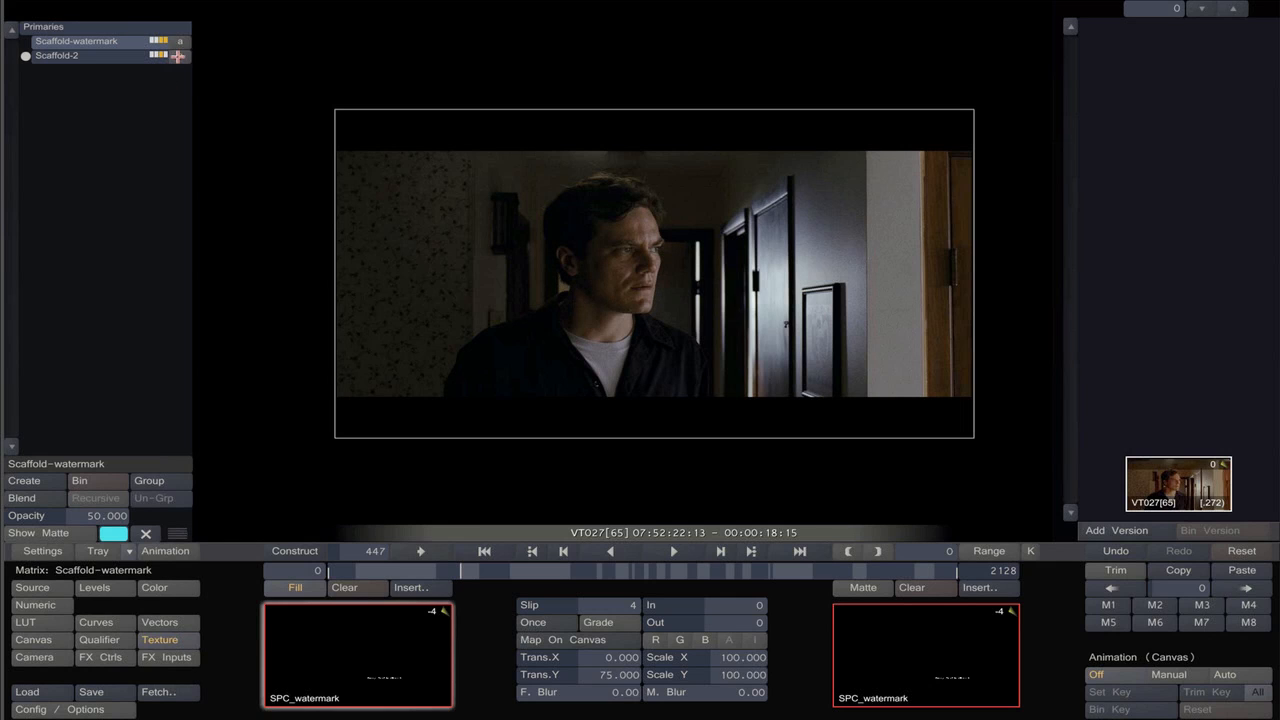
Set the qualifier of Scaffold-watermark to Highlights.
click(93, 639)
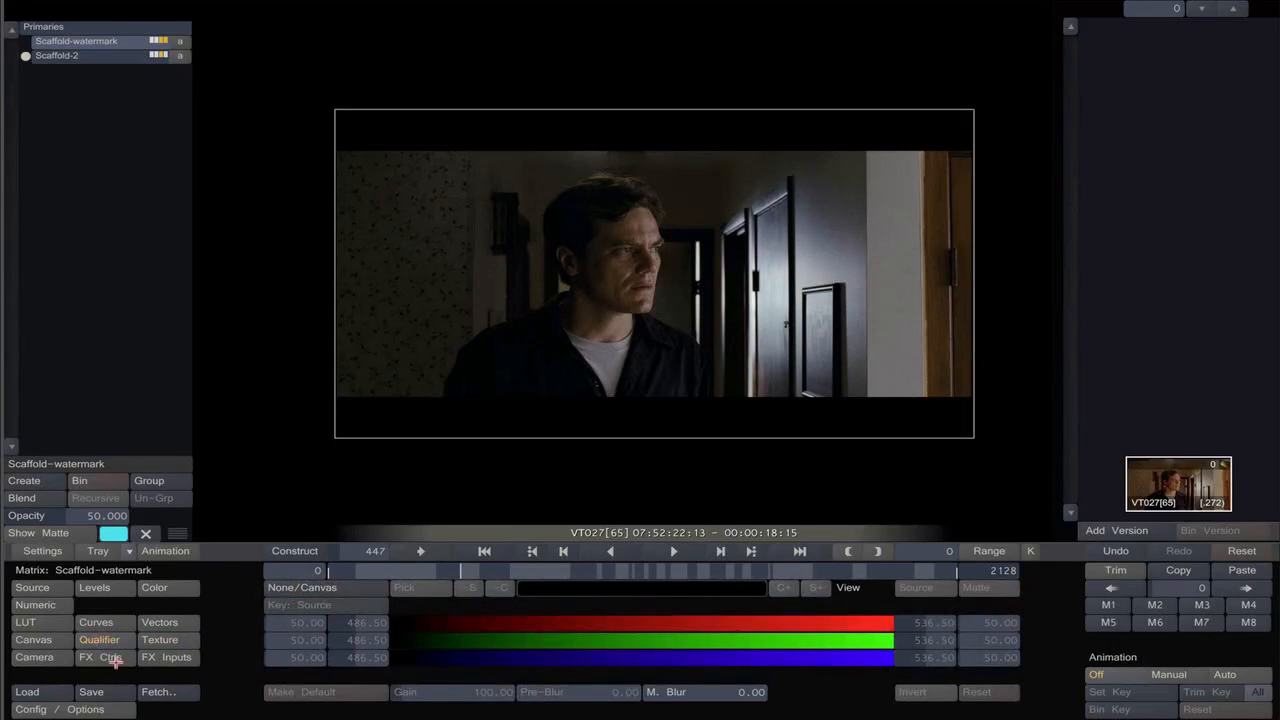
click(271, 590)
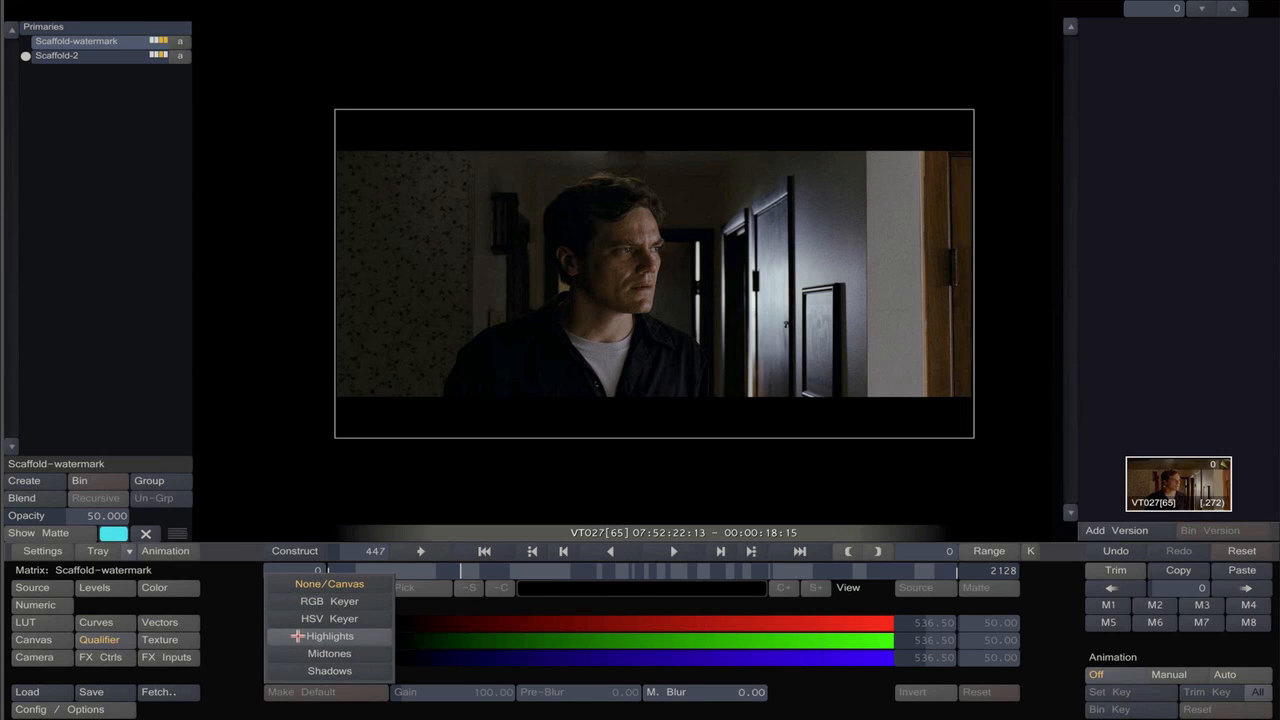
click(296, 632)
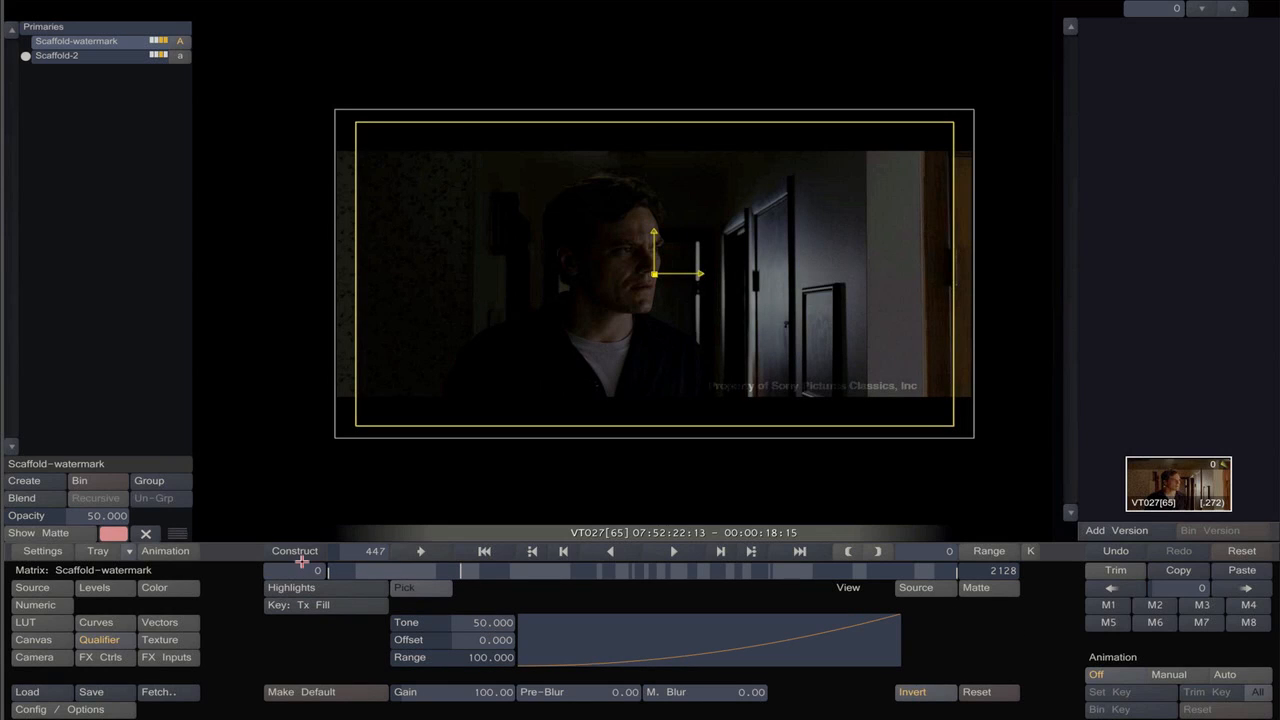
Set the qualifier of Scaffold-2 to Highlights and deactivate Scaffold-watermark.
click(98, 60)
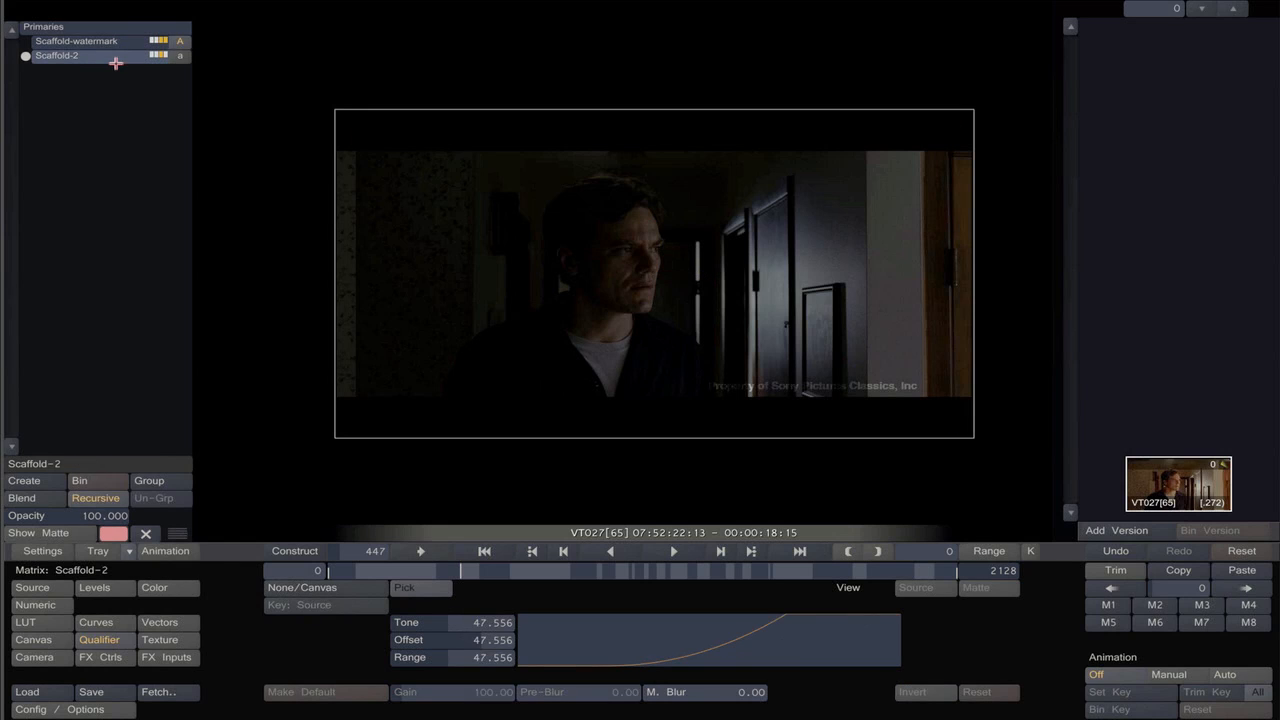
click(291, 588)
click(296, 636)
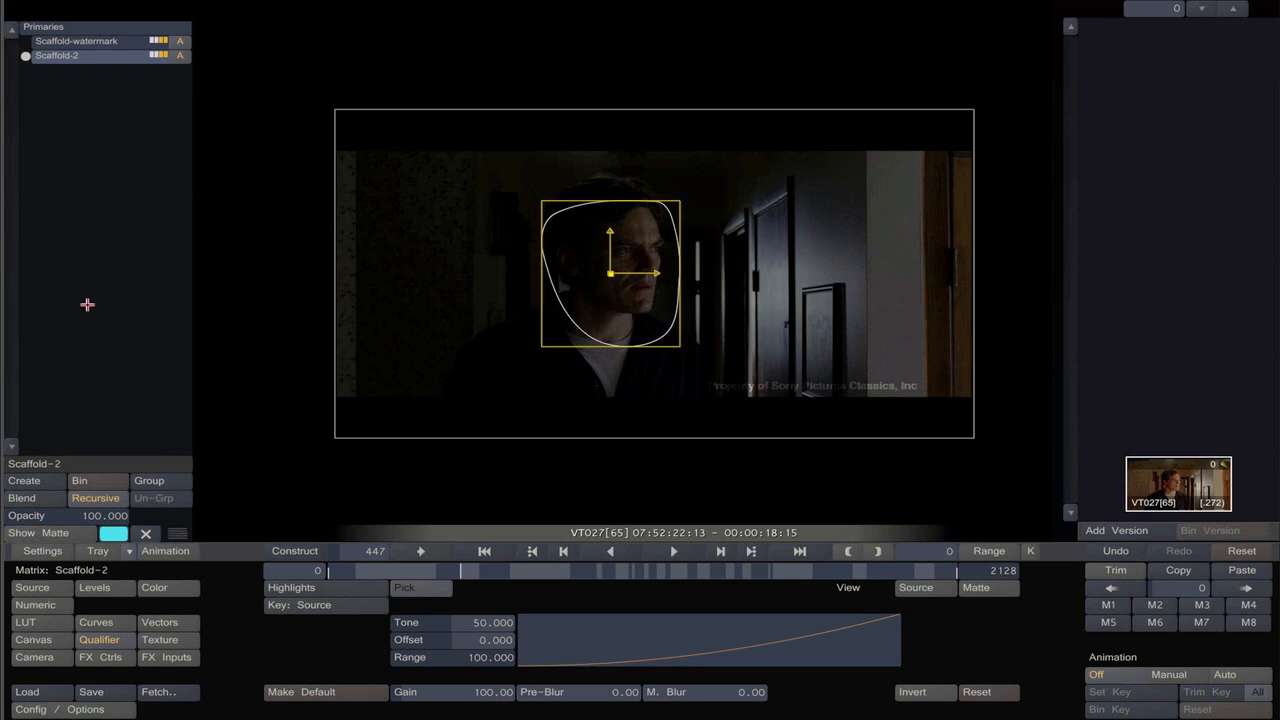
click(181, 41)
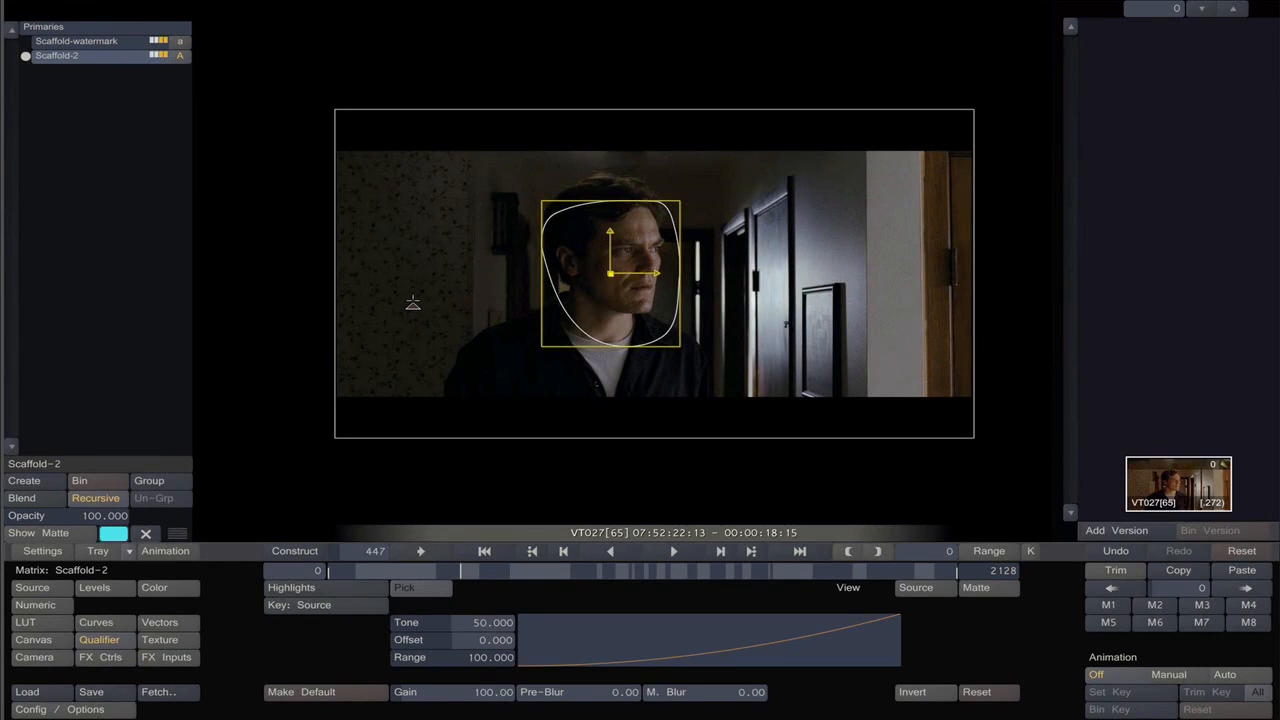
Remove Scaffold-2's free-form shape by setting its canvas shape to None, keep the scaffold active and show its texture settings.
click(33, 639)
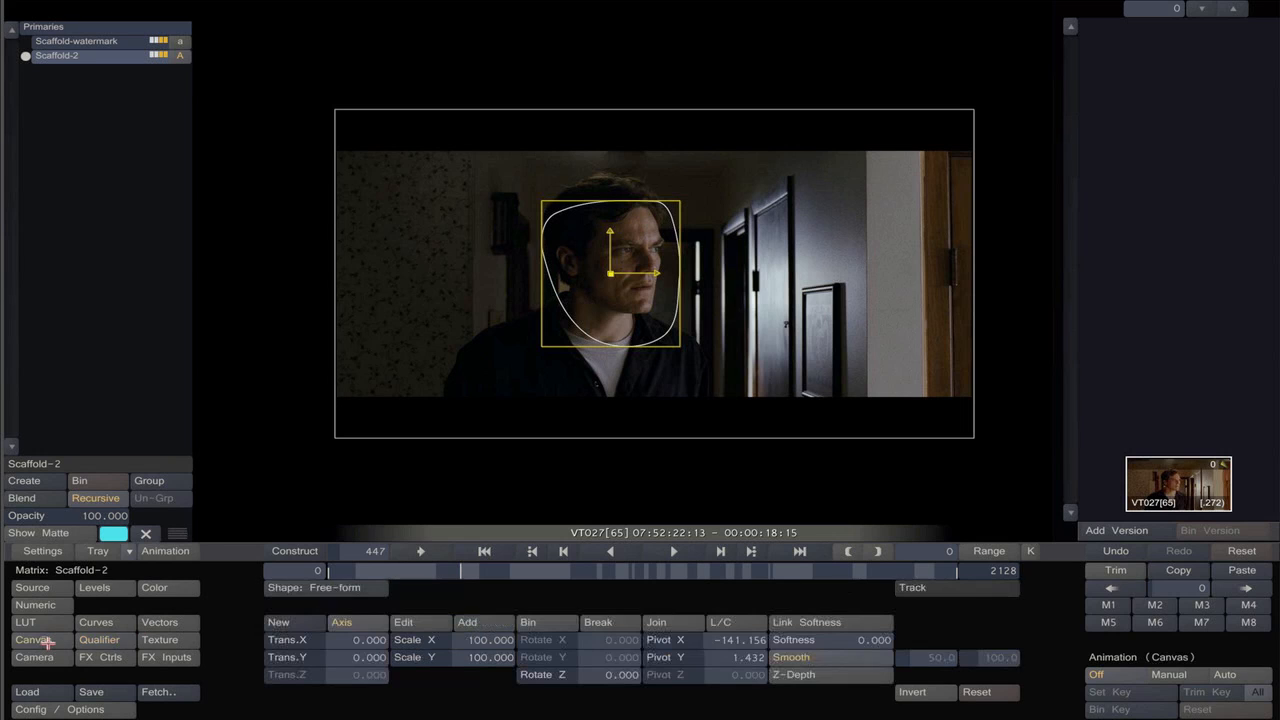
click(298, 580)
click(288, 531)
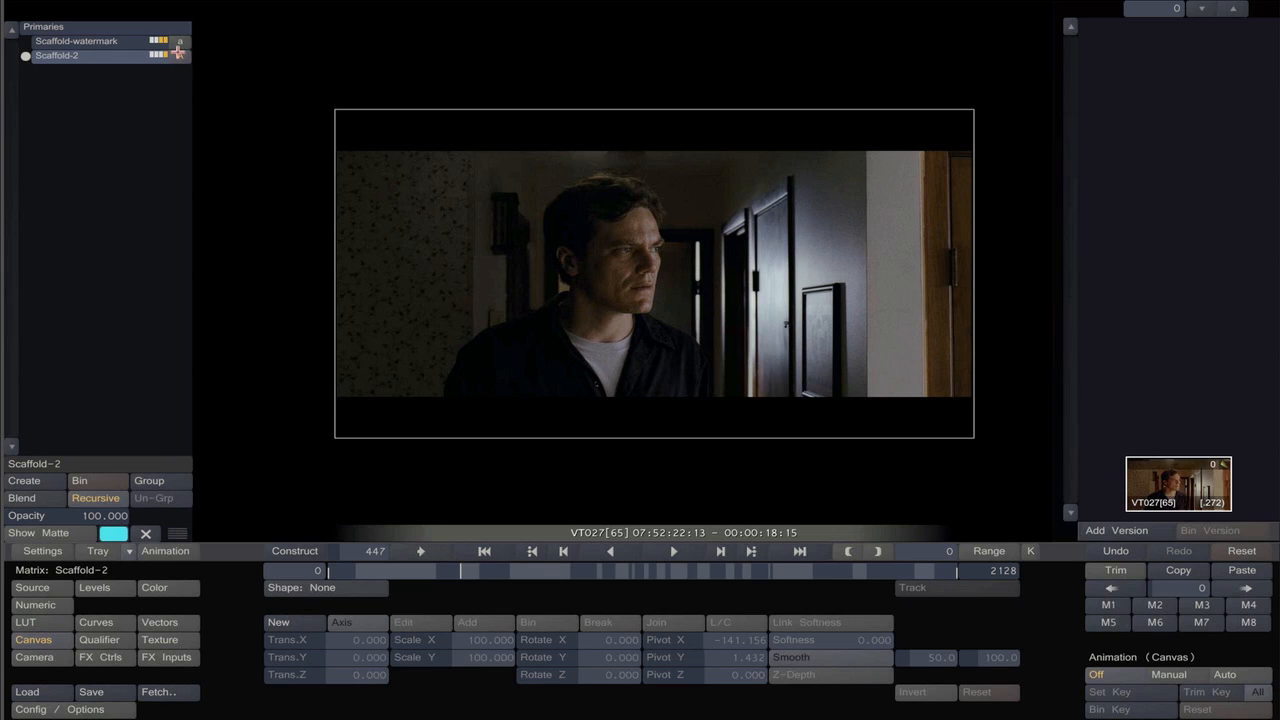
click(179, 55)
click(154, 642)
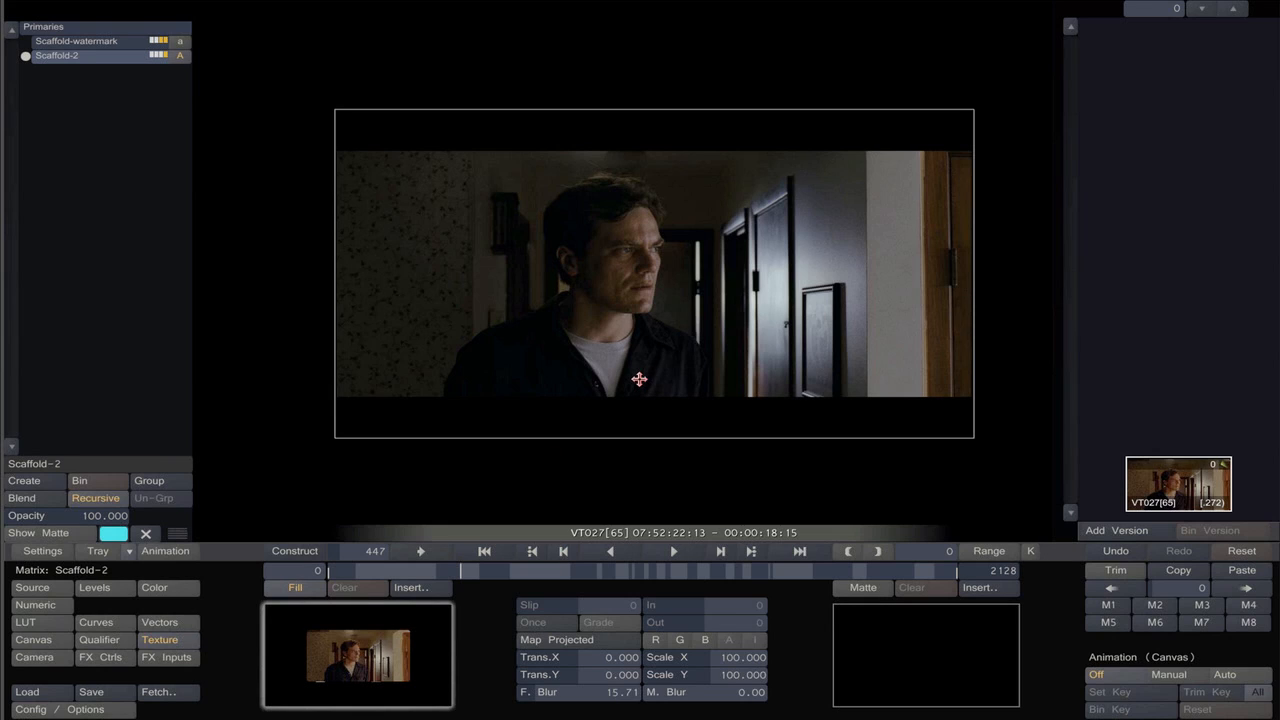
Shift the shot's image upwards and display the Statistics histogram beneath it.
drag(637, 376, 624, 284)
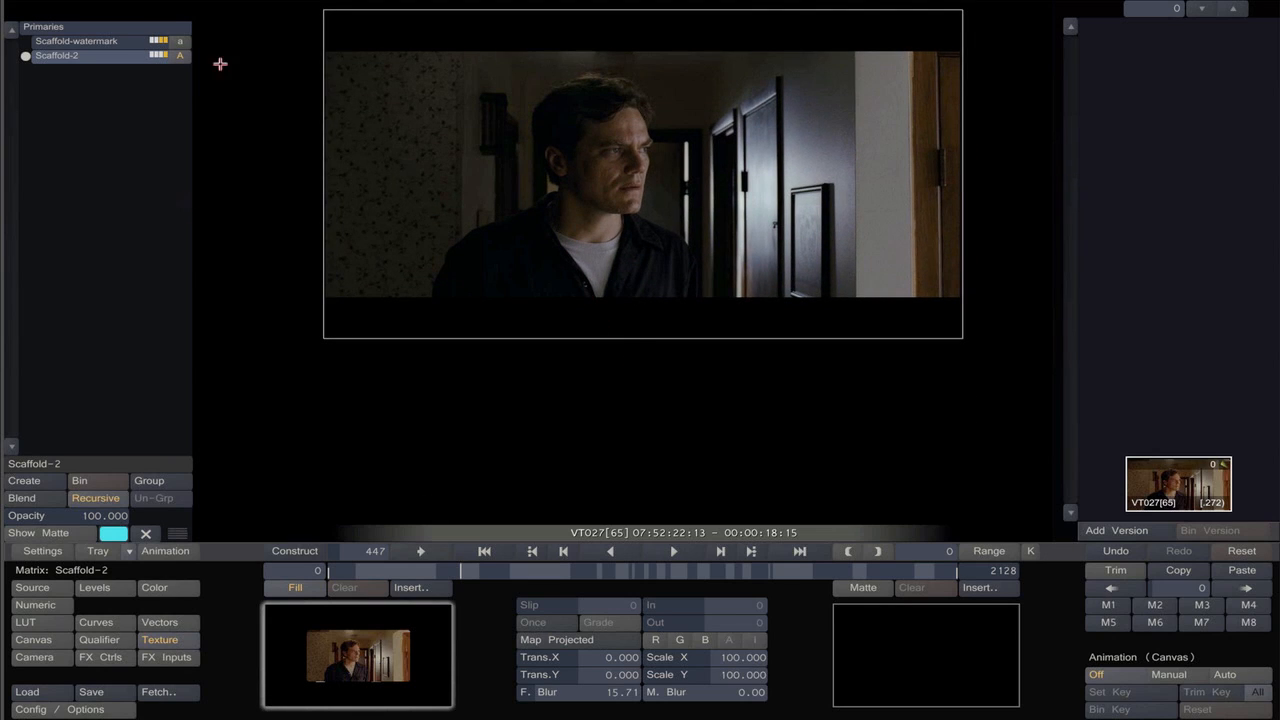
mouse_move(229, 4)
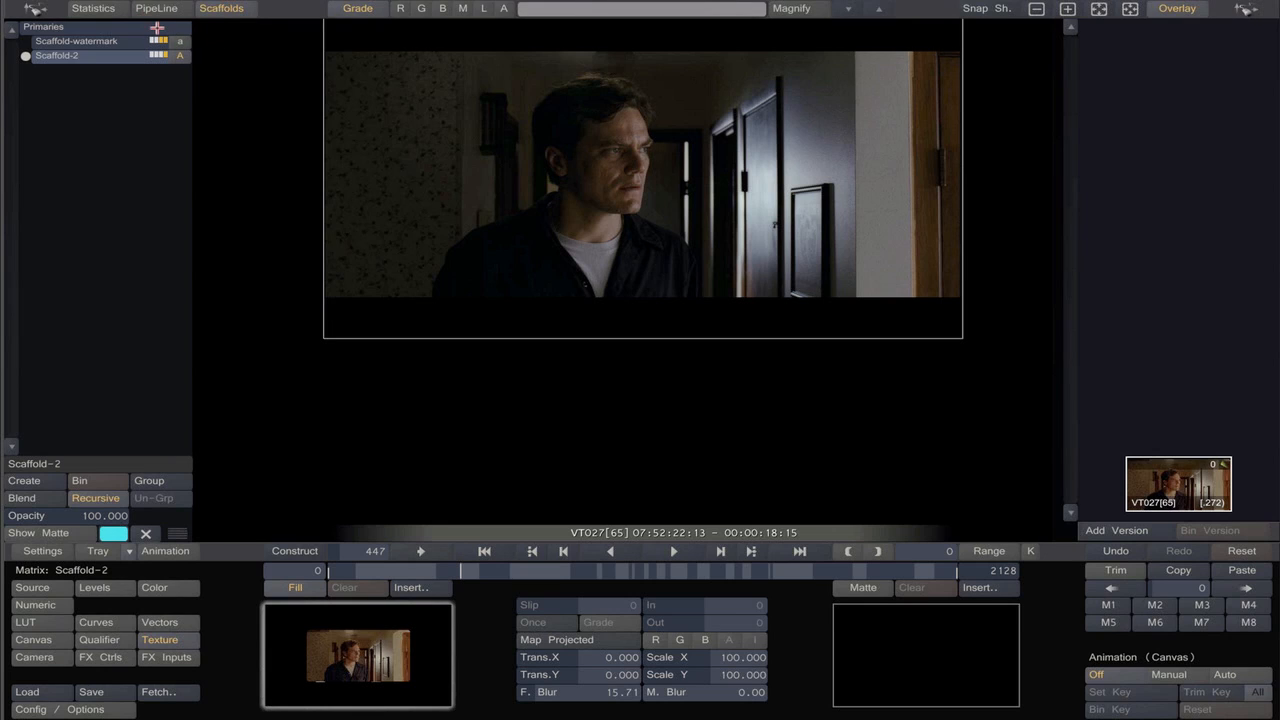
click(92, 8)
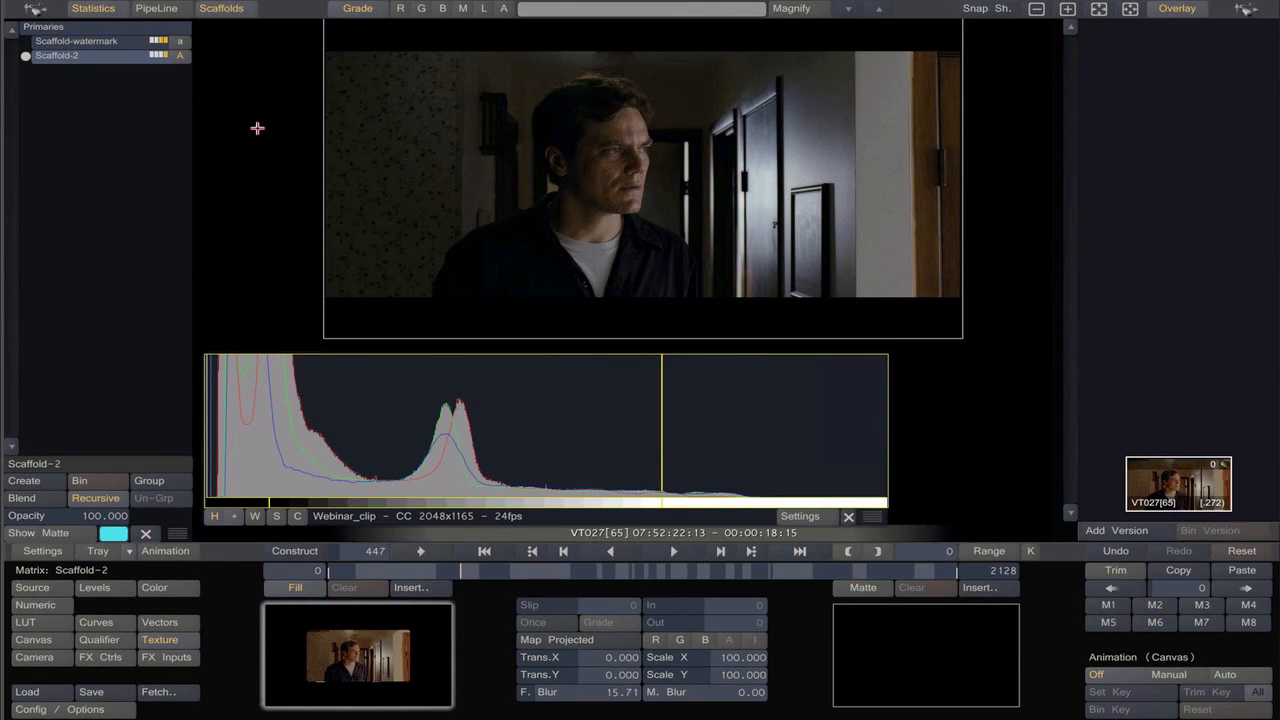
mouse_move(271, 3)
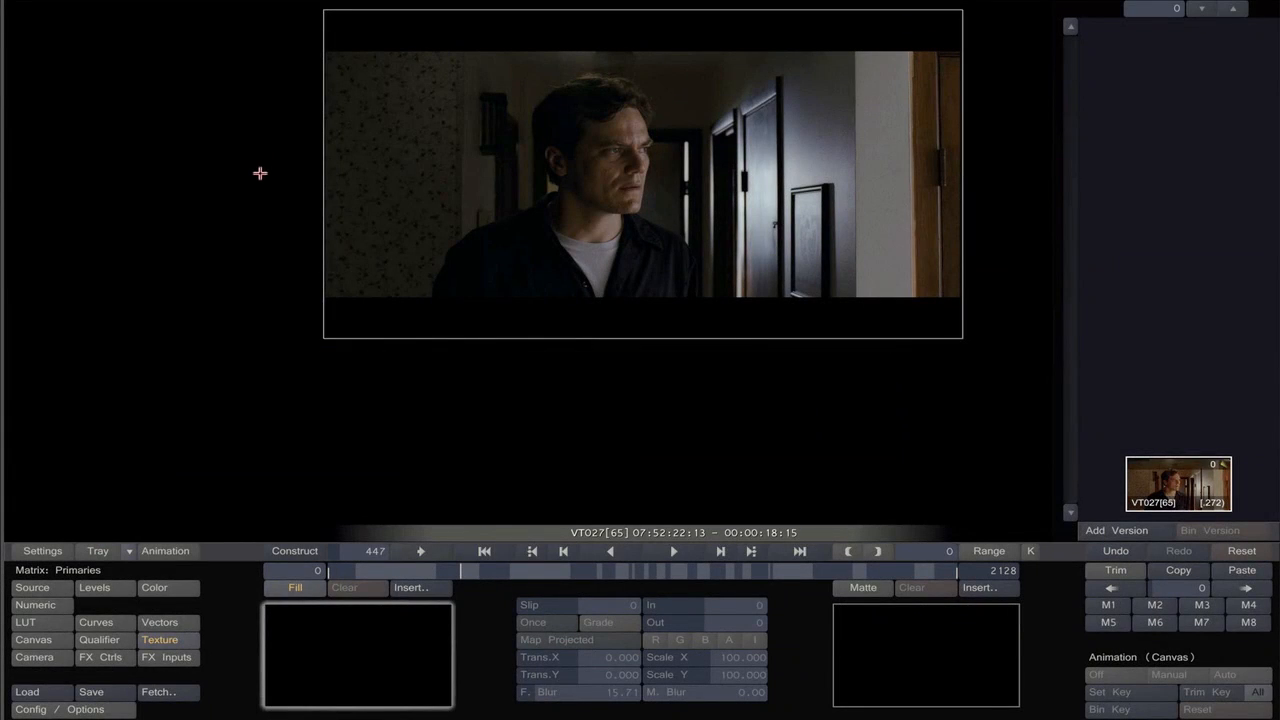
mouse_move(310, 3)
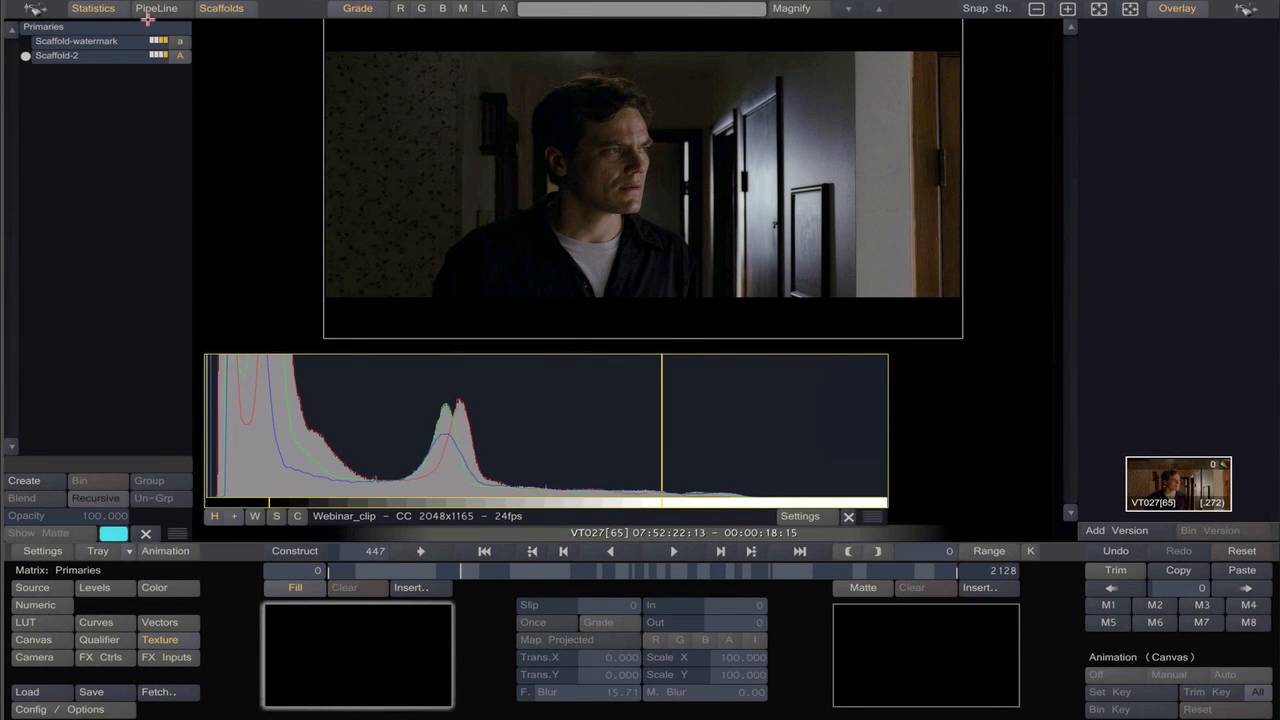
click(94, 9)
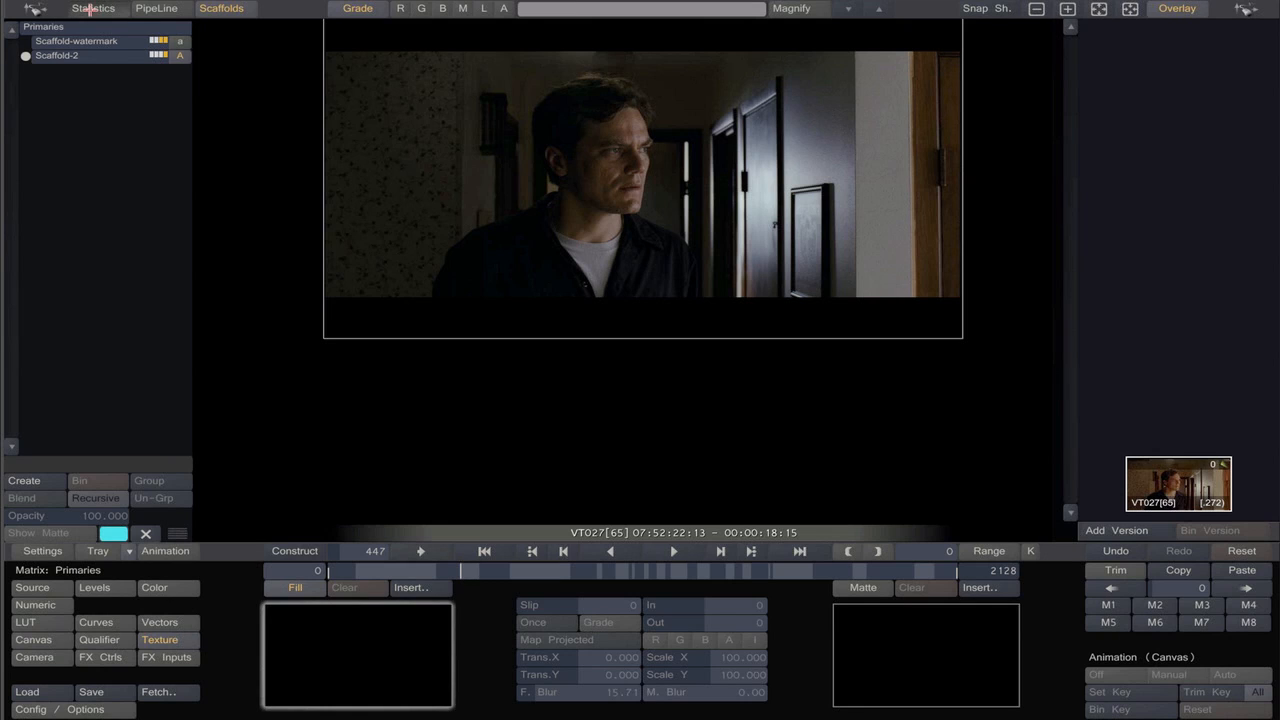
click(90, 9)
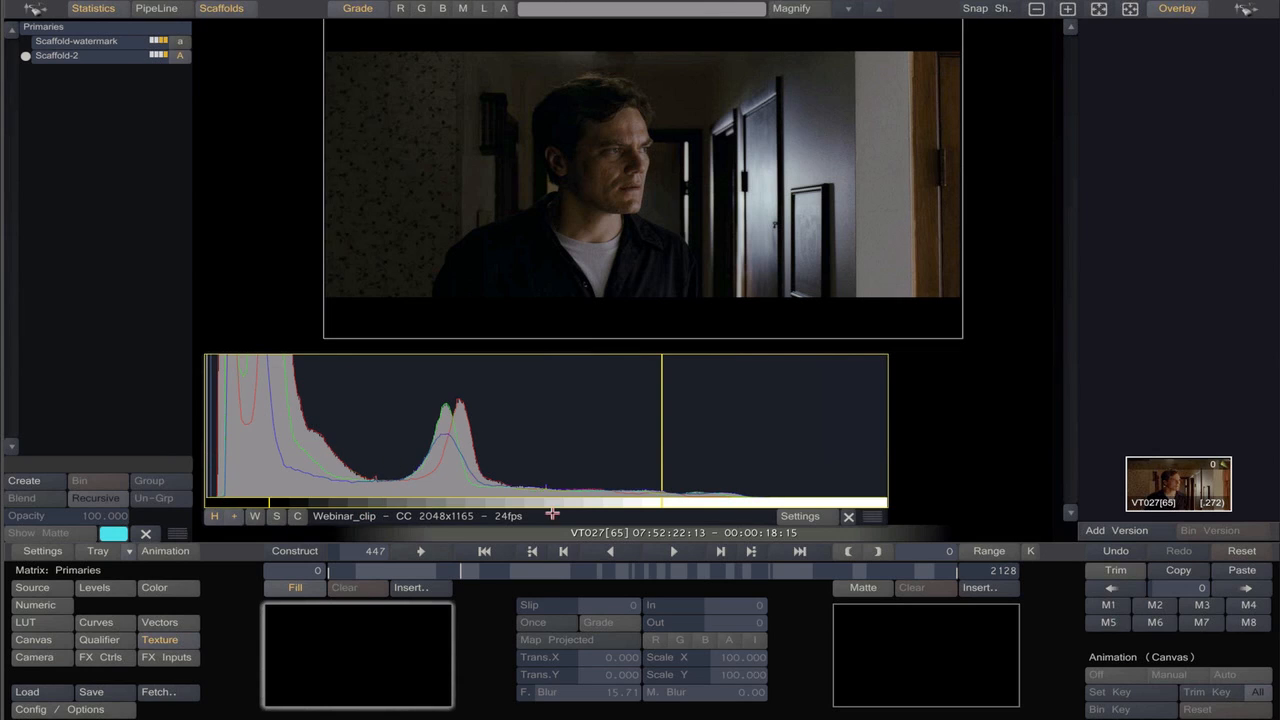
Add the waveform, vectorscope and curve displays to the statistics alongside the histogram.
click(255, 516)
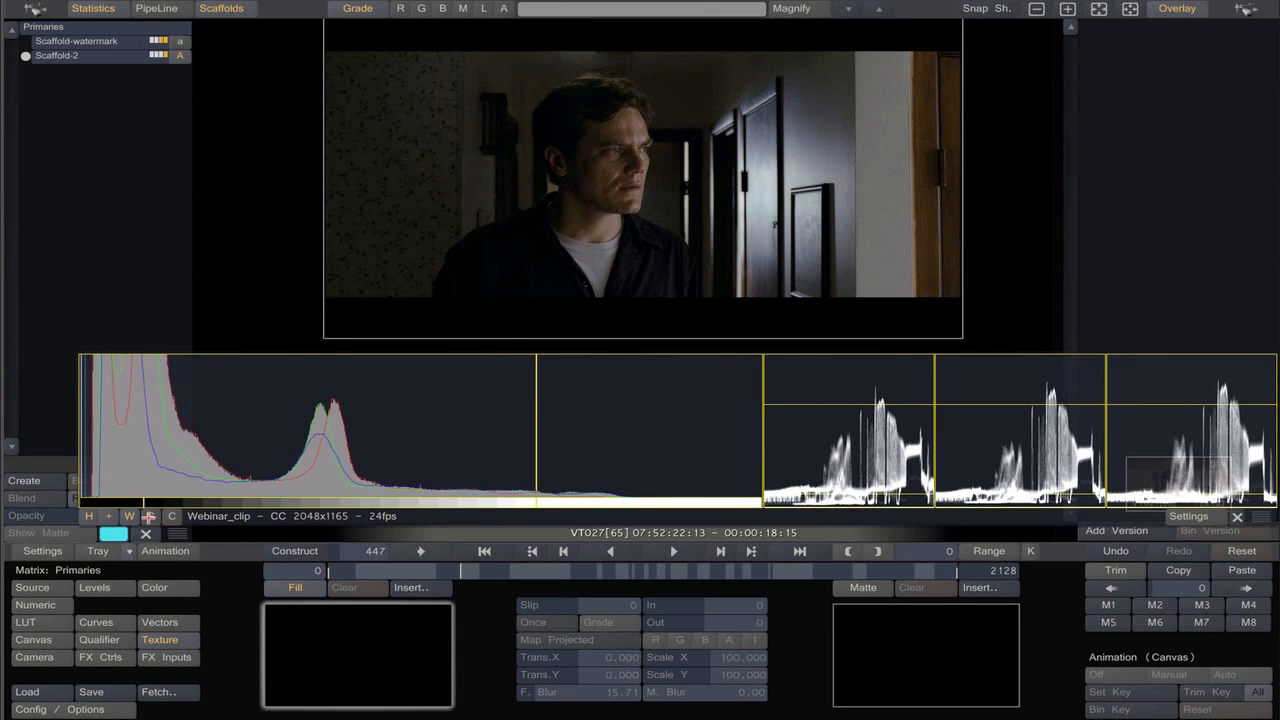
click(150, 517)
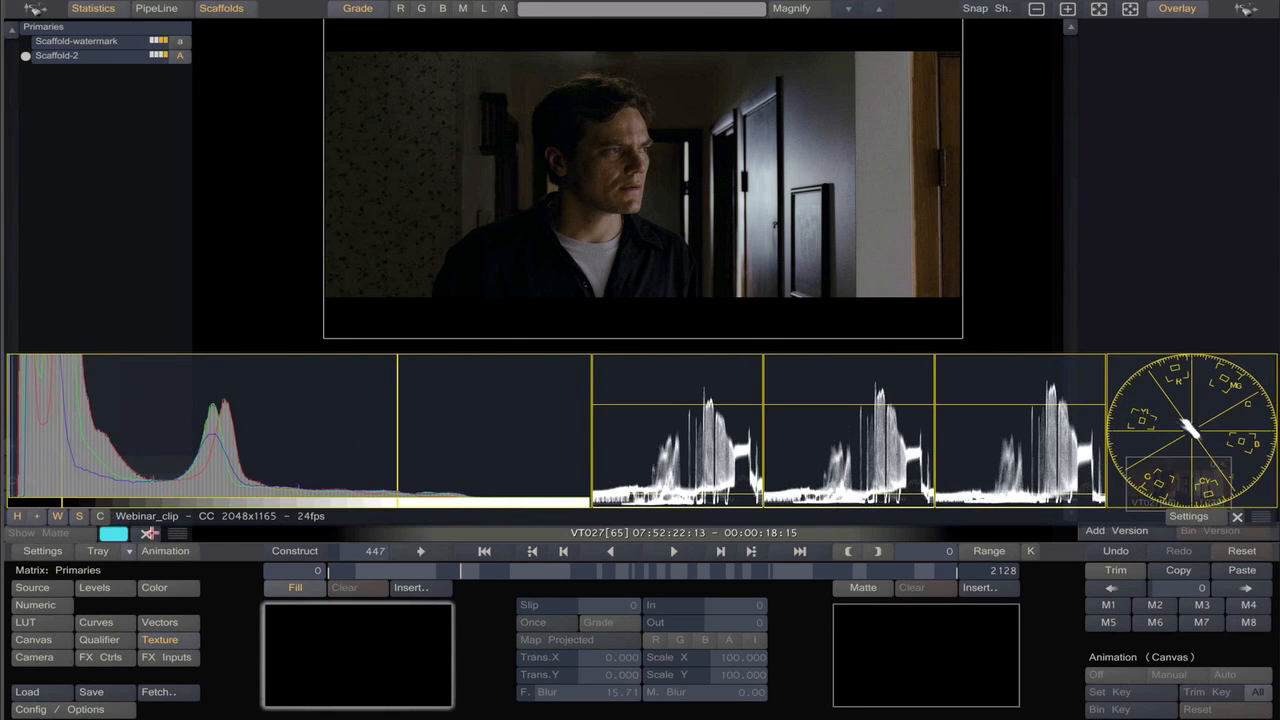
click(97, 516)
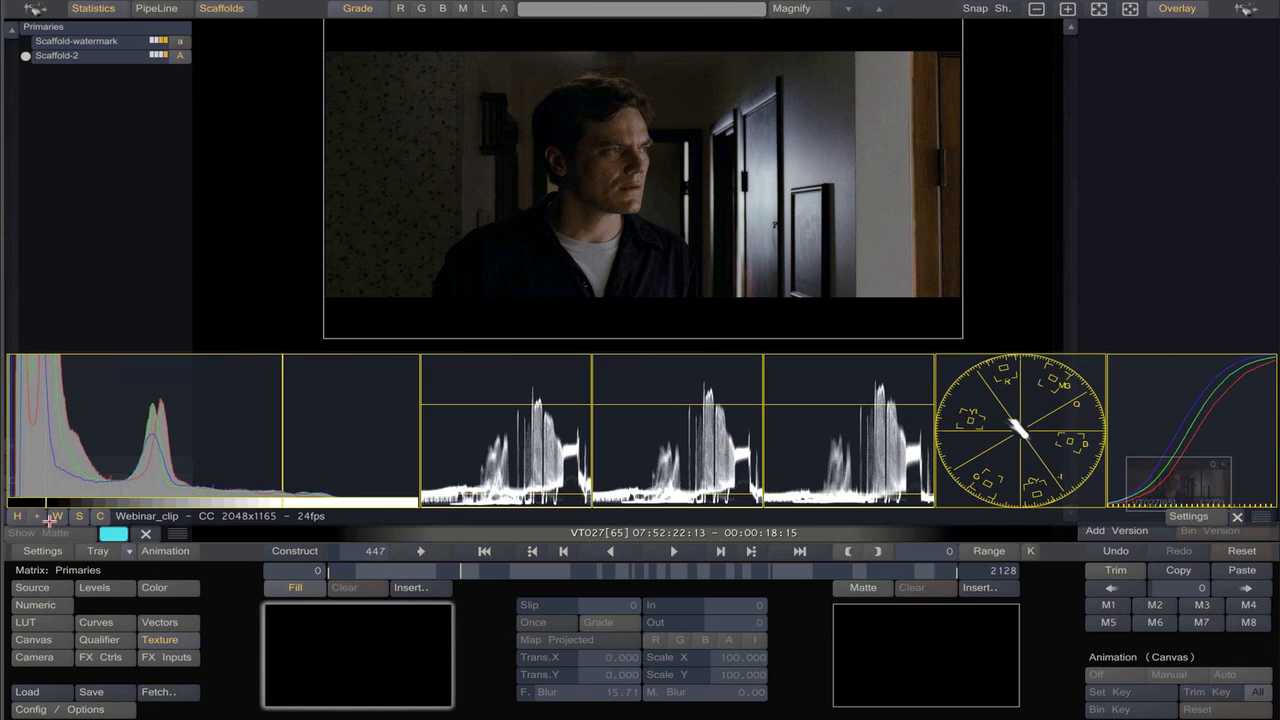
mouse_move(63, 526)
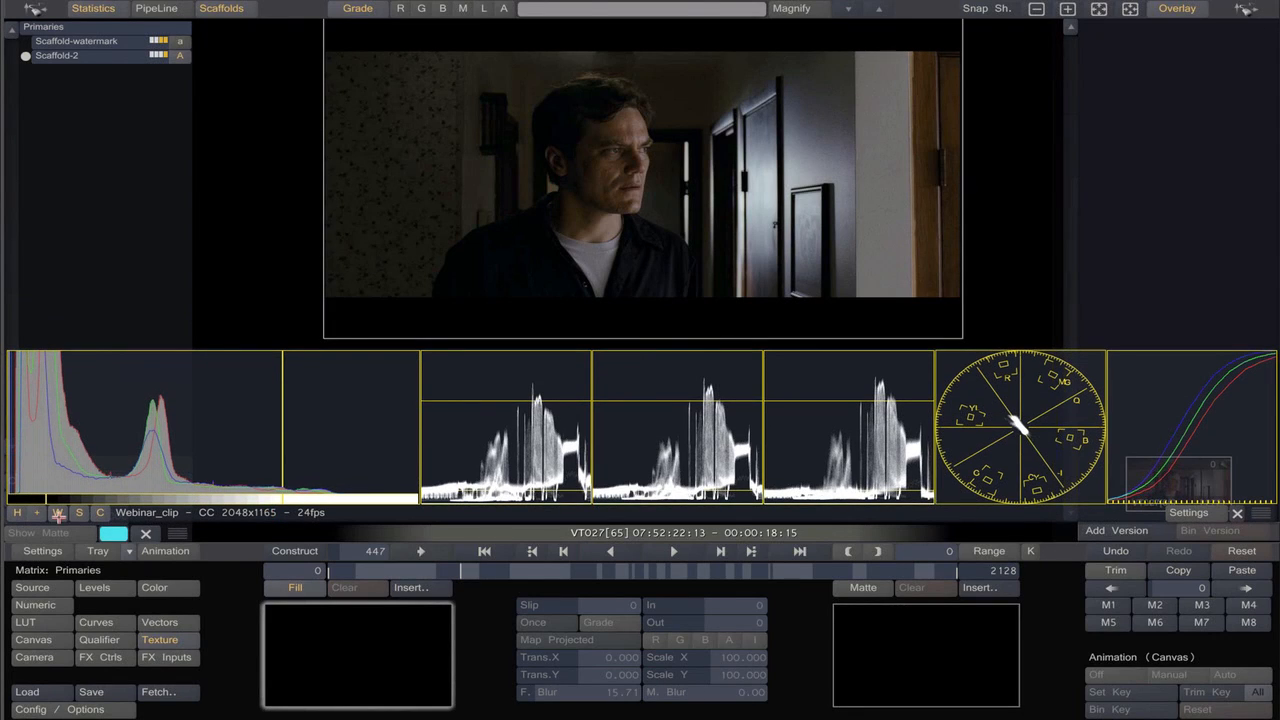
Hide the waveform, vectorscope and curve displays, keep only the histogram, and centre the statistics beneath the image.
click(58, 513)
click(82, 513)
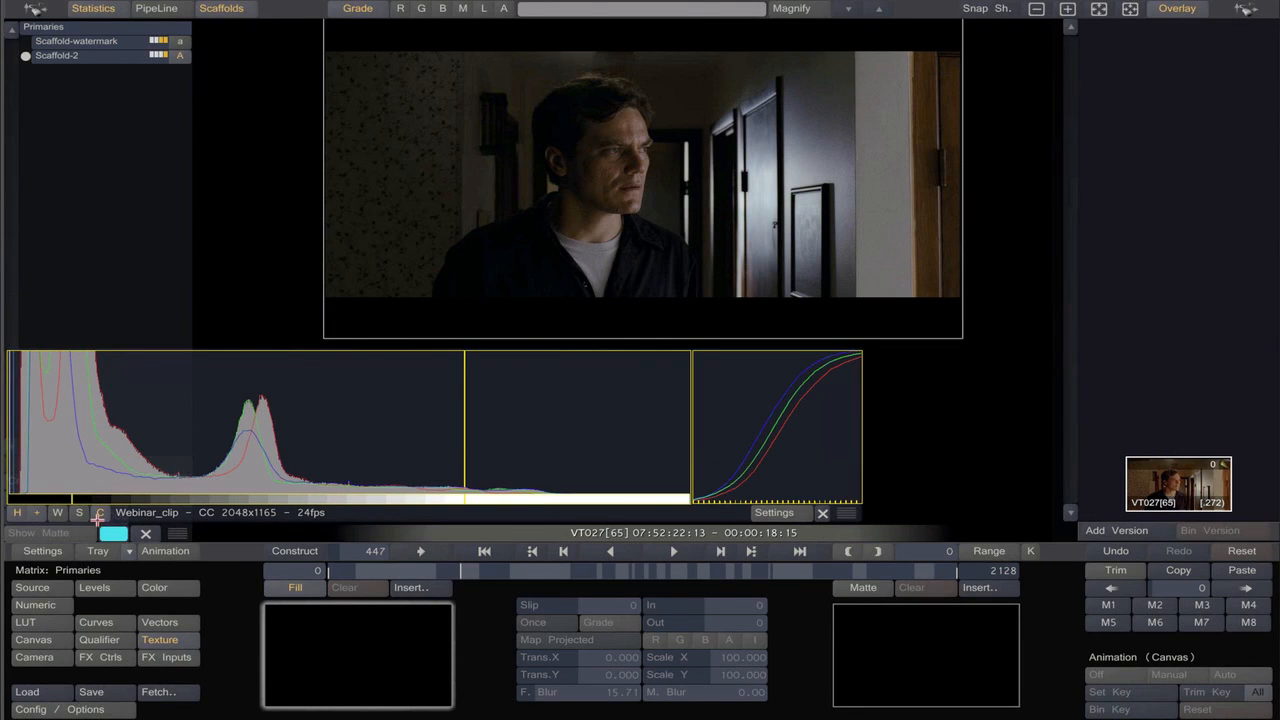
click(100, 513)
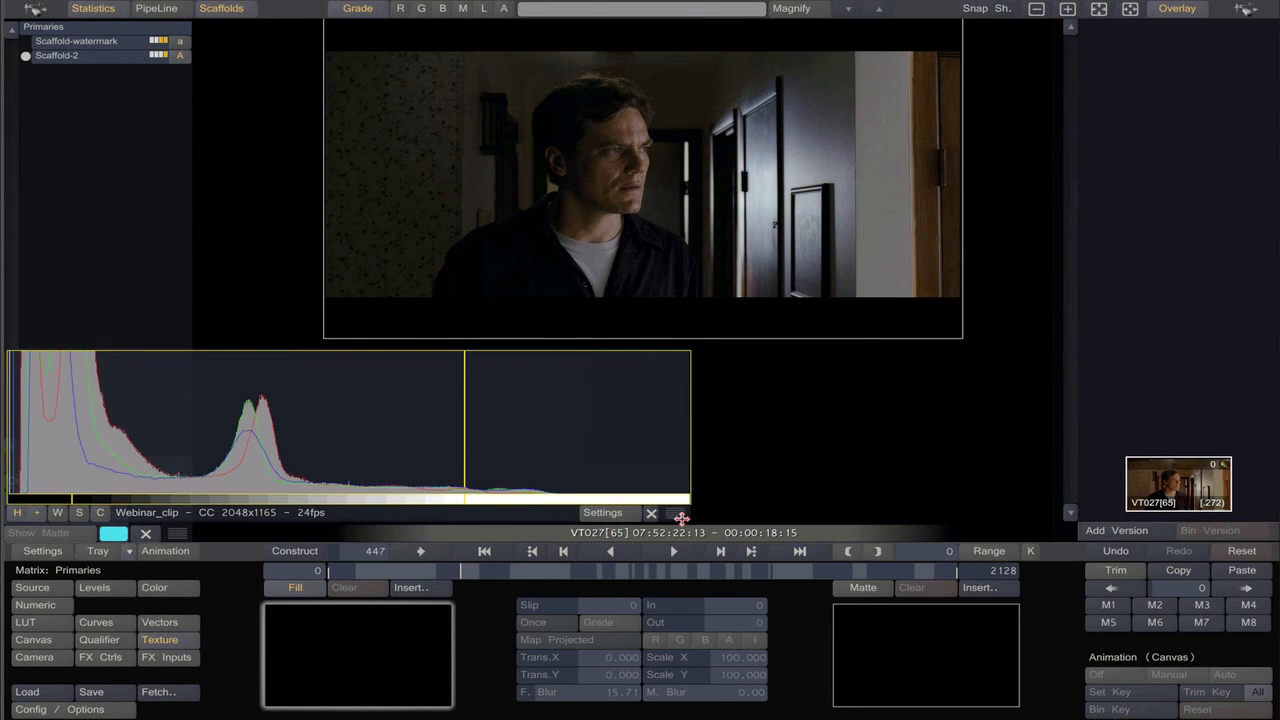
drag(680, 514, 939, 521)
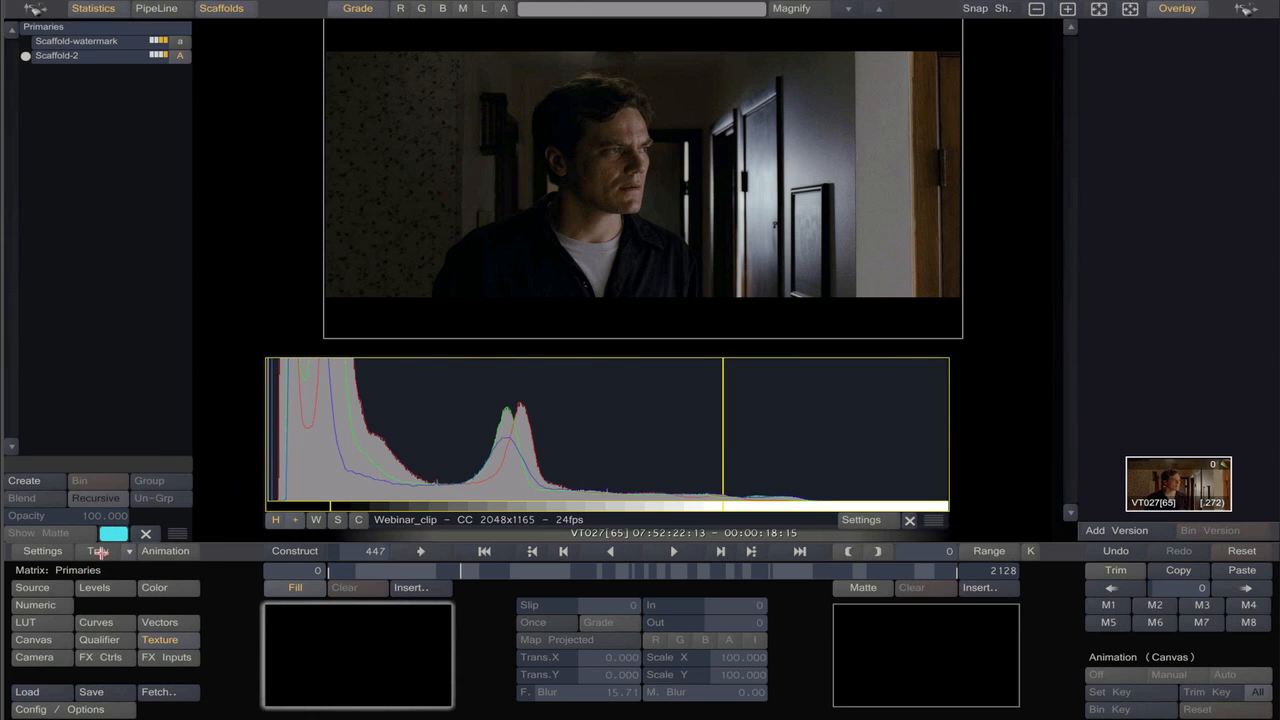
Open the shot tray, create a new empty tray, and switch back to the Timeline tray.
click(99, 551)
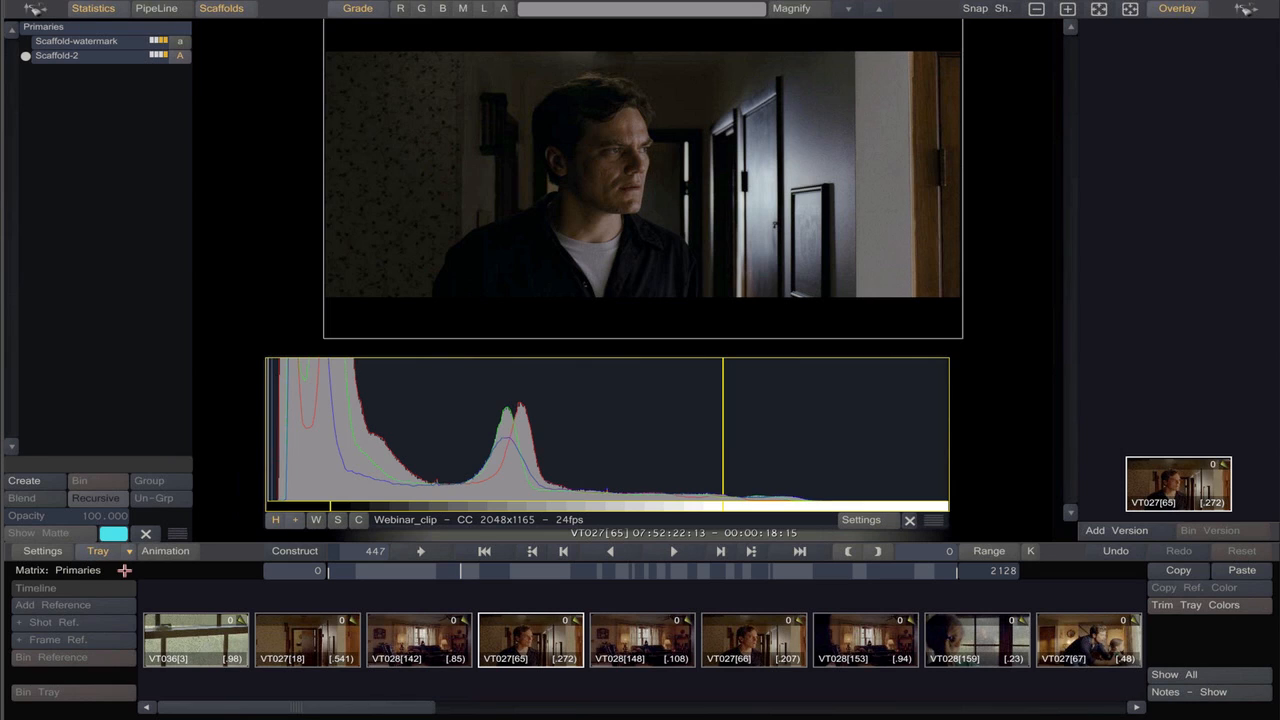
click(127, 551)
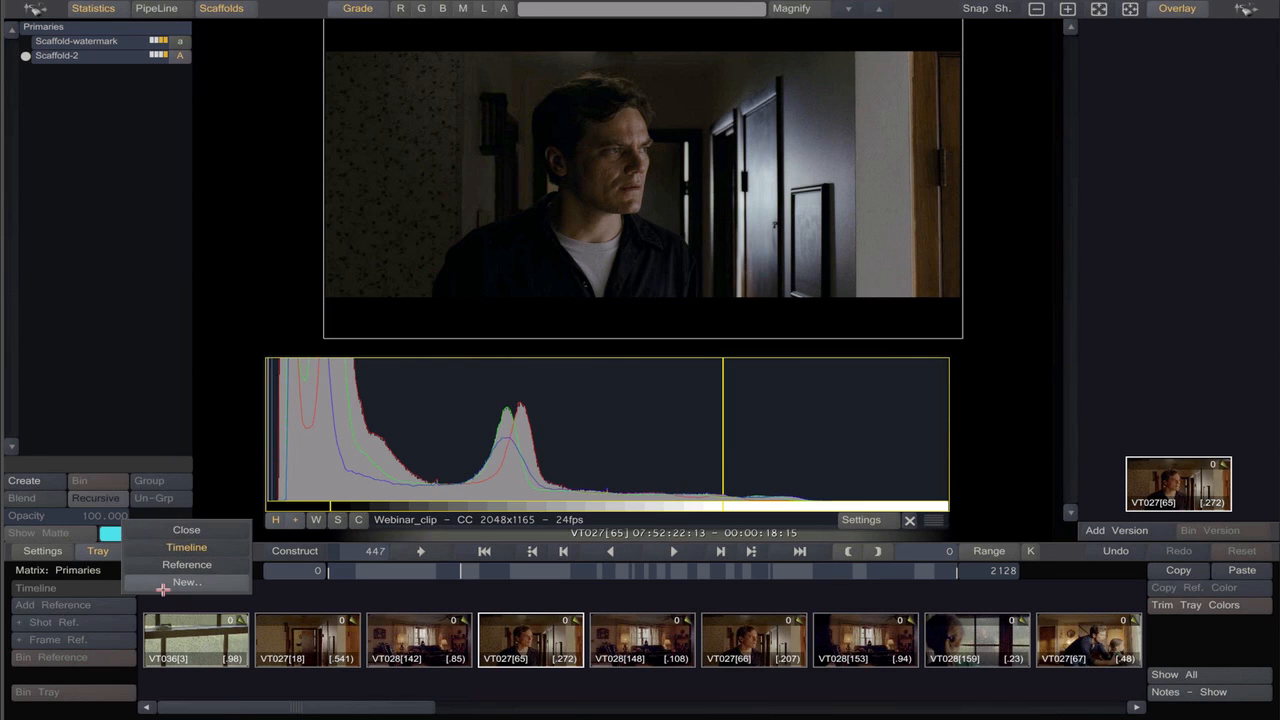
click(167, 582)
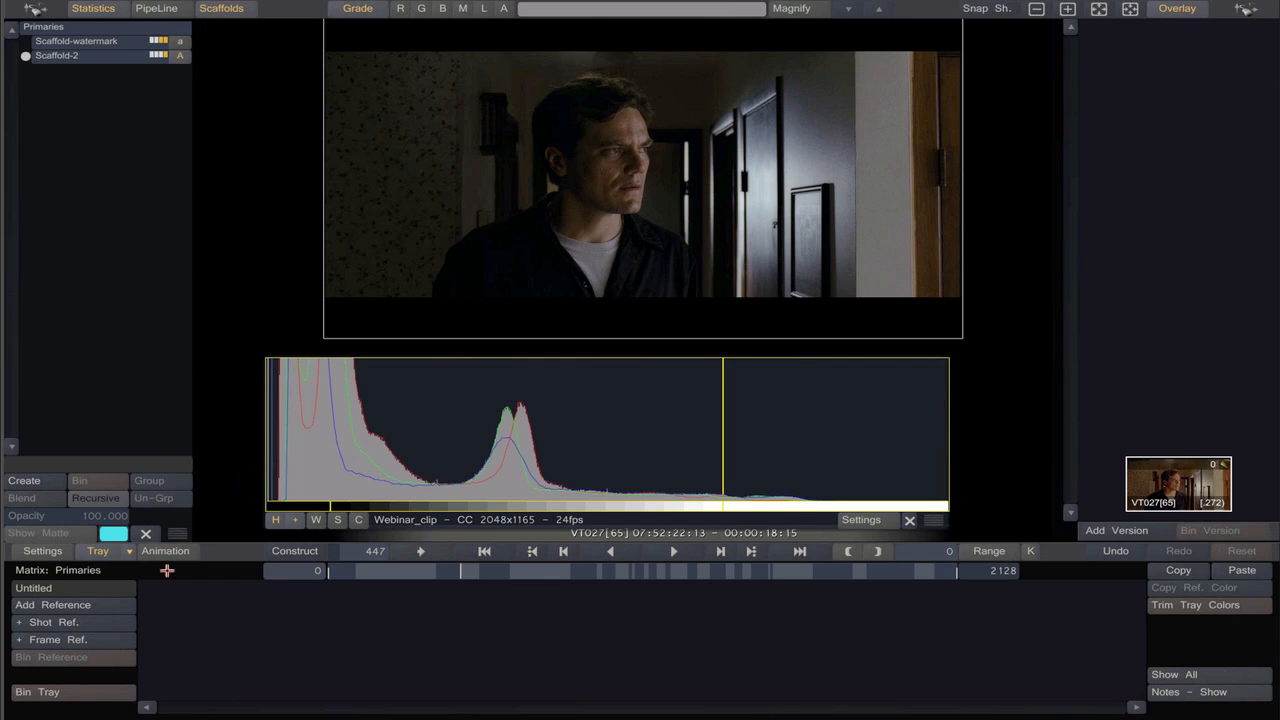
click(124, 551)
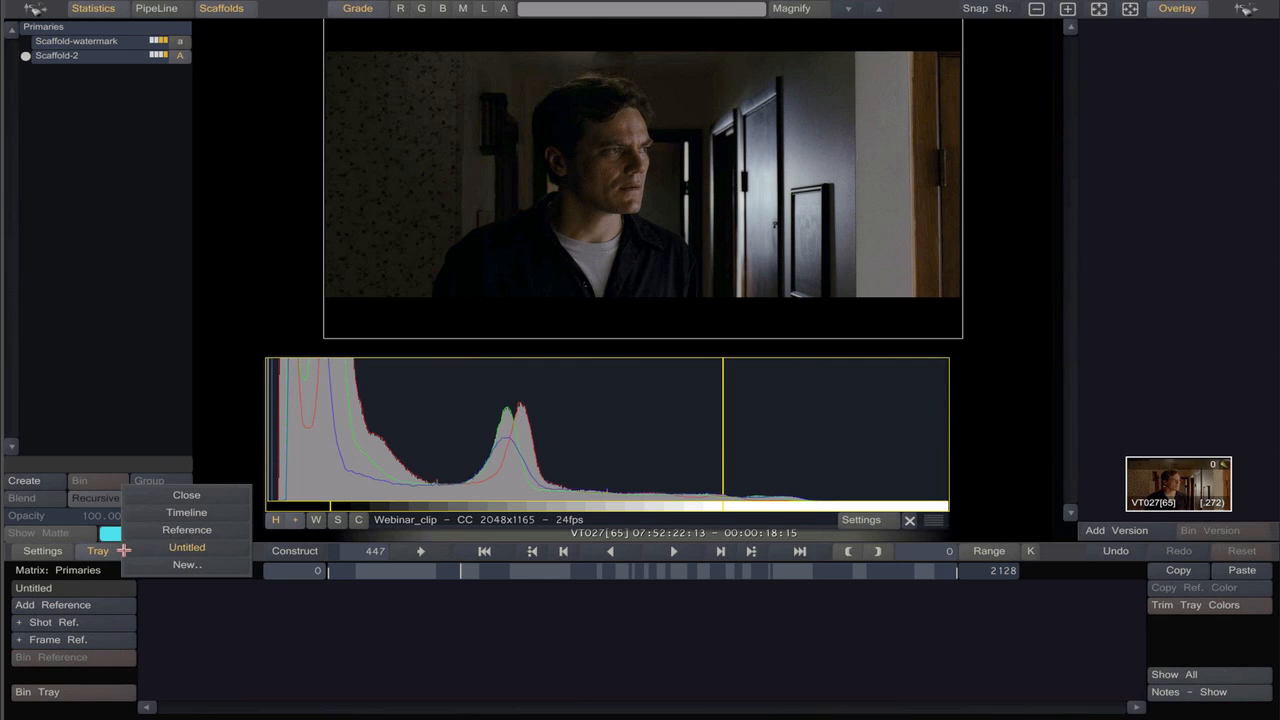
click(160, 513)
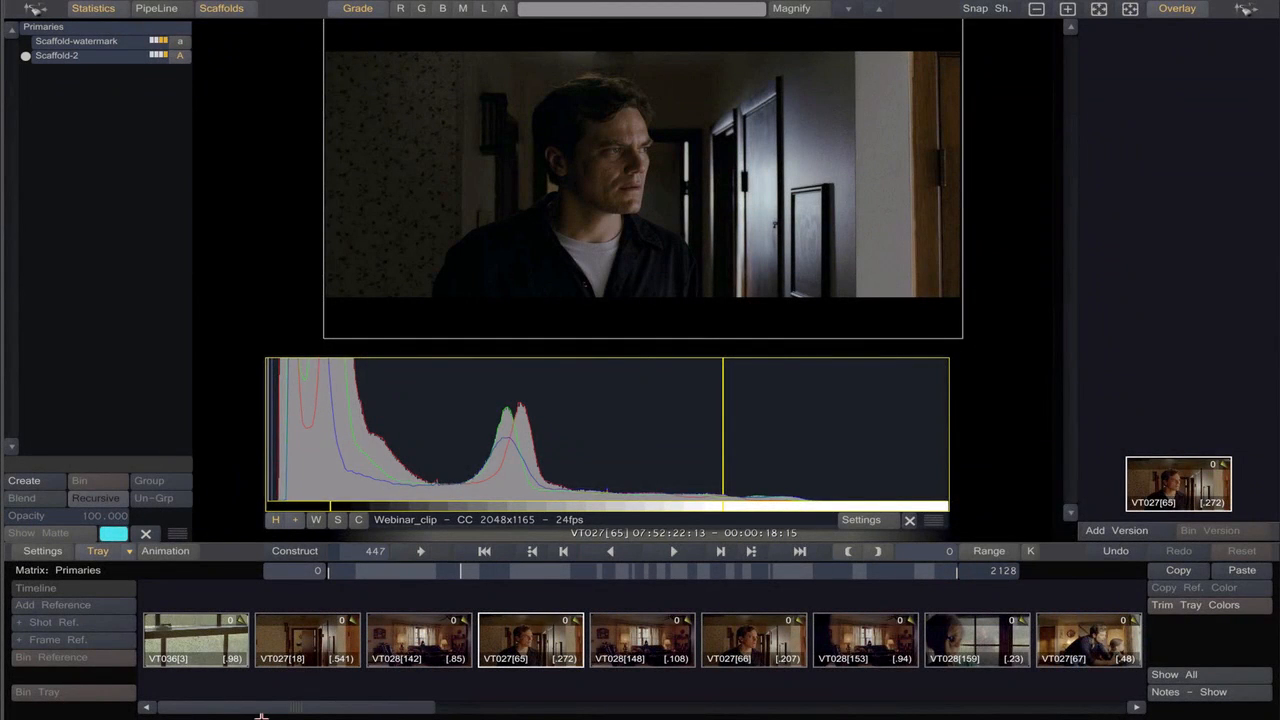
View the shots VT028[148], VT027[66] and VT028[153] one after another from the Timeline tray.
scroll(260, 705, right, 2)
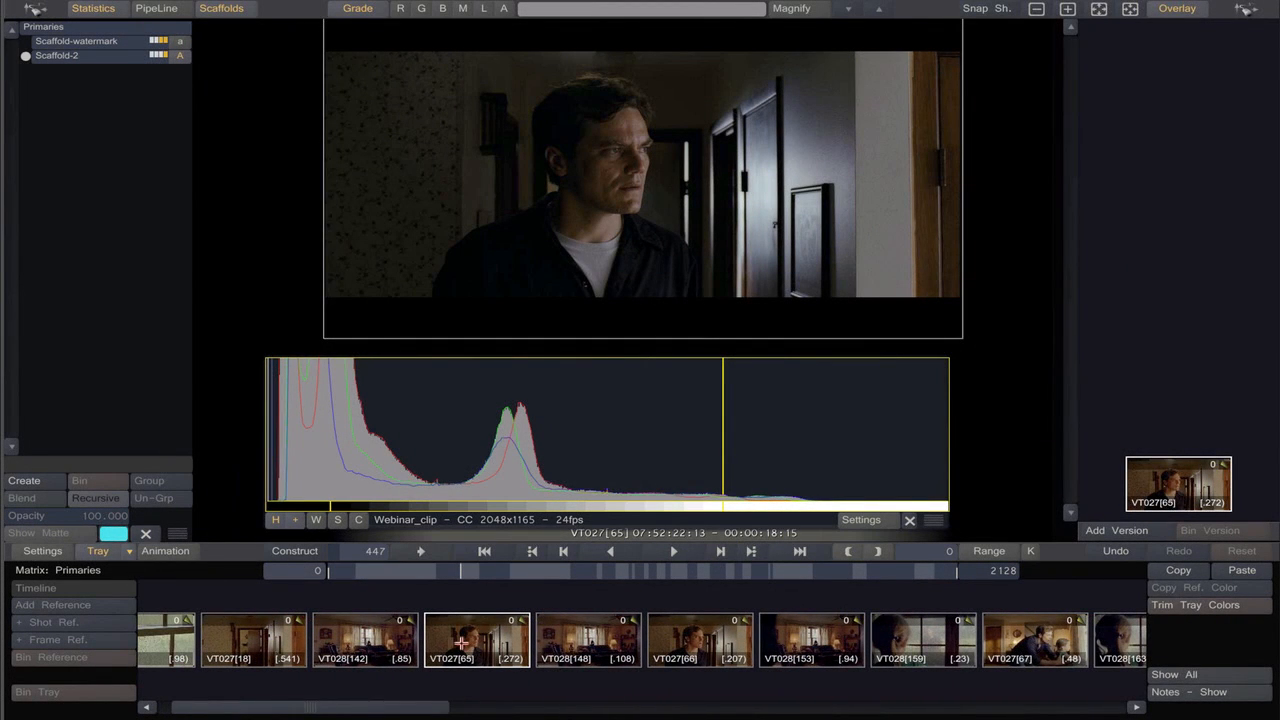
click(583, 638)
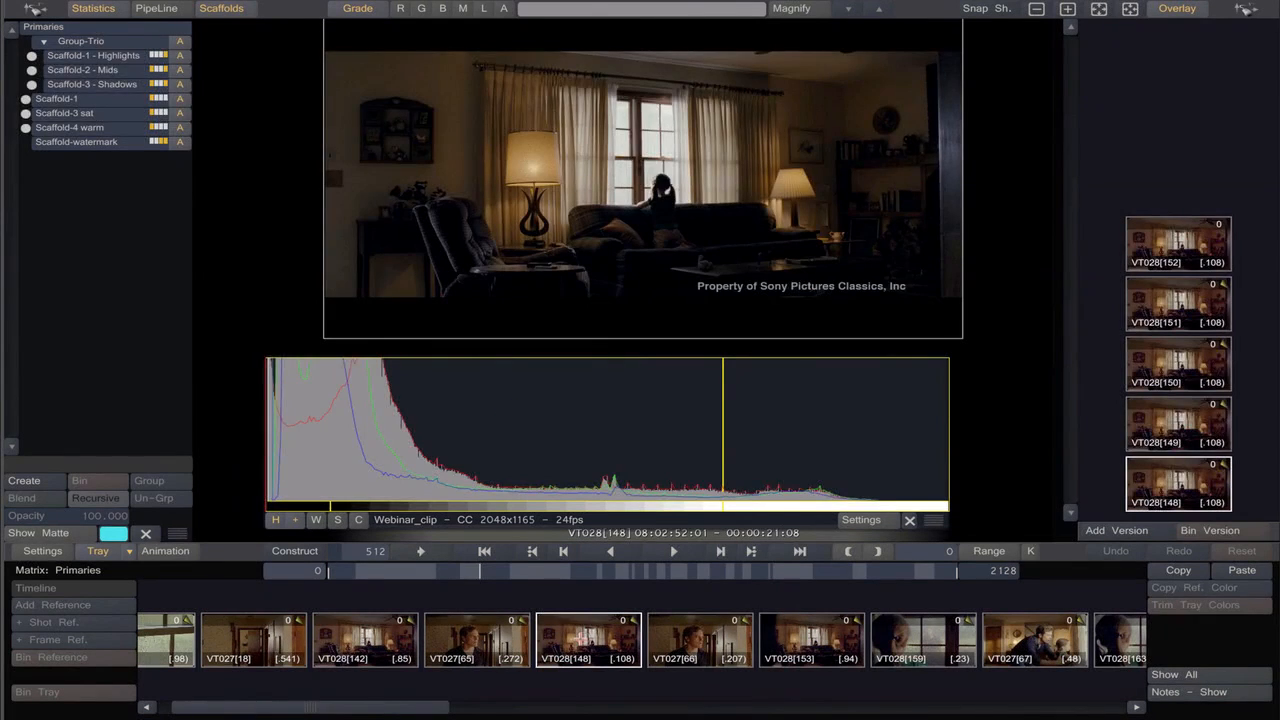
click(696, 633)
click(804, 640)
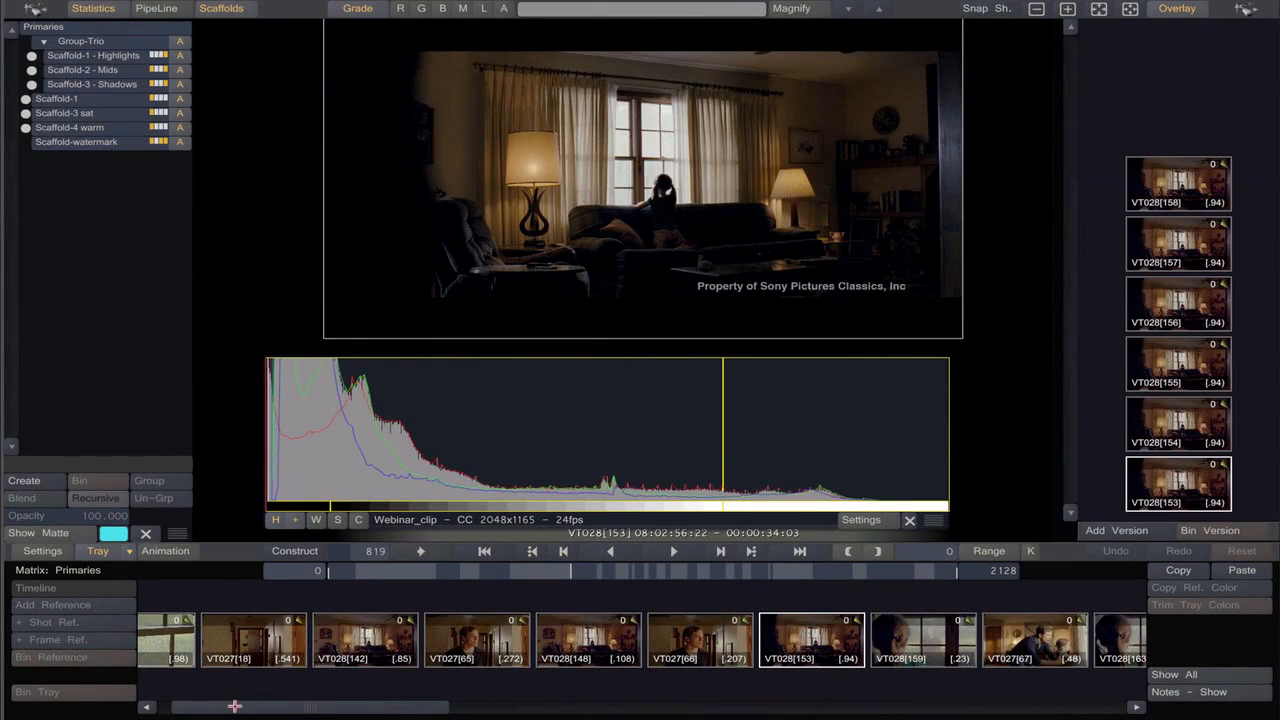
Trim VT028[153] with the grade from four shots back, at offset -4.
drag(230, 706, 257, 690)
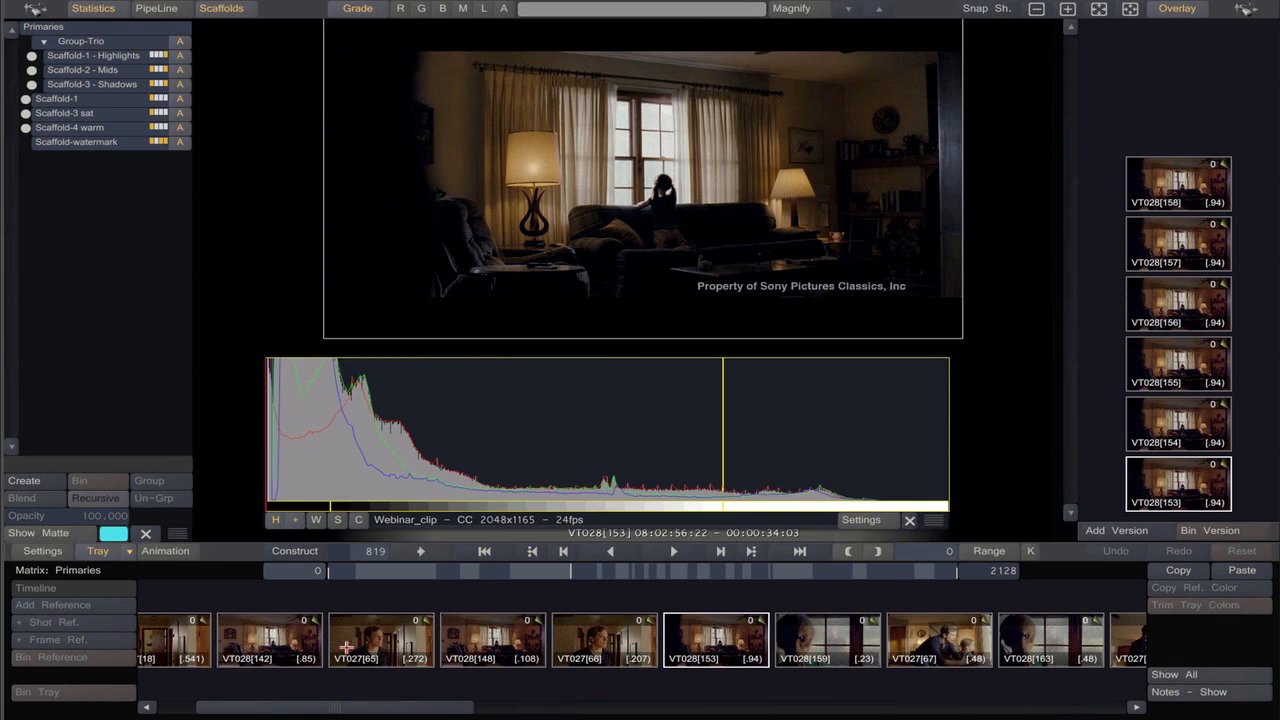
click(98, 551)
click(1118, 588)
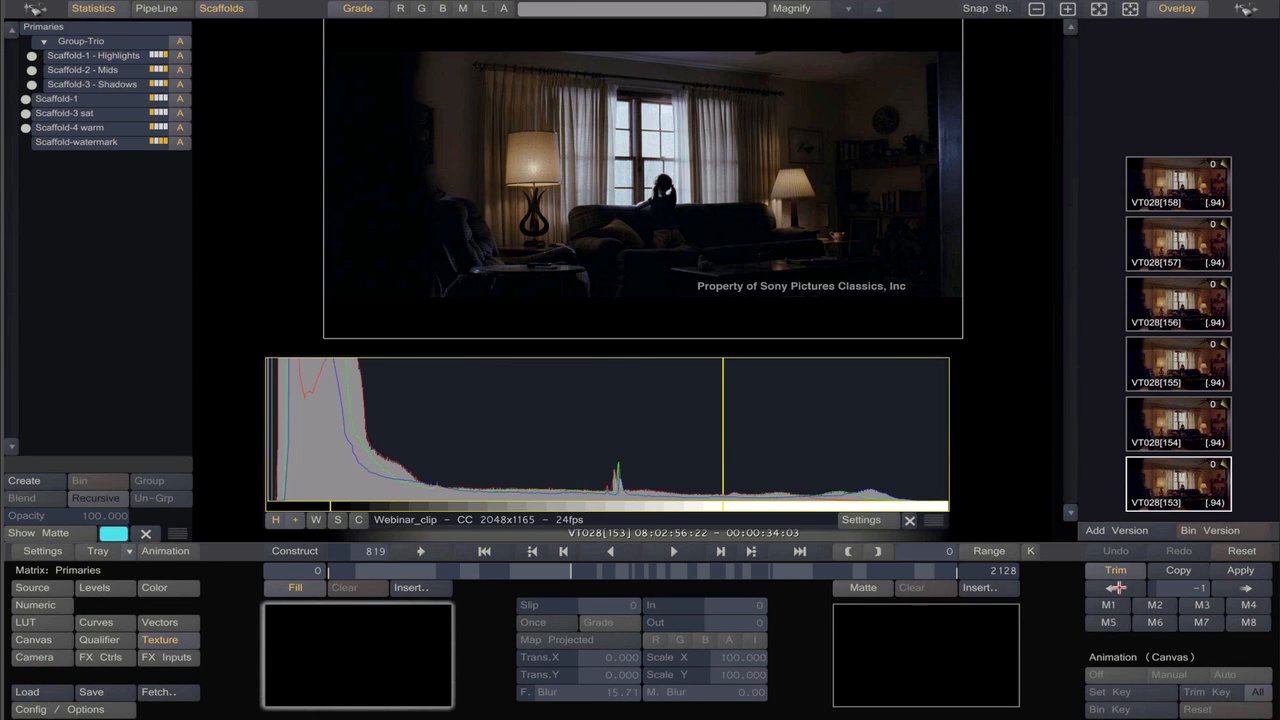
click(1117, 588)
click(1117, 588)
click(1114, 590)
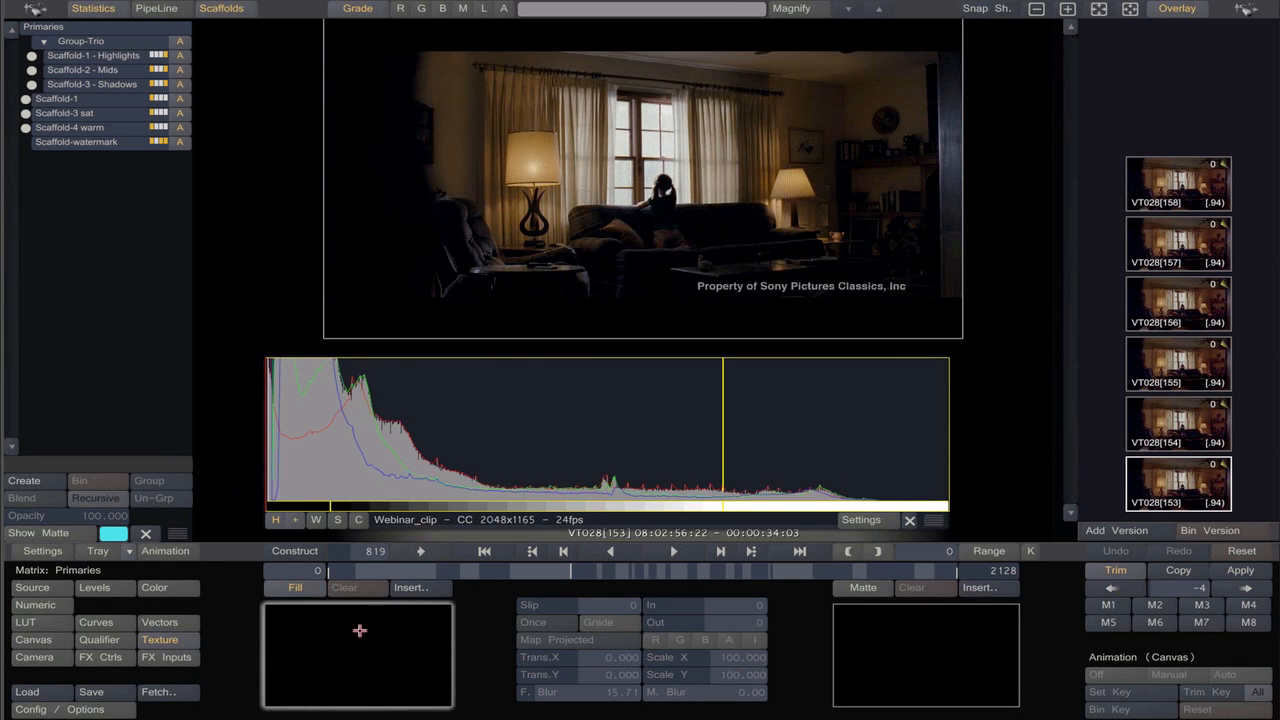
View the shot VT028[142] from the Timeline tray, browse along the neighbouring shots, and hide the tray.
click(102, 552)
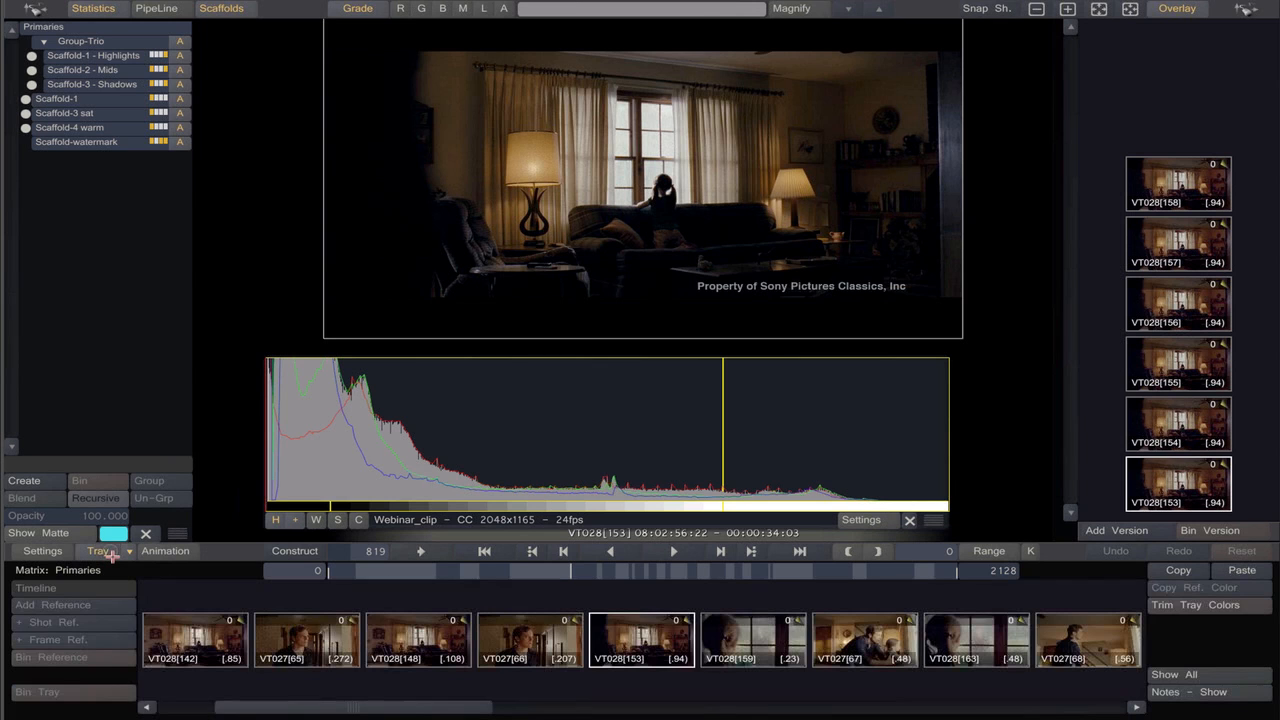
click(182, 641)
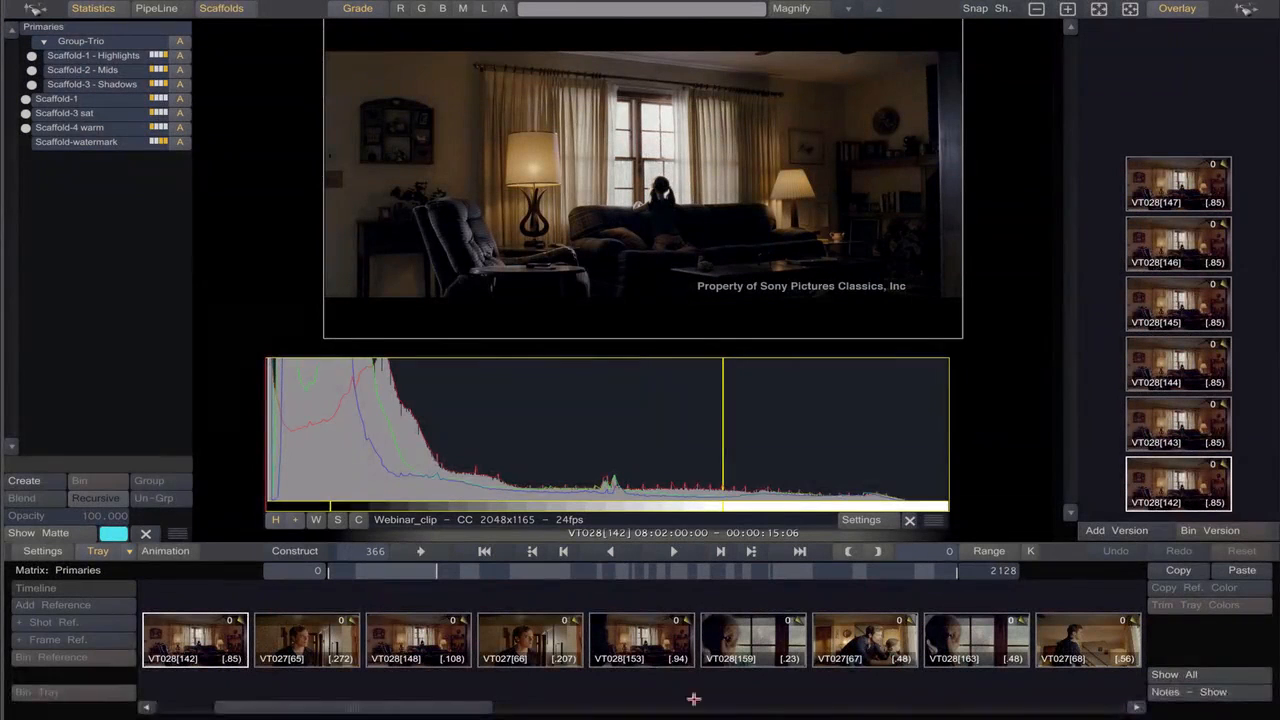
drag(323, 706, 357, 713)
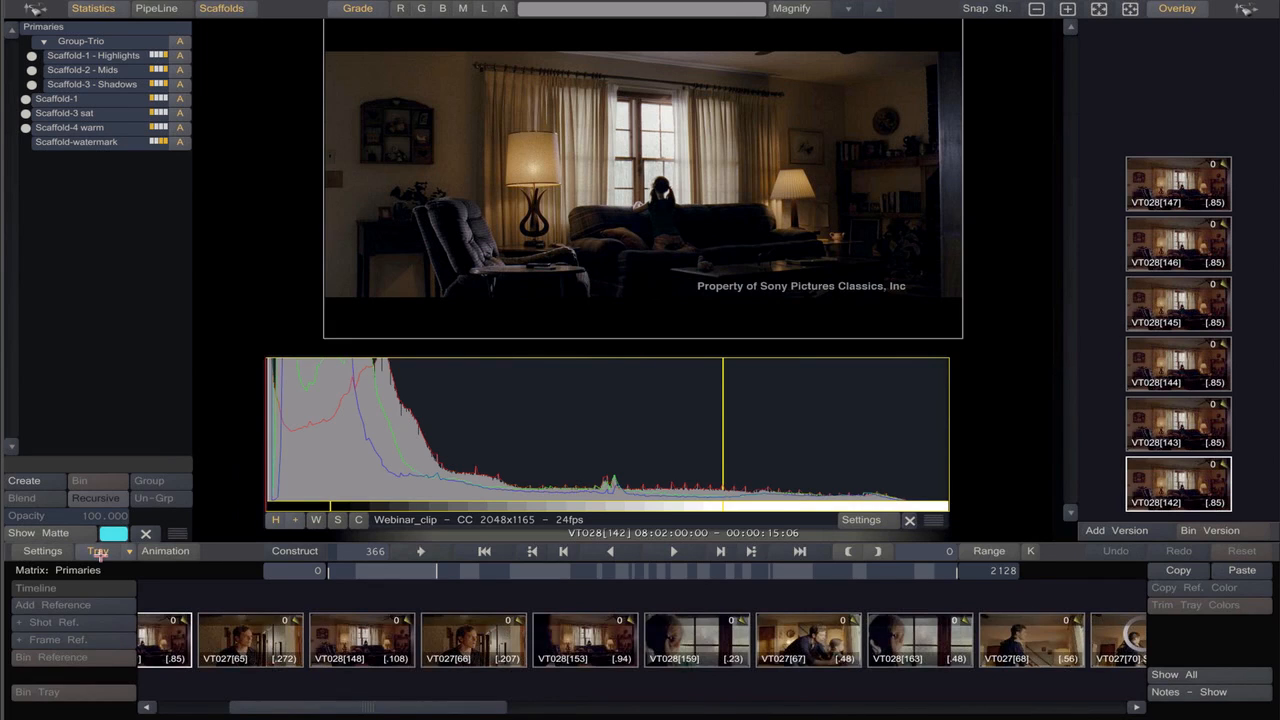
click(100, 552)
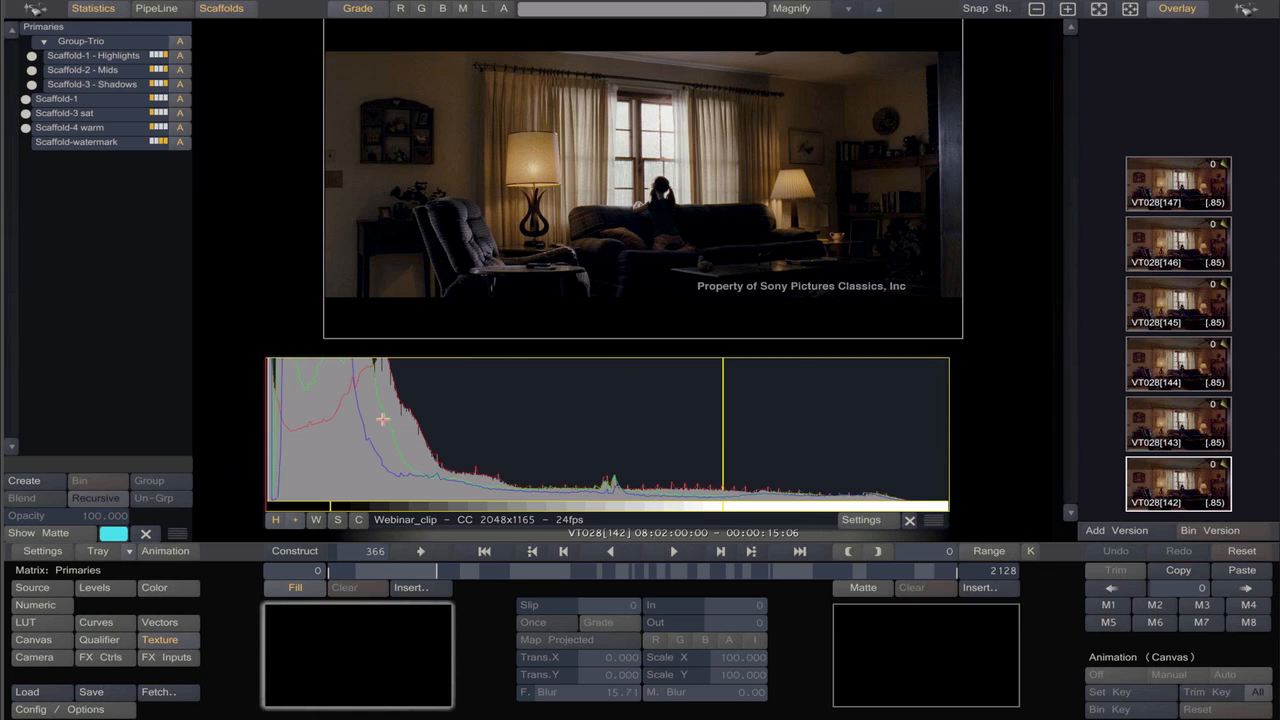
Return to the construct and open the Webinar_clip_[11] S_Shake shot in slot 27 in the player.
click(280, 551)
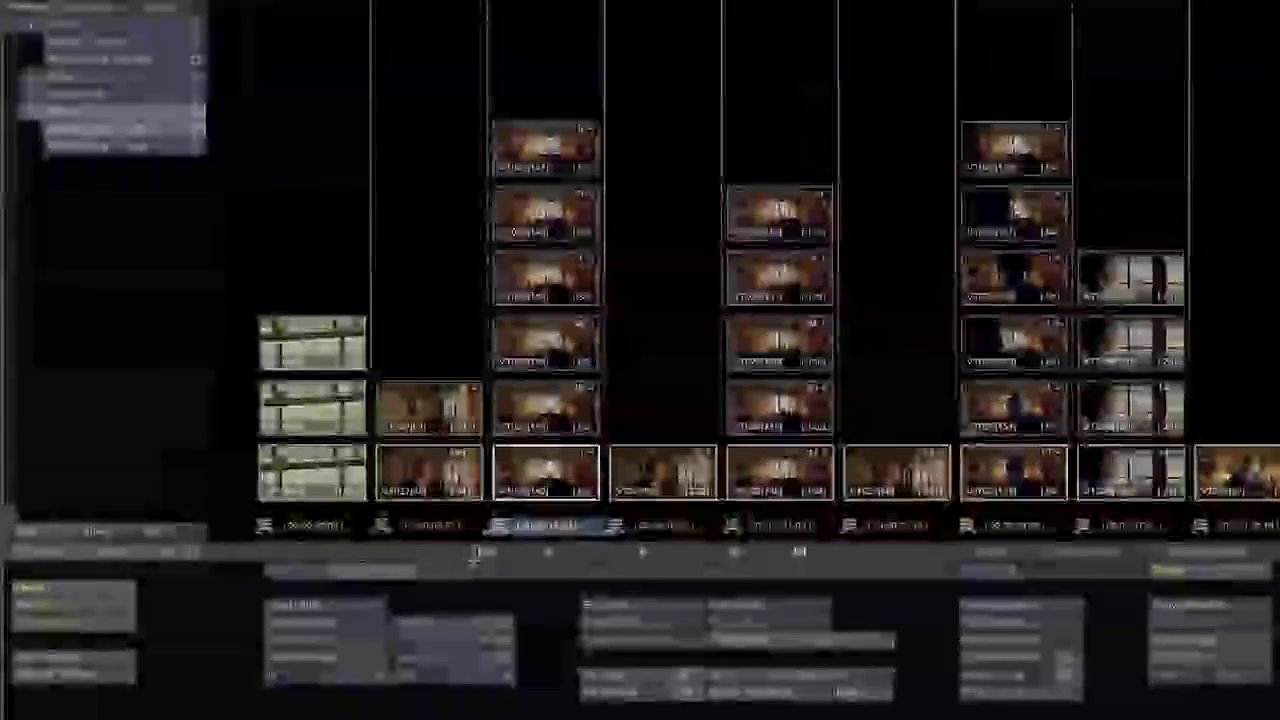
click(411, 571)
drag(470, 571, 713, 567)
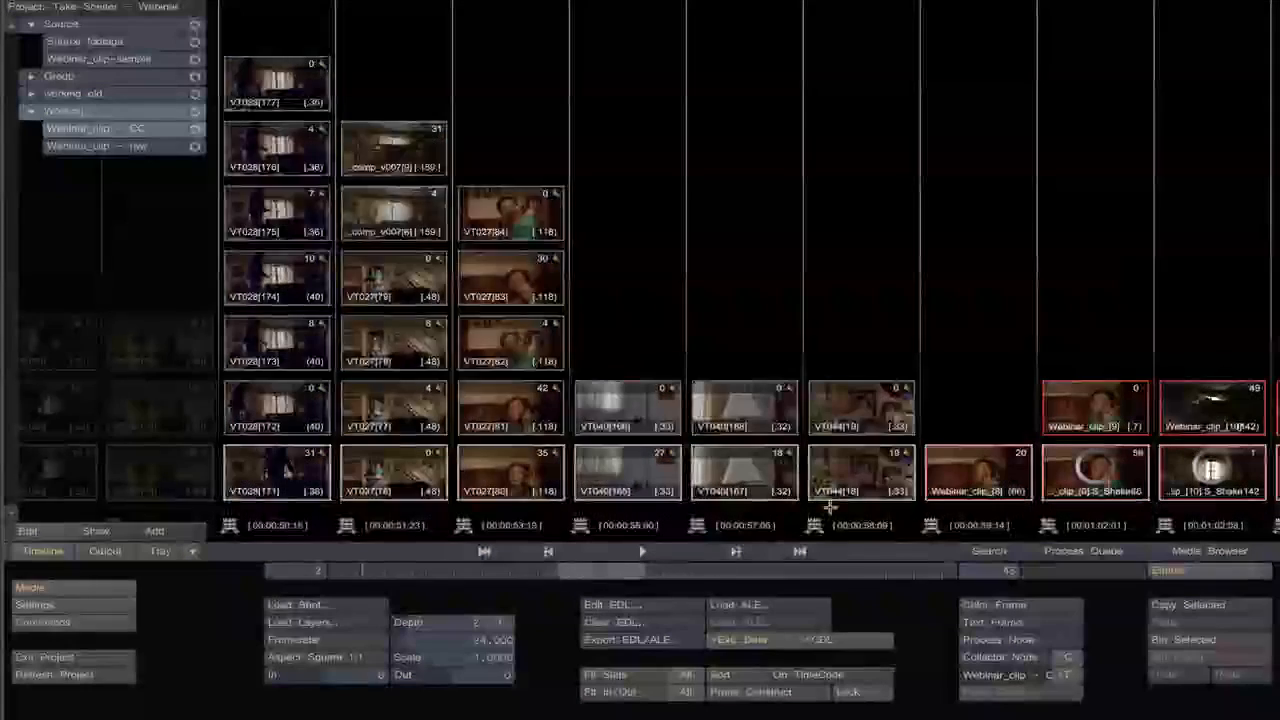
click(746, 525)
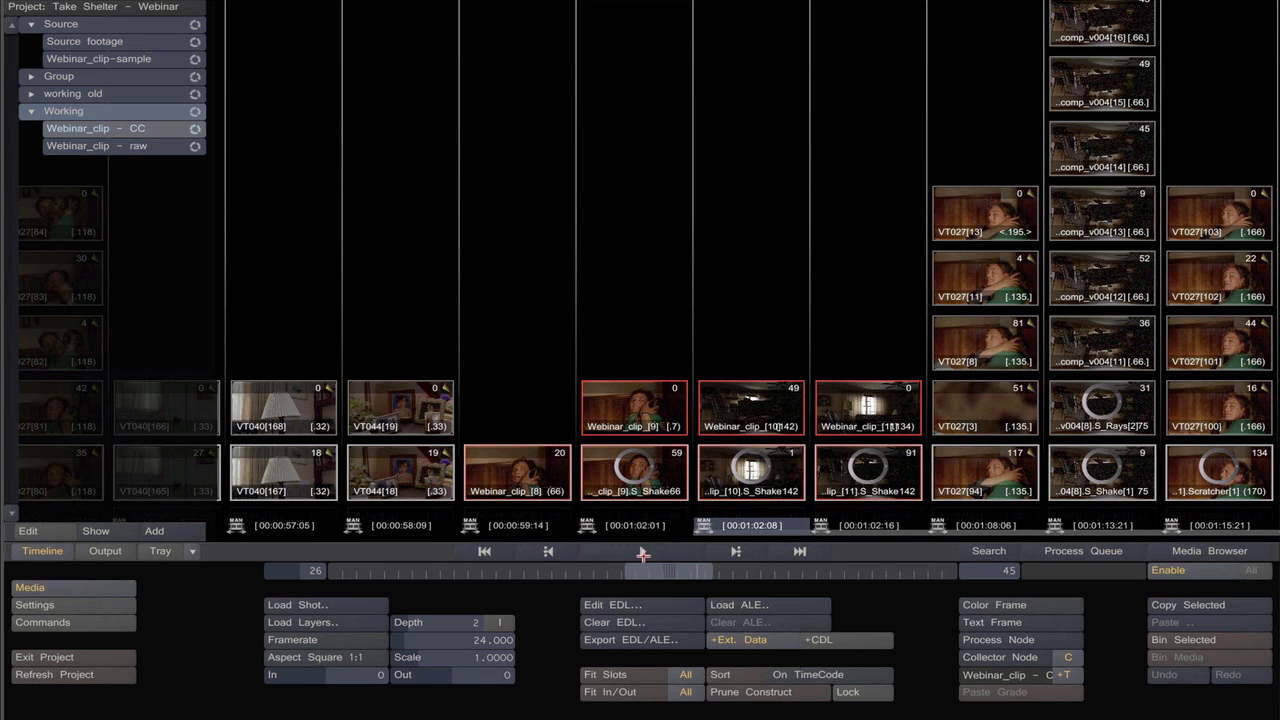
click(828, 528)
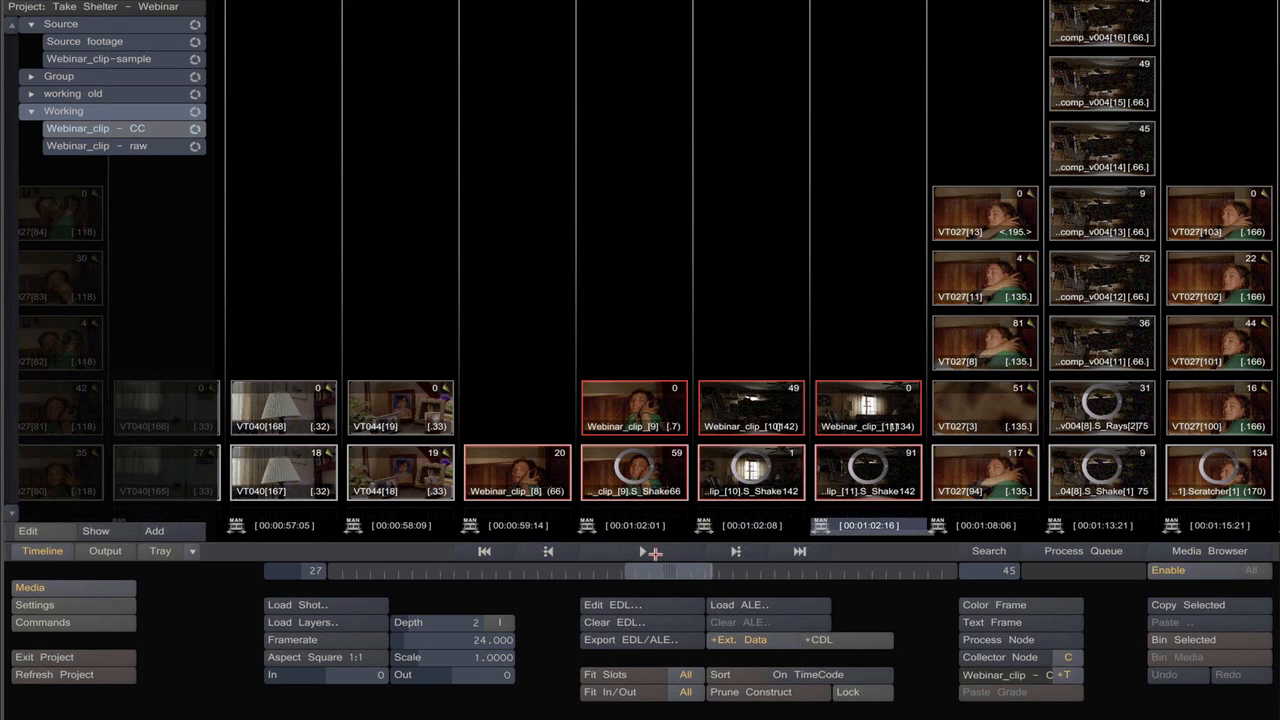
click(646, 550)
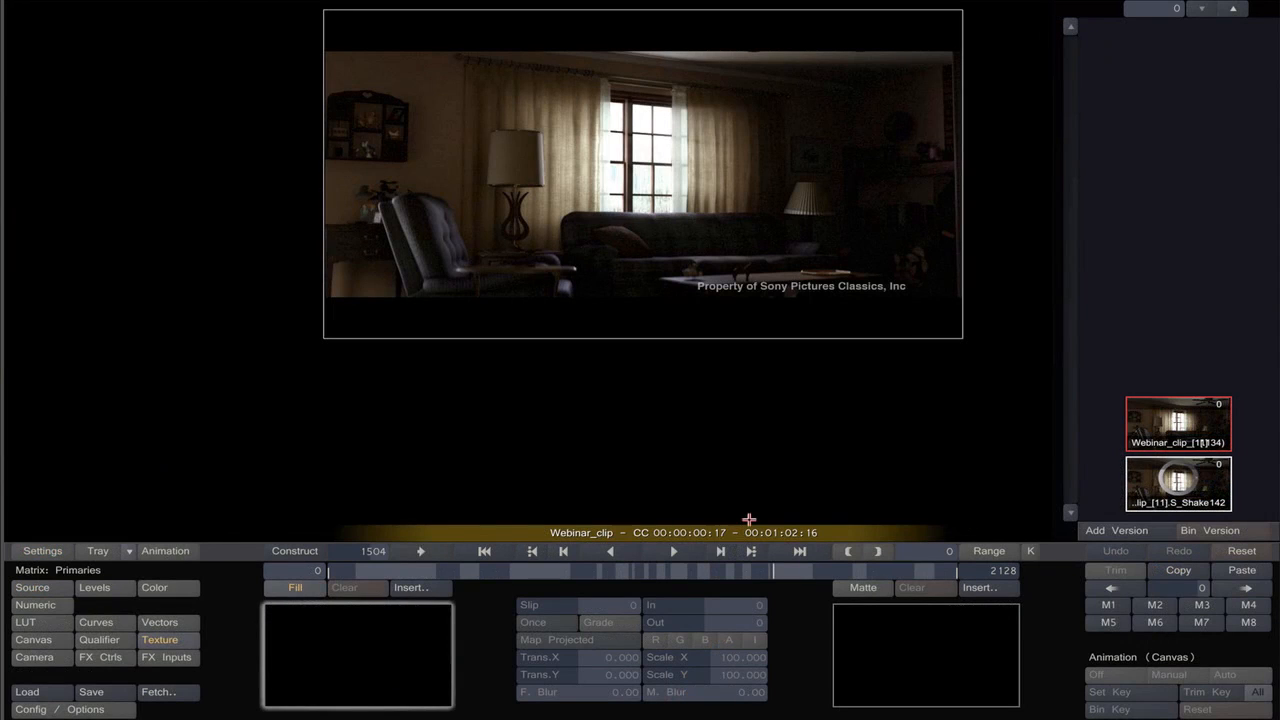
Show the S_Shake effect controls and scrub to frame 6 with the timeline limited to the shot's range.
right_click(323, 409)
click(273, 418)
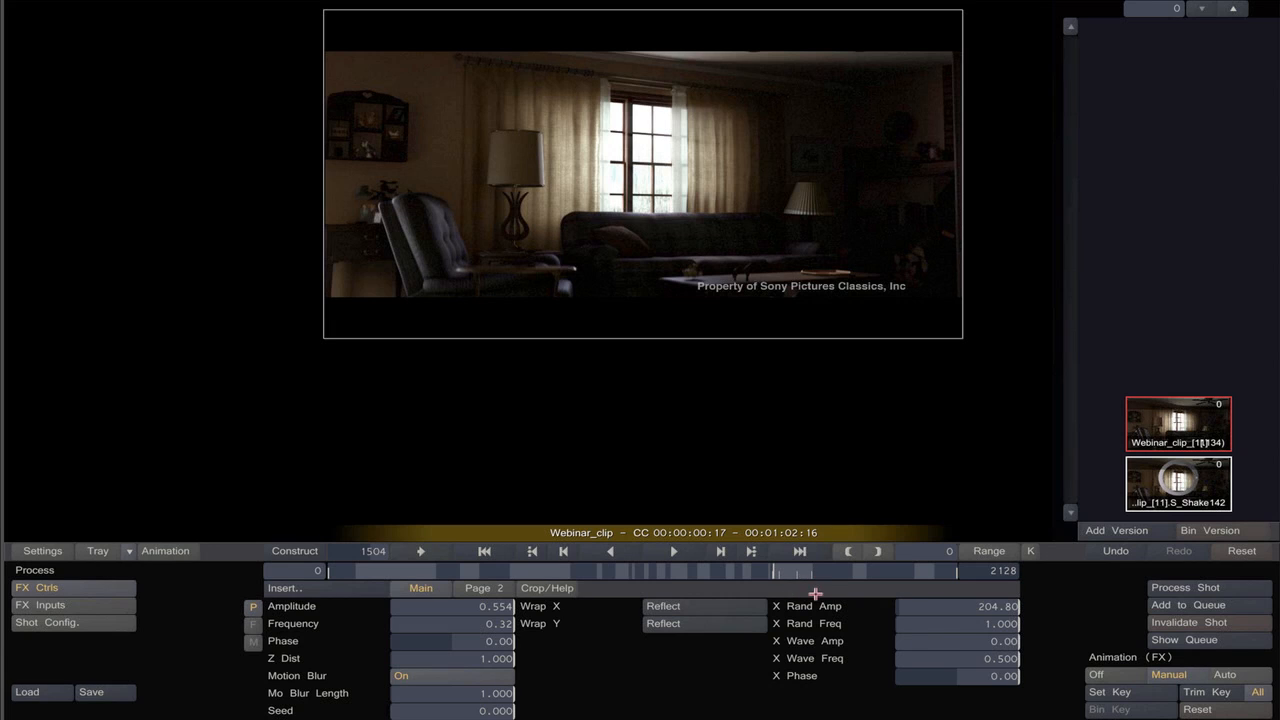
click(988, 550)
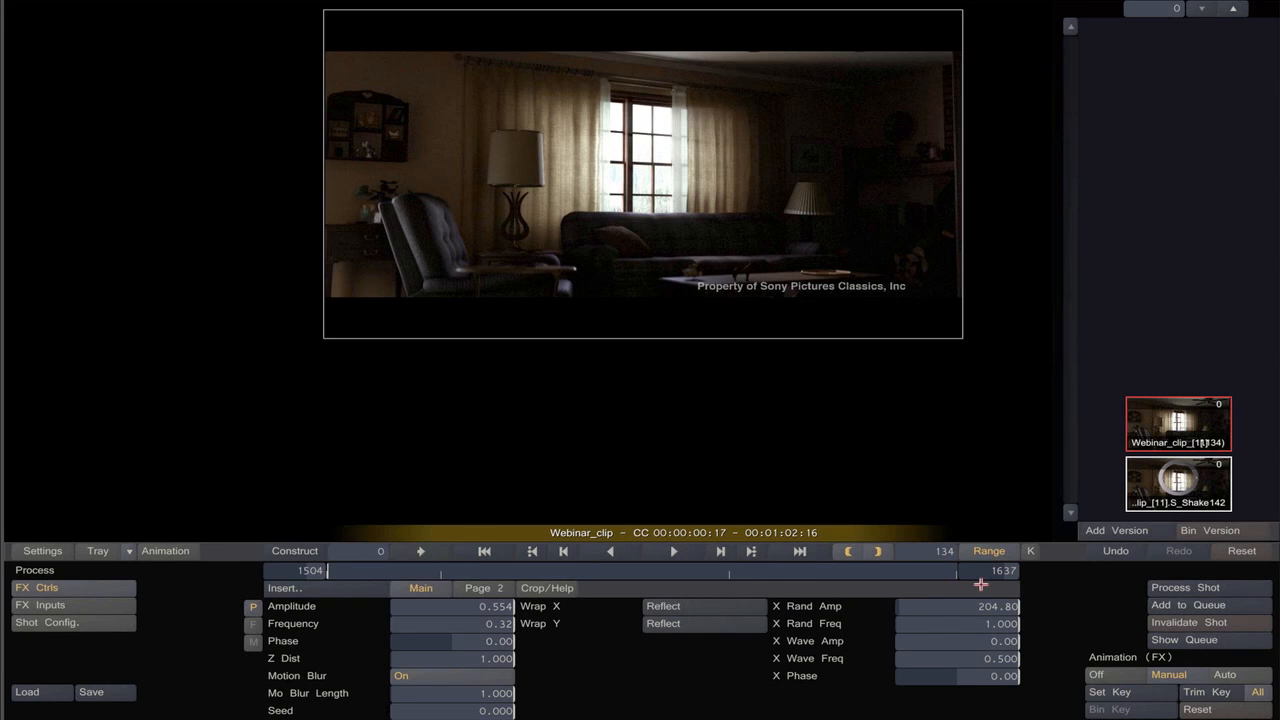
drag(349, 571, 359, 571)
click(357, 571)
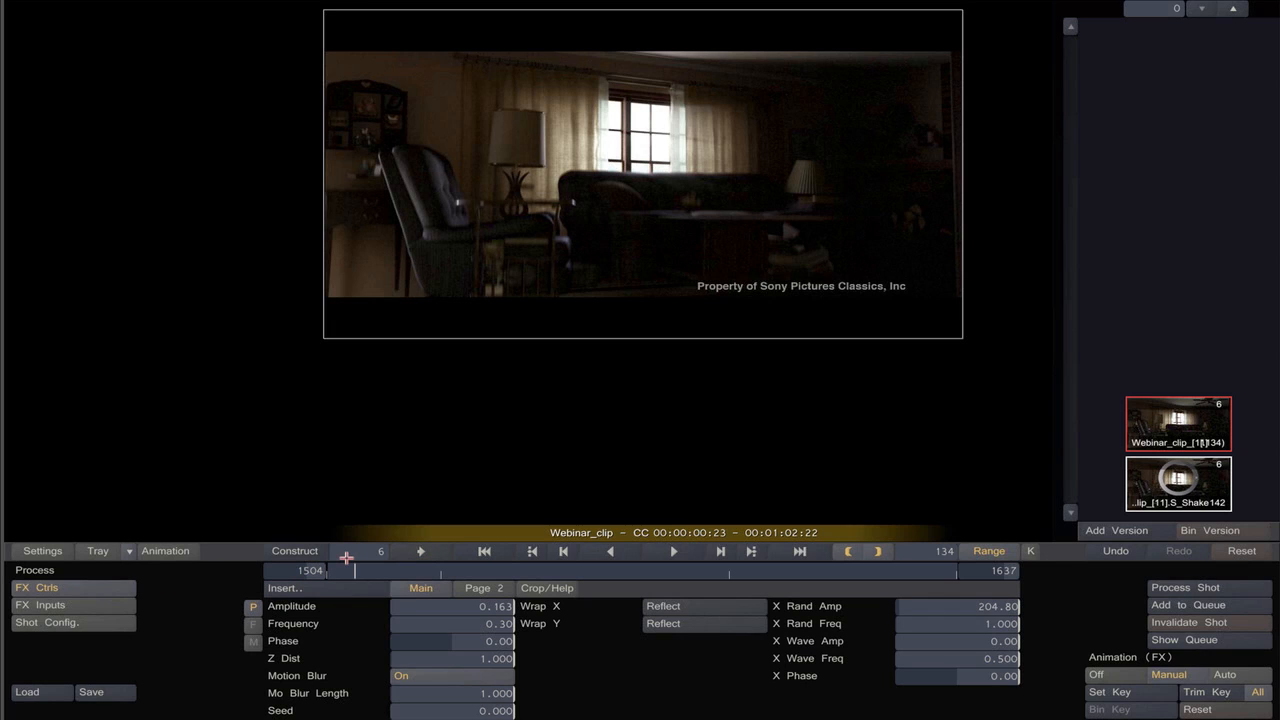
Open the animation editor and show the S_Shake Amplitude curve fitted to the graph, with Scaffold-watermark collapsed.
click(166, 551)
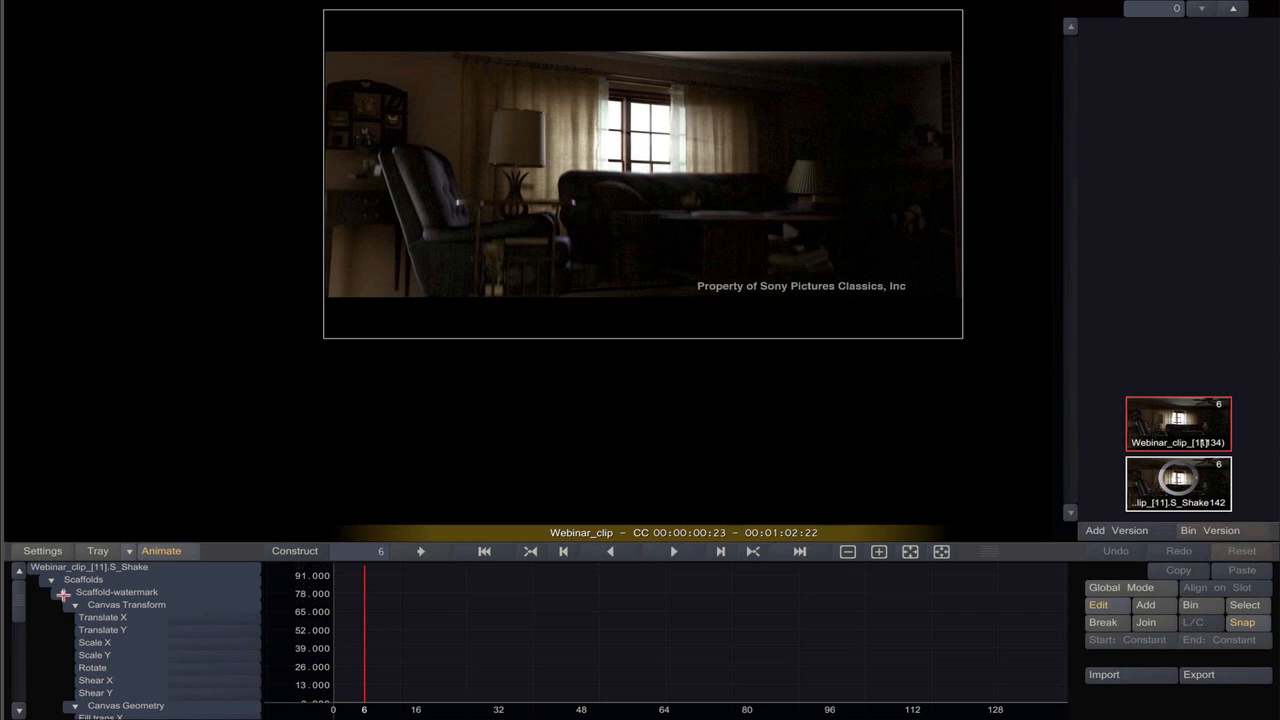
click(64, 593)
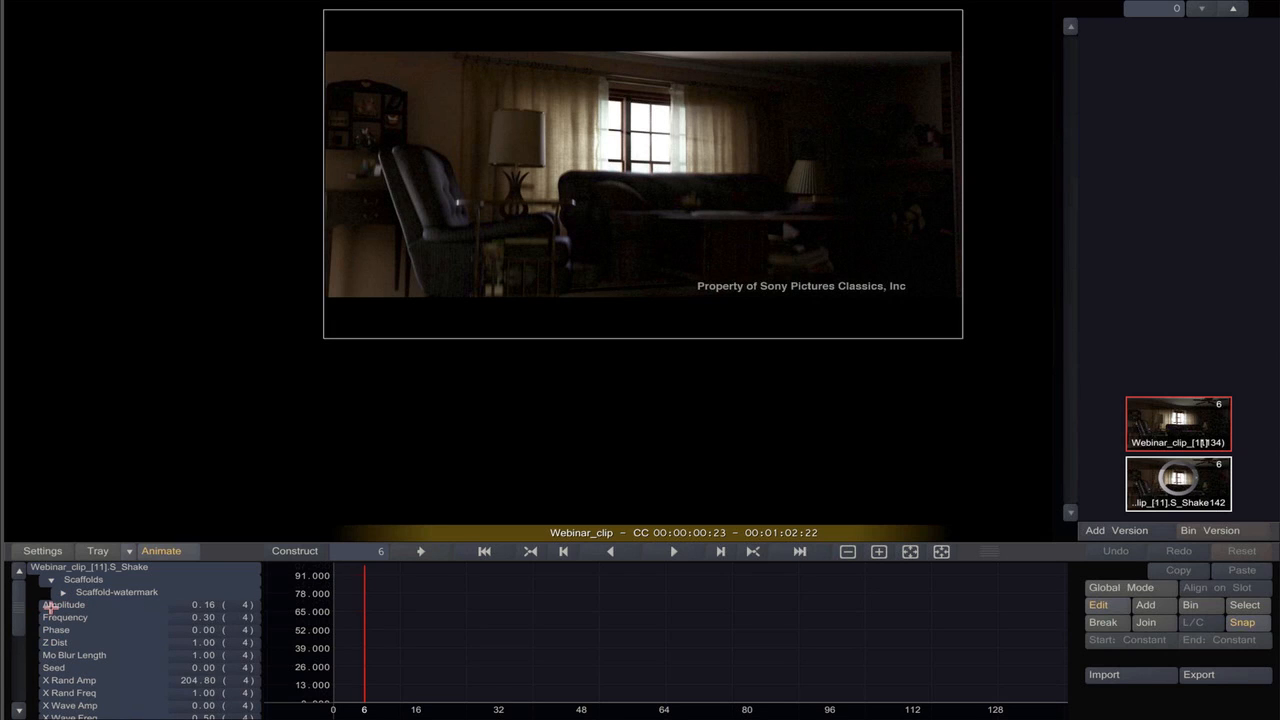
click(48, 606)
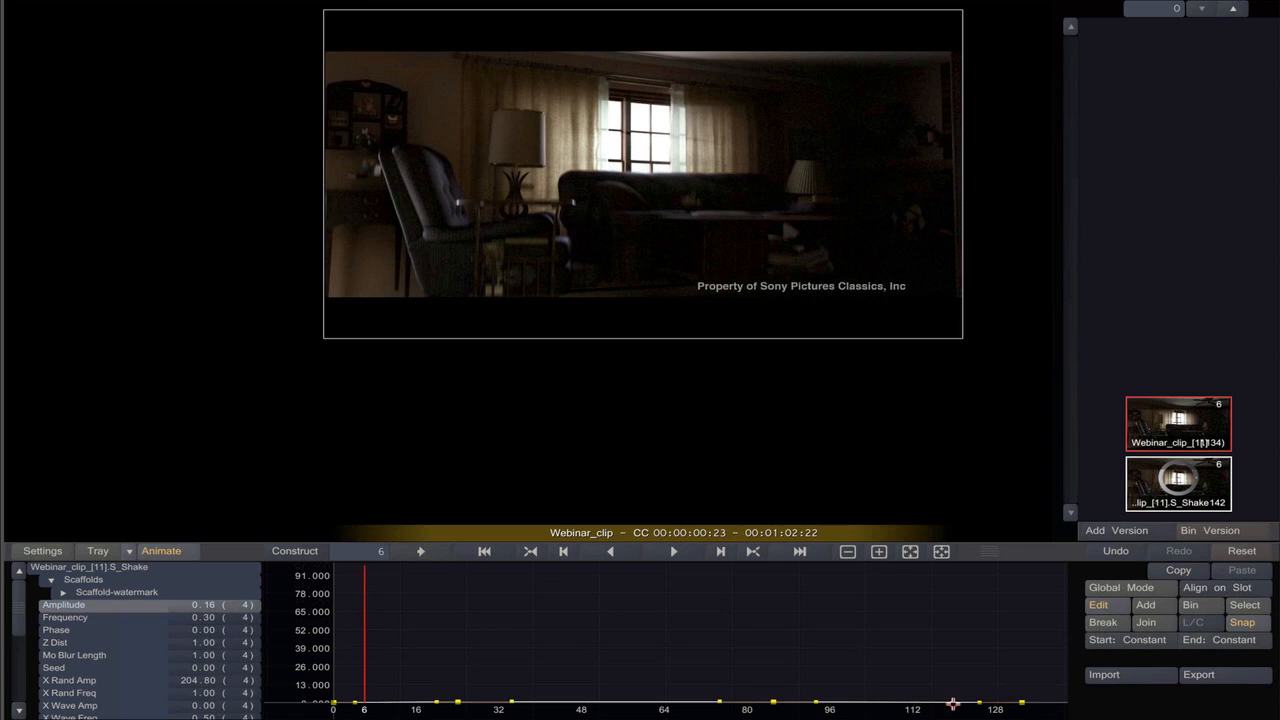
click(941, 552)
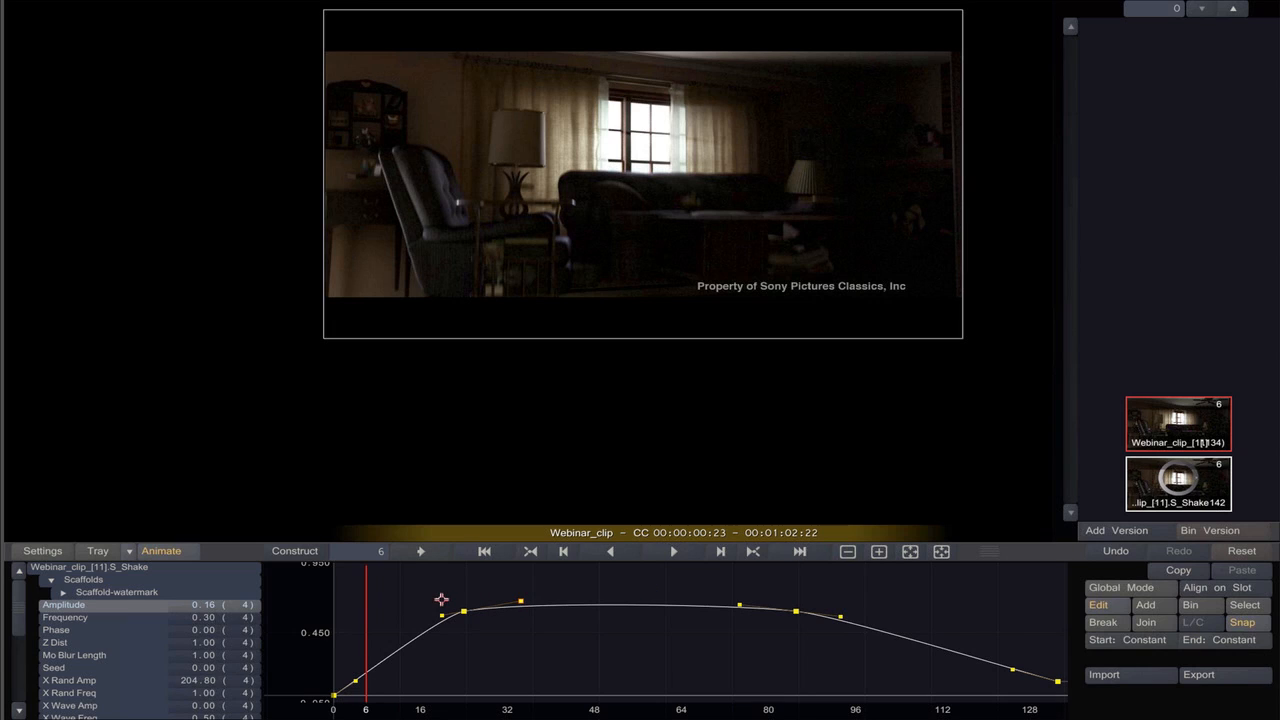
Reshape the Amplitude curve by lengthening the tangent handles of its two middle keyframes, near frames 24 and 85.
drag(440, 614, 397, 631)
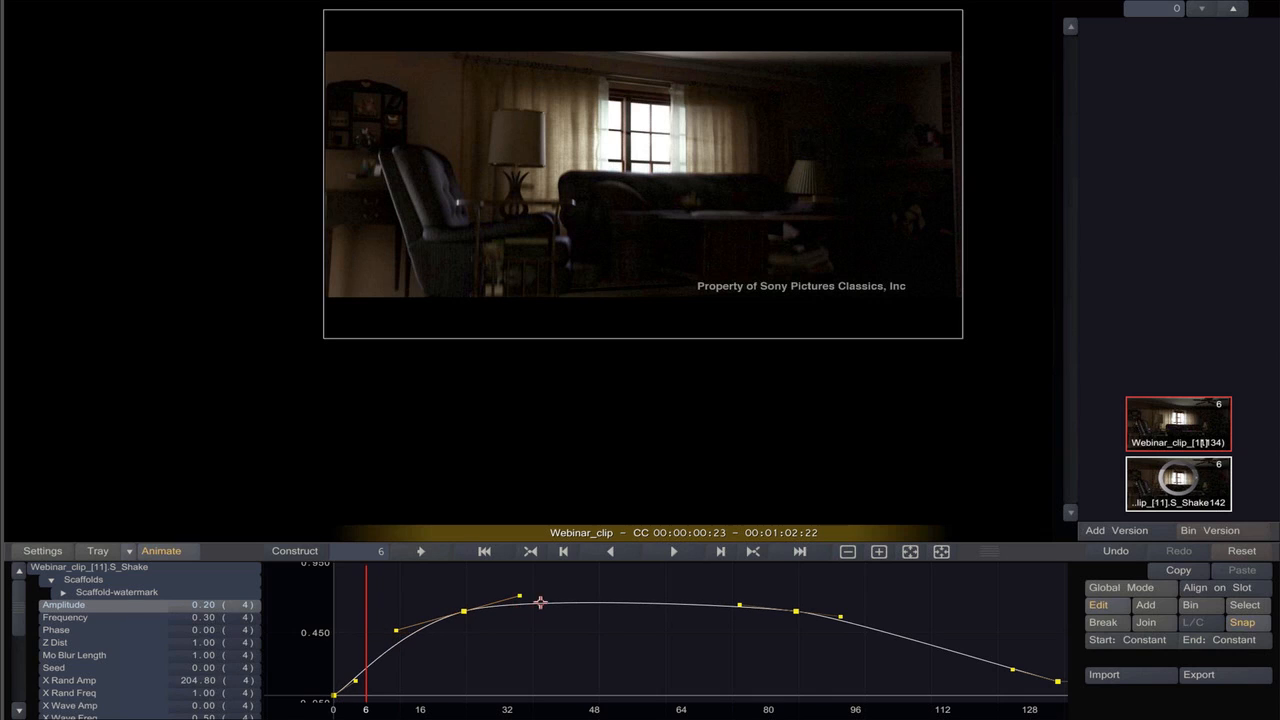
drag(518, 595, 547, 593)
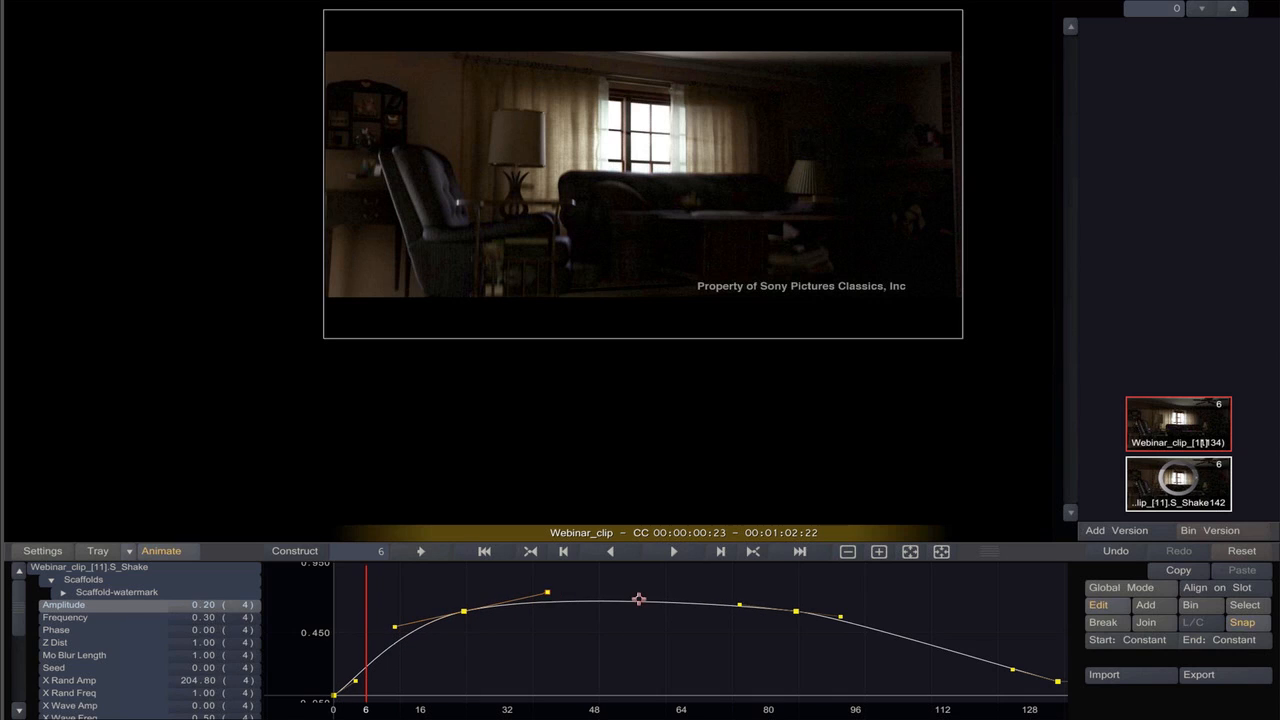
drag(739, 604, 713, 592)
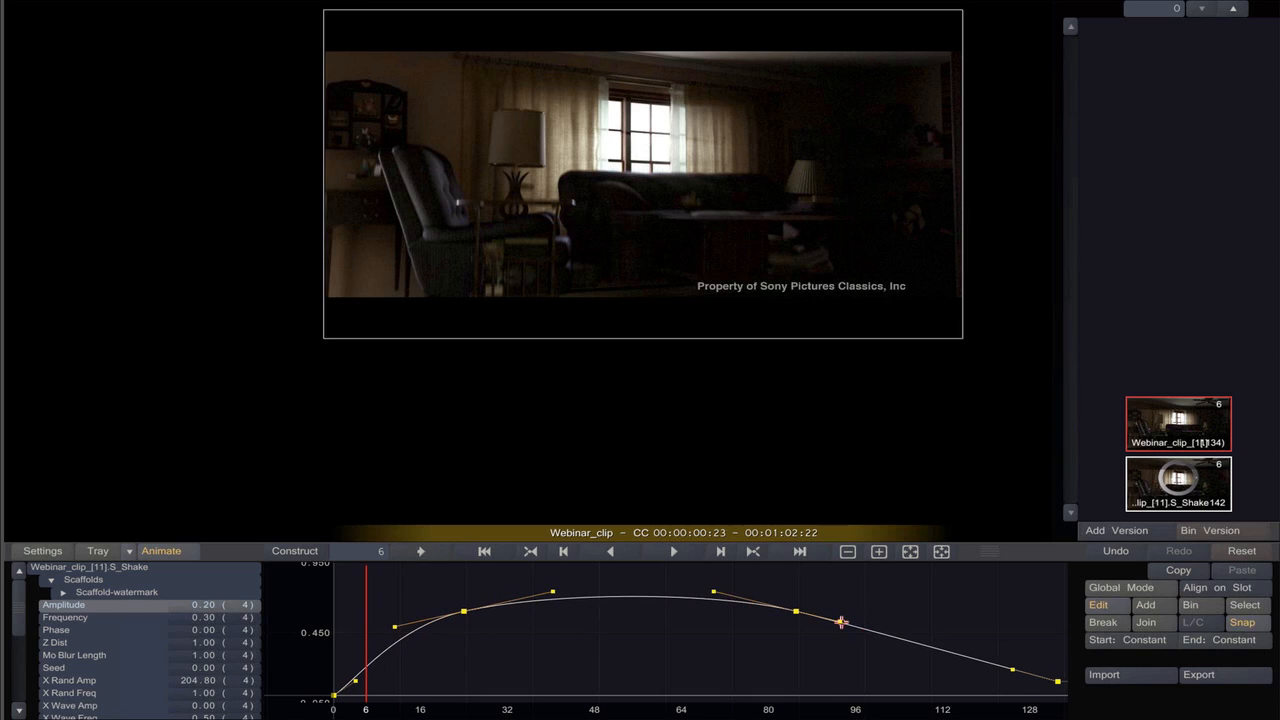
drag(841, 622, 870, 616)
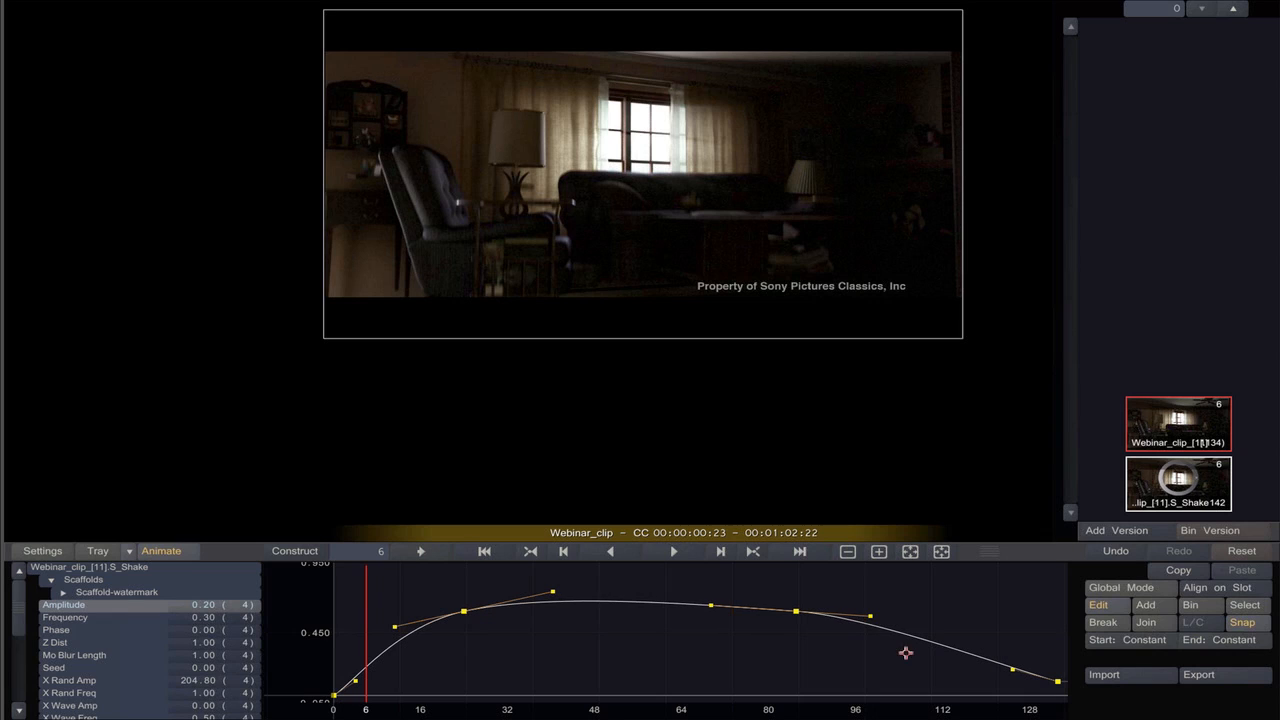